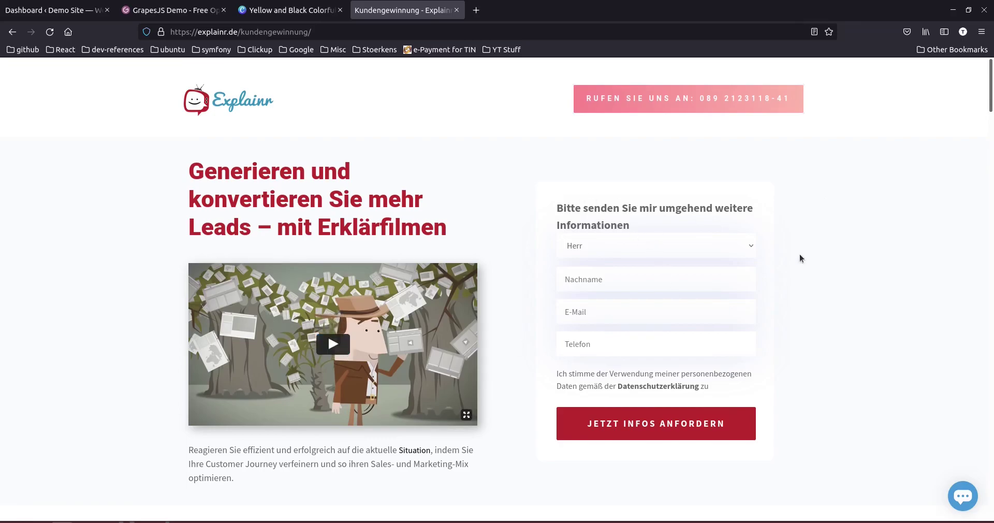
Examine the Explainr Kundengewinnung landing page from the hero section and contact form down to the footer.
scroll(728, 325, "down", 6)
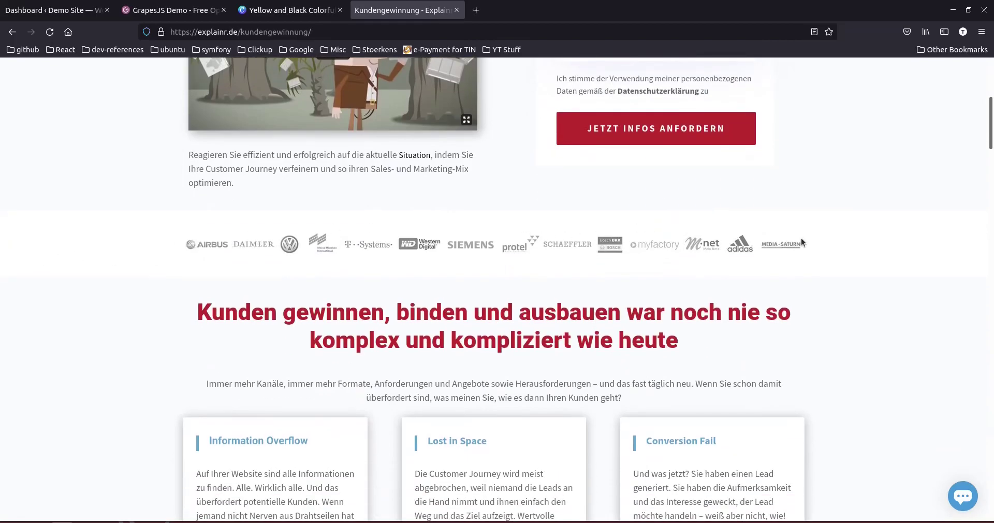
scroll(808, 227, "down", 1)
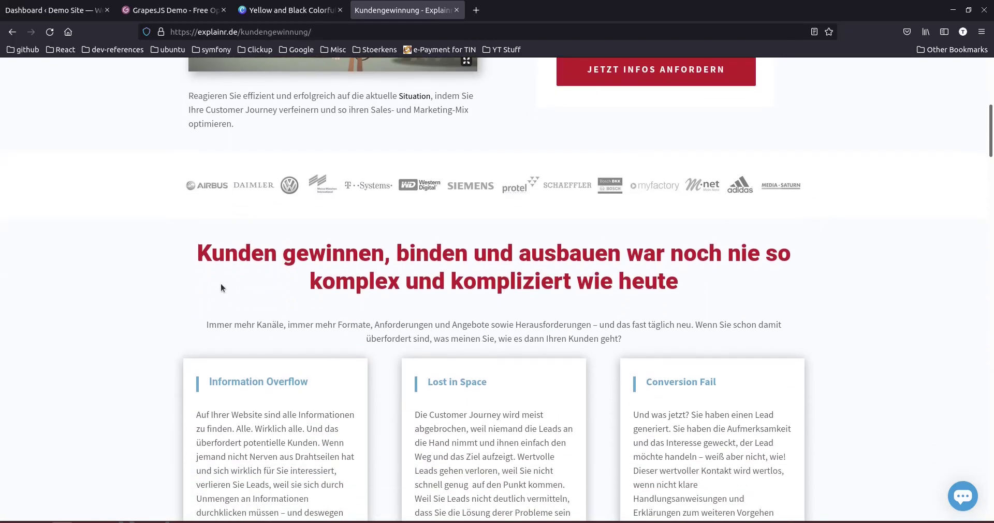
scroll(222, 288, "down", 3)
scroll(669, 235, "down", 1)
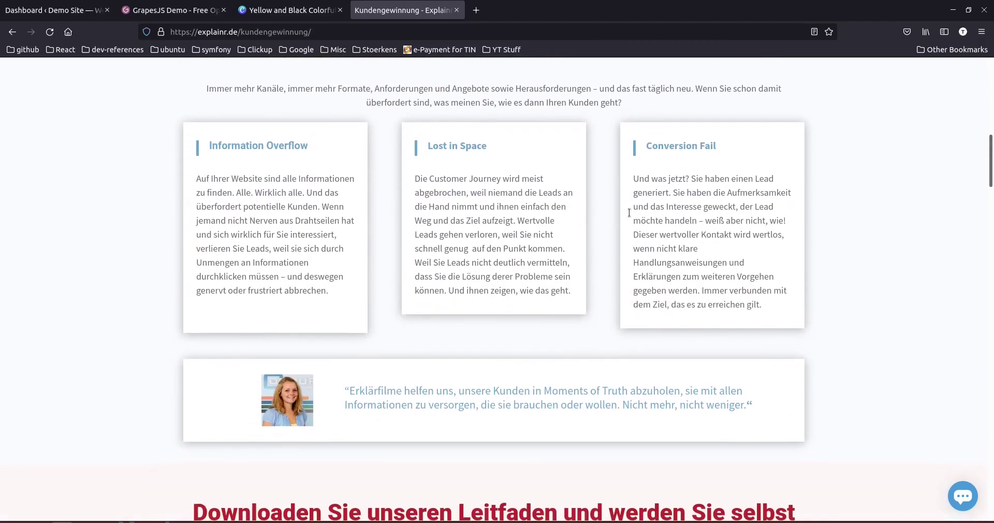
scroll(835, 301, "down", 2)
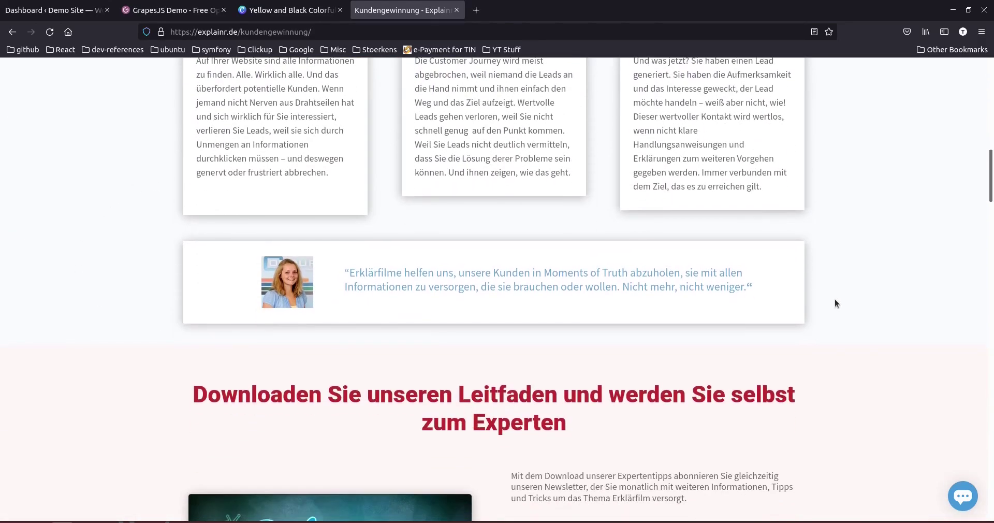
scroll(608, 373, "down", 5)
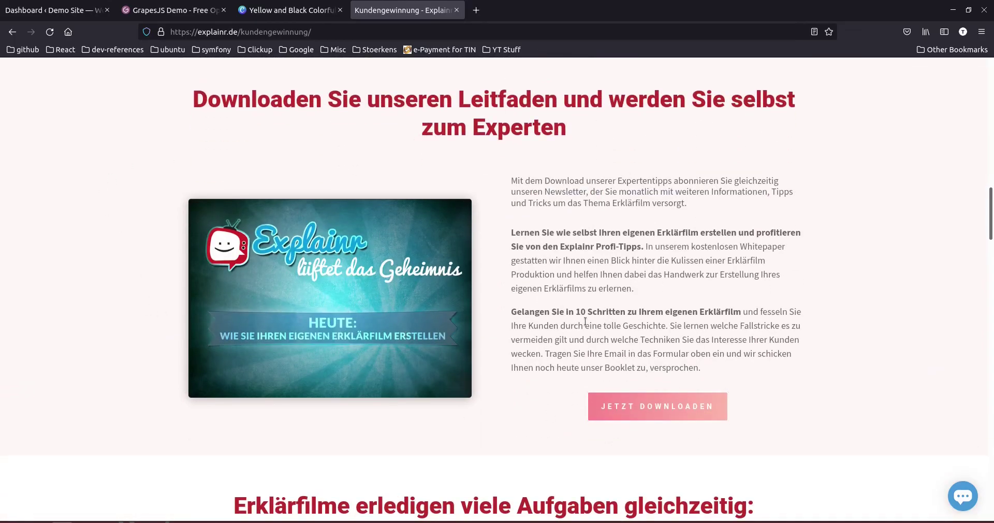
scroll(528, 308, "down", 8)
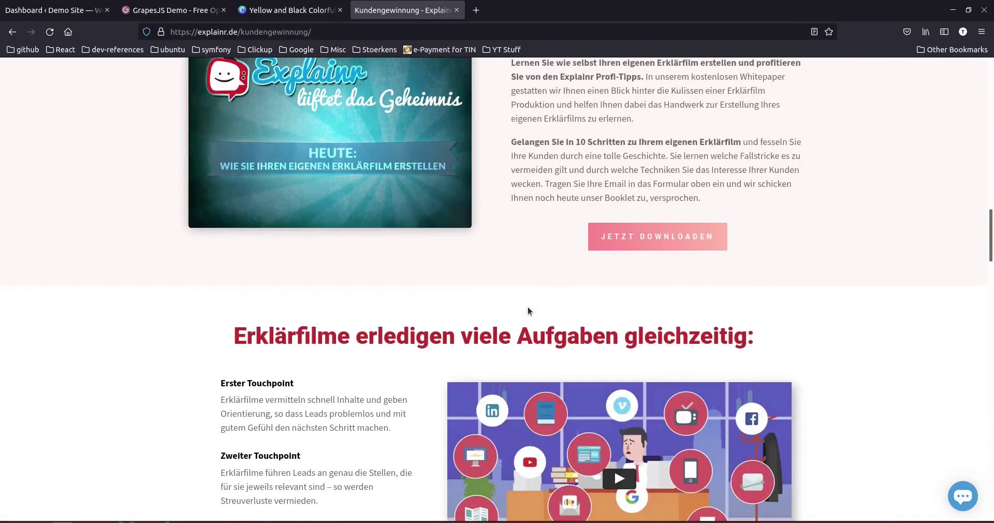
scroll(679, 157, "down", 3)
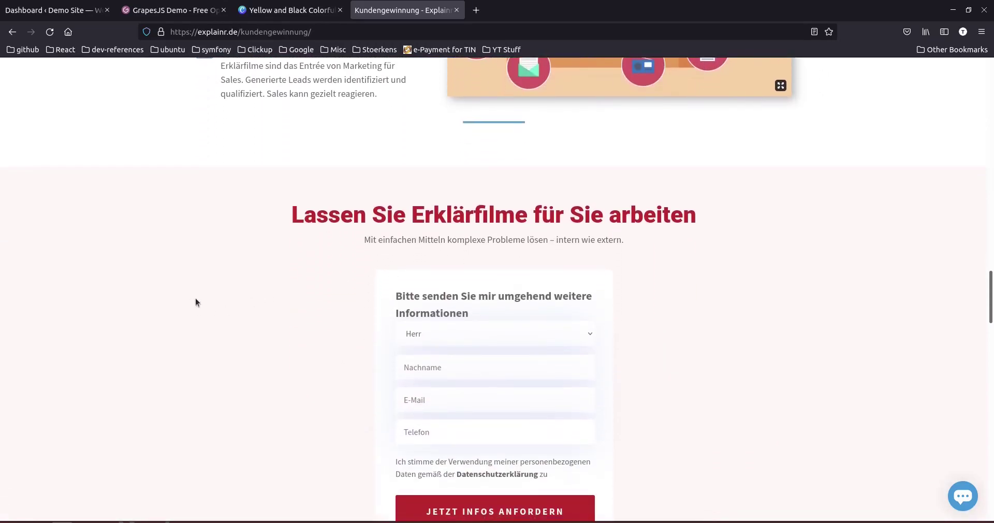
scroll(281, 330, "down", 7)
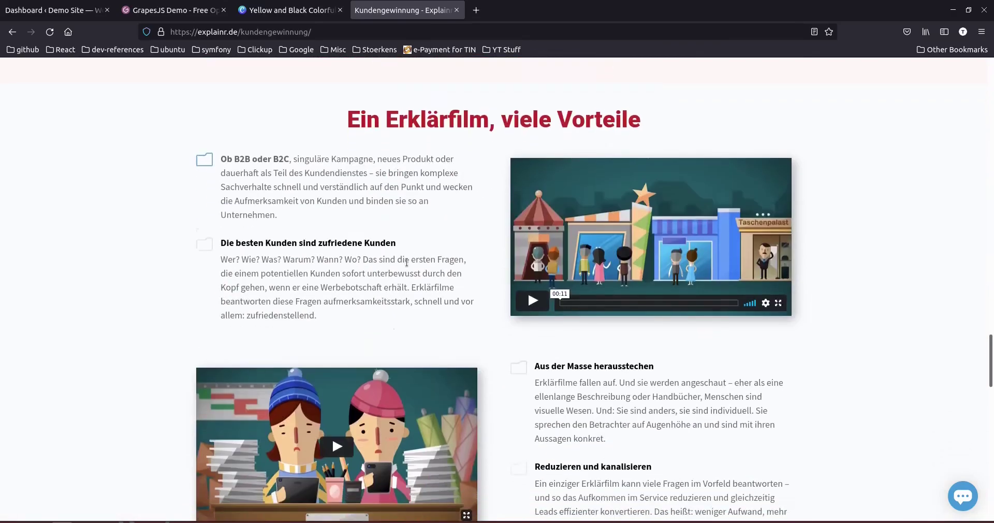
scroll(653, 221, "down", 6)
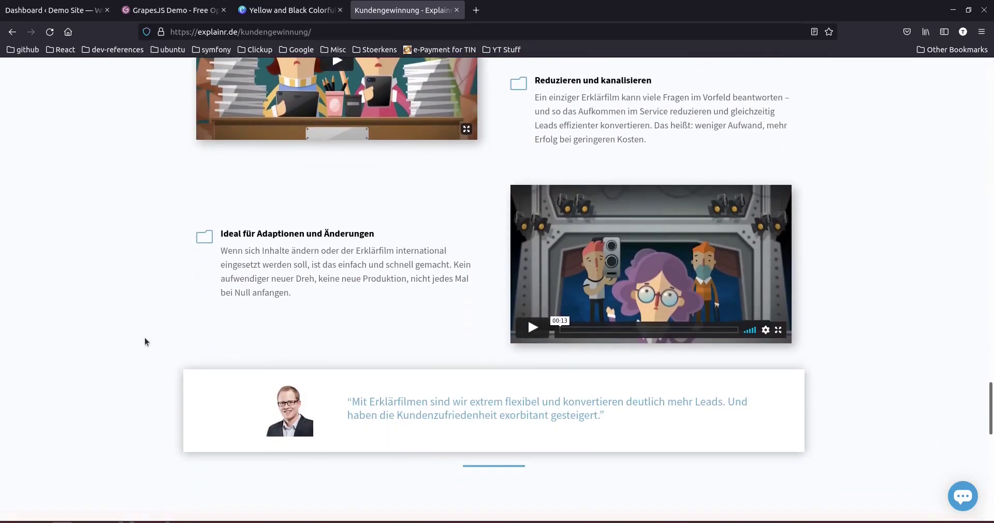
scroll(303, 397, "down", 7)
scroll(481, 371, "down", 6)
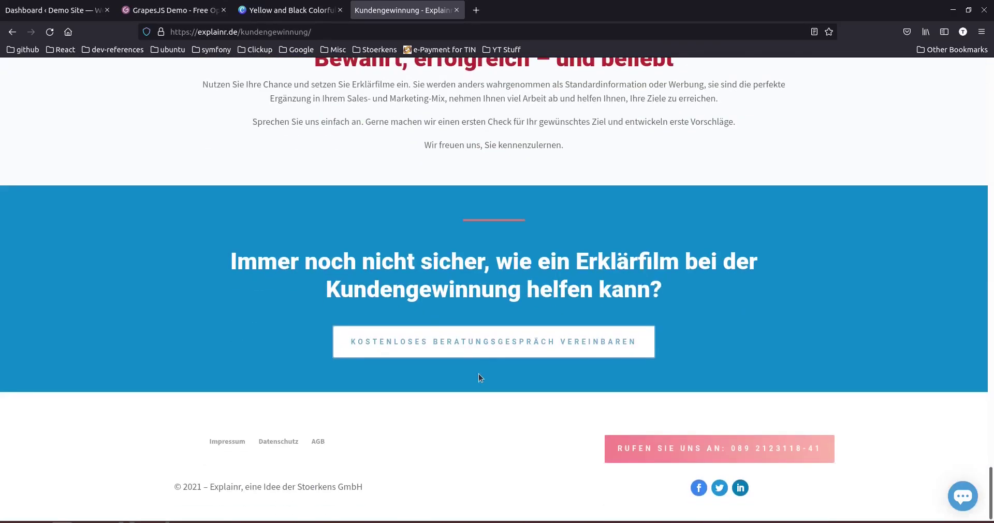
scroll(534, 393, "up", 12)
scroll(534, 392, "up", 20)
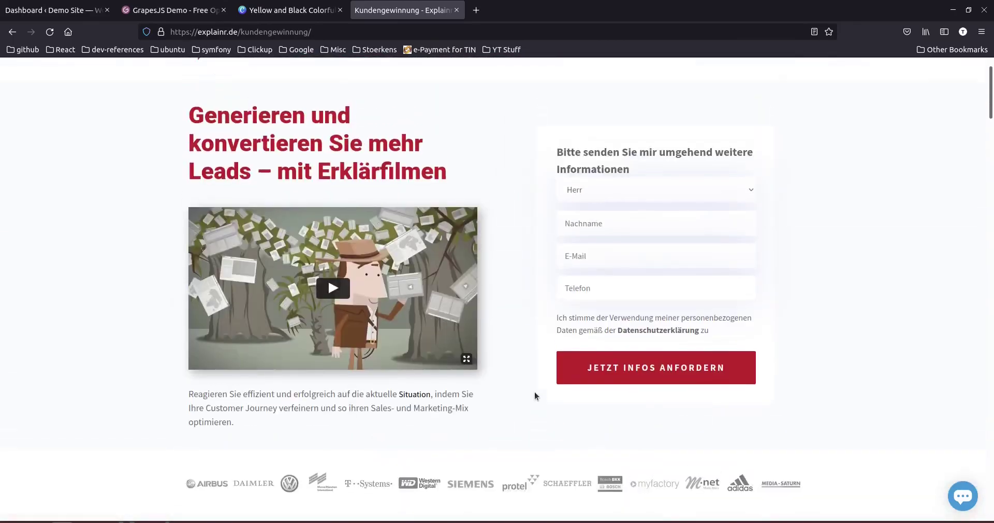
scroll(563, 322, "up", 3)
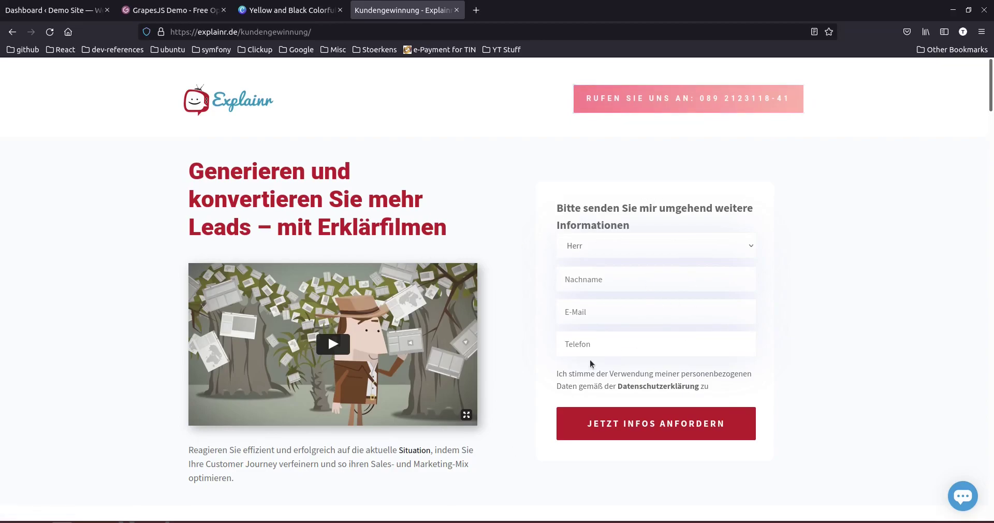
Review the page's content and call-to-action sections again, and check the pop-up for arranging a non-binding consultation appointment.
scroll(590, 359, "down", 15)
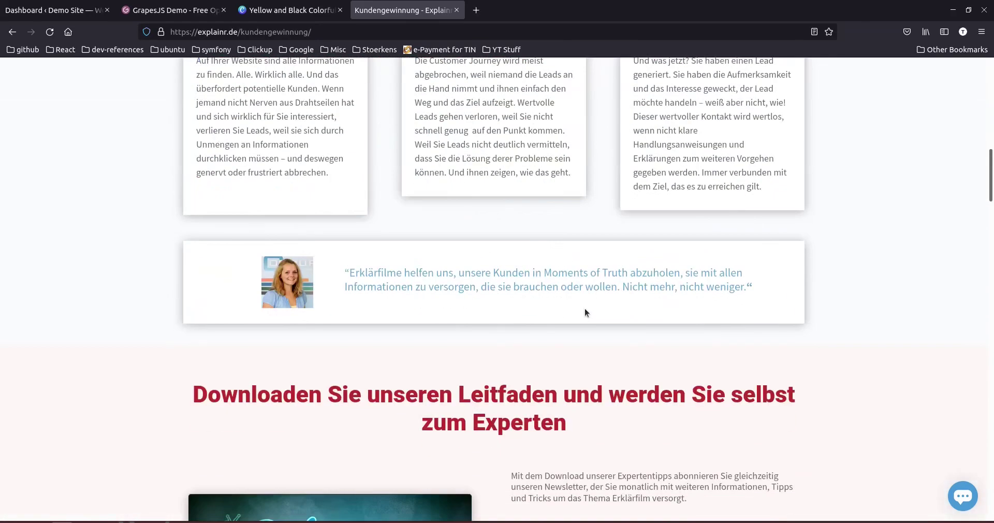
scroll(481, 322, "down", 8)
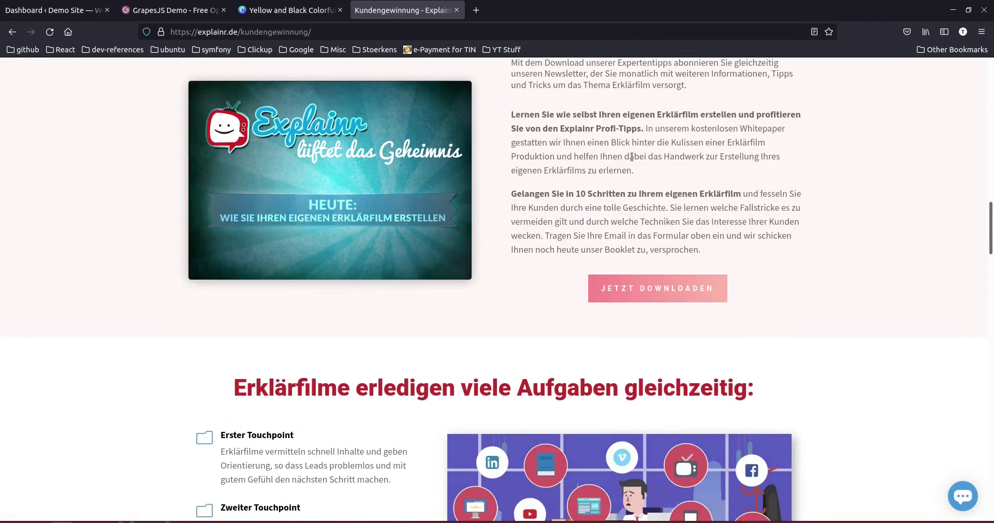
scroll(635, 311, "down", 15)
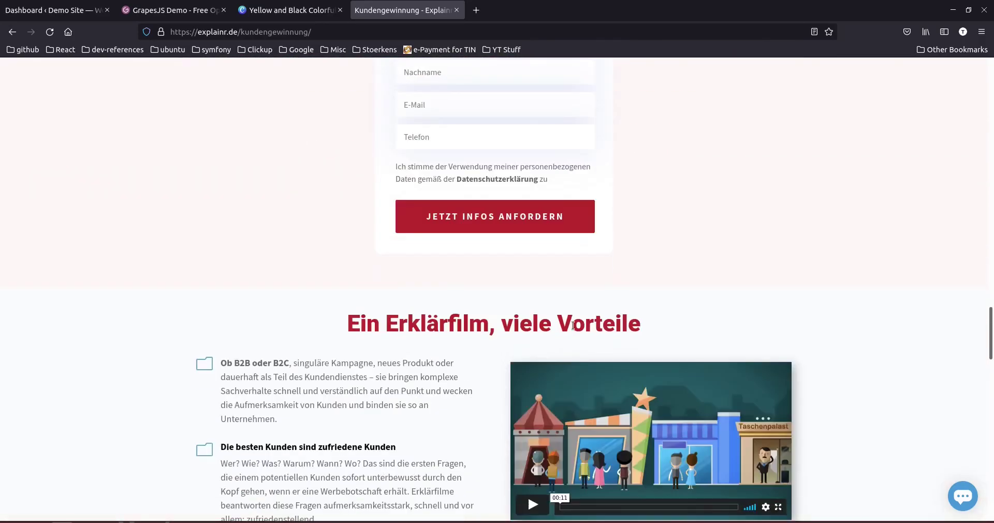
scroll(576, 327, "up", 1)
scroll(337, 228, "down", 11)
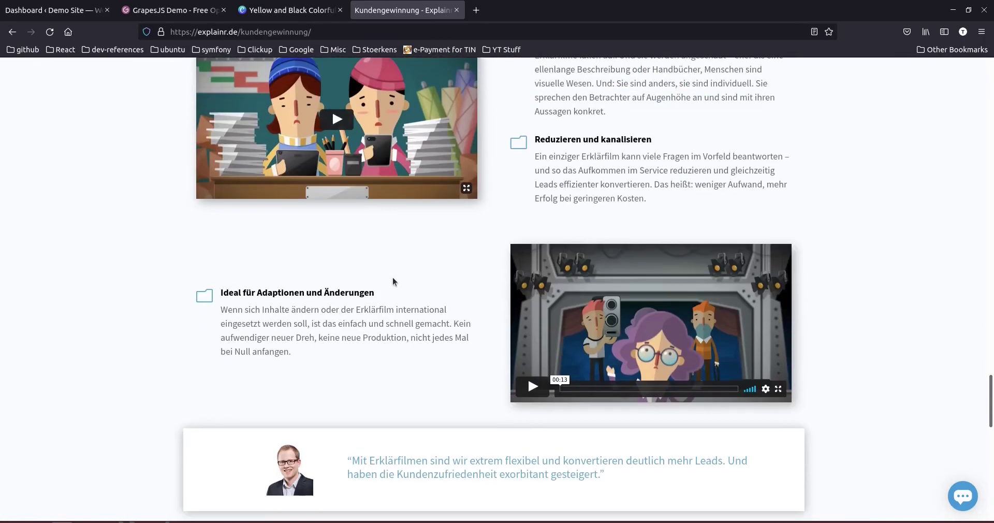
scroll(393, 280, "down", 9)
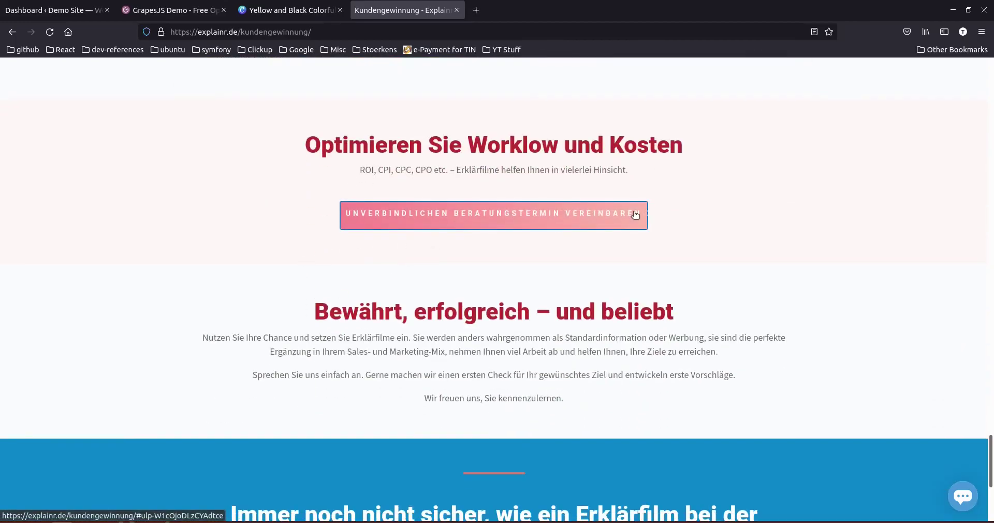
left_click(600, 226)
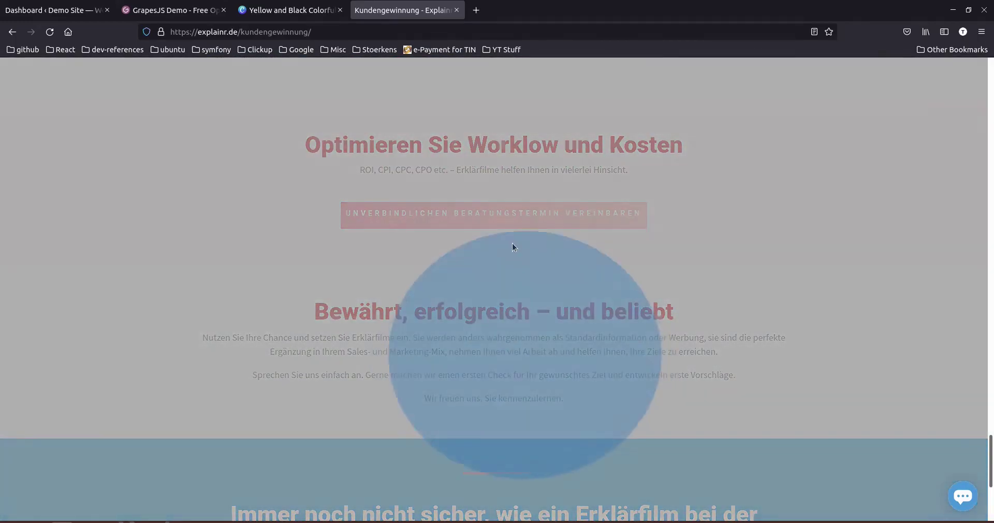
left_click(596, 193)
scroll(613, 220, "down", 5)
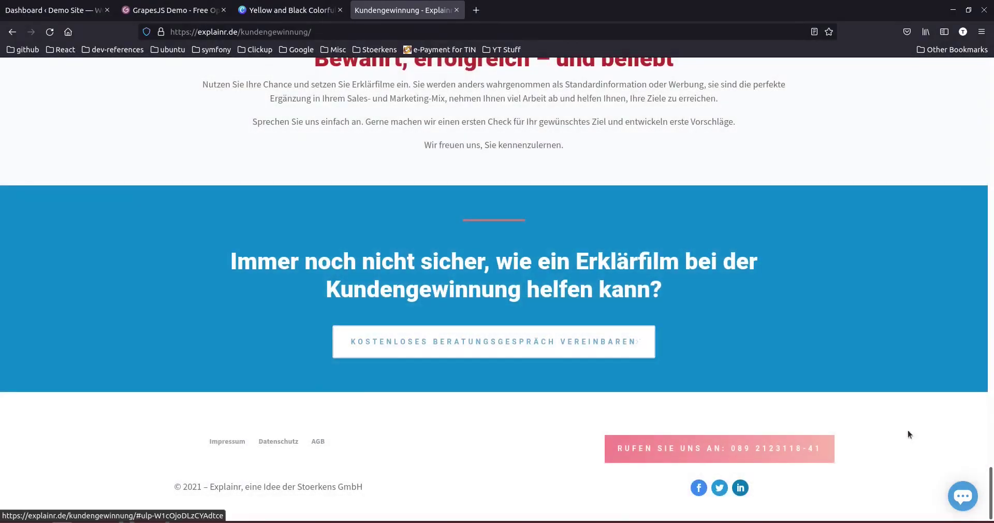
left_click_drag(991, 474, 986, 59)
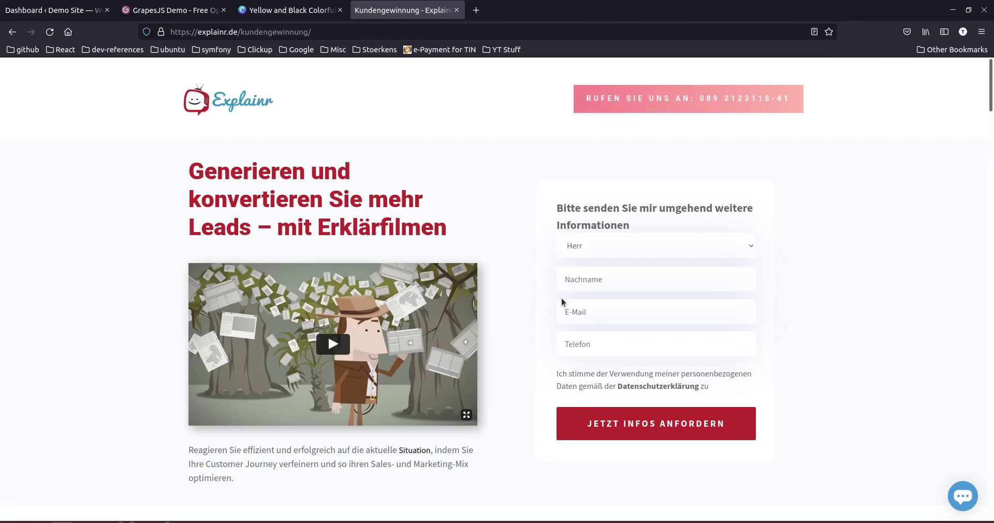
scroll(561, 297, "down", 9)
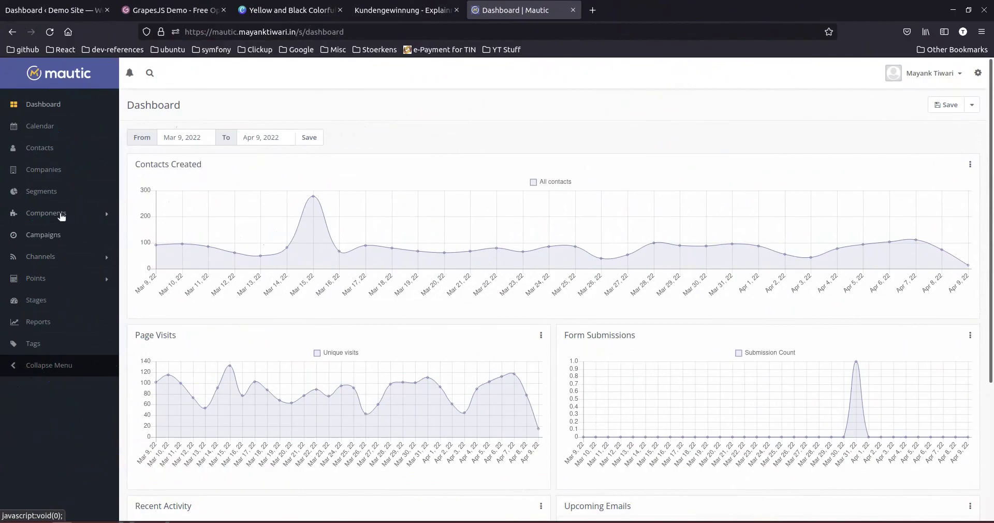
In Mautic, open the "Amazing Companion for your Wrist" landing page's details and launch its public page.
left_click(61, 214)
left_click(37, 247)
left_click(47, 260)
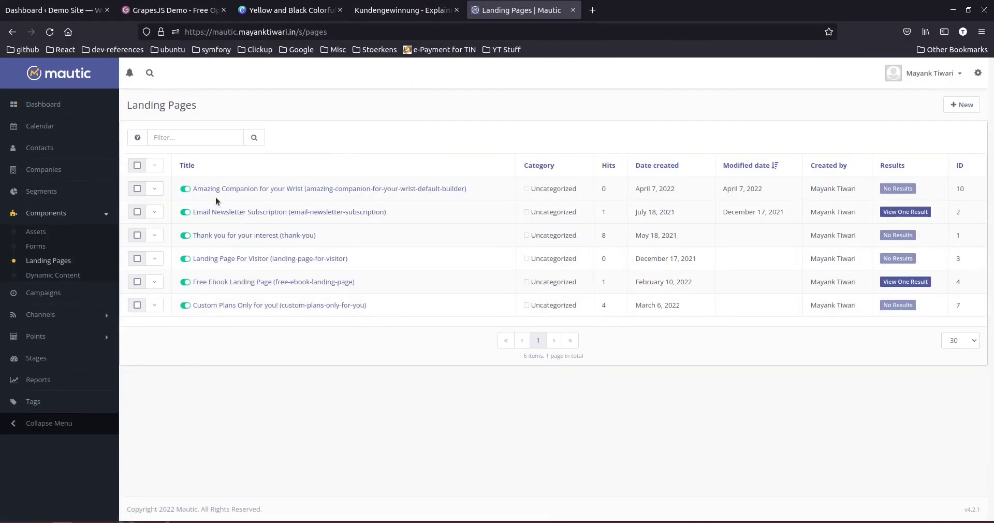
left_click(221, 190)
left_click(972, 164)
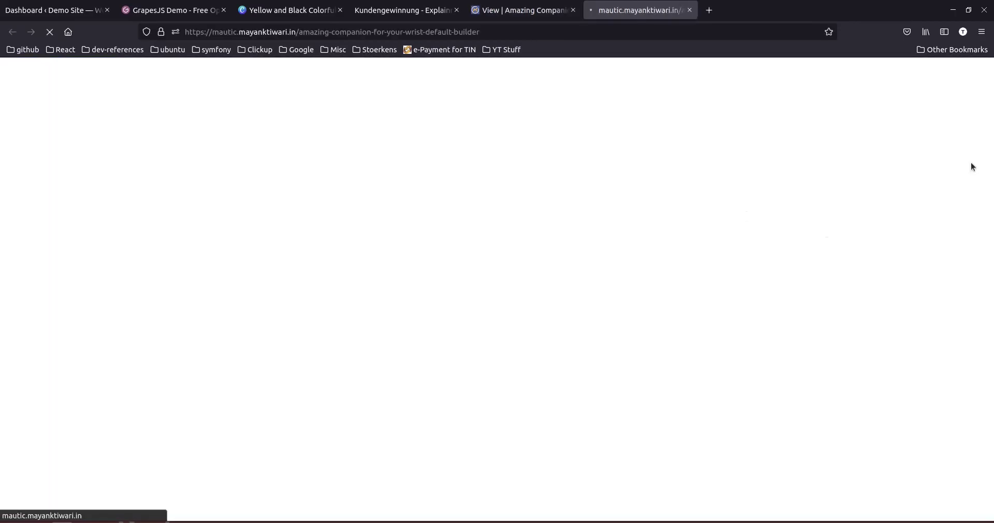
Switch to the Canva website design and examine its sections, including the hero, feature list, pricing plans and satisfied users.
left_click(287, 10)
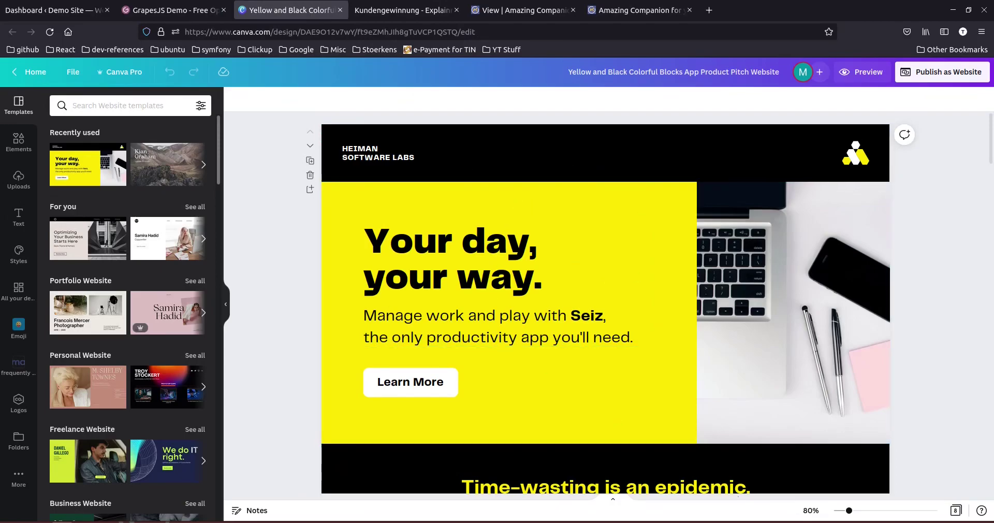
scroll(710, 428, "down", 20)
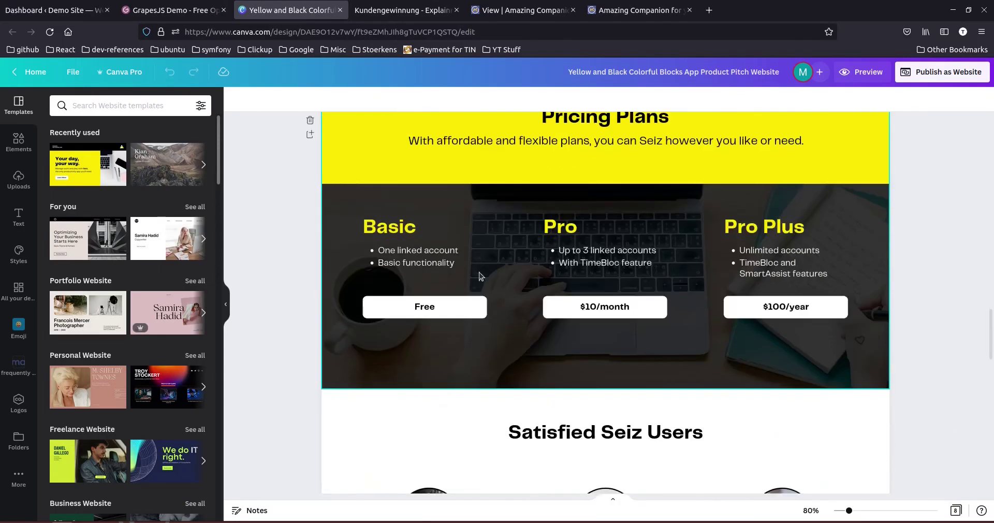
scroll(699, 348, "down", 5)
scroll(704, 356, "up", 15)
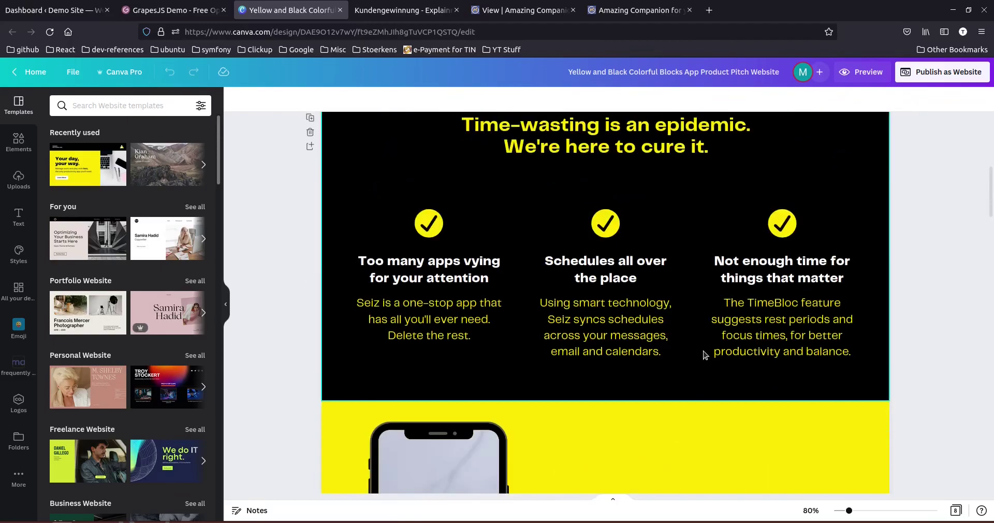
scroll(703, 355, "up", 5)
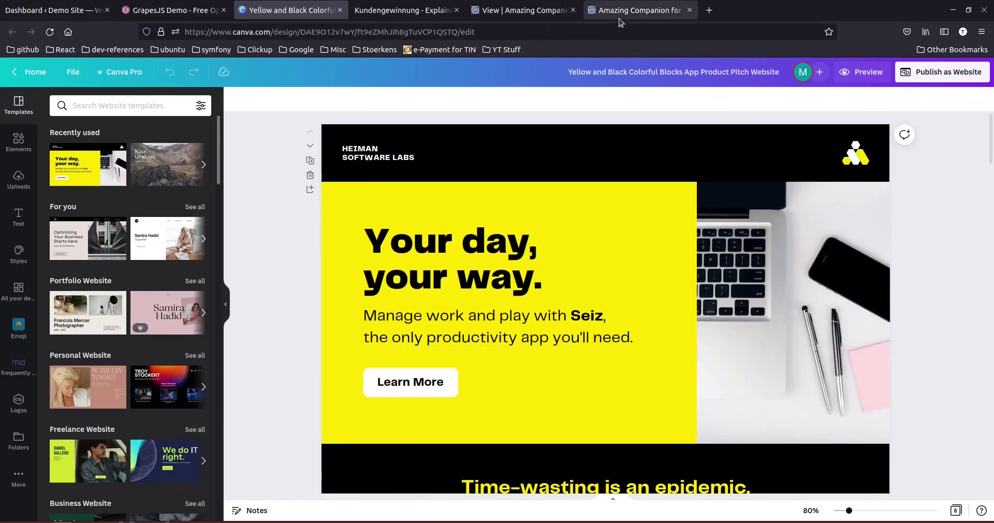
Return to Mautic and open the "Amazing Companion for your Wrist" landing page for editing in the builder.
left_click(520, 11)
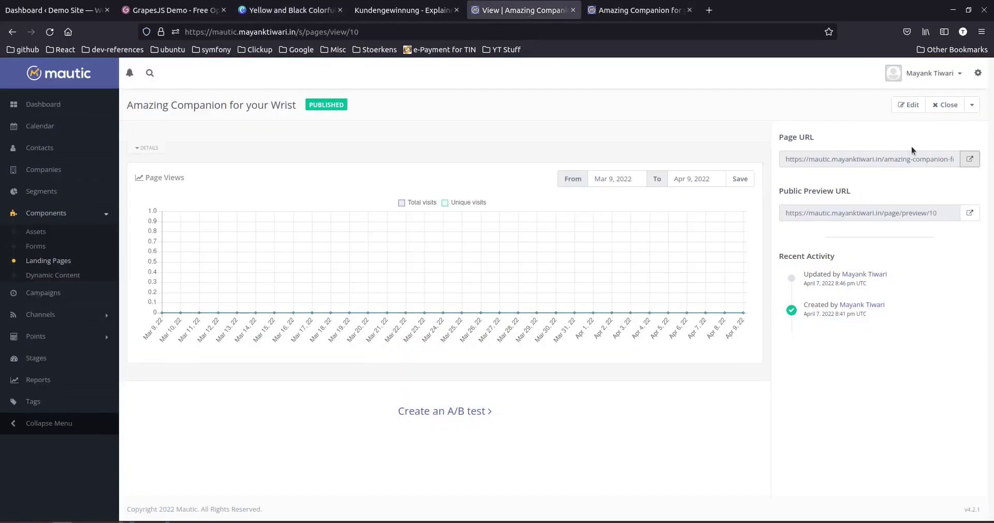
left_click(915, 106)
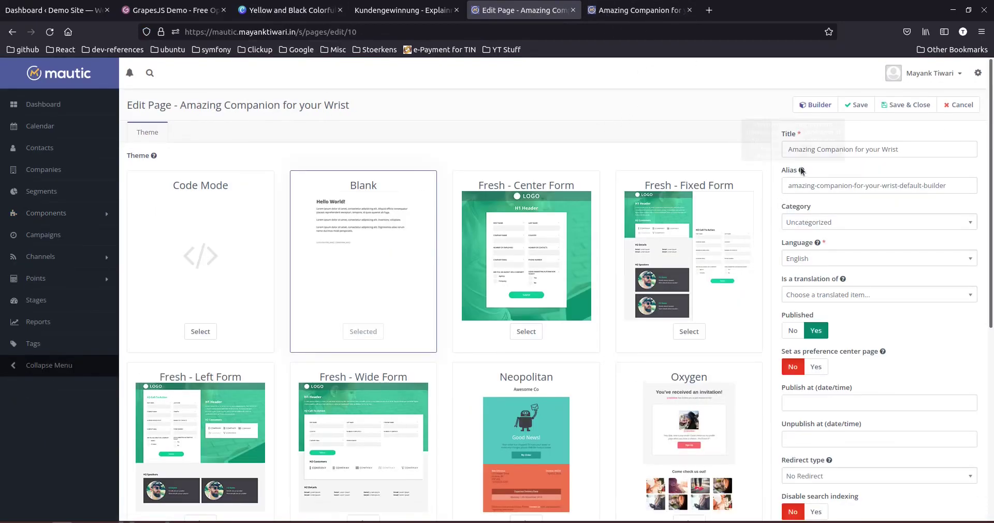
left_click(816, 105)
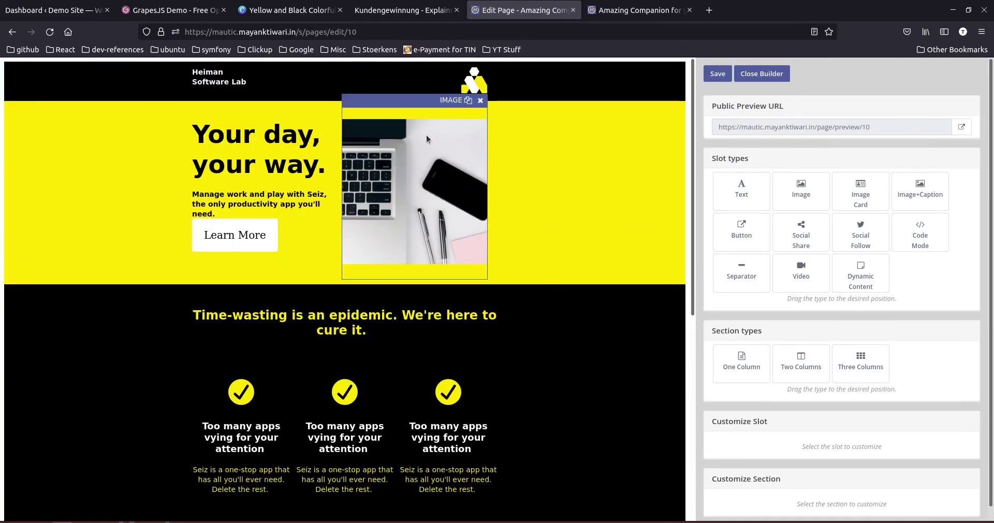
Examine the landing page's sections and the slot and section types in the builder, and switch to the Canva design for comparison.
scroll(142, 294, "down", 10)
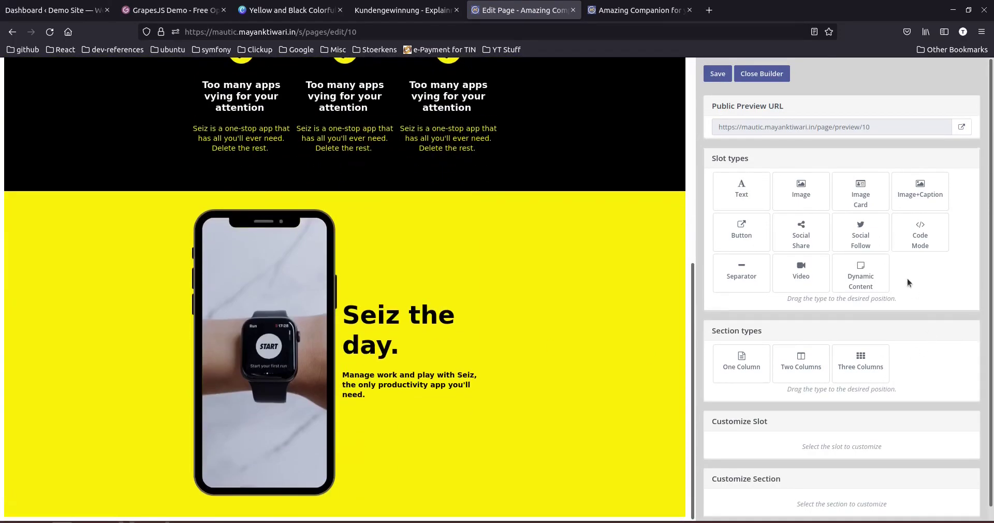
scroll(755, 250, "down", 1)
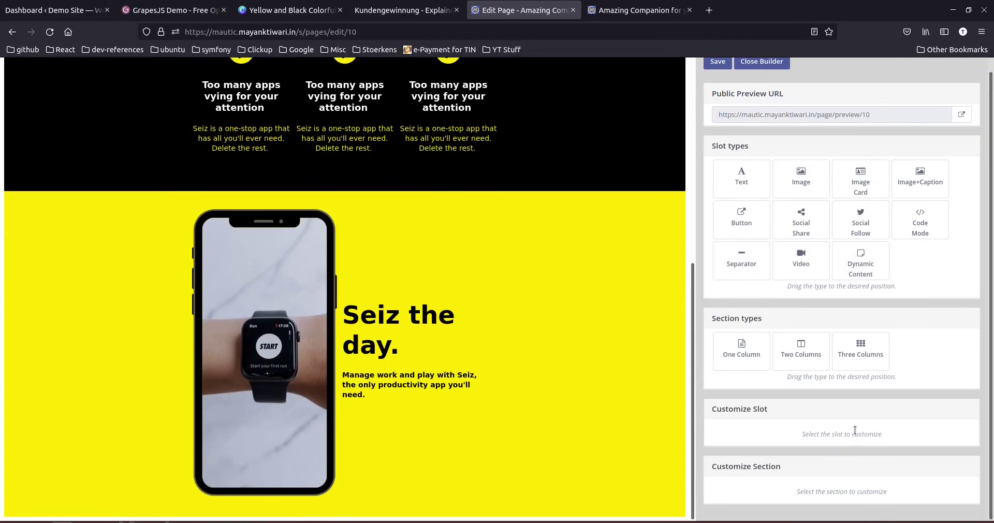
scroll(530, 472, "up", 6)
scroll(446, 404, "down", 6)
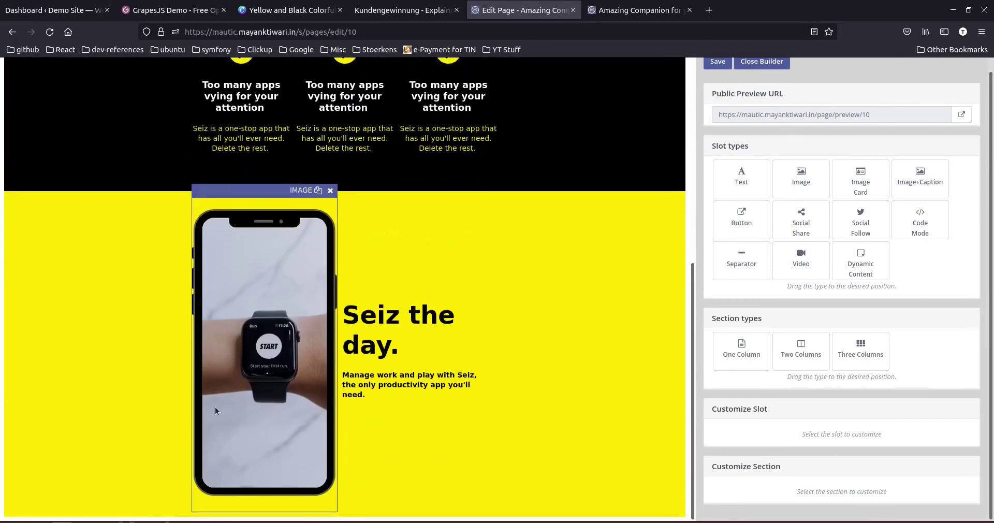
scroll(127, 368, "up", 6)
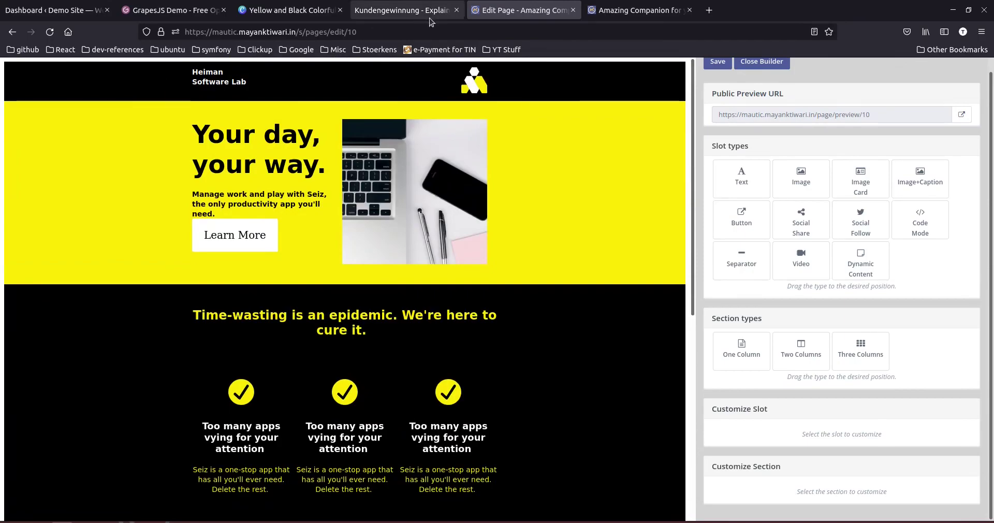
left_click(274, 18)
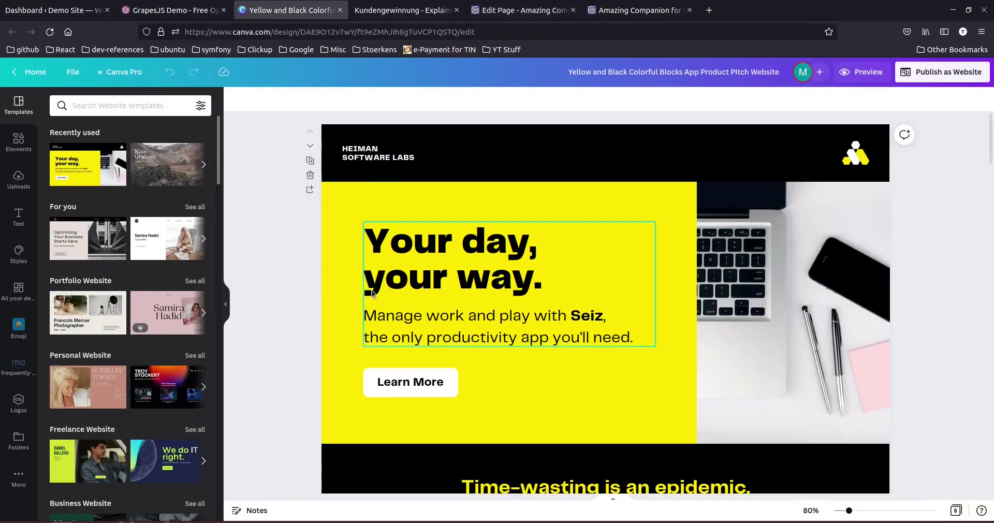
Examine the rest of the Canva design, from the product features and satisfied users through to the Get in Touch section.
scroll(393, 296, "down", 10)
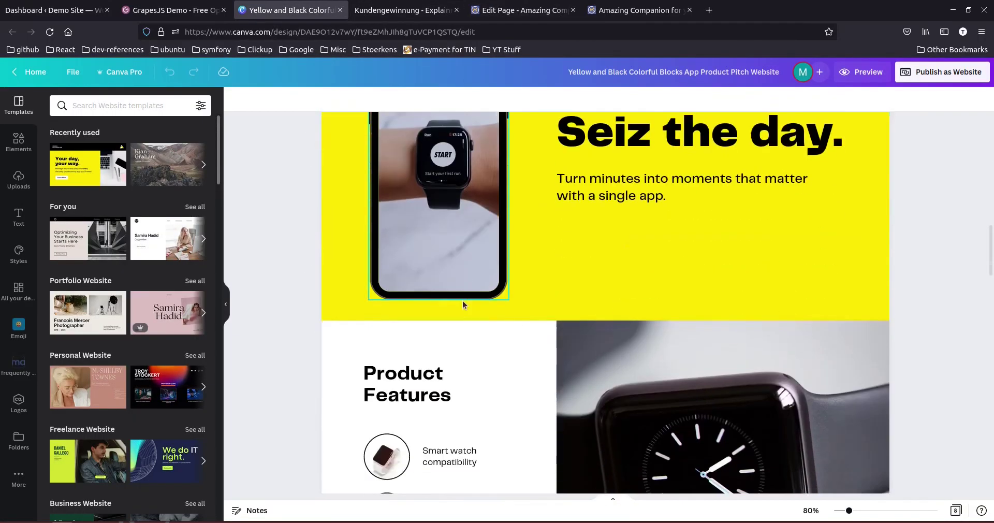
scroll(458, 312, "down", 10)
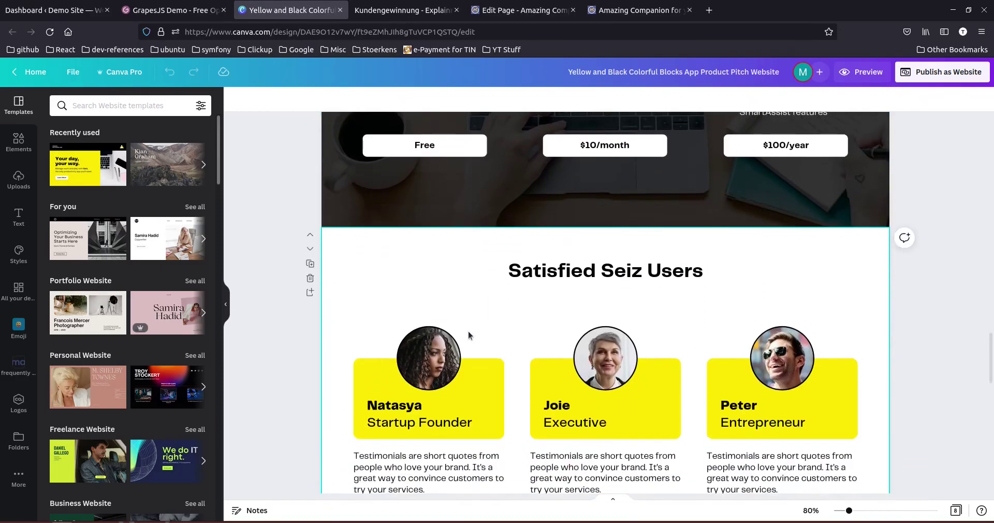
scroll(471, 336, "down", 8)
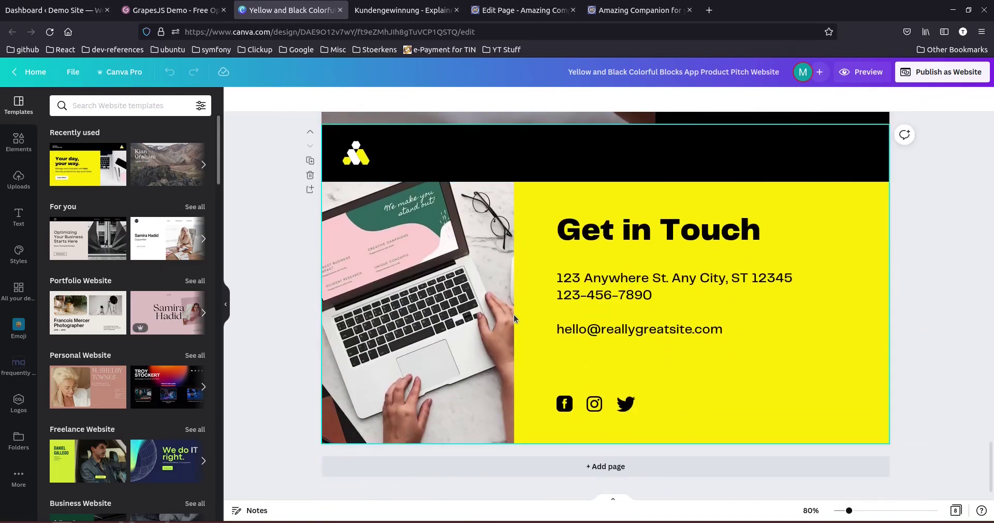
Review the public "Amazing Companion" page down to the "Seiz the day." section and return to its builder.
left_click(401, 10)
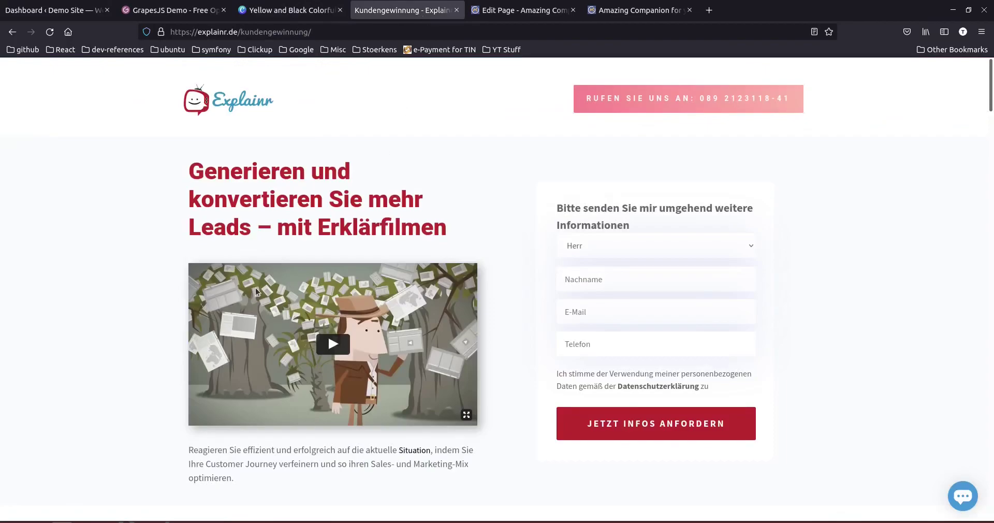
left_click(625, 15)
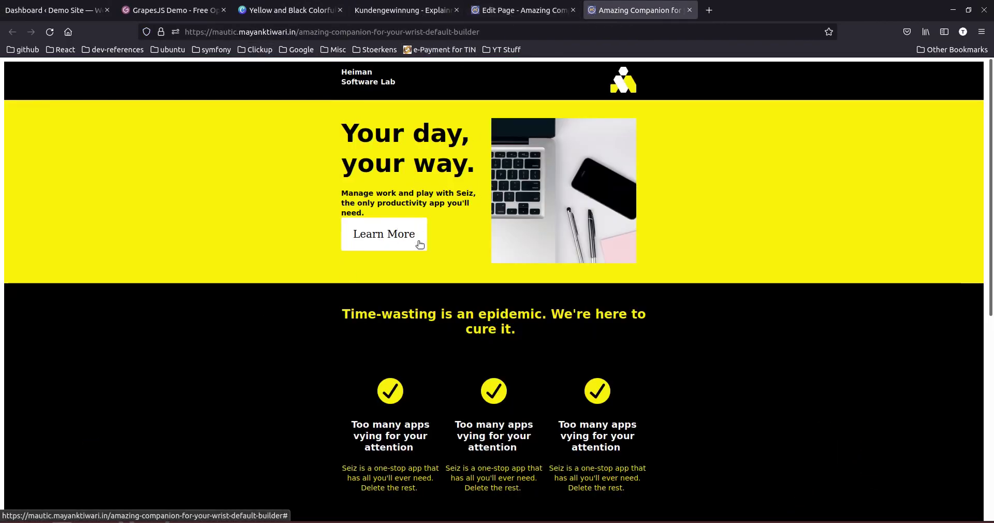
scroll(338, 411, "down", 5)
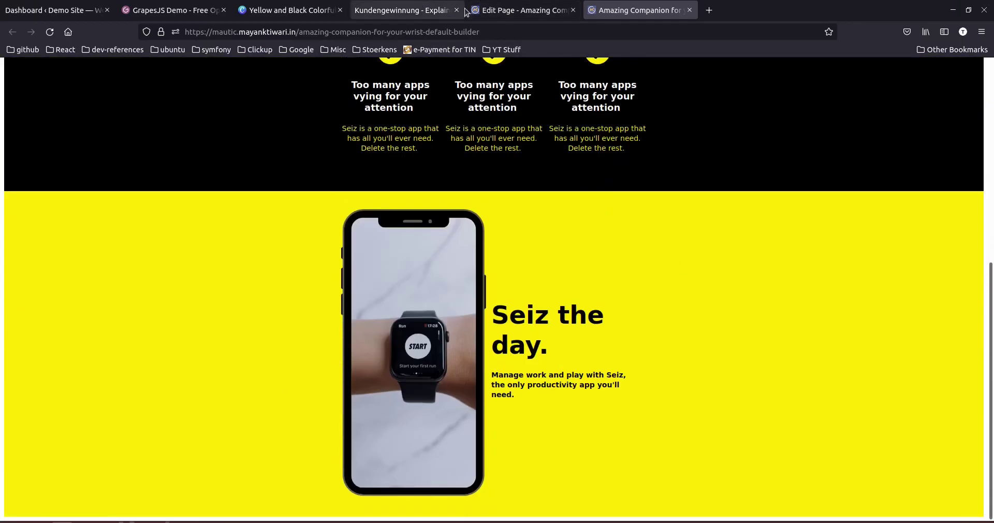
left_click(490, 11)
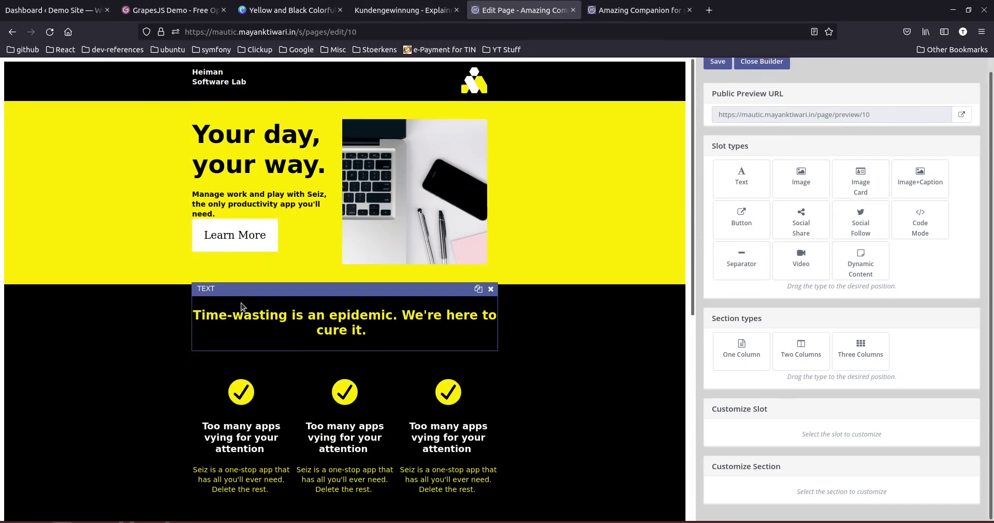
Close the Explainr "Kundengewinnung" example landing page.
left_click(648, 12)
left_click(394, 12)
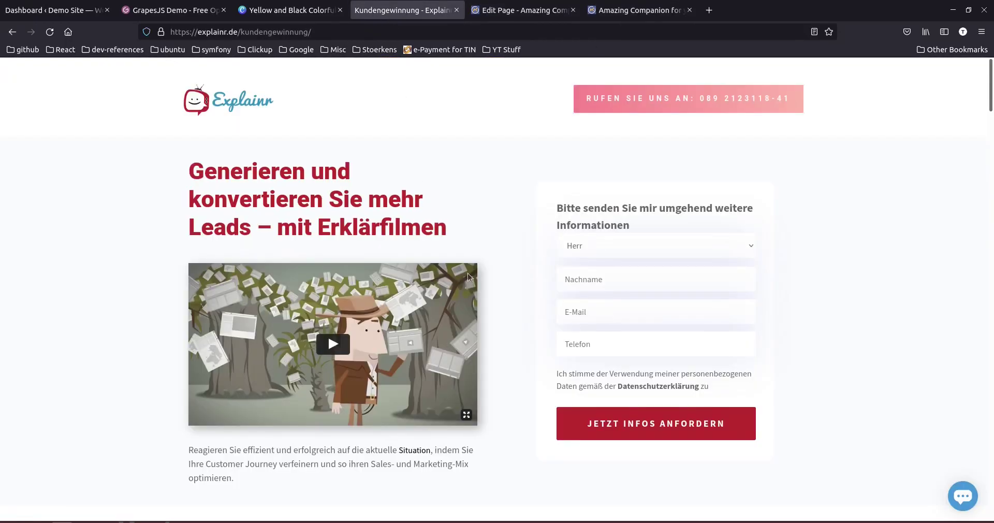
left_click(456, 9)
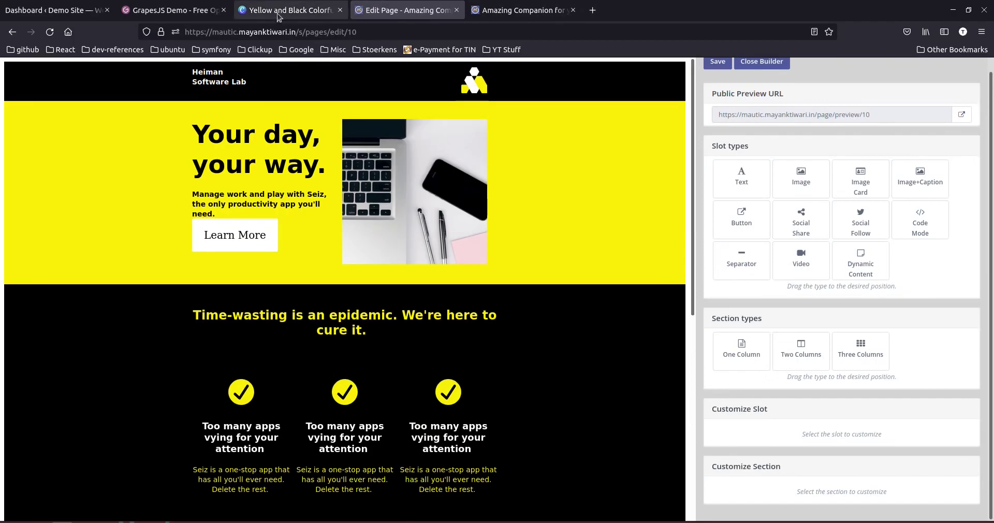
Compare the header and "Your day, your way." hero of the Canva design with the public Mautic page and its builder version.
left_click(275, 12)
scroll(538, 351, "up", 20)
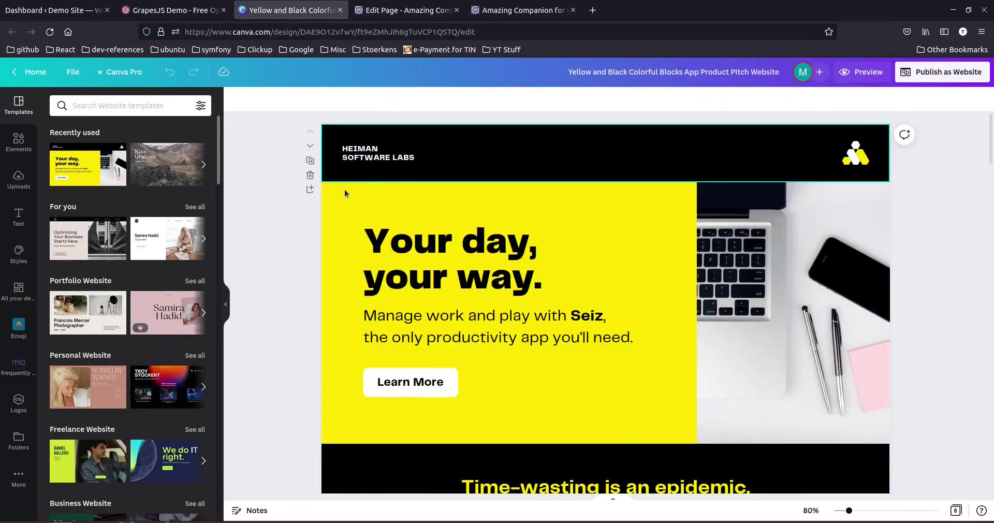
left_click(545, 14)
scroll(532, 236, "up", 6)
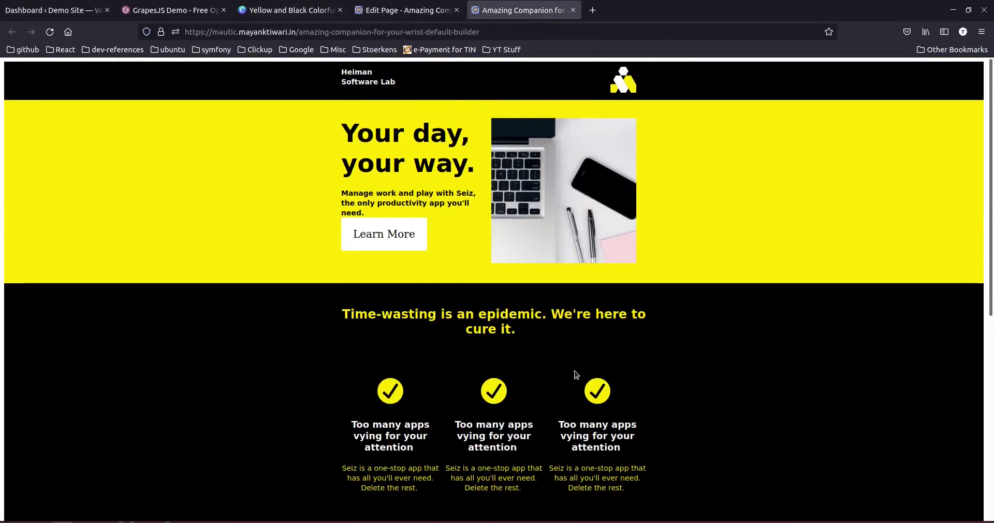
left_click(404, 10)
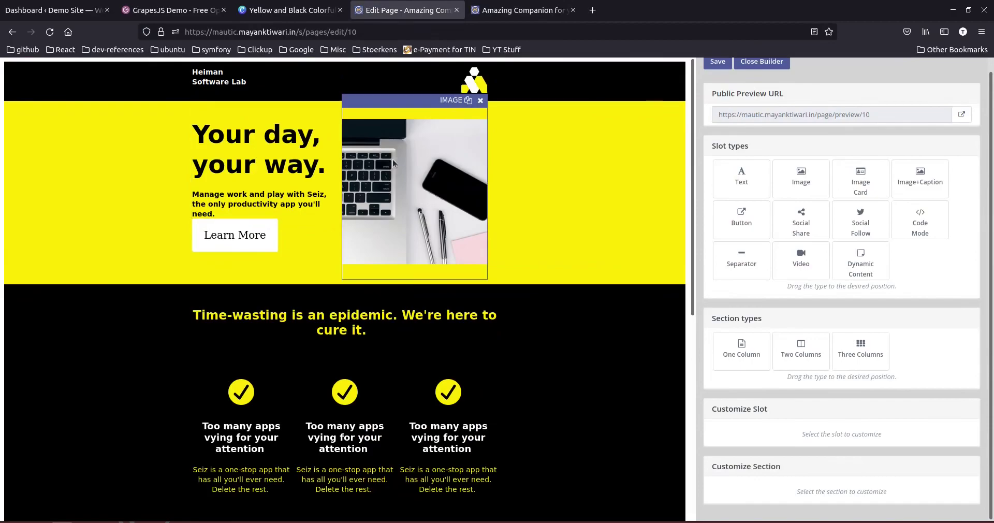
left_click(321, 14)
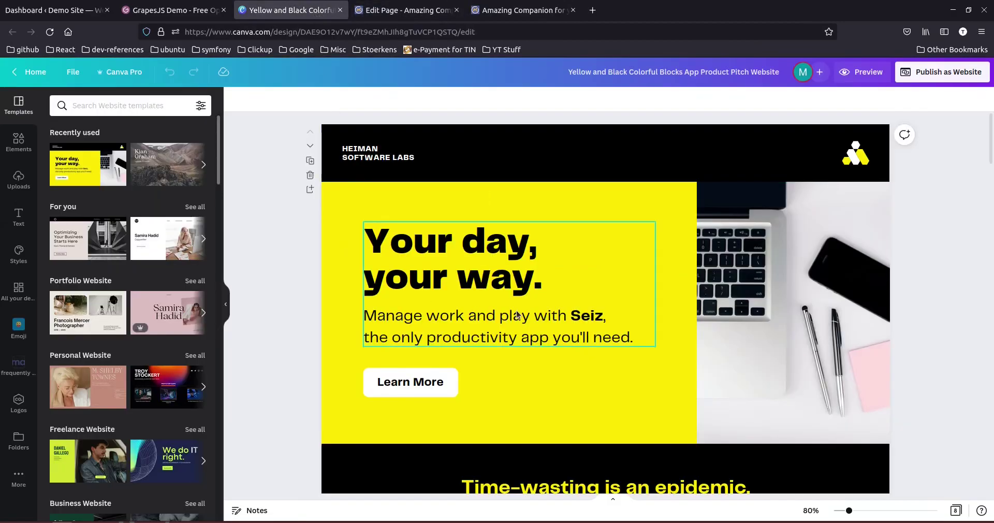
left_click(505, 12)
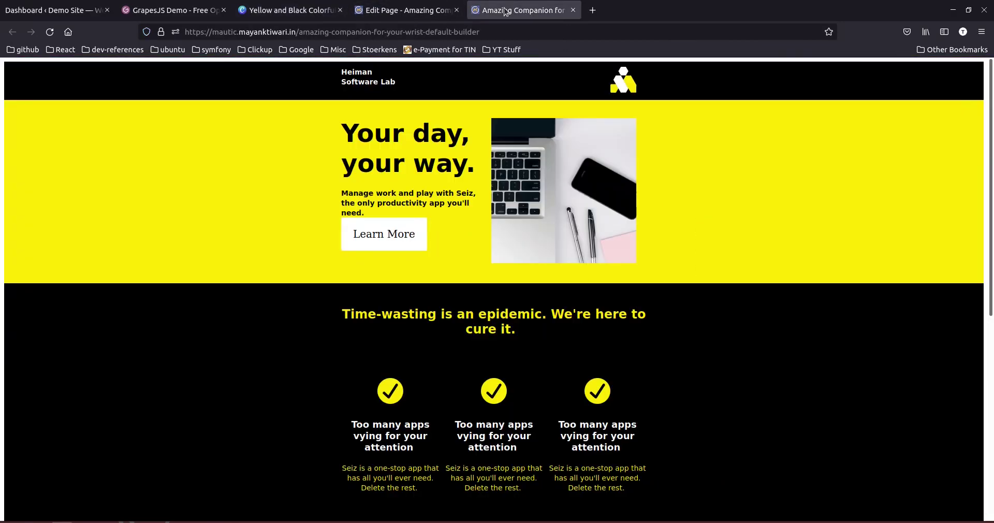
Compare the three-column "Time-wasting is an epidemic" section in Canva with its counterpart on the public Mautic page.
left_click(297, 13)
scroll(802, 255, "down", 5)
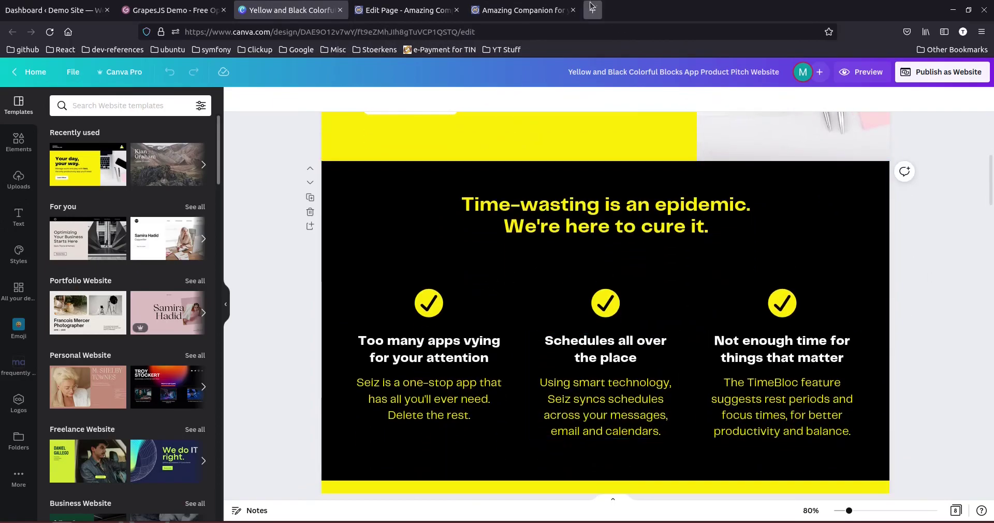
left_click(520, 10)
scroll(632, 389, "down", 7)
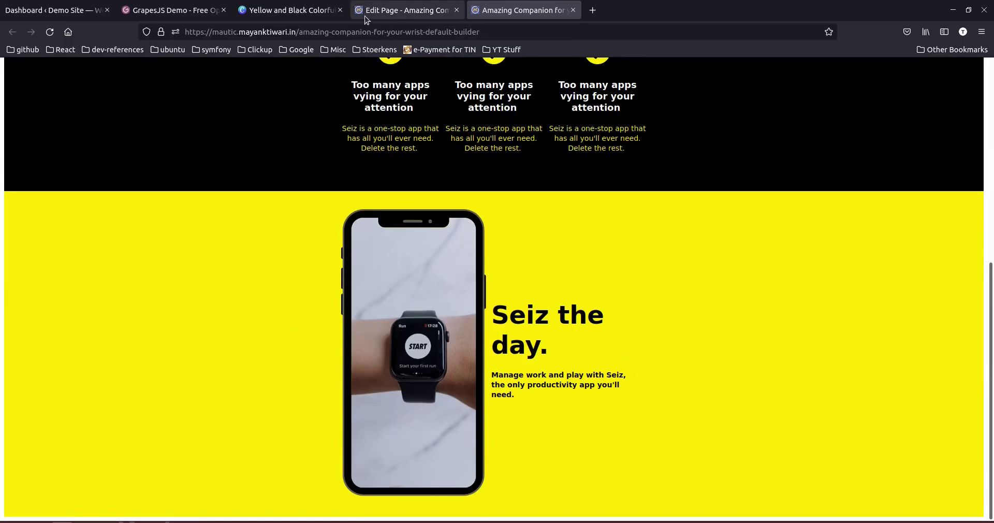
Compare the "Seiz the day." phone section in Canva with the version on the public Mautic page.
left_click(290, 10)
scroll(607, 303, "down", 5)
scroll(607, 303, "down", 6)
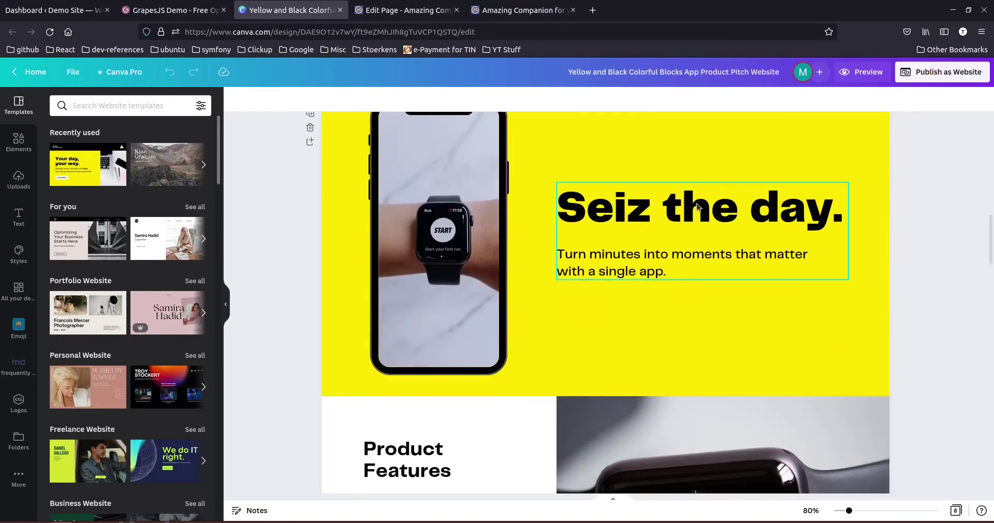
left_click(521, 10)
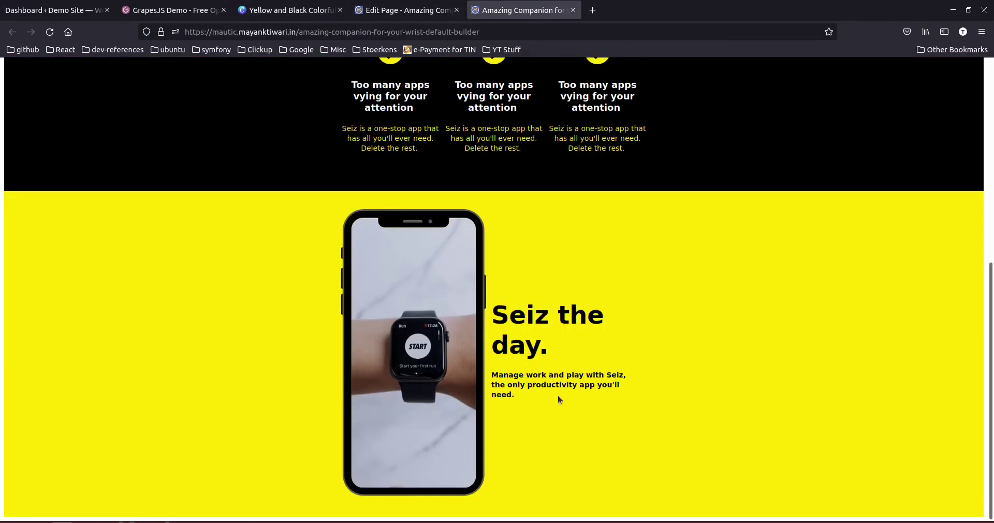
scroll(650, 276, "up", 1)
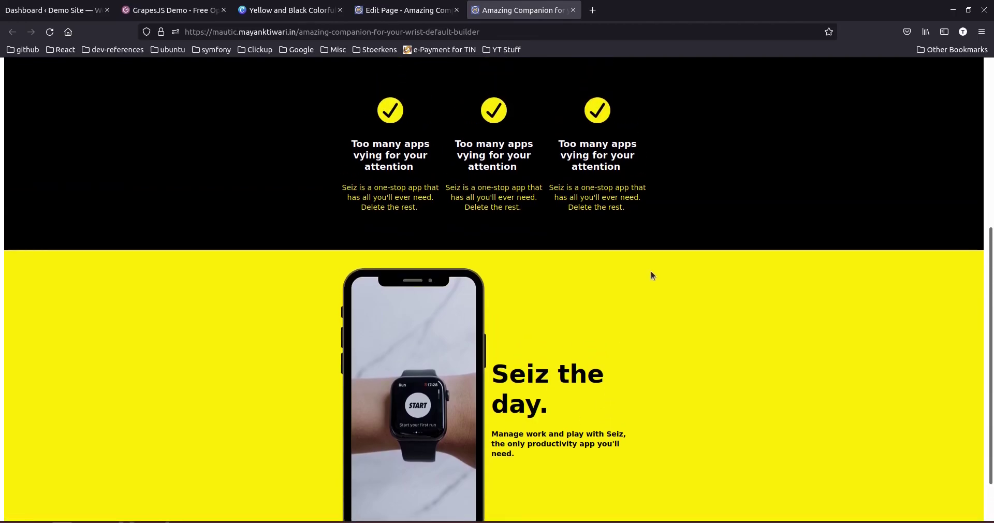
Preview the public Mautic page in responsive design mode as an iPhone 12/13 Pro Max iOS 14.6.
key("ctrl+shift+m")
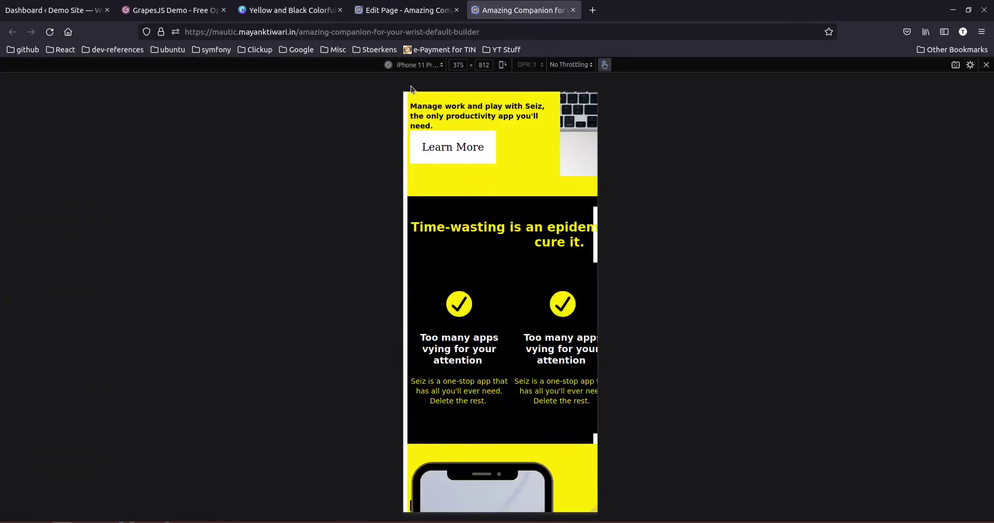
left_click(418, 67)
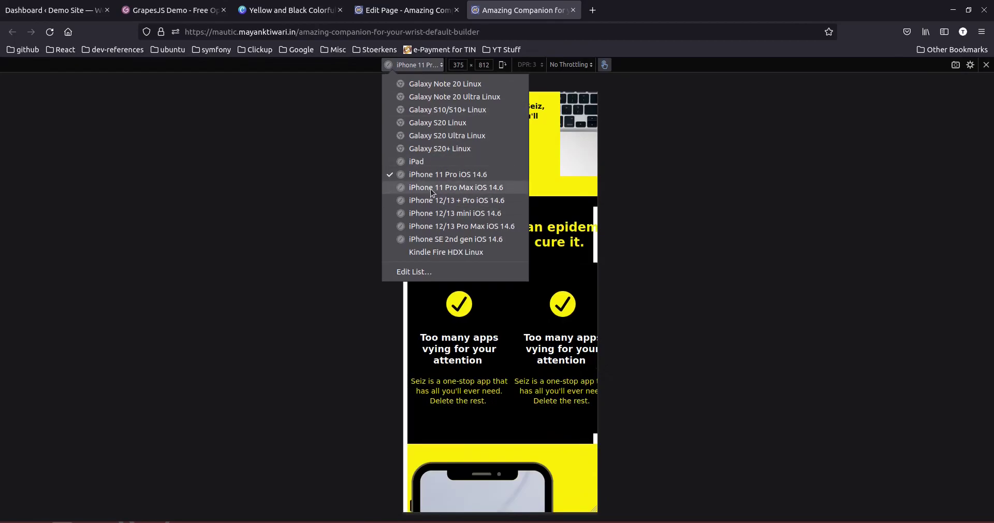
left_click(445, 227)
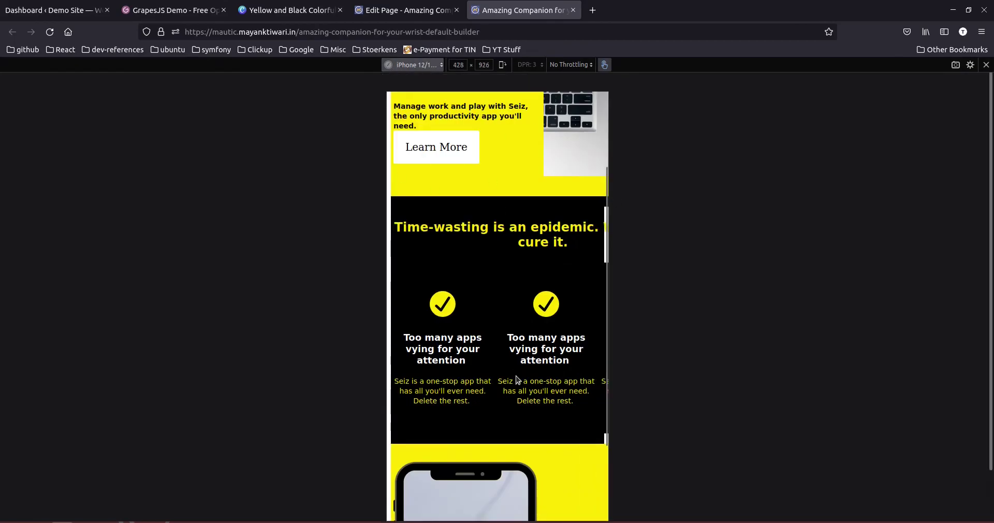
Inspect the mobile layout of every page section vertically and horizontally for overflow, and leave responsive design mode.
scroll(518, 381, "up", 5)
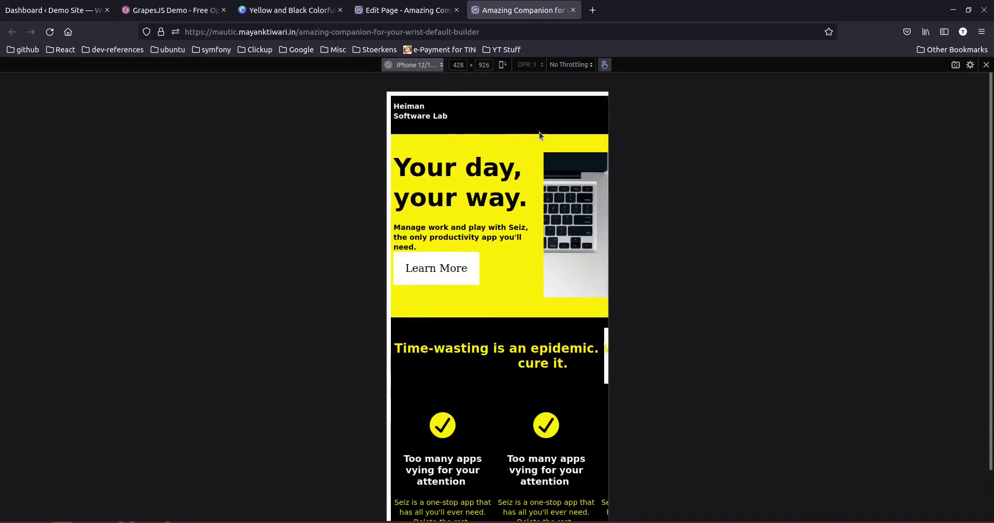
scroll(515, 293, "down", 12)
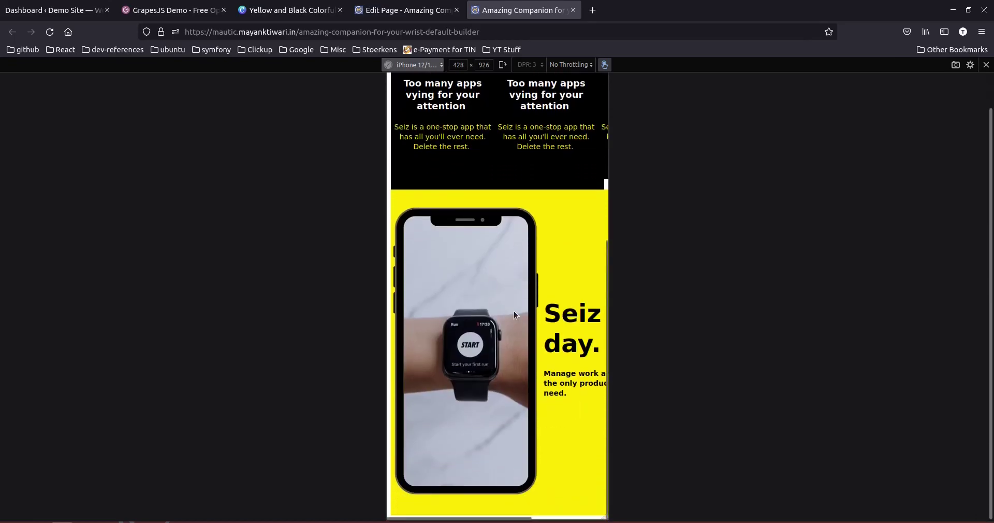
scroll(515, 315, "up", 10)
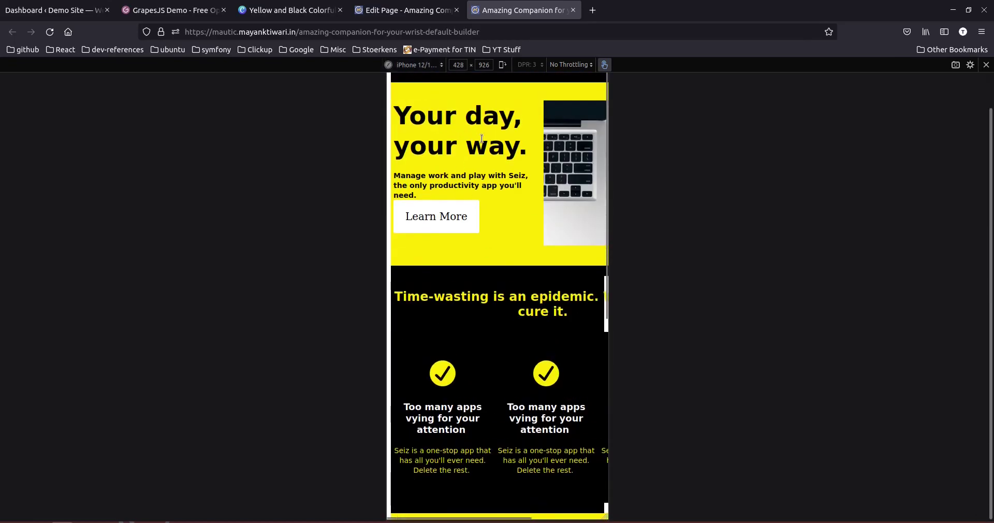
scroll(518, 155, "right", 3)
scroll(519, 158, "left", 1)
scroll(542, 239, "up", 2)
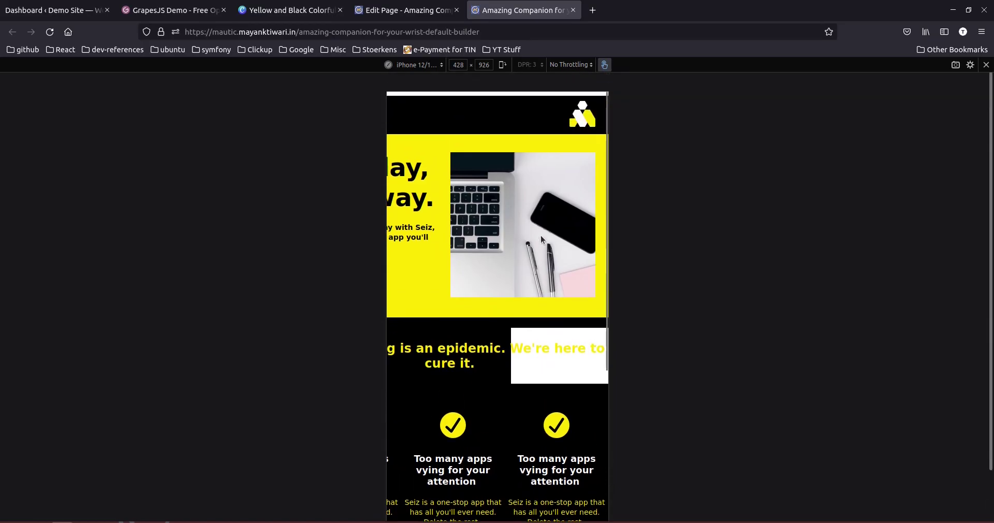
scroll(590, 311, "left", 3)
scroll(589, 311, "right", 3)
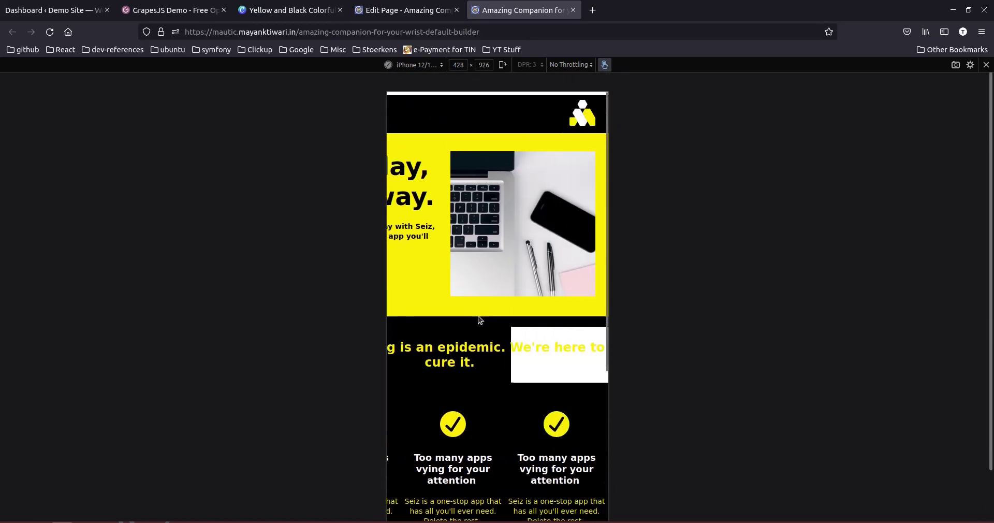
scroll(511, 409, "down", 5)
scroll(515, 358, "down", 1)
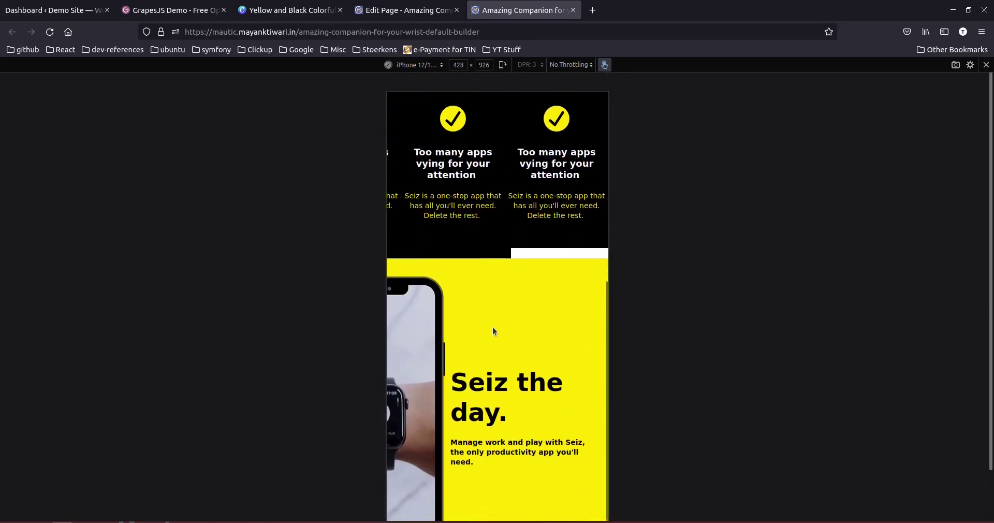
scroll(492, 325, "up", 3)
scroll(584, 451, "up", 3)
left_click_drag(522, 377, 573, 133)
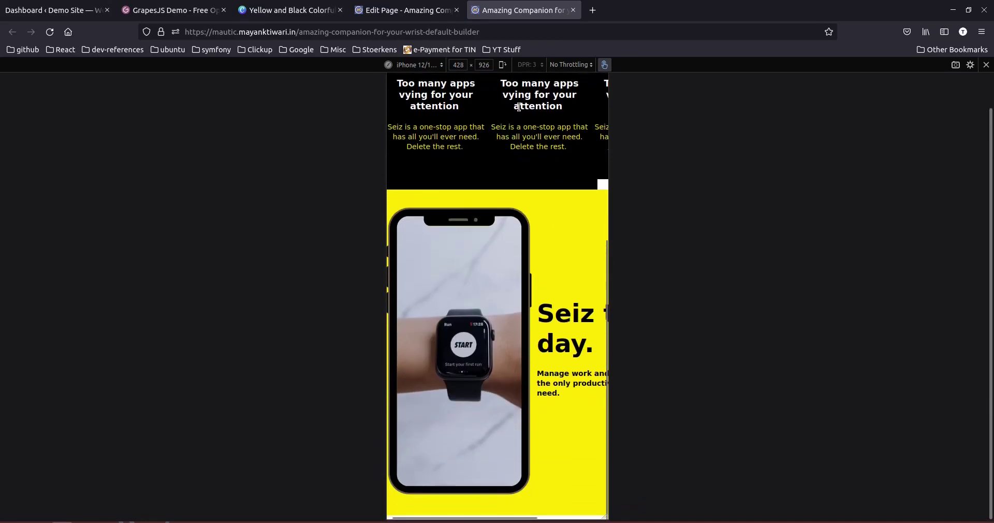
key("ctrl+shift+m")
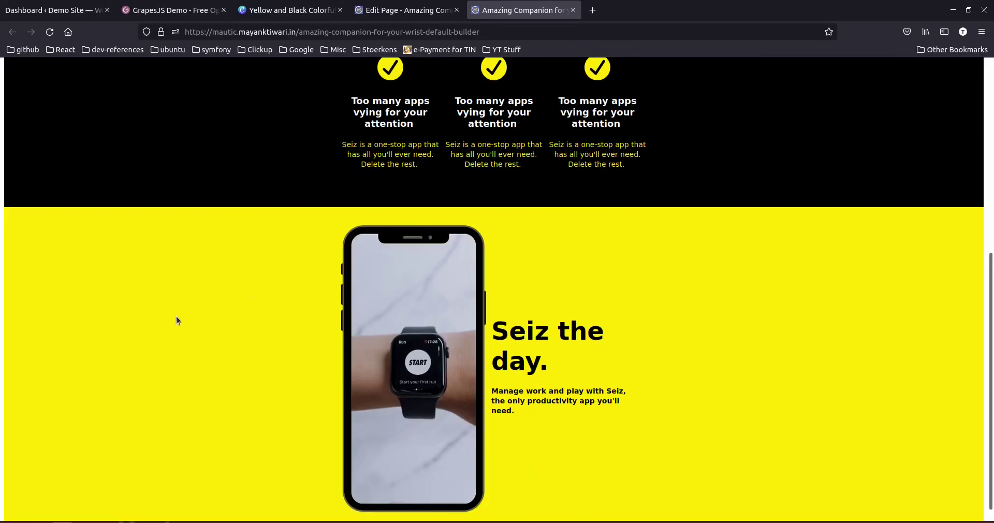
Return to the Mautic builder, select the "Learn More" button slot and examine its customization options.
left_click(393, 15)
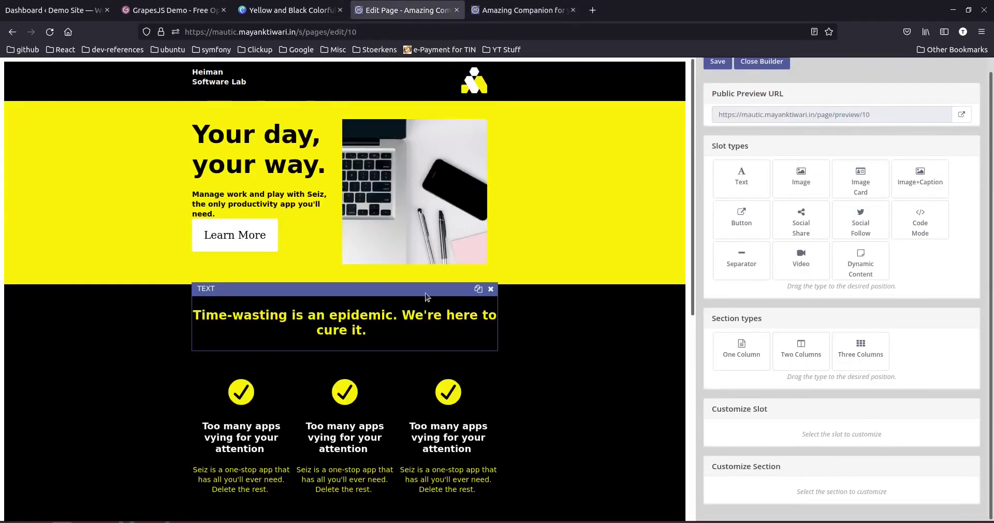
left_click(276, 248)
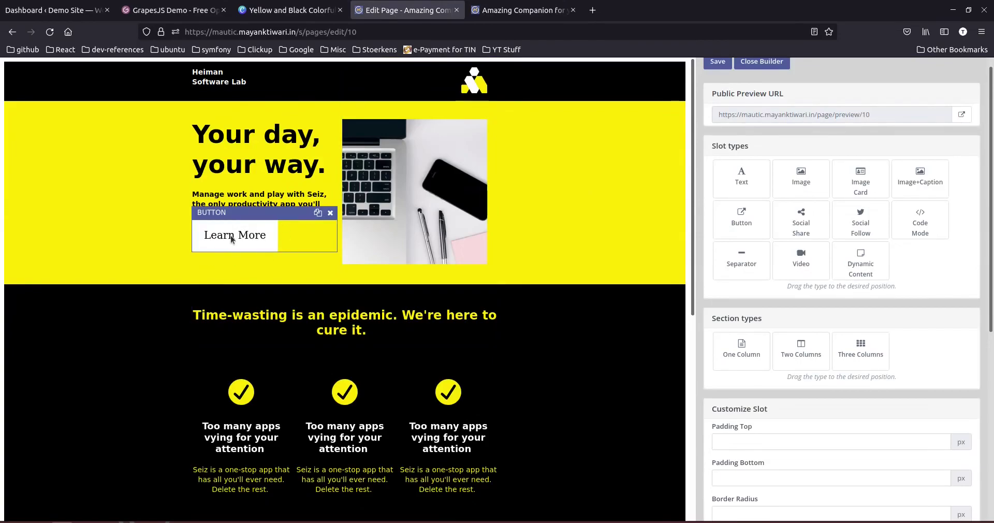
scroll(930, 345, "down", 7)
scroll(846, 436, "up", 3)
scroll(846, 437, "down", 2)
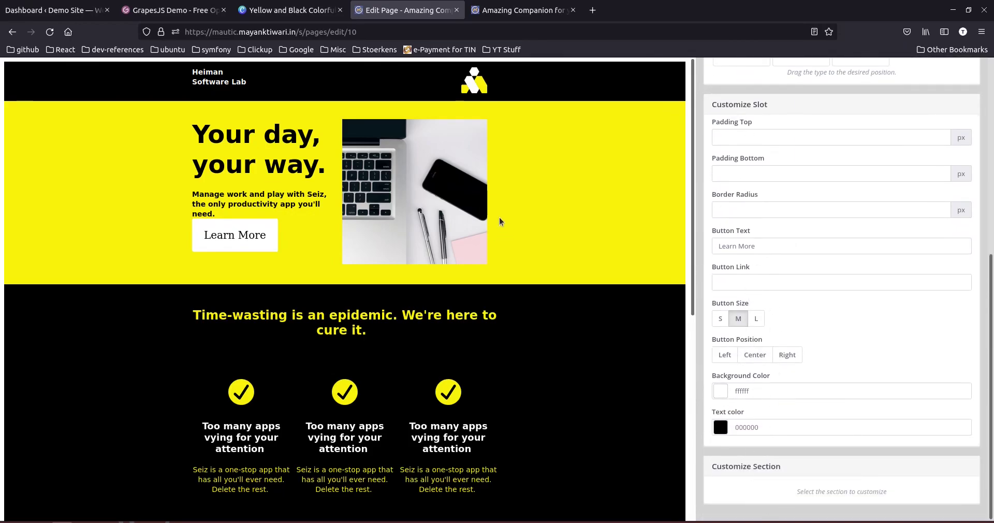
Select the yellow hero section, examine its content and wrapper background options, and check those of the "Seiz the day." section.
left_click(68, 164)
scroll(715, 301, "down", 6)
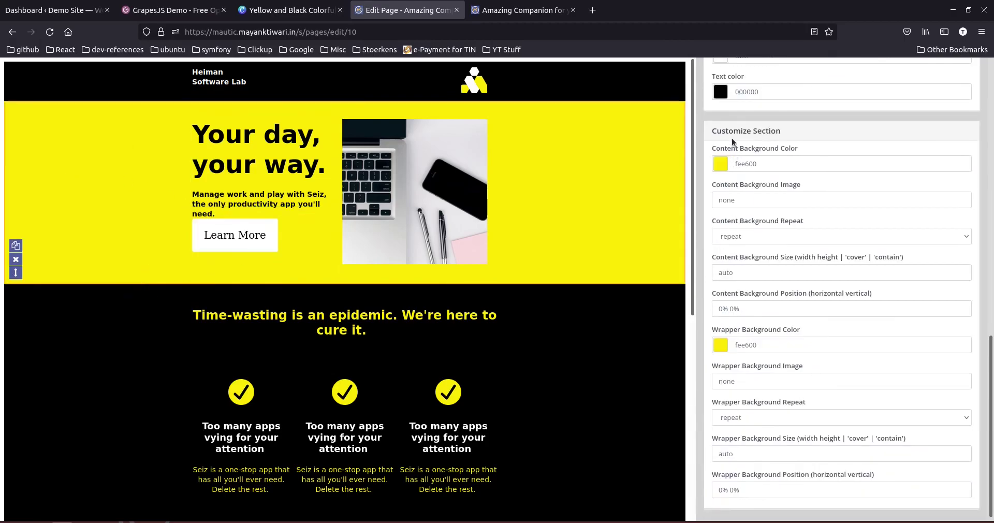
scroll(808, 464, "down", 1)
scroll(291, 433, "down", 5)
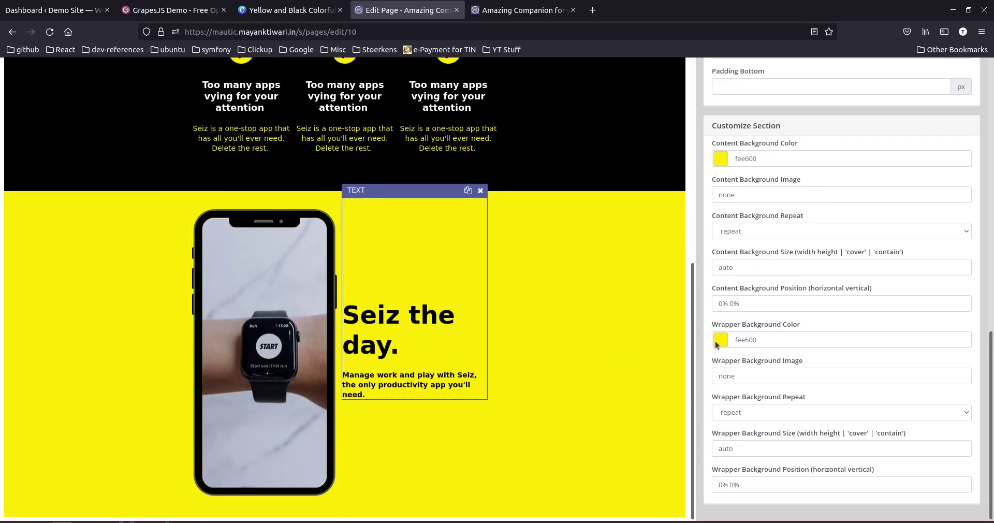
Review the "Seiz the day." text slot options and the page's upper sections, and close the builder.
scroll(780, 352, "up", 5)
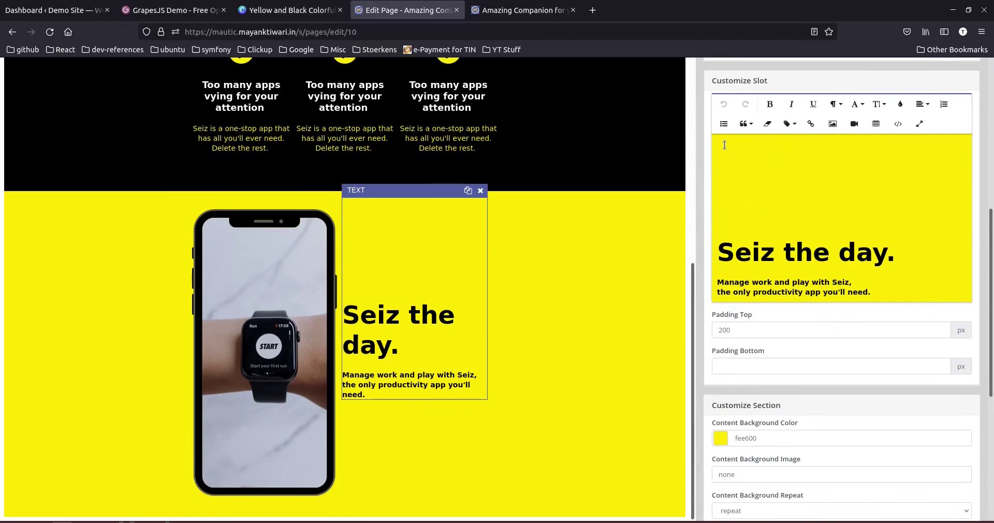
scroll(487, 295, "up", 5)
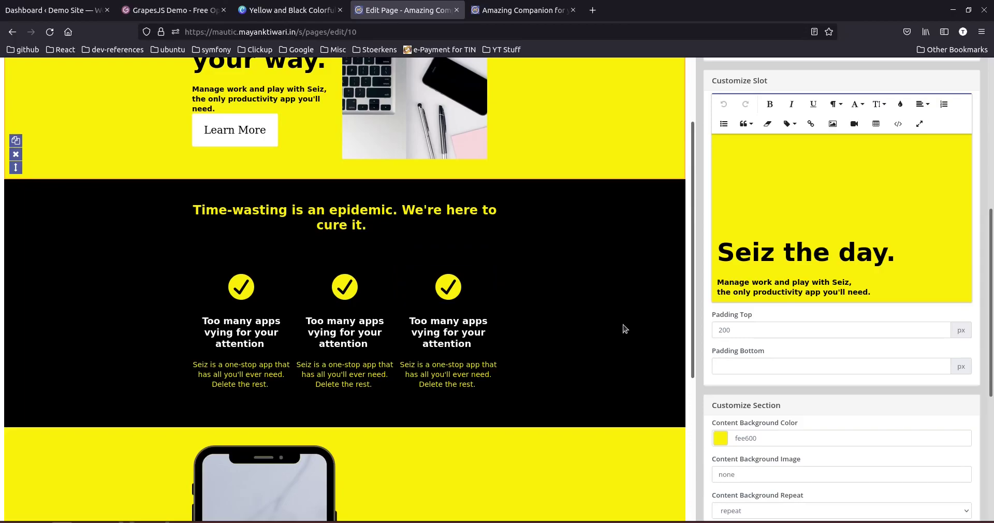
scroll(670, 306, "up", 2)
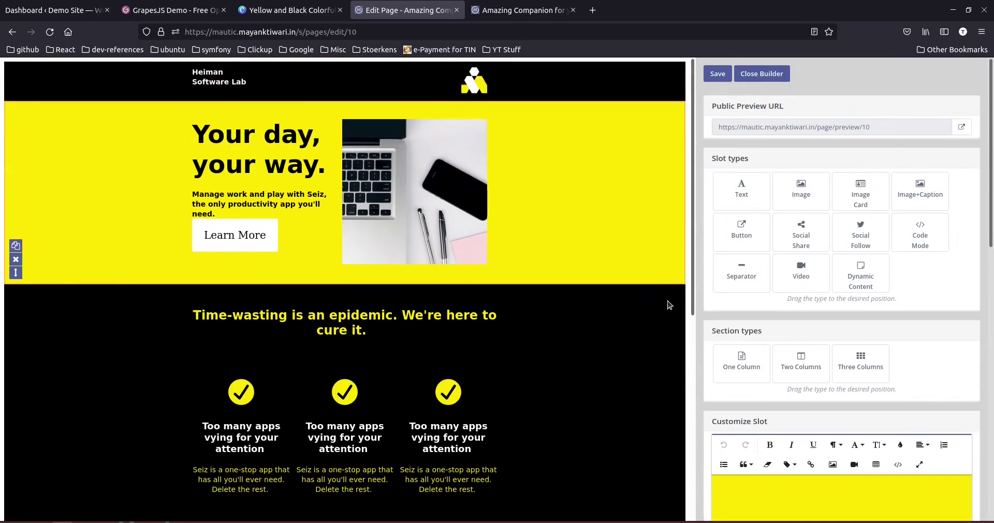
left_click(762, 74)
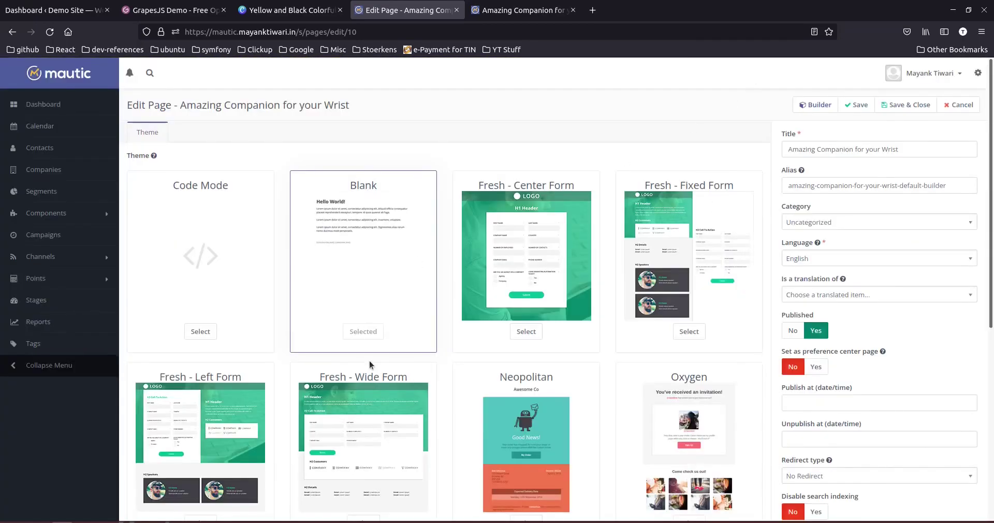
Browse the available page themes, trying a switch to Skyline and cancelling it to keep the current content.
scroll(379, 365, "down", 6)
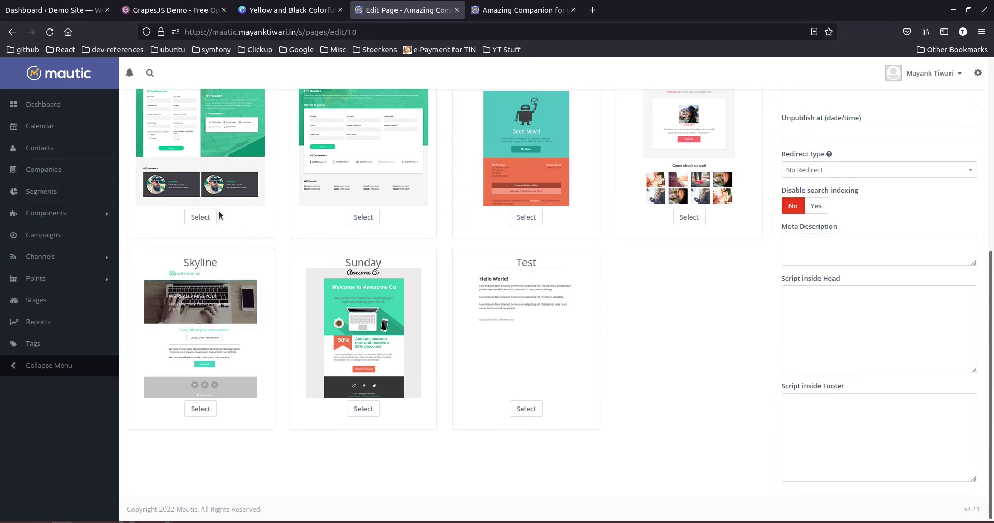
left_click(202, 410)
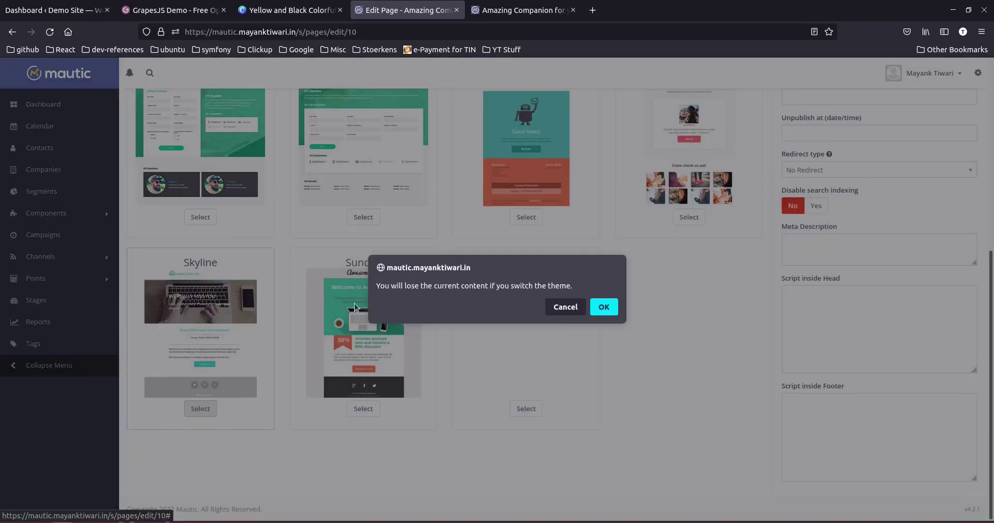
left_click(563, 310)
scroll(665, 343, "up", 5)
scroll(773, 407, "down", 2)
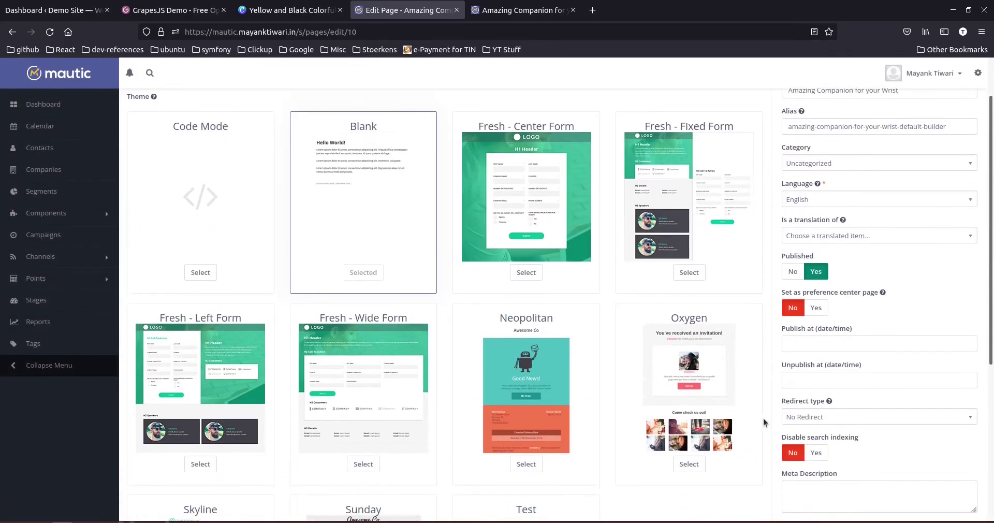
scroll(764, 419, "up", 2)
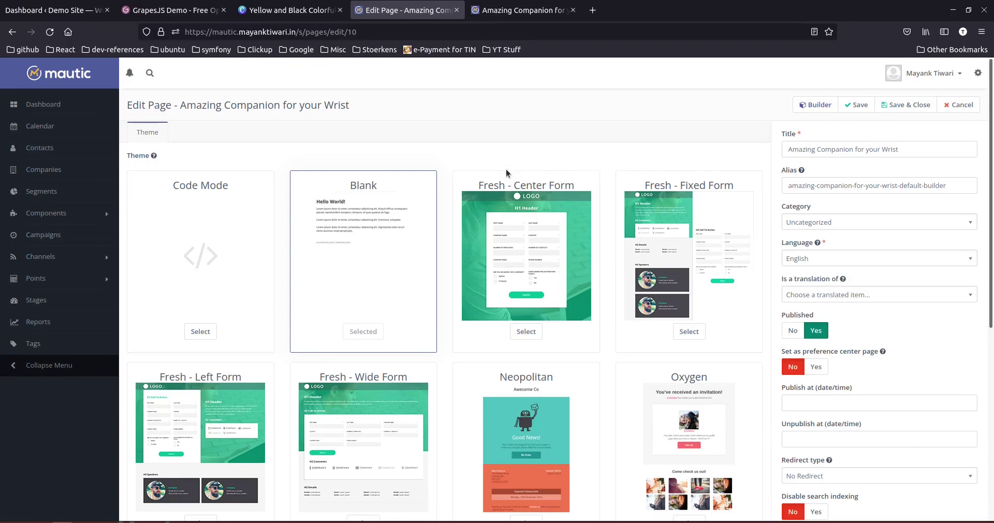
Enable the GrapesJS plugin in Mautic's plugin settings and save the change.
left_click(978, 74)
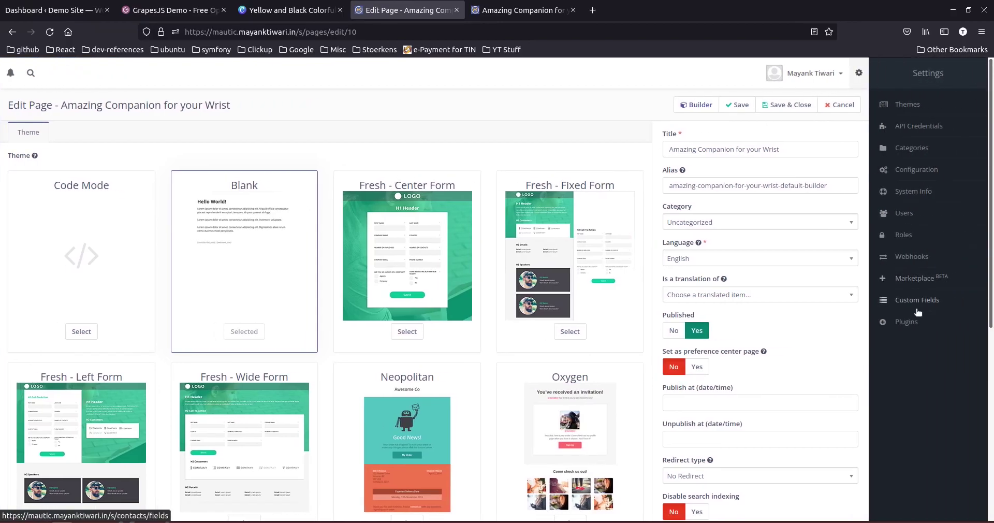
left_click(913, 322)
left_click(221, 281)
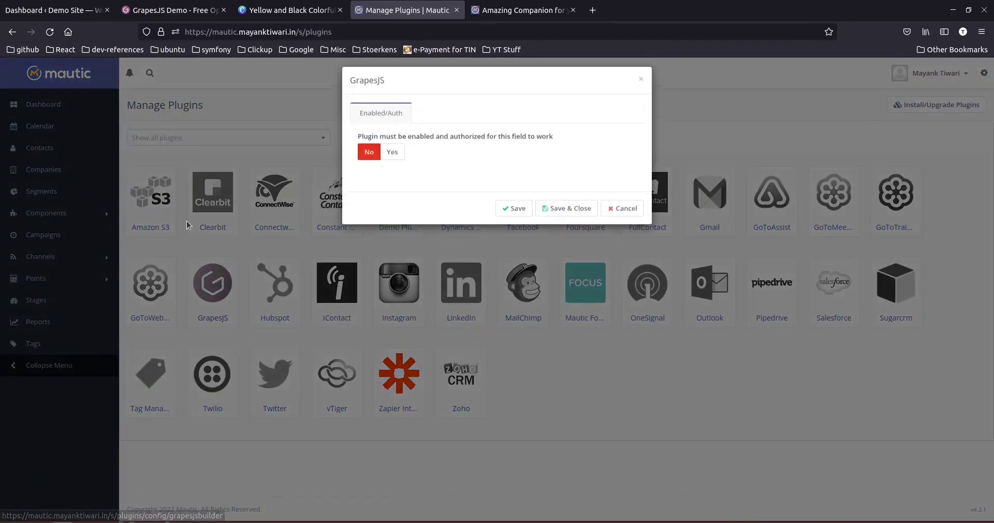
left_click(392, 158)
left_click(566, 215)
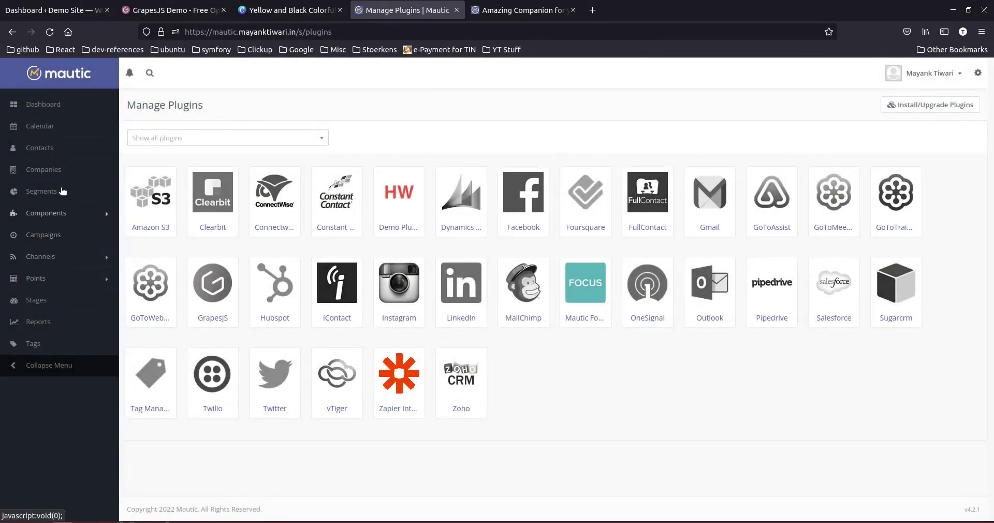
Create a new landing page with the Blank theme and open it in the GrapesJS builder.
left_click(55, 216)
left_click(58, 261)
left_click(960, 111)
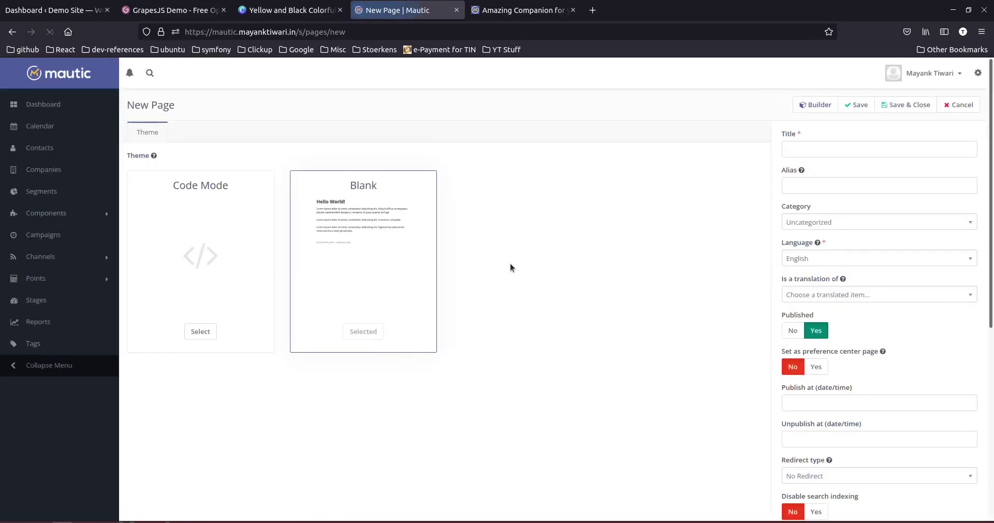
left_click(816, 105)
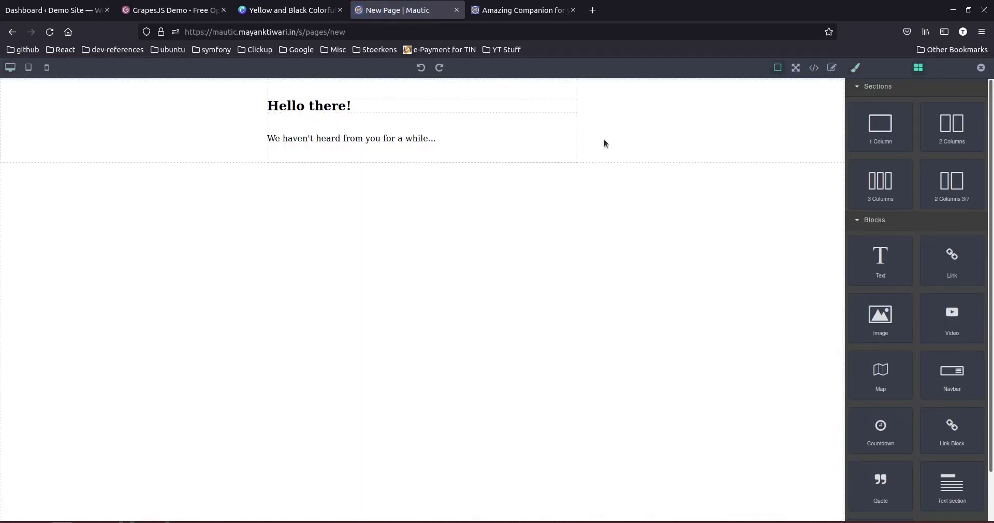
Preview the new page at tablet, mobile and desktop sizes, and examine the available sections and blocks.
left_click(43, 71)
left_click(30, 70)
left_click(48, 68)
left_click(12, 67)
scroll(927, 275, "down", 2)
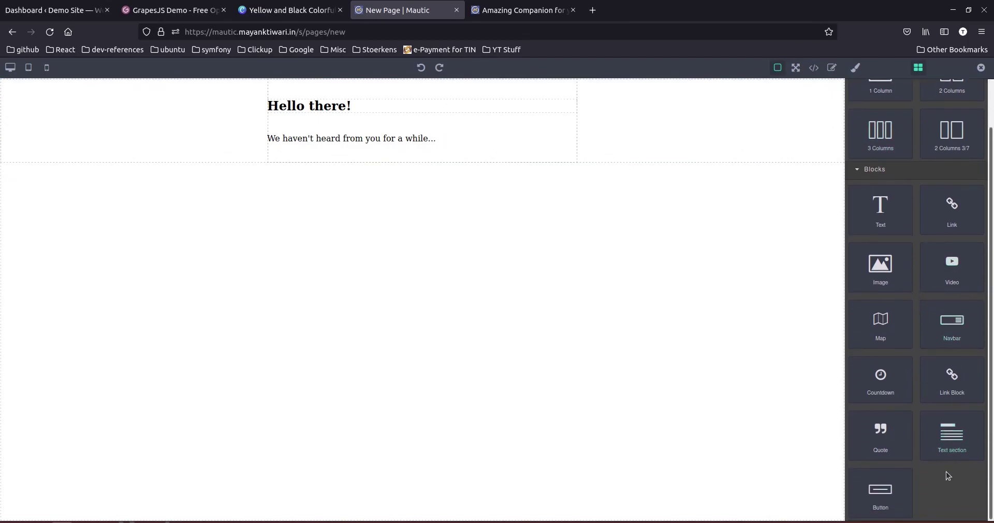
scroll(948, 476, "up", 2)
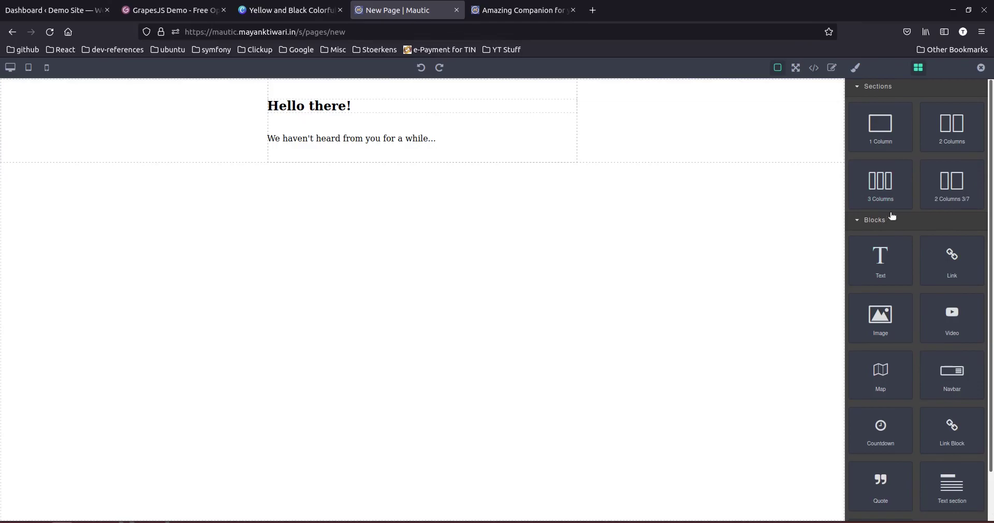
Add a 2 Columns section below the "Hello there!" text and select its row.
left_click_drag(961, 139, 501, 179)
left_click(414, 189)
left_click(466, 200)
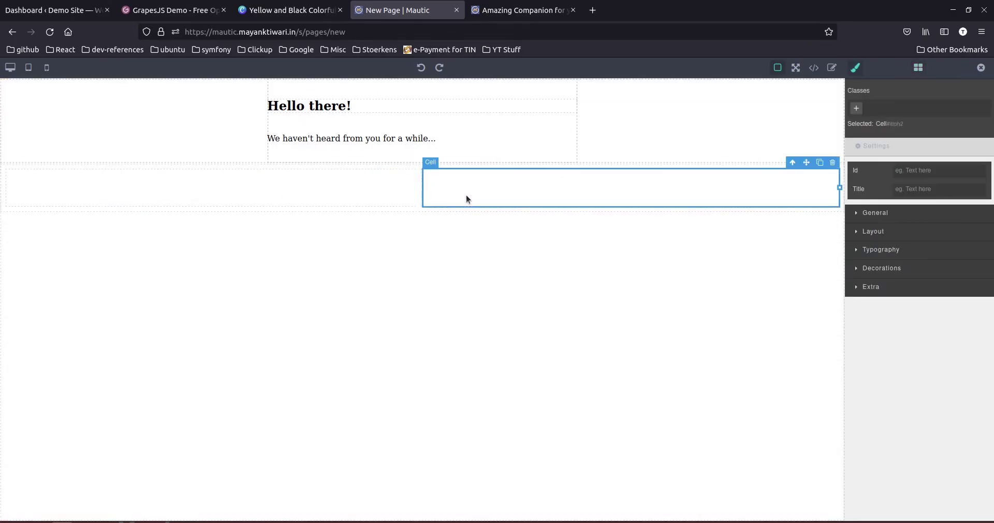
left_click(477, 209)
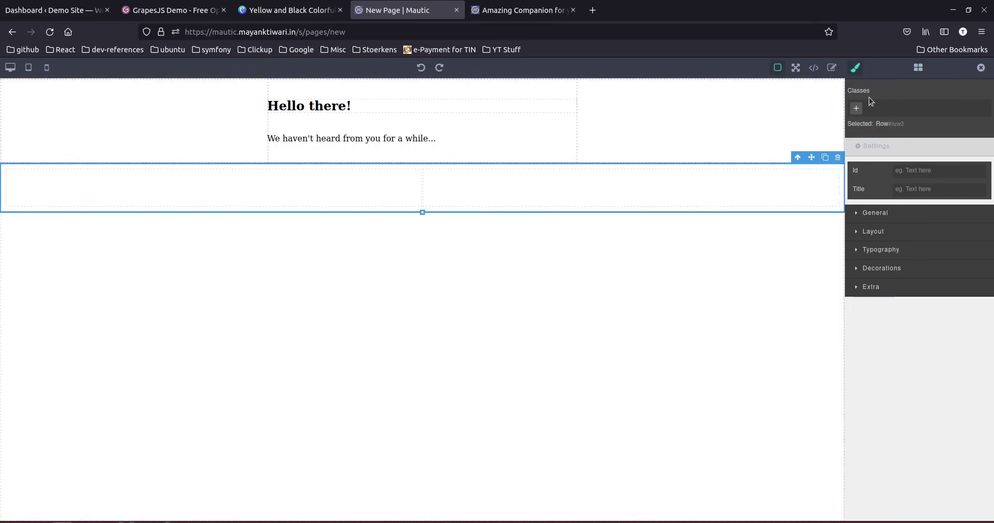
Compare with the GrapesJS demo page and the public Mautic page, and return to the new page's builder.
left_click(170, 10)
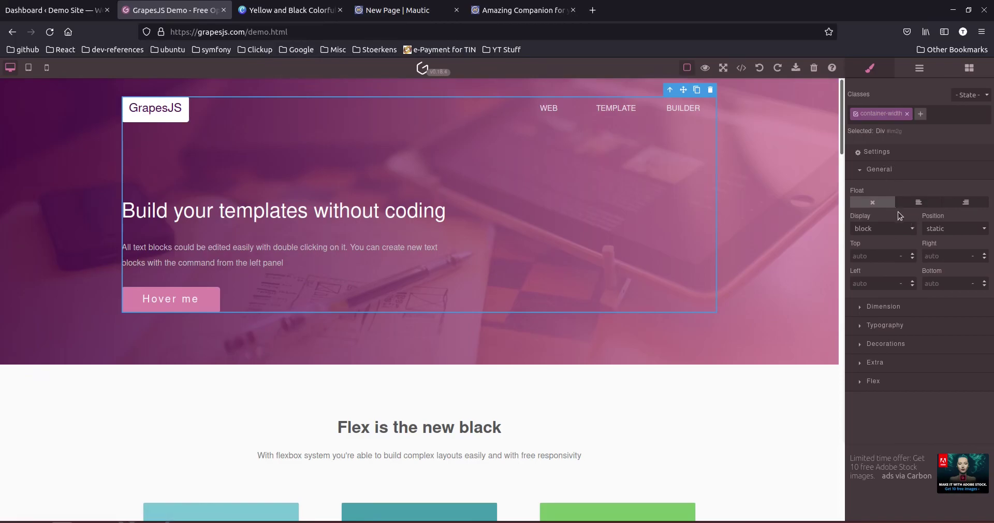
scroll(322, 312, "down", 10)
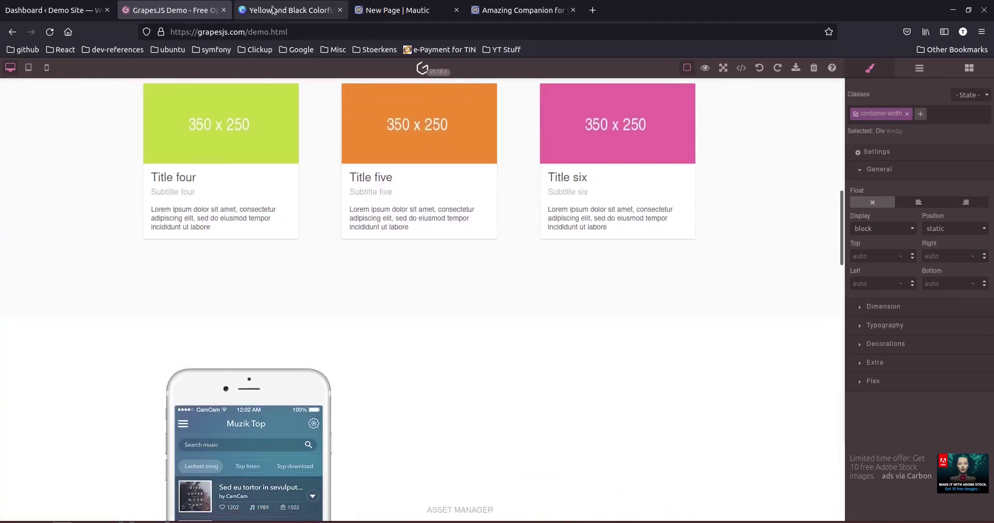
left_click(487, 10)
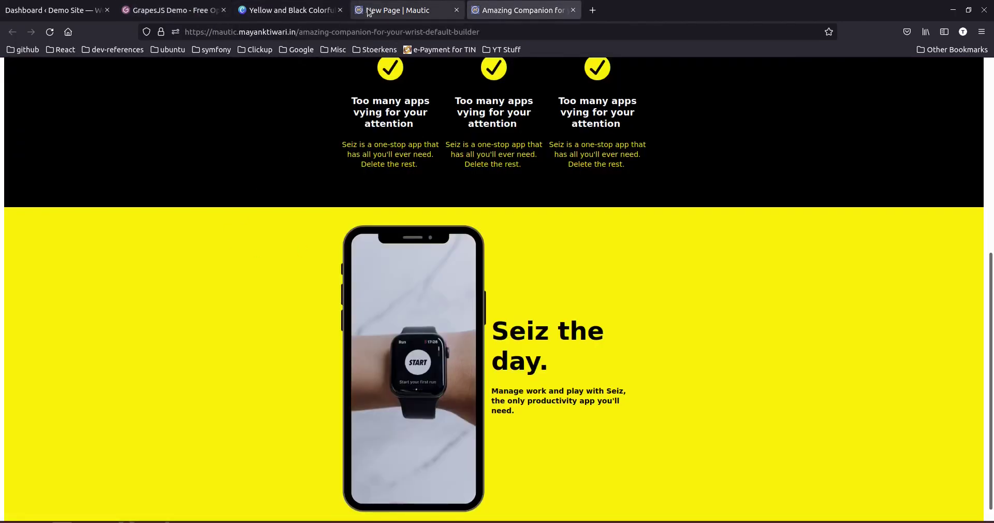
key("ctrl+shift+Tab")
Examine the Typography, Layout and General style options of the selected two-column row.
left_click(875, 251)
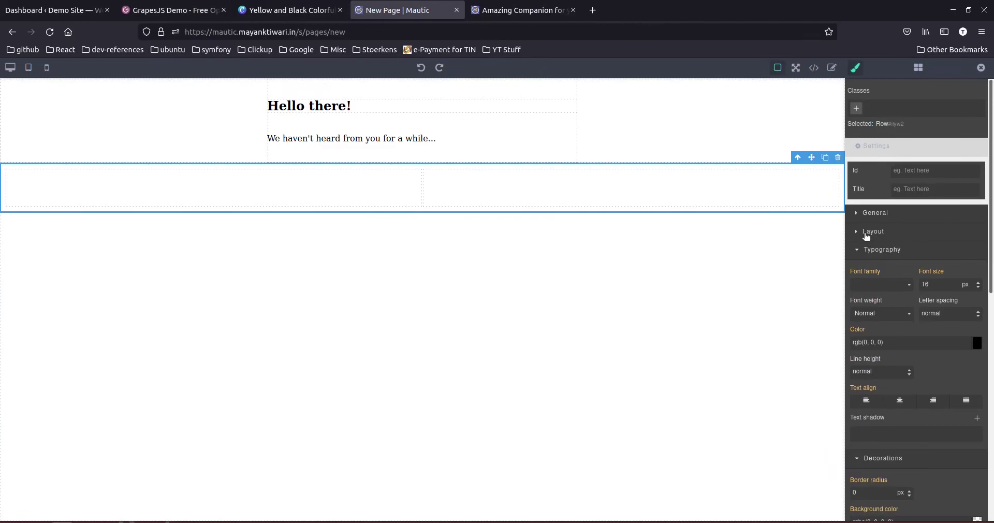
left_click(869, 232)
left_click(873, 216)
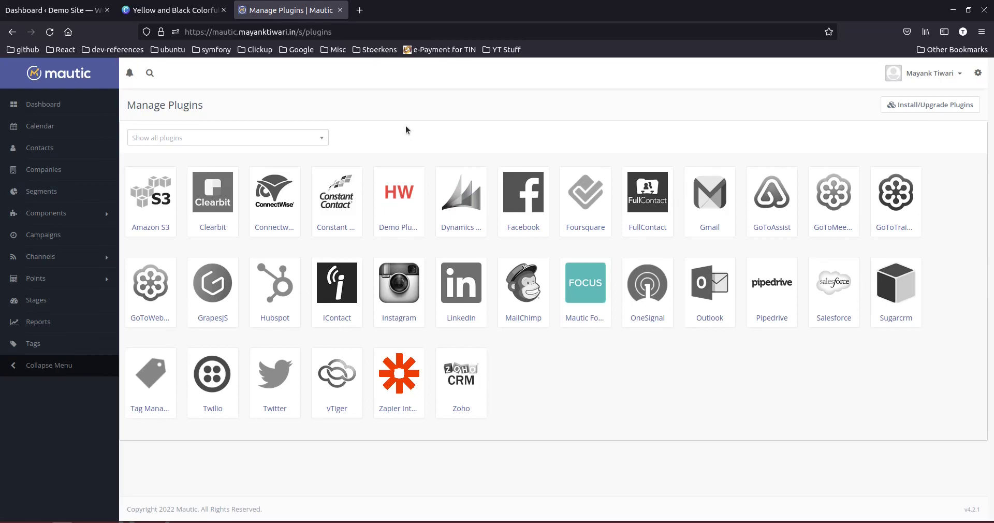
Switch to the WordPress dashboard and examine the site's currently installed theme.
left_click(37, 11)
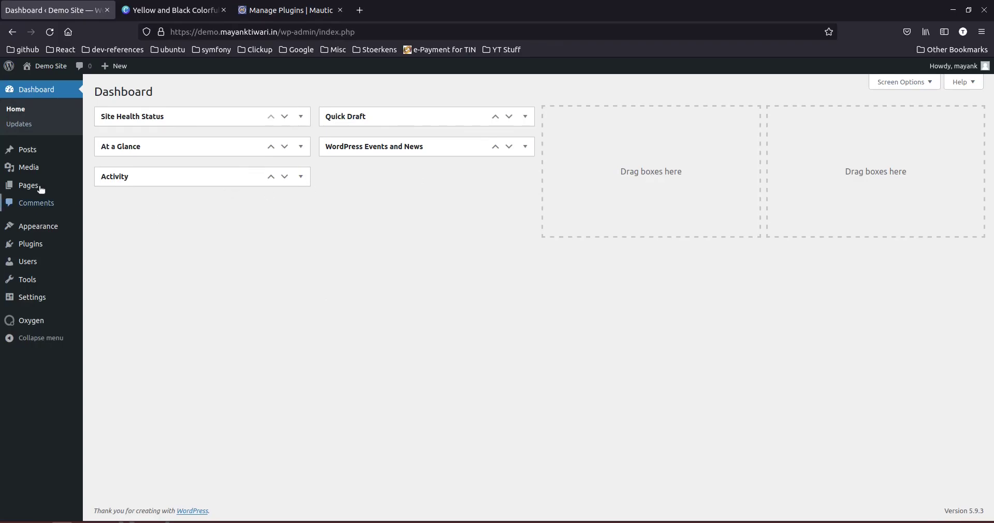
left_click(33, 226)
scroll(440, 271, "down", 2)
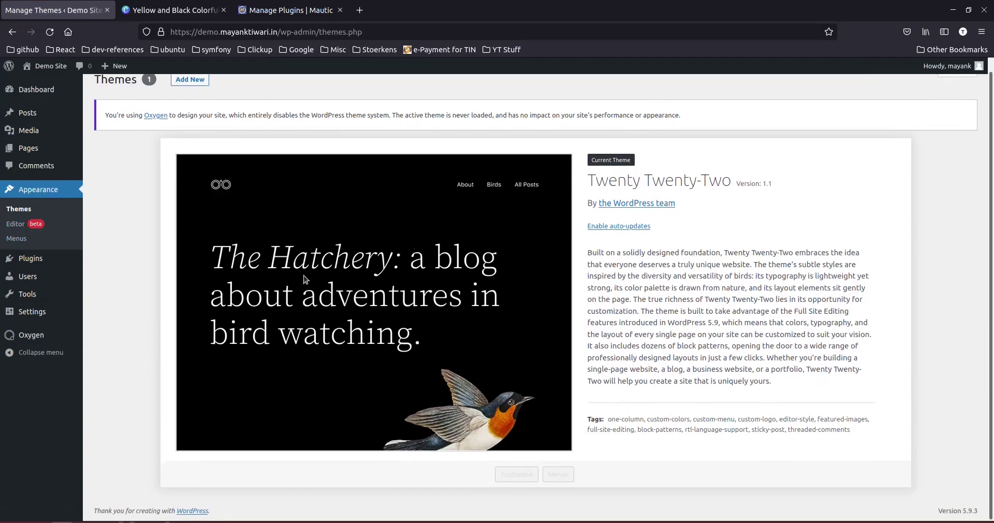
scroll(279, 155, "up", 2)
Open the WordPress theme directory and browse the popular themes available to install.
left_click(195, 95)
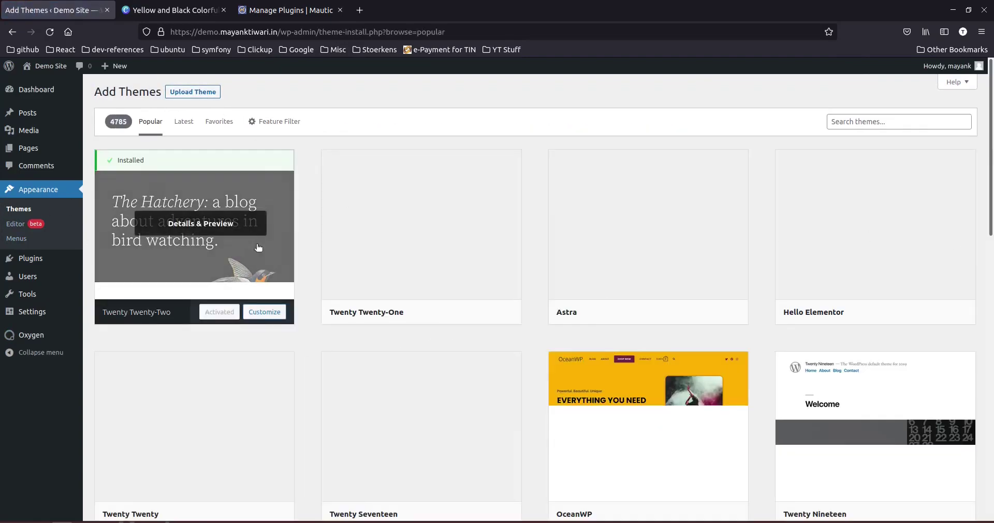
scroll(668, 414, "down", 4)
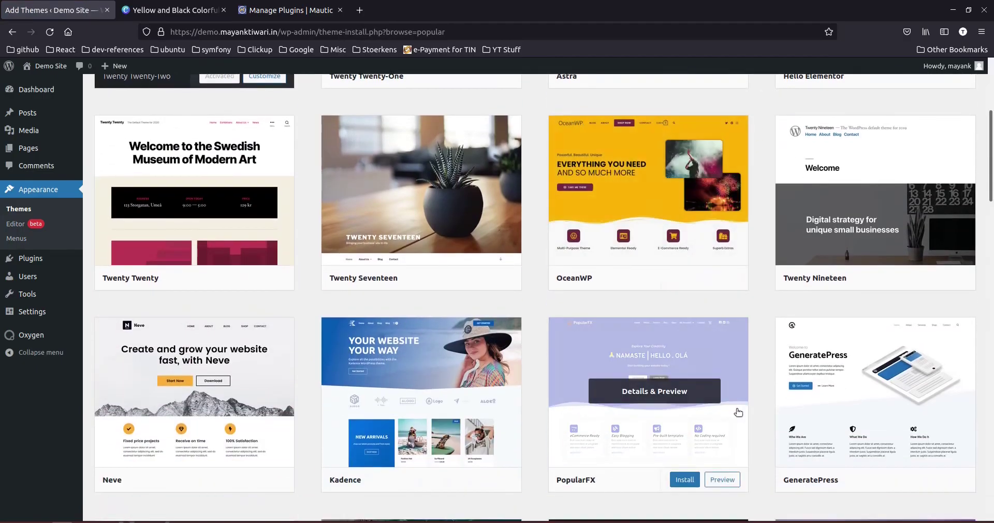
scroll(738, 412, "down", 20)
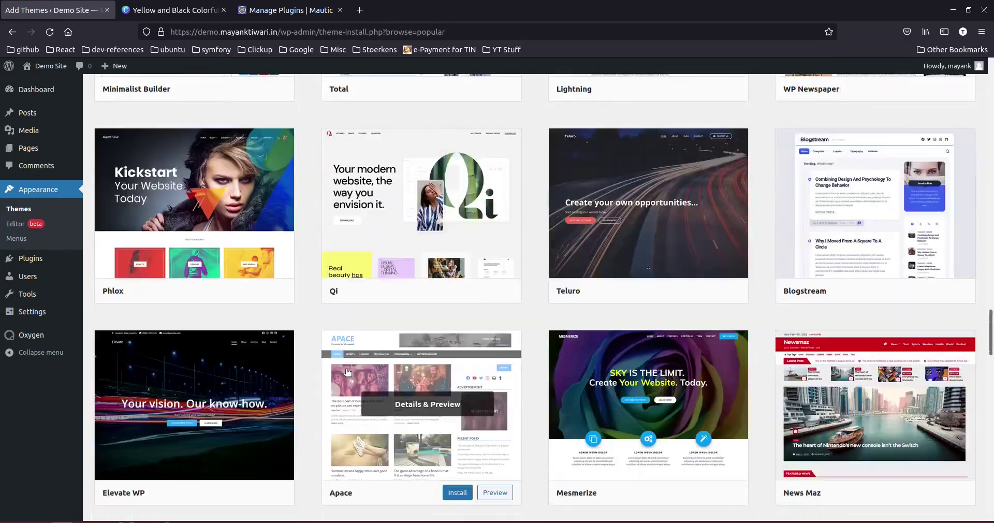
scroll(420, 383, "down", 10)
scroll(569, 398, "down", 10)
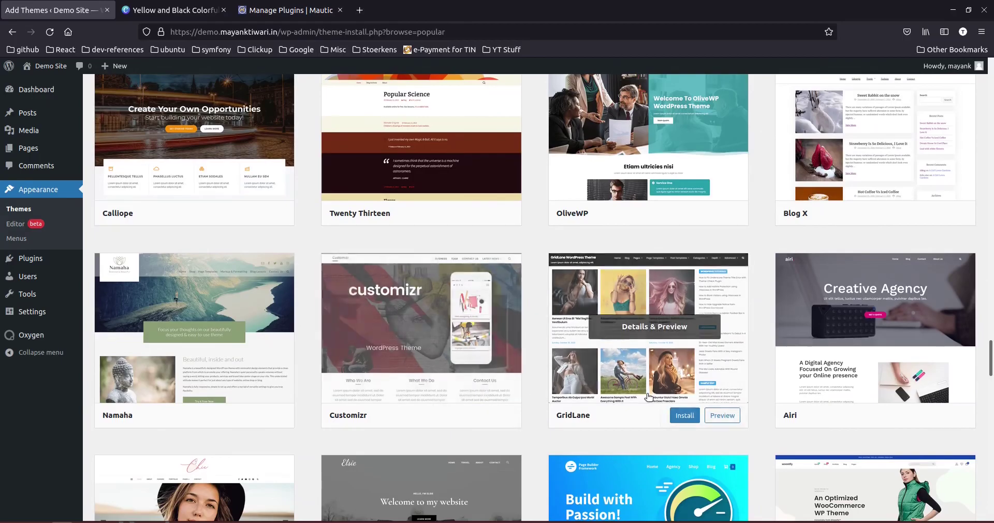
left_click_drag(991, 362, 992, 78)
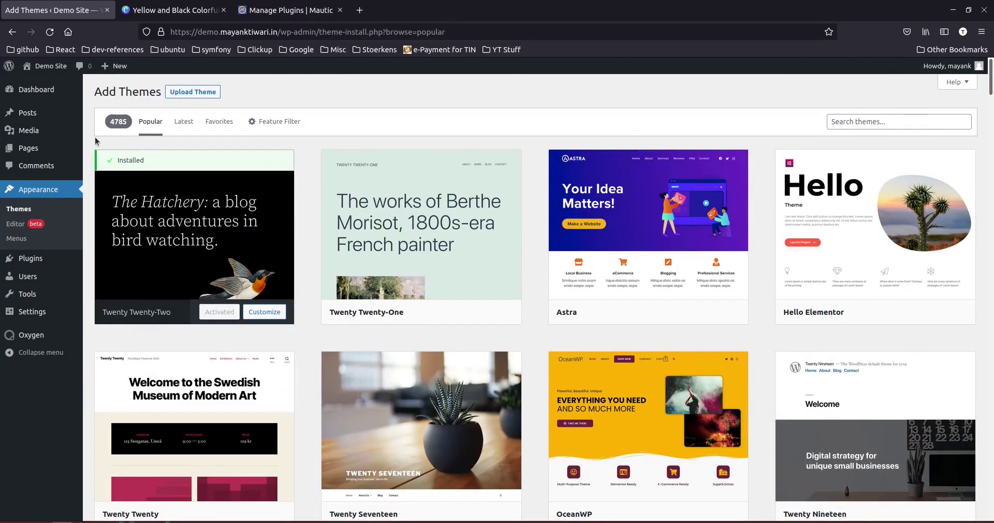
Check the installed WordPress plugins, and browse the featured plugins and popular tags available for adding more.
left_click(30, 259)
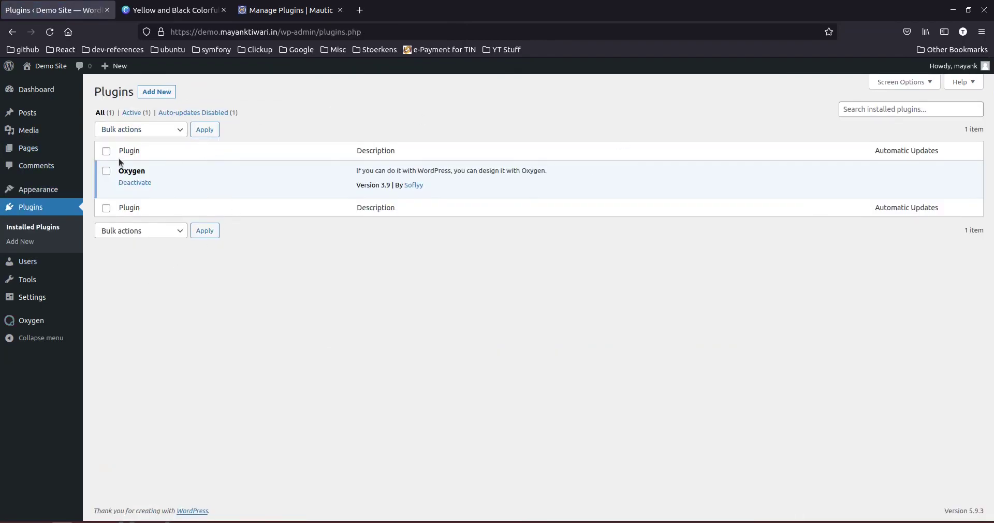
left_click(162, 93)
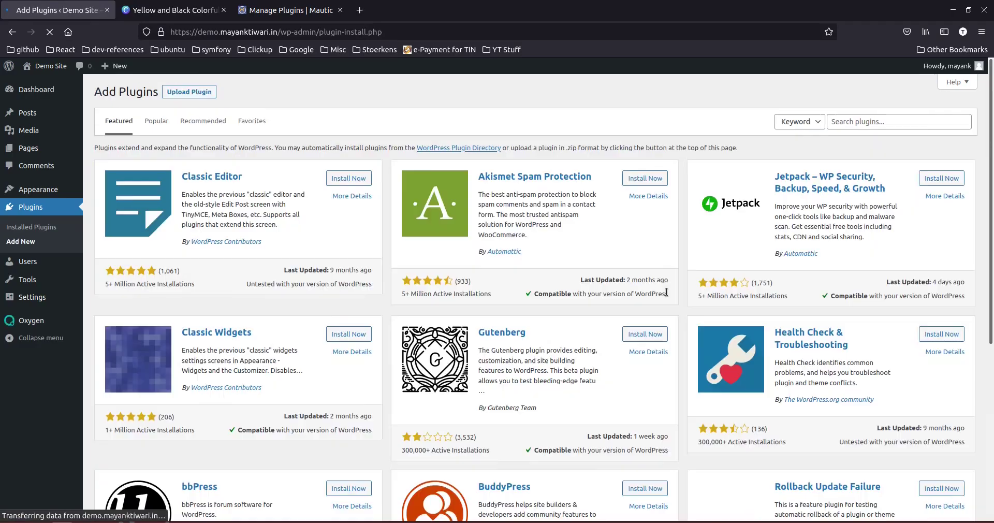
scroll(867, 334, "down", 1)
scroll(746, 375, "down", 5)
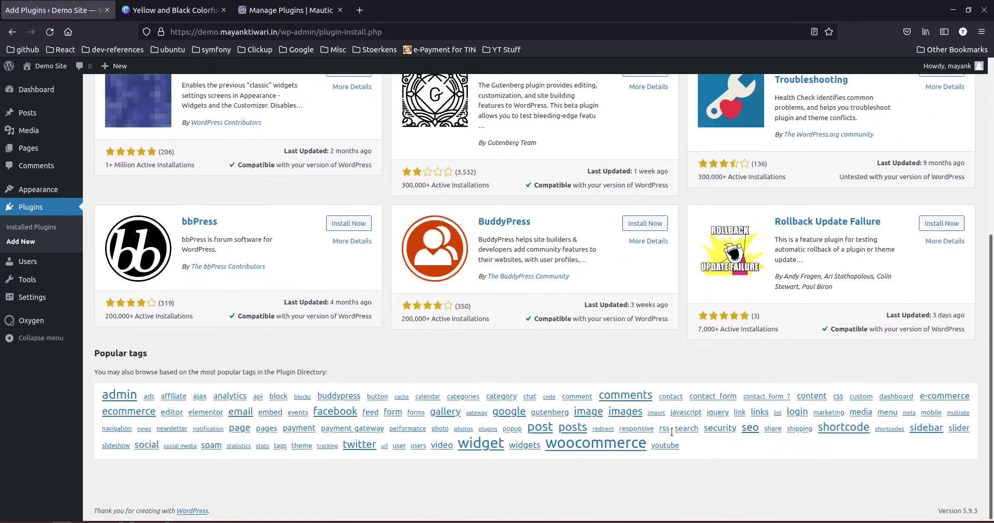
scroll(672, 436, "up", 5)
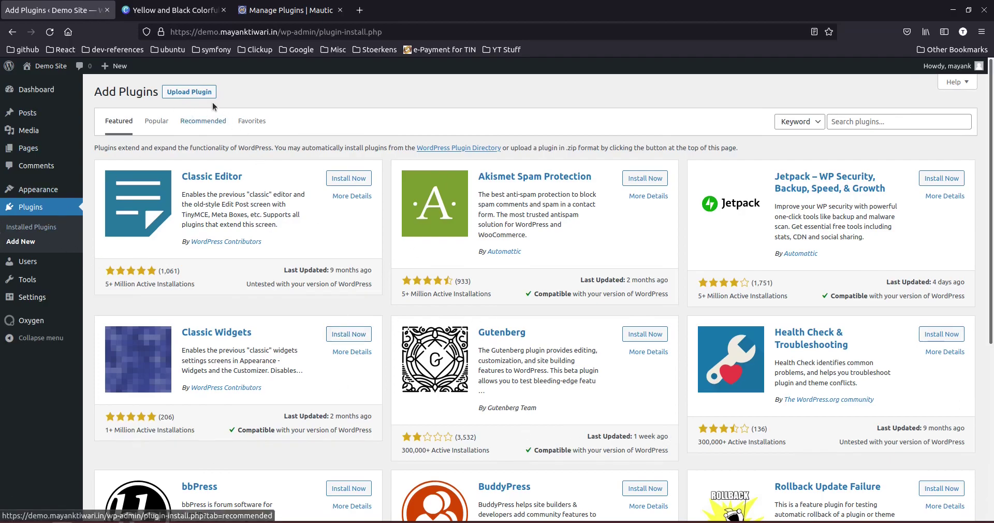
Search the WordPress plugins for "wp mautic" and install the WP Mautic plugin by Mautic community.
left_click(899, 122)
type("wp mautic")
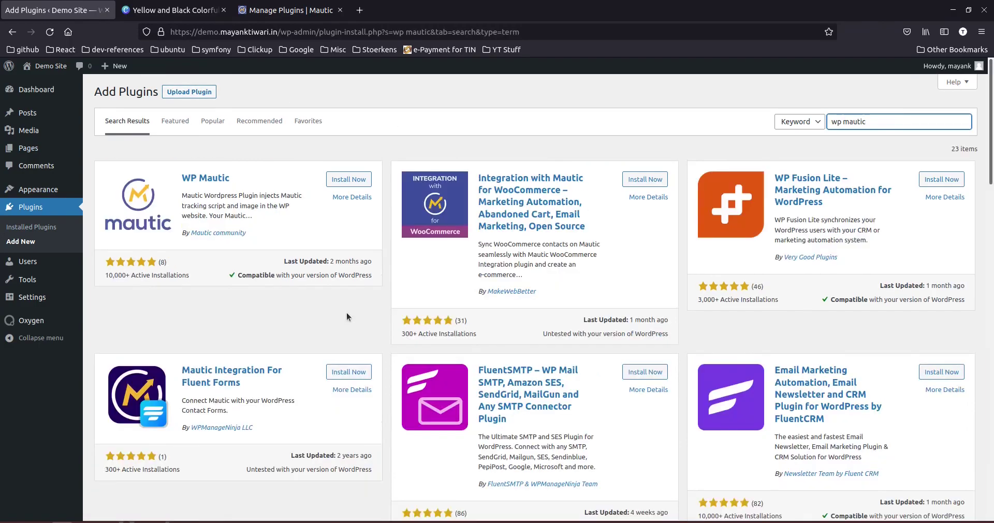
left_click(355, 180)
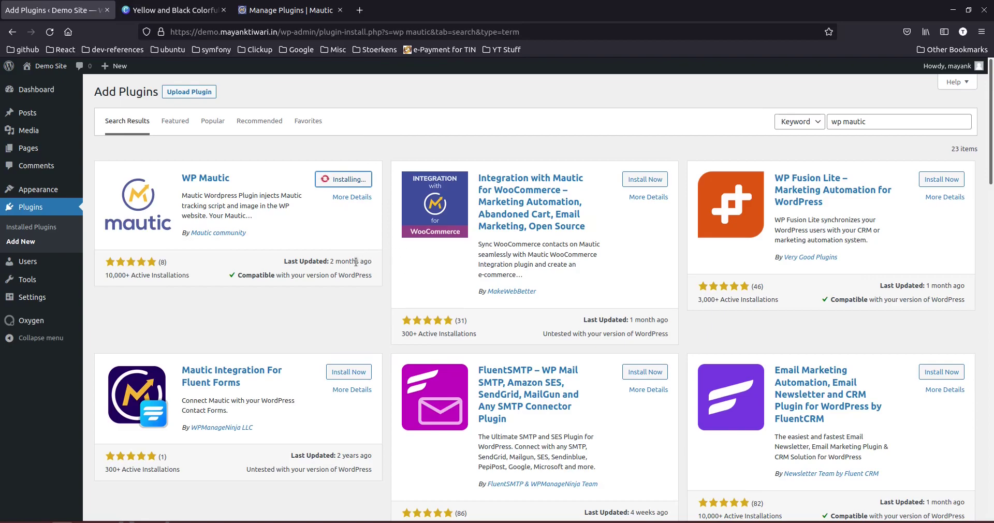
Activate the WP Mautic plugin and set its Mautic URL to the base address copied from the open Mautic site.
left_click(357, 179)
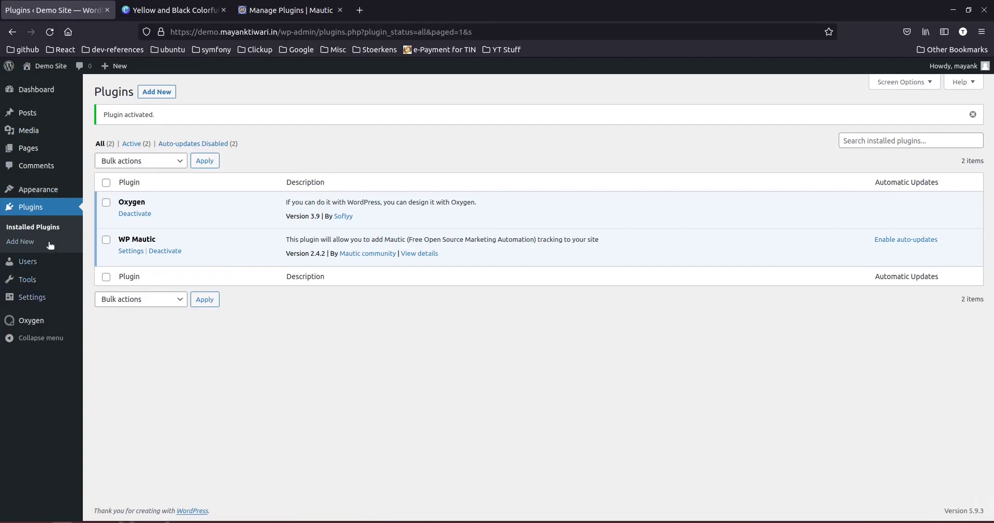
left_click(138, 252)
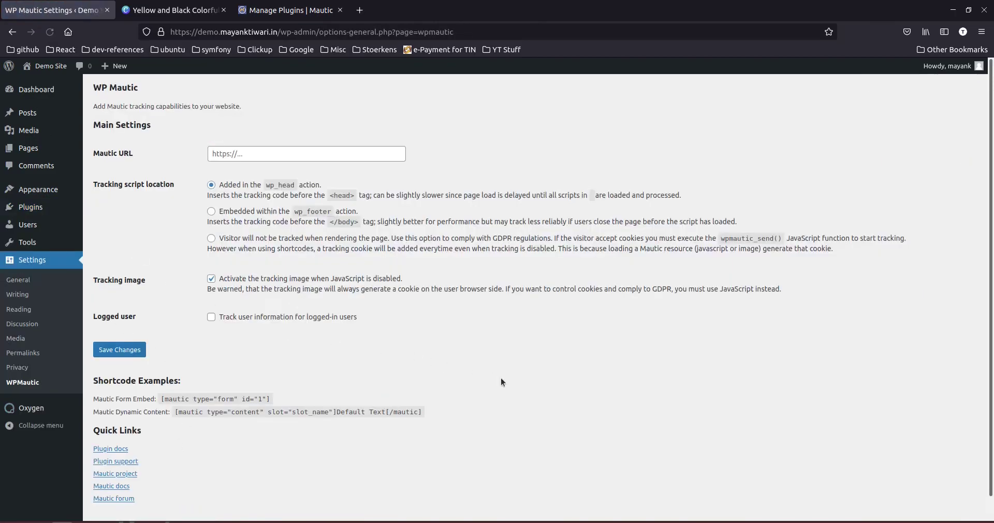
left_click(249, 153)
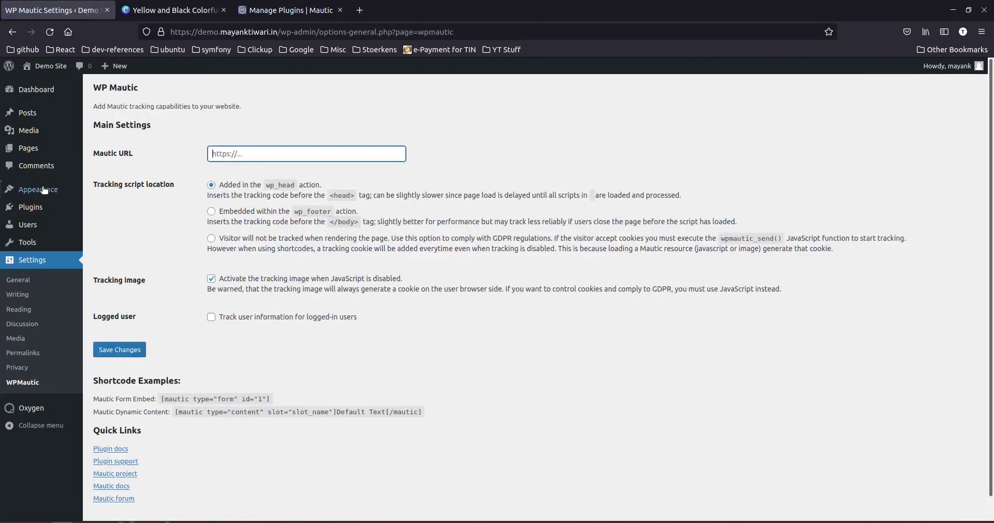
left_click(270, 11)
left_click_drag(295, 31, 182, 20)
key("ctrl+c")
left_click(182, 16)
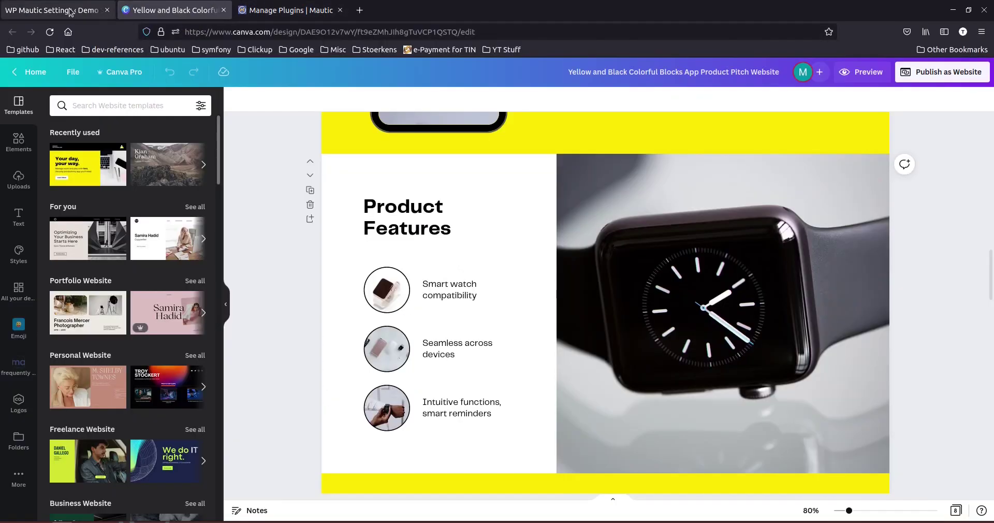
left_click(57, 10)
key("ctrl+v")
Set the tracking script location to the wp_head action and save the WP Mautic settings.
left_click(240, 187)
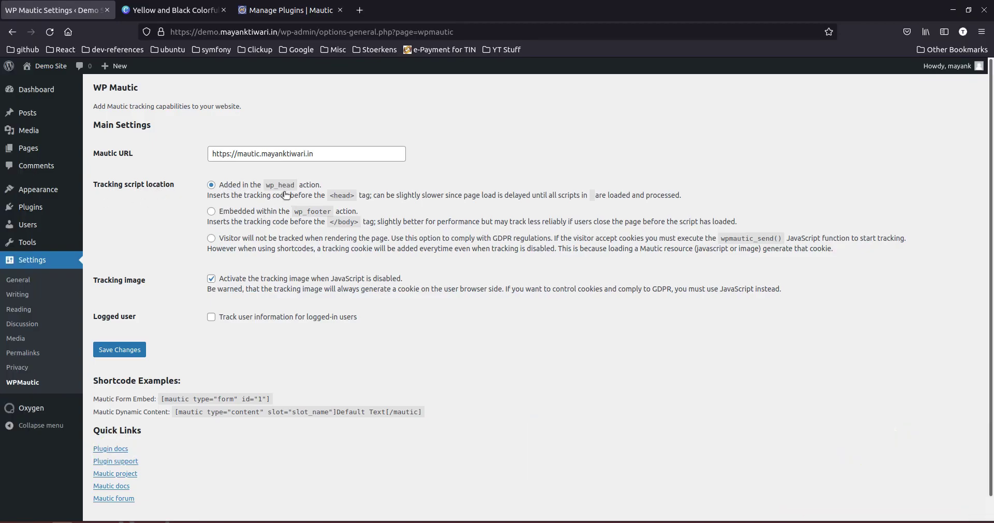
left_click(212, 211)
left_click(210, 187)
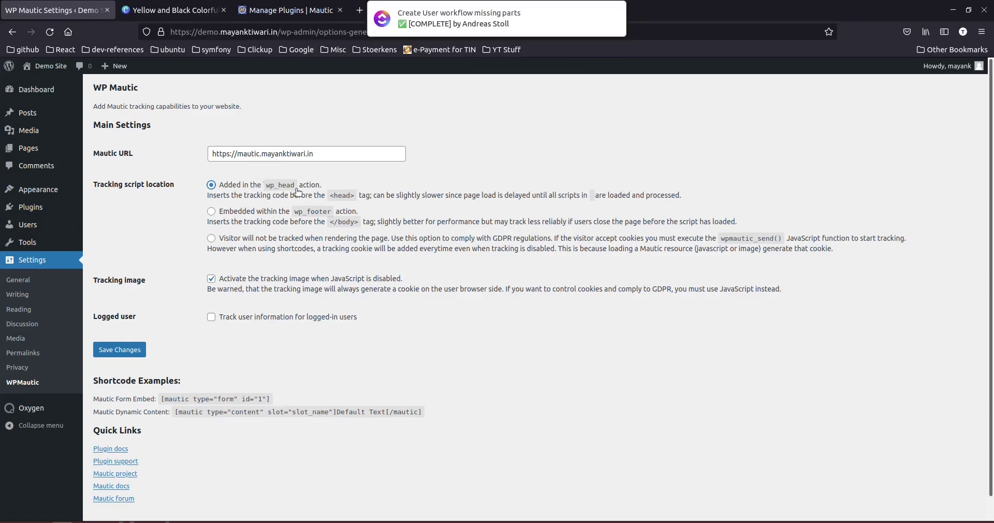
scroll(116, 421, "down", 1)
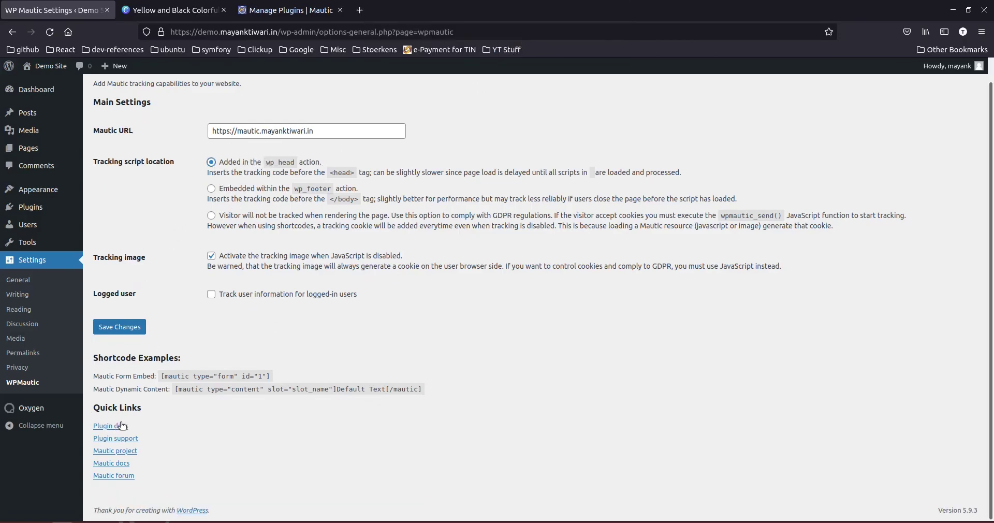
left_click(123, 328)
Examine the shortcode examples for embedding a Mautic form and Mautic dynamic content.
scroll(179, 492, "down", 2)
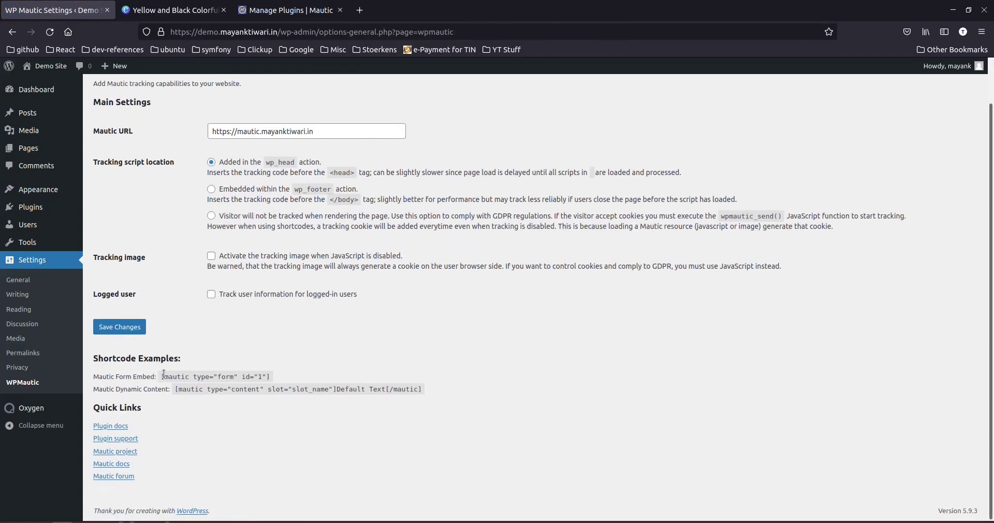
left_click_drag(162, 378, 272, 382)
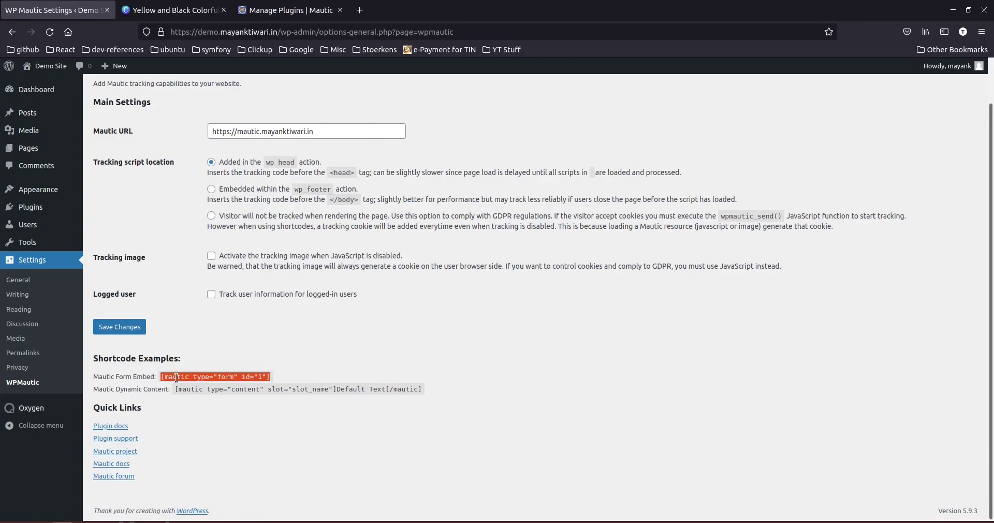
left_click_drag(175, 394, 426, 396)
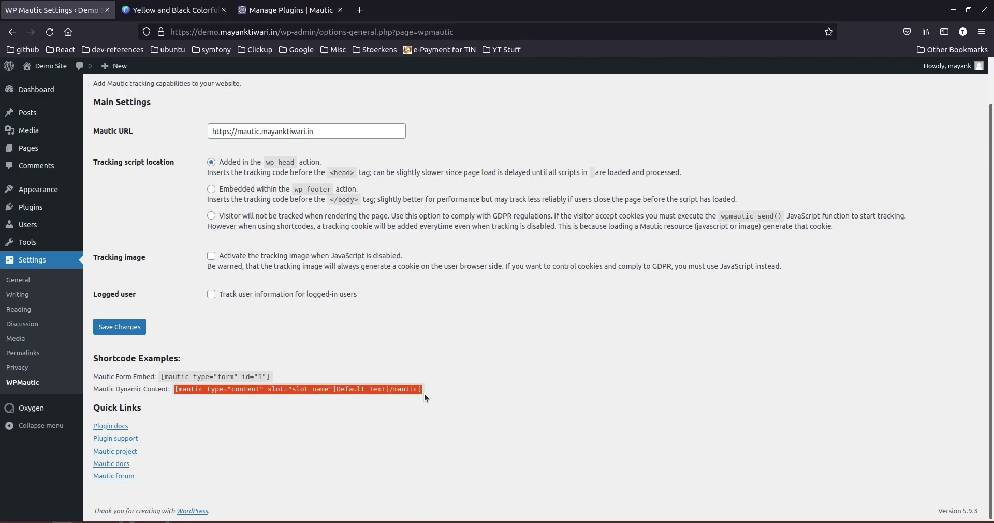
left_click(491, 363)
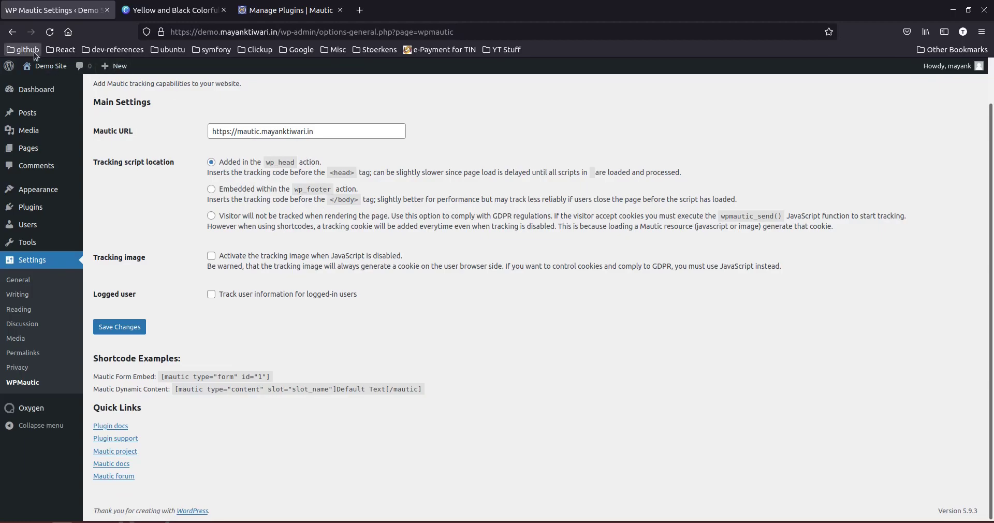
Copy the WordPress site's address, and open Mautic's configuration at the CORS settings.
mouse_move(48, 70)
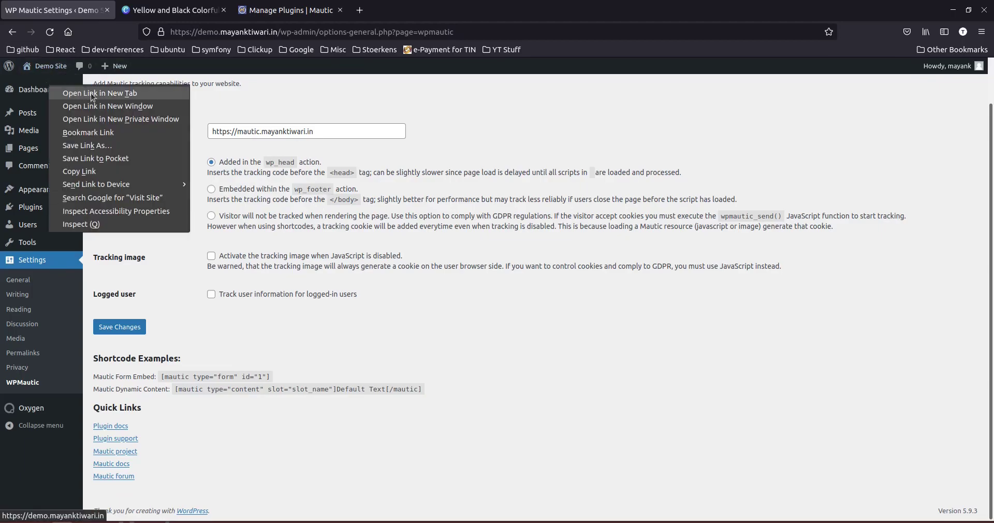
left_click(92, 172)
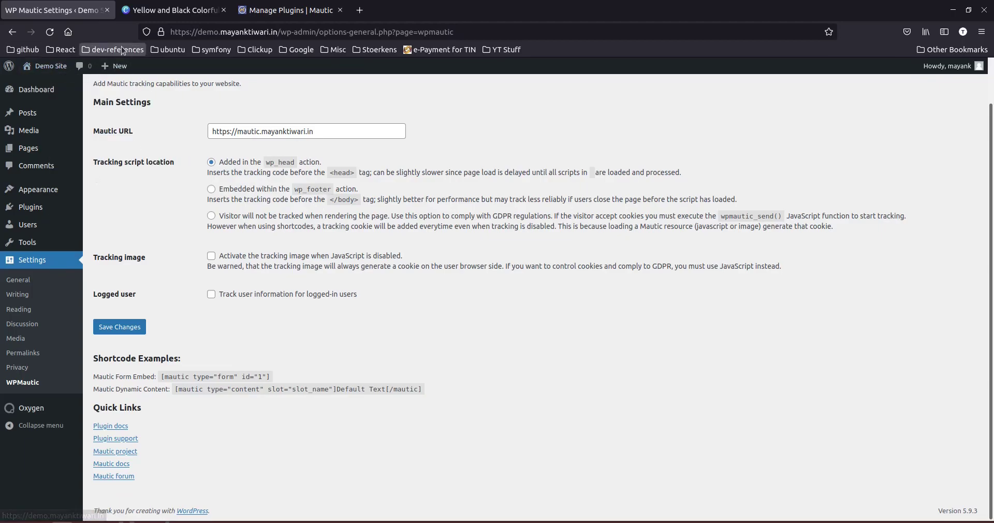
left_click(259, 11)
left_click(980, 76)
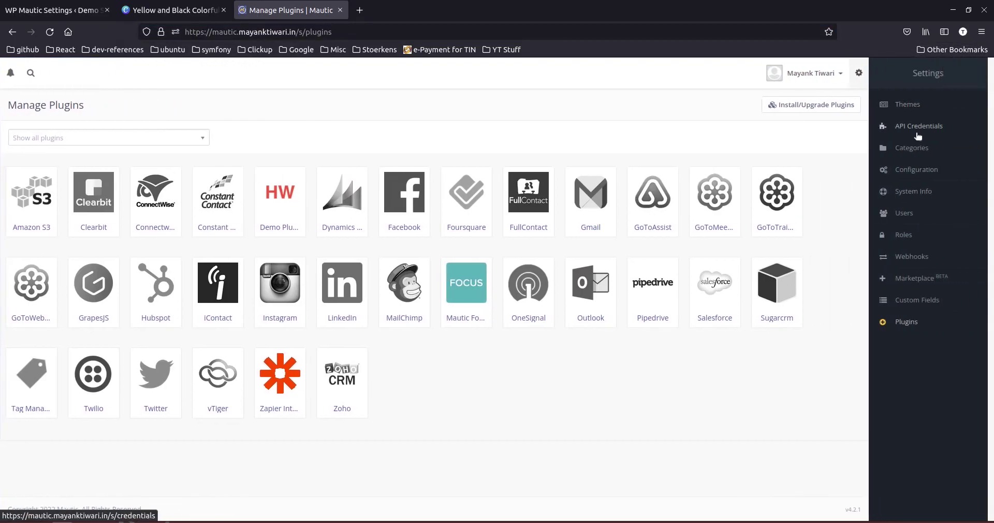
left_click(907, 170)
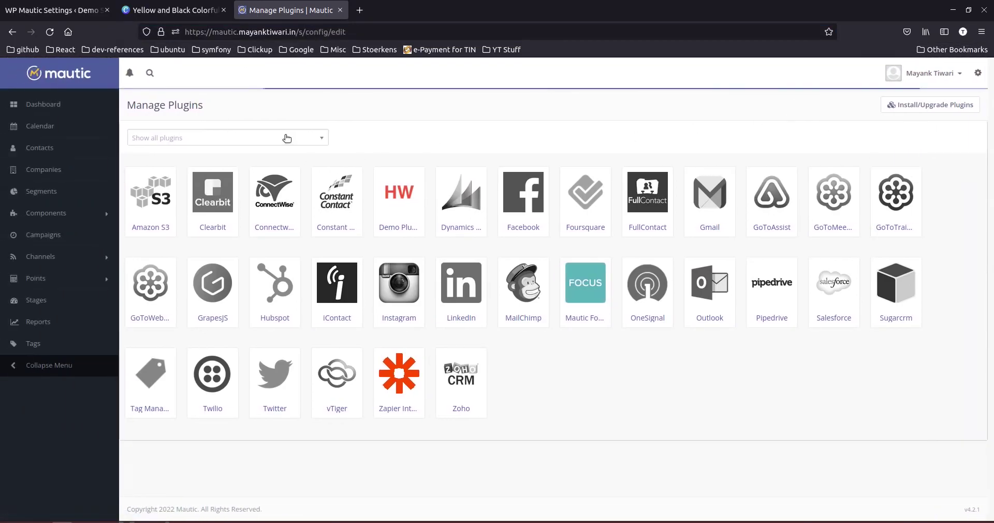
scroll(299, 212, "down", 15)
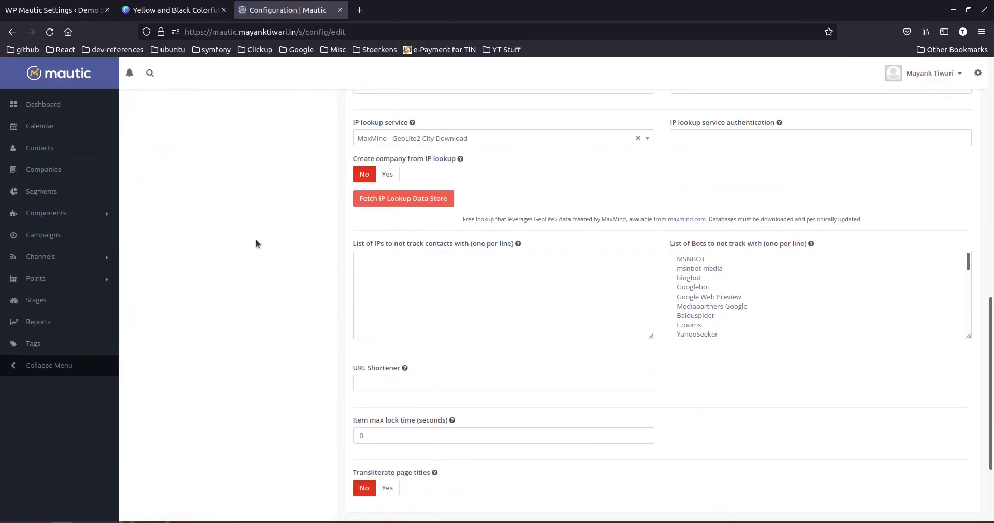
scroll(272, 257, "up", 5)
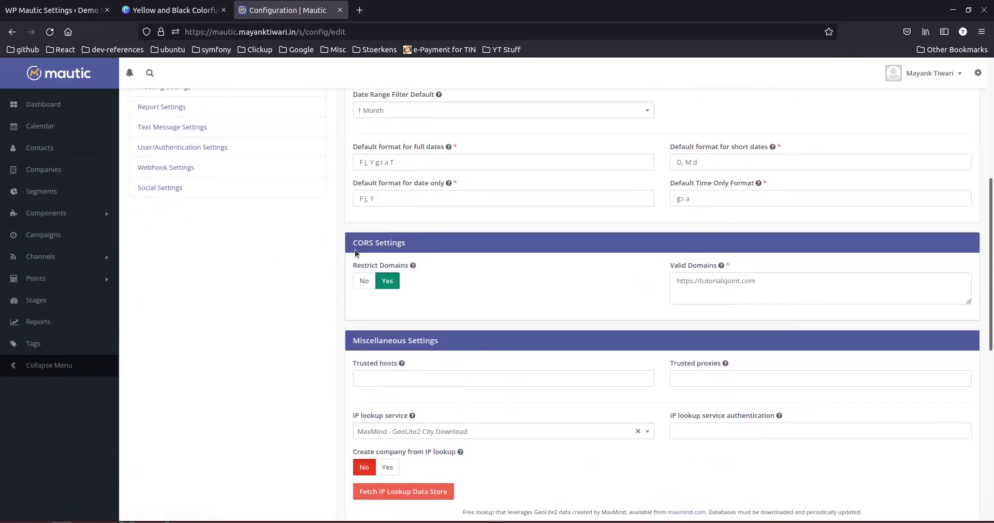
Add the WordPress site's address as another valid domain under CORS Settings, and save and close the configuration.
left_click_drag(351, 245, 426, 251)
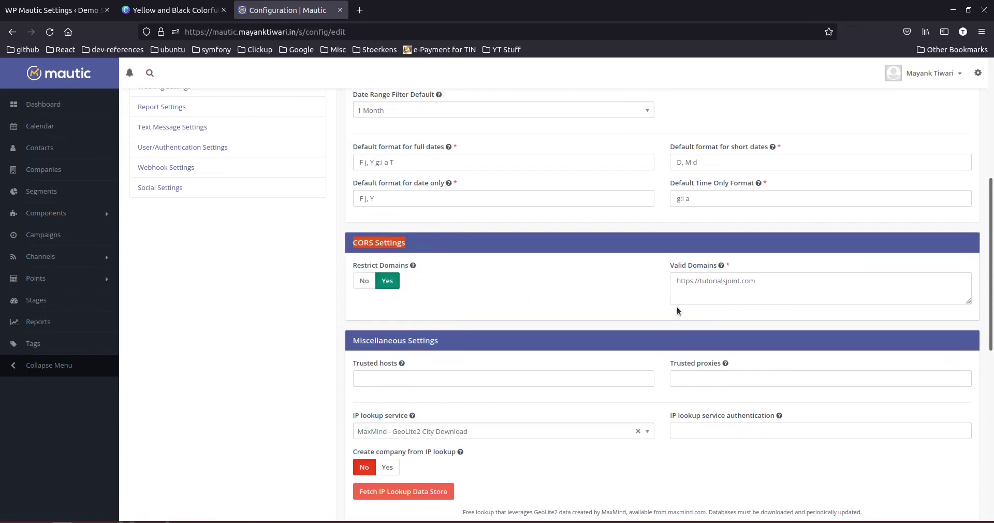
left_click(794, 286)
type("https://demo.mayanktiwari.in/")
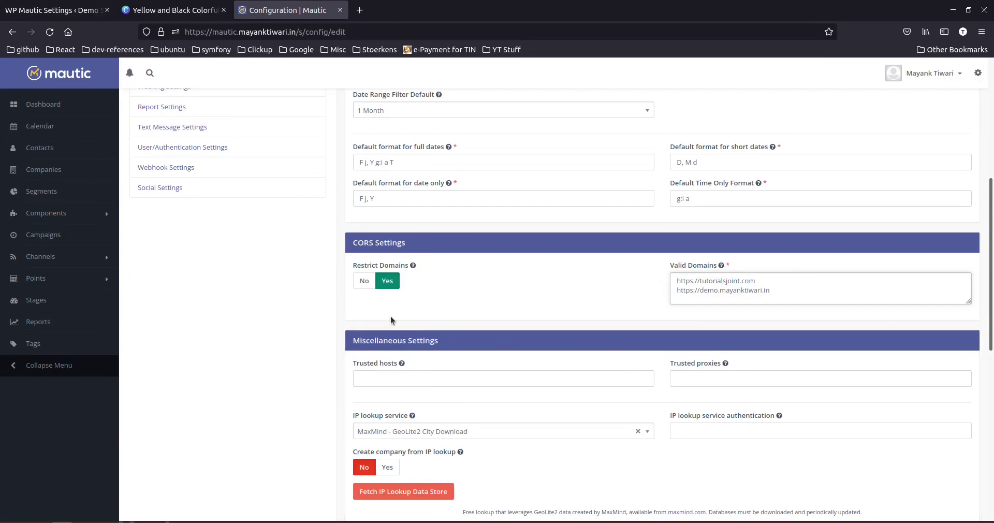
scroll(809, 287, "up", 5)
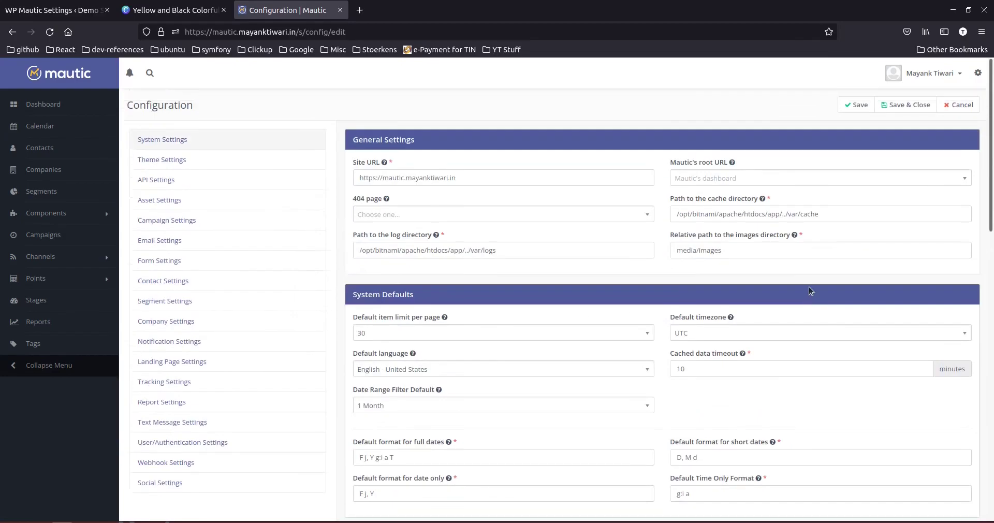
left_click(899, 107)
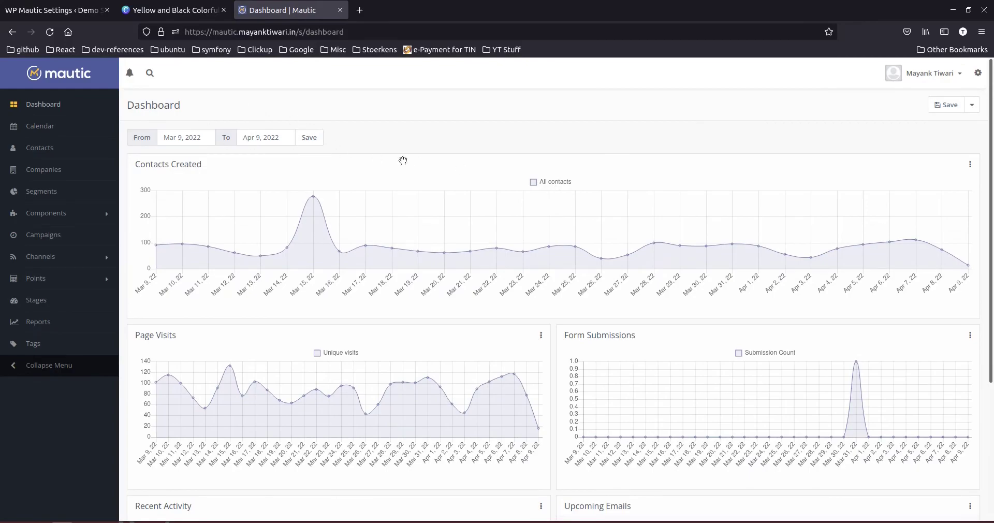
Switch back to WordPress and look at the beta site editor and the Oxygen plugin's home page.
left_click(52, 12)
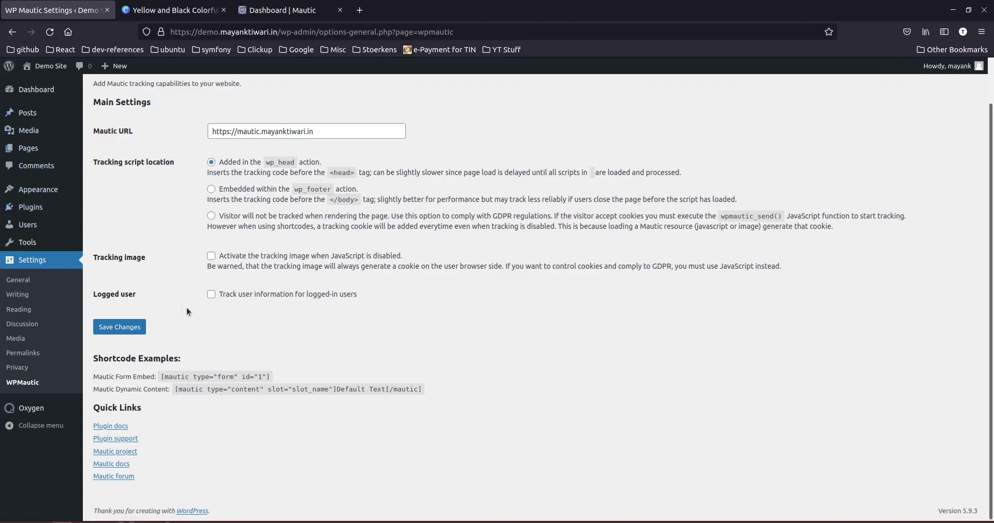
mouse_move(40, 193)
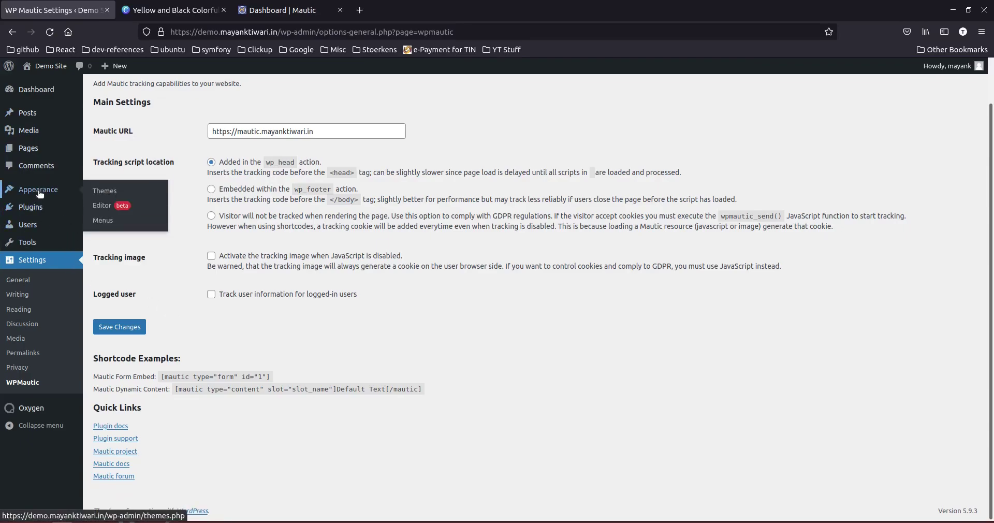
left_click(104, 206)
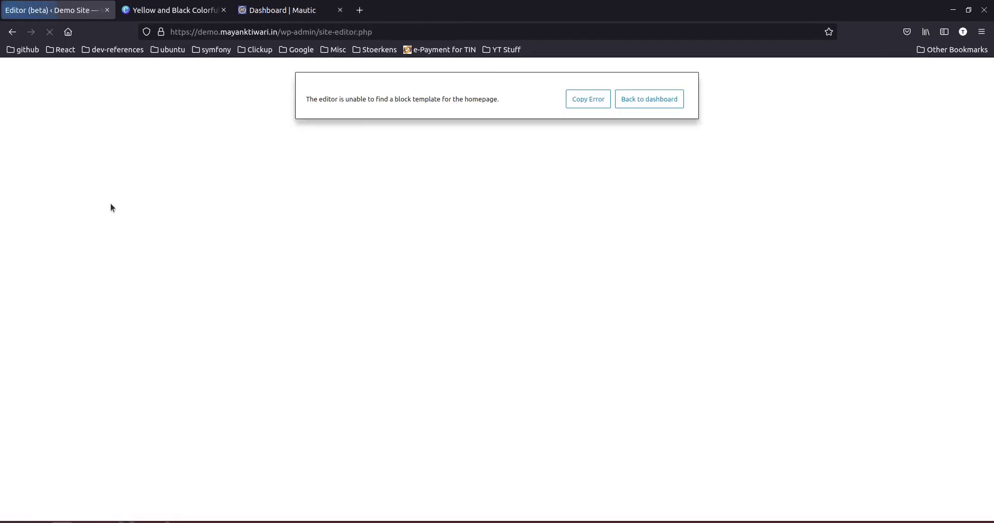
left_click(13, 32)
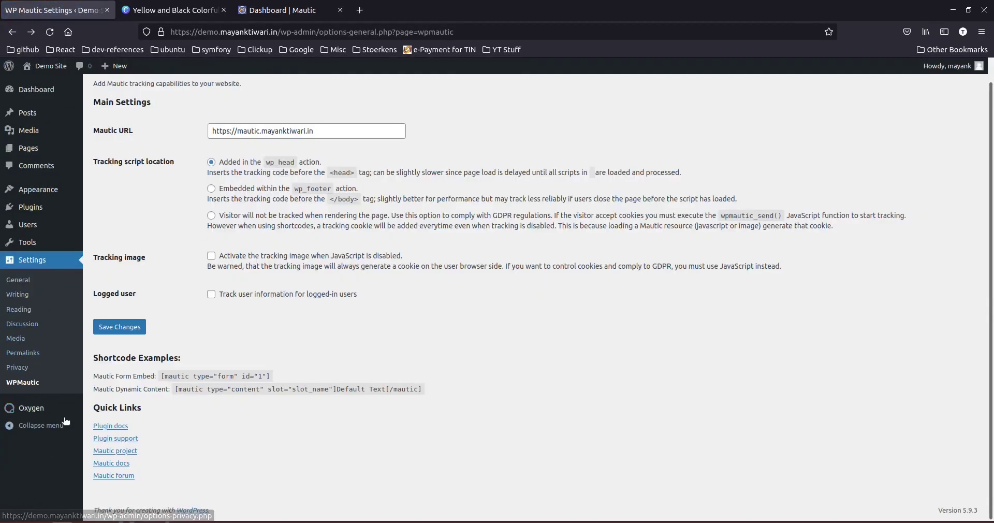
mouse_move(51, 409)
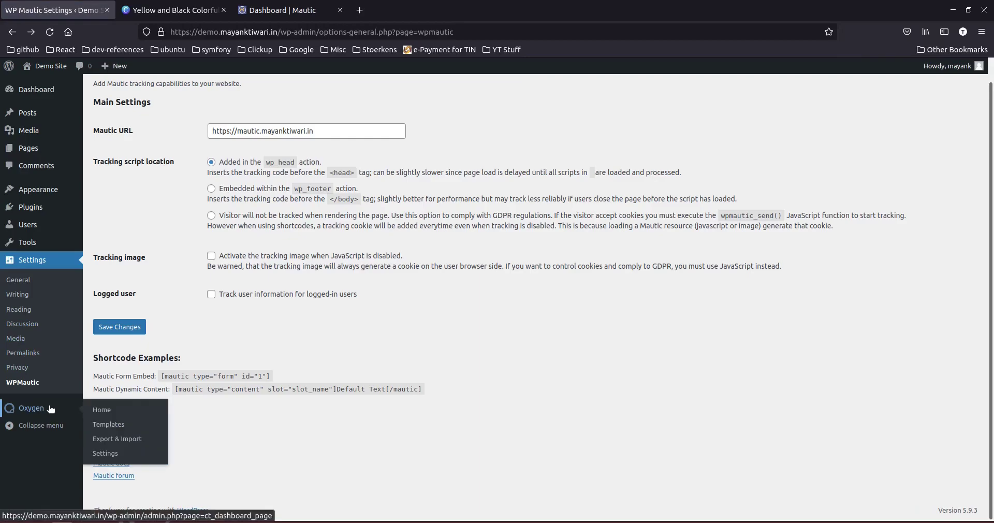
left_click(50, 409)
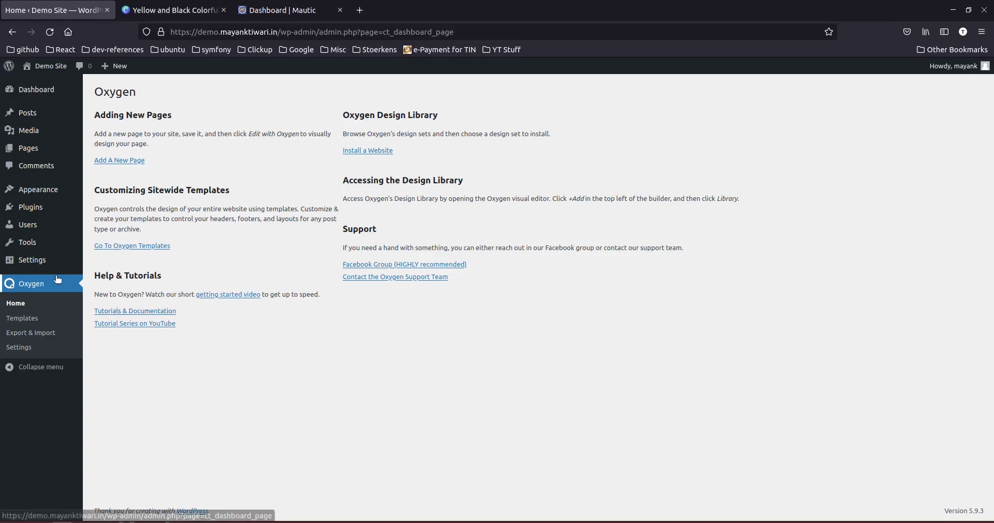
Switch to Canva and review the yellow and black product pitch website design from its opening section to Get in Touch.
left_click(171, 9)
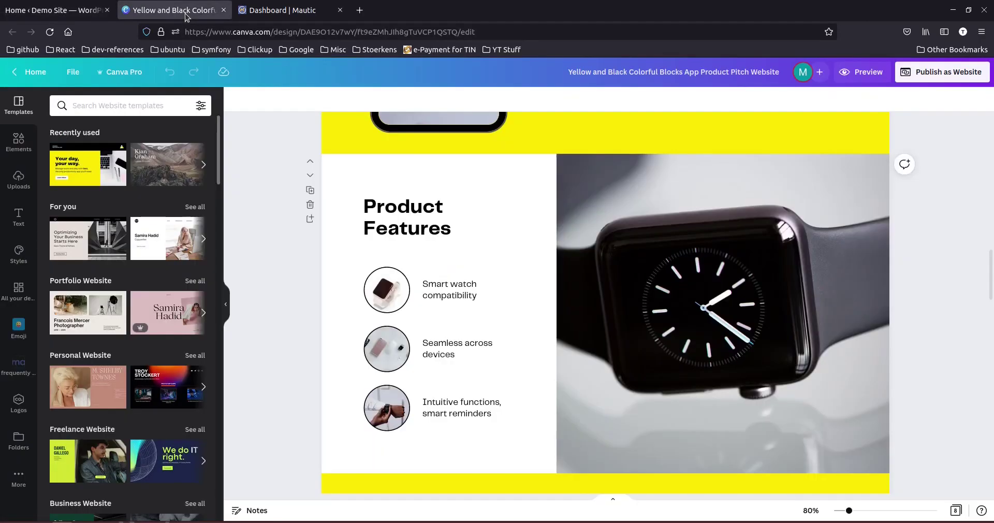
scroll(501, 310, "up", 5)
scroll(501, 310, "up", 5)
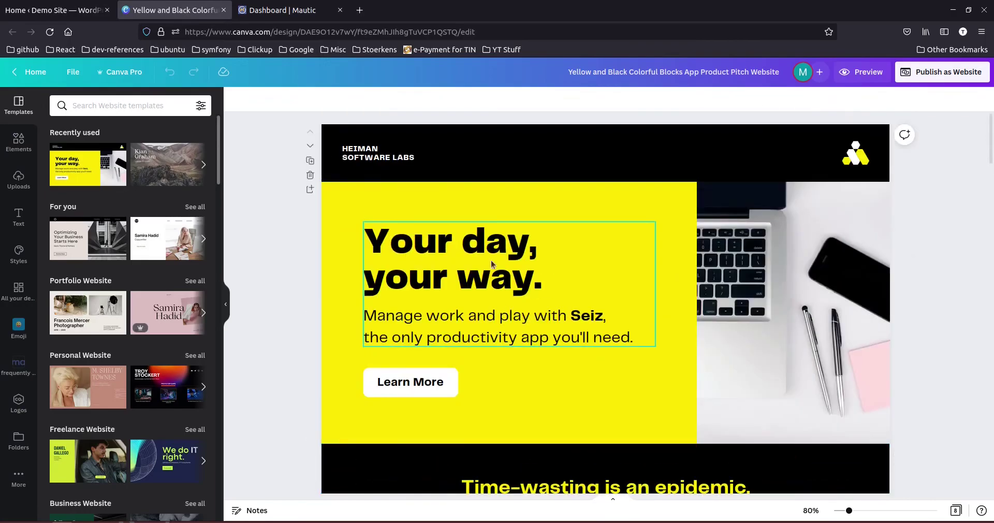
scroll(604, 322, "down", 10)
scroll(604, 323, "down", 5)
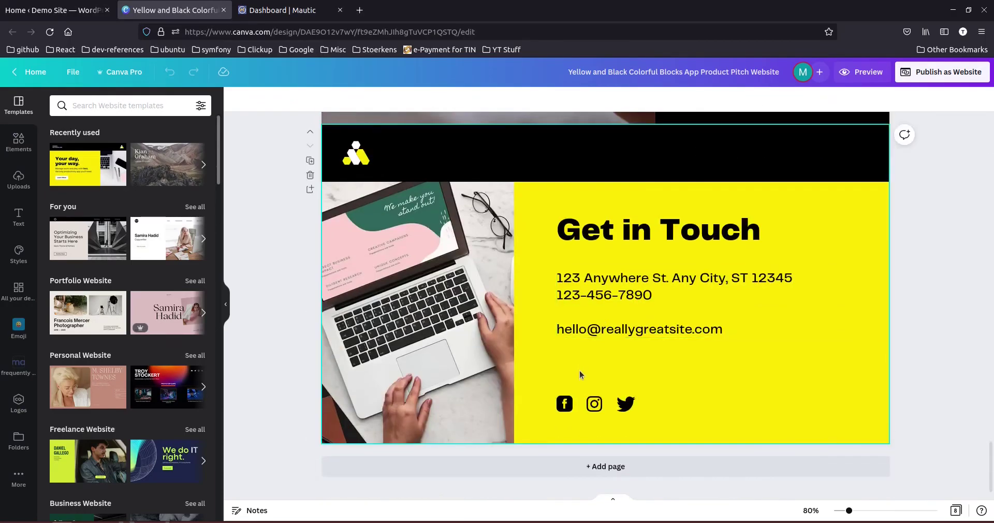
Switch to the WordPress admin and start a new page titled "Best Smartwatch you can get".
left_click(78, 10)
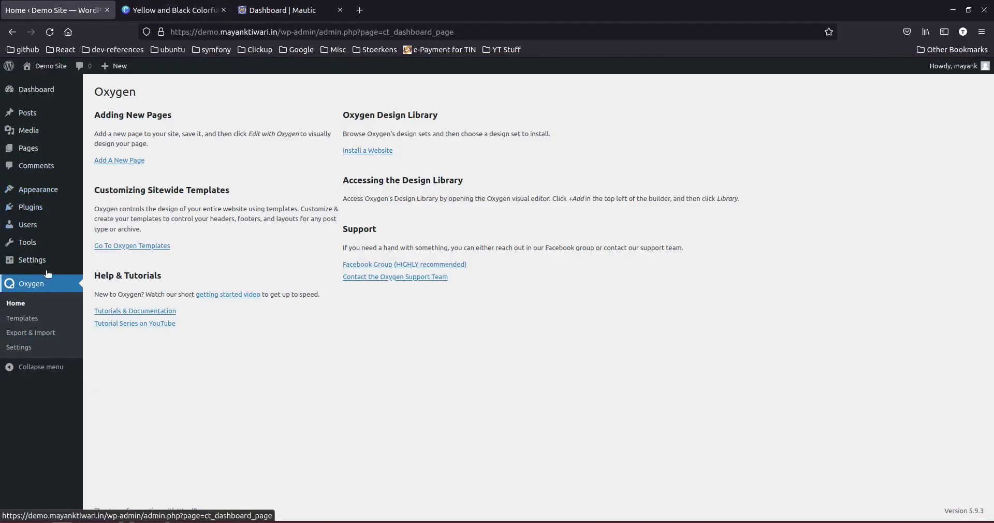
left_click(28, 148)
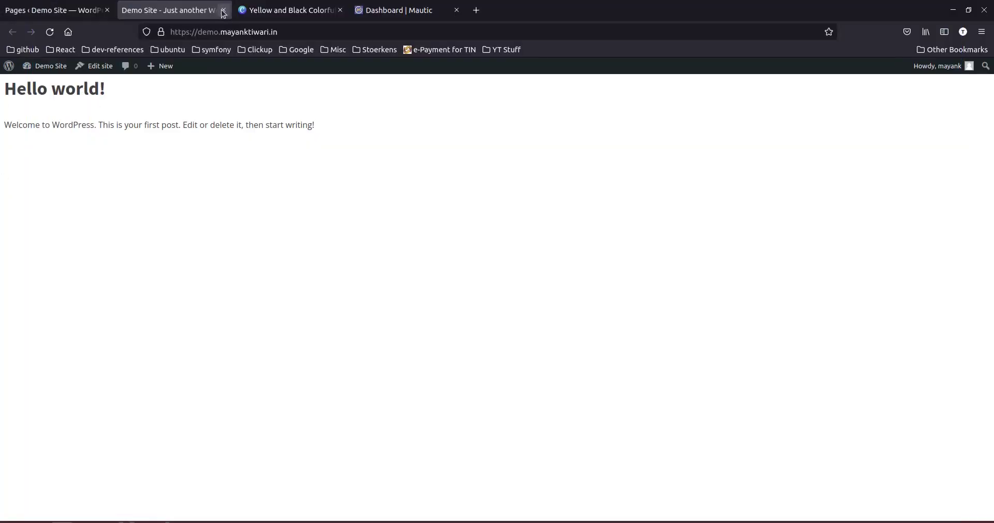
left_click(229, 9)
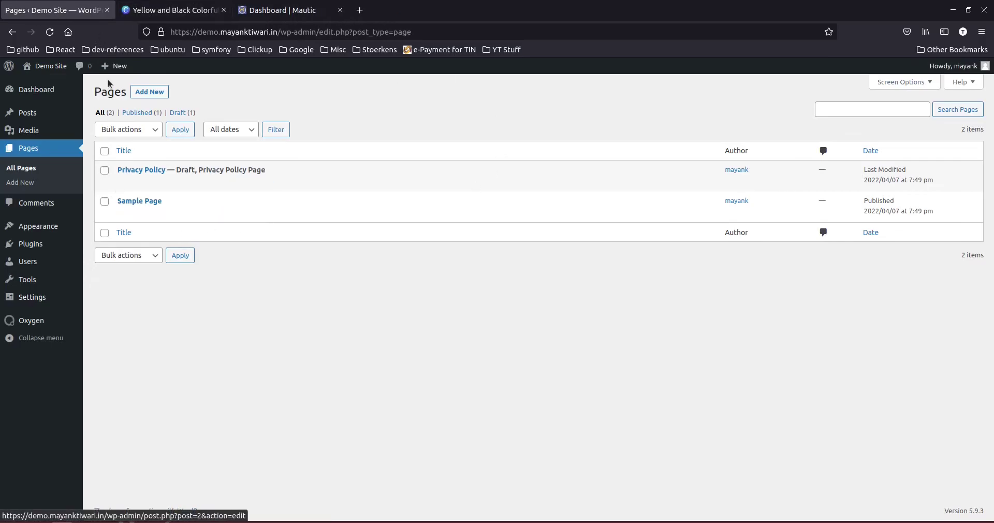
left_click(140, 93)
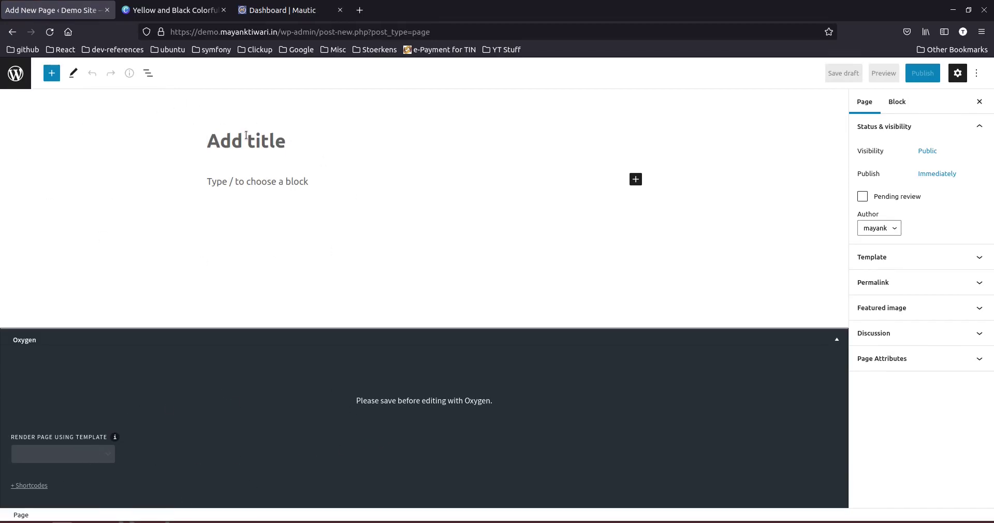
type("Best Smartwatch y")
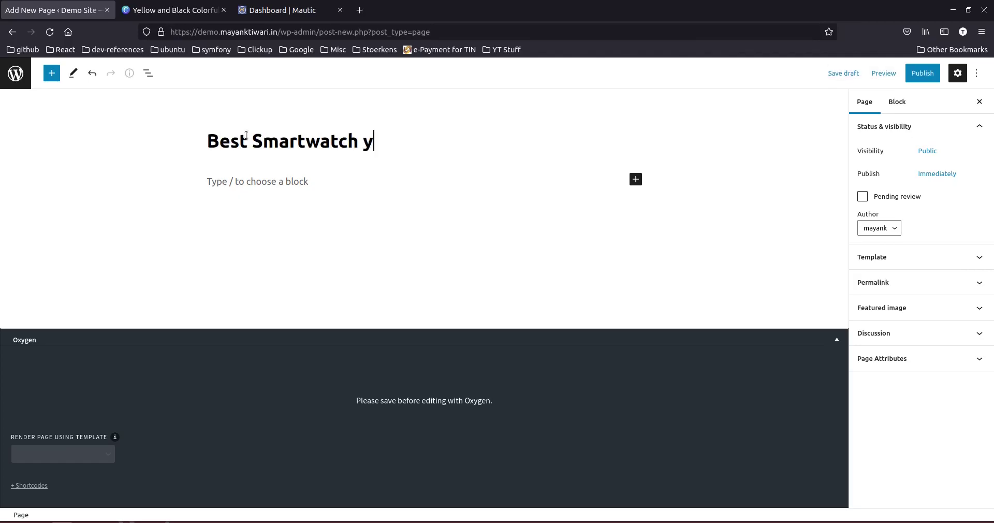
type("ou can get")
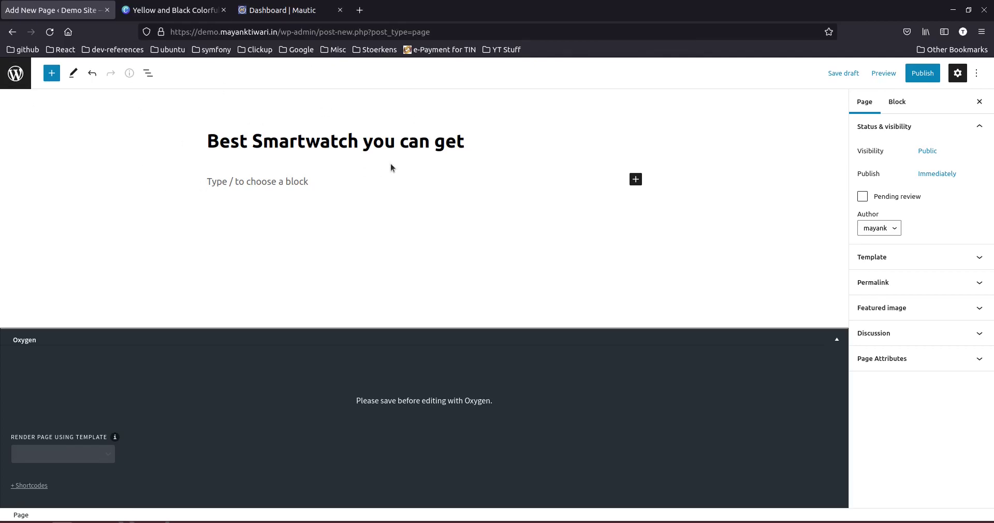
Publish the smartwatch page, reload its editor, and open the page for editing with Oxygen.
left_click(926, 73)
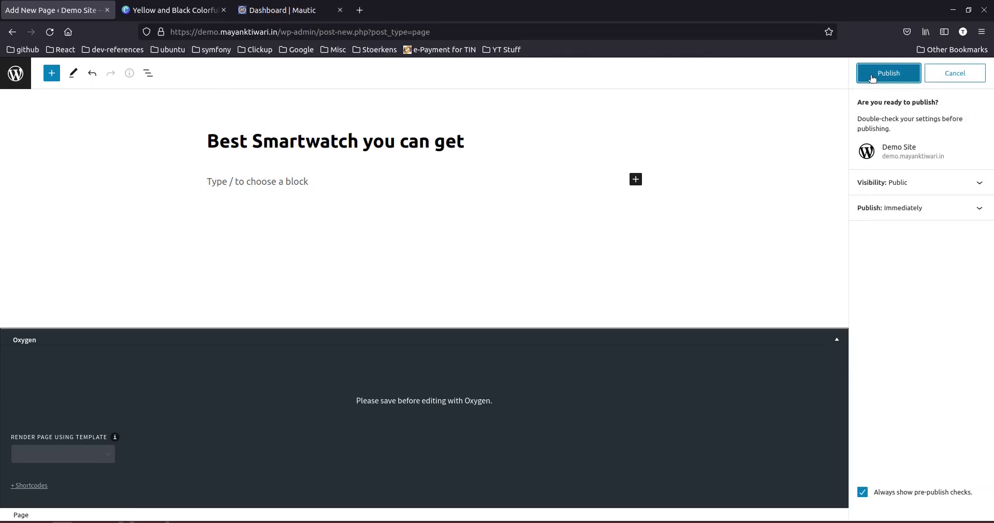
left_click(890, 73)
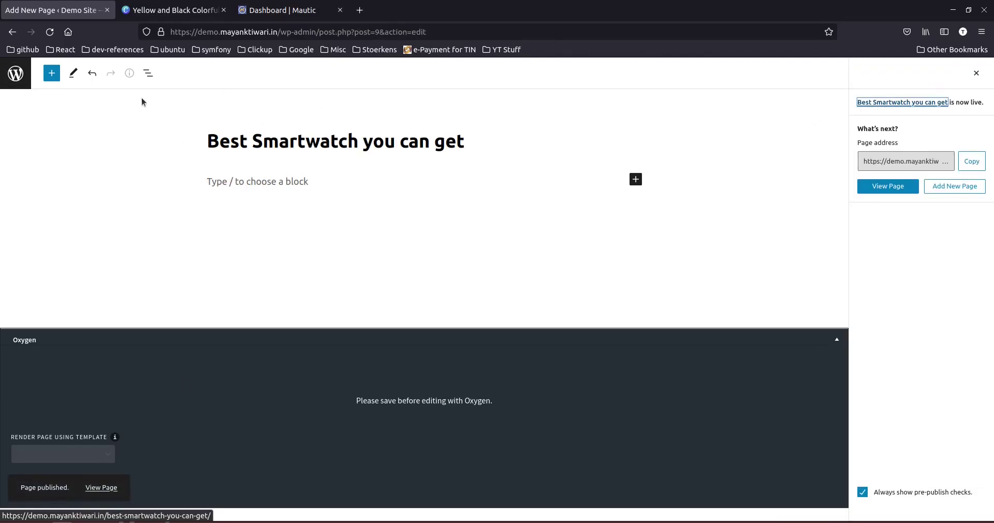
left_click(50, 31)
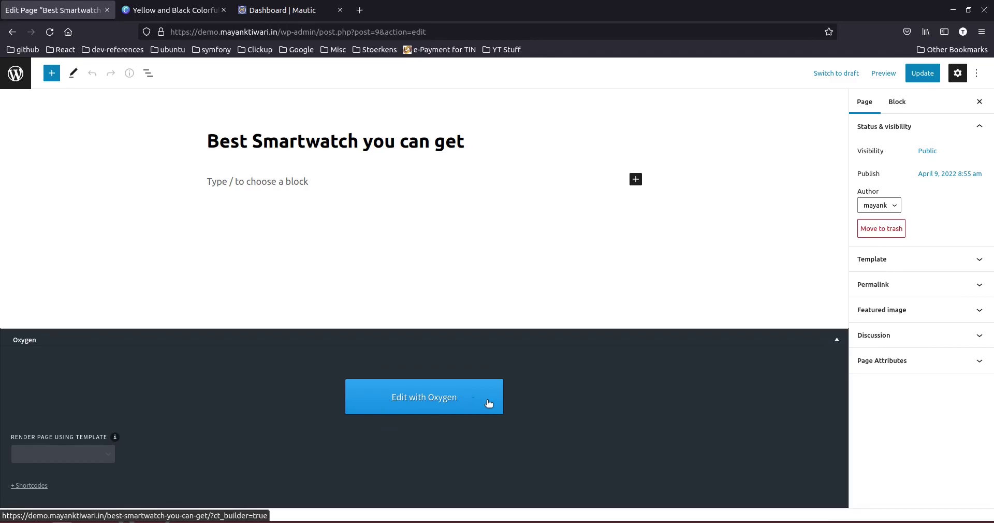
left_click(443, 397)
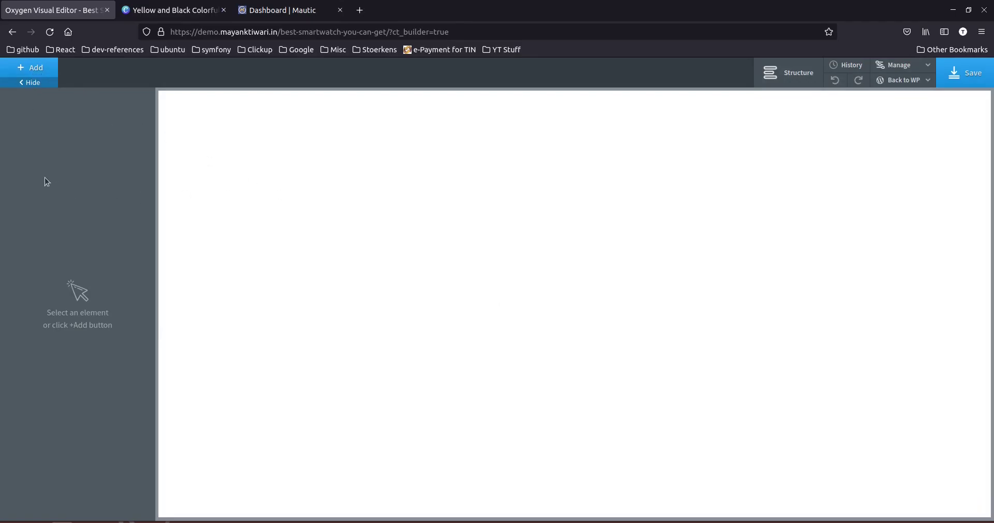
Switch to Mautic and open the builder for a new landing page.
left_click(265, 11)
left_click(65, 221)
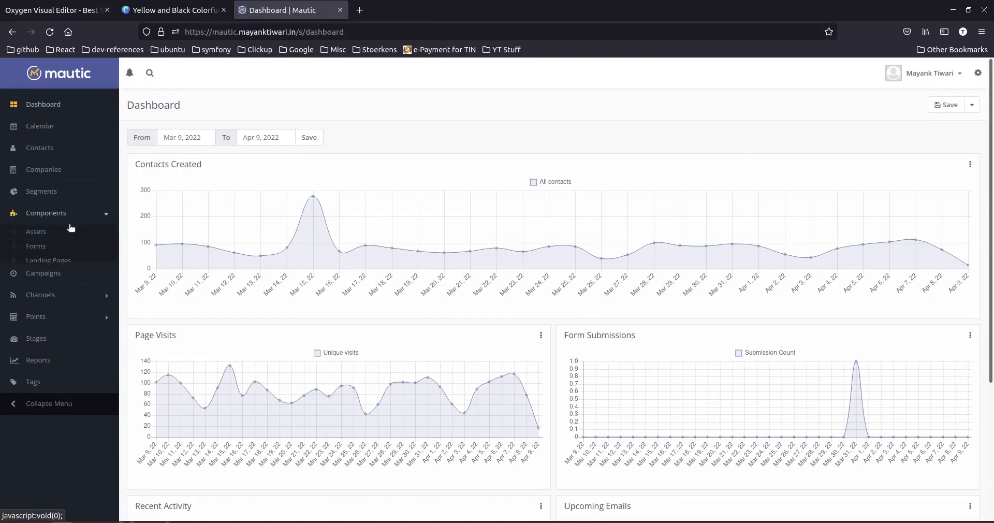
left_click(49, 260)
left_click(961, 104)
left_click(816, 105)
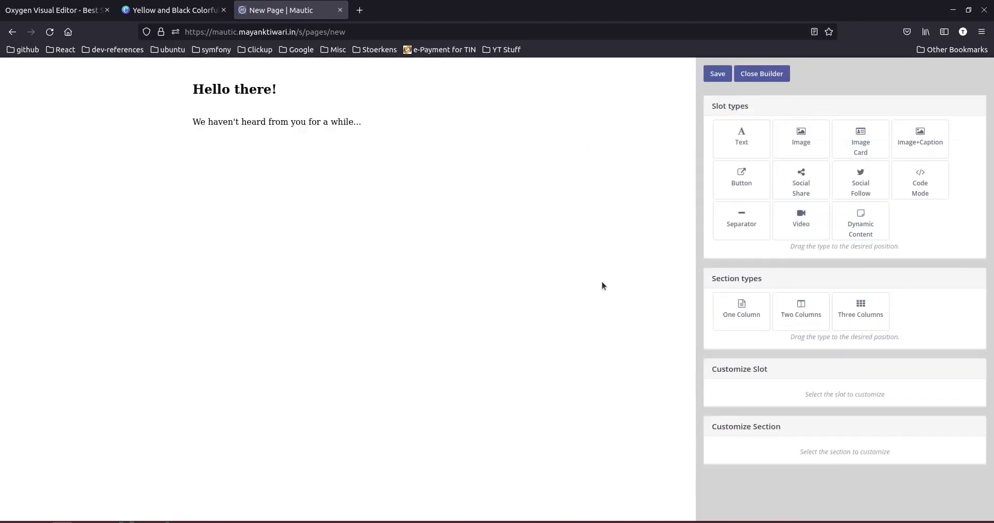
Compare the slot and section types in Mautic's builder with the blank Oxygen editor and the Canva design.
left_click(50, 11)
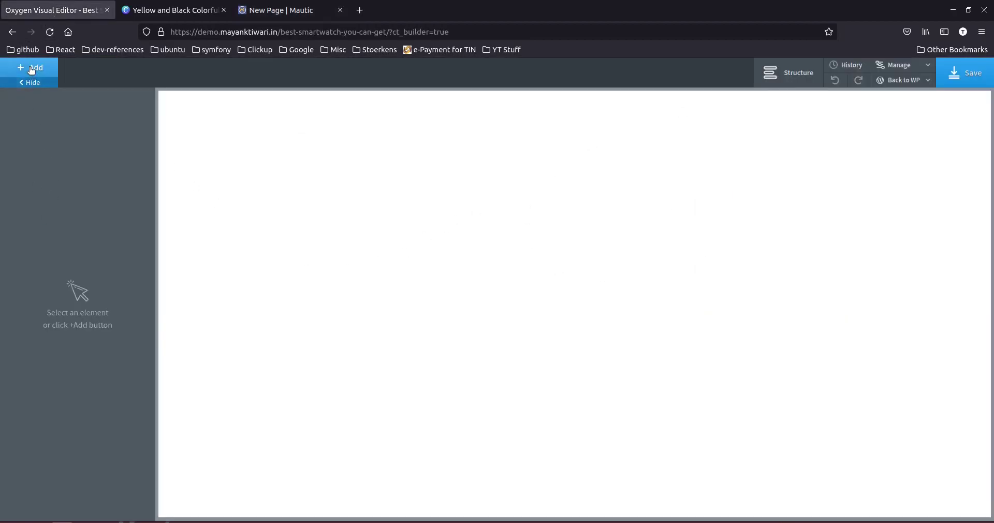
left_click(172, 12)
left_click(260, 12)
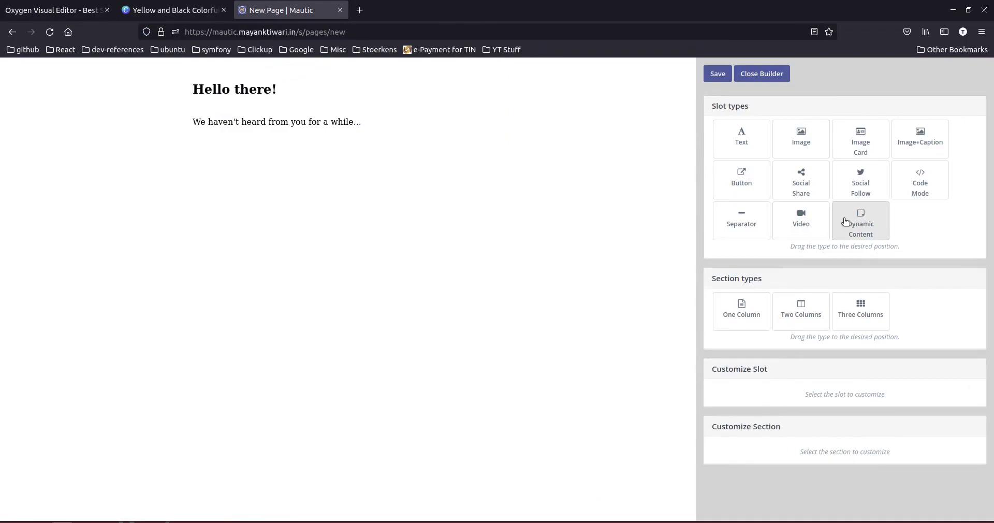
left_click(64, 11)
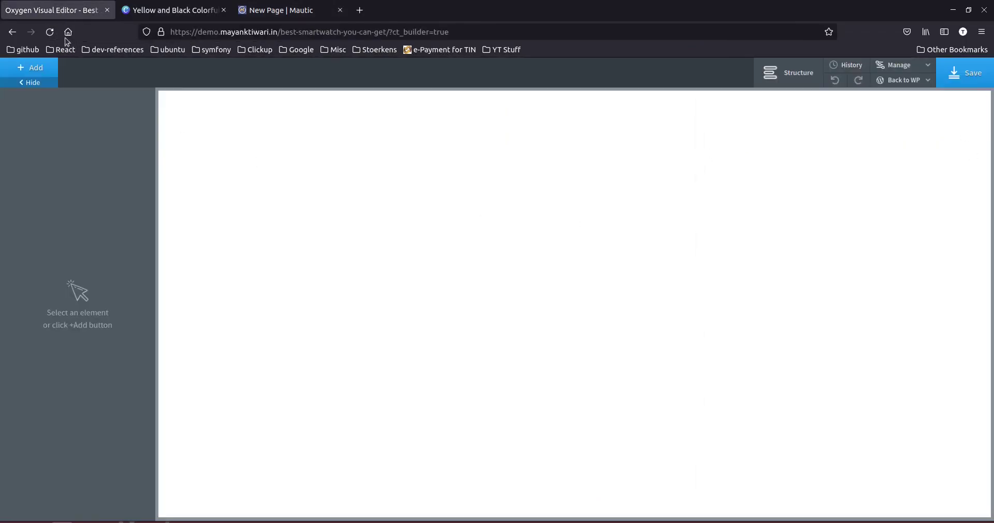
Look through the Basics and Helpers components that Oxygen offers for adding to the page.
left_click(30, 72)
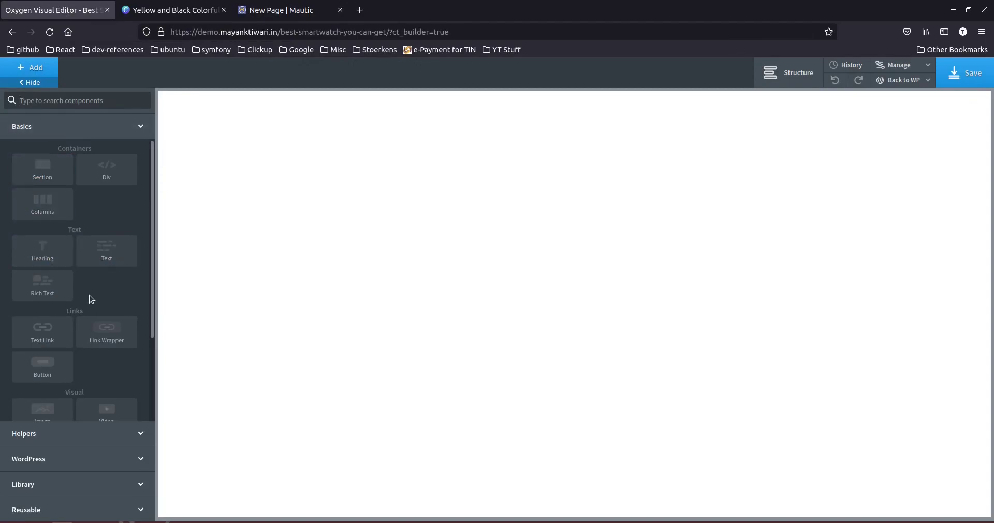
scroll(16, 294, "down", 3)
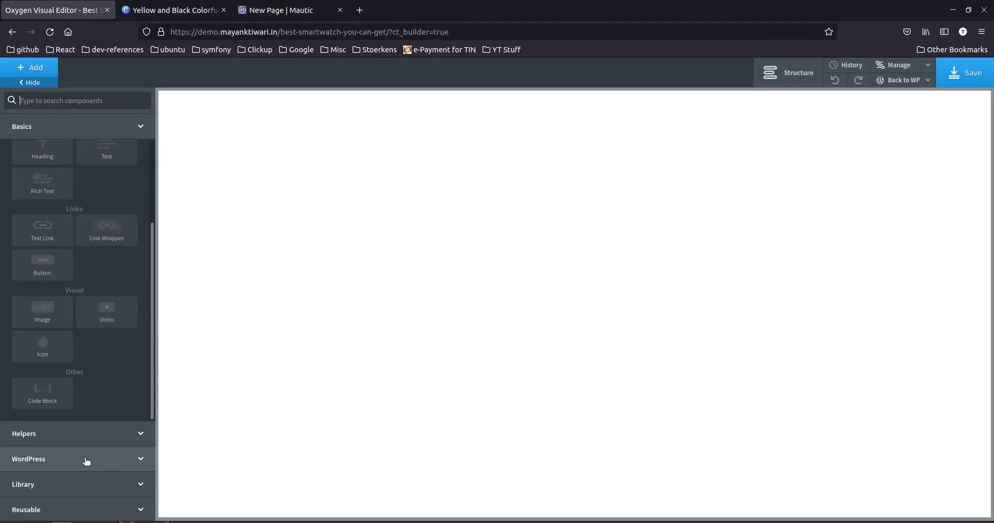
left_click(137, 436)
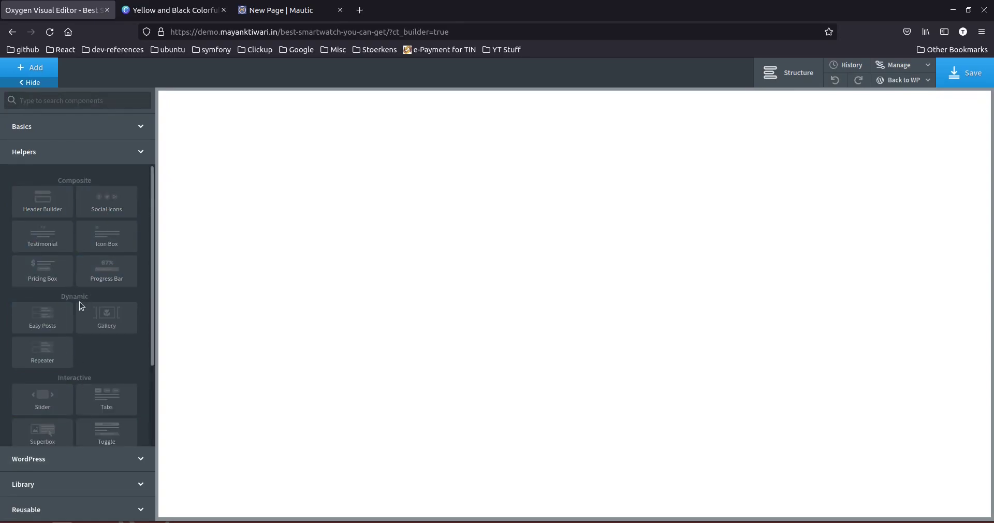
scroll(85, 321, "down", 3)
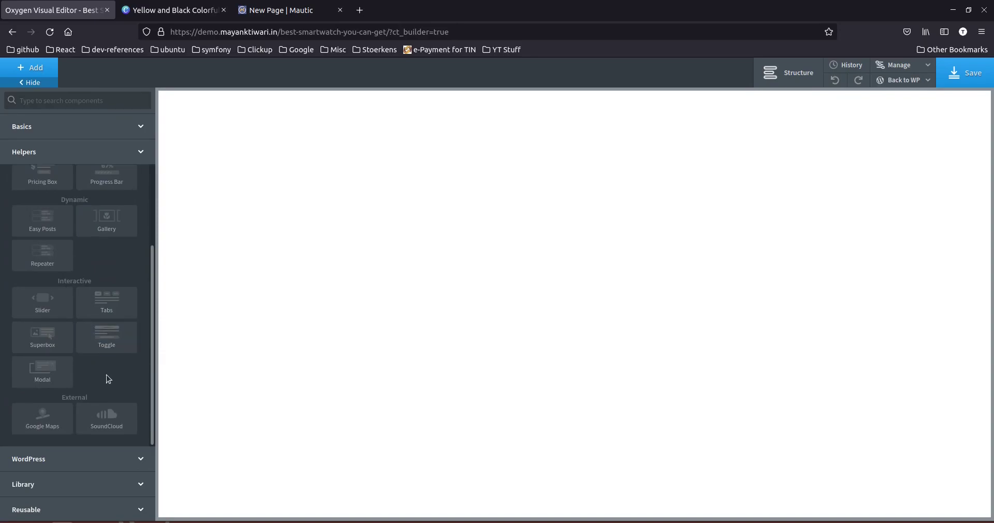
scroll(101, 368, "up", 3)
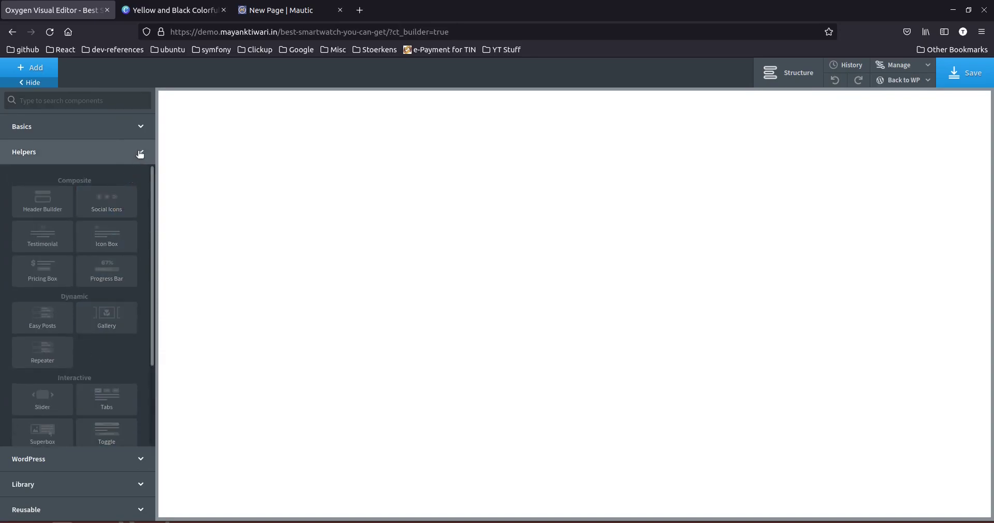
Browse Oxygen's library design sets, examine the Atomic set's header components, and return to the main component categories.
left_click(119, 490)
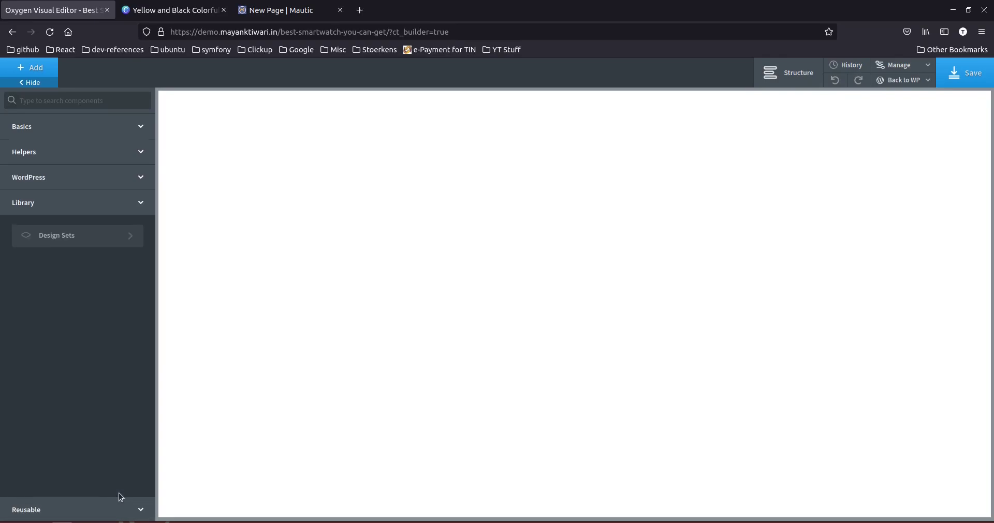
left_click(89, 236)
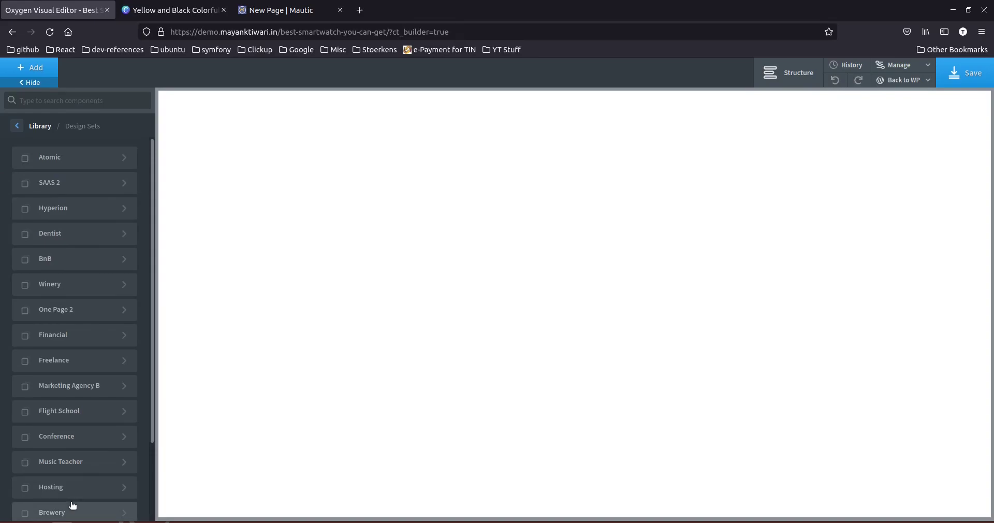
scroll(77, 503, "down", 3)
scroll(78, 497, "up", 3)
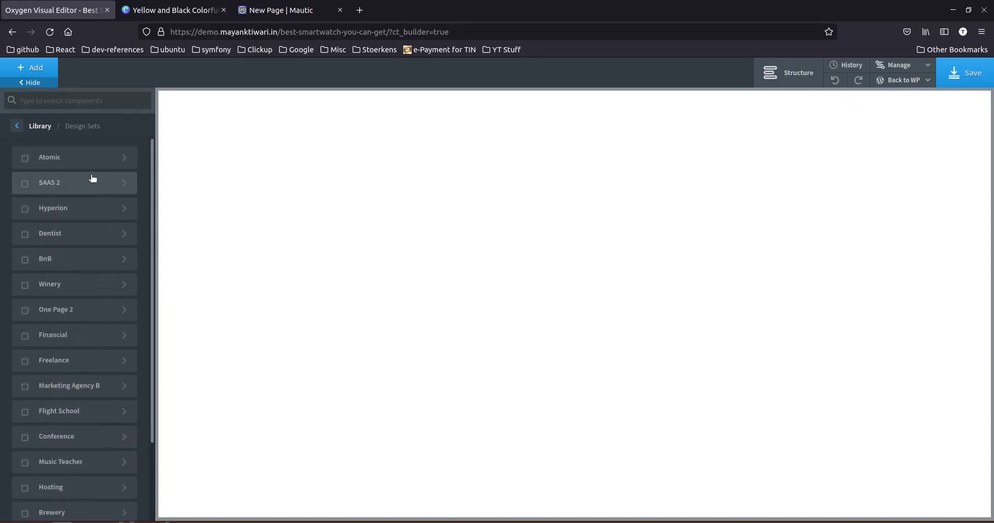
left_click(82, 165)
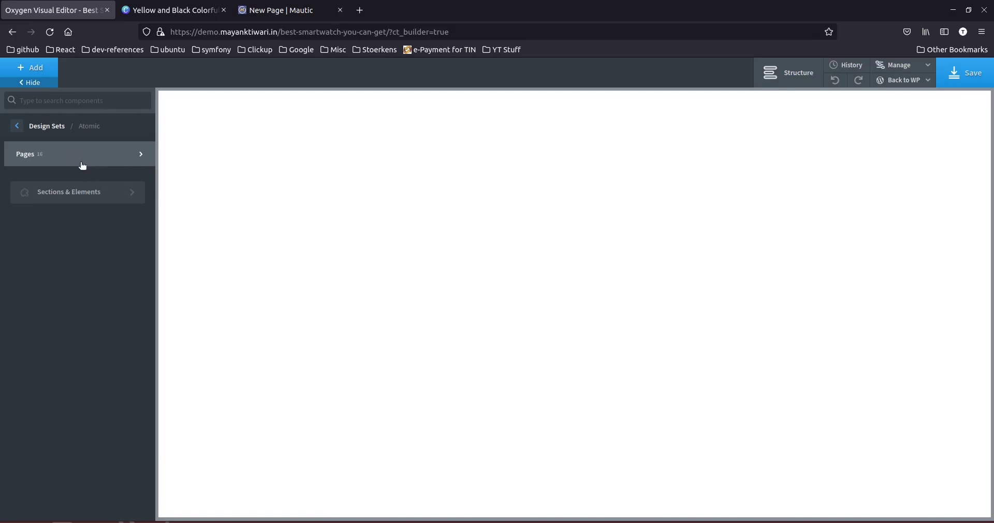
left_click(100, 189)
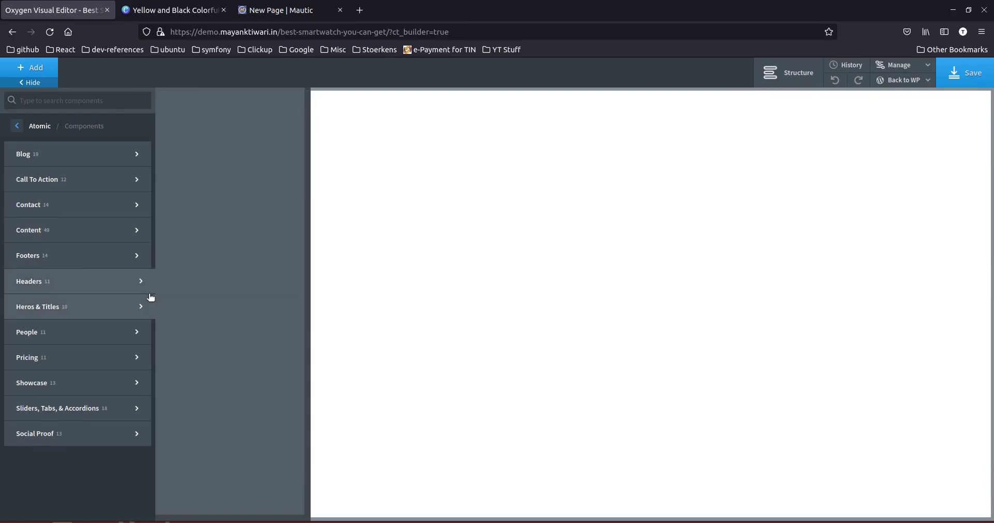
left_click(138, 282)
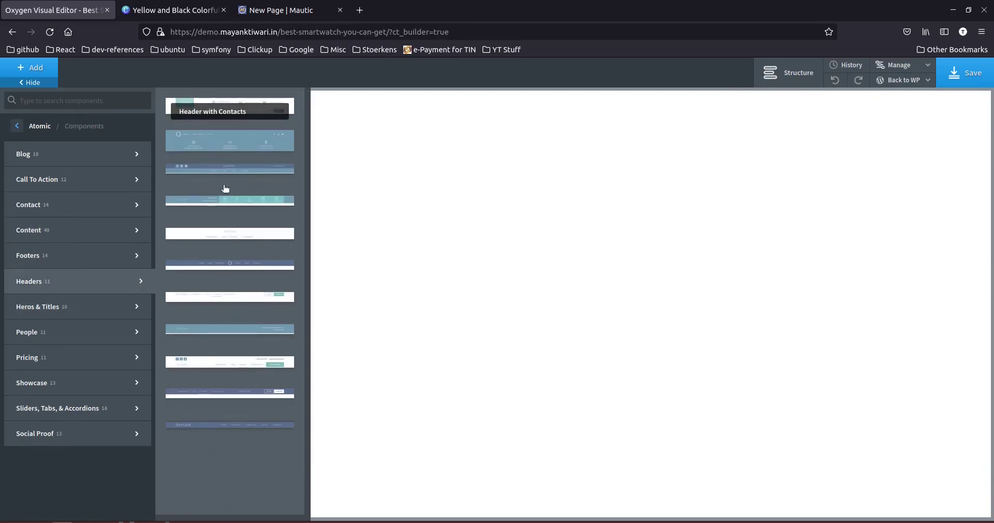
left_click(71, 281)
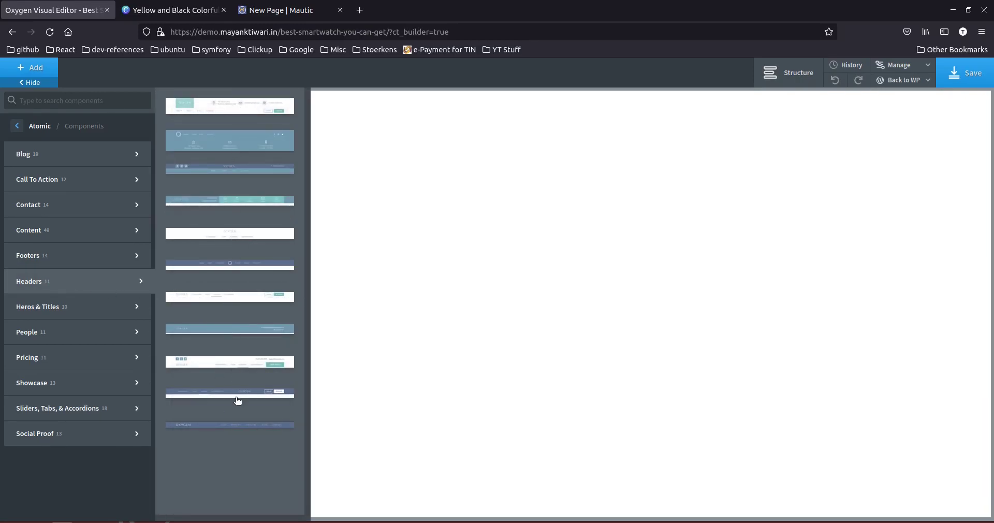
left_click(15, 125)
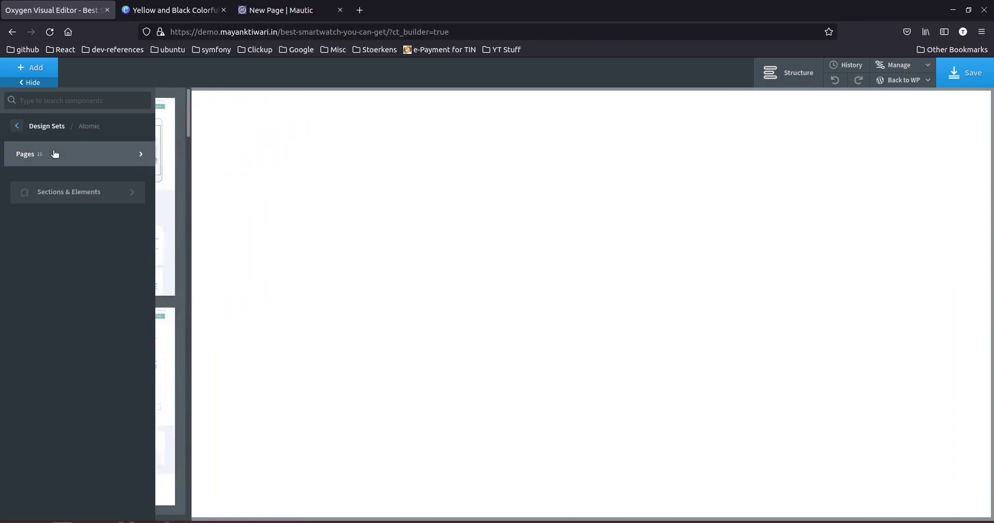
left_click(21, 129)
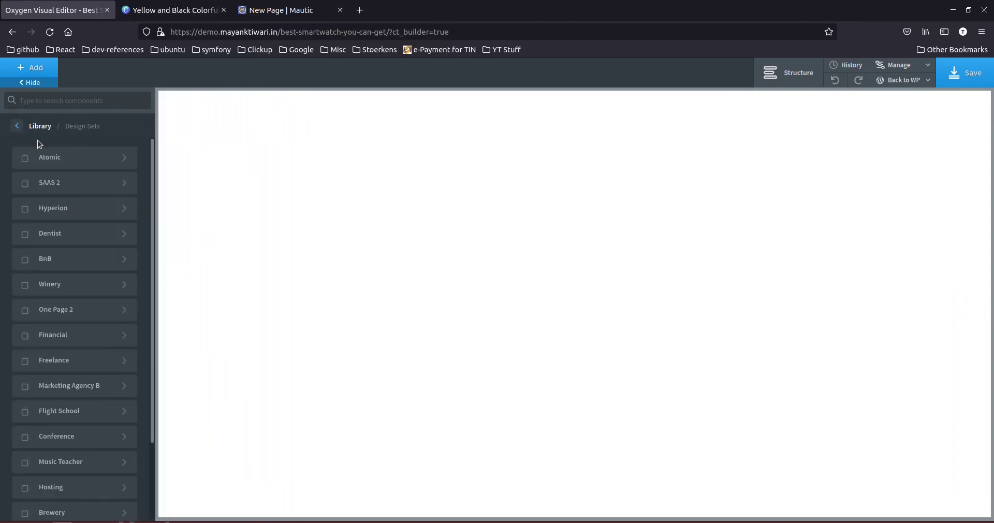
left_click(23, 126)
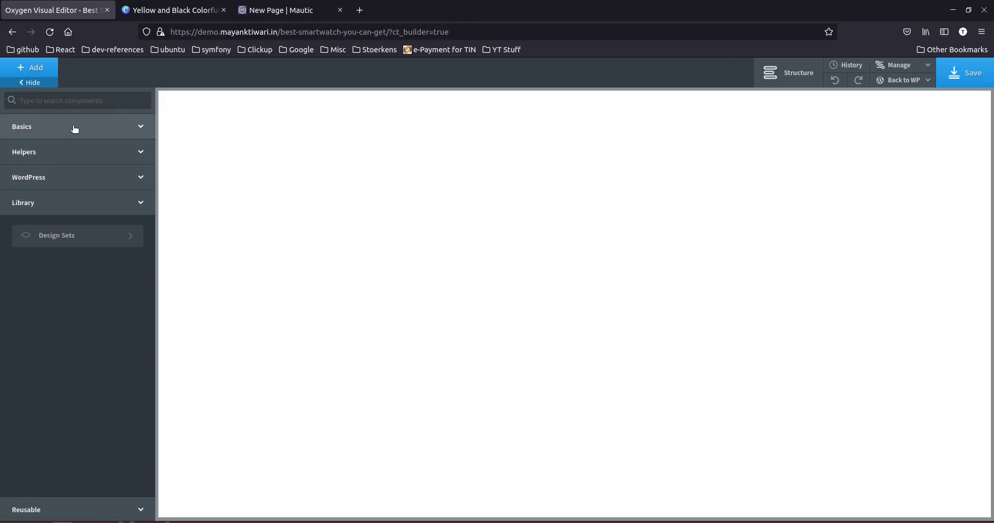
Close the Mautic tab, look at the opening section of the Canva design, and return to the Oxygen editor.
left_click(297, 11)
left_click(340, 10)
scroll(430, 301, "up", 15)
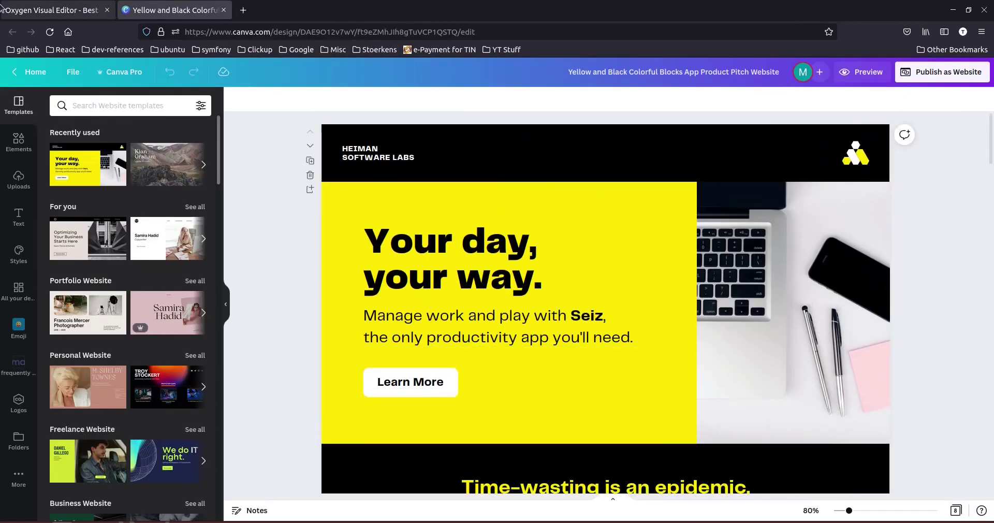
left_click(57, 14)
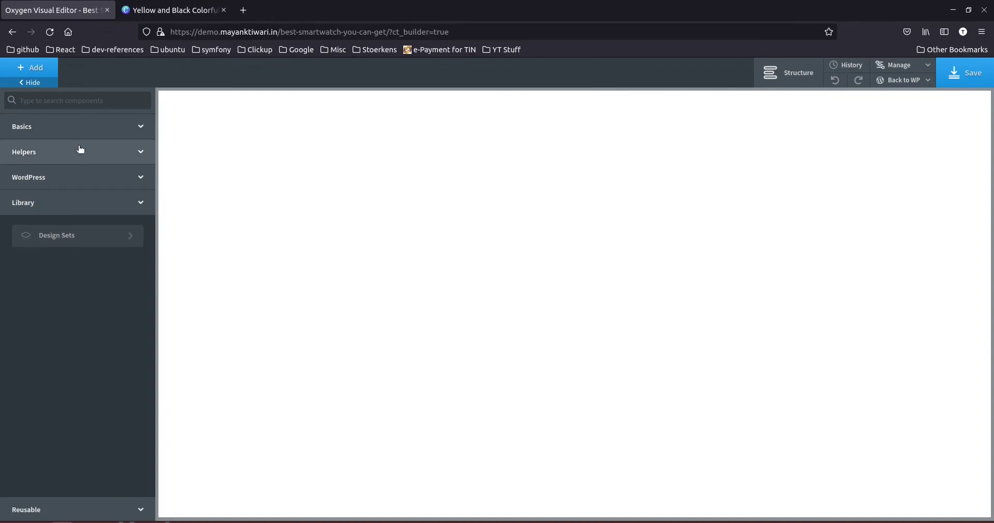
Show the page structure in Oxygen and look at the Back to WP and Manage options.
left_click(791, 75)
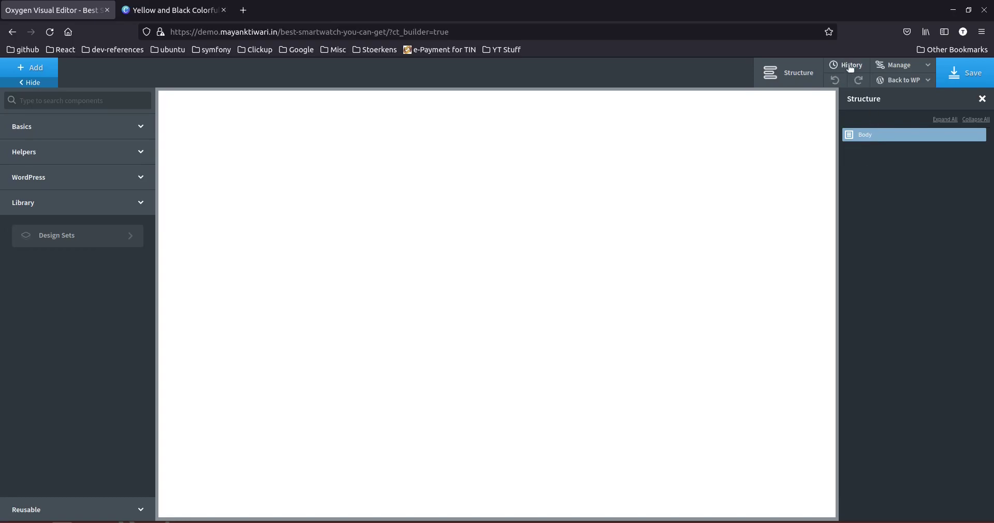
left_click(929, 80)
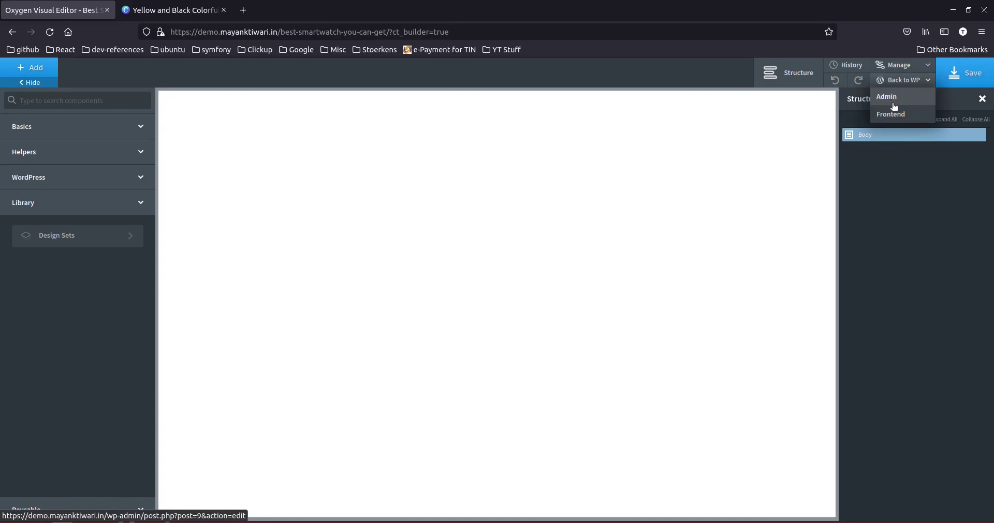
left_click(928, 64)
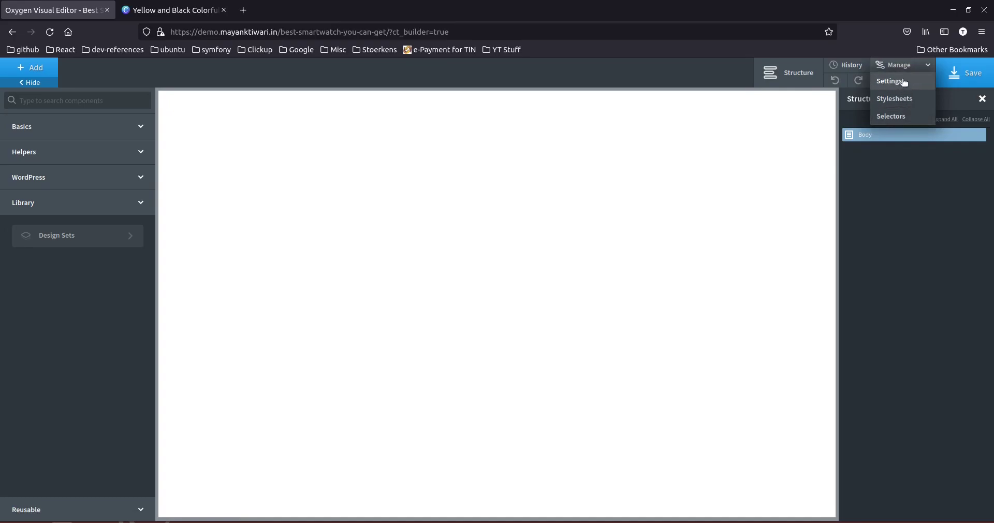
Add a Section from the Basics components to the empty page body.
left_click(934, 65)
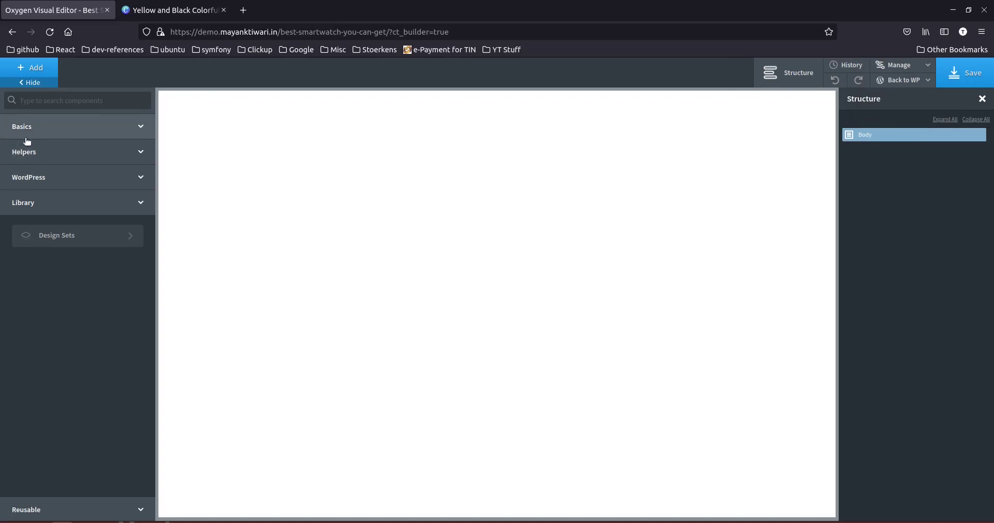
left_click(85, 122)
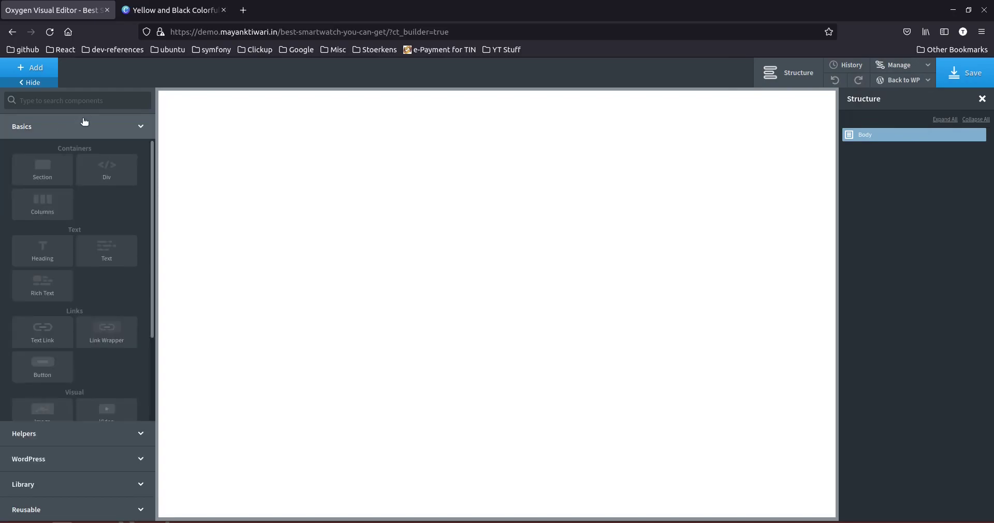
left_click(33, 171)
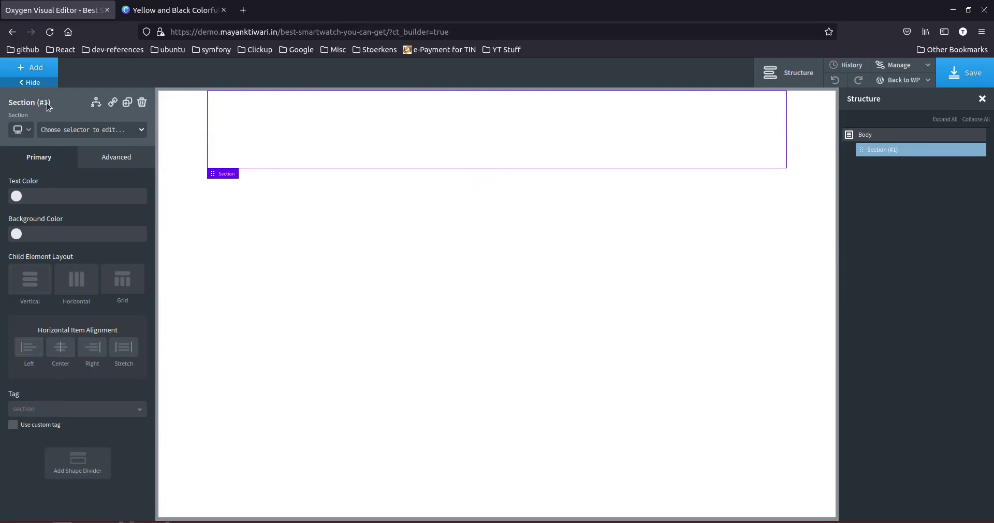
Check the Canva design's header and add a Columns element with a 50/50 layout inside the section in Oxygen.
left_click(24, 64)
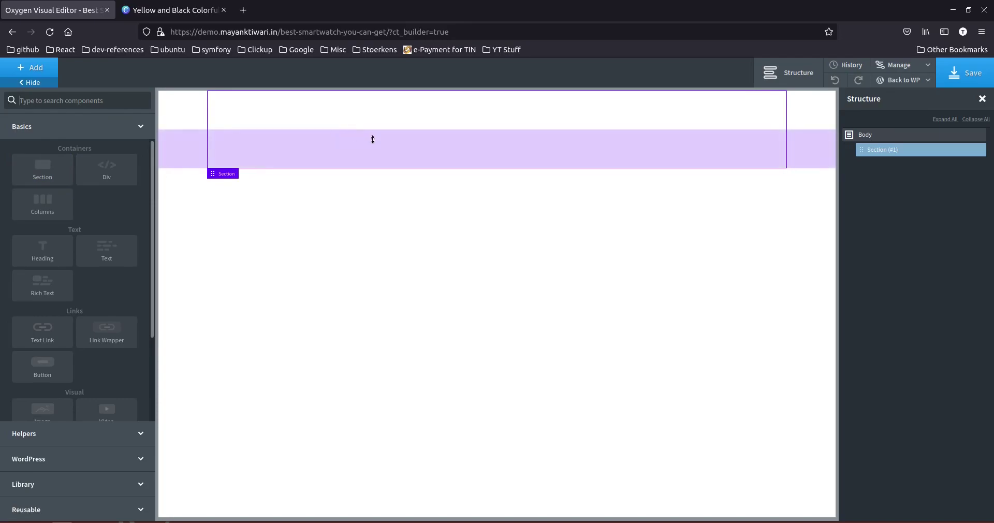
left_click(171, 10)
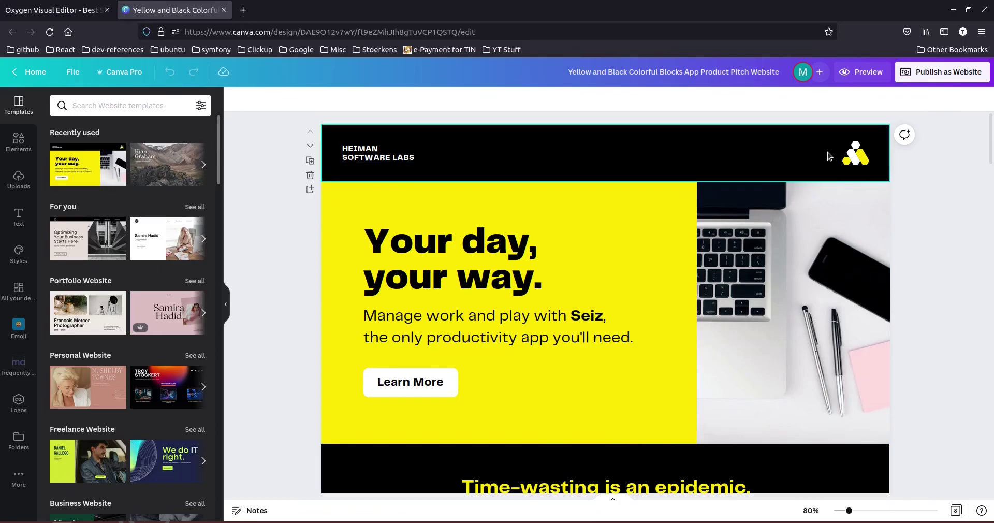
left_click(32, 15)
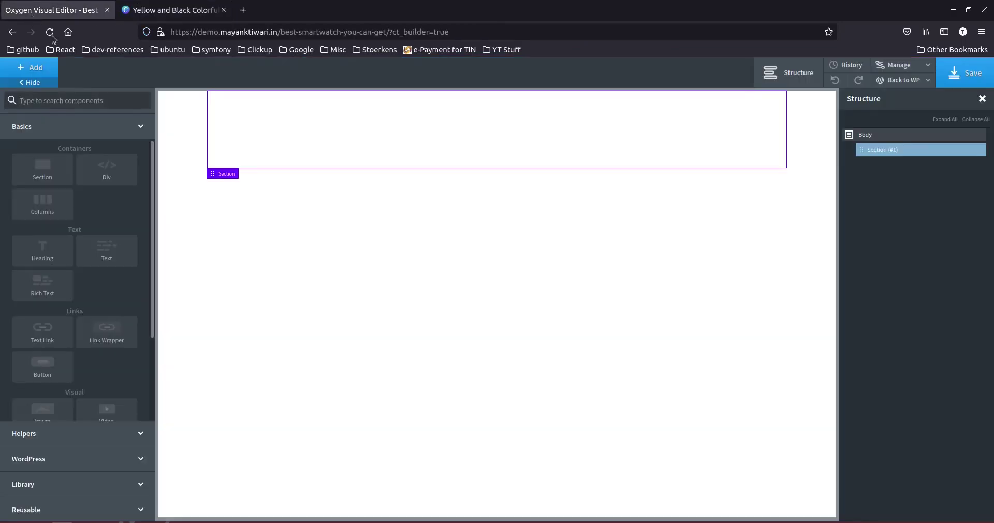
left_click(44, 205)
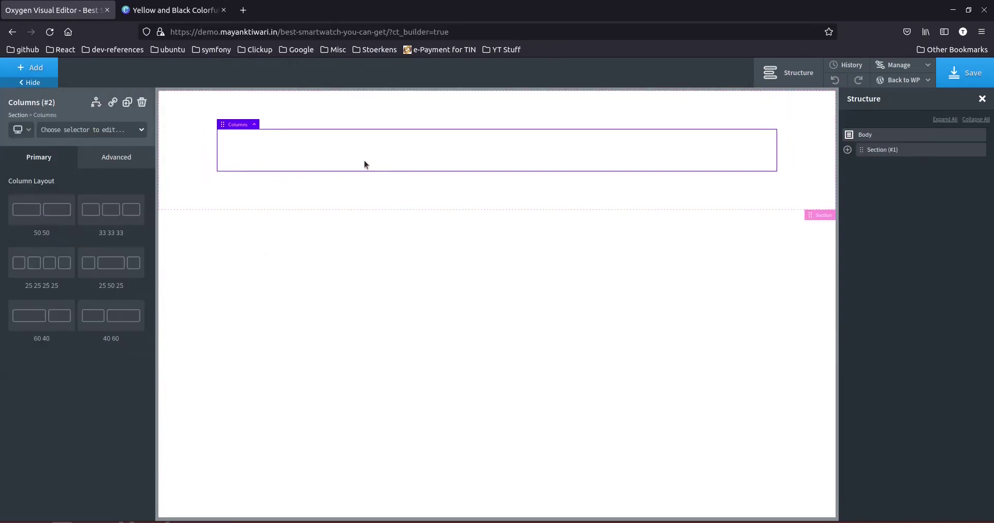
left_click(848, 149)
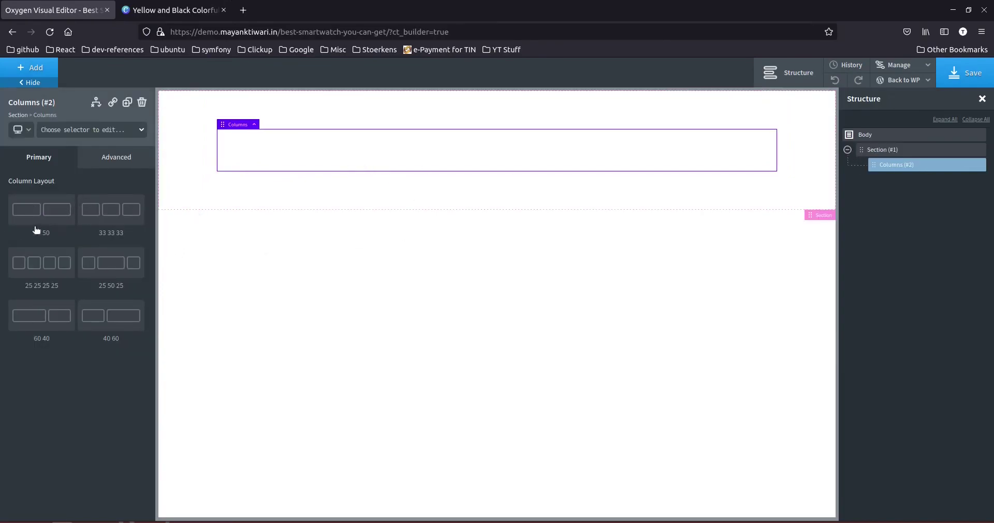
left_click(37, 211)
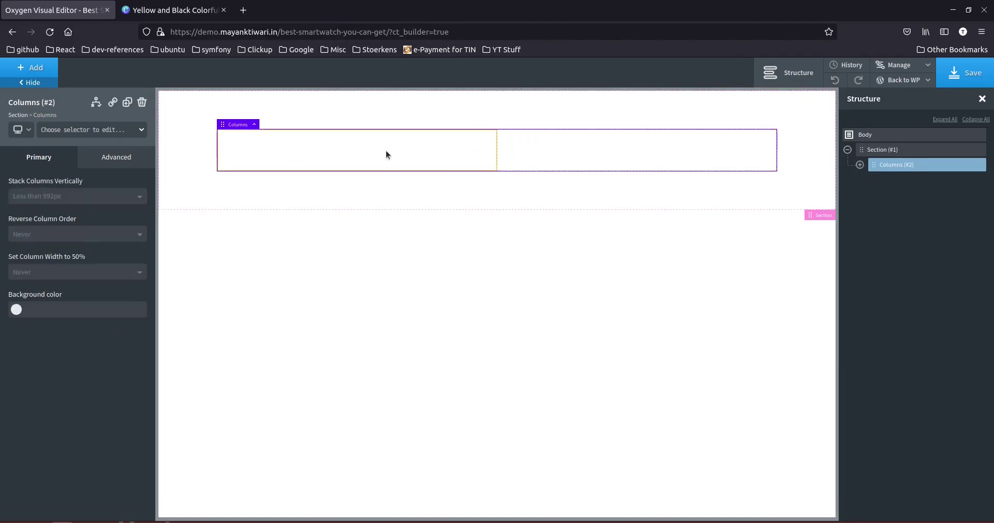
Add a Heading element inside the first column.
left_click(341, 161)
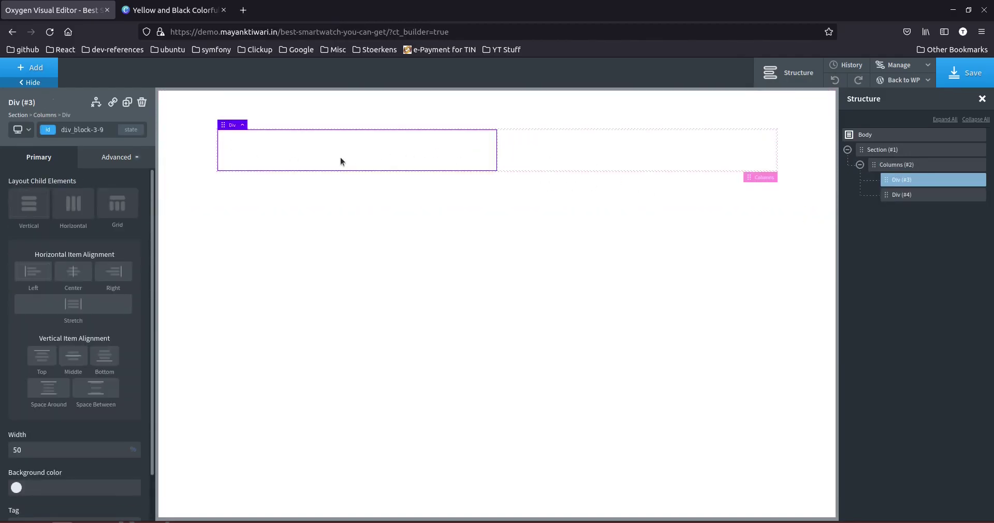
left_click(27, 69)
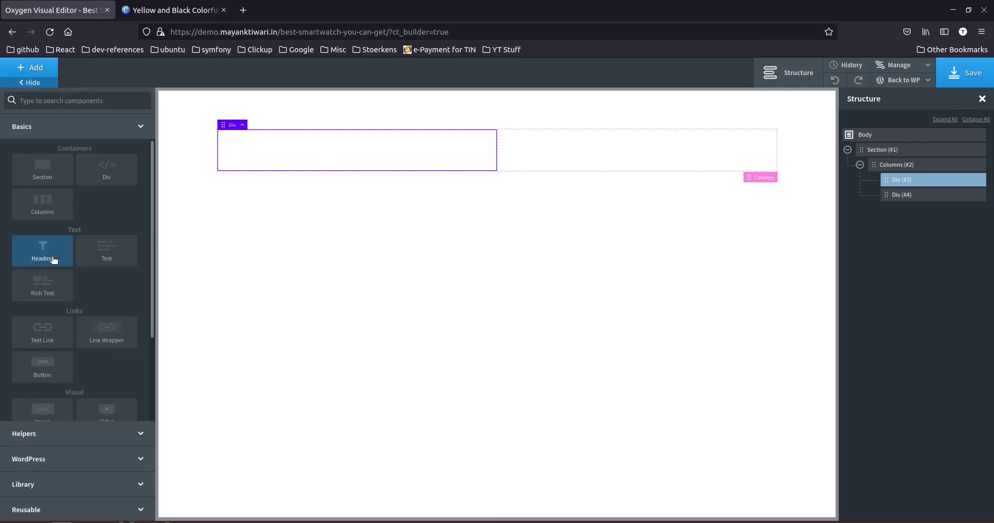
left_click(50, 255)
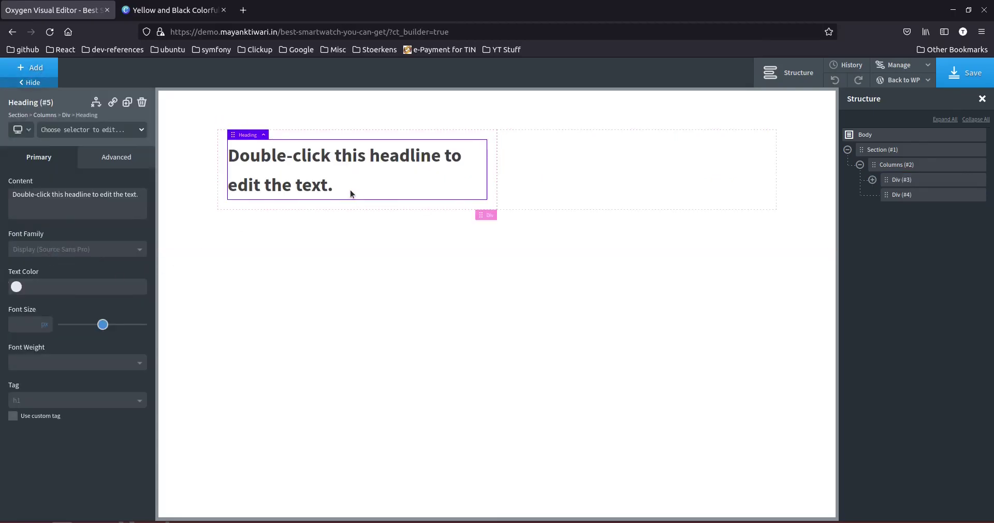
Replace the heading's placeholder with "Heiman Software Labs" copied from the Canva header, breaking the line after "Heiman".
left_click(170, 10)
left_click(365, 160)
left_click(365, 160)
key("ctrl+c")
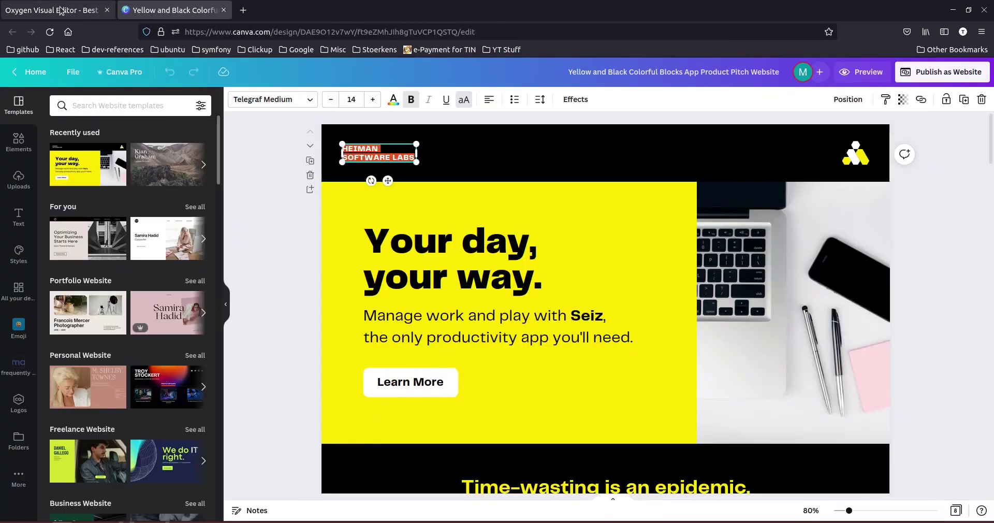
left_click(52, 10)
double_click(270, 153)
key("ctrl+v")
left_click(297, 158)
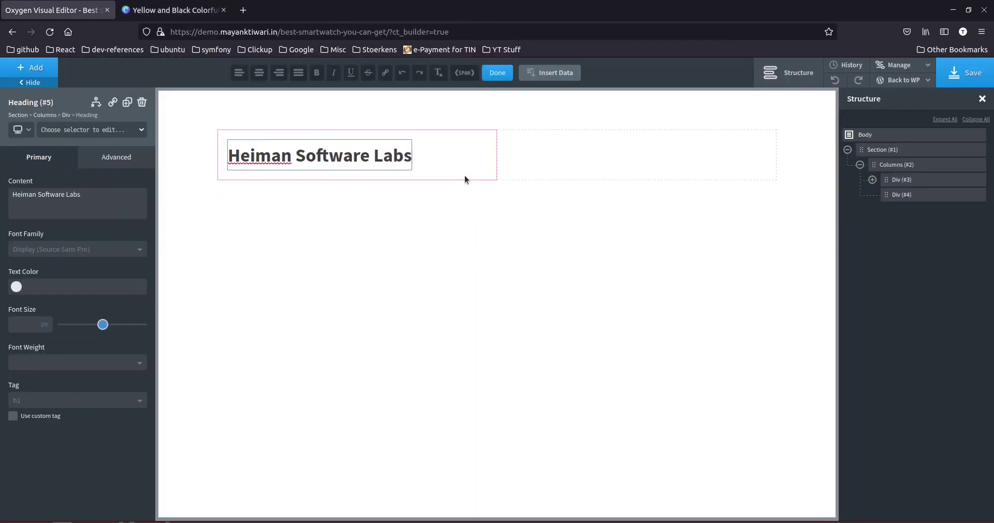
key("Return")
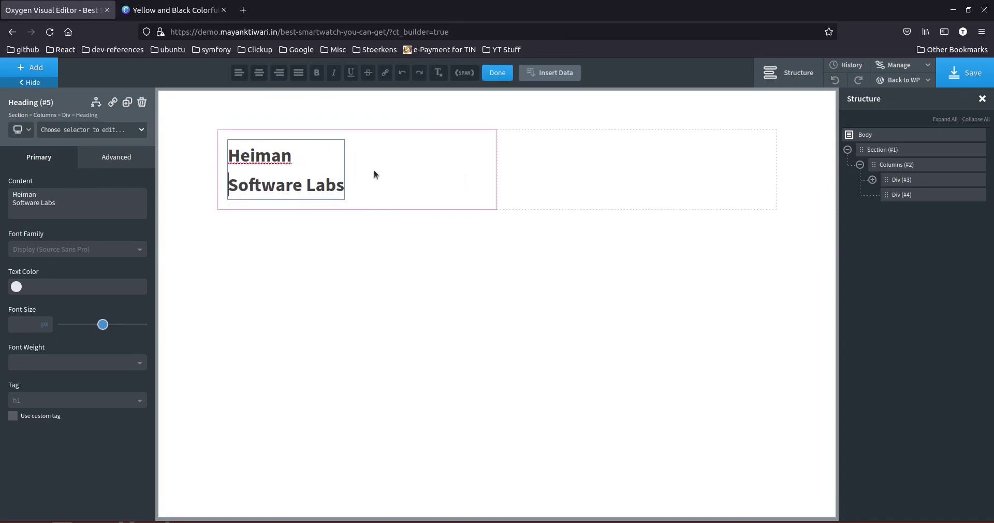
Find the Image component and add it inside the second column.
left_click(589, 163)
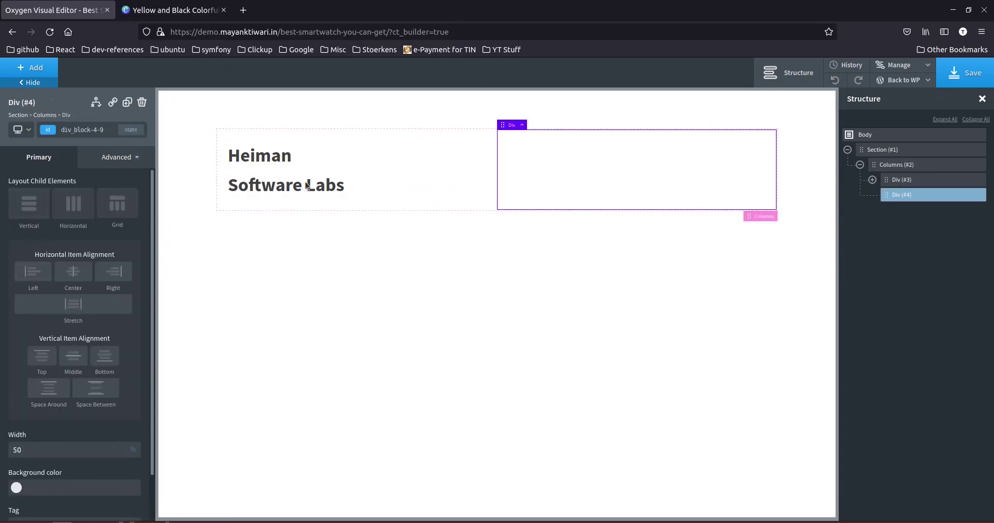
left_click(34, 69)
type("im")
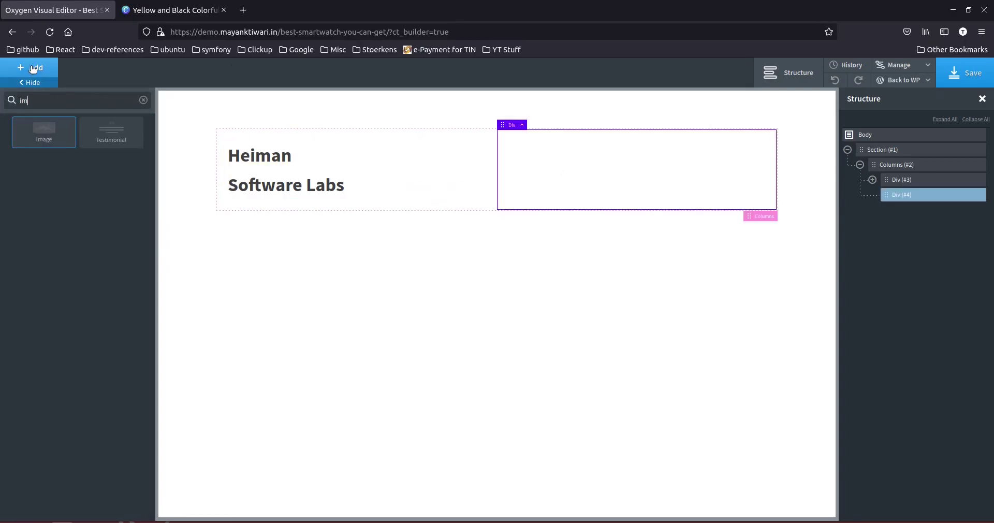
left_click(44, 130)
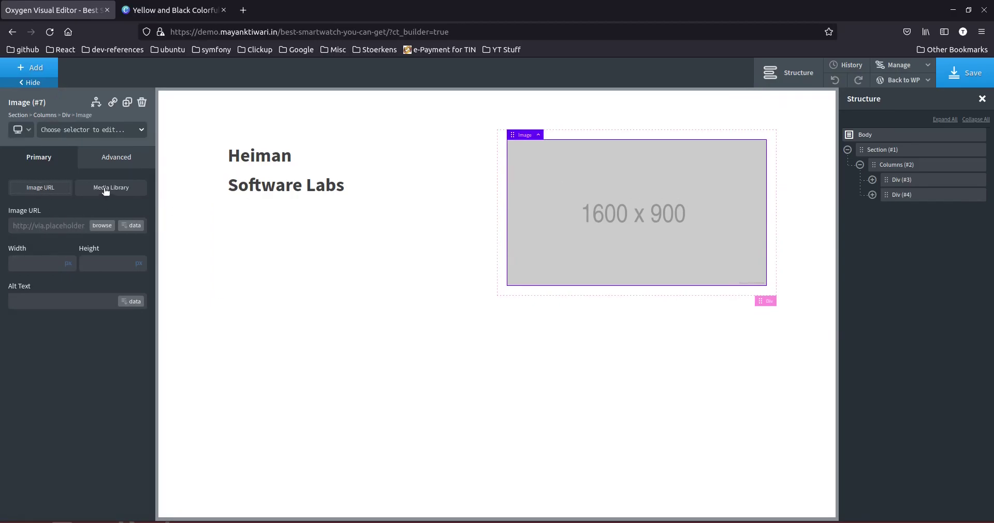
Upload yellologo.png from the yellowandblacktheme folder and use it as the image in the second column.
left_click(104, 225)
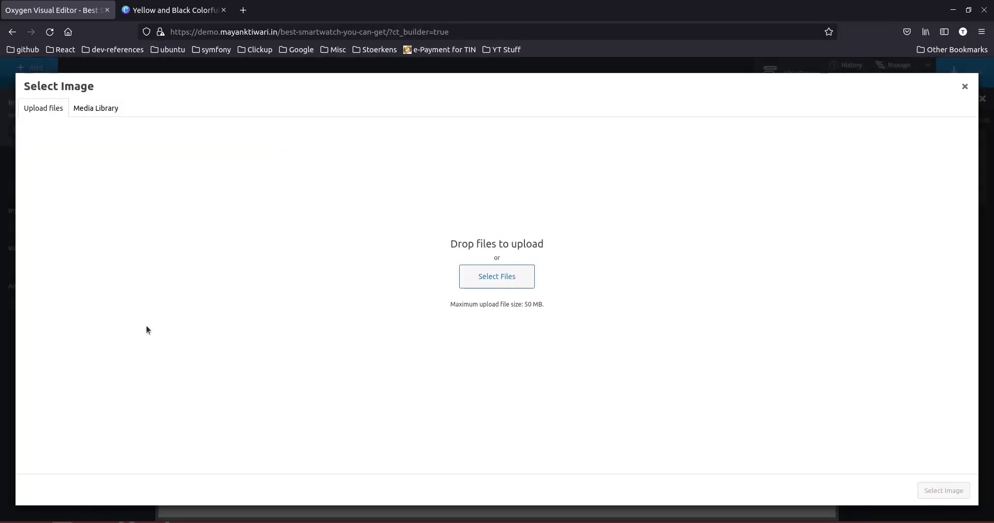
left_click(497, 275)
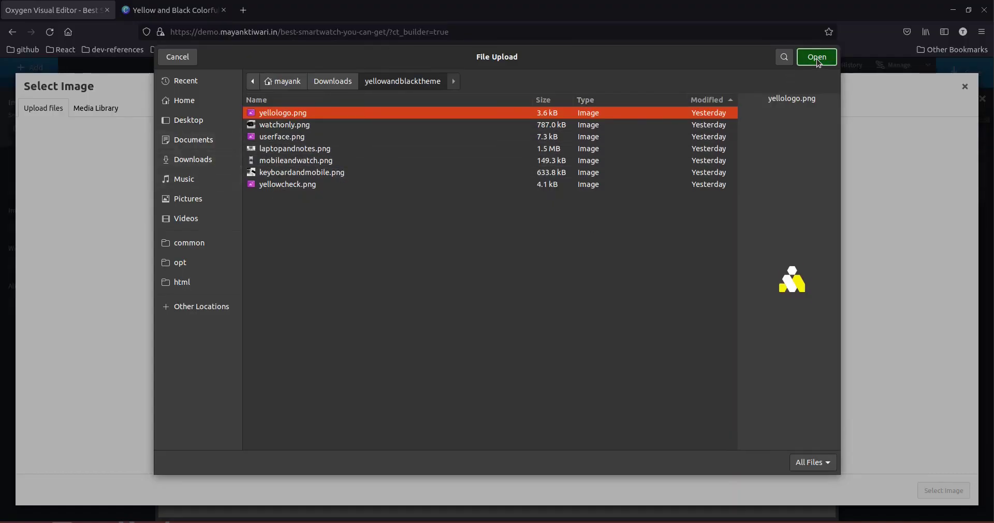
left_click(816, 58)
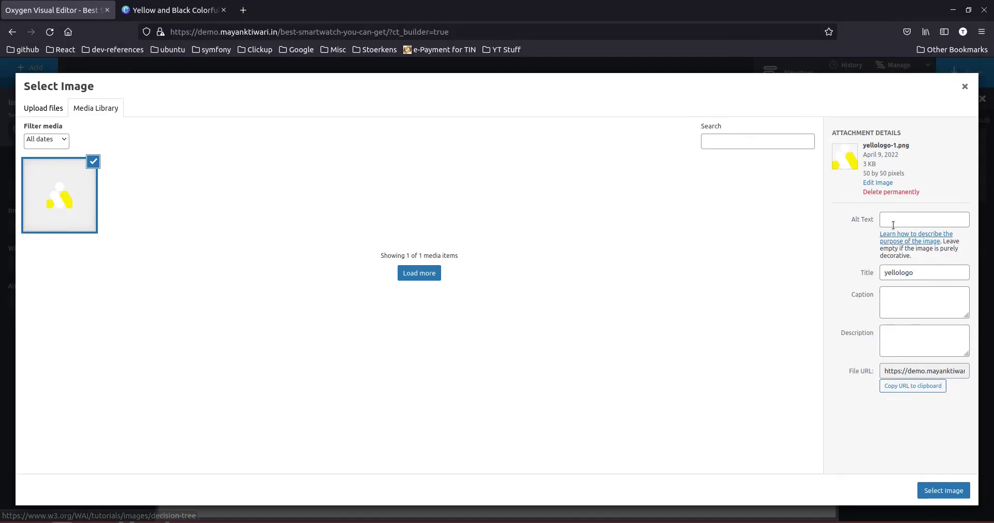
left_click(950, 492)
left_click(549, 167)
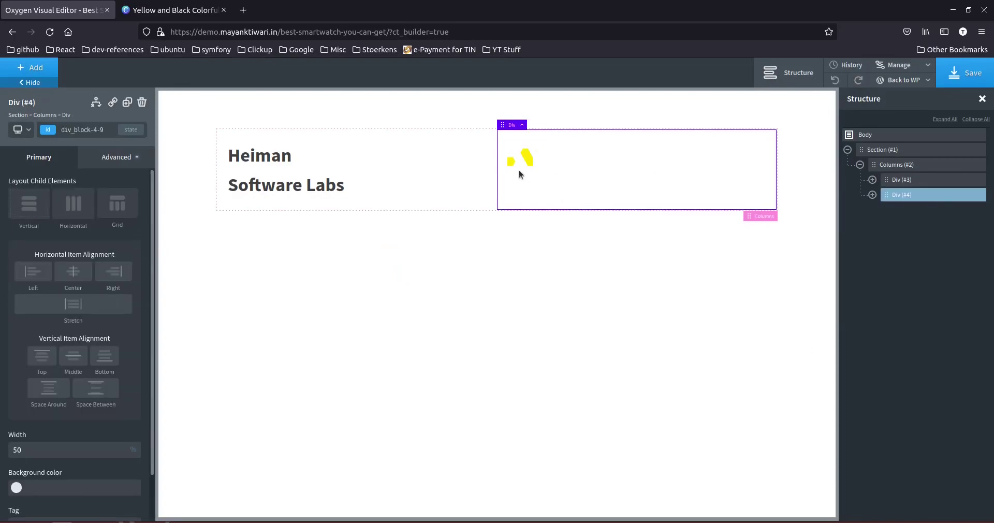
Compare with the Canva header and set the section's background color to 000000.
left_click(171, 10)
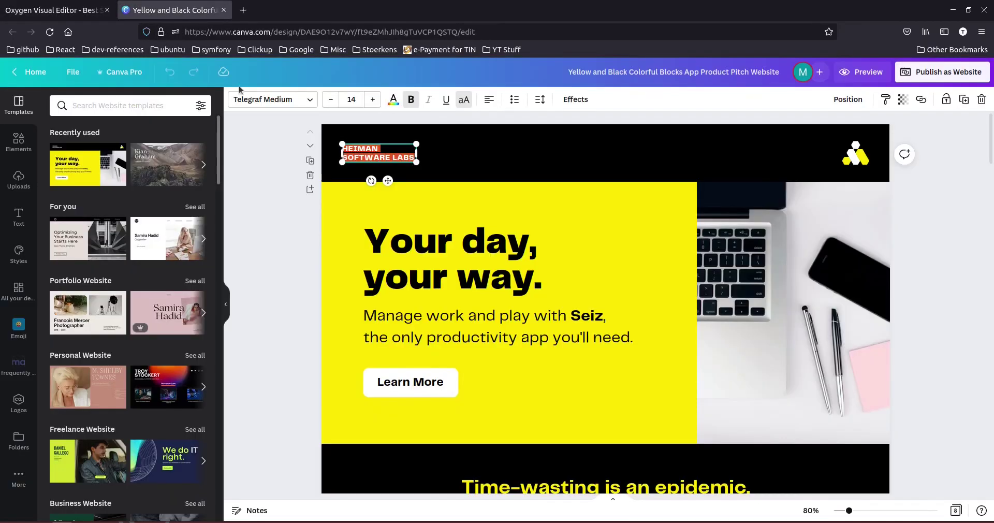
left_click(93, 10)
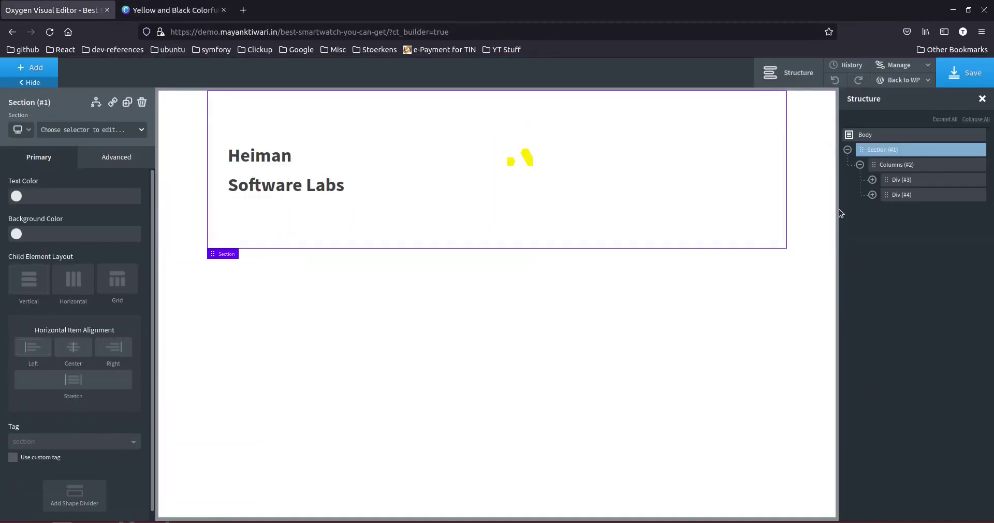
left_click(15, 234)
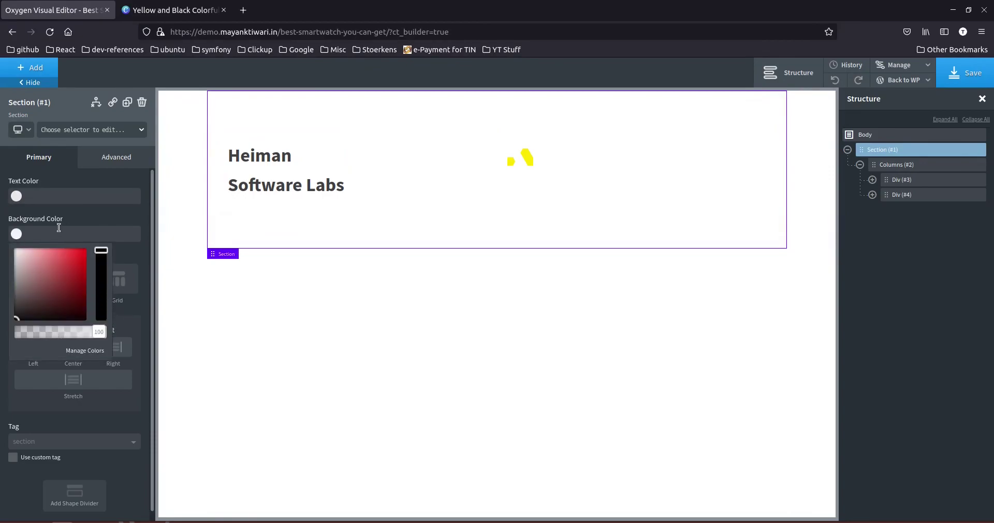
left_click(42, 234)
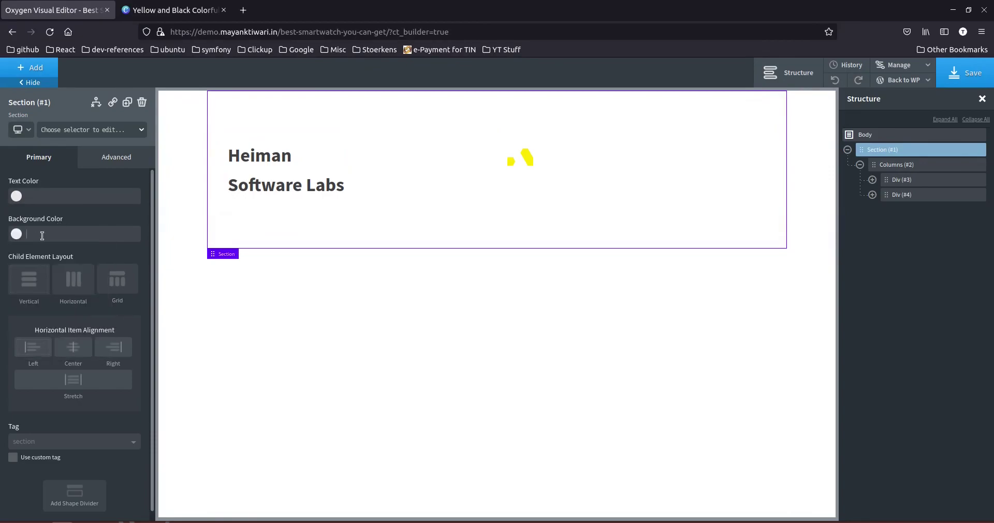
type("000000")
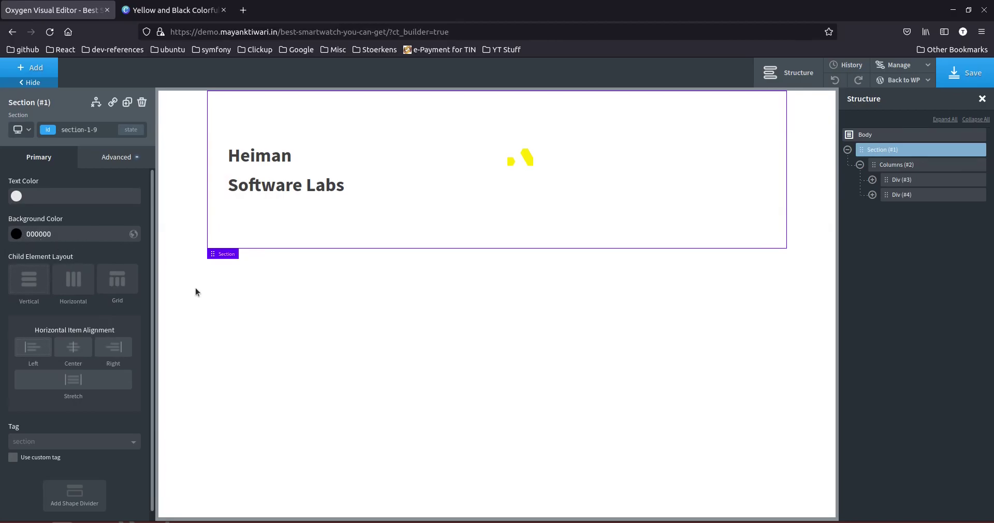
Check the title in the Canva header and set the "Heiman Software Labs" heading's text color to #ffffff.
left_click(290, 180)
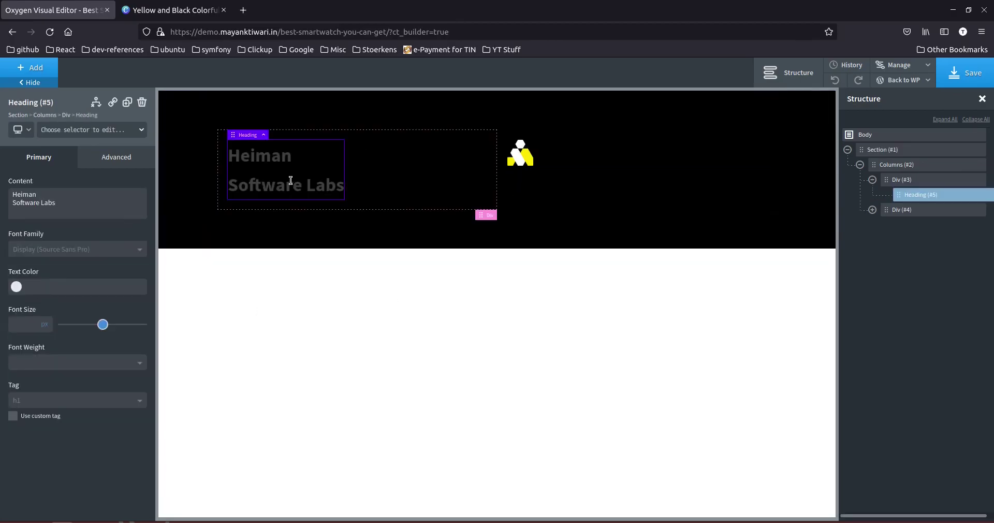
left_click(171, 11)
left_click(62, 11)
double_click(253, 175)
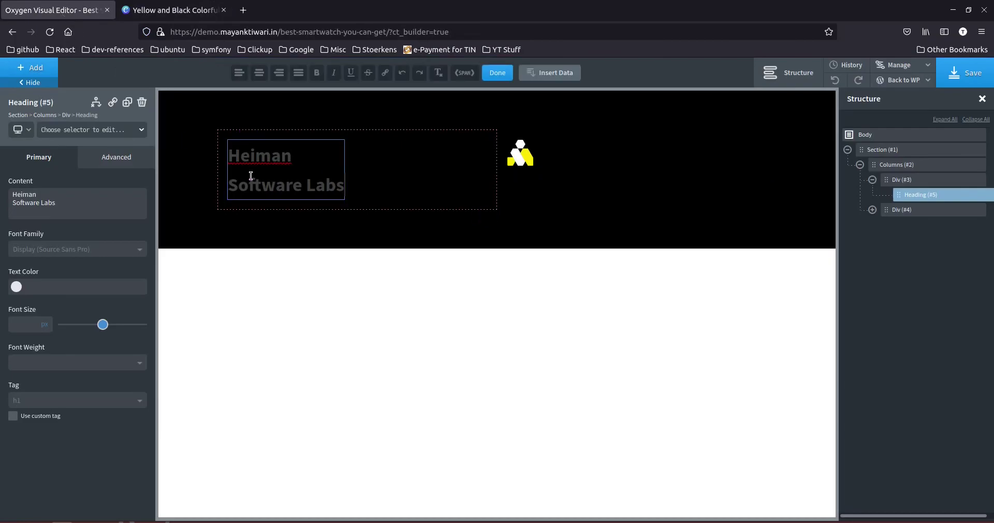
triple_click(285, 182)
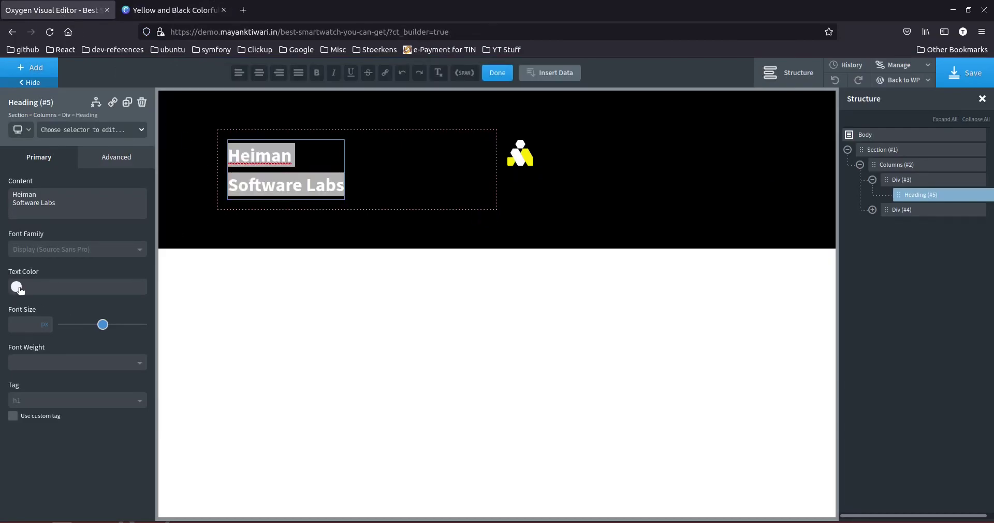
left_click(16, 286)
left_click_drag(22, 311, 2, 295)
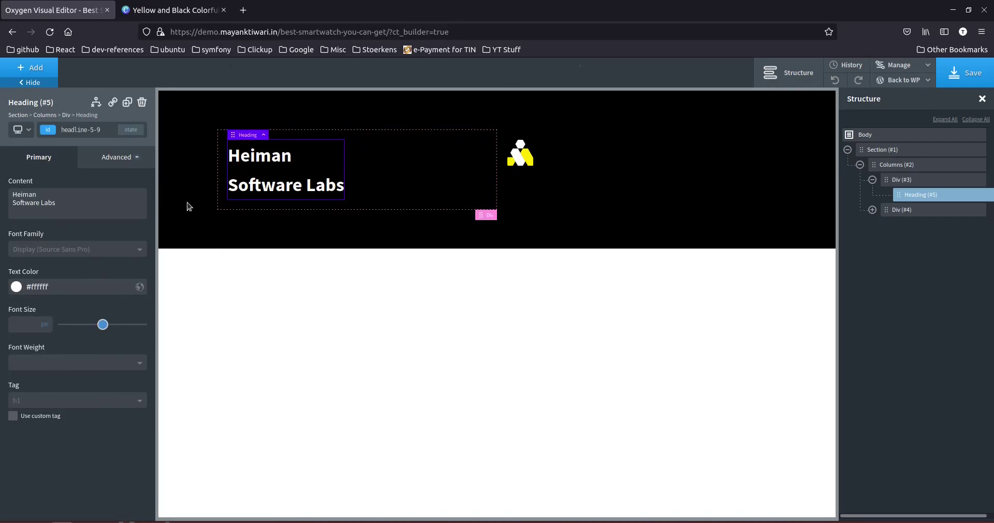
Look up the header title's font size in Canva and set the Oxygen heading's font size to 14 px.
left_click(176, 10)
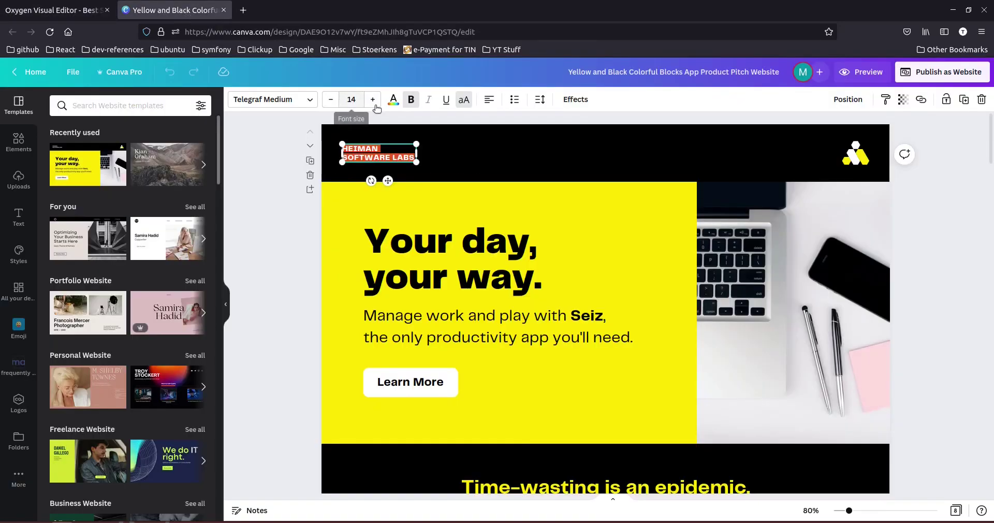
left_click(381, 154)
left_click(71, 15)
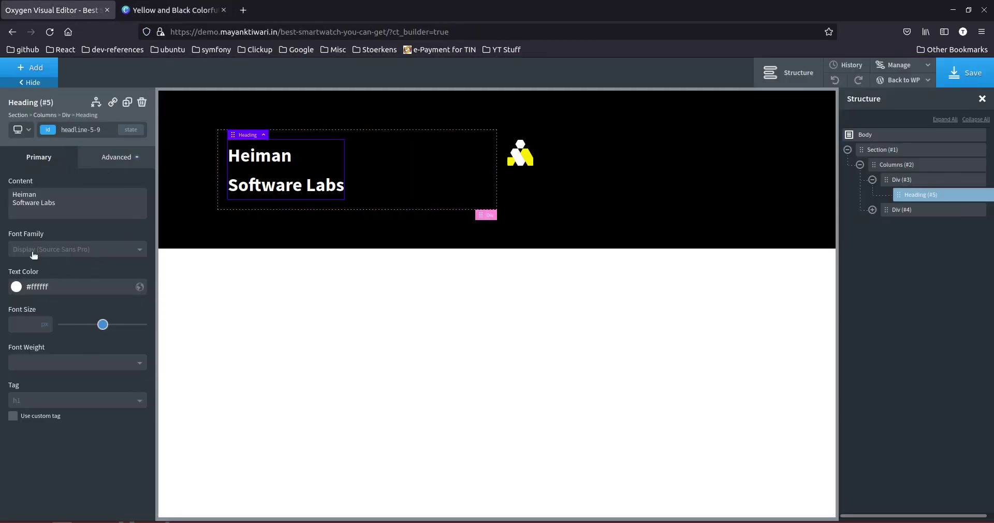
left_click(25, 324)
type("14")
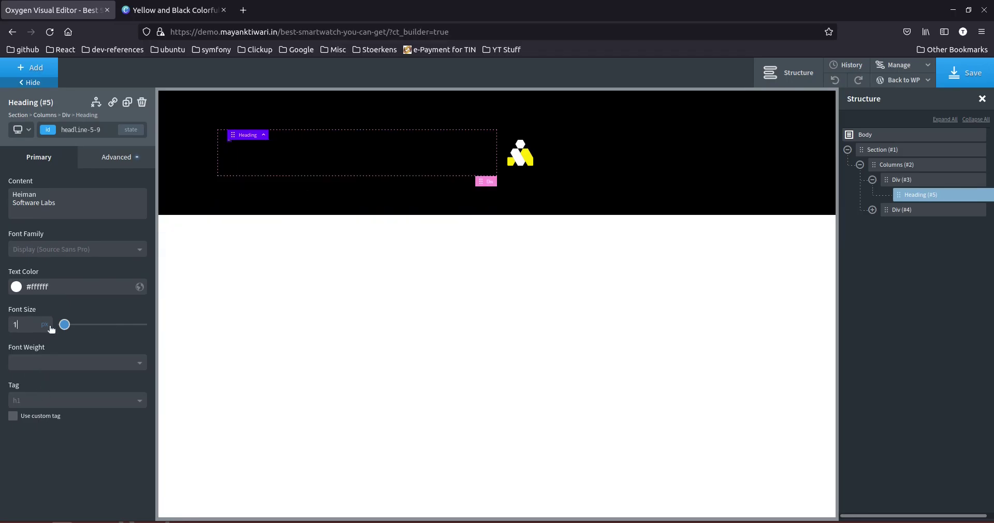
left_click(553, 153)
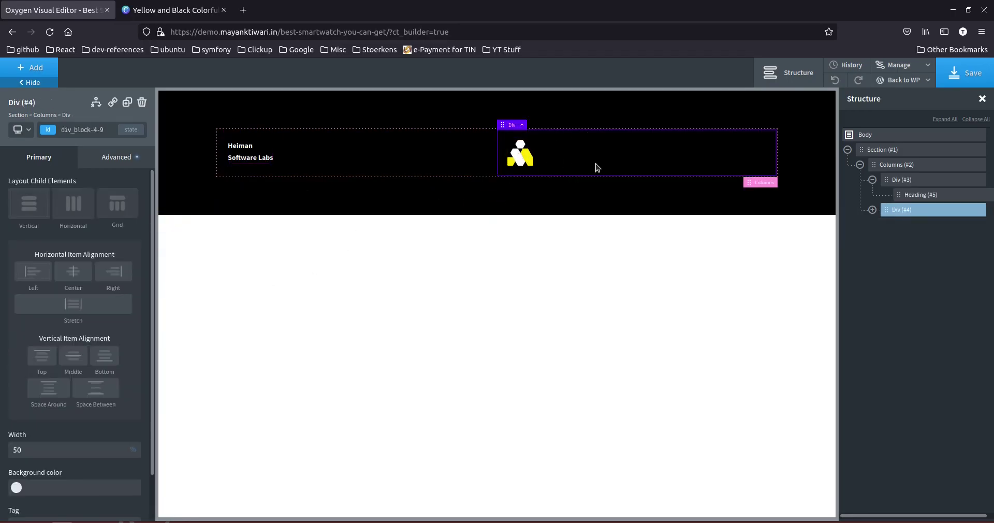
Compare with the Canva header and align the logo in the header's second column to the right.
left_click(181, 8)
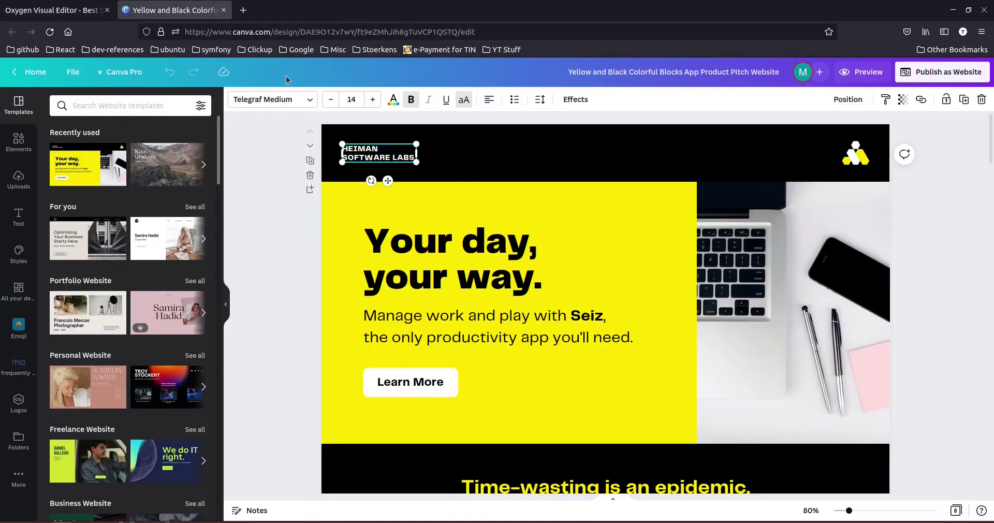
left_click(78, 10)
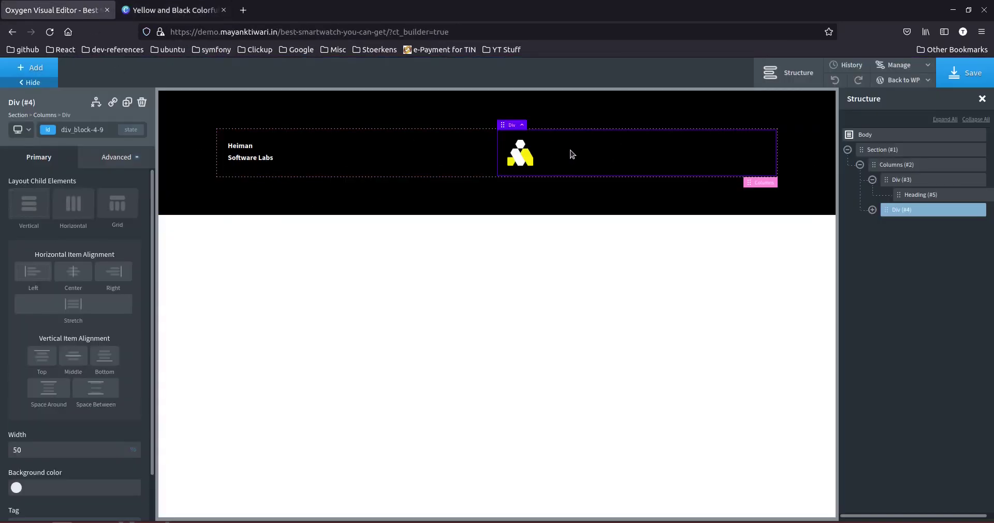
left_click(117, 276)
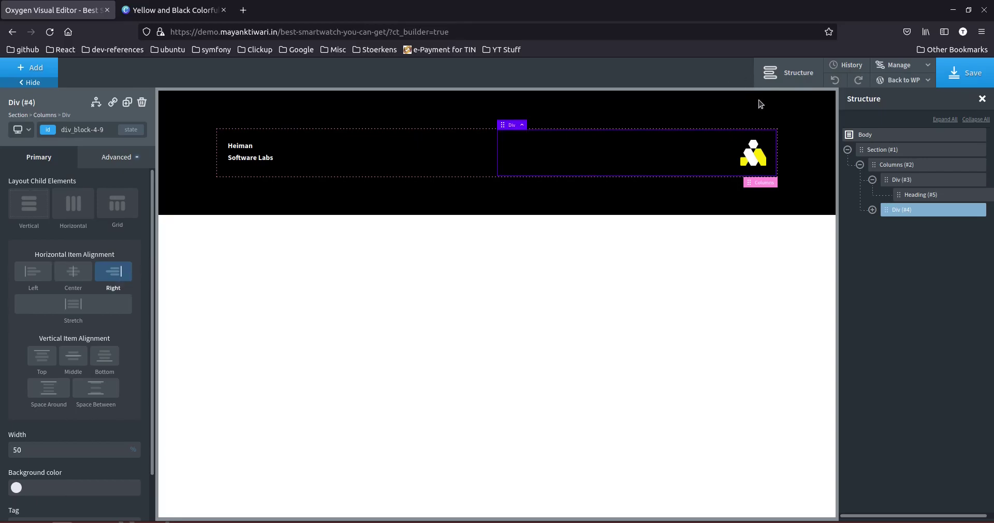
Reduce the header section's top and bottom padding to 0 px.
left_click(193, 169)
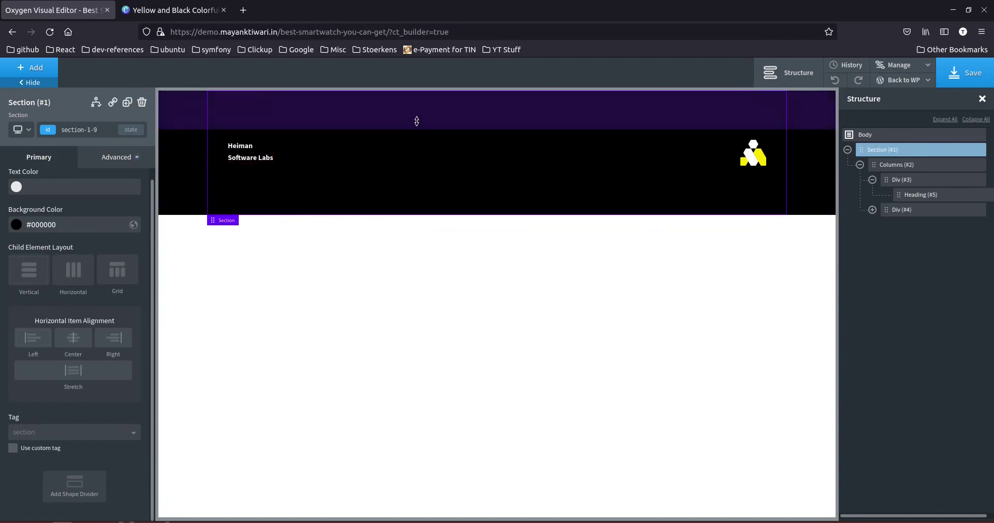
left_click_drag(433, 121, 431, 72)
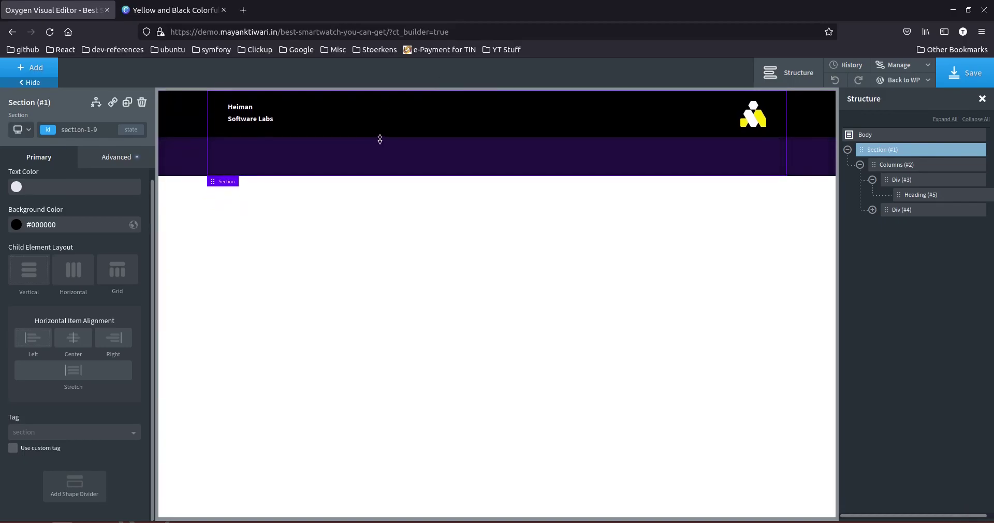
left_click(332, 133)
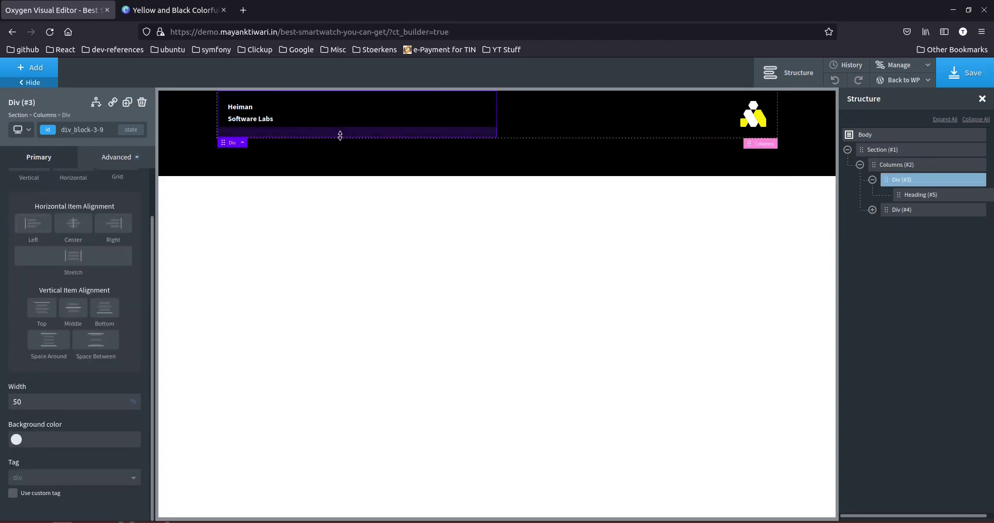
left_click(345, 152)
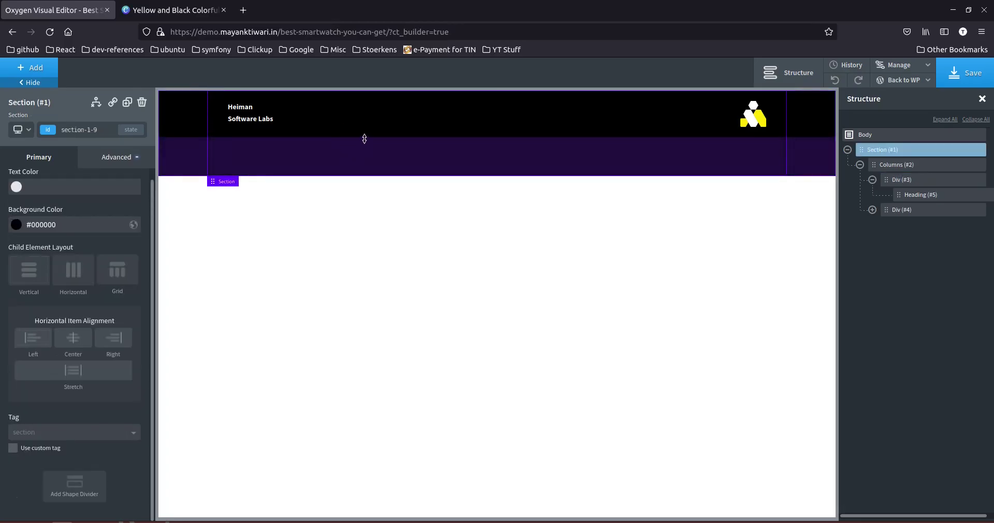
left_click_drag(368, 174, 373, 130)
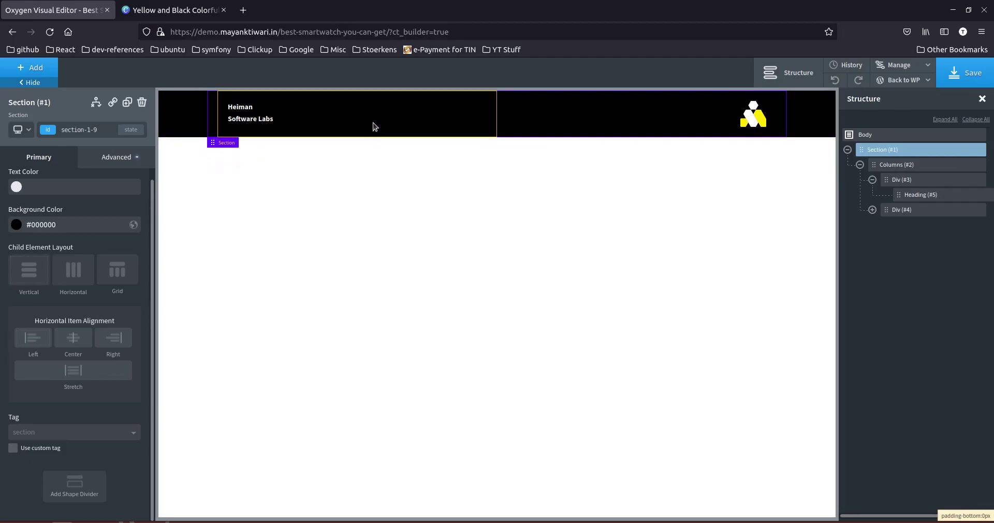
Examine the size and spacing of the header's columns and compare the header with the Canva design.
left_click(304, 119)
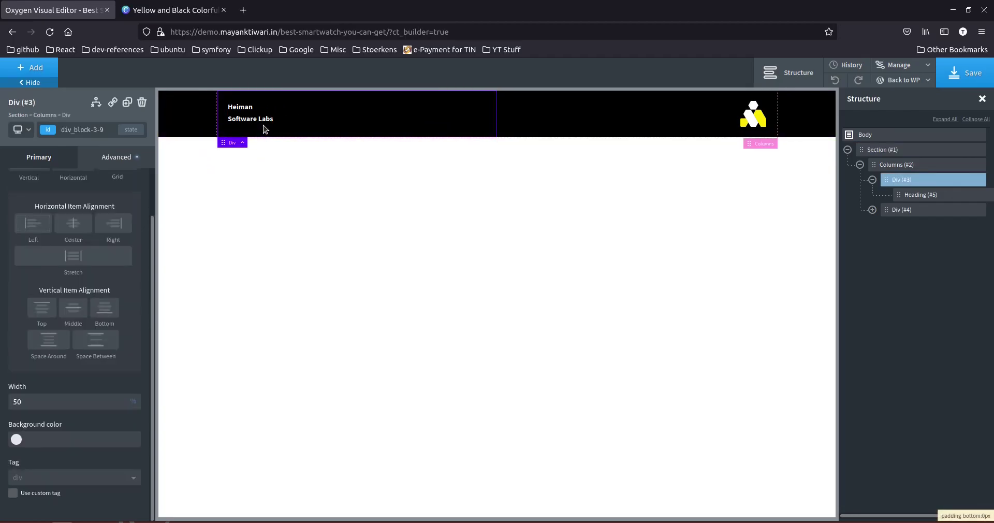
left_click(116, 162)
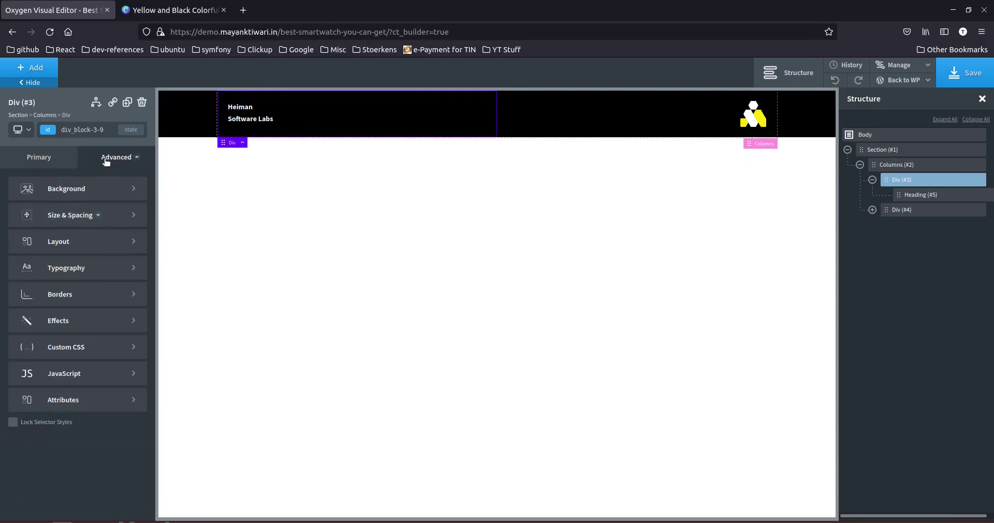
left_click(60, 216)
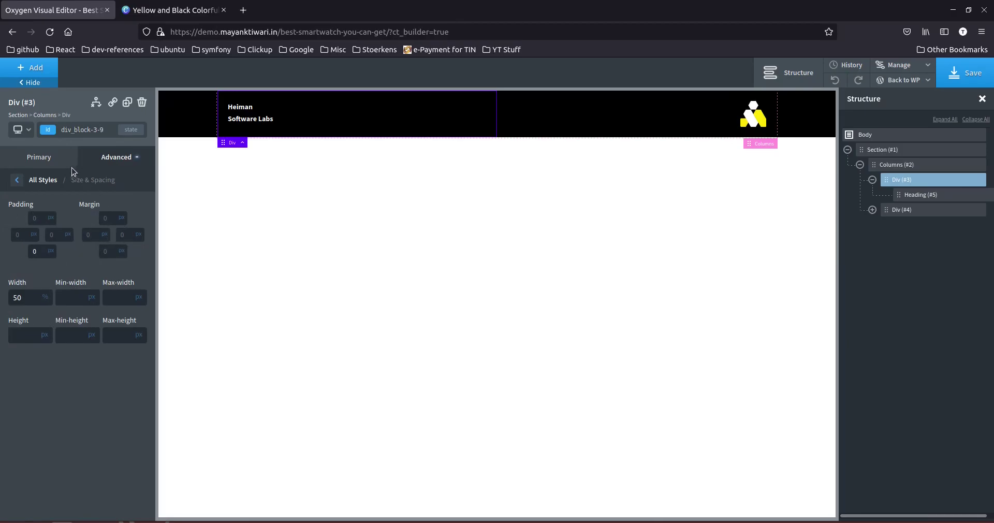
left_click(673, 117)
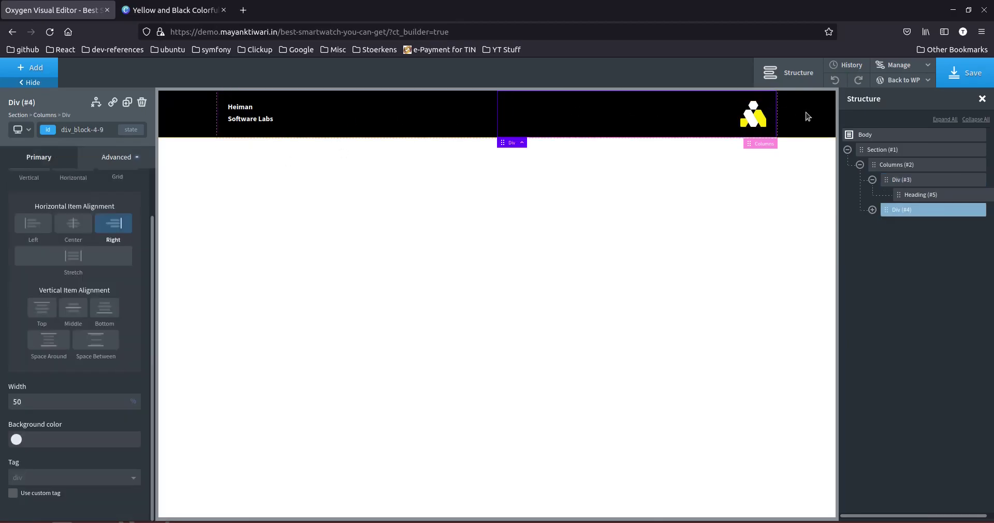
left_click(812, 116)
left_click(171, 10)
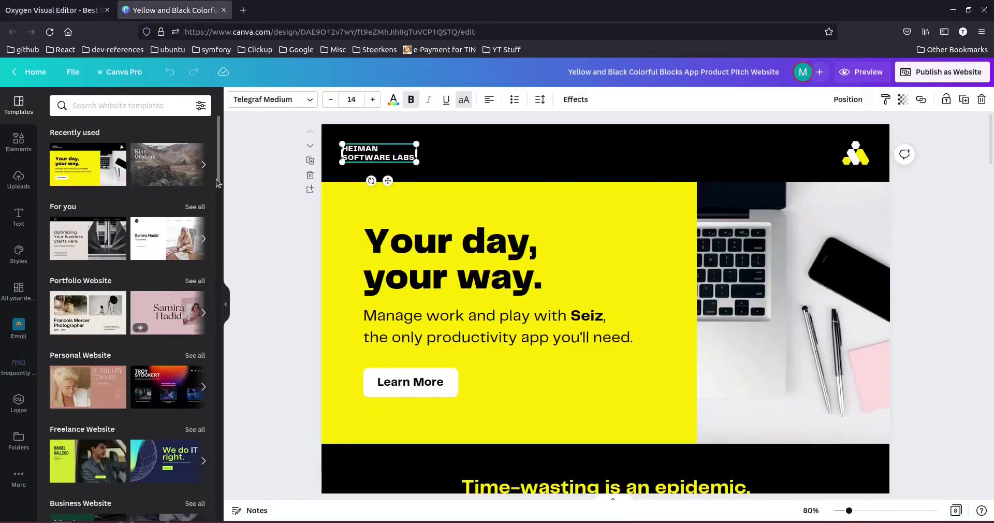
left_click(353, 202)
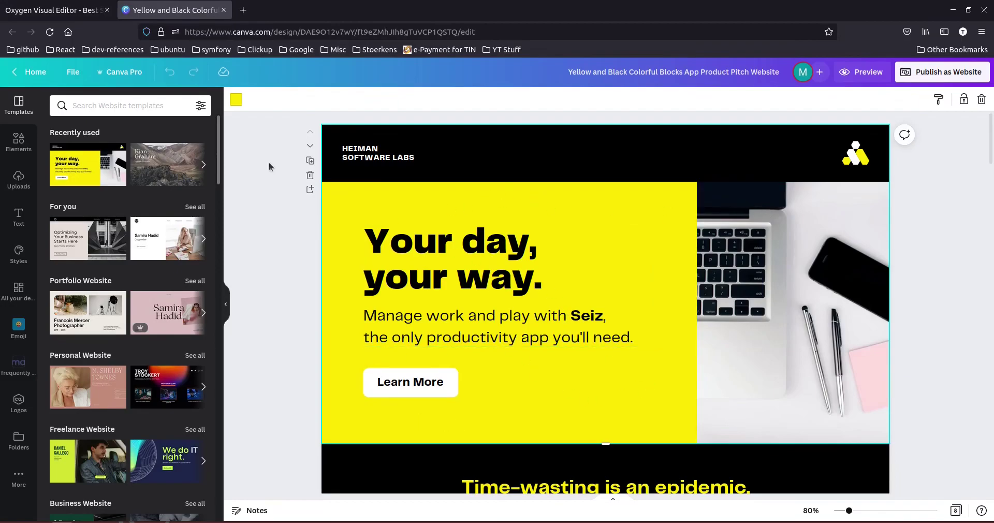
left_click(29, 10)
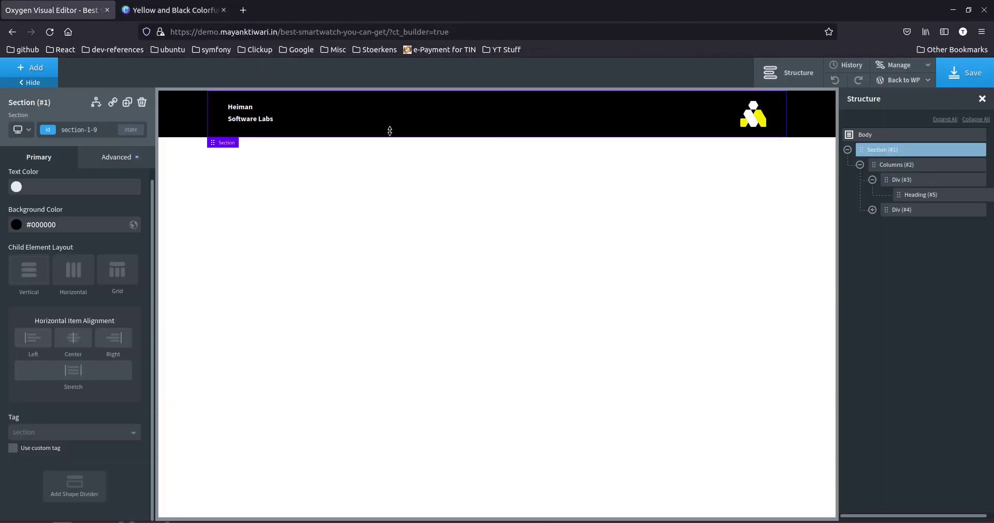
Collapse the header section in the page structure and add a new section to the body below it.
left_click(26, 64)
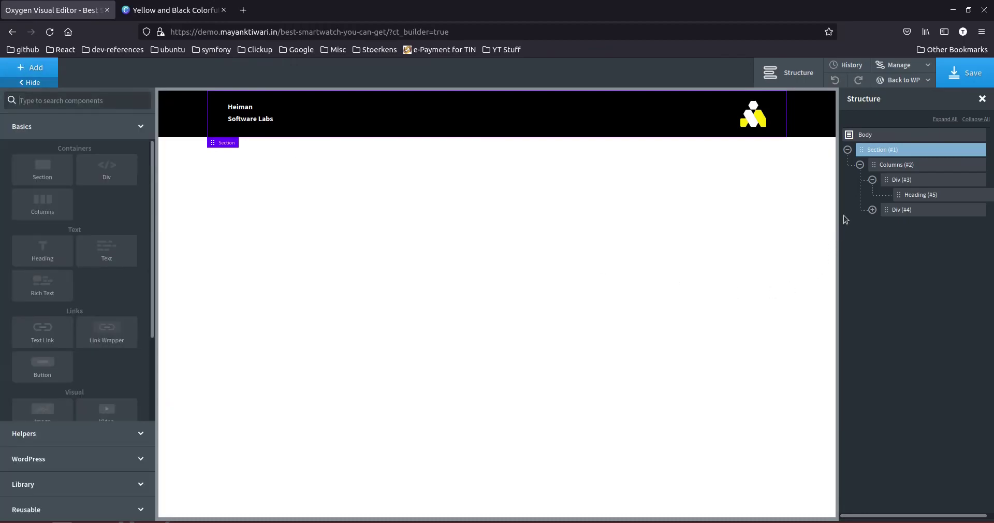
left_click(860, 164)
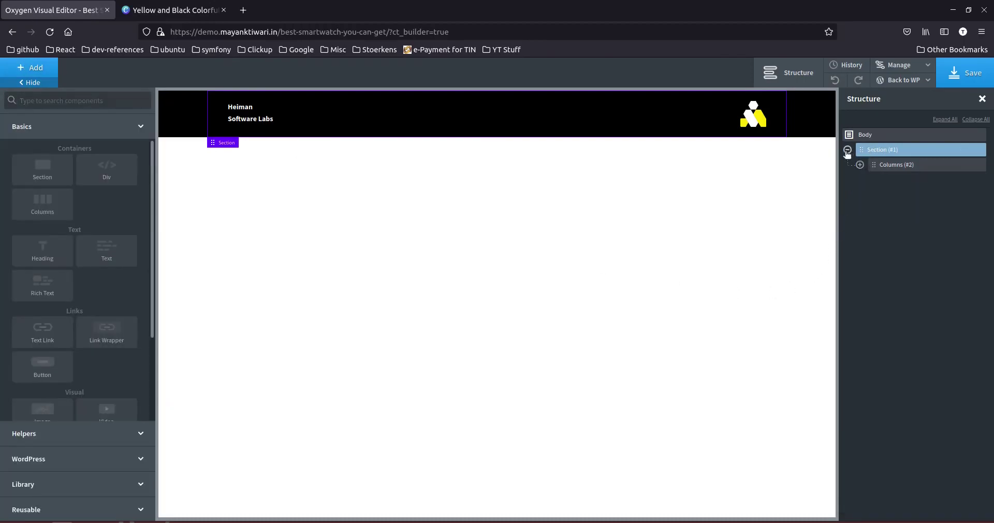
left_click(847, 151)
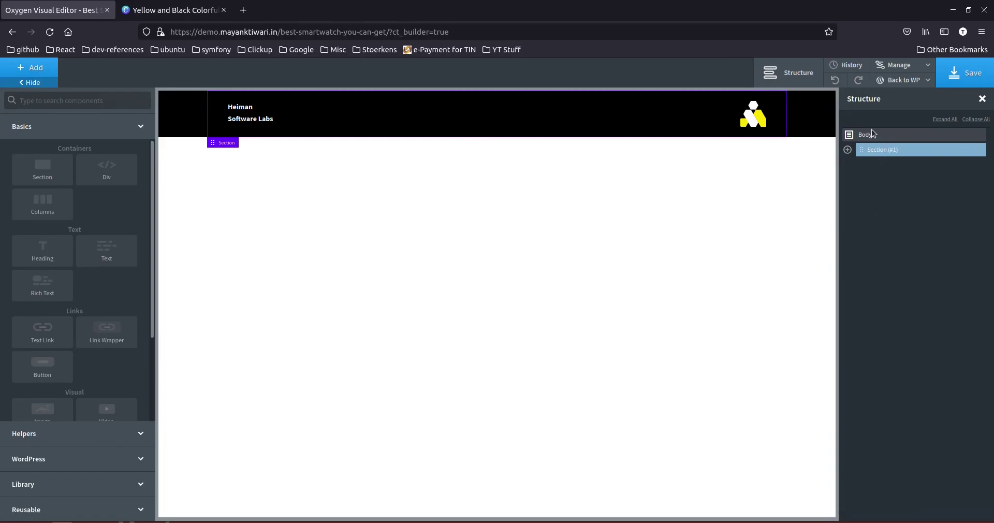
left_click(866, 135)
left_click(27, 69)
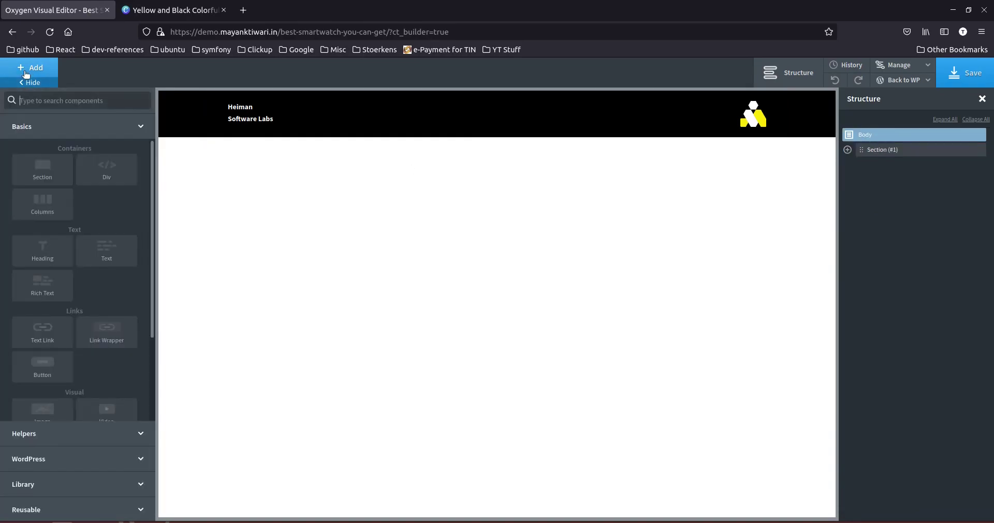
left_click(30, 168)
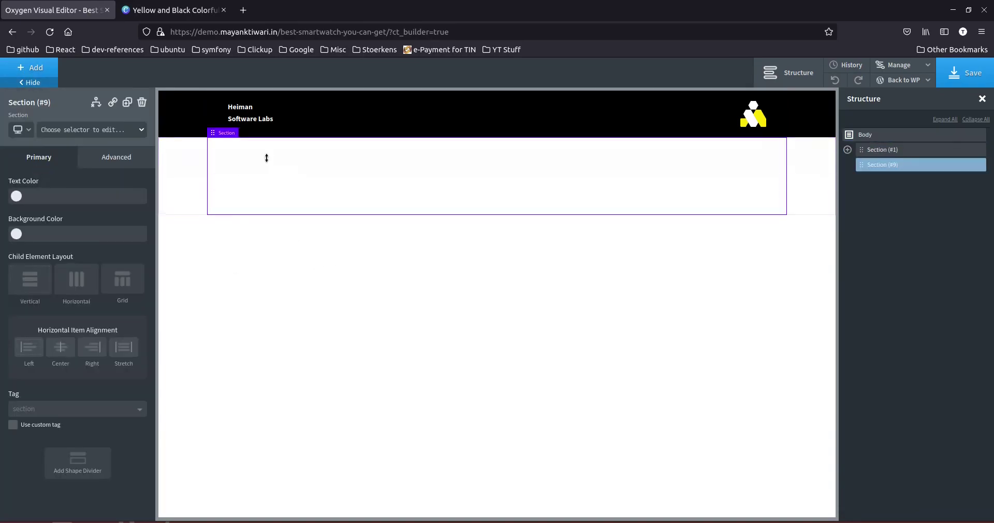
Insert a columns element with the 60 40 layout into the new section.
left_click(30, 68)
left_click(42, 204)
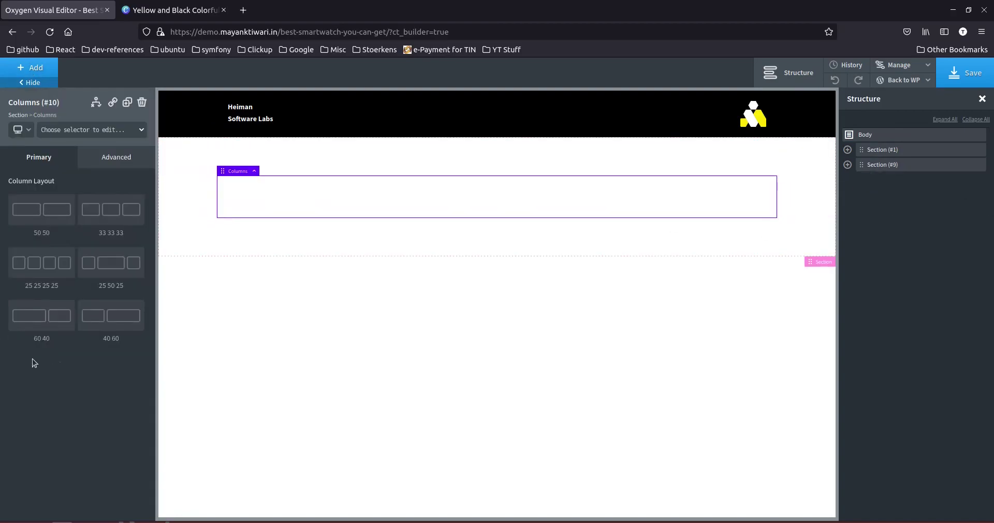
left_click(46, 321)
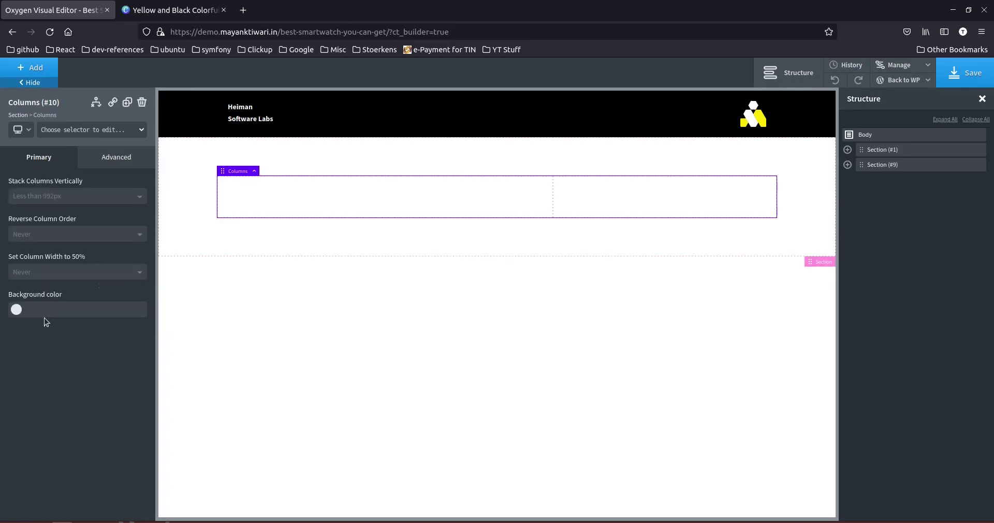
Set the width of the first column in the new section to 70%.
left_click(544, 196)
mouse_move(569, 199)
left_mouse_down()
mouse_move(584, 200)
mouse_move(552, 200)
left_mouse_up()
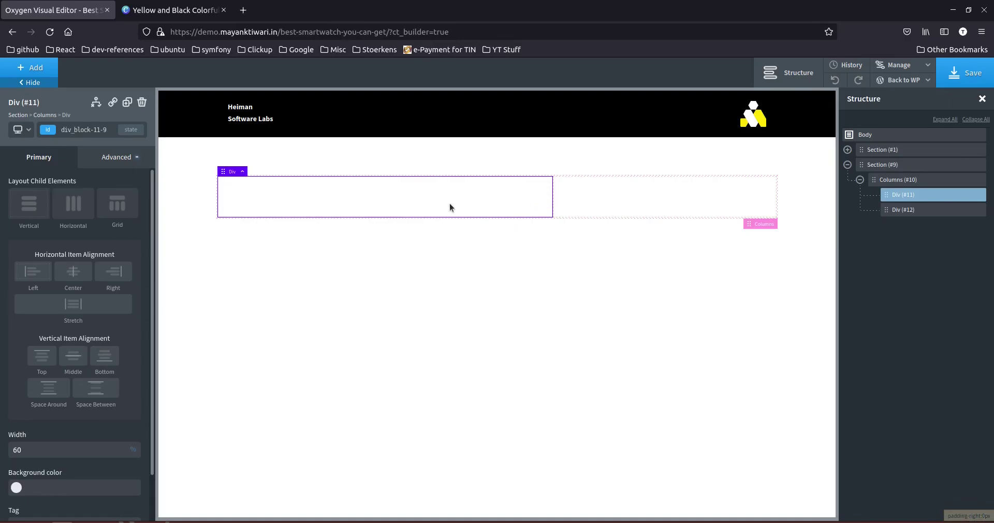
double_click(24, 449)
type("70")
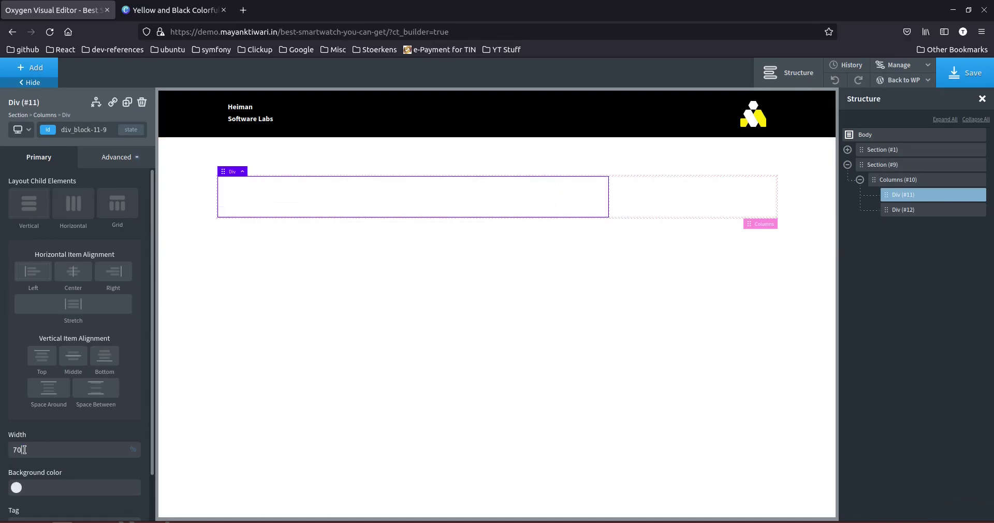
left_click(677, 203)
left_click(516, 202)
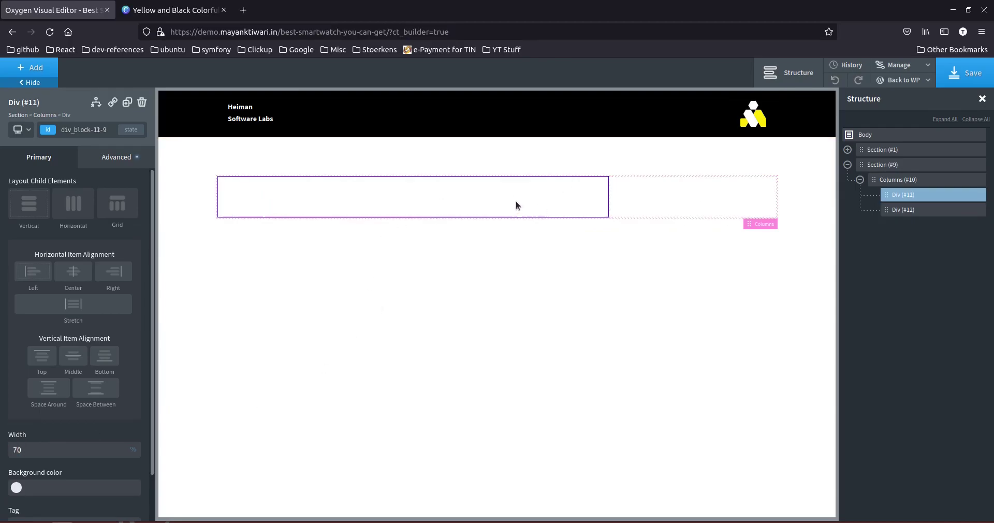
Set the background color of the section below the header to #fee600.
left_click(185, 199)
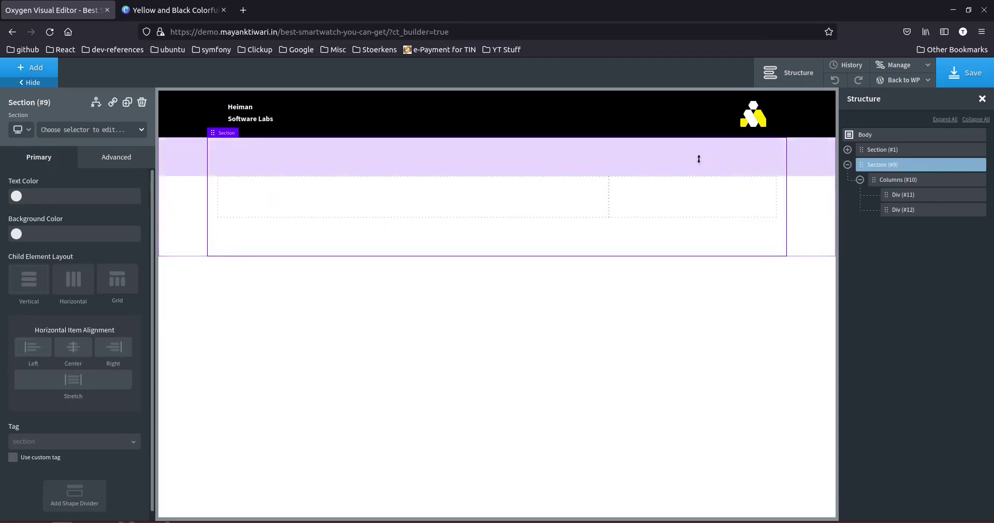
left_click(16, 234)
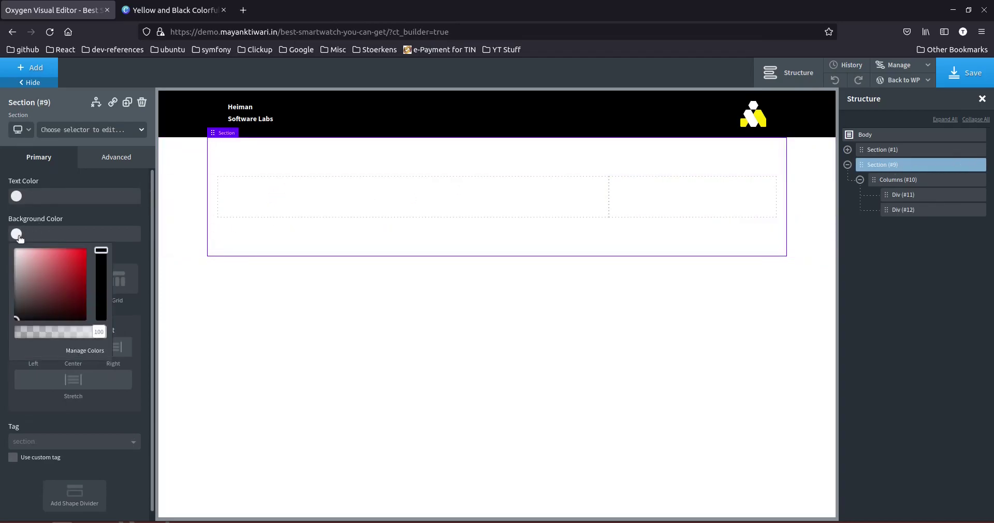
left_click(47, 227)
type("#fee600")
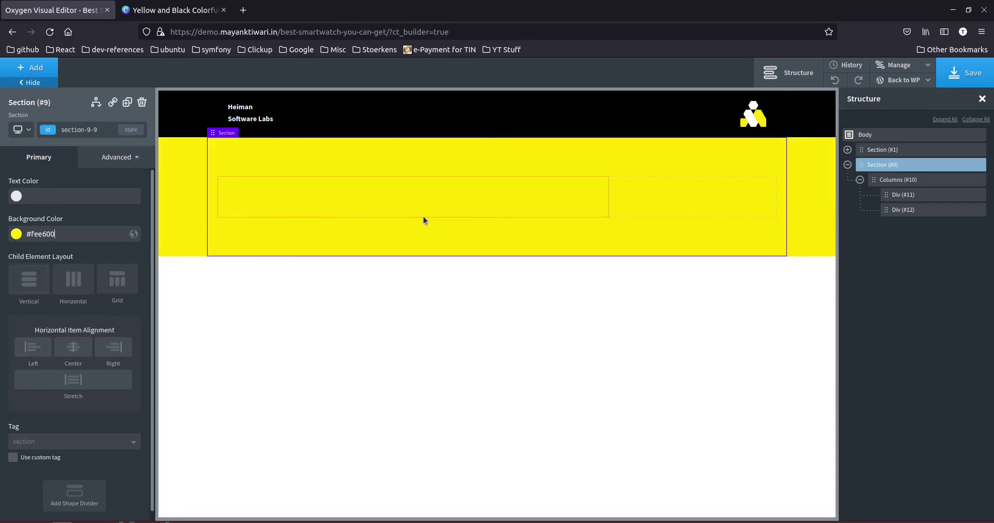
Check the photo's placement in the Canva hero block and add an image element to the yellow section's second column.
left_click(173, 15)
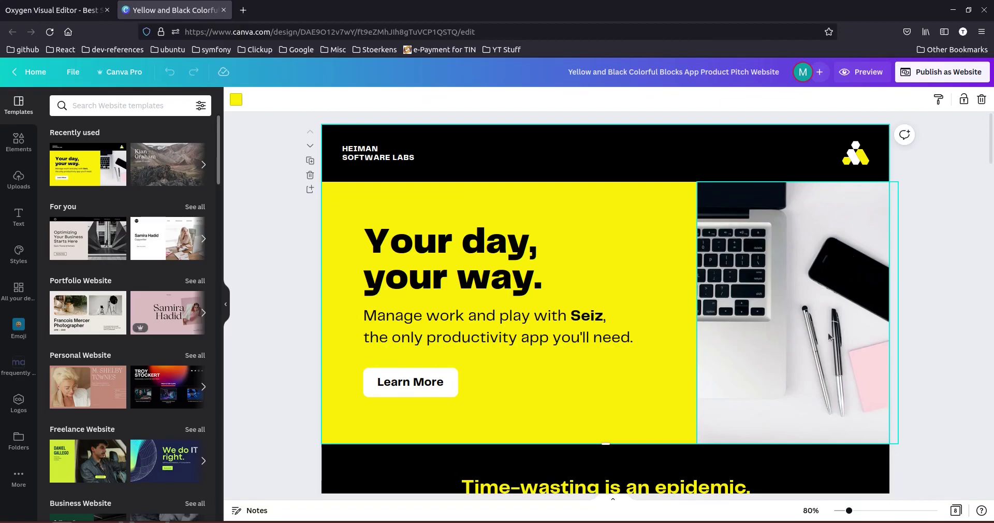
left_click(56, 10)
left_click(32, 68)
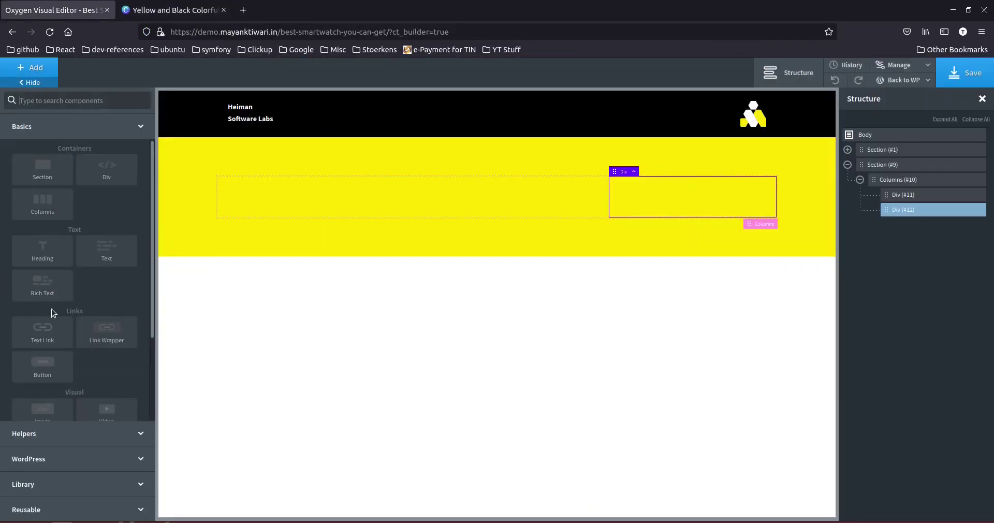
scroll(47, 331, "down", 4)
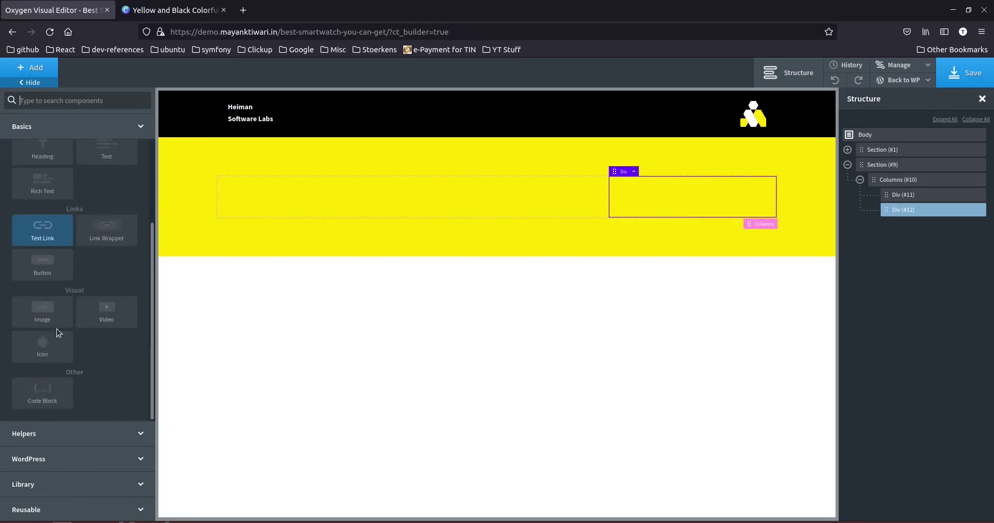
left_click(52, 313)
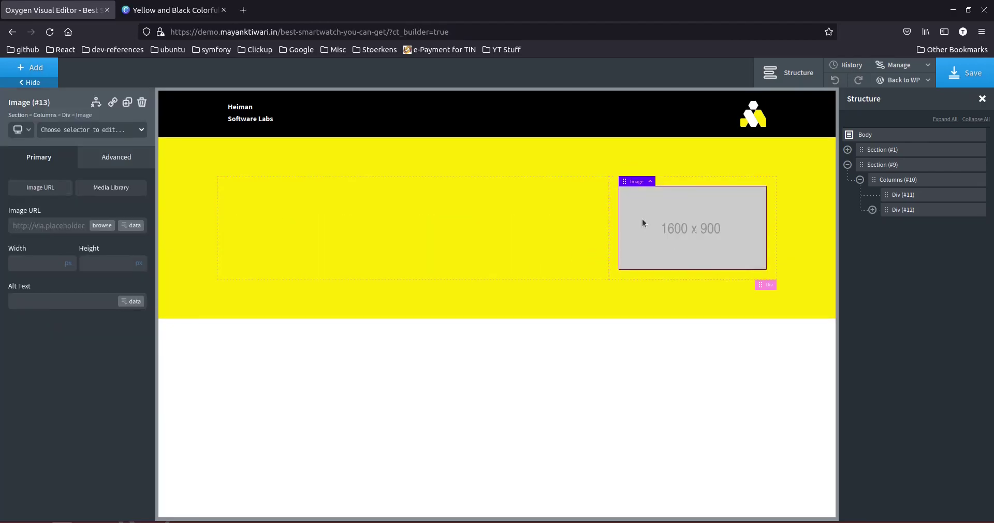
Upload the laptop and phone photo from the computer and use it as the image in the yellow section's second column.
left_click(103, 226)
left_click(44, 108)
left_click(498, 275)
left_click(288, 149)
left_click(290, 173)
left_click(818, 57)
left_click(944, 491)
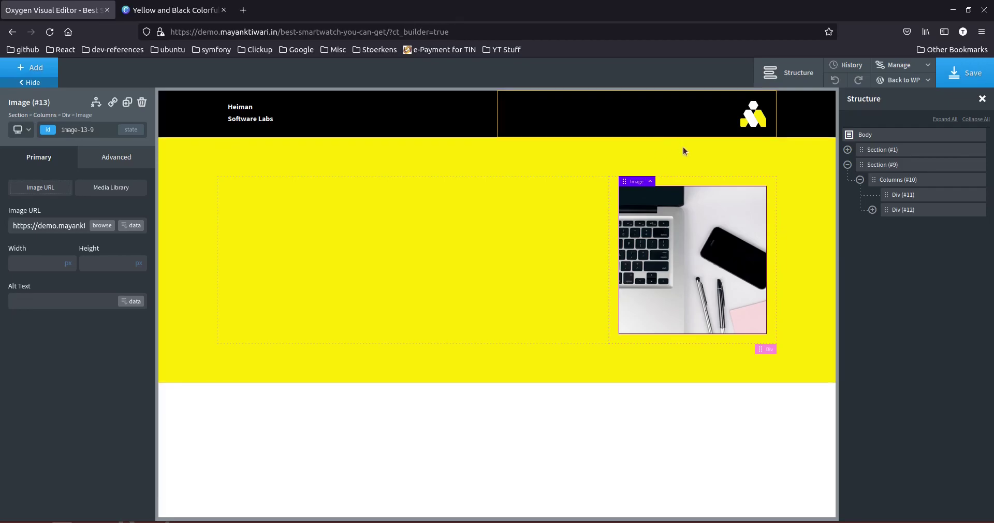
Check the hero block's spacing in the Canva design and reduce the yellow section's top padding to 0 px.
left_click(174, 10)
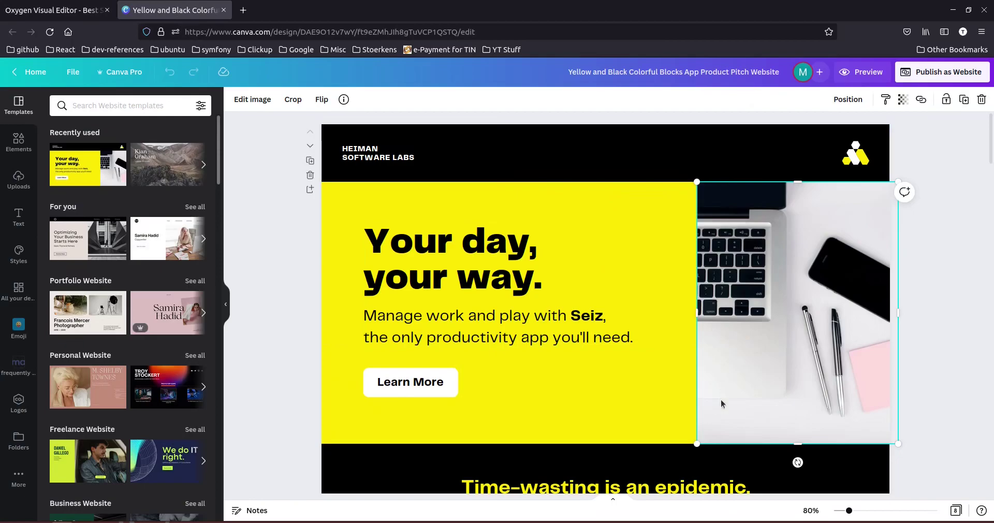
left_click(65, 13)
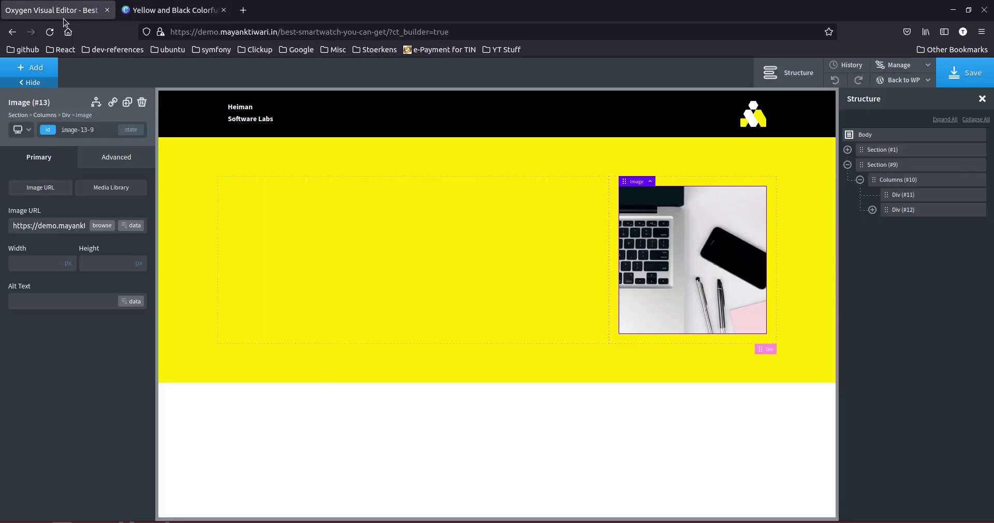
left_click(457, 179)
left_click(466, 150)
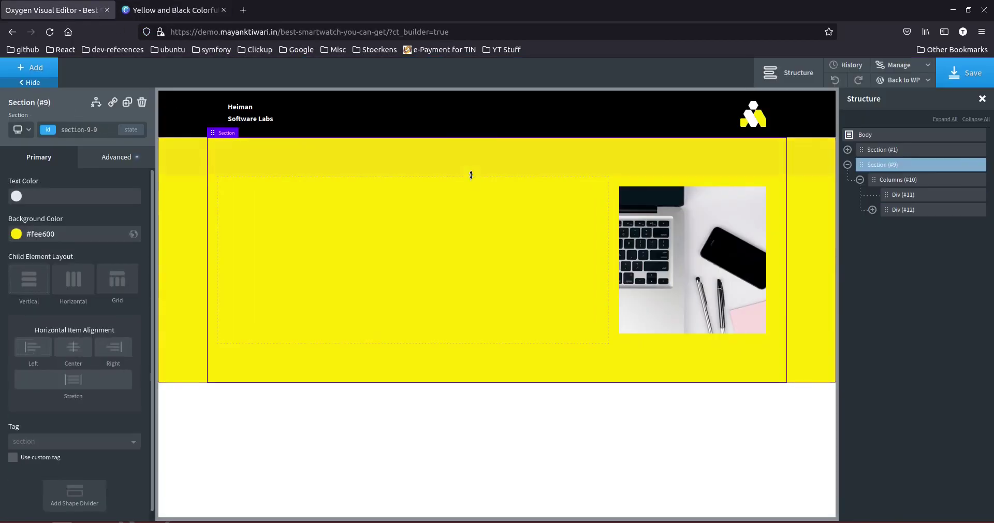
left_click_drag(470, 175, 474, 133)
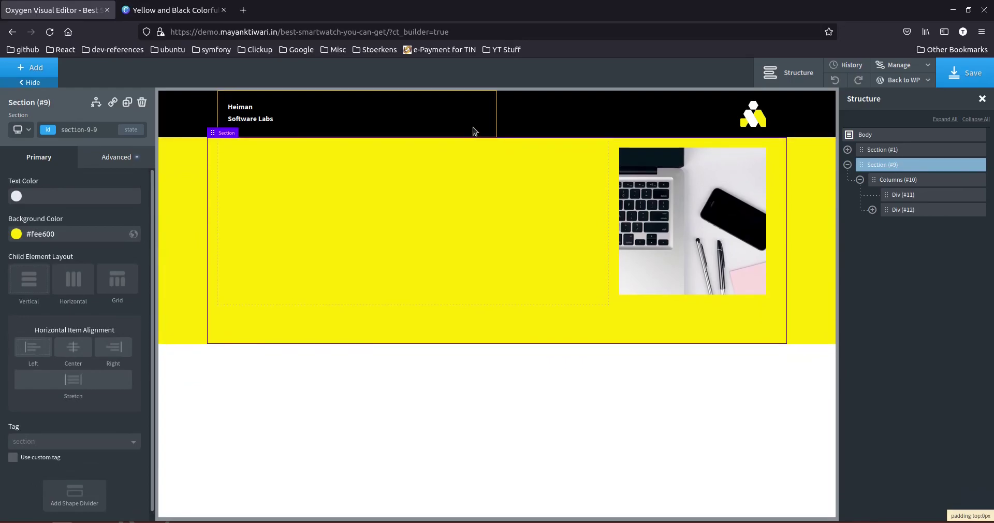
Set the padding and margin of the yellow section's second column to 0 px on all sides.
left_click(250, 161)
left_click(884, 180)
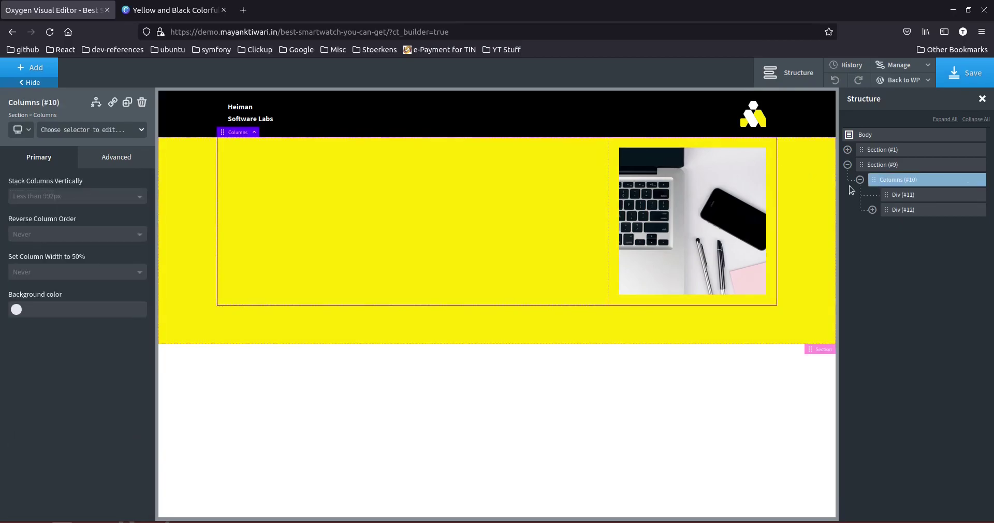
left_click(873, 210)
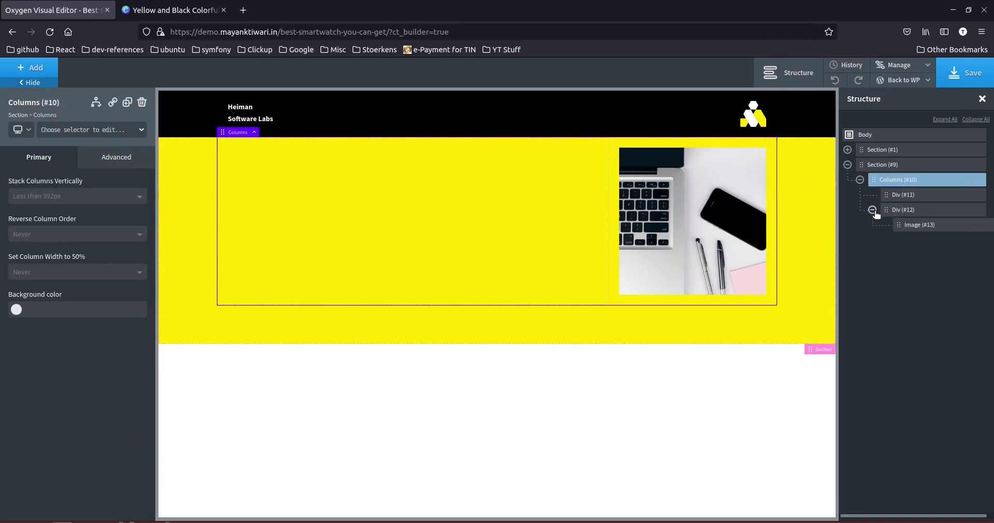
left_click(926, 225)
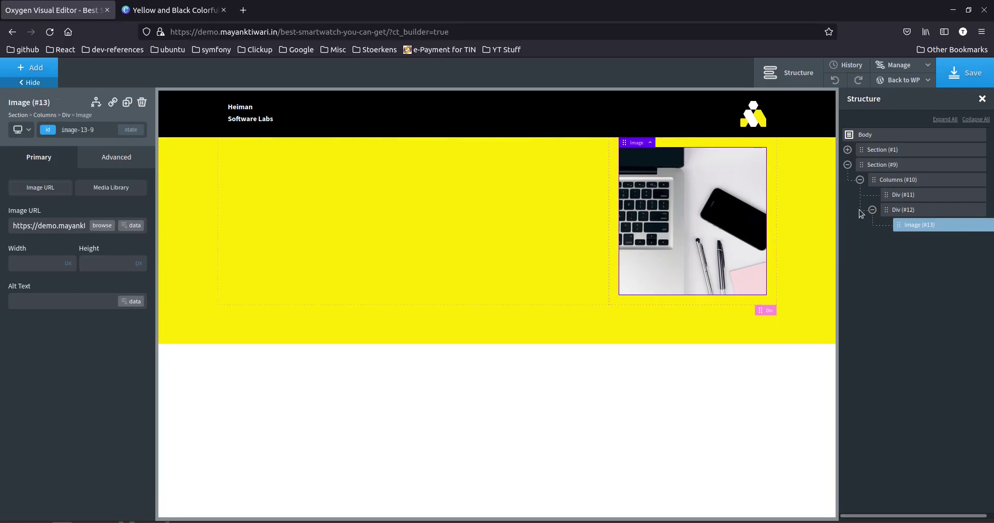
left_click(890, 210)
left_click(116, 157)
left_click(57, 218)
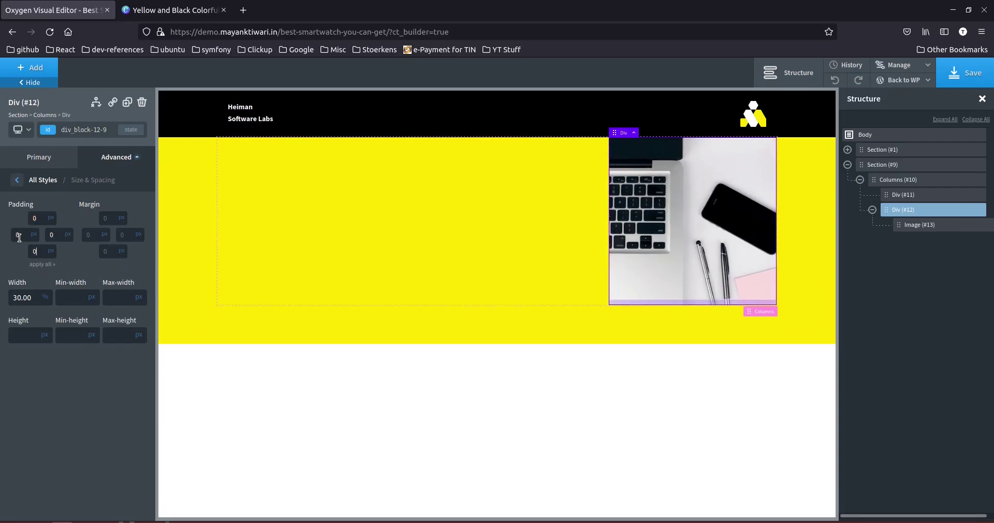
key("Tab")
type("0")
key("Tab")
type("0")
key("Tab")
type("0")
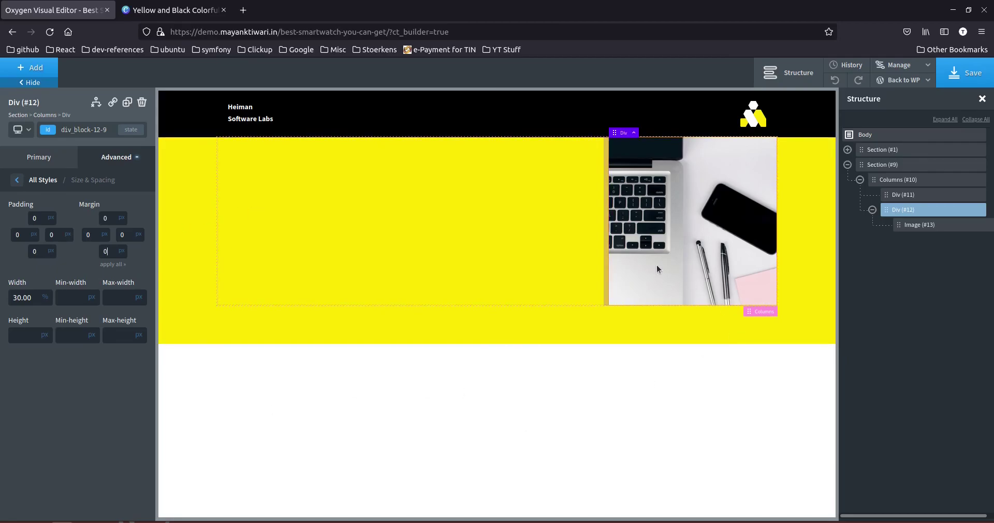
Add a heading element to the yellow section's first column.
left_click(477, 276)
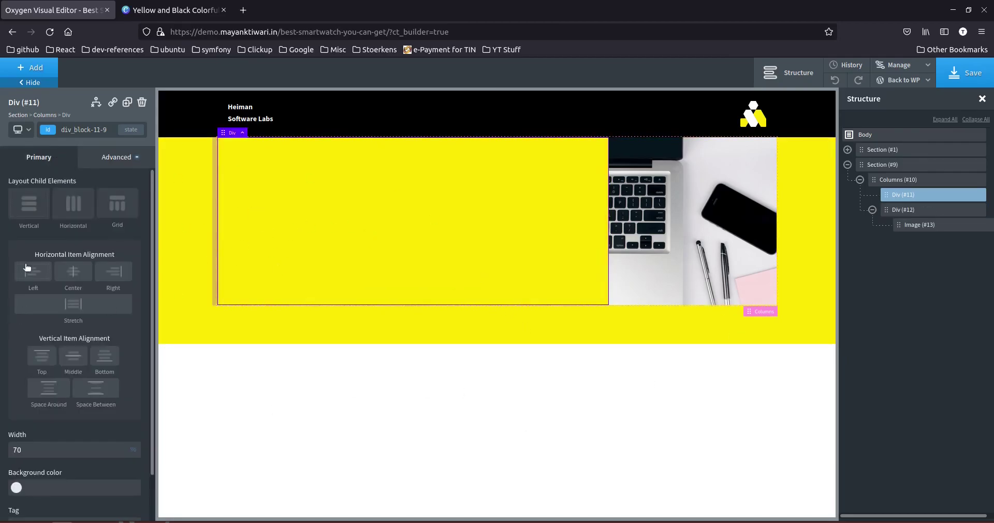
left_click(29, 68)
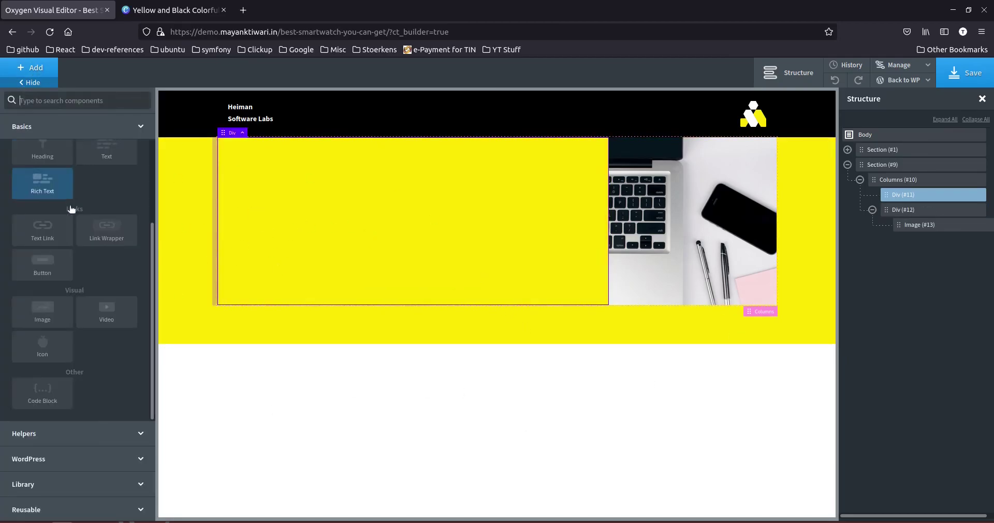
left_click(42, 154)
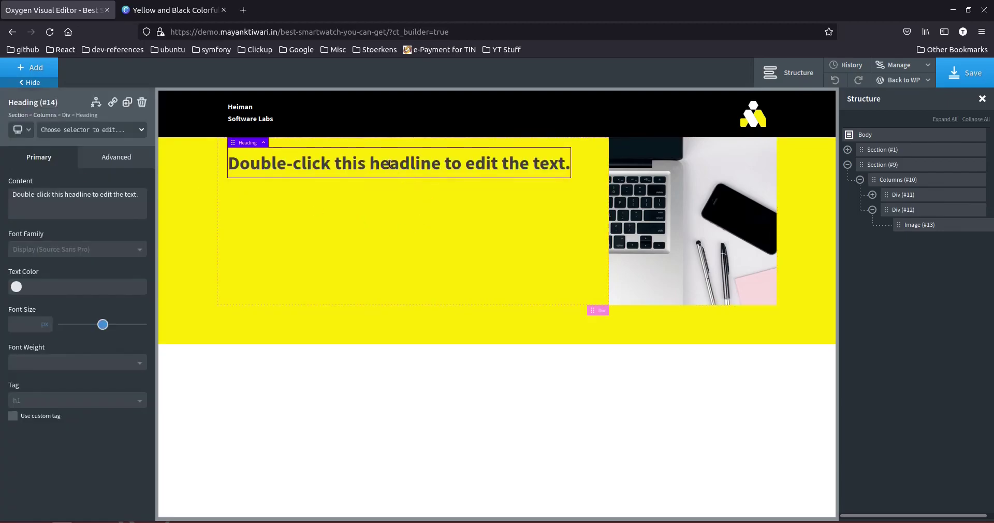
Copy the headline "Your day, your way." from the Canva hero block and replace the new heading's placeholder text with it.
left_click(171, 10)
left_click(466, 256)
double_click(467, 255)
key("ctrl+c")
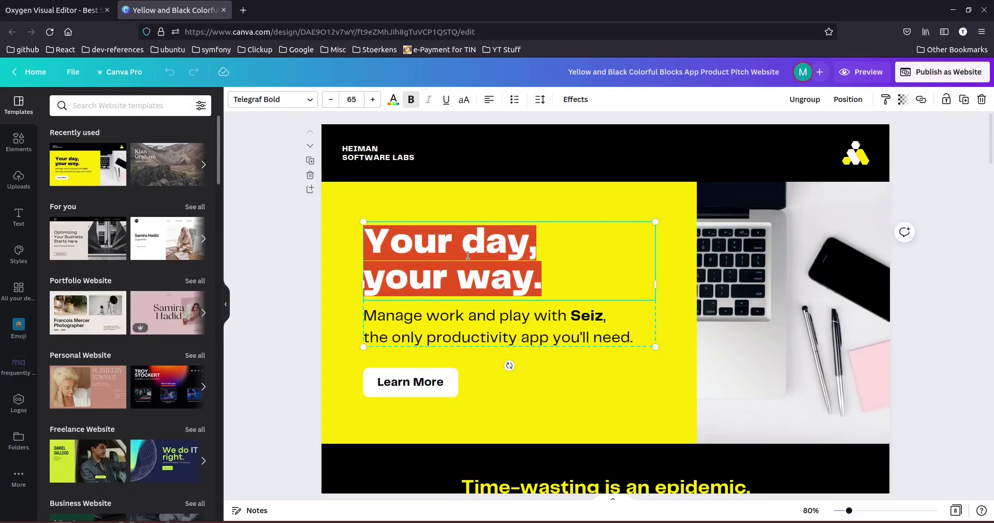
key("ctrl+Page_Up")
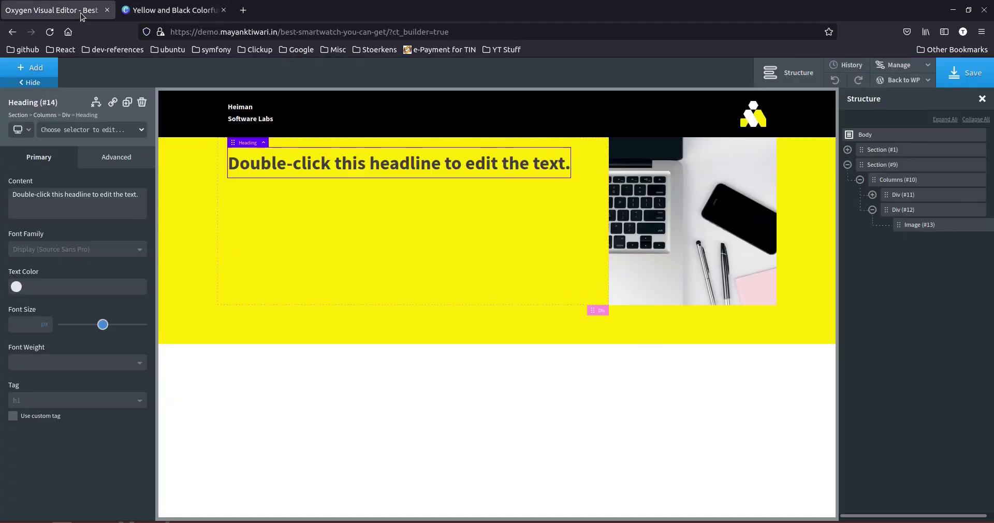
double_click(382, 166)
key("ctrl+a")
key("ctrl+v")
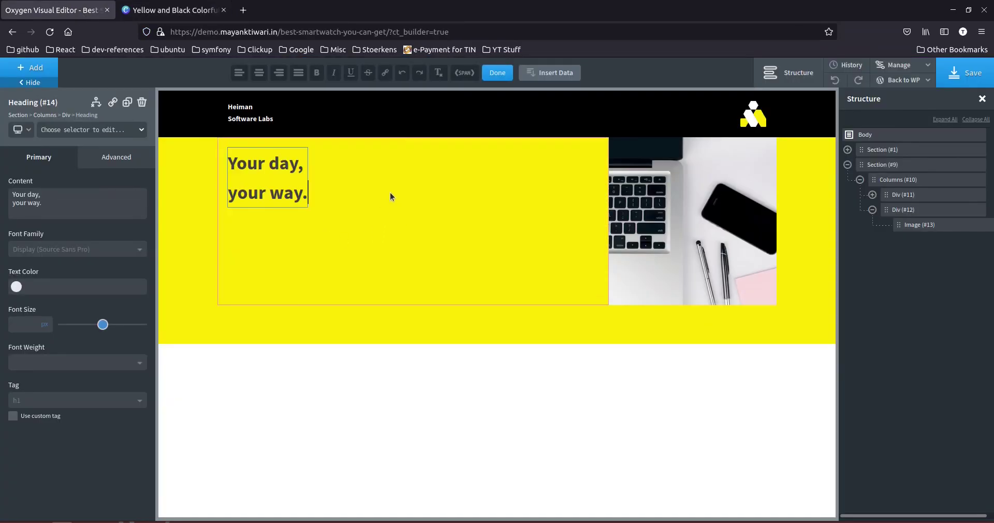
Check the headline's font size in Canva and set the Oxygen heading's font size to 65 px.
left_click(166, 10)
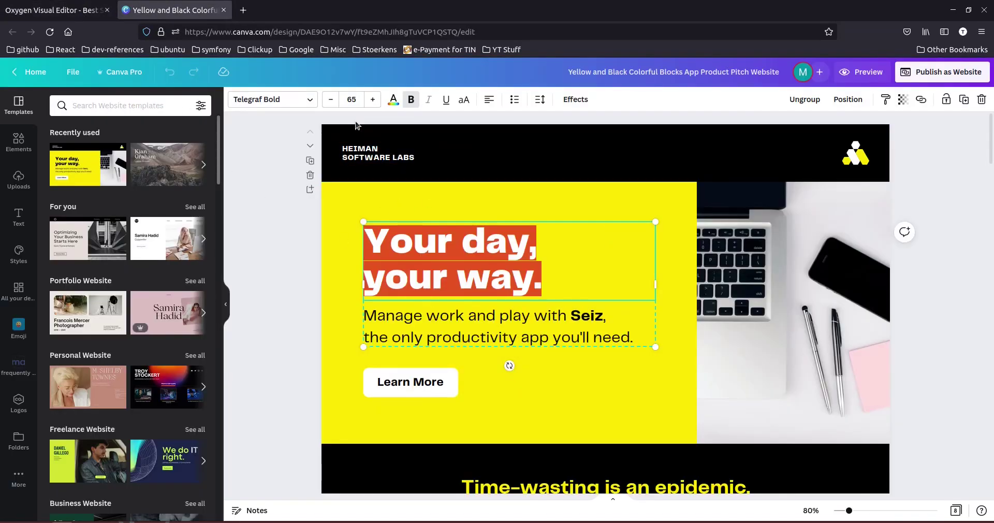
left_click(96, 9)
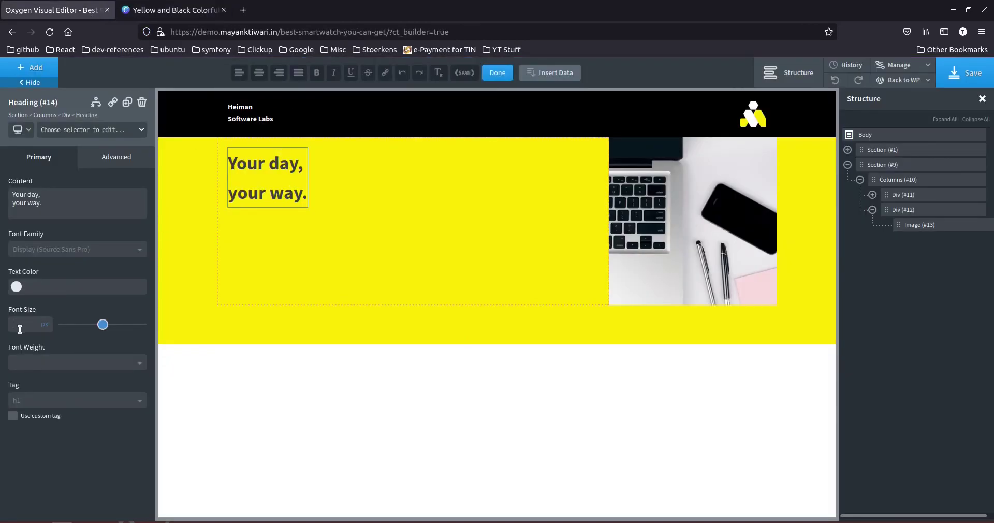
type("65")
left_click(347, 206)
key("Home")
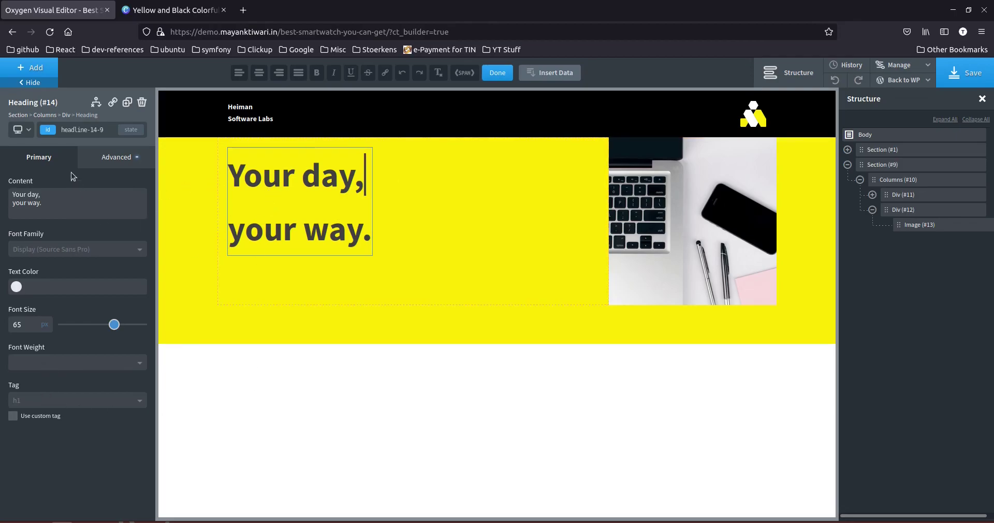
Set the line height of the "Your day, your way." heading to 1.
left_click(115, 160)
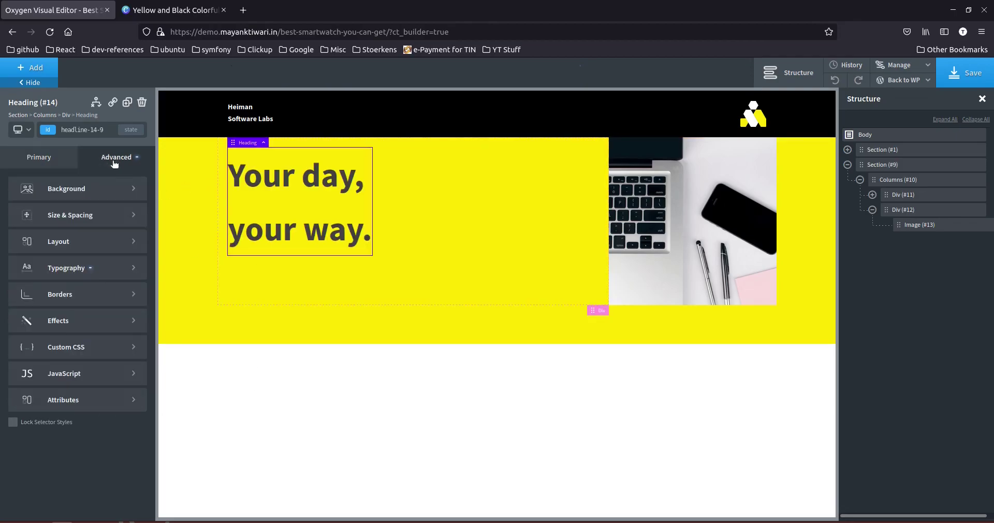
left_click(47, 268)
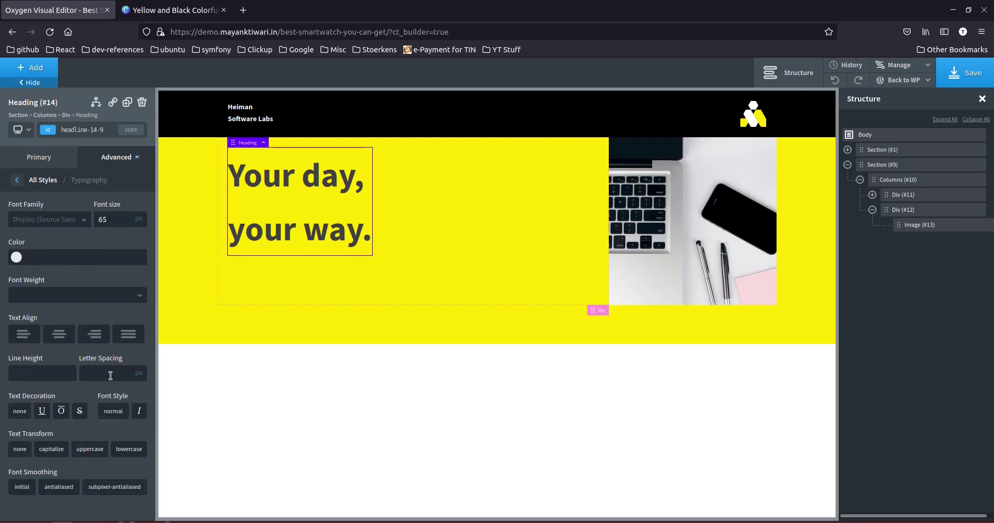
type("1")
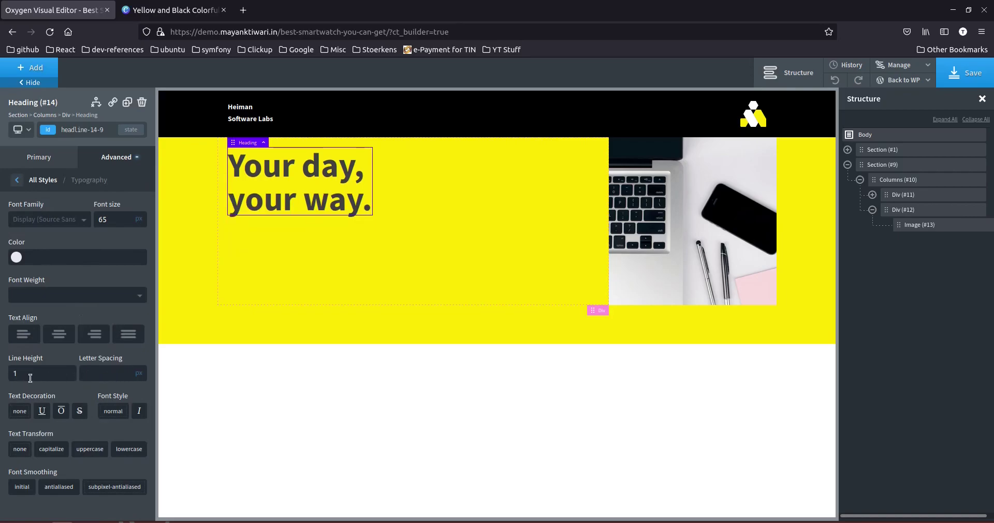
Compare the heading with the Canva headline, try font weight 500, and set the weight to 700.
left_click(183, 5)
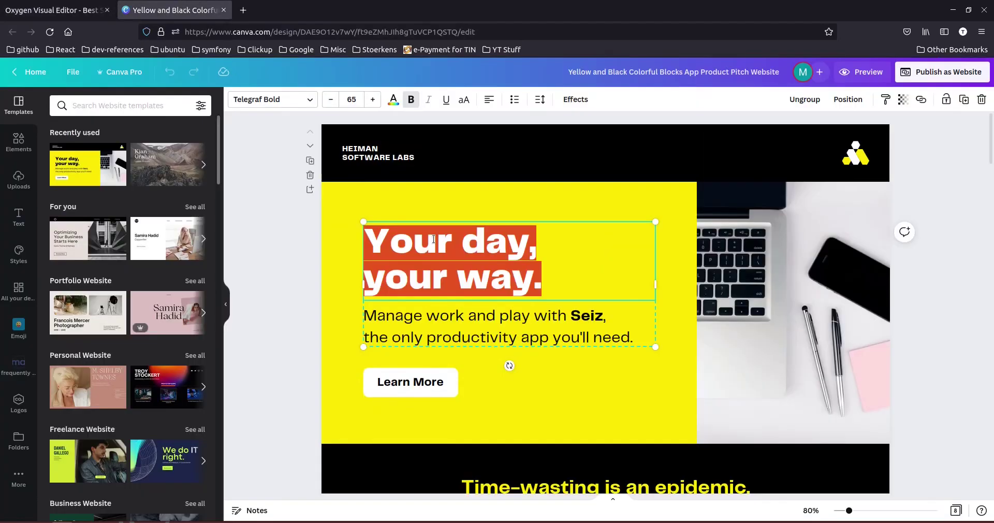
left_click(532, 263)
left_click(52, 9)
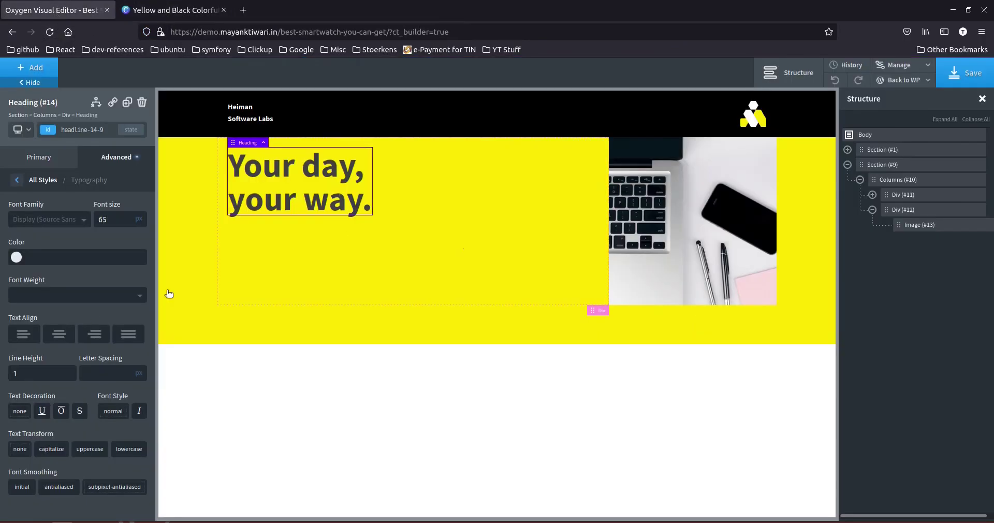
left_click(45, 295)
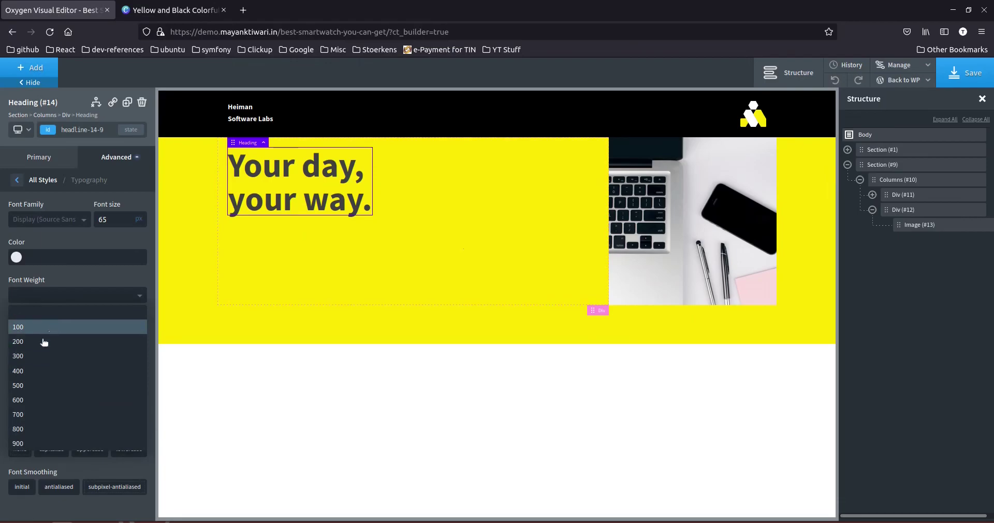
left_click(30, 387)
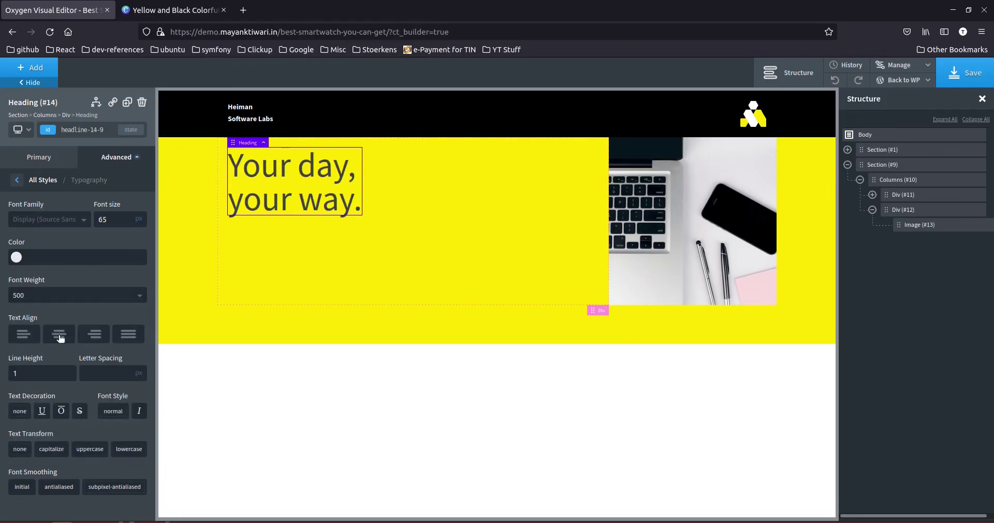
left_click(46, 295)
left_click(31, 414)
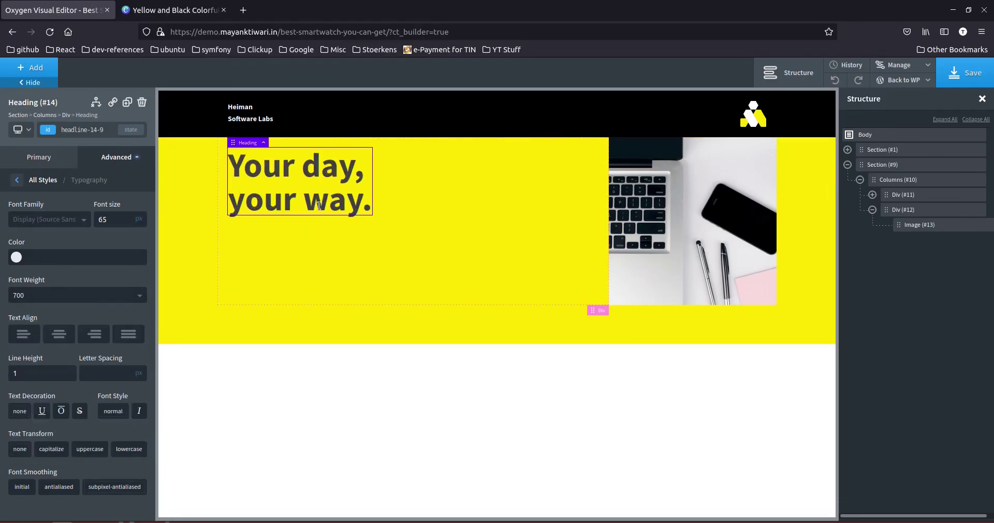
Add a text element below the heading in the yellow section's first column.
left_click(387, 209)
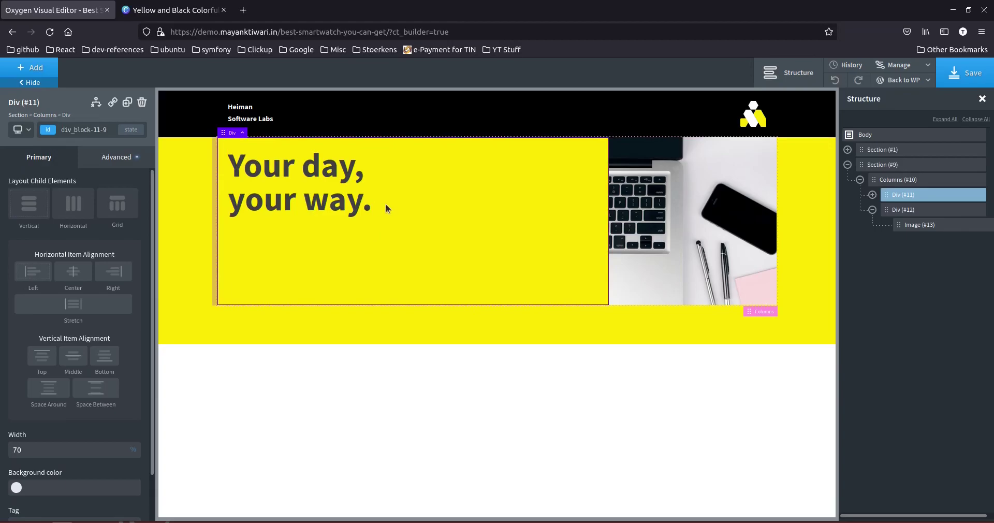
left_click(29, 67)
scroll(91, 184, "up", 2)
left_click(108, 204)
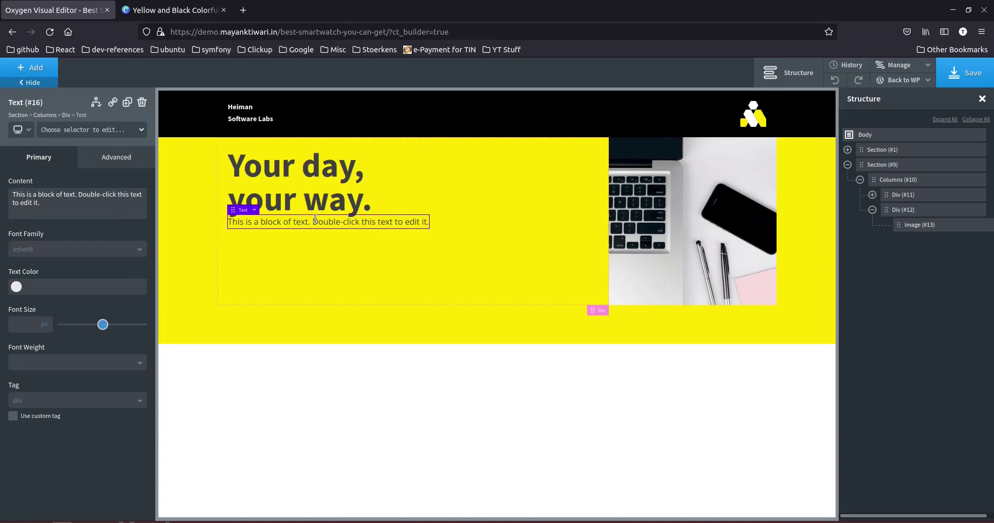
Increase the heading's bottom margin to space it from the text block below.
left_click(369, 210)
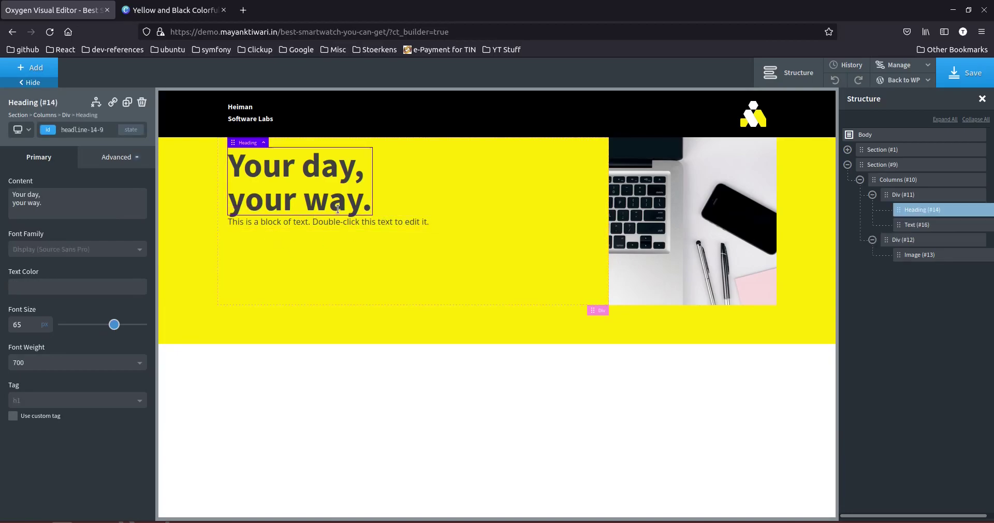
left_click_drag(344, 225, 344, 226)
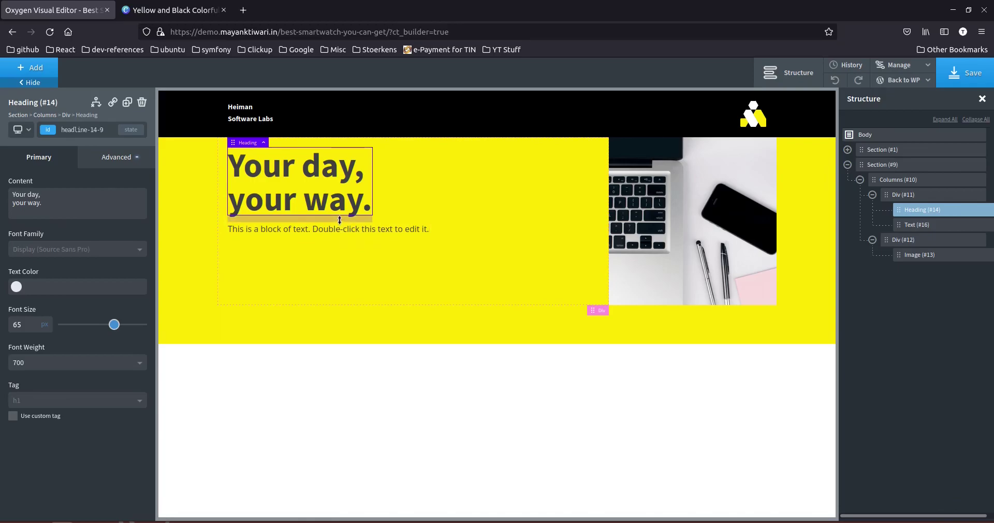
left_click_drag(338, 220, 339, 224)
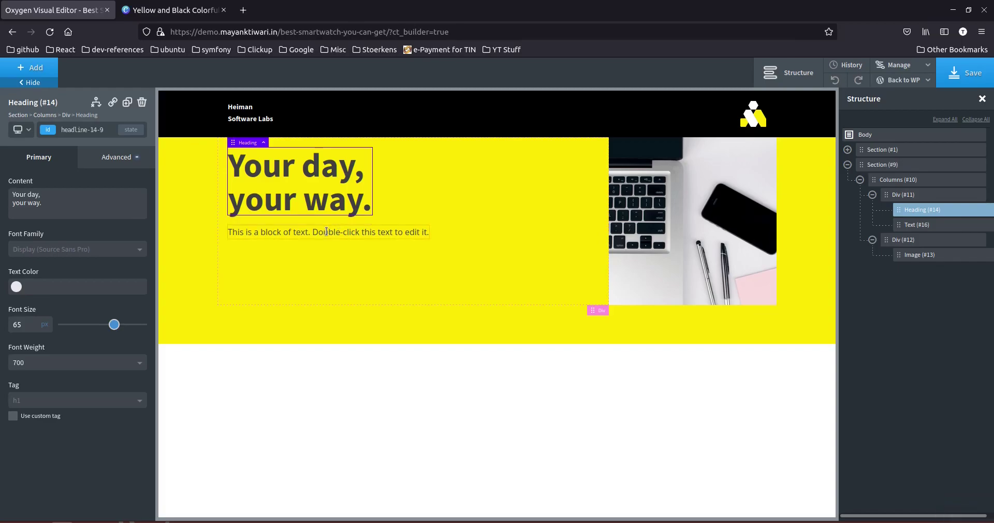
Replace the placeholder text below the heading with the tagline copied from Canva, "Manage work and play with Seiz, the only productivity app you'll need.".
left_click(336, 232)
left_click(171, 10)
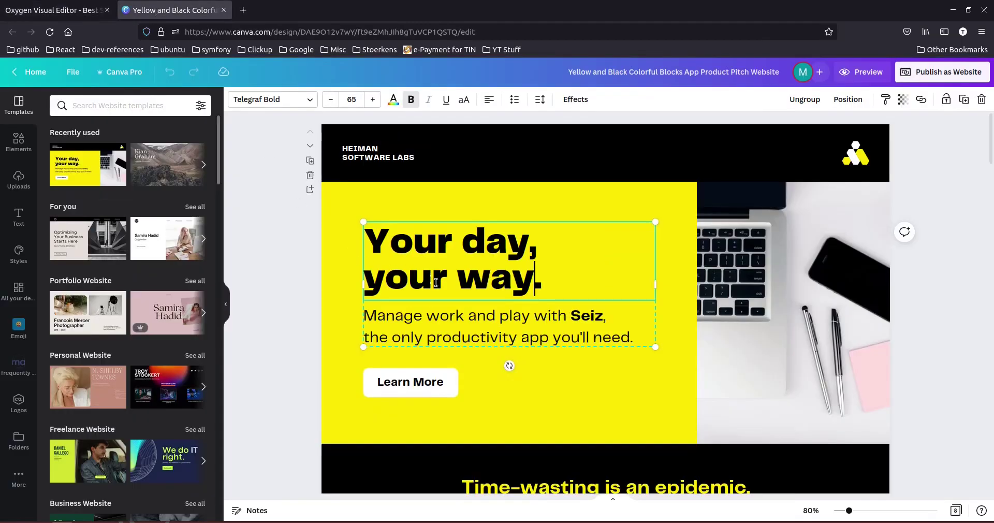
triple_click(460, 316)
key("ctrl+a")
key("ctrl+c")
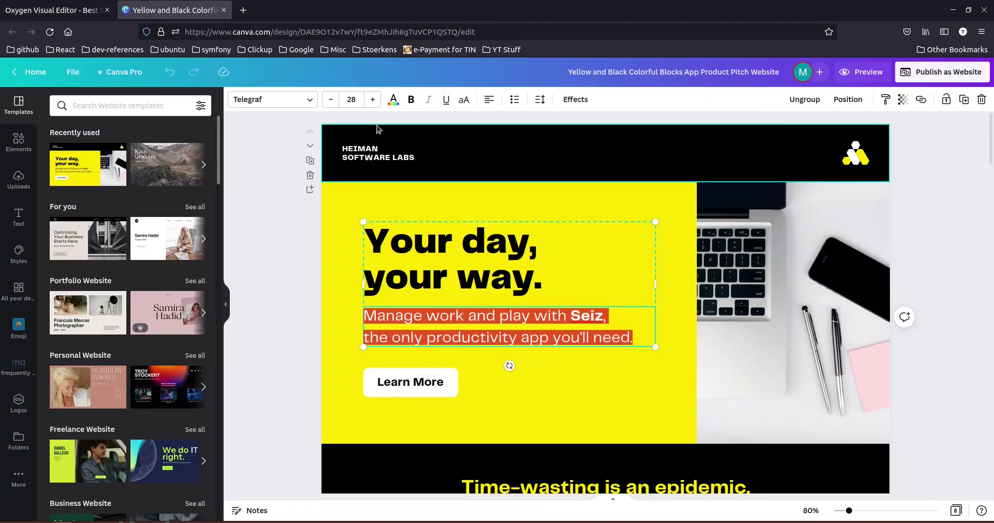
left_click(52, 10)
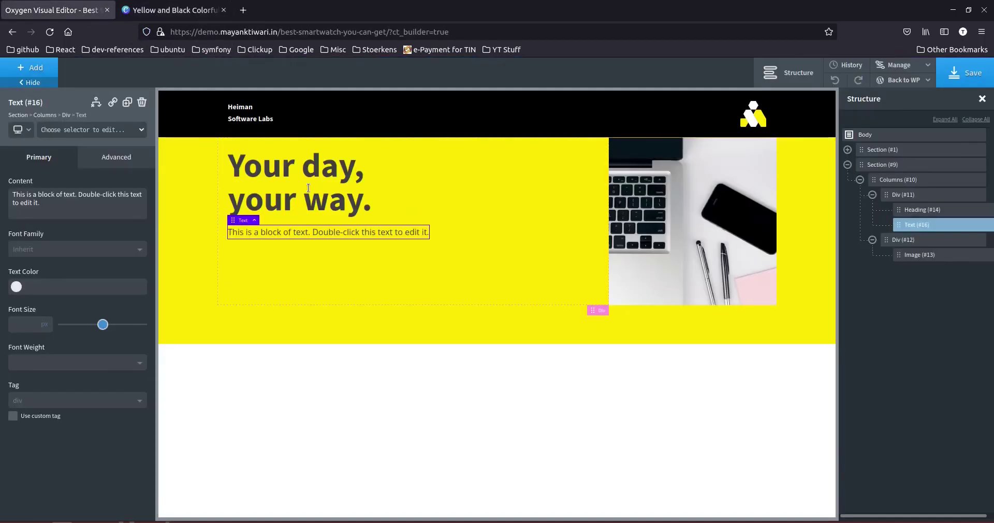
double_click(344, 230)
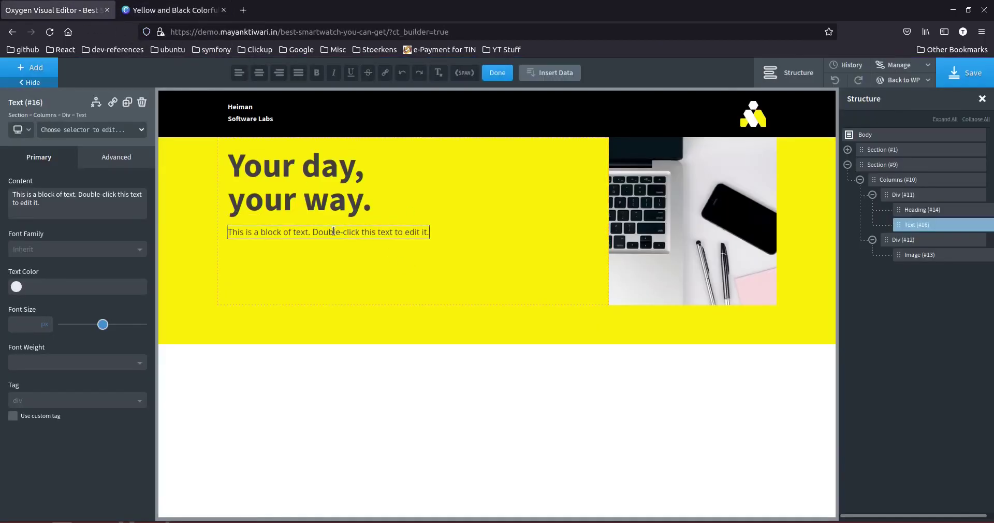
key("ctrl+a")
key("ctrl+v")
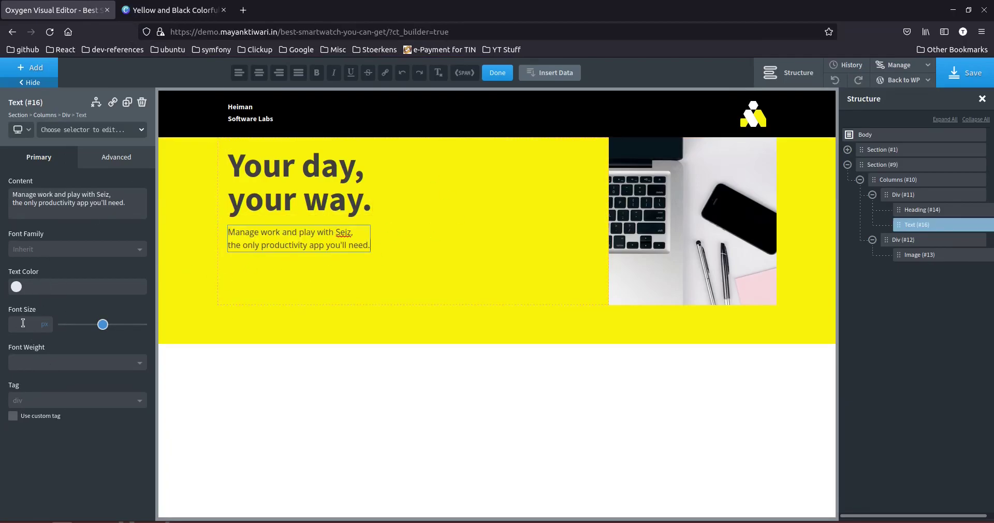
Set the tagline's font size to 28 px and make the word "Seiz" bold.
type("28")
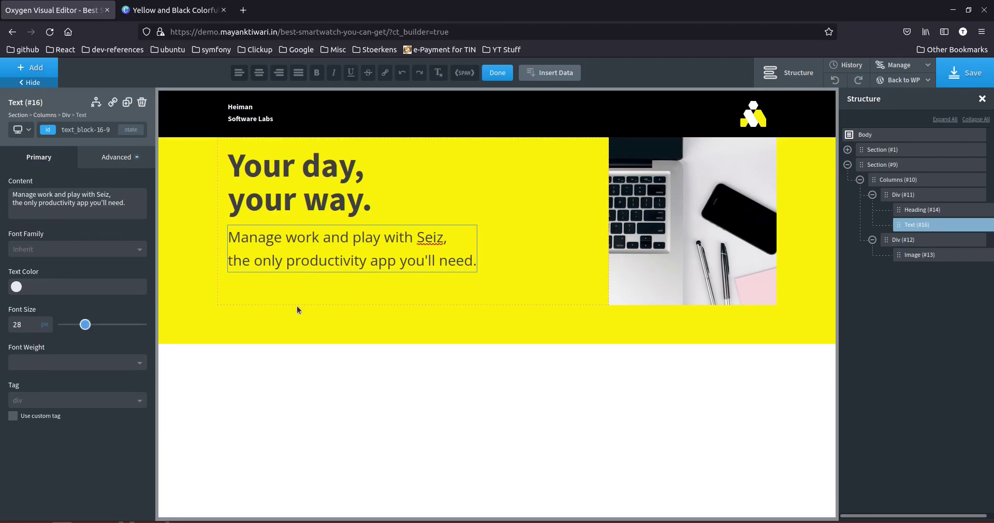
left_click_drag(420, 237, 445, 237)
left_click(323, 74)
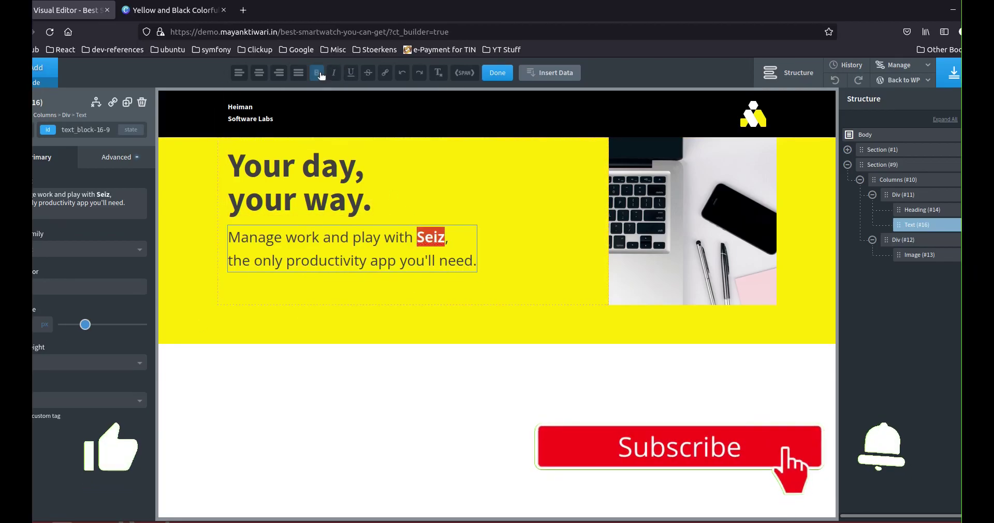
left_click(459, 296)
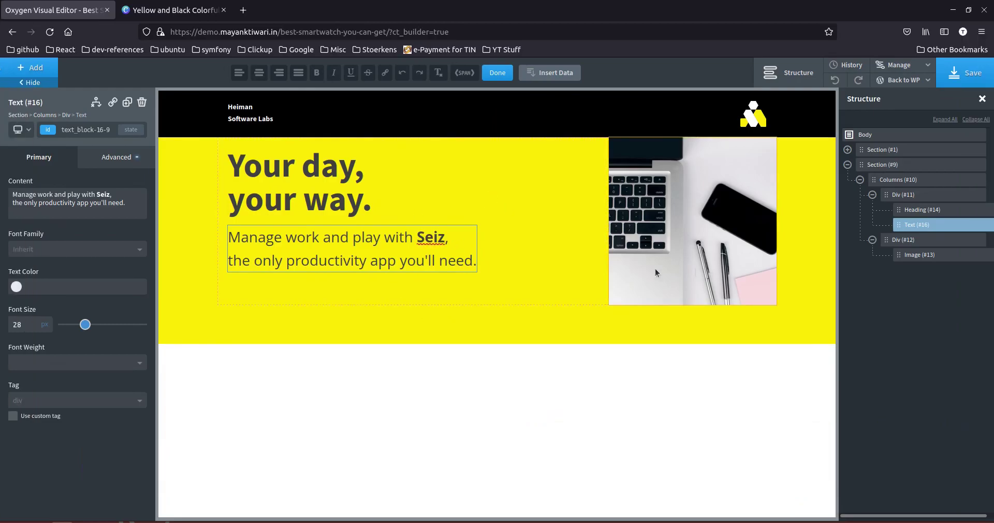
Compare the heading with the Canva design and set its text color to #000000.
left_click(291, 185)
left_click(173, 10)
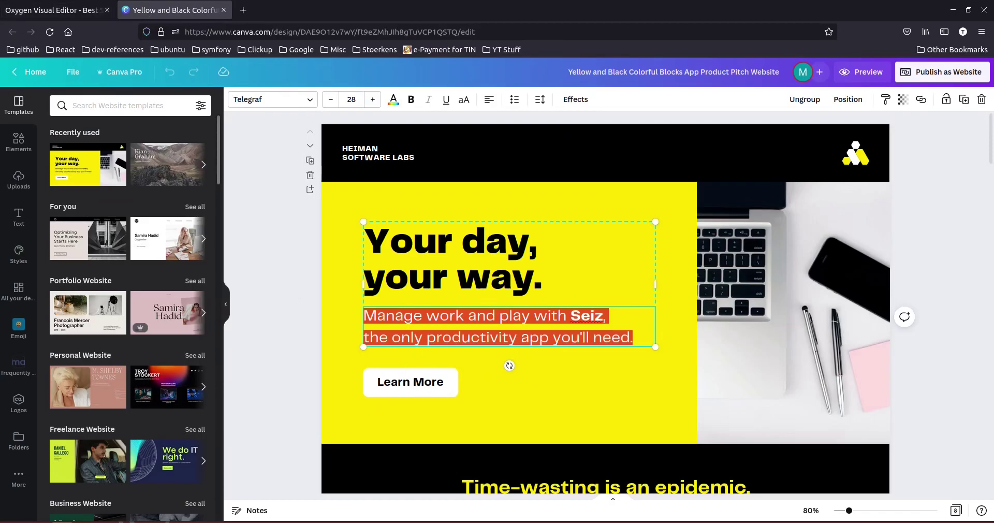
left_click(52, 9)
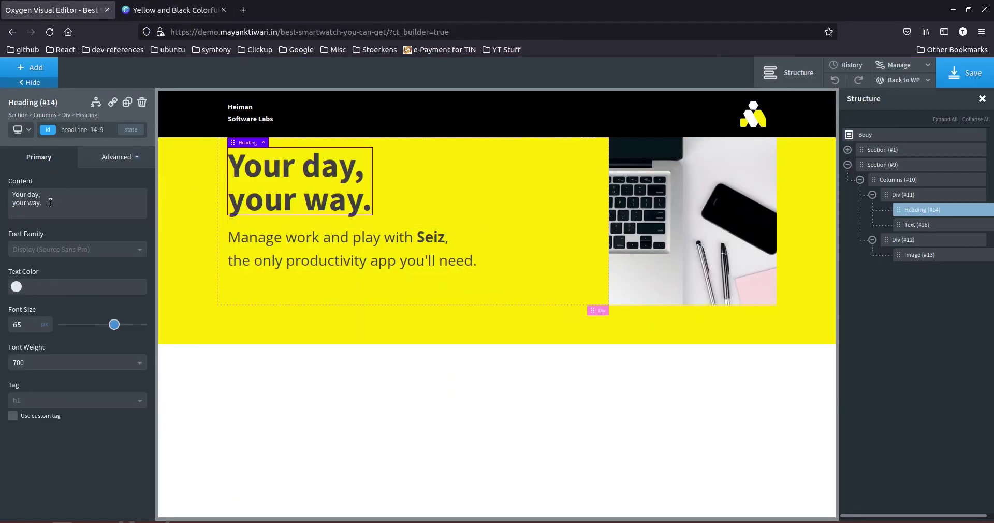
left_click(17, 285)
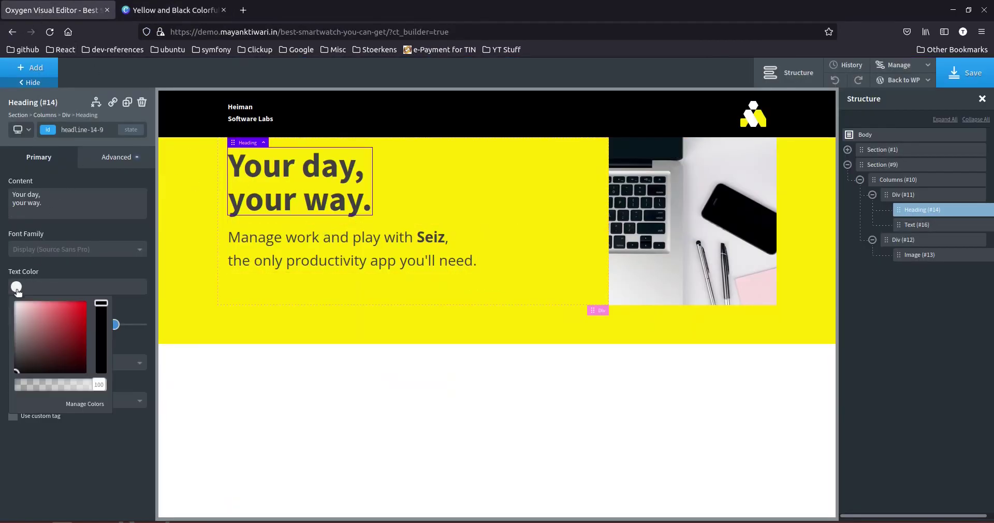
left_click(52, 283)
type("#000000")
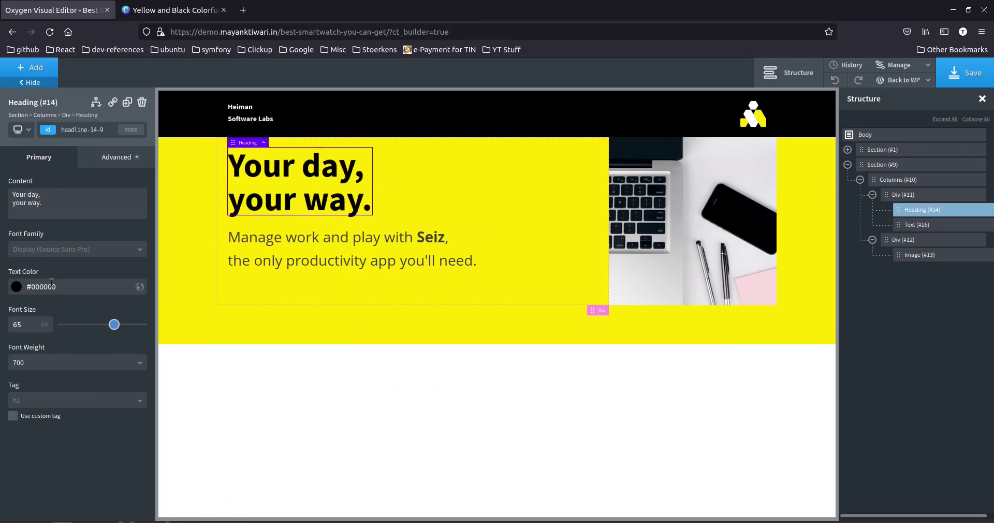
Set the tagline's text color to black, #000000.
left_click(263, 269)
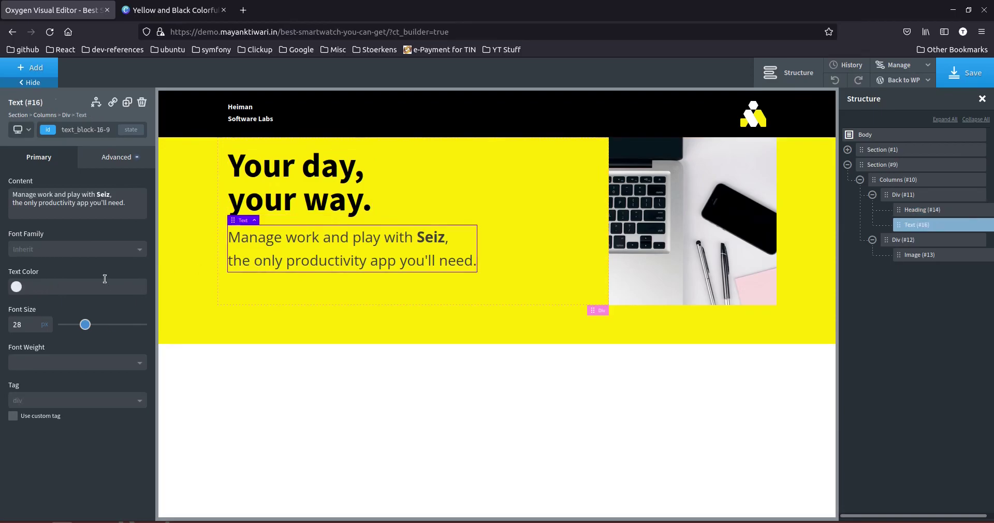
left_click(16, 286)
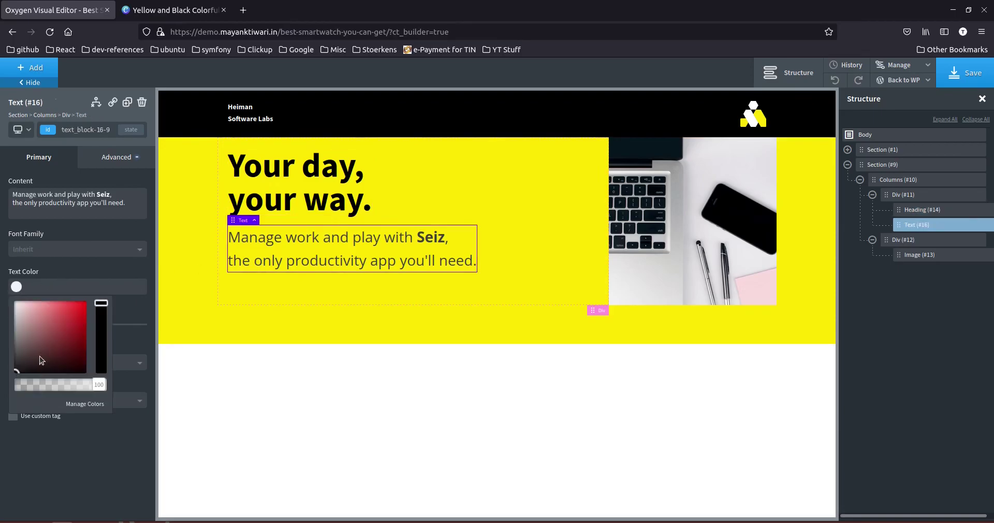
left_click(21, 371)
left_click(314, 253)
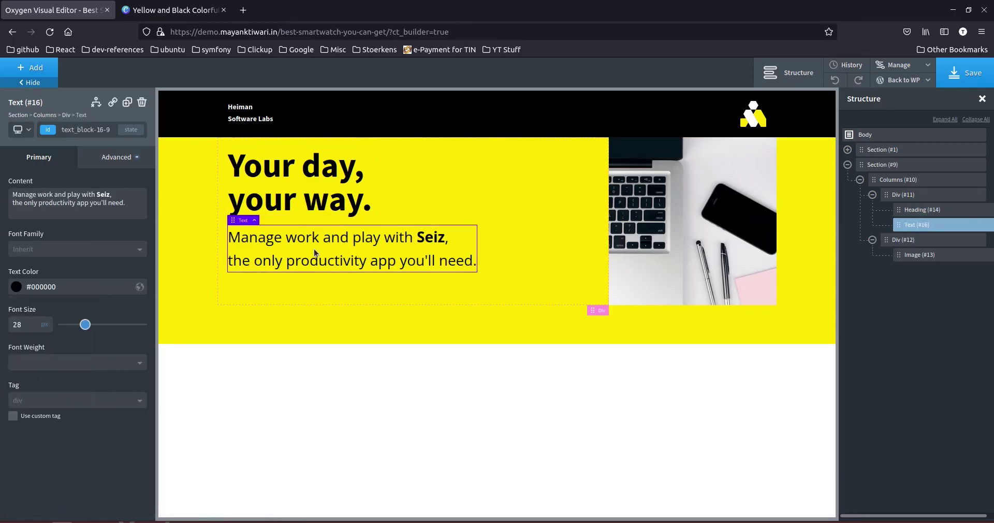
Check the Canva layout and reduce the yellow section's bottom container padding to 0.
left_click(175, 16)
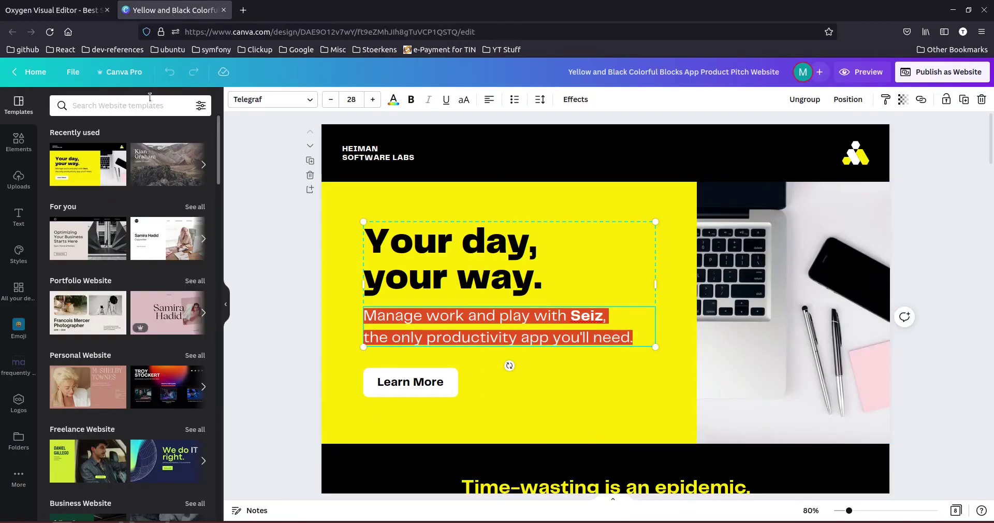
left_click(82, 15)
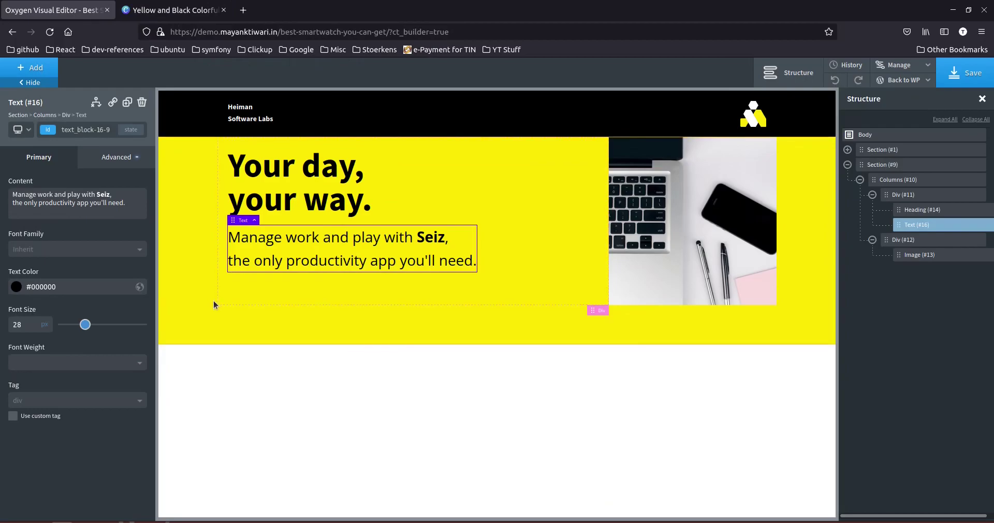
left_click(466, 341)
left_click_drag(471, 342, 472, 300)
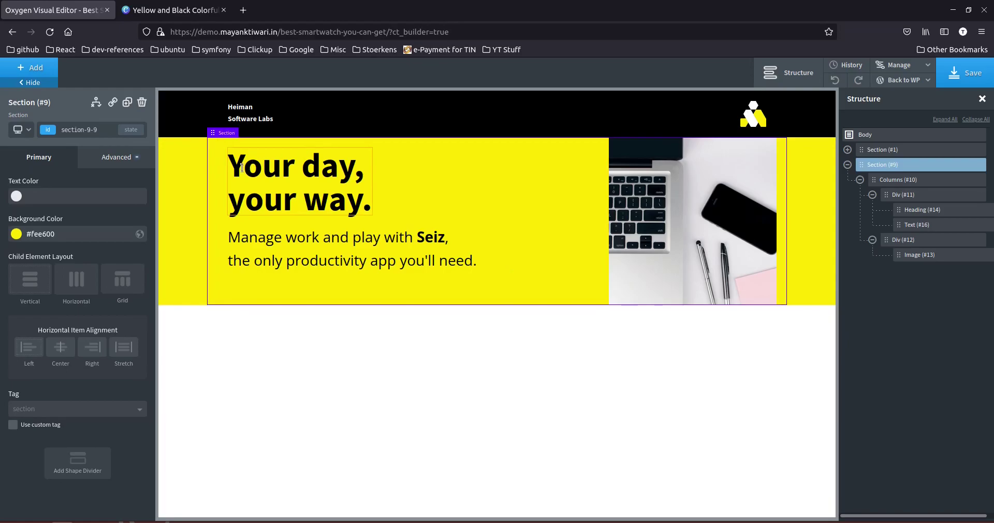
Compare with the Canva layout, try a full-width container on the yellow section, and return it to page-width.
left_click(171, 10)
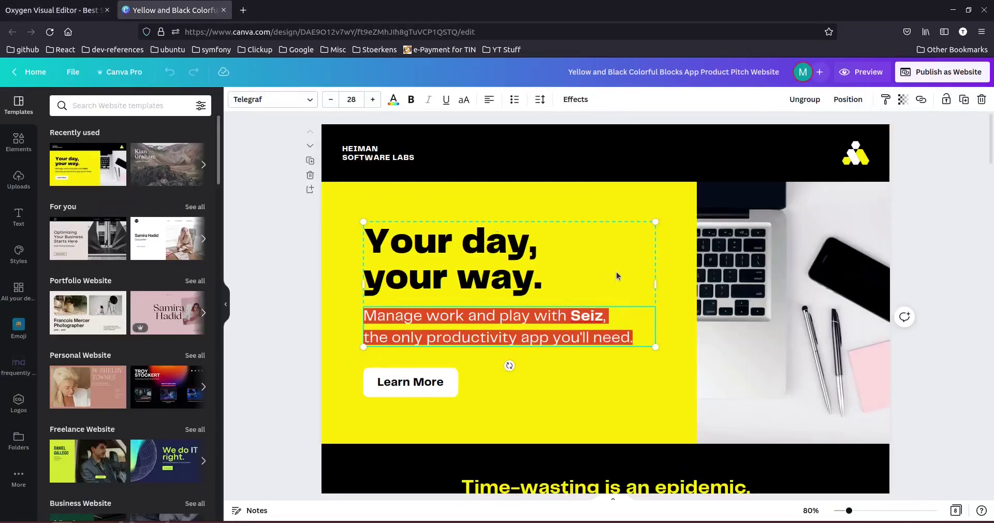
scroll(561, 261, "down", 1)
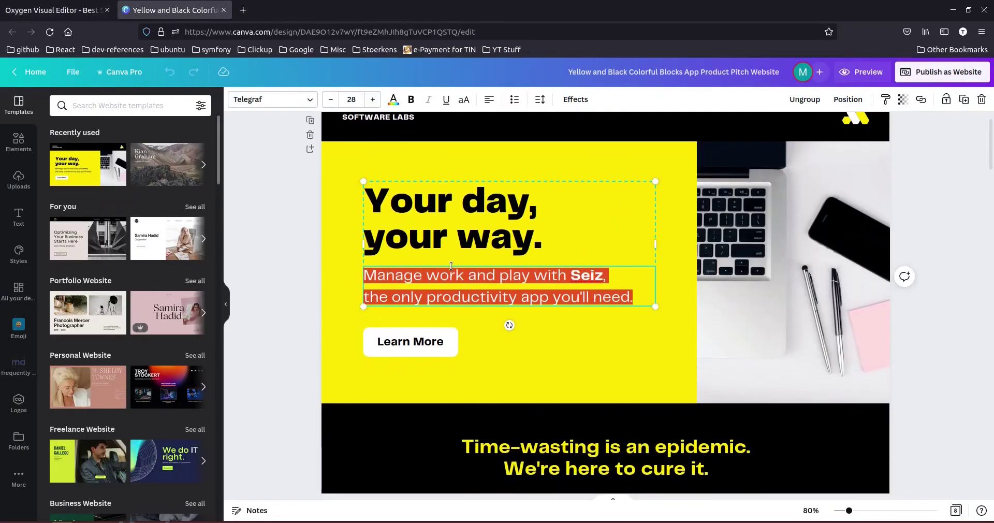
scroll(451, 265, "down", 1)
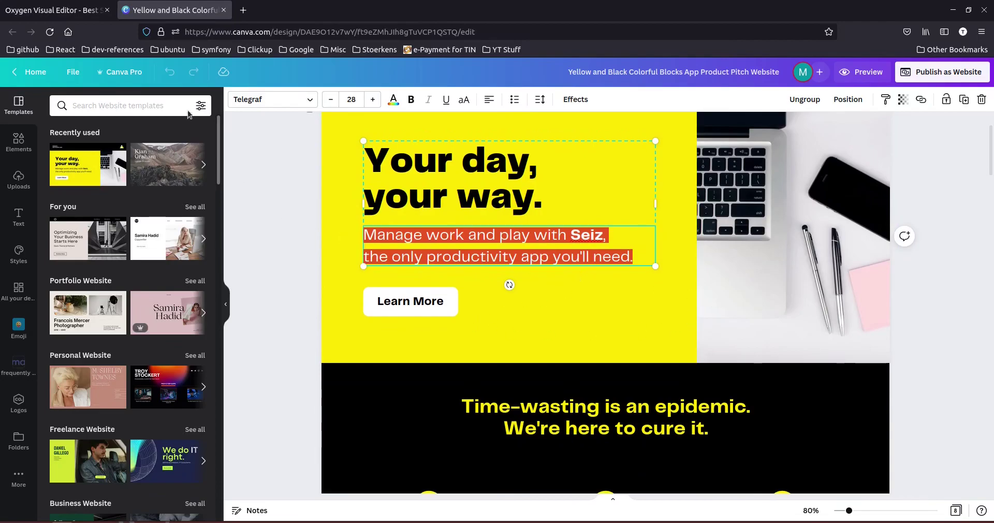
left_click(57, 10)
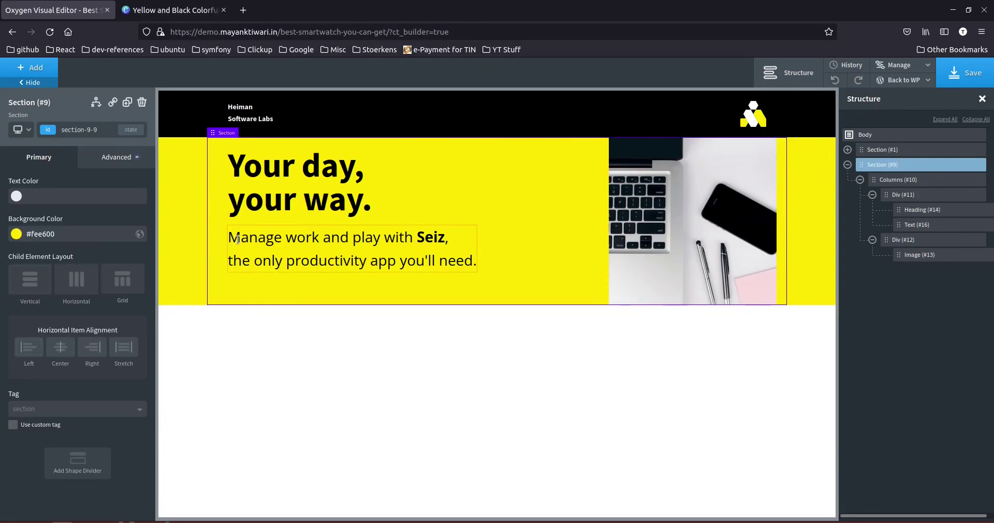
left_click(879, 180)
left_click(878, 164)
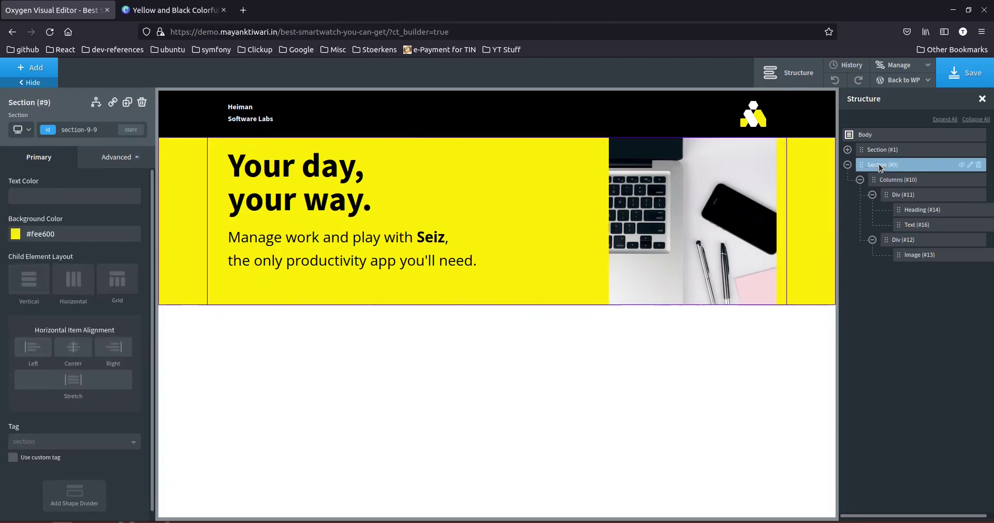
left_click(125, 163)
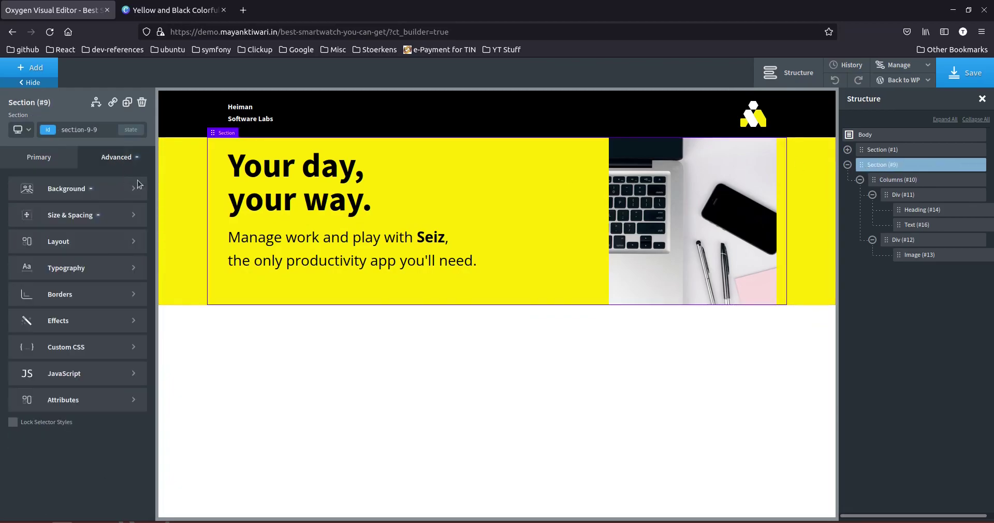
left_click(51, 214)
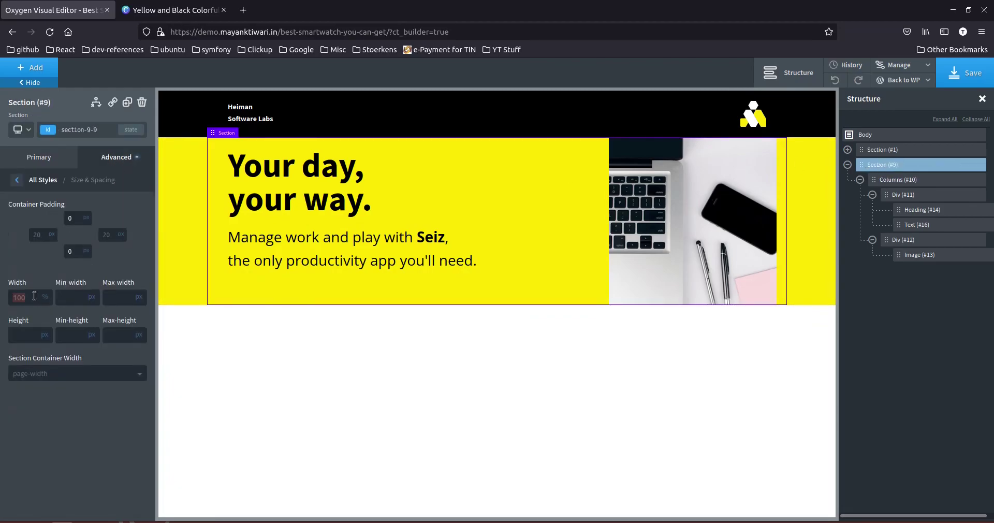
left_click(38, 374)
left_click(41, 402)
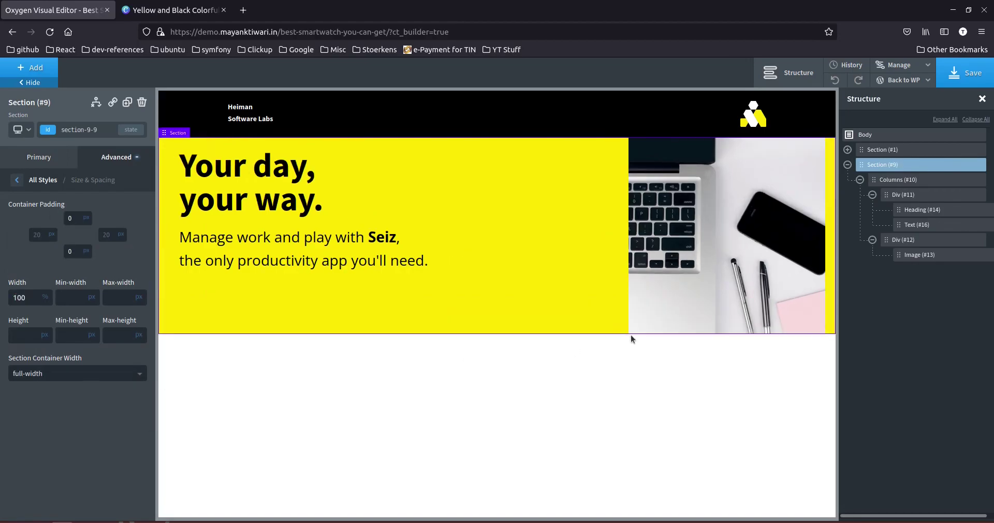
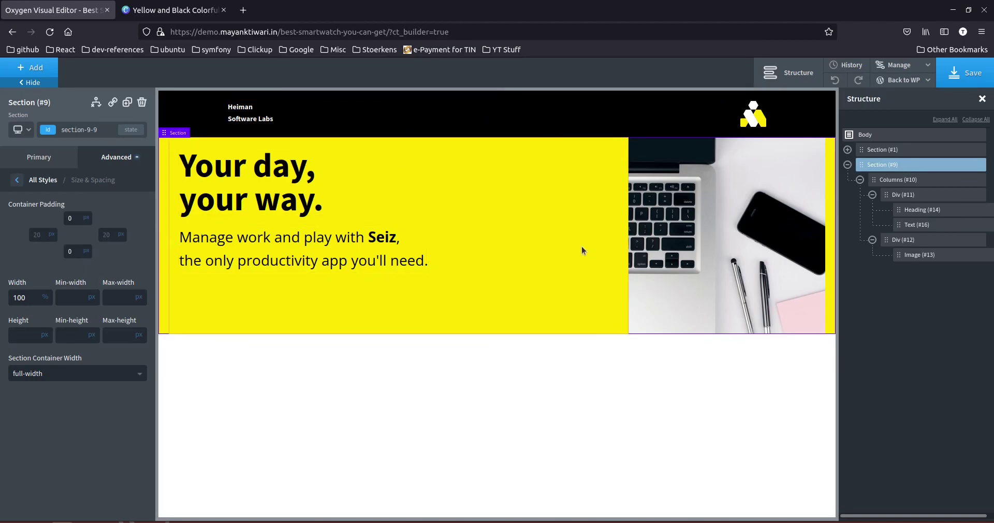
left_click(56, 375)
left_click(45, 389)
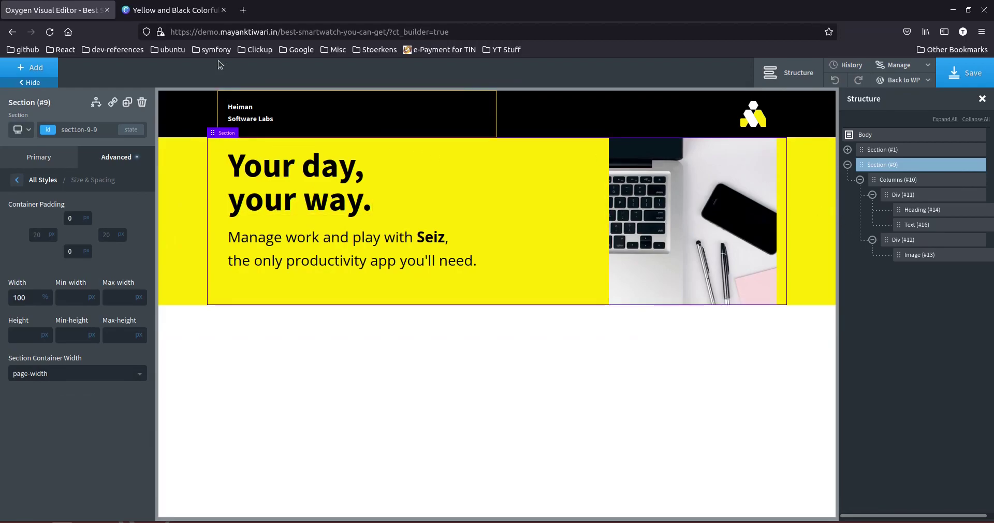
Check the header in the Canva design and set the black header section's container width to full-width.
left_click(173, 10)
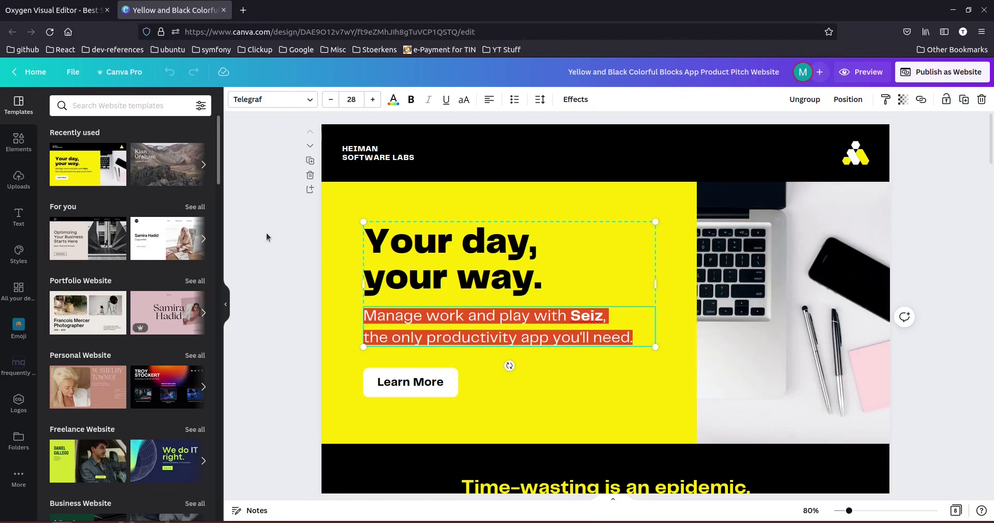
left_click(57, 10)
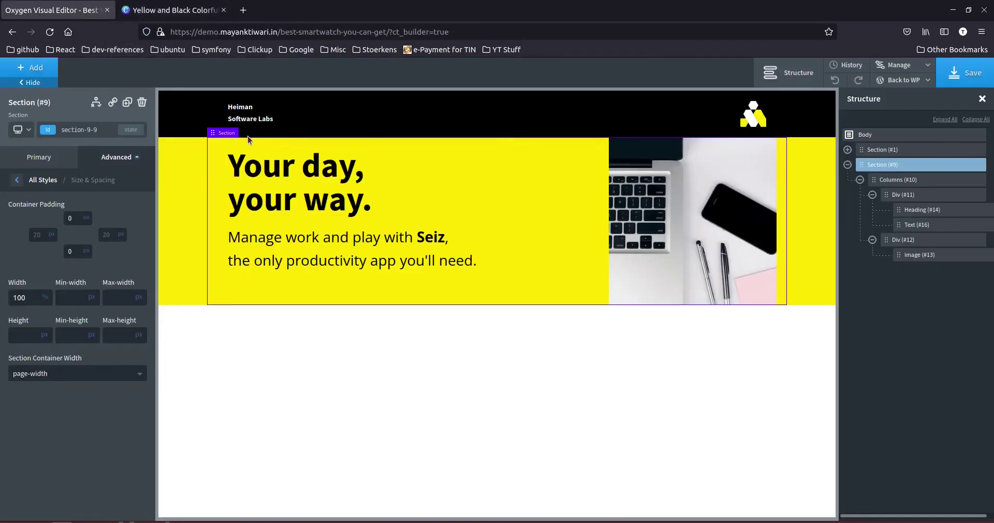
left_click(210, 121)
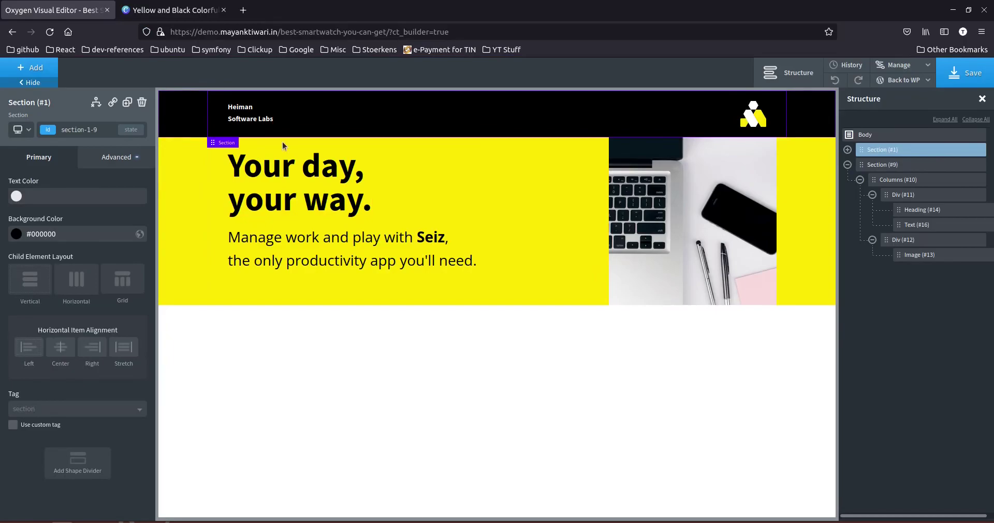
left_click(113, 160)
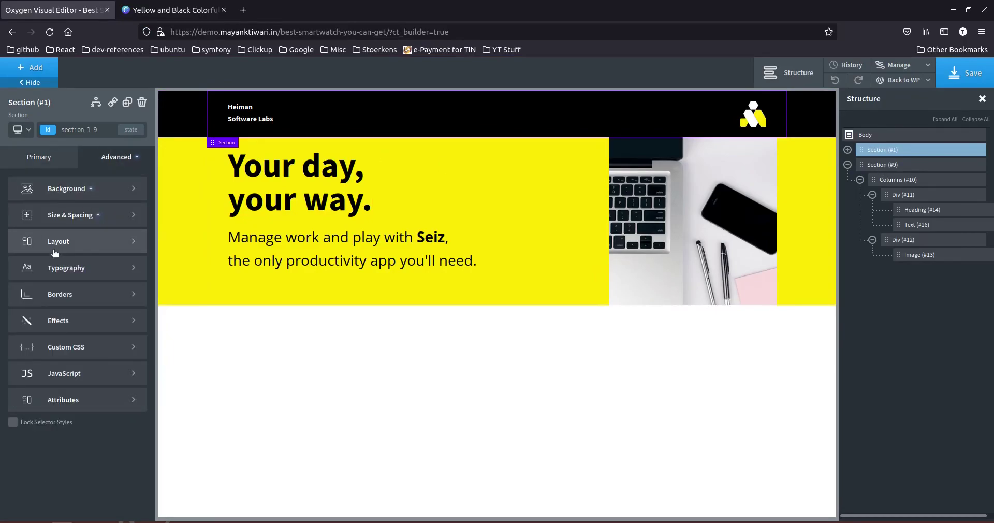
left_click(56, 216)
left_click(32, 374)
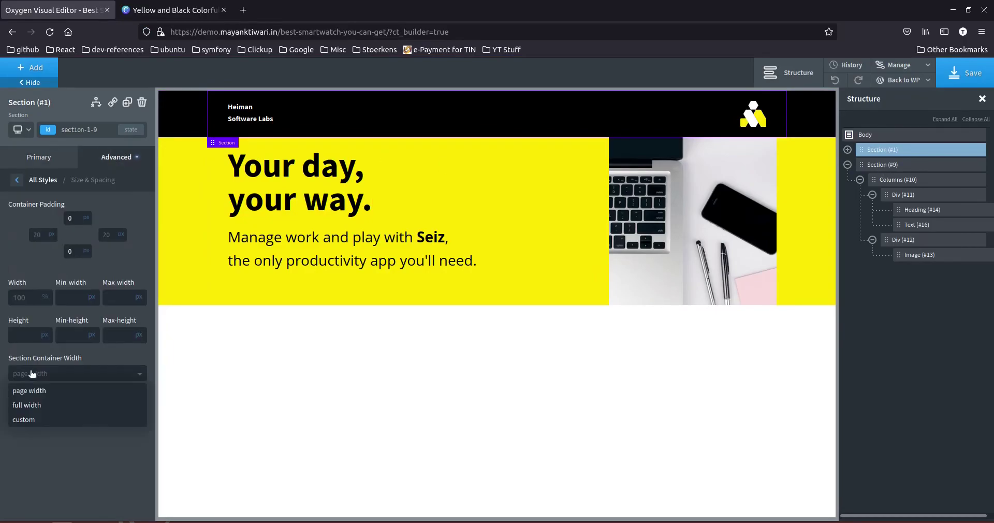
left_click(37, 407)
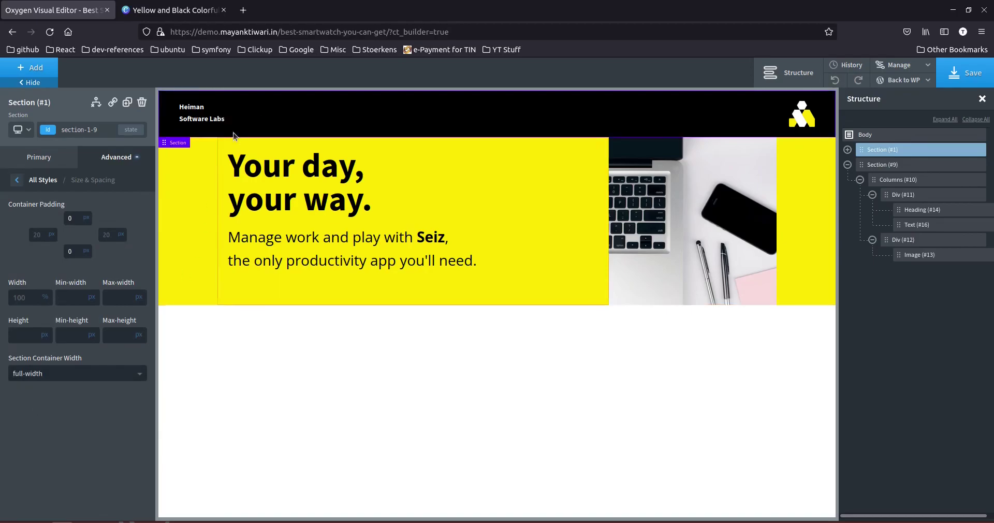
Set the yellow section's container width to full-width.
left_click(191, 236)
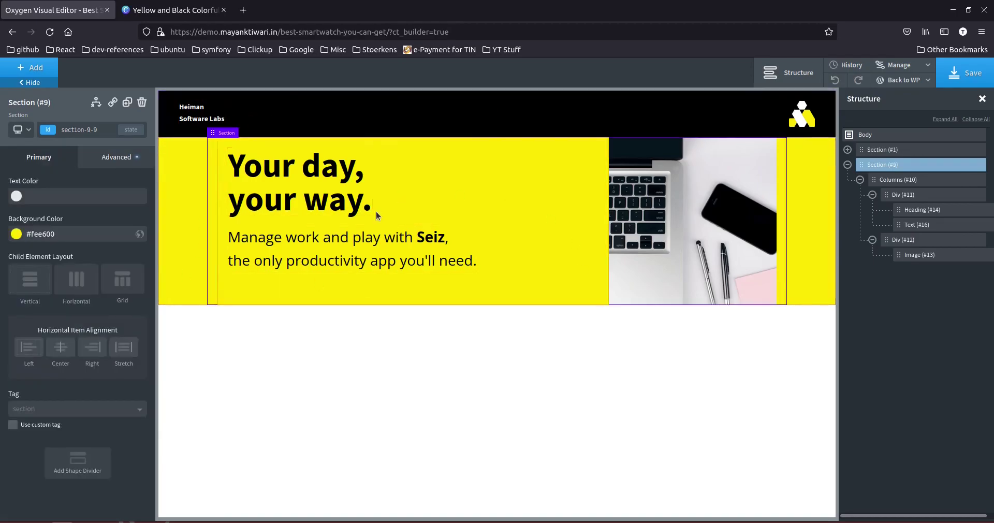
left_click(106, 161)
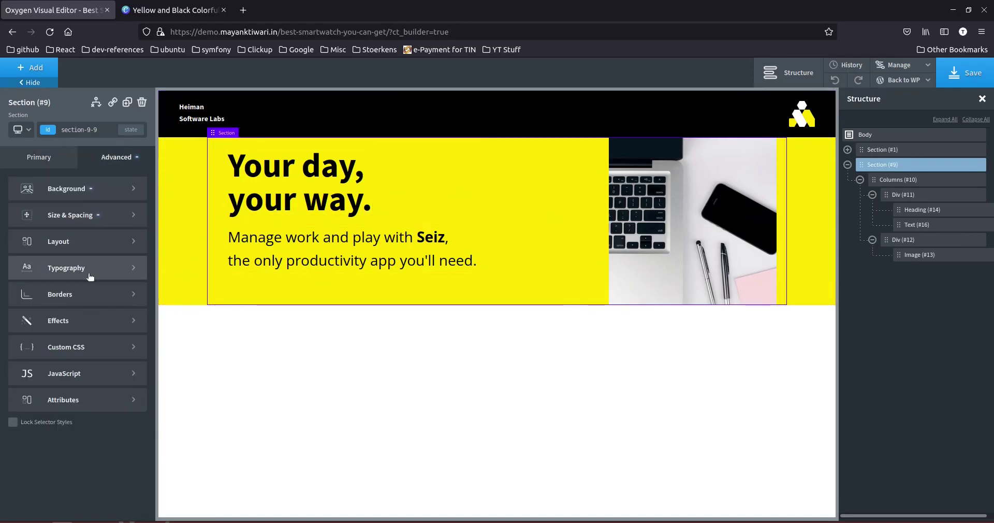
left_click(67, 218)
left_click(26, 381)
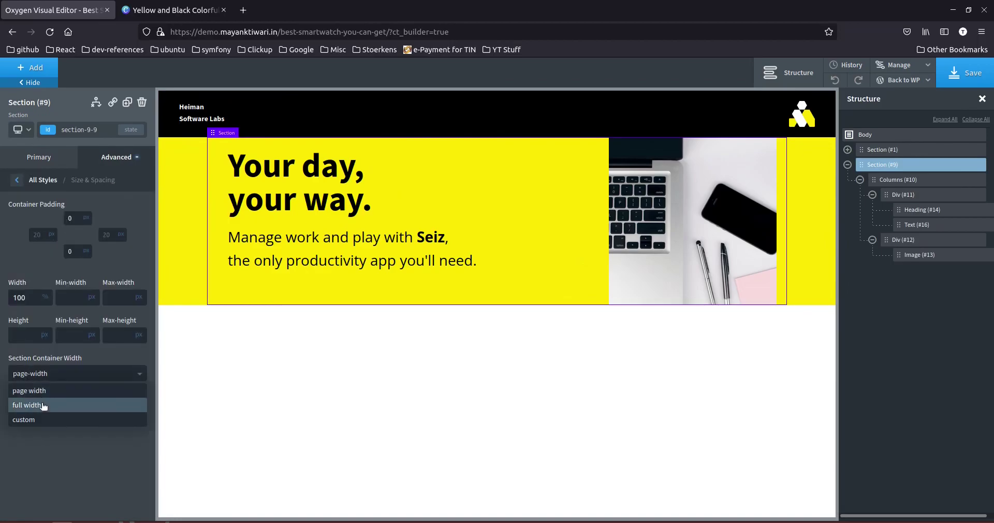
left_click(40, 406)
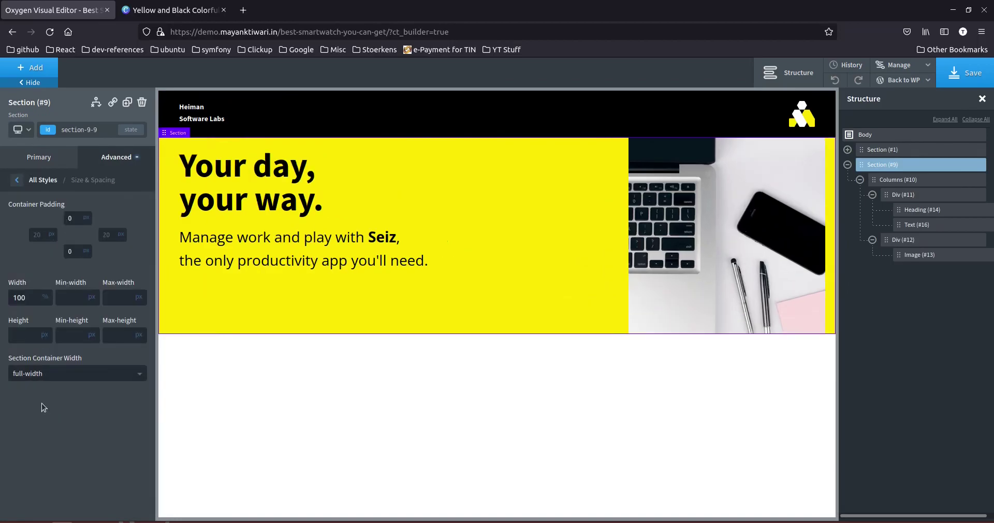
Set the yellow section's left and right container padding to 0.
left_click(823, 199)
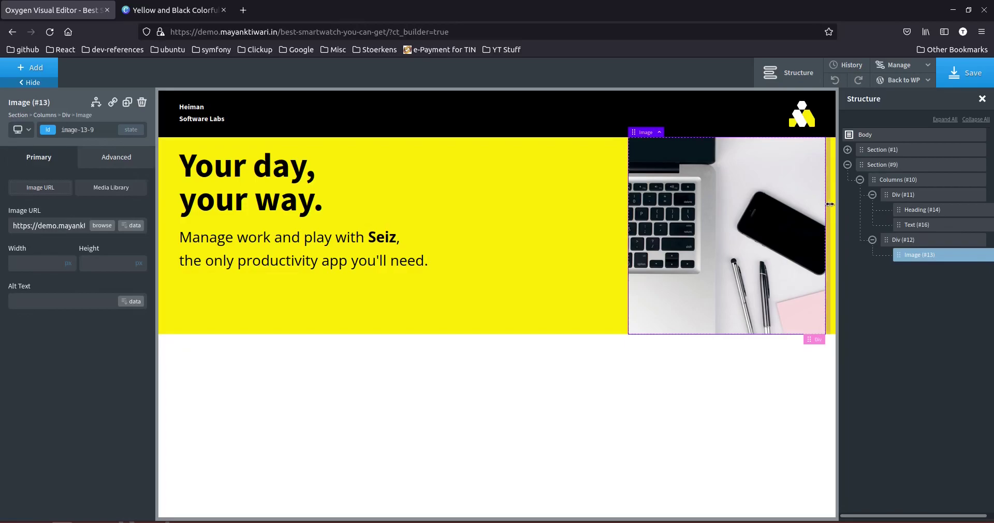
left_click(898, 240)
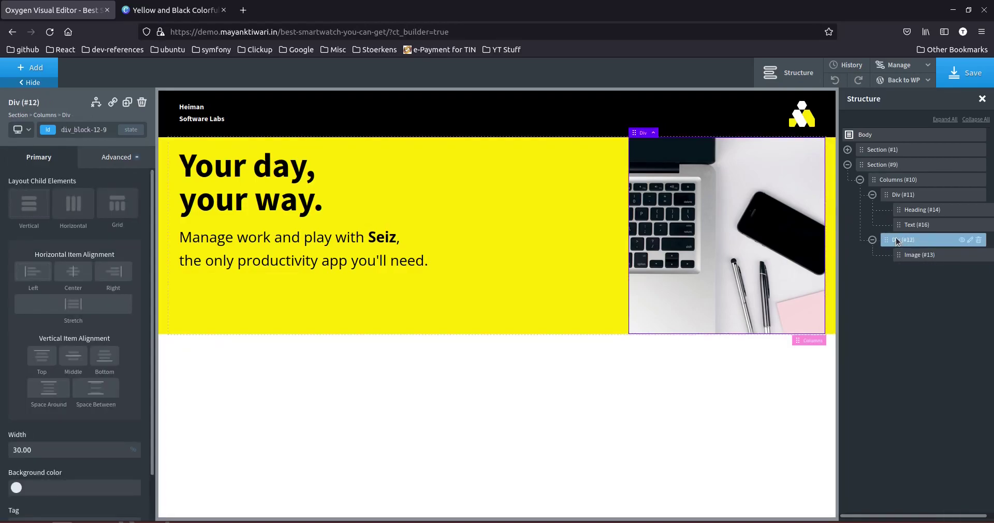
left_click(884, 179)
left_click(875, 165)
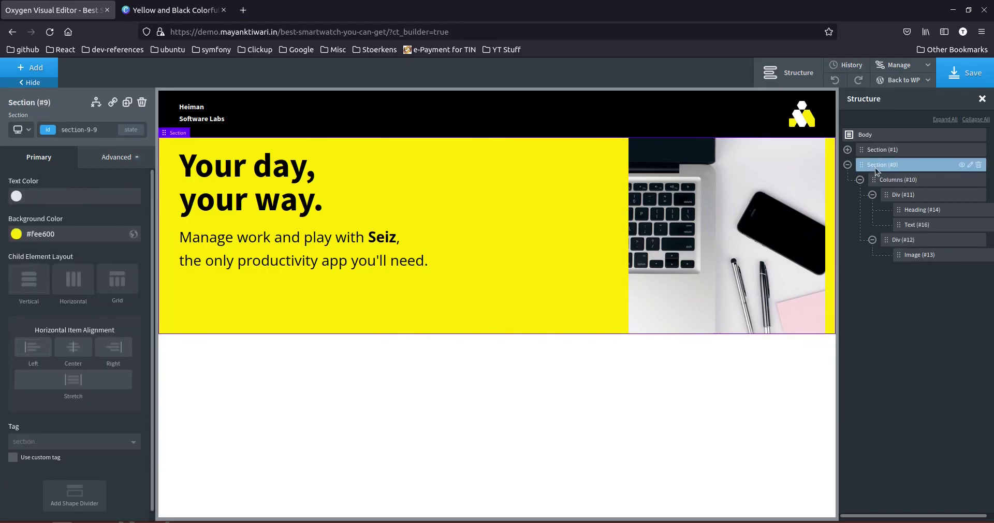
left_click(121, 156)
left_click(83, 218)
left_click(44, 234)
type("0")
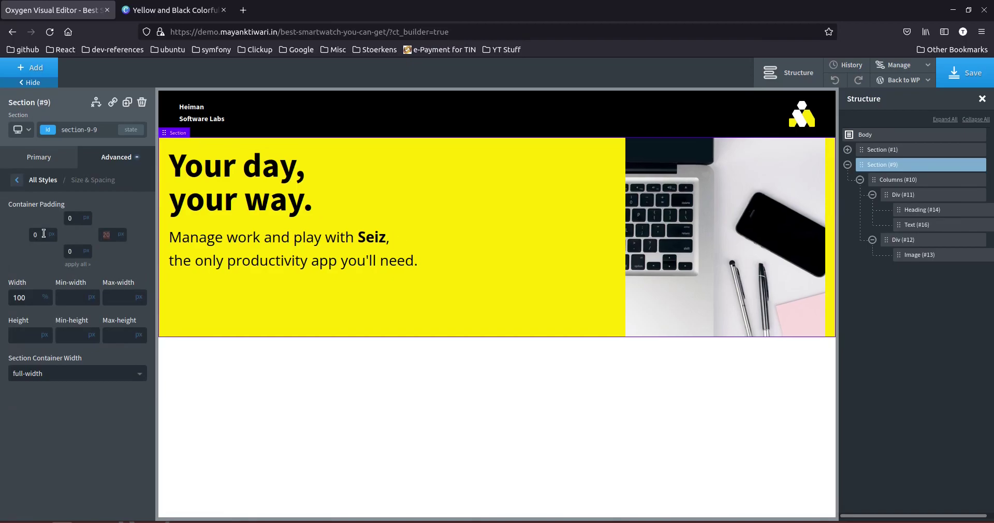
type("0")
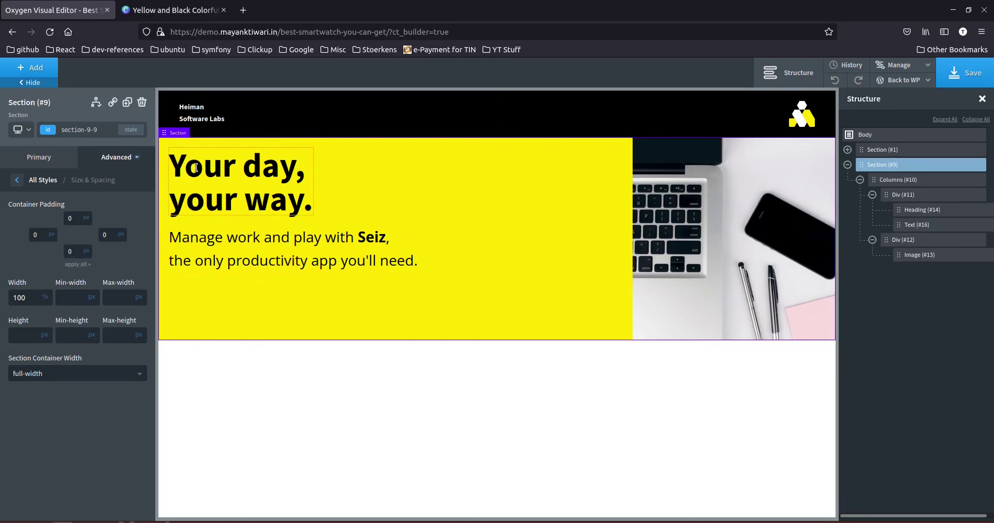
Set the left padding of the div holding the hero heading and tagline to 45 px.
left_click(492, 263)
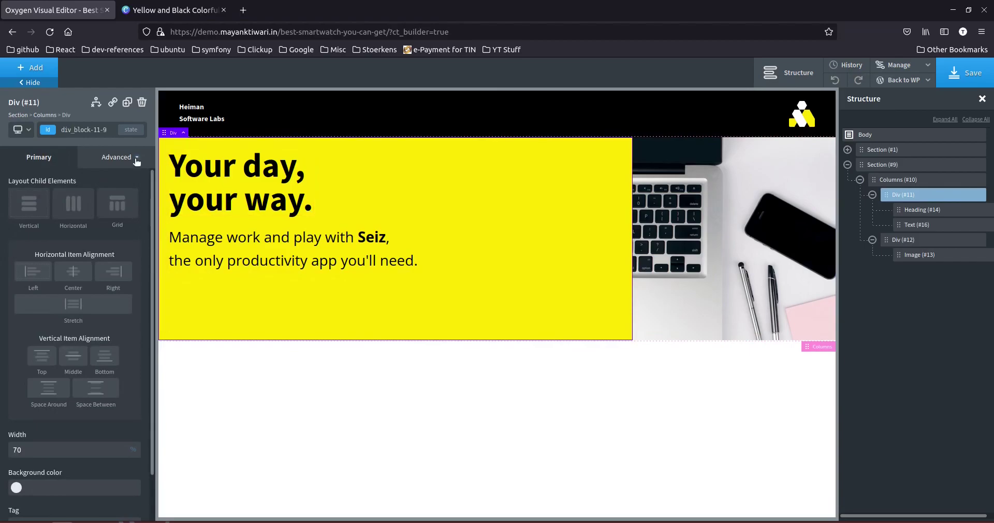
left_click(114, 157)
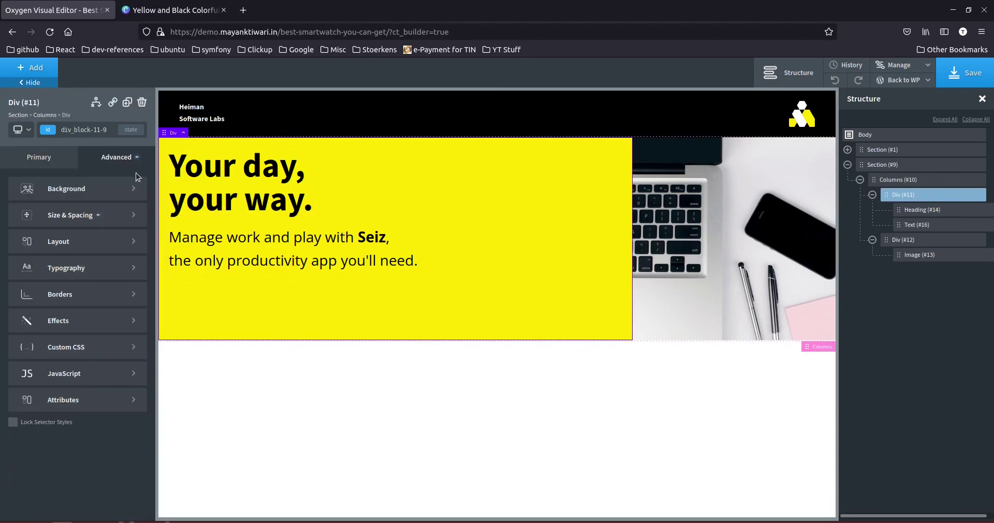
left_click(65, 218)
left_click(20, 238)
type("20")
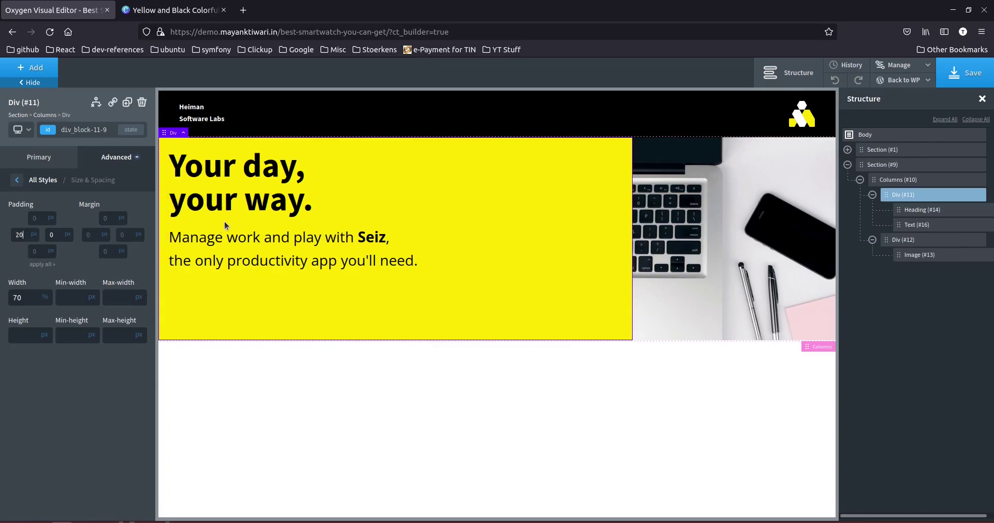
left_click_drag(165, 209, 178, 208)
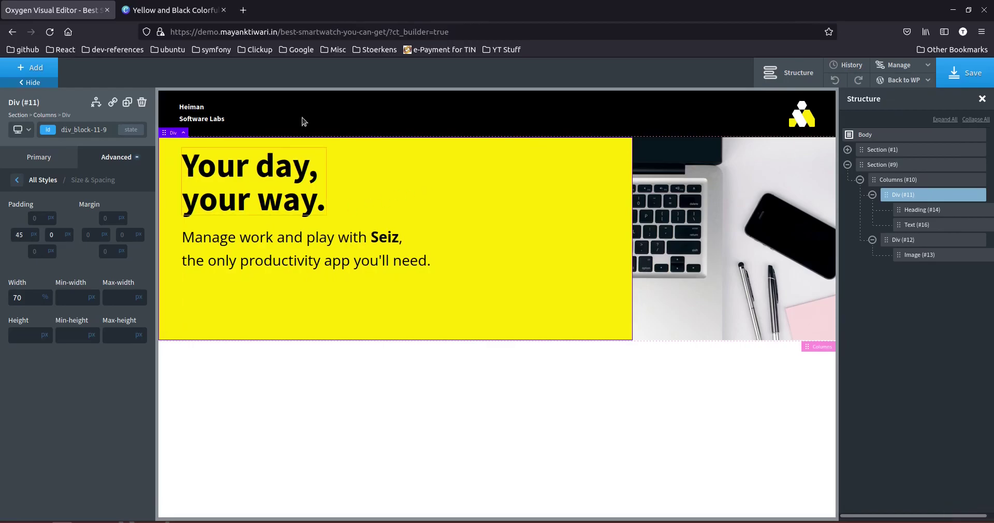
Check the block below the hero in the Canva design and add a new section to the page body.
left_click(172, 14)
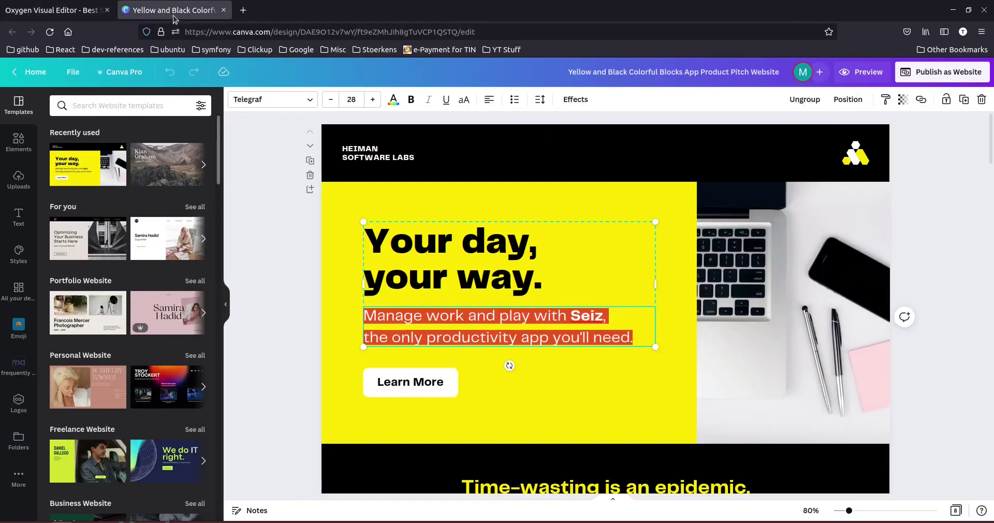
scroll(435, 357, "down", 4)
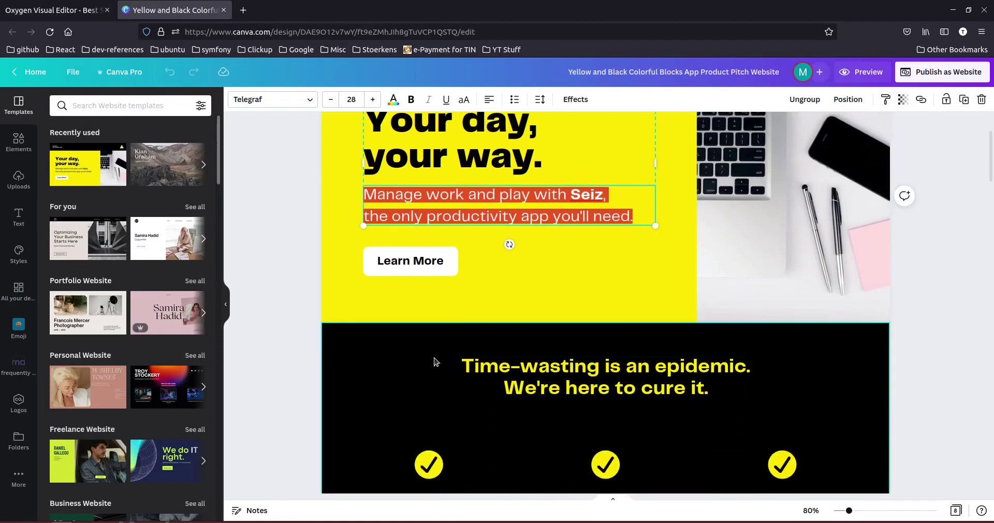
scroll(430, 301, "down", 2)
left_click(44, 10)
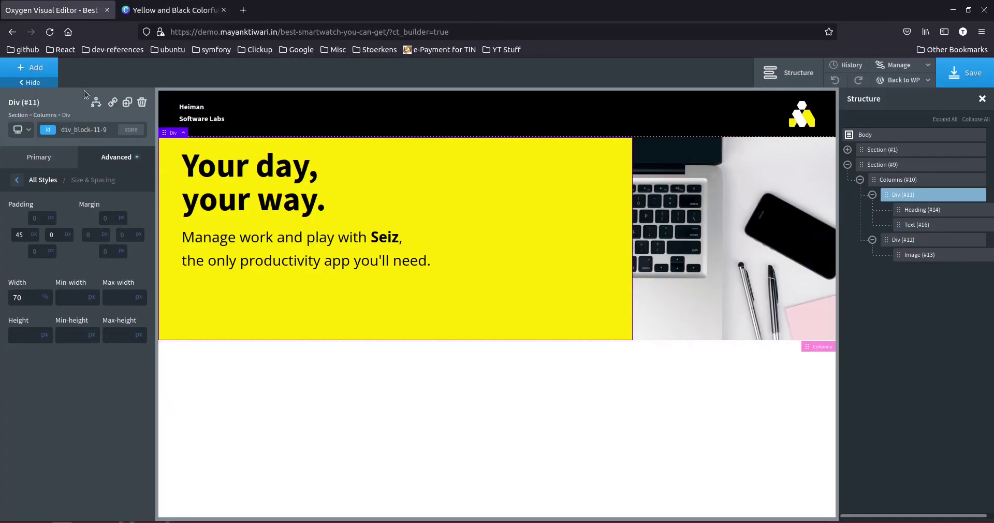
left_click(866, 137)
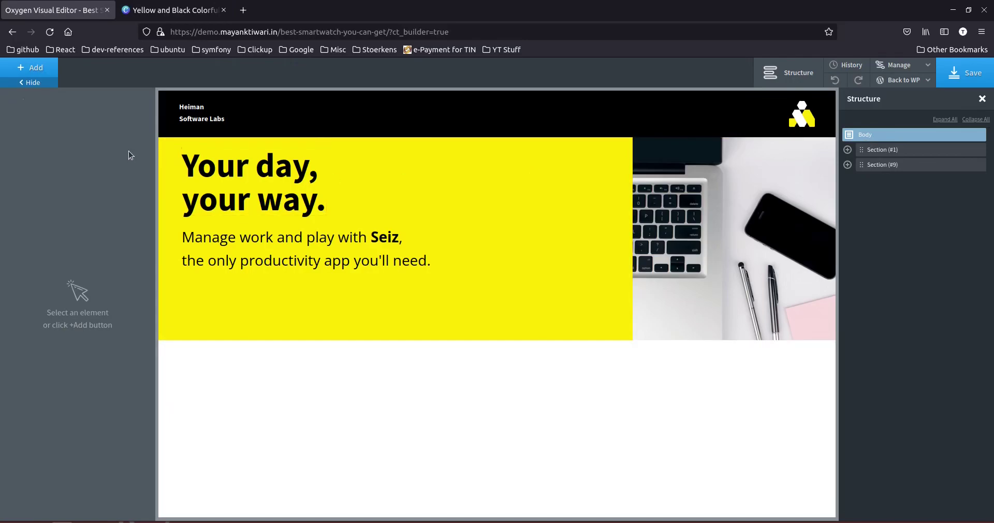
left_click(34, 75)
scroll(119, 273, "up", 1)
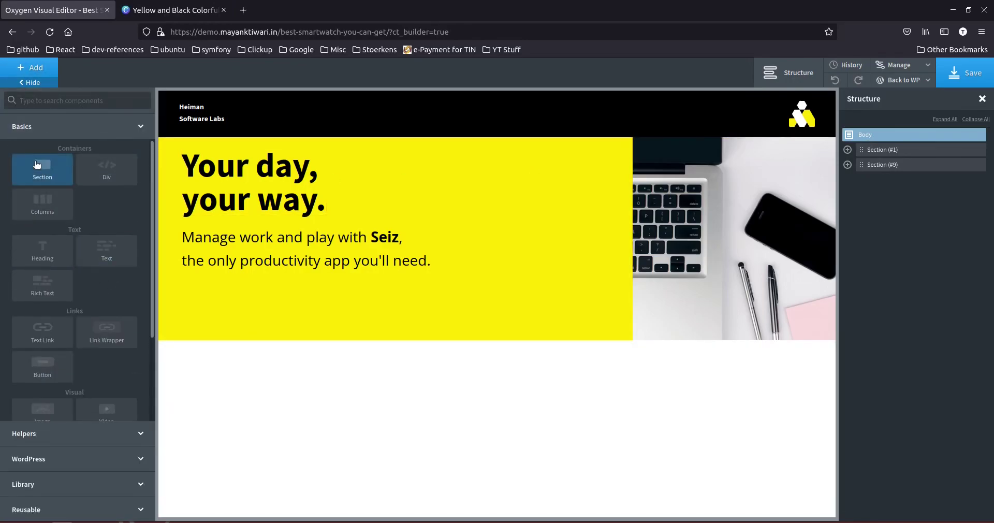
left_click(37, 160)
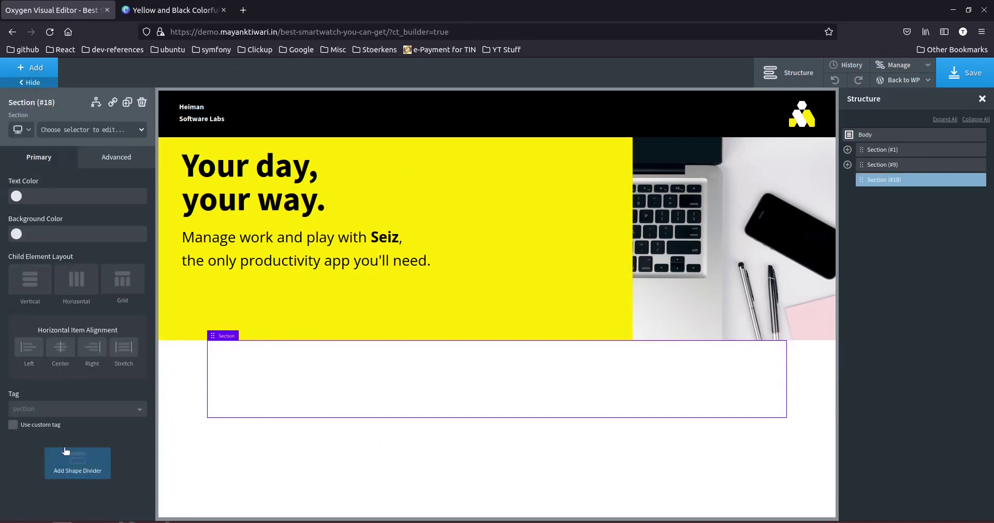
Set the new section's container width to full-width and its bottom container padding to 0.
left_click(110, 163)
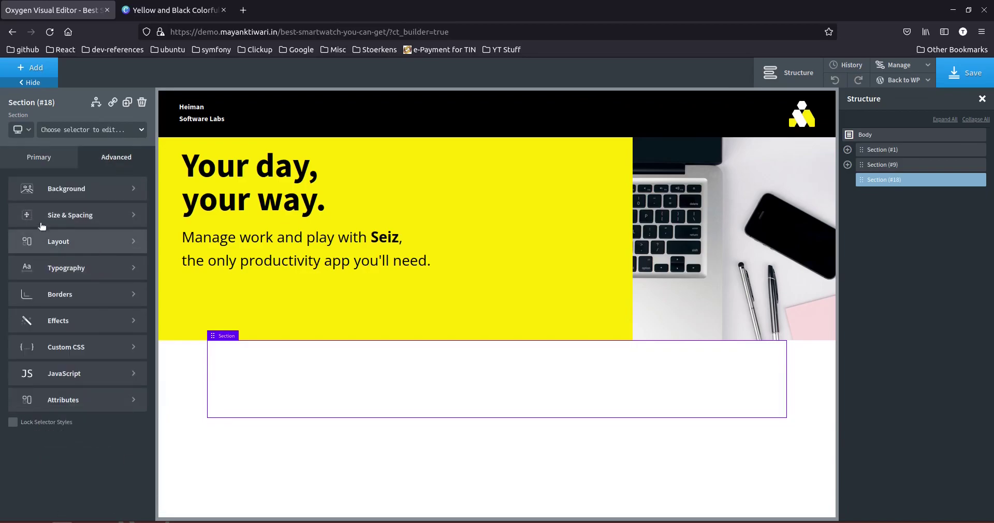
left_click(51, 212)
left_click(49, 372)
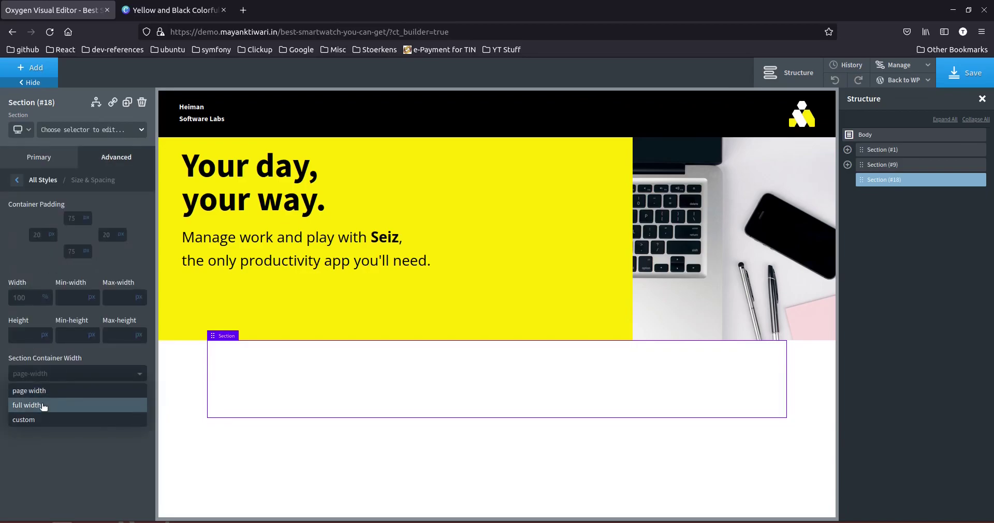
left_click(41, 405)
left_click_drag(439, 382, 445, 337)
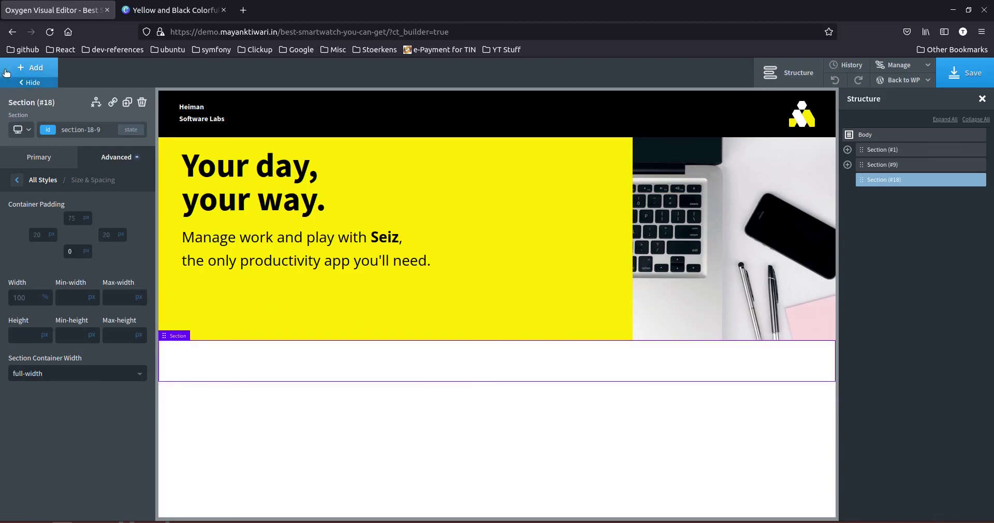
Add a Columns element inside the new section.
left_click(32, 68)
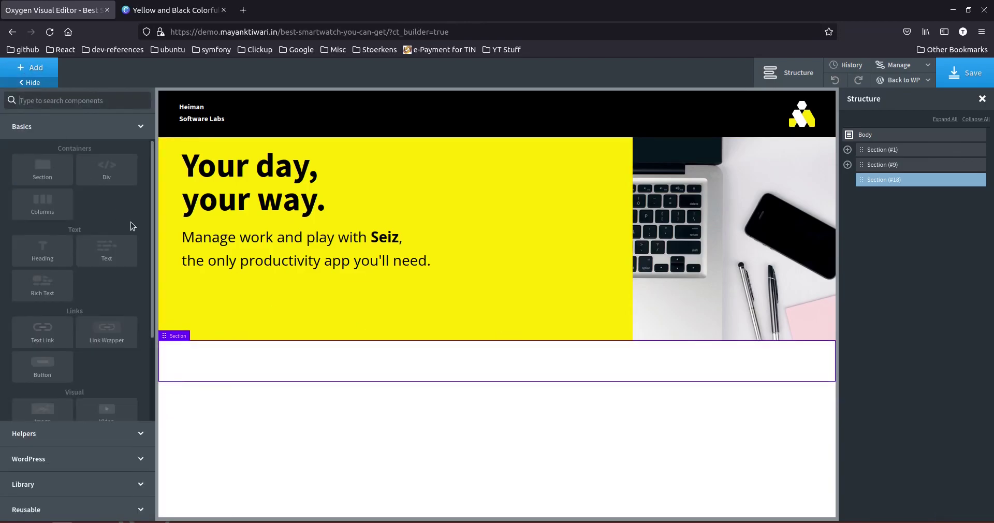
left_click(46, 205)
left_click(266, 371)
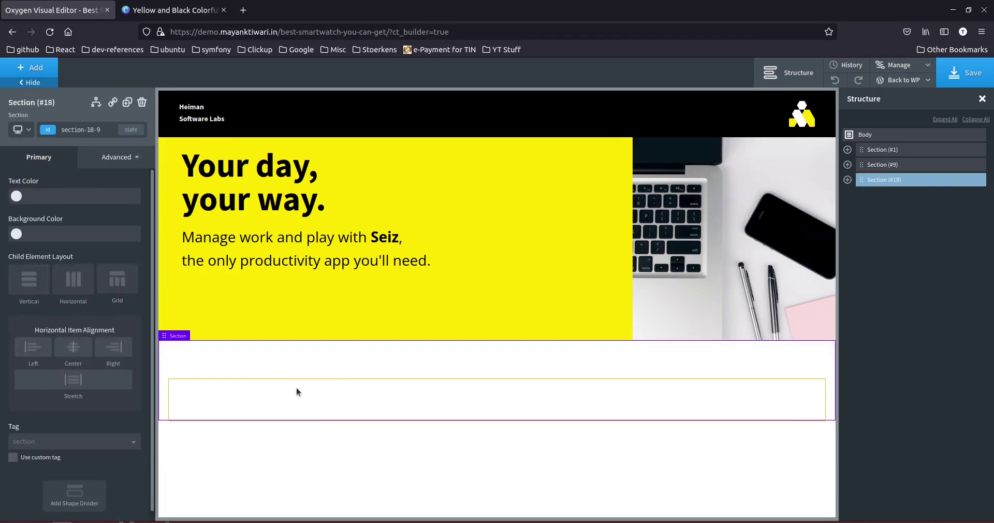
Reduce the new section's top container padding to 0 and set its background color to black, #000000.
left_click_drag(403, 357, 407, 326)
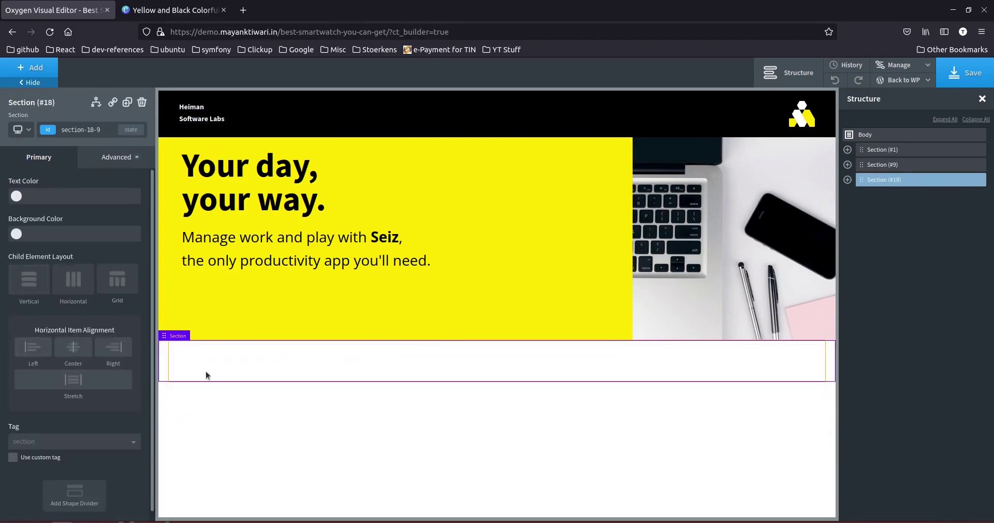
left_click(17, 234)
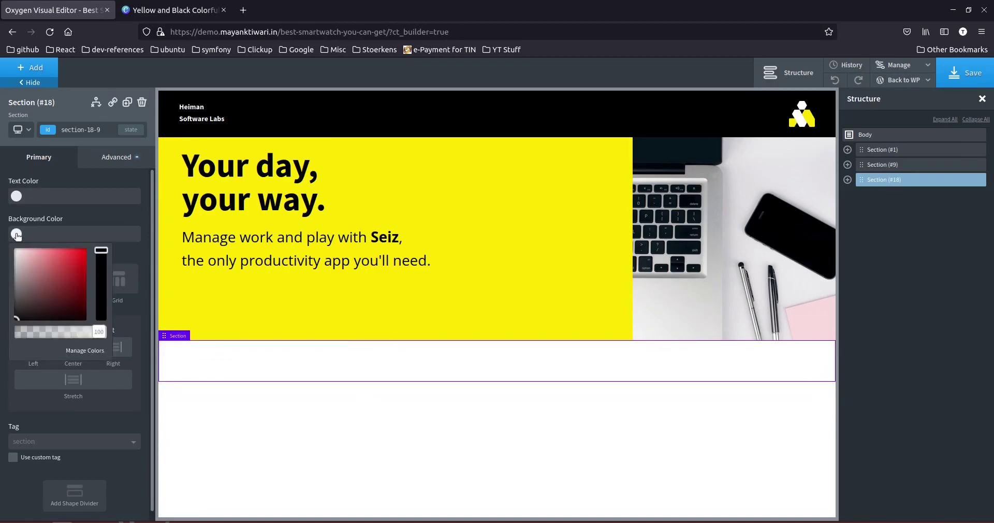
left_click_drag(56, 293, 3, 328)
left_click(2, 354)
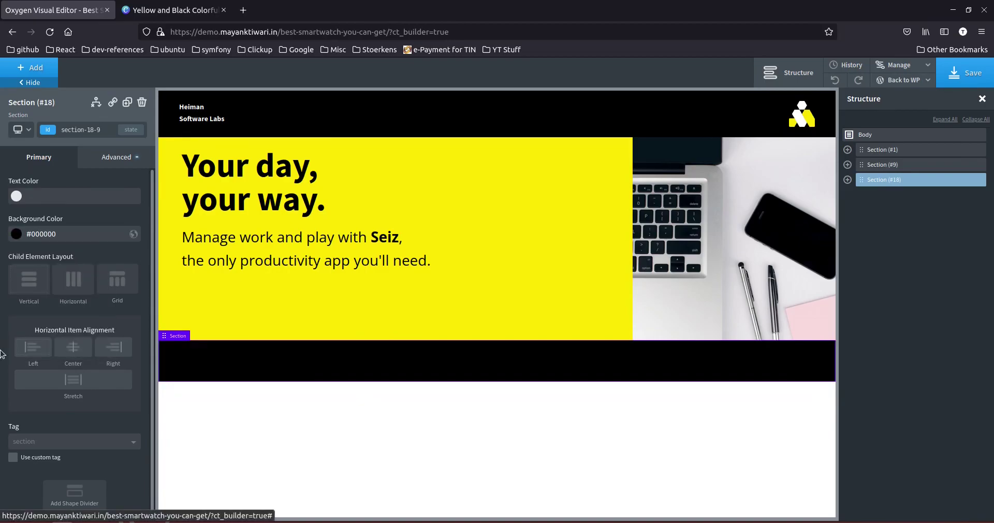
Add a heading to the new black section and delete the empty Columns element from it.
left_click(531, 360)
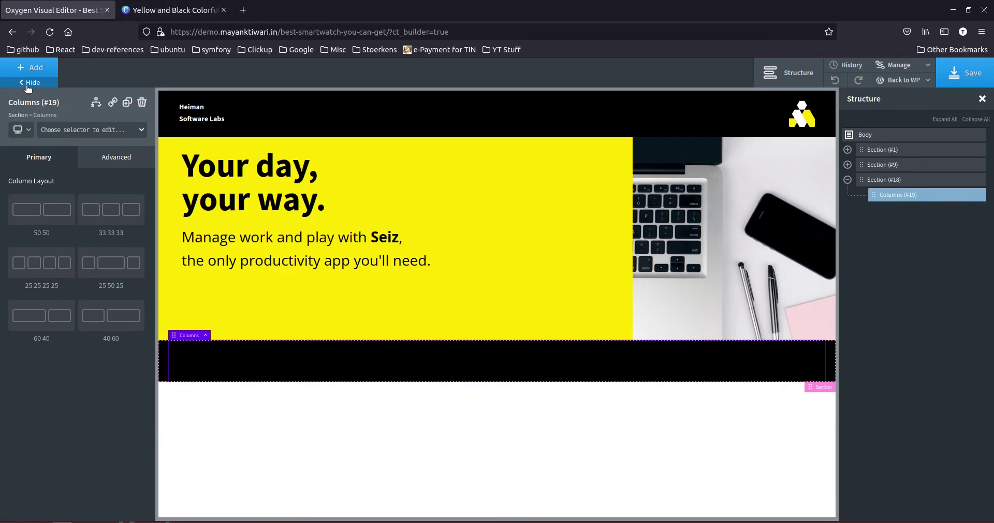
left_click(47, 67)
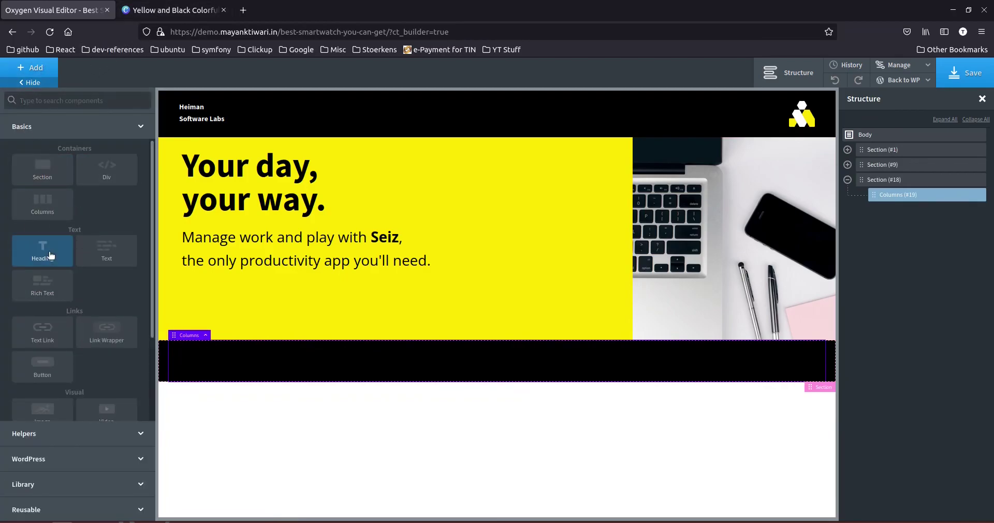
left_click(52, 252)
left_click(420, 373)
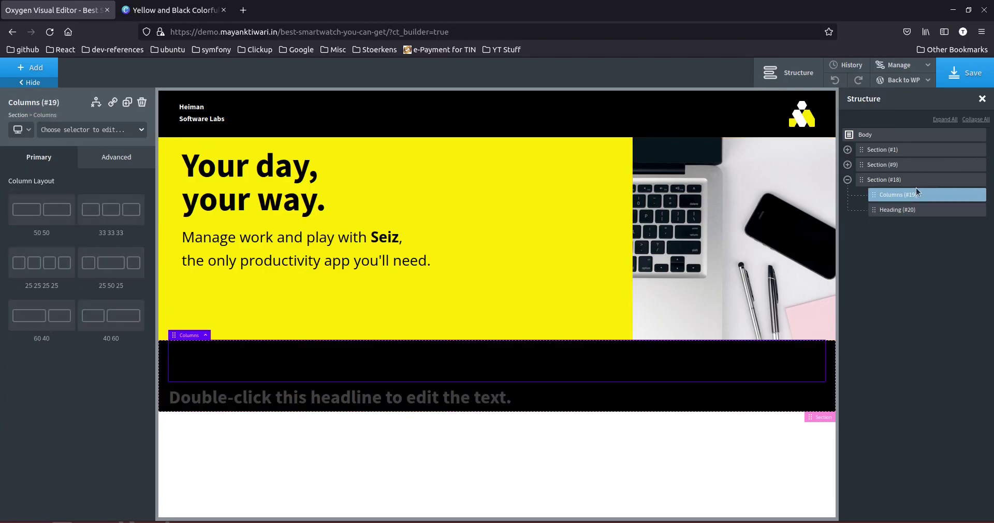
left_click(981, 194)
Replace the new heading's placeholder with "Time-wasting is an epidemic. We're here to cure it." copied from the Canva design.
left_click(298, 358)
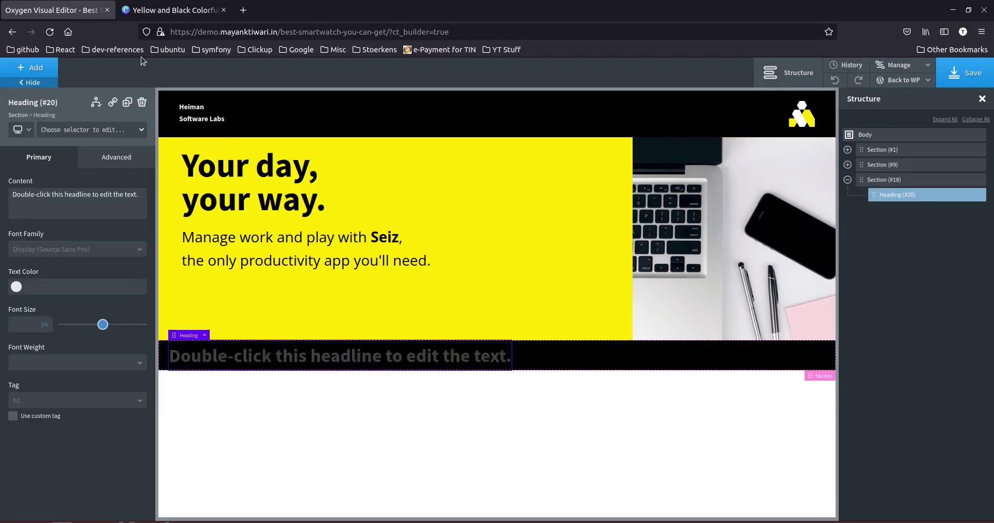
left_click(171, 10)
double_click(587, 231)
key("ctrl+c")
left_click(72, 9)
double_click(346, 358)
key("ctrl+a")
key("ctrl+v")
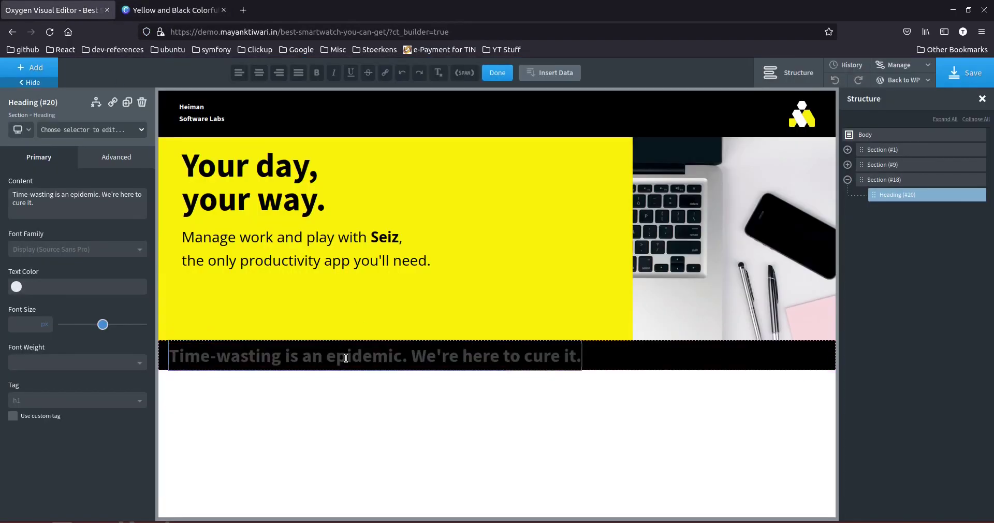
Compare with the Canva design and break the heading into two lines after "Time-wasting is an epidemic.".
left_click(171, 10)
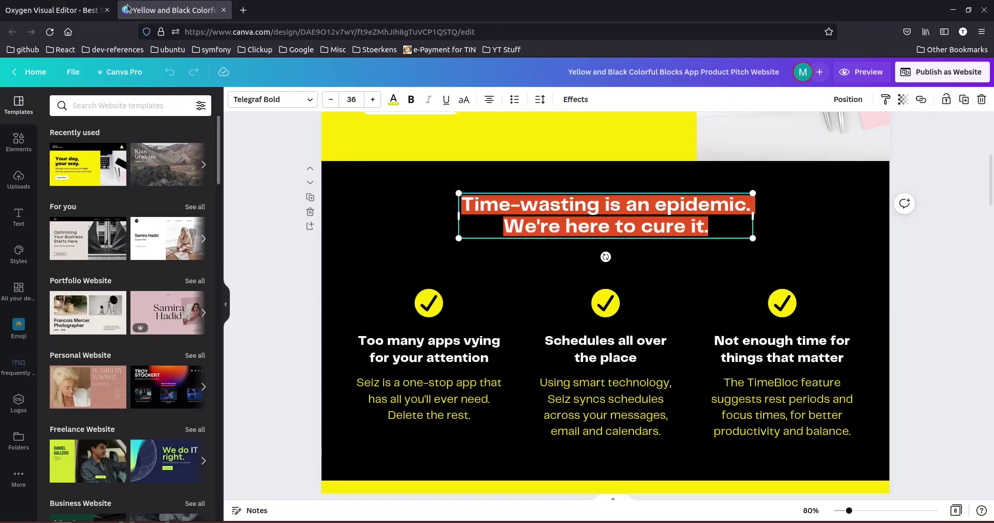
left_click(57, 10)
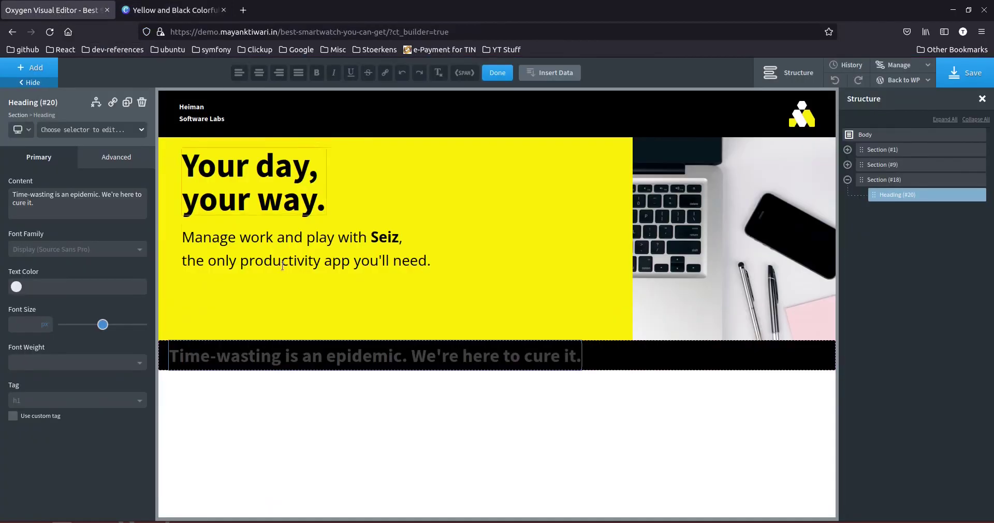
key("Delete")
key("Return")
key("BackSpace")
key("Return")
left_click(495, 378)
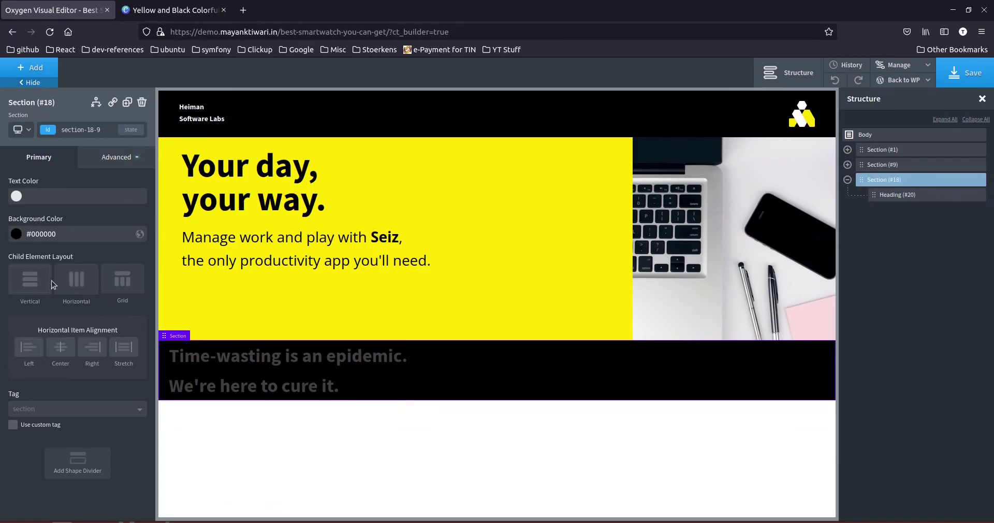
Lay out the black section's children horizontally with centered horizontal alignment, and center the text of its heading.
left_click(76, 284)
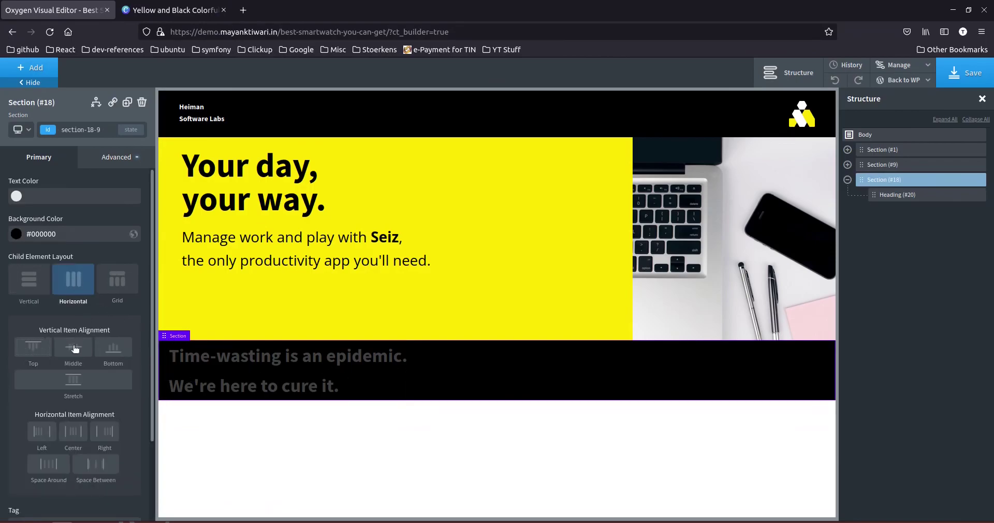
left_click(76, 434)
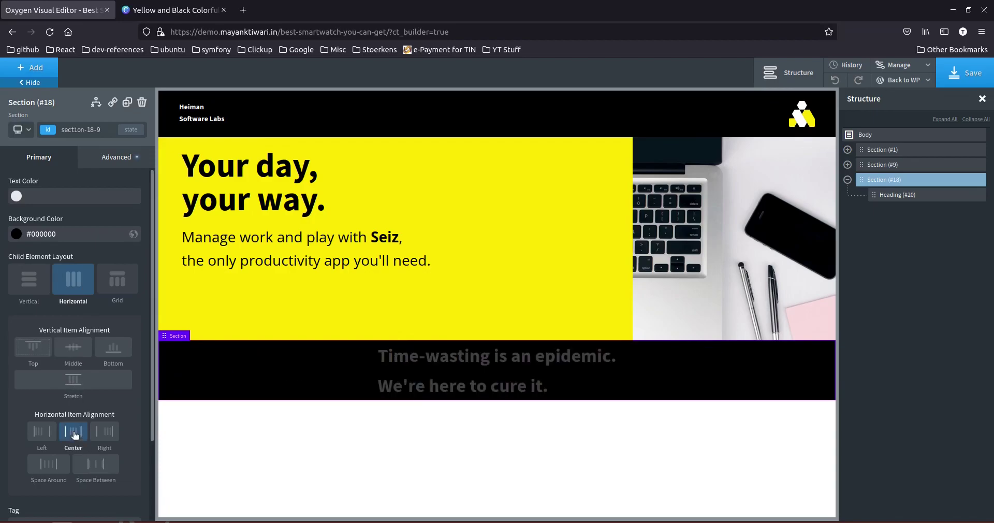
left_click(411, 381)
left_click(116, 157)
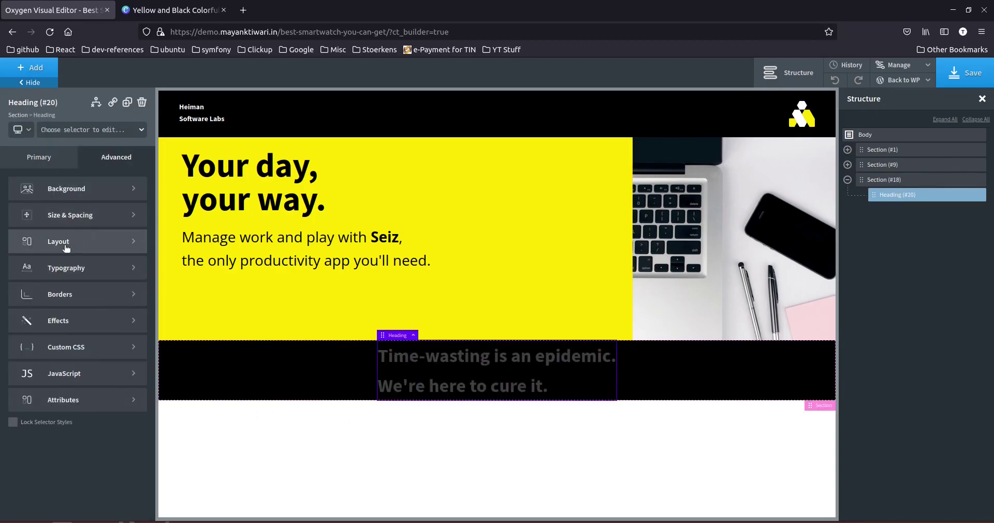
left_click(61, 267)
left_click(59, 334)
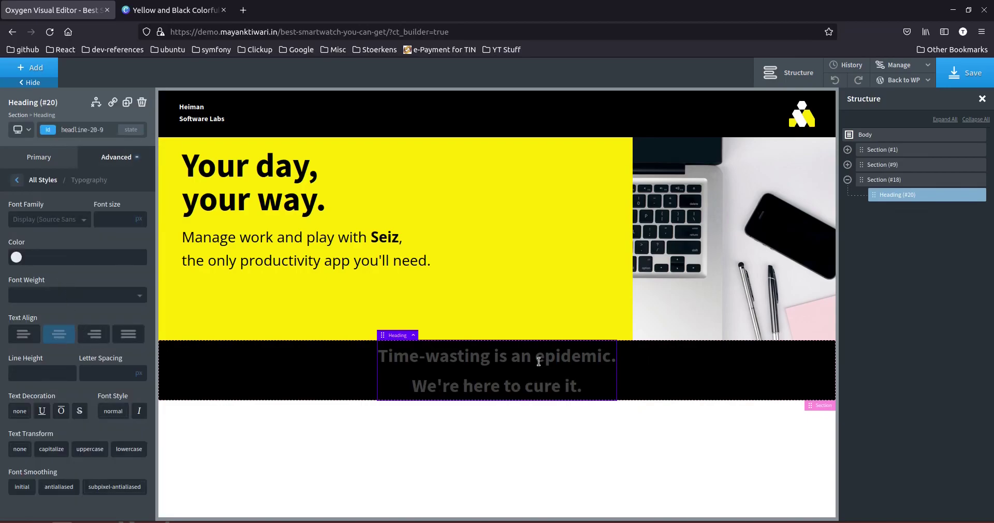
Set the "Time-wasting is an epidemic." heading's text color to yellow, #fee600.
left_click(17, 258)
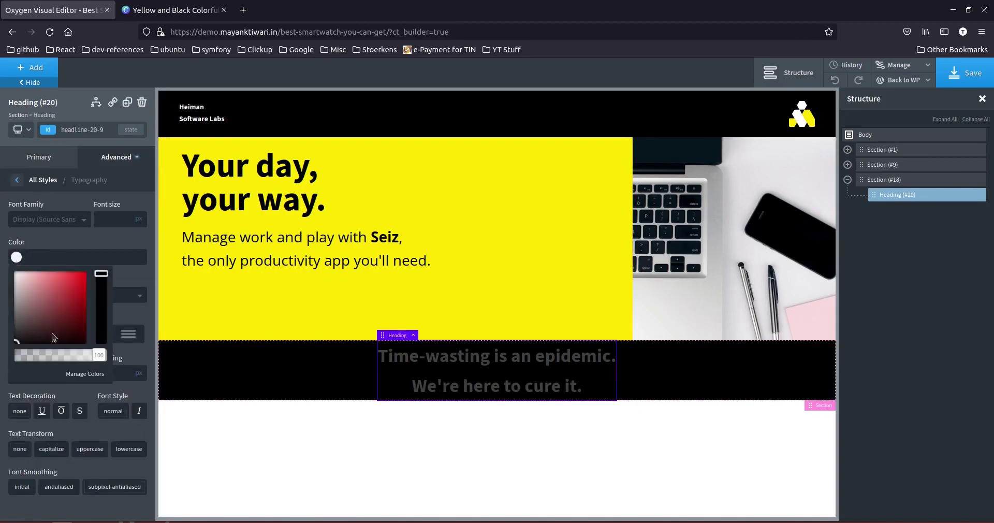
left_click(40, 258)
type("#fef600")
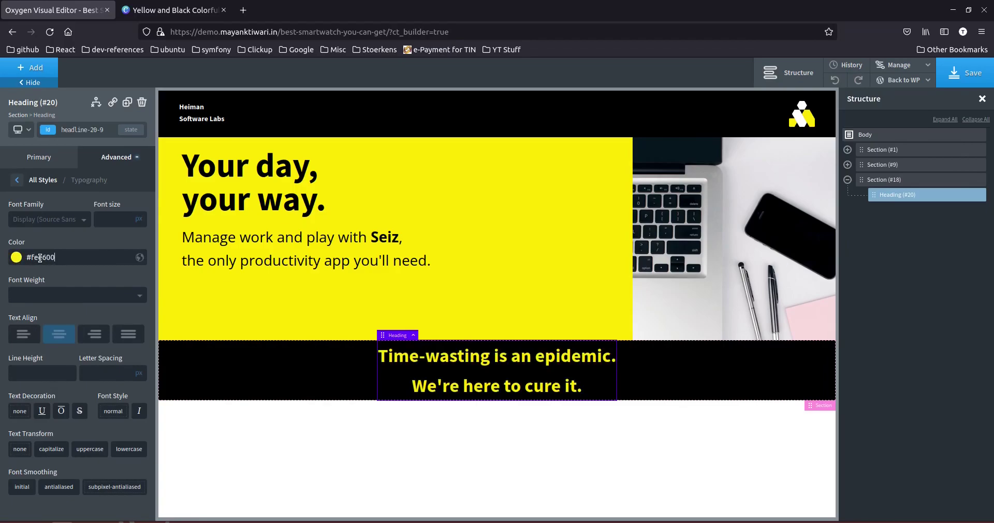
Compare with the Canva design and add small, roughly equal top and bottom padding to the black section around its heading.
left_click(174, 12)
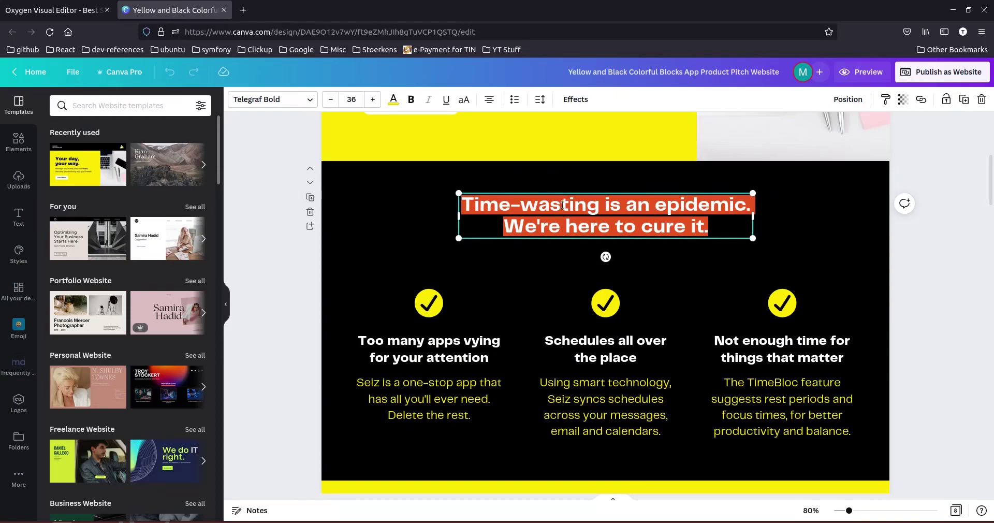
scroll(588, 453, "up", 1)
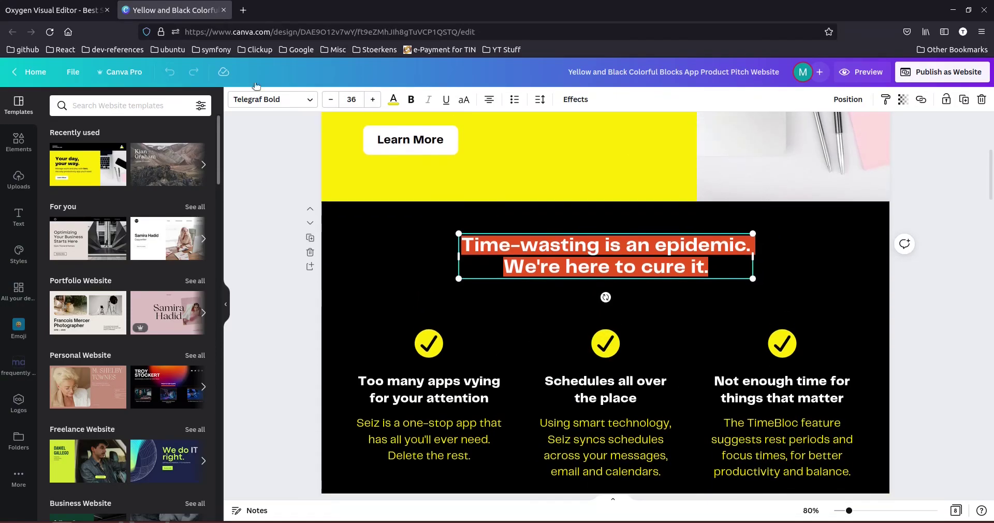
left_click(36, 8)
left_click(409, 339)
left_click_drag(413, 342, 415, 355)
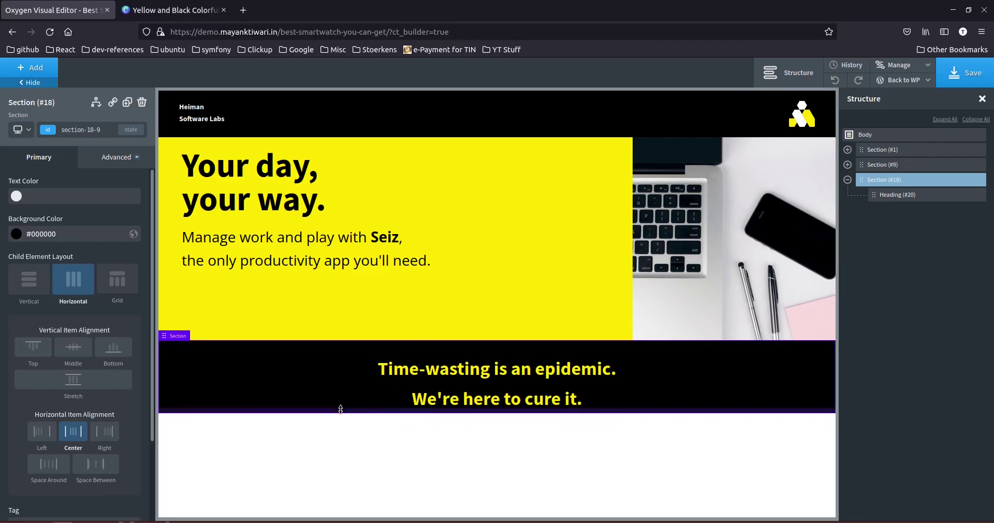
left_click_drag(363, 408, 369, 421)
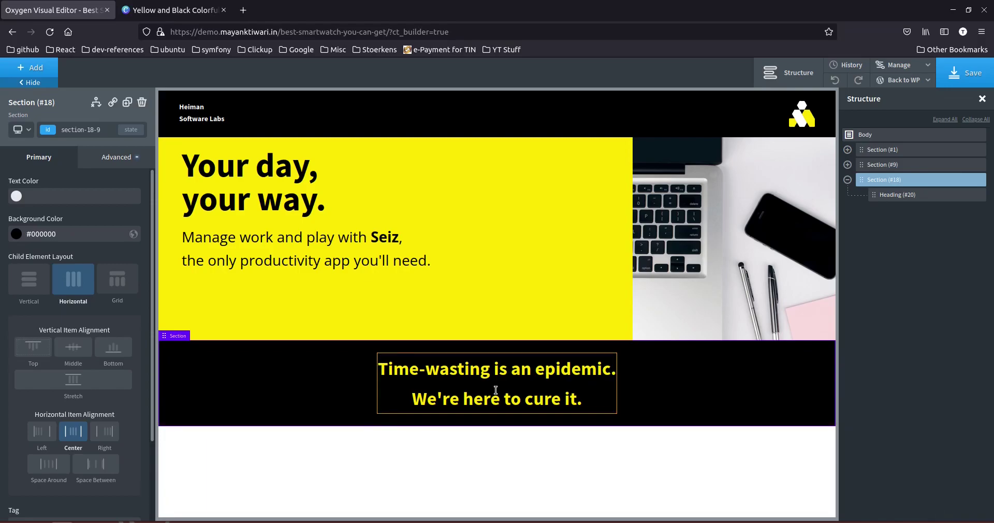
Check the heading's font size in the Canva design and set the Oxygen heading's font size to 36 px.
left_click(171, 10)
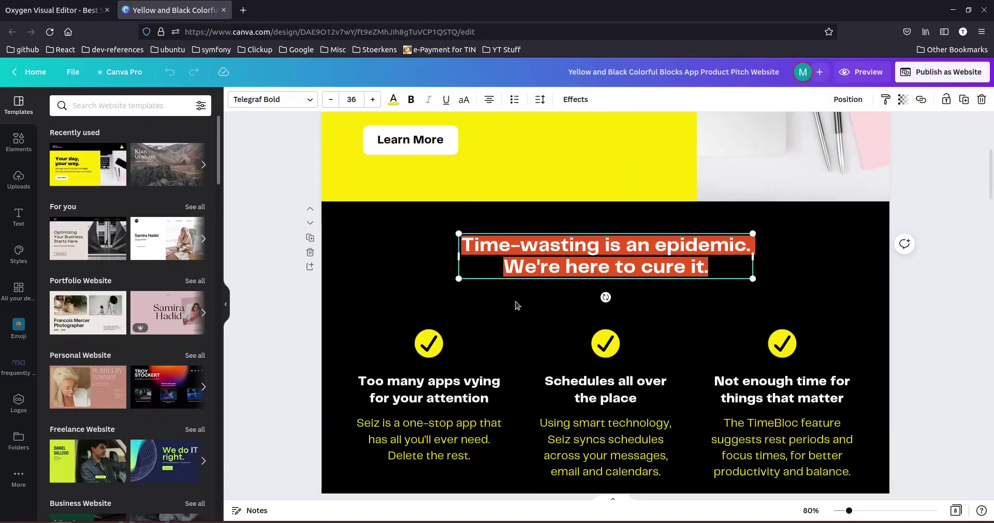
left_click(65, 11)
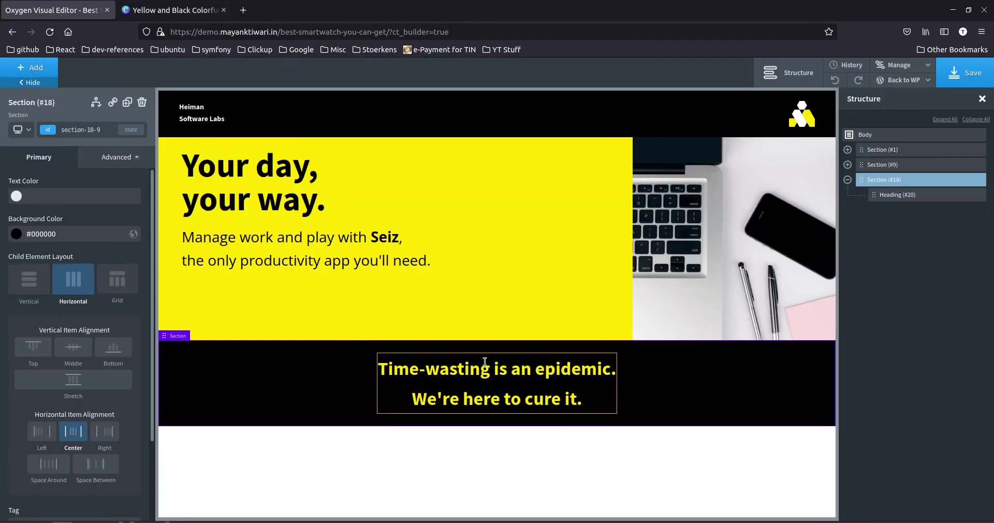
left_click(21, 324)
type("36")
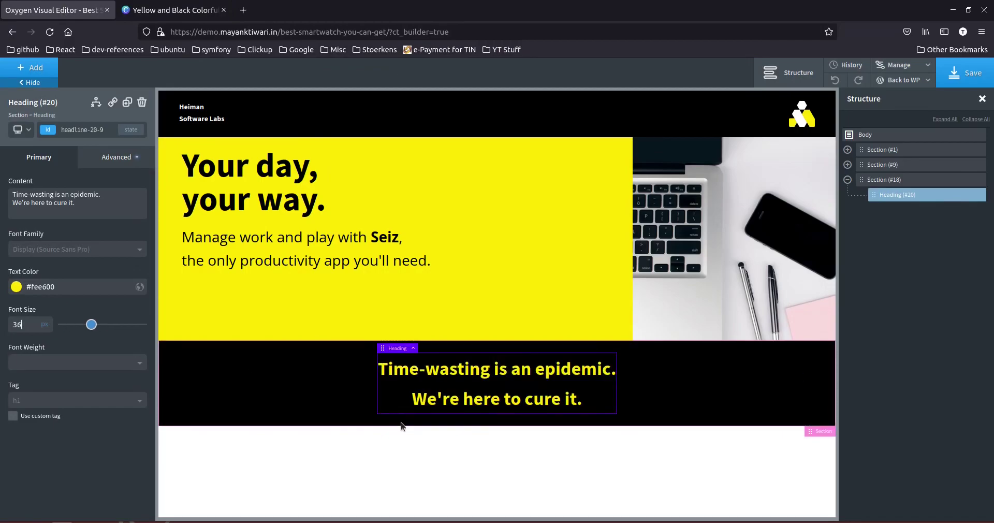
Review the Canva design's black block and select the black section in Oxygen as the target for the next element.
left_click(139, 3)
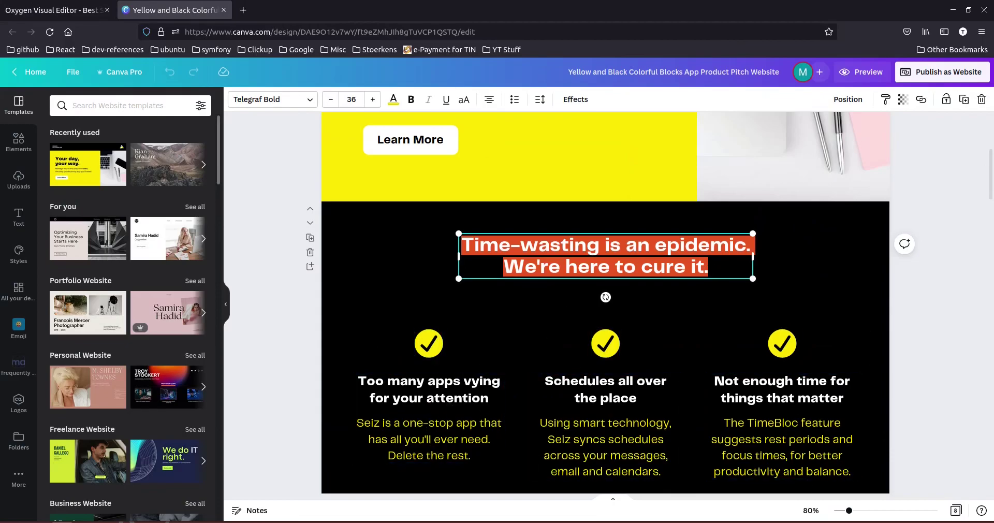
left_click(51, 10)
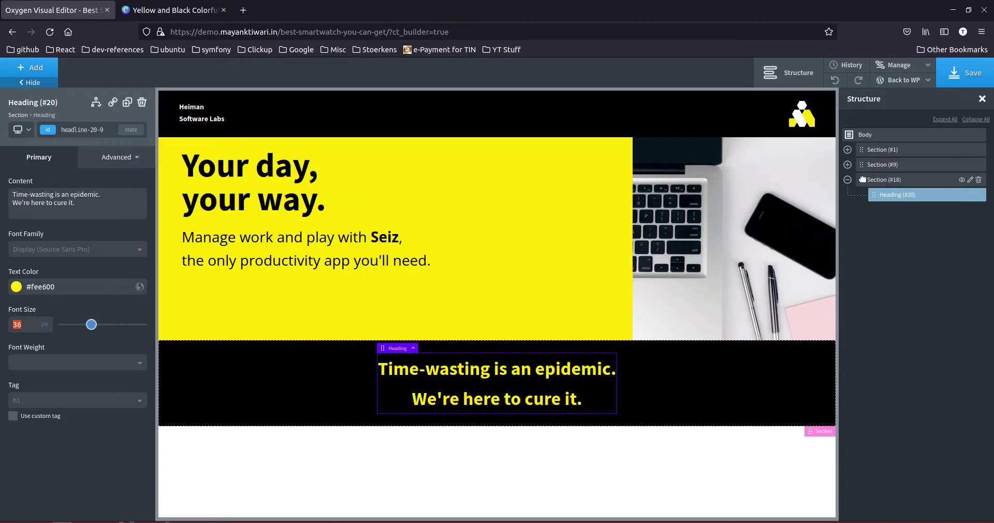
left_click(24, 69)
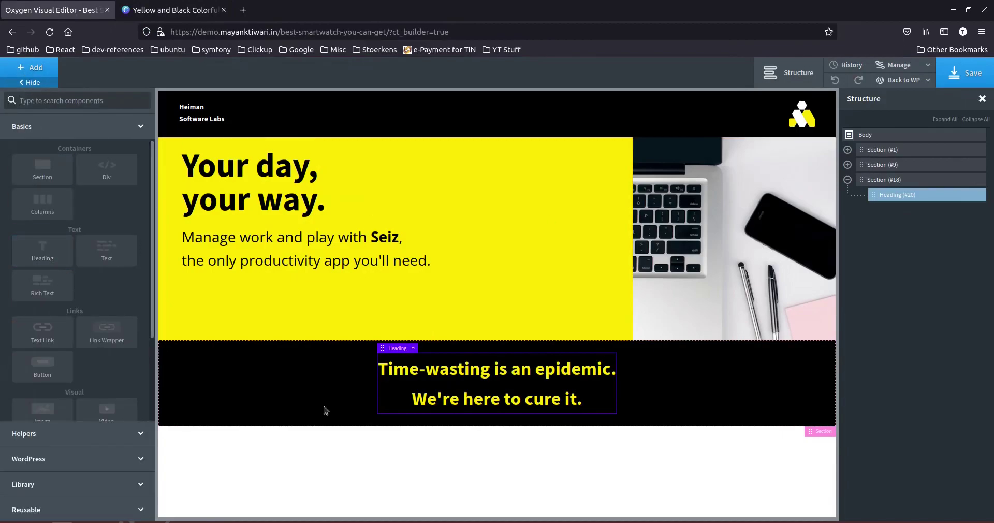
left_click(881, 179)
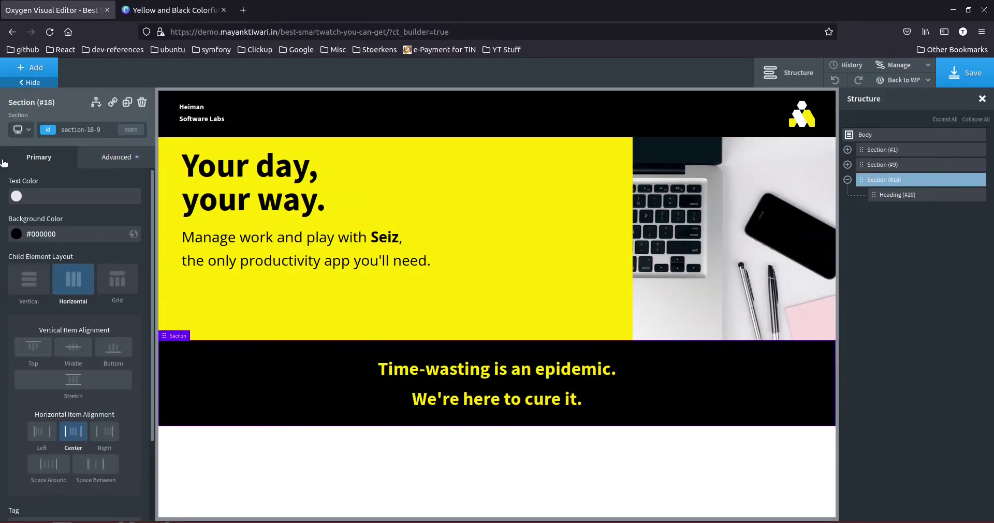
Add a Columns element with the 33 33 33 layout to the black section containing the "Time-wasting is an epidemic." heading.
left_click(25, 85)
left_click(23, 74)
left_click(43, 204)
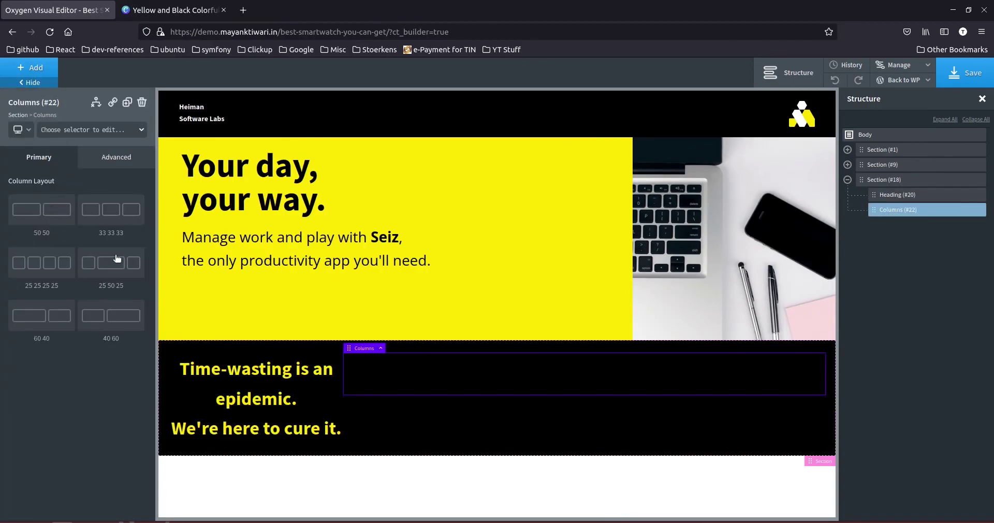
left_click(111, 210)
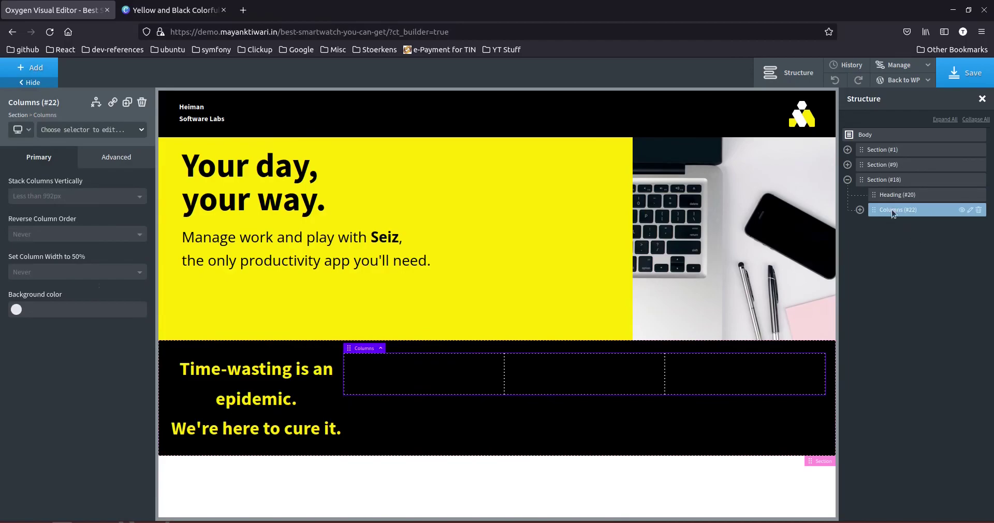
Set the black section's child element layout to vertical with its items centered horizontally.
left_click(879, 180)
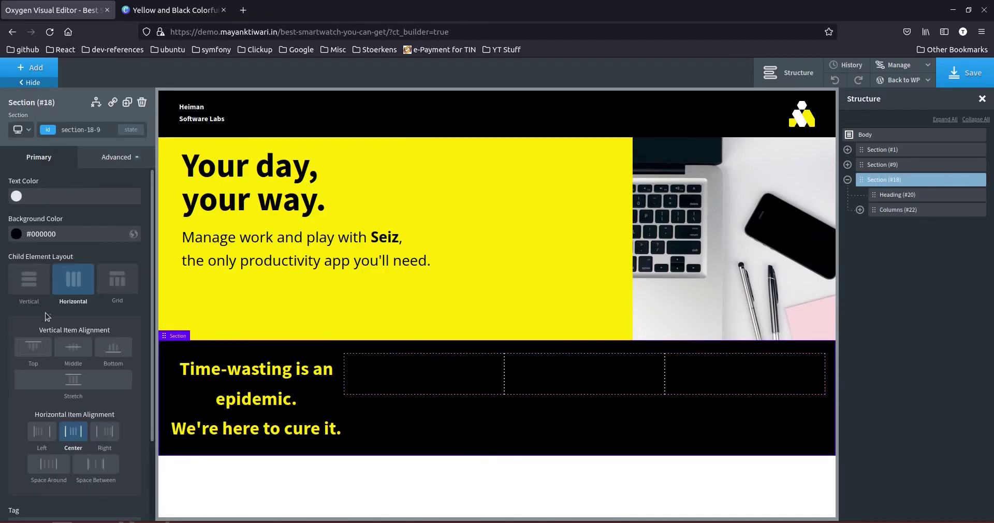
left_click(31, 285)
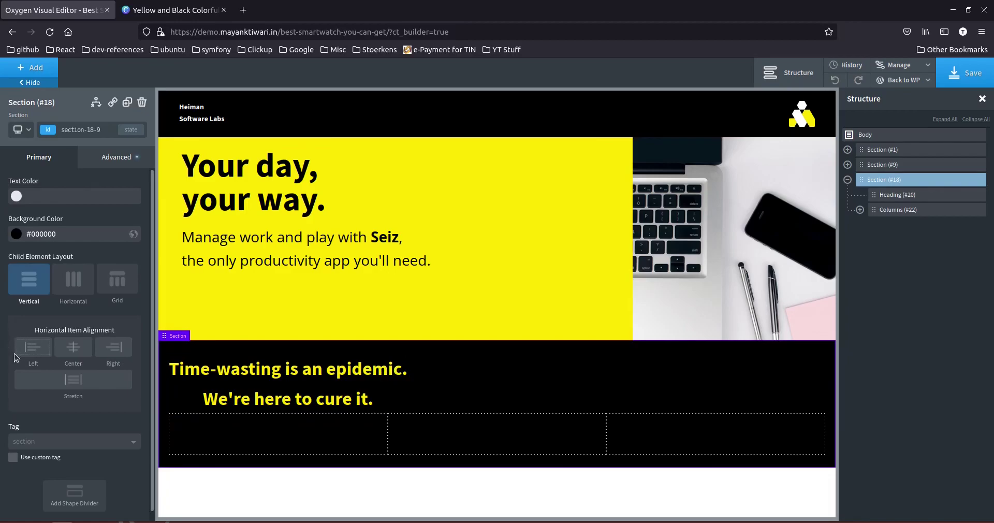
left_click(73, 346)
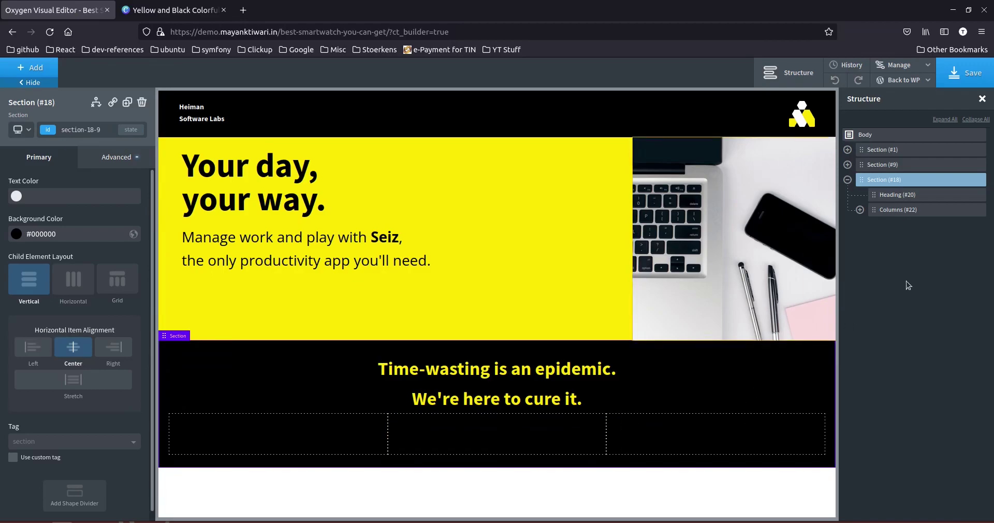
Check the feature blocks in the Canva design and add an Icon Box to the first of the three columns.
left_click(885, 210)
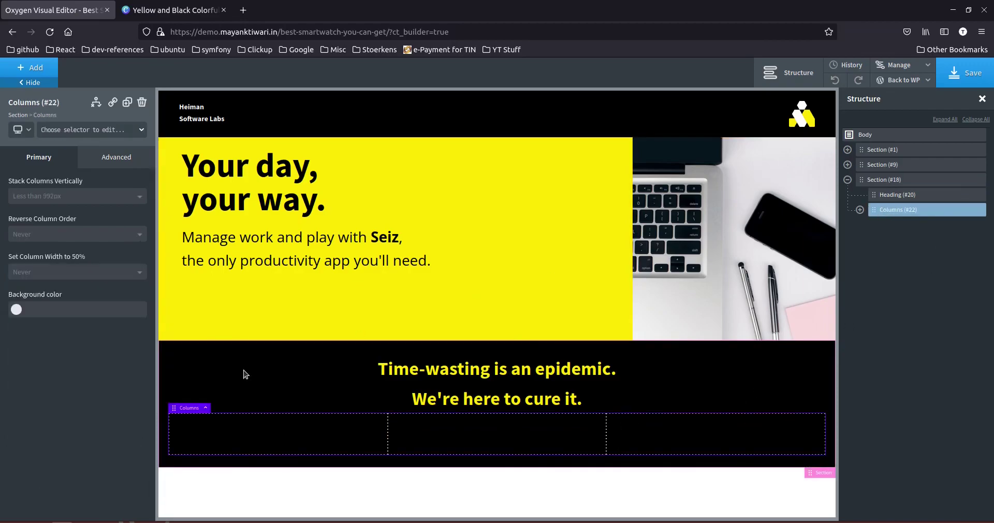
left_click(163, 16)
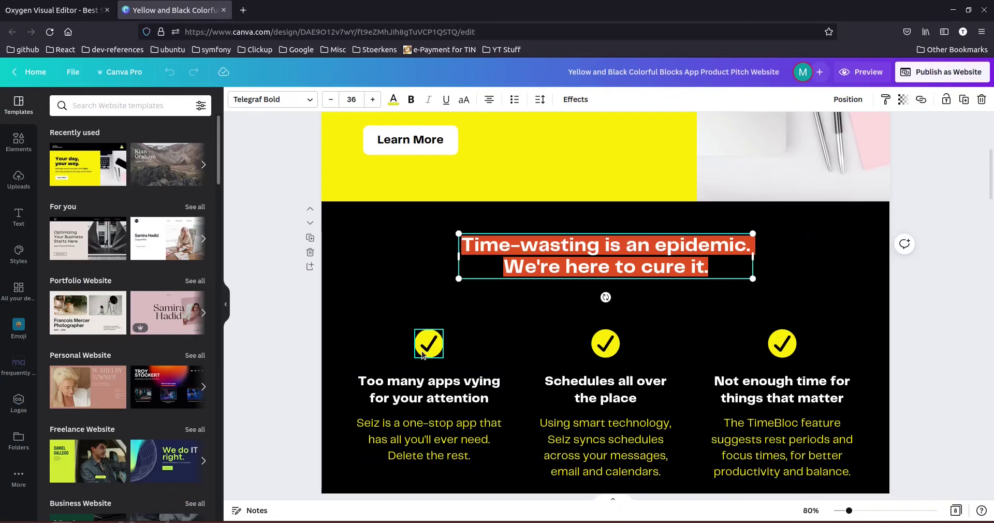
left_click(59, 11)
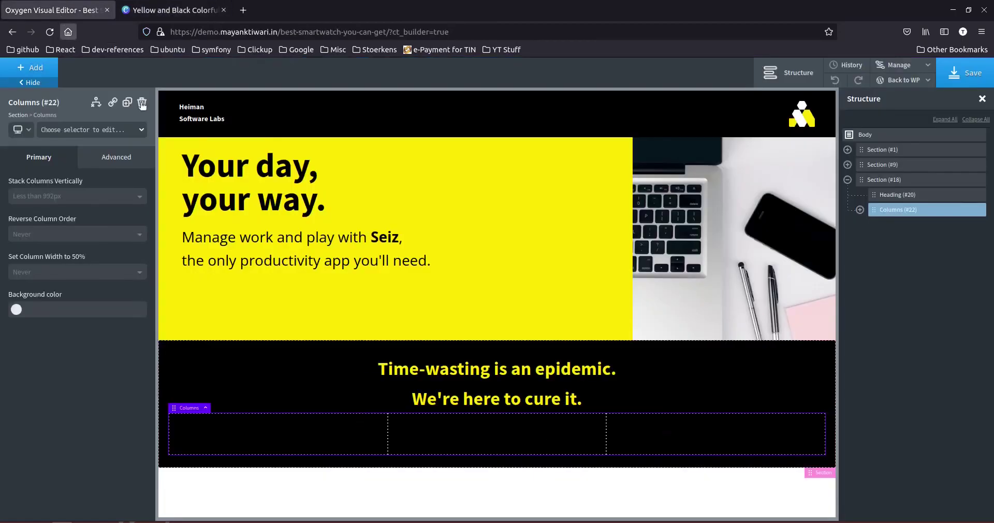
left_click(23, 72)
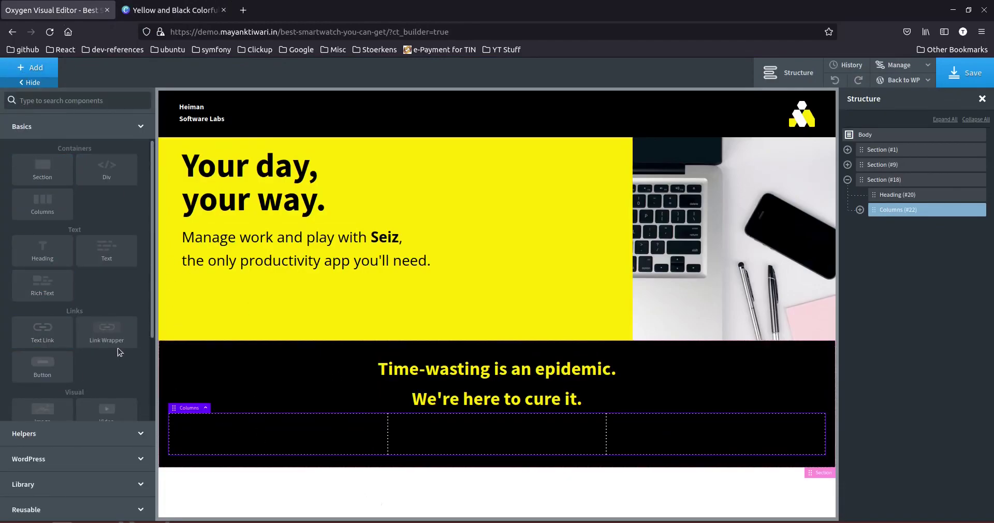
scroll(76, 393, "down", 2)
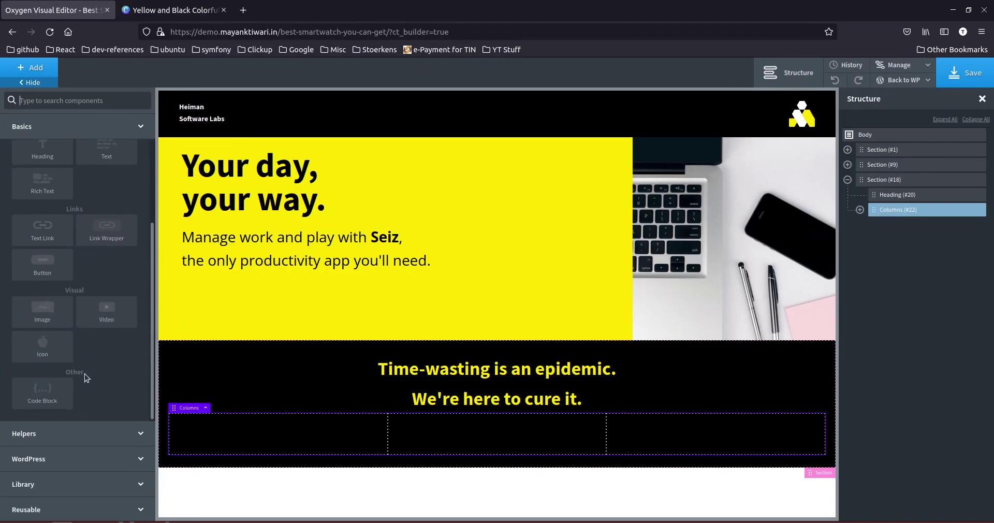
scroll(86, 355, "up", 2)
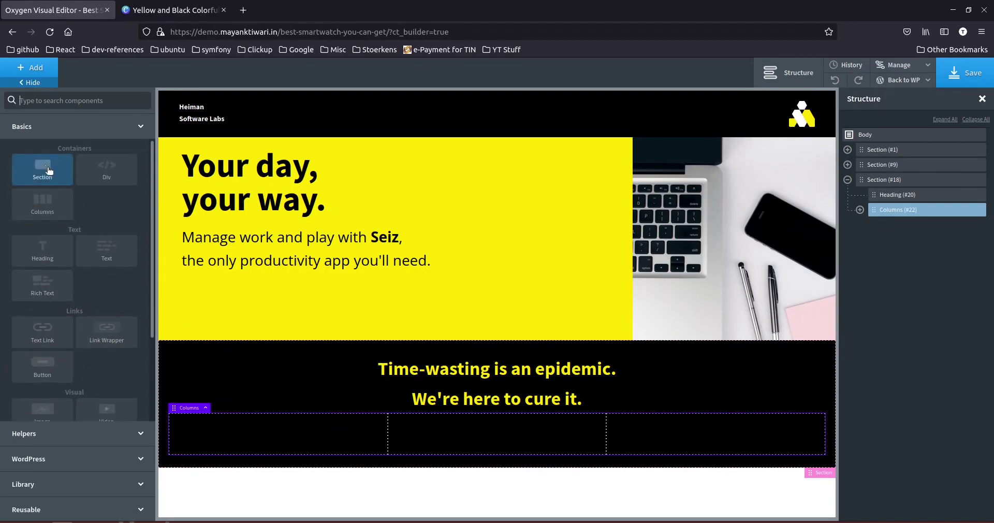
type("ico")
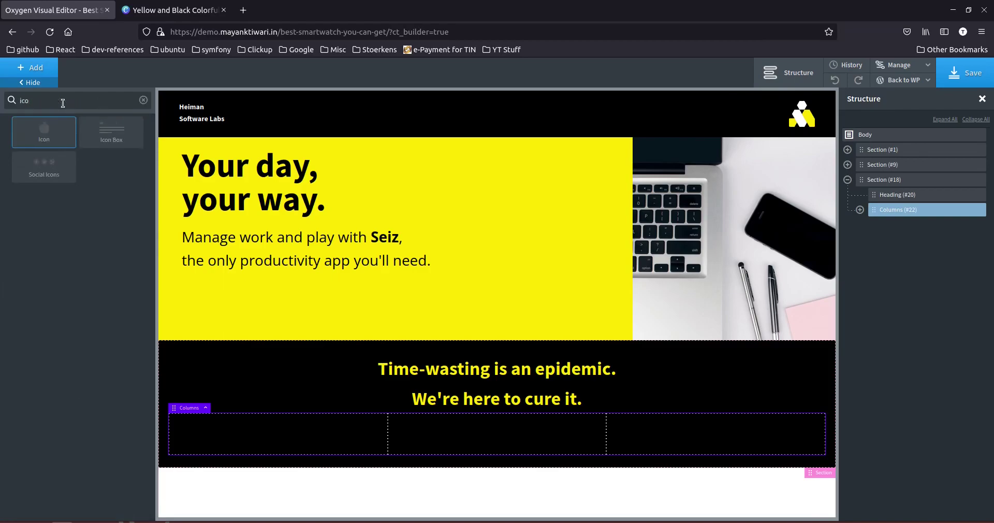
key("BackSpace")
key("BackSpace")
key("BackSpace")
type("ic")
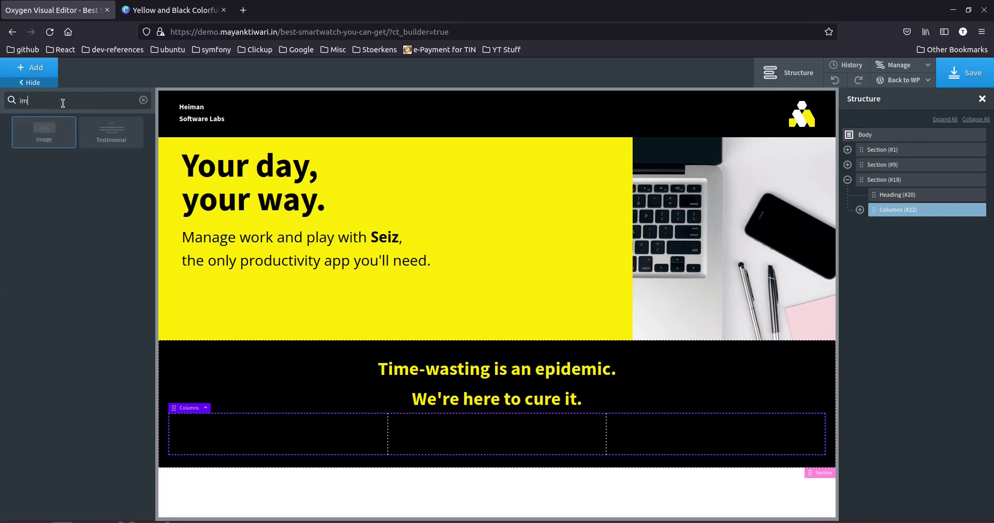
left_click(45, 160)
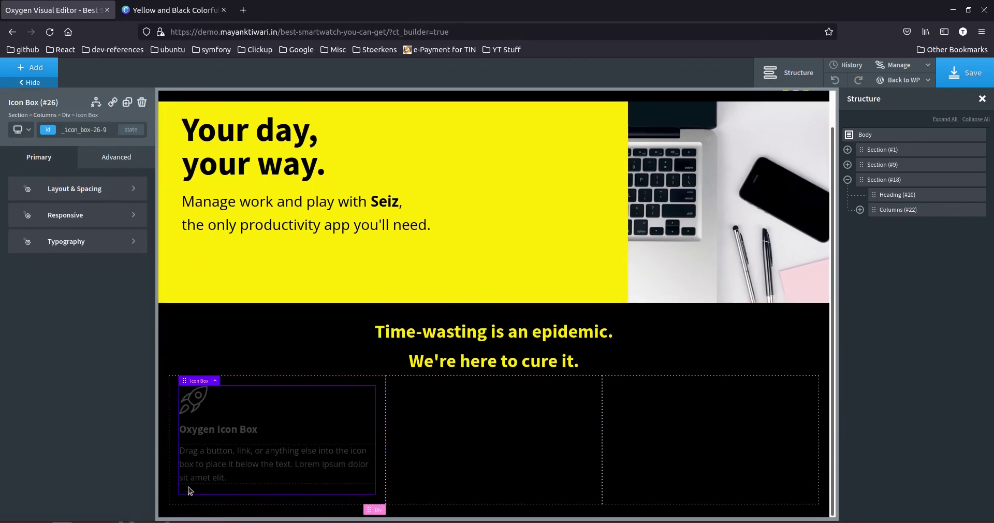
Set the color of the icon inside the icon box to #fee600.
left_click(189, 412)
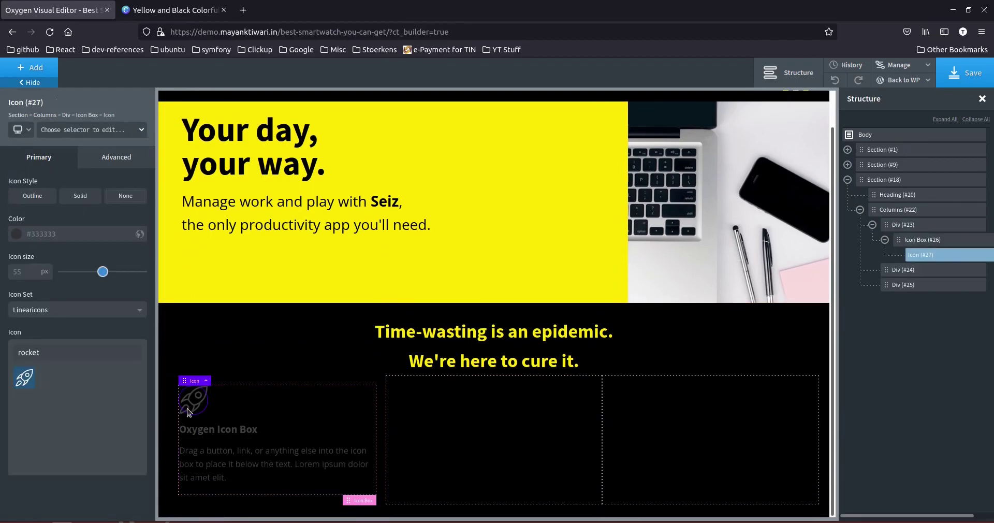
left_click(171, 10)
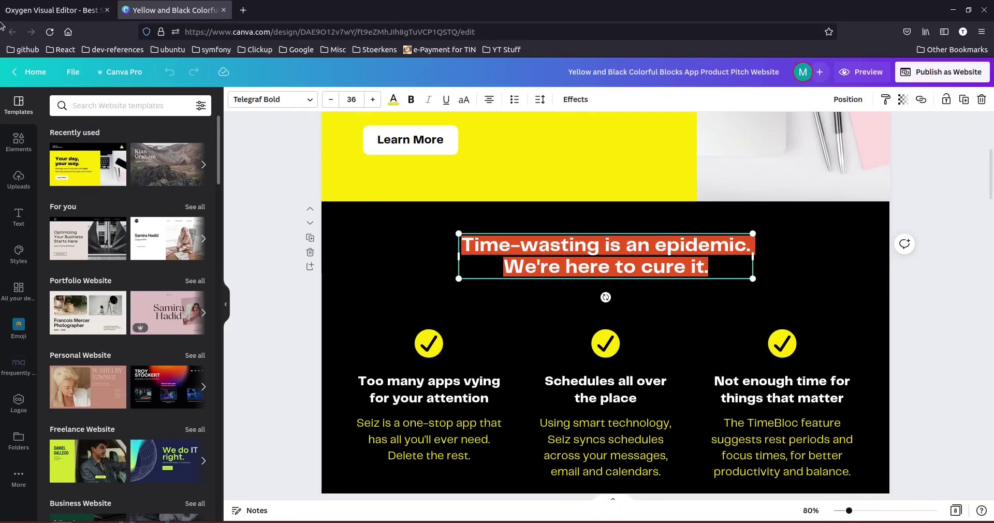
left_click(28, 12)
left_click(17, 237)
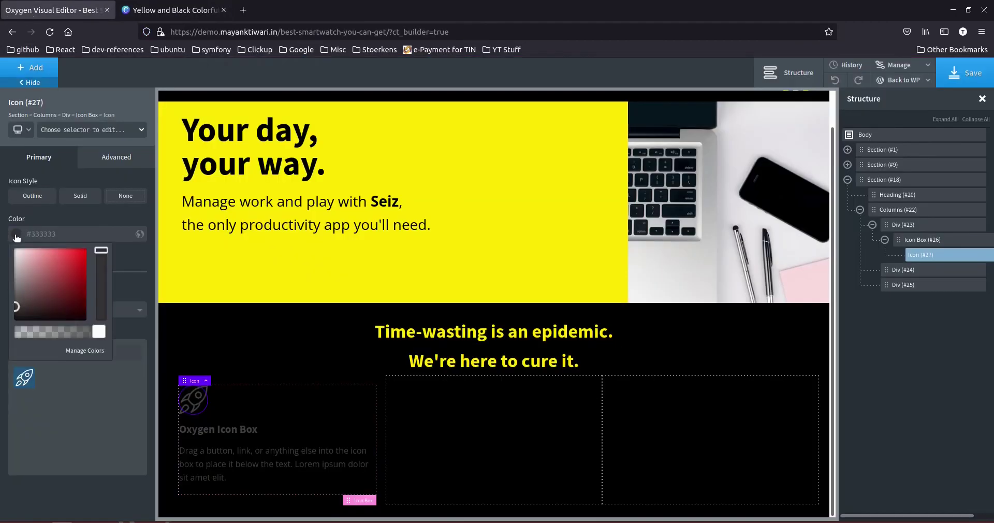
key("ctrl+a")
type("#fee600")
left_click(129, 279)
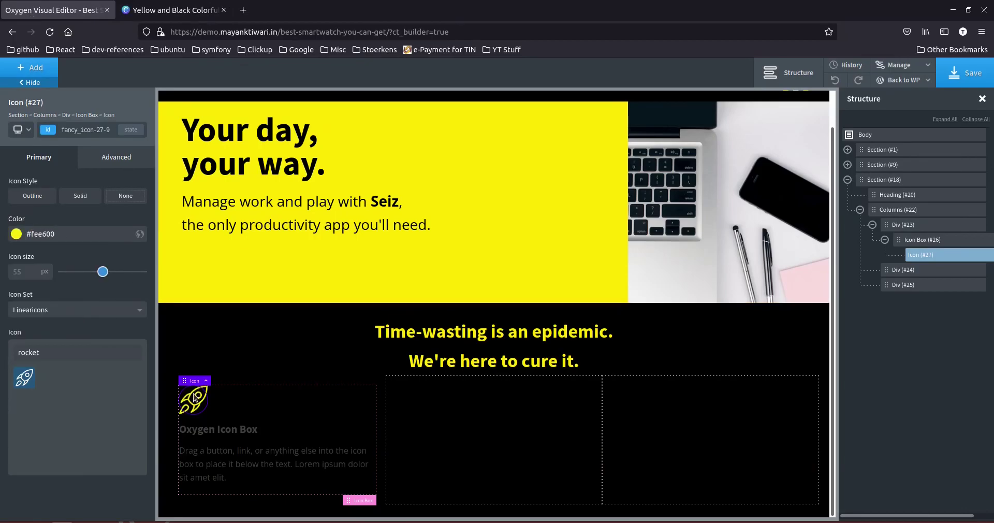
Replace the rocket icon with the checkmark-circle icon from the Linearicons set.
left_click(47, 312)
double_click(37, 352)
type("che")
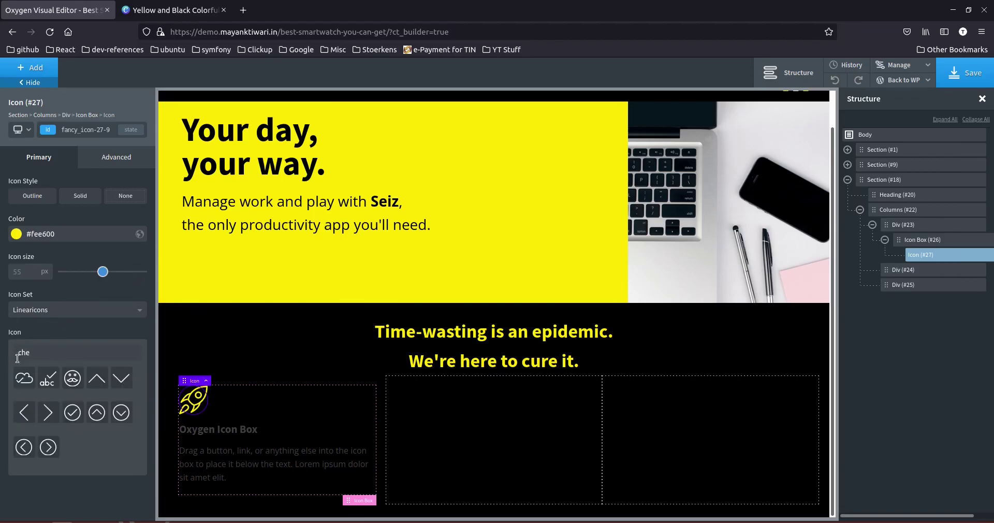
left_click(72, 413)
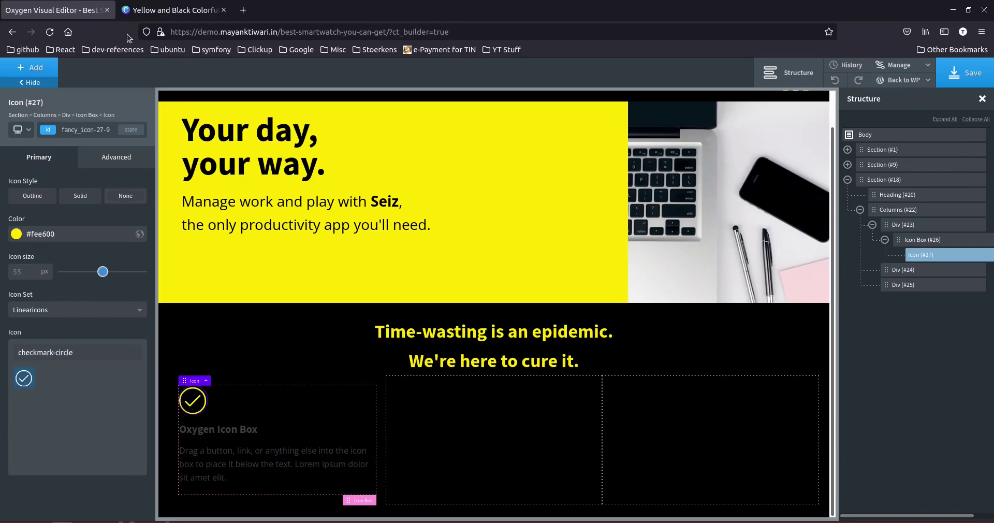
Compare the icon with the Canva design, switch its icon set to Font Awesome and choose the solid check-circle icon.
left_click(156, 12)
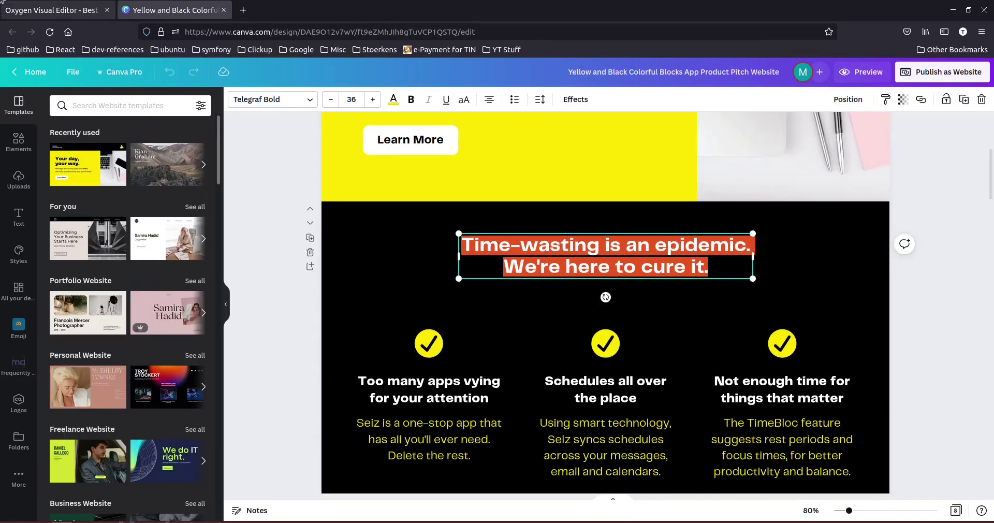
left_click(57, 10)
left_click(26, 311)
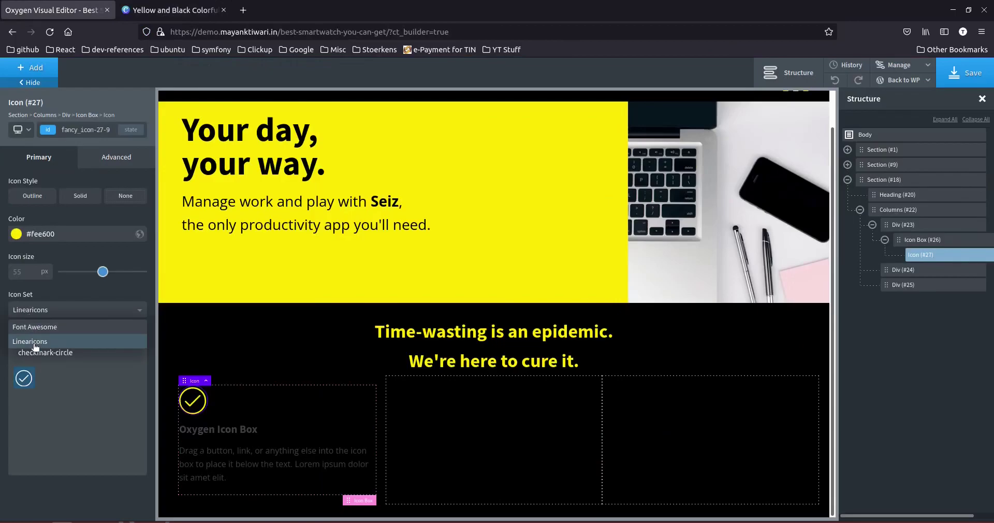
left_click(46, 327)
left_click_drag(95, 356, 2, 357)
type("che")
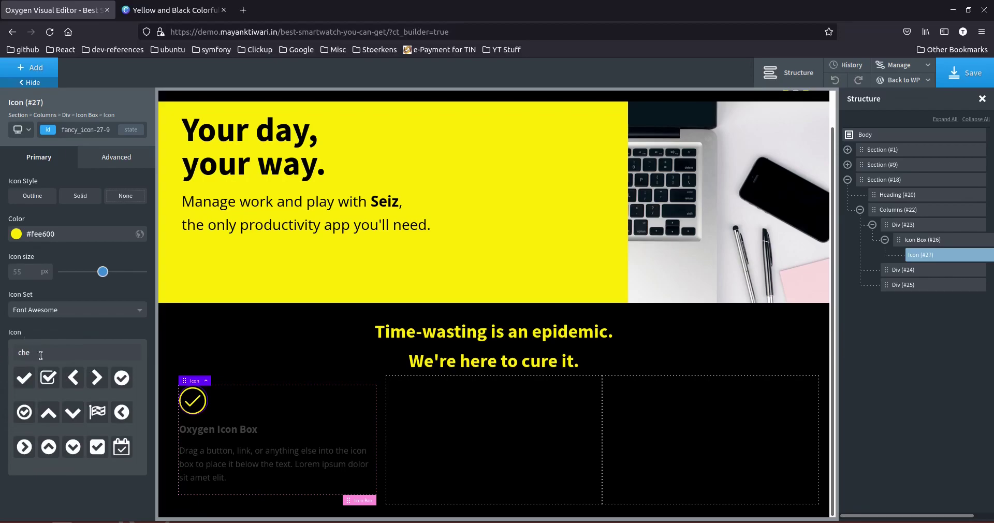
type("ck")
left_click(73, 379)
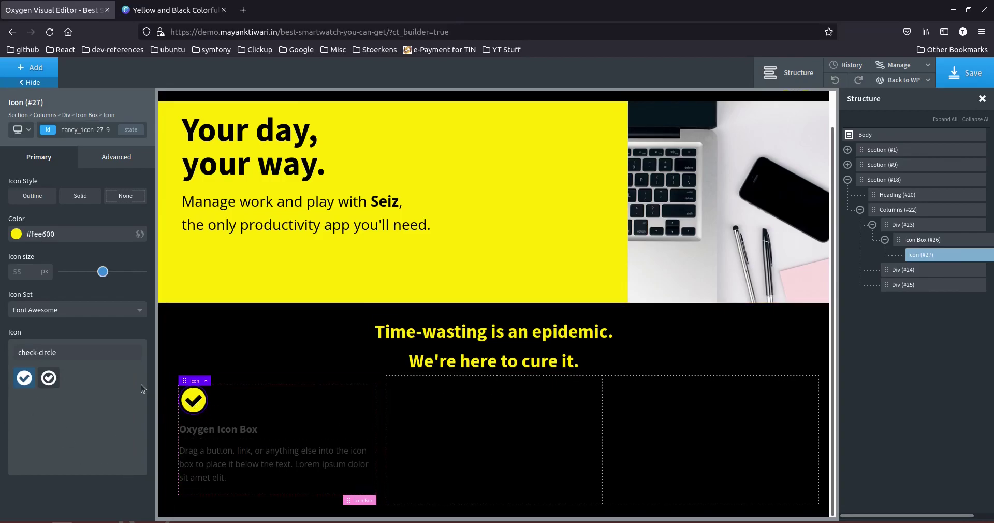
Set the content alignment of the whole icon box to center.
left_click(908, 244)
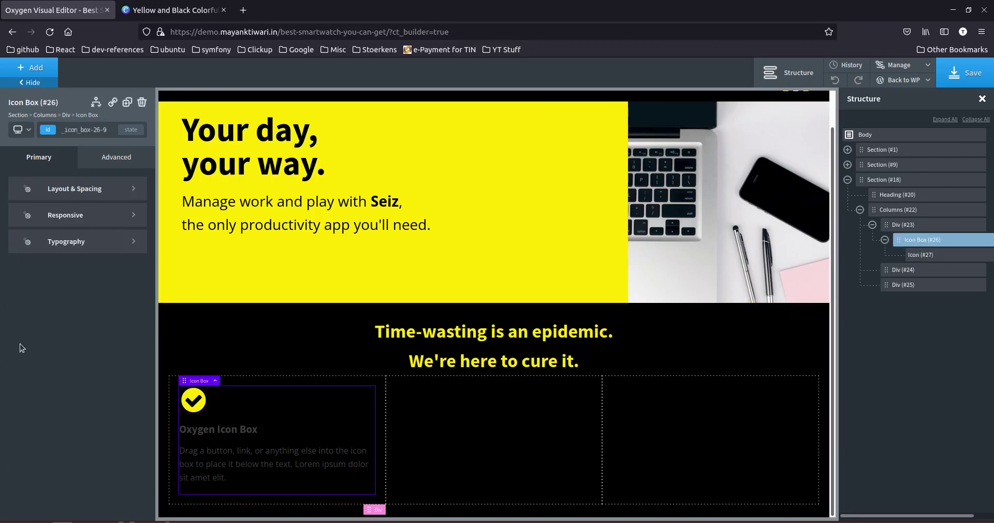
left_click(81, 190)
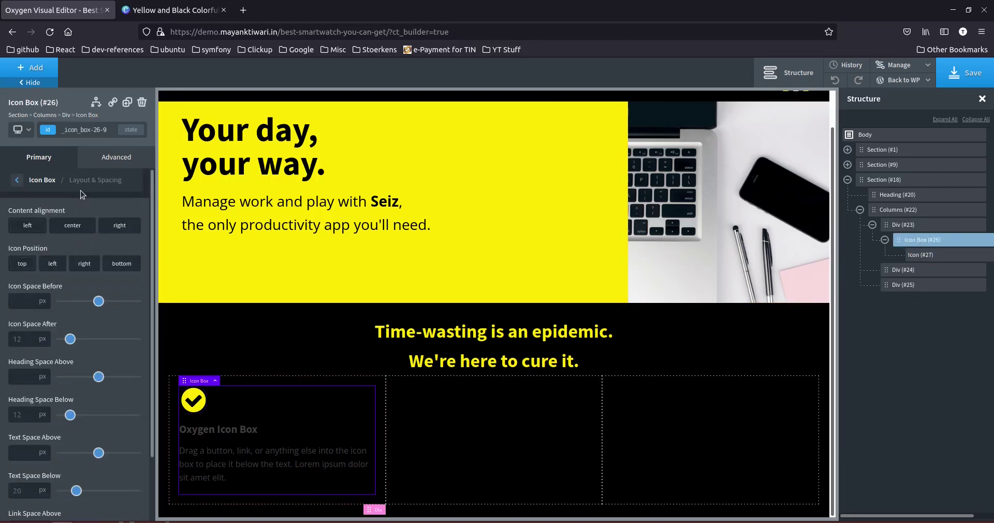
left_click(71, 227)
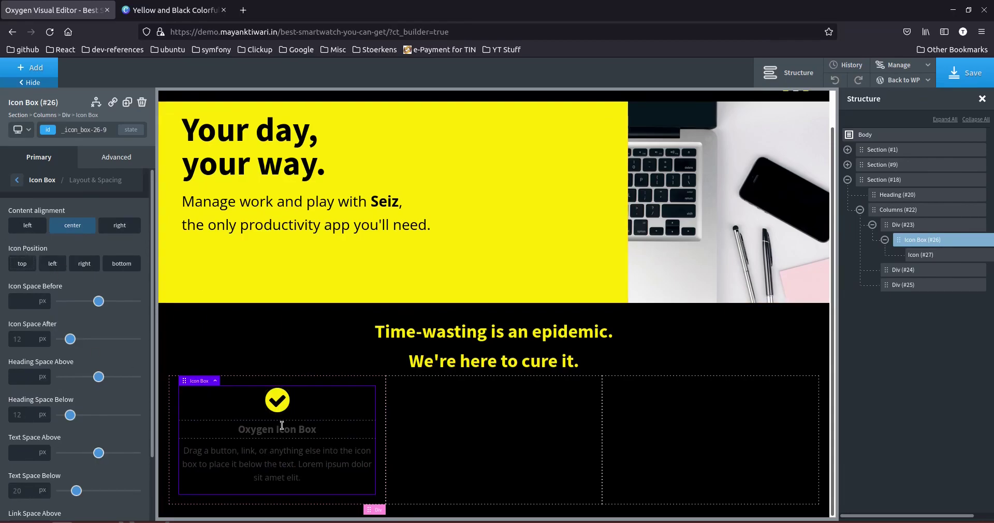
Copy "Too many apps vying for your attention" from the Canva design and paste it over the icon box's placeholder heading.
left_click(170, 10)
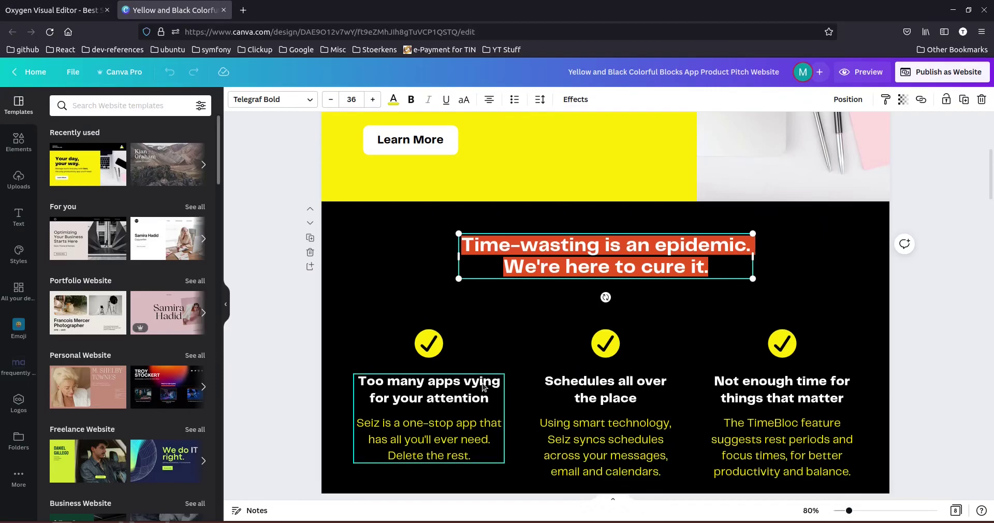
double_click(421, 392)
key("ctrl+c")
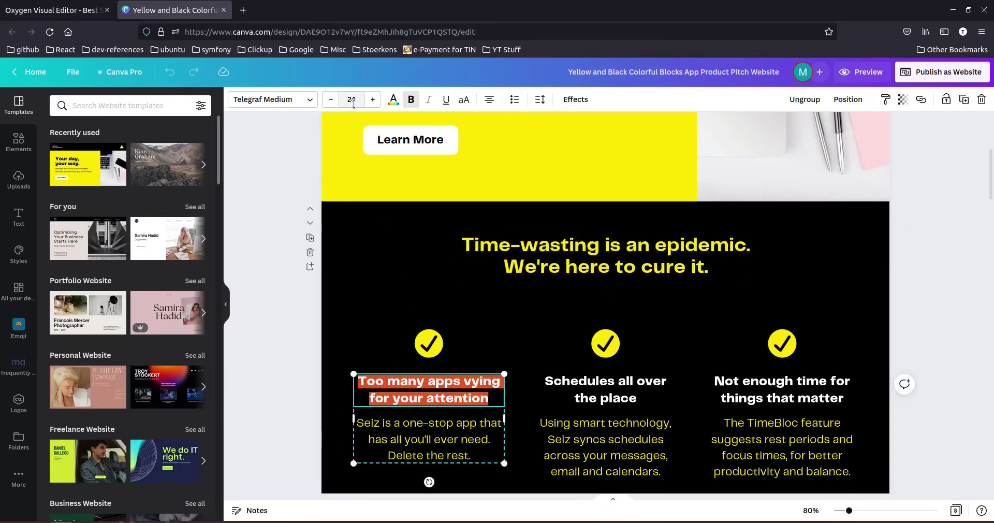
left_click(73, 10)
double_click(277, 430)
triple_click(276, 431)
key("ctrl+v")
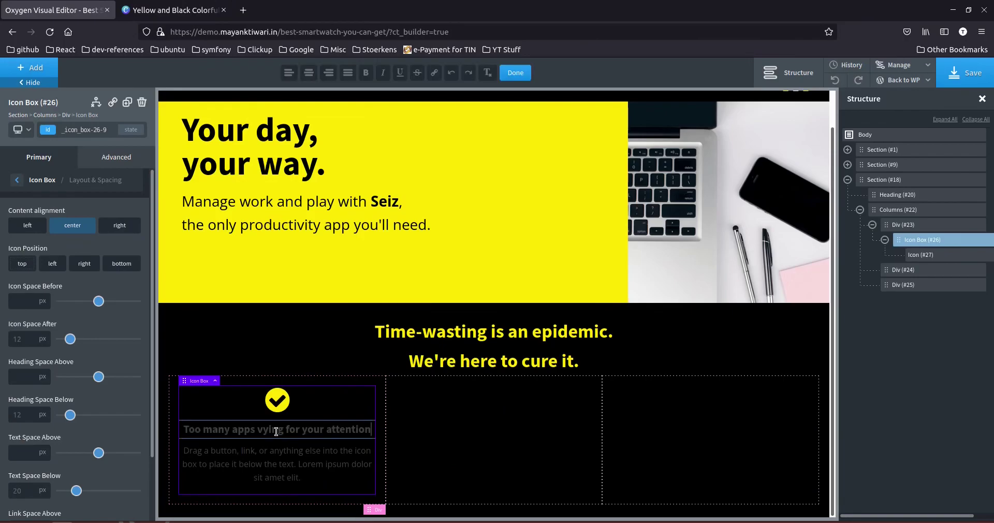
Set the icon box heading's typography color to white (#ffffff), checking the heading in the Canva design.
scroll(38, 284, "down", 2)
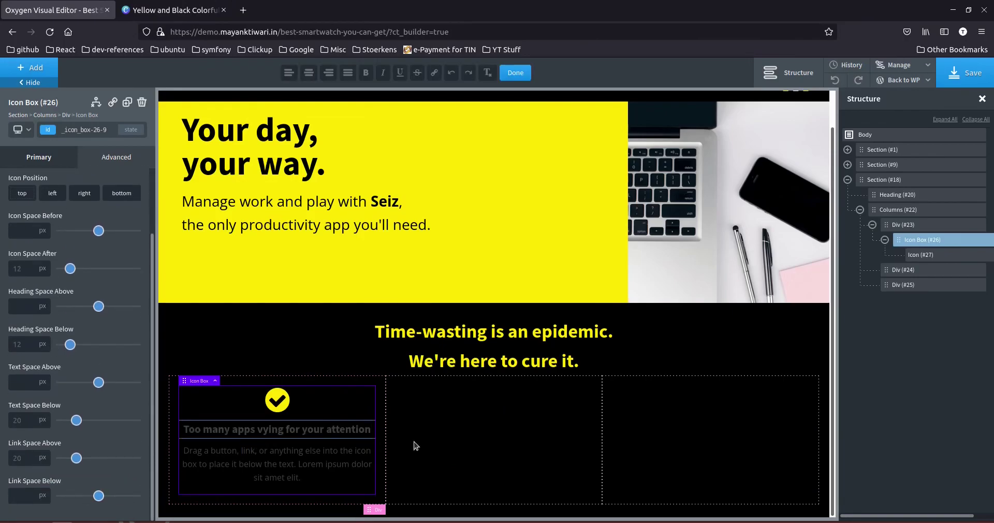
scroll(27, 265, "up", 2)
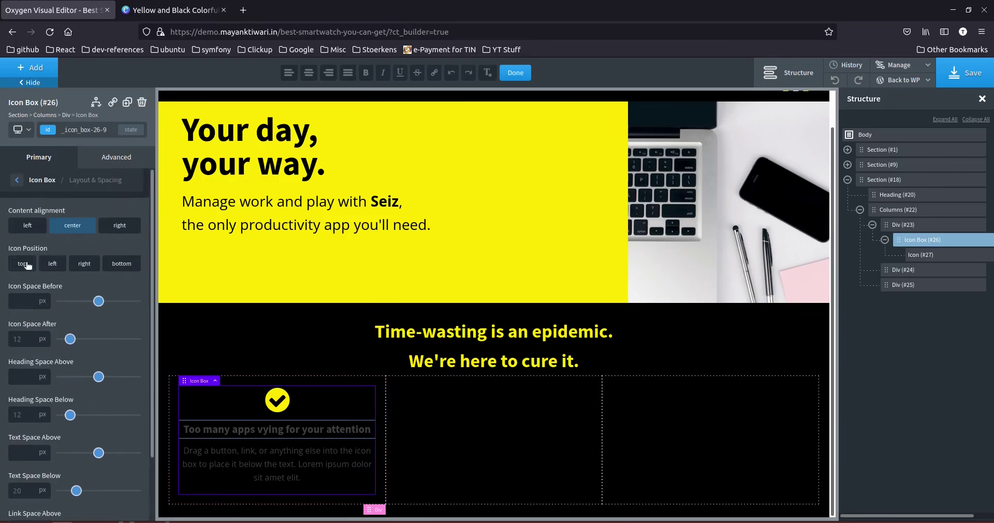
left_click(46, 179)
left_click(75, 243)
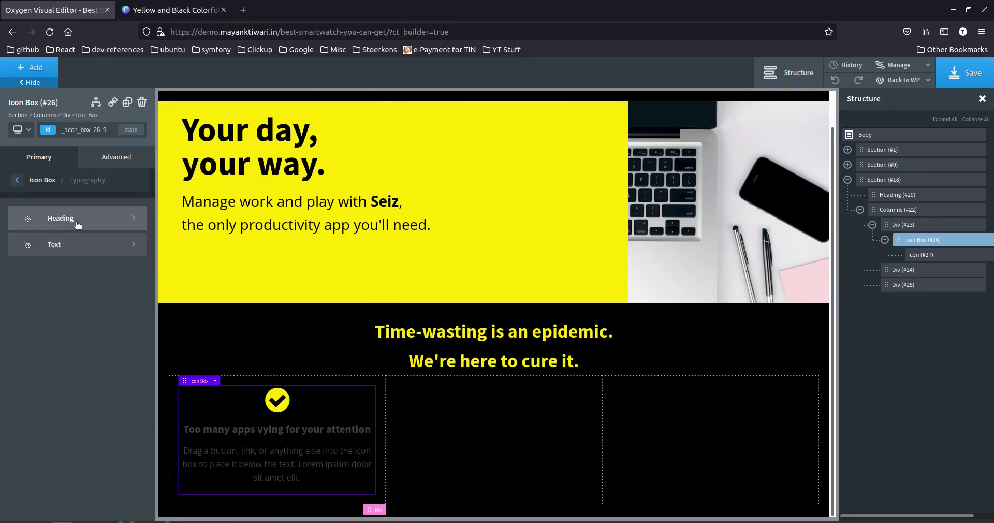
left_click(76, 225)
left_click(16, 301)
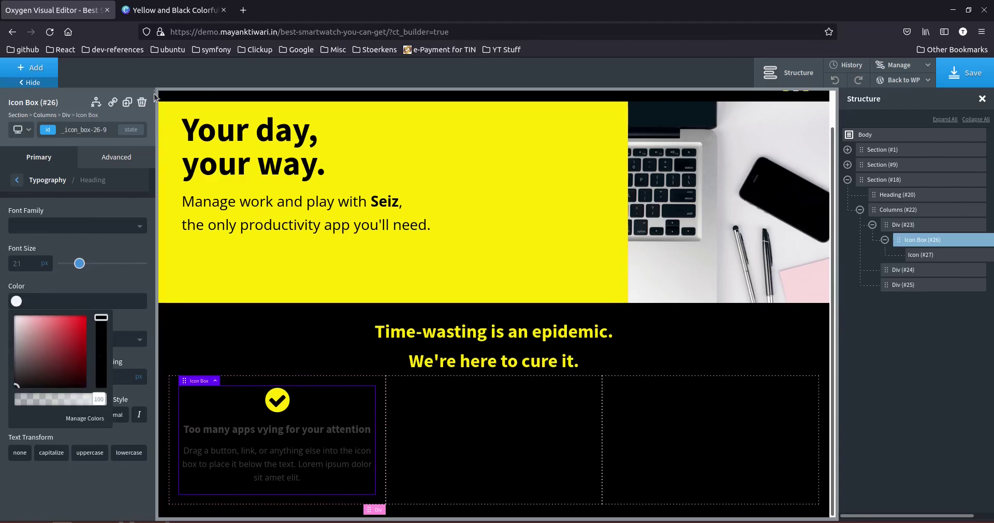
left_click(187, 15)
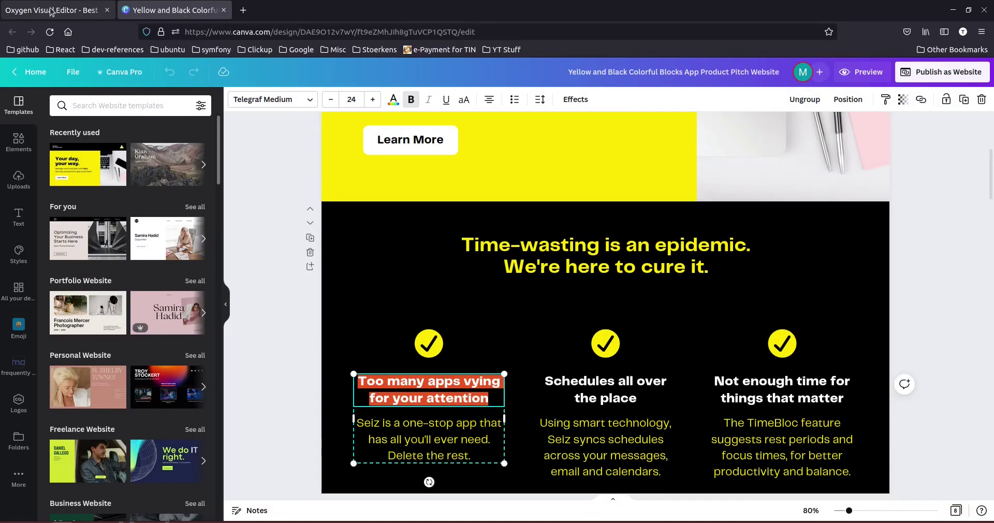
left_click(50, 11)
left_click_drag(26, 322, 1, 297)
left_click(1, 284)
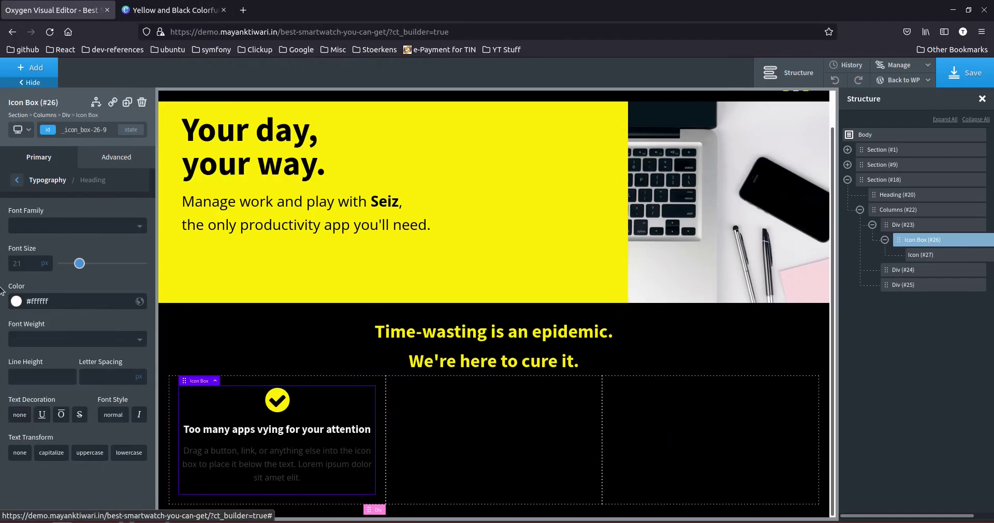
Set the icon box heading's font size to 24 px and its font weight to 700.
double_click(29, 262)
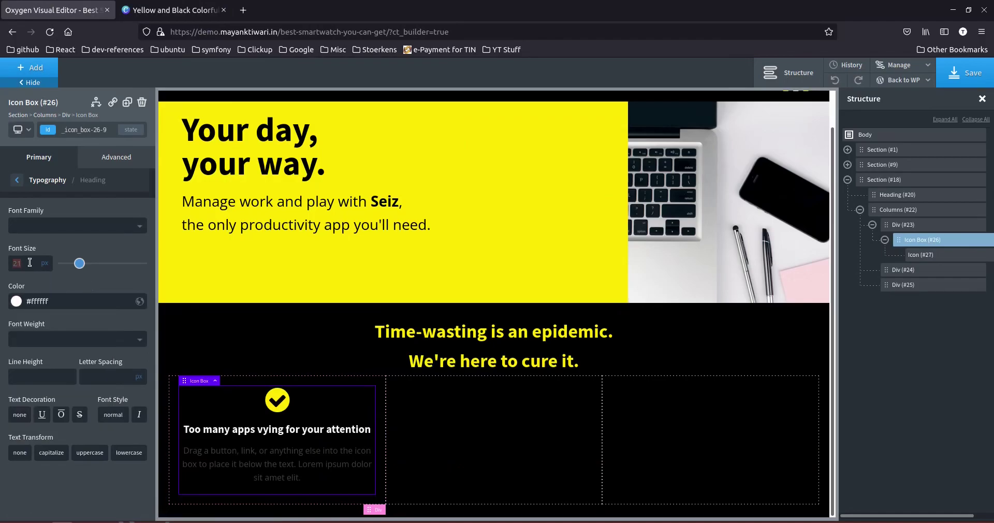
type("24")
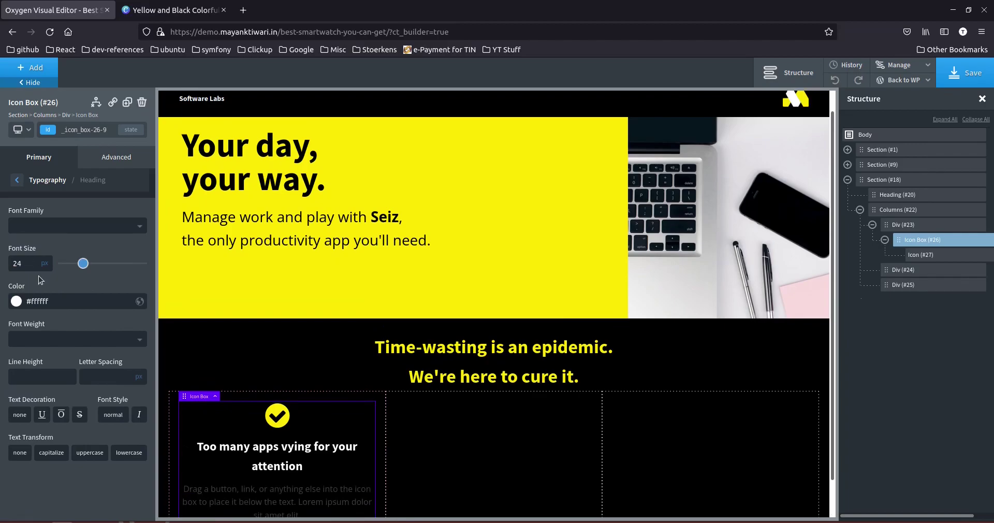
left_click(27, 344)
left_click(34, 457)
scroll(321, 455, "down", 1)
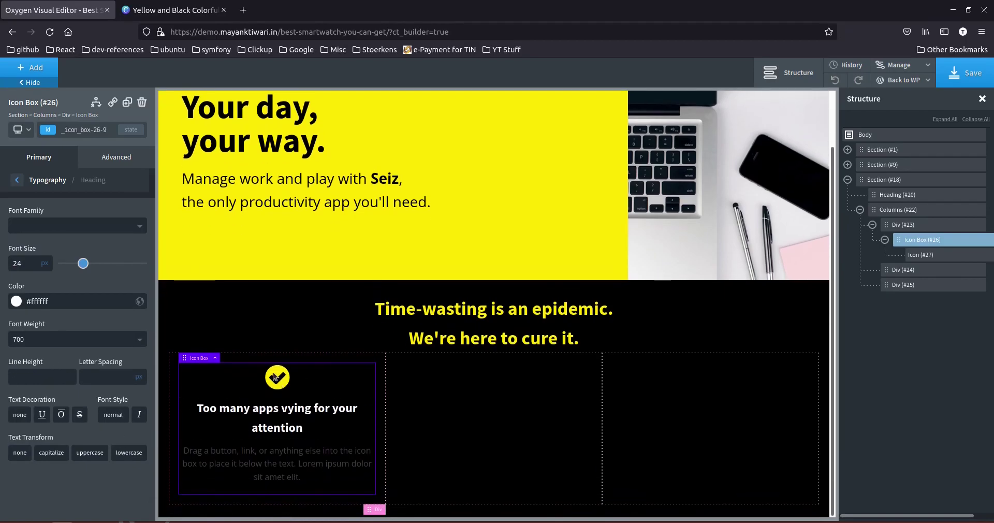
Copy "Seiz is a one-stop app that has all you'll ever need. Delete the rest." from the Canva design and return to Oxygen.
left_click(171, 14)
triple_click(447, 434)
key("ctrl+c")
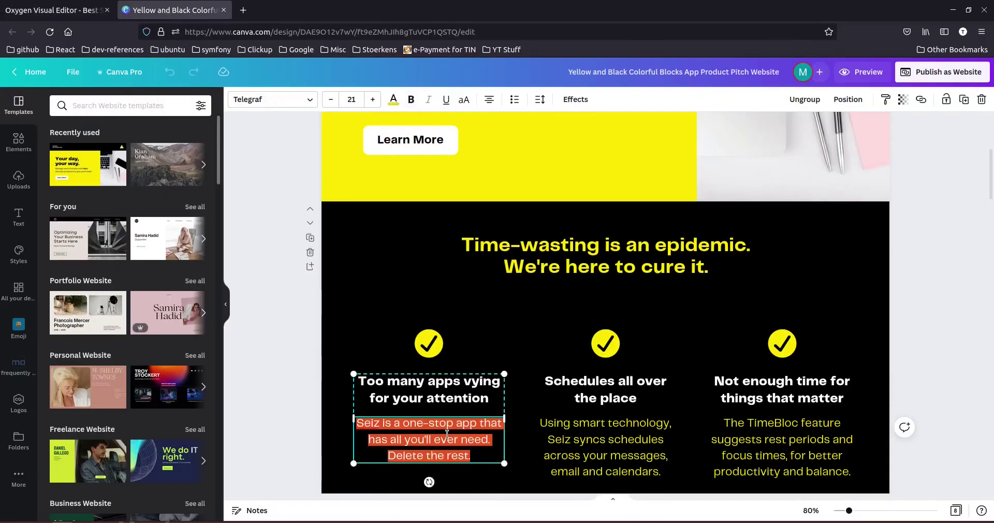
left_click(82, 17)
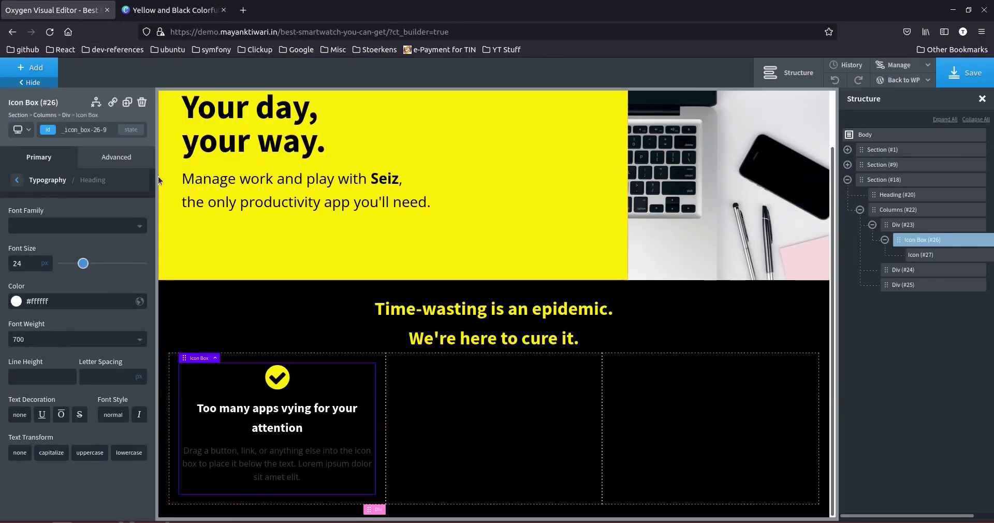
Check the description's size in the Canva design and set the icon box text's font size to 21 px.
left_click(42, 183)
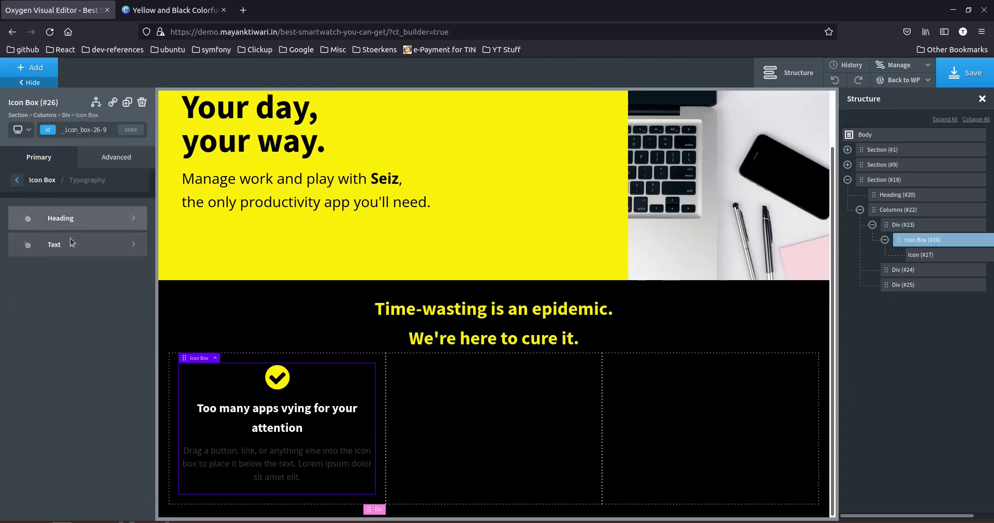
left_click(38, 251)
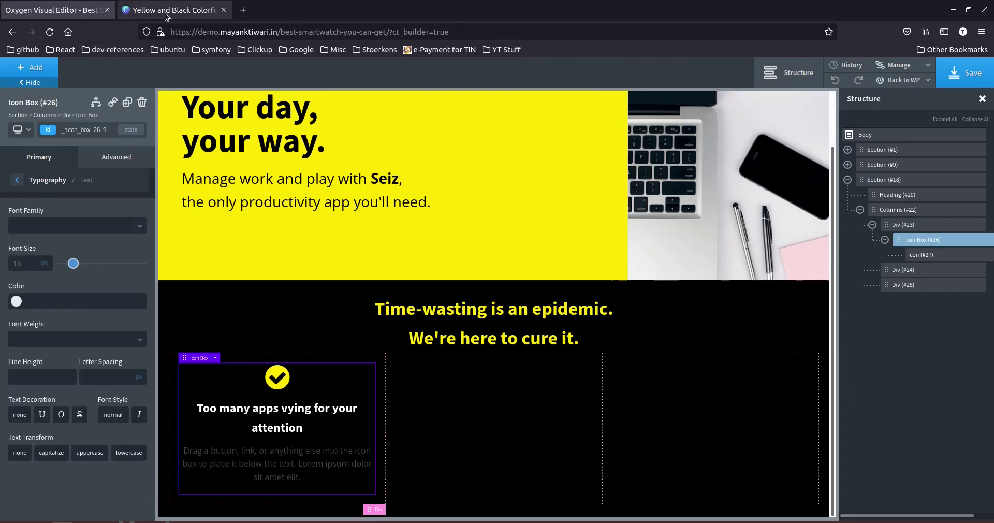
left_click(171, 10)
left_click(69, 17)
left_click(30, 265)
type("21")
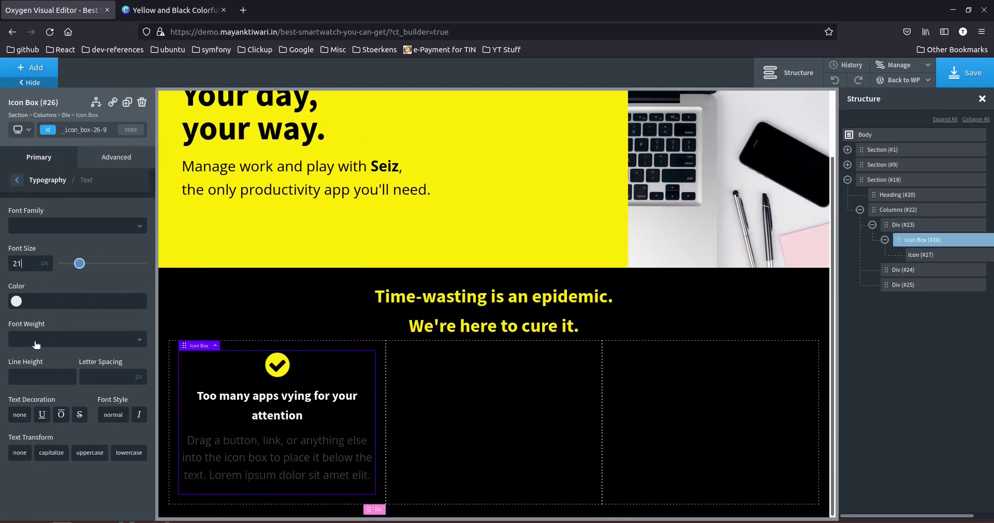
Replace the icon box's placeholder text with the description copied from Canva.
double_click(253, 469)
key("ctrl+a")
key("ctrl+v")
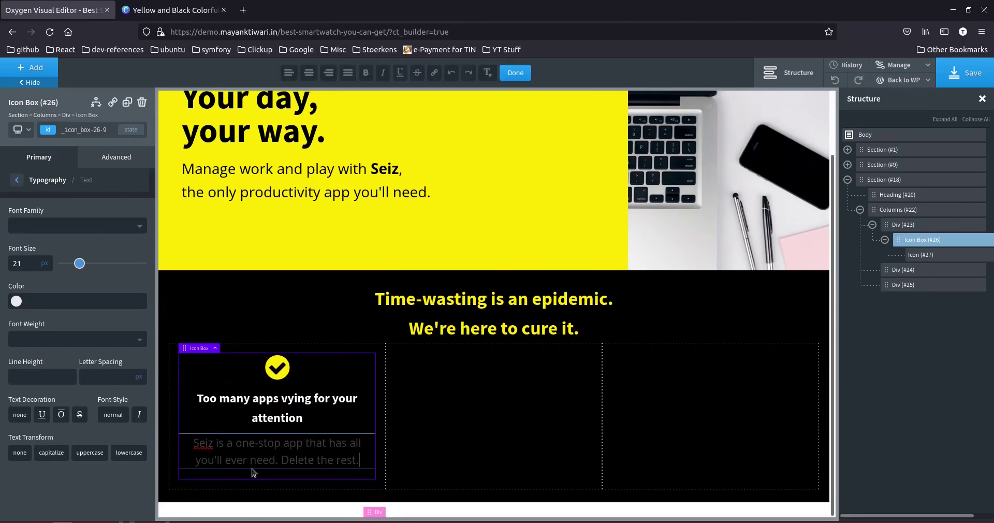
Set the icon box text's typography color to #fee600.
left_click(20, 308)
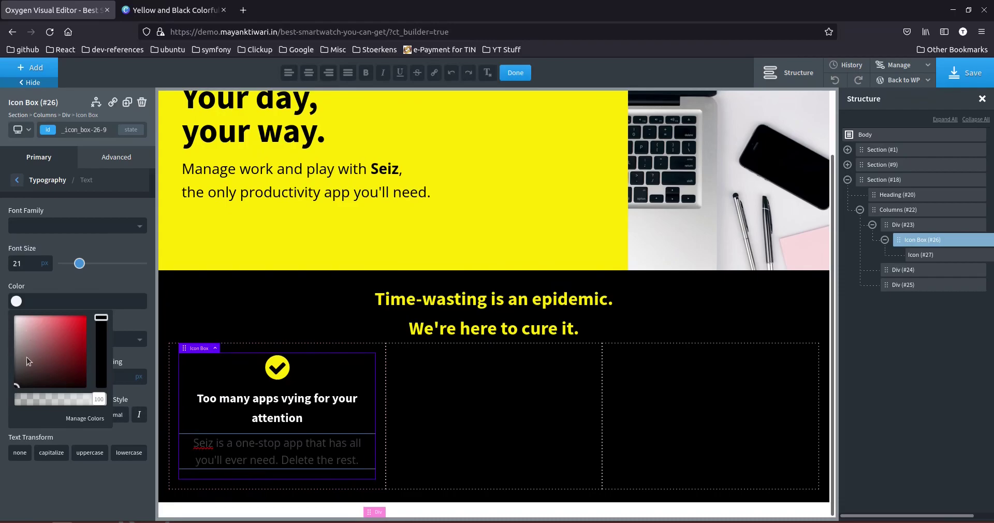
left_click(43, 304)
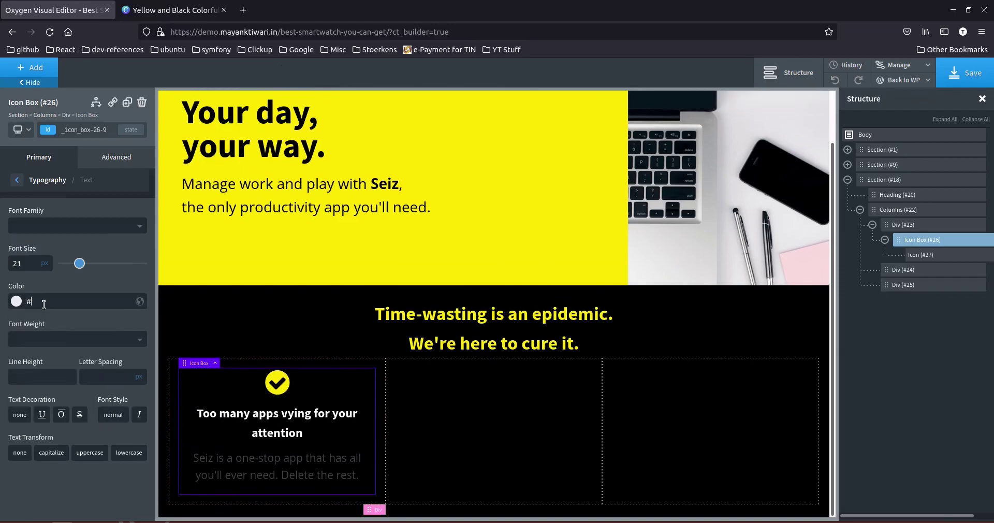
type("#fee600")
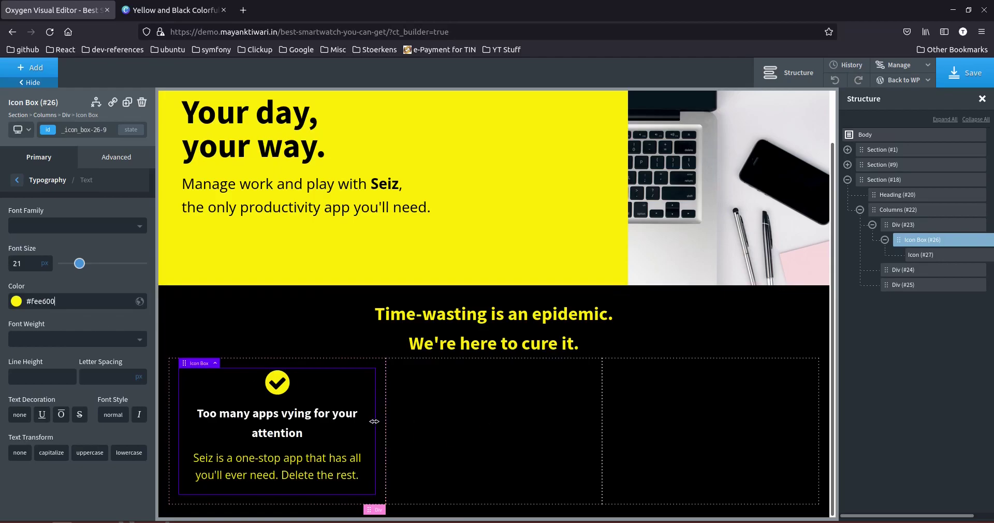
Duplicate the finished icon box twice within the first column.
left_click(885, 240)
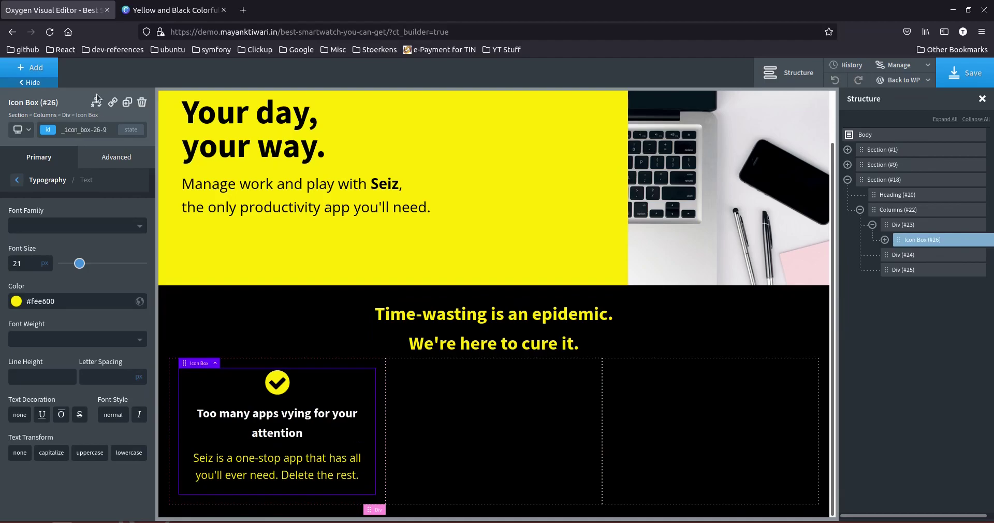
left_click(128, 103)
left_click(128, 103)
Move the second icon box into the middle column and the third one into the last column.
scroll(333, 351, "down", 5)
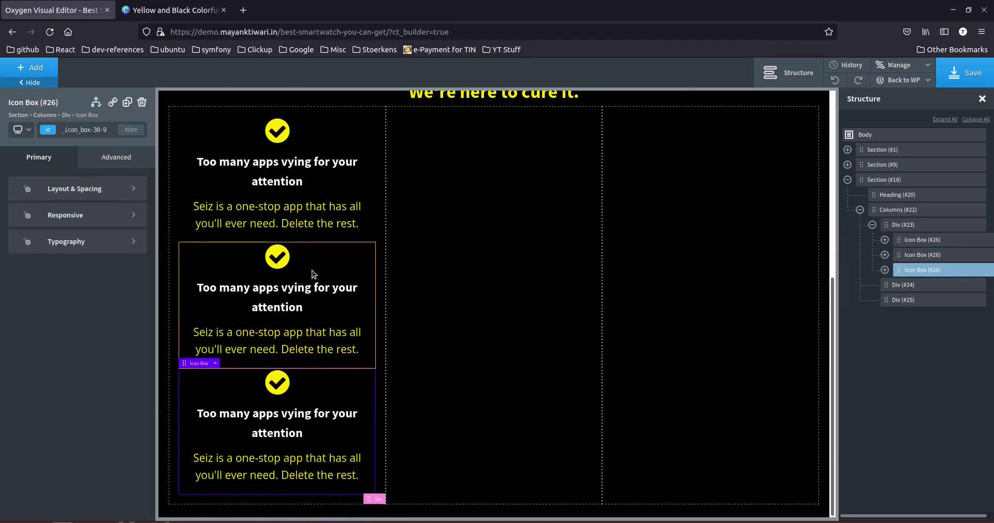
left_click(312, 275)
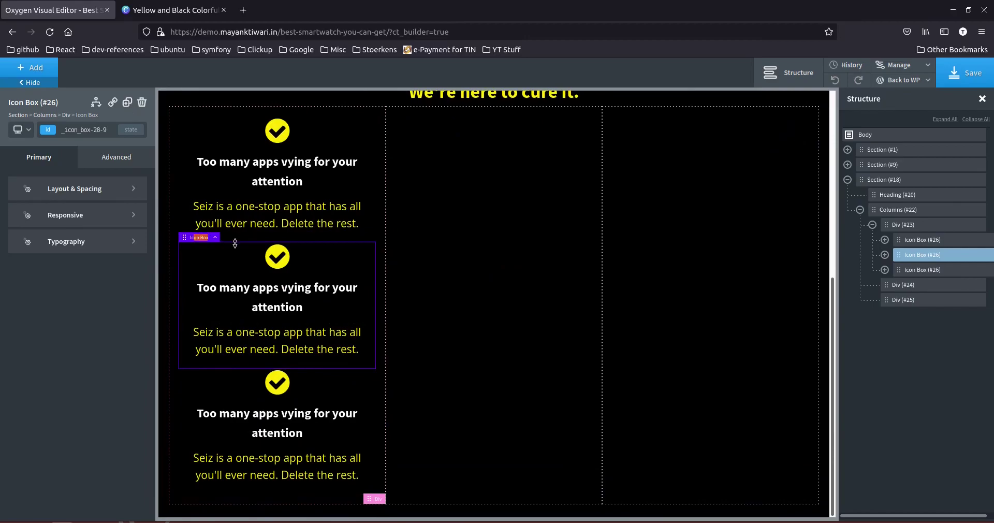
left_click_drag(340, 259, 449, 261)
left_click_drag(321, 386, 670, 393)
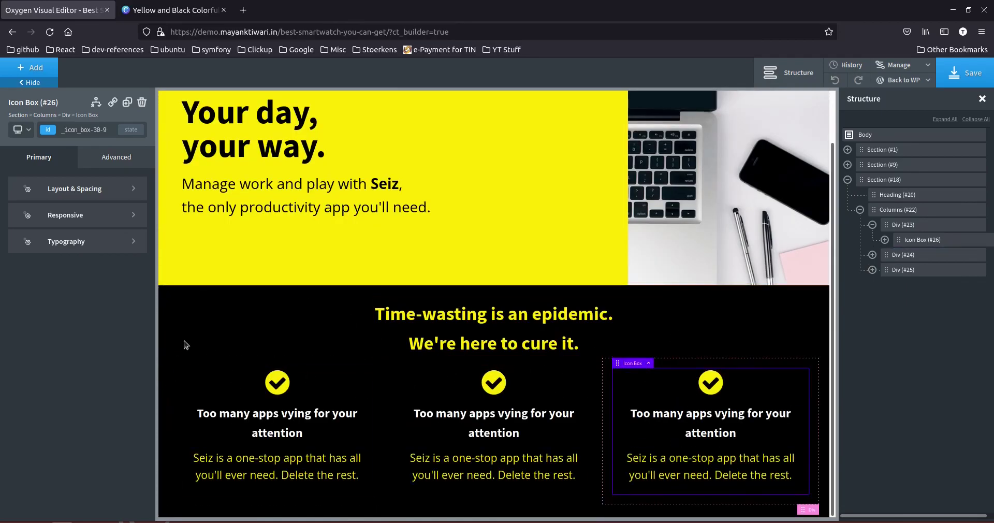
Compare the feature row with the Canva design and add a small top margin to the columns block beneath the yellow heading.
left_click(170, 9)
scroll(355, 254, "down", 3)
scroll(355, 254, "down", 1)
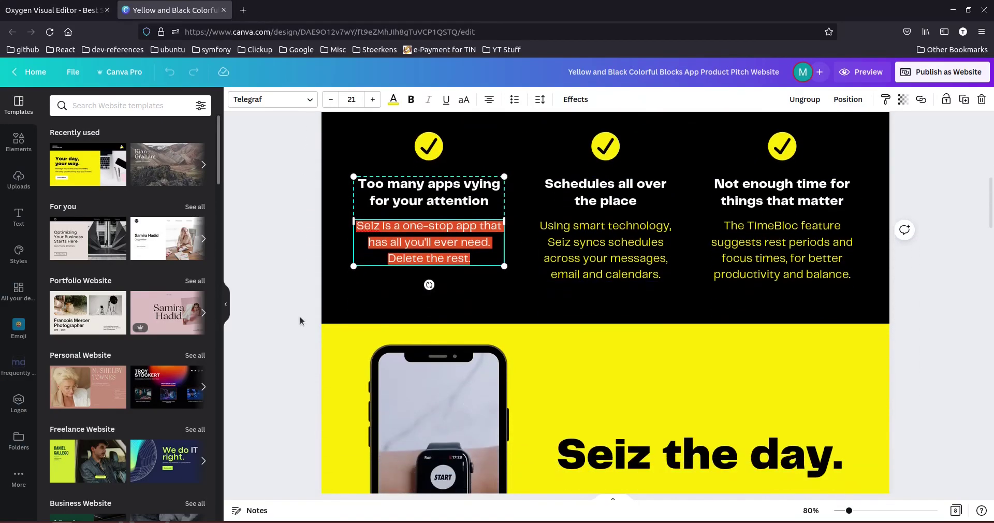
left_click(83, 11)
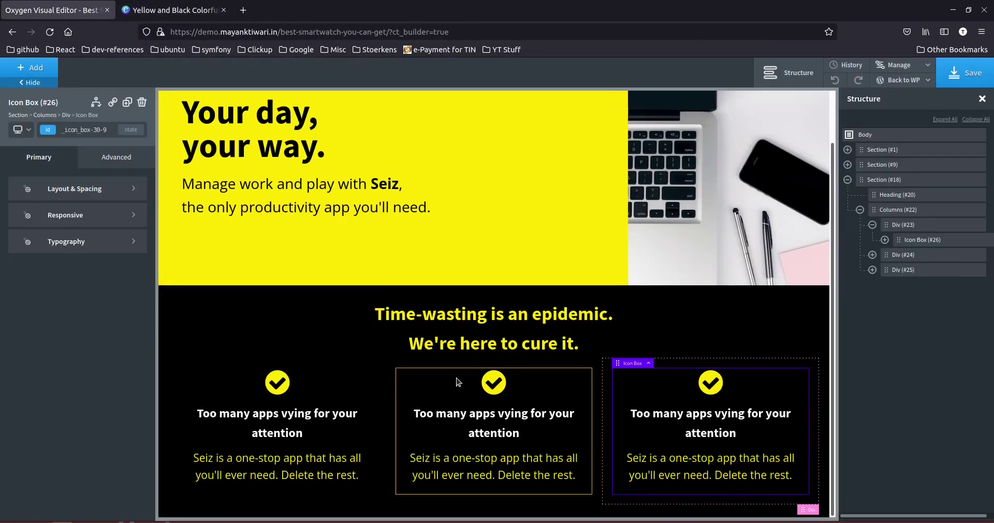
left_click(327, 366)
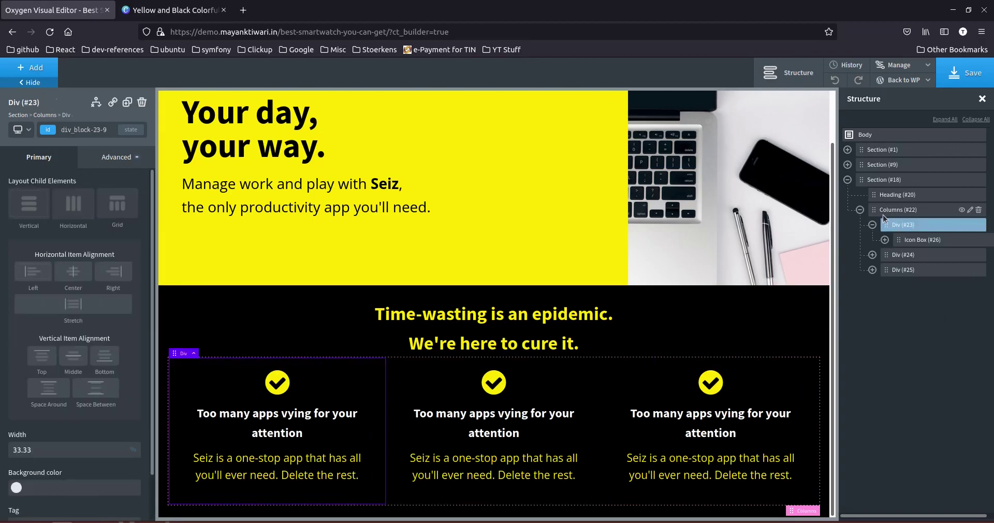
left_click(881, 212)
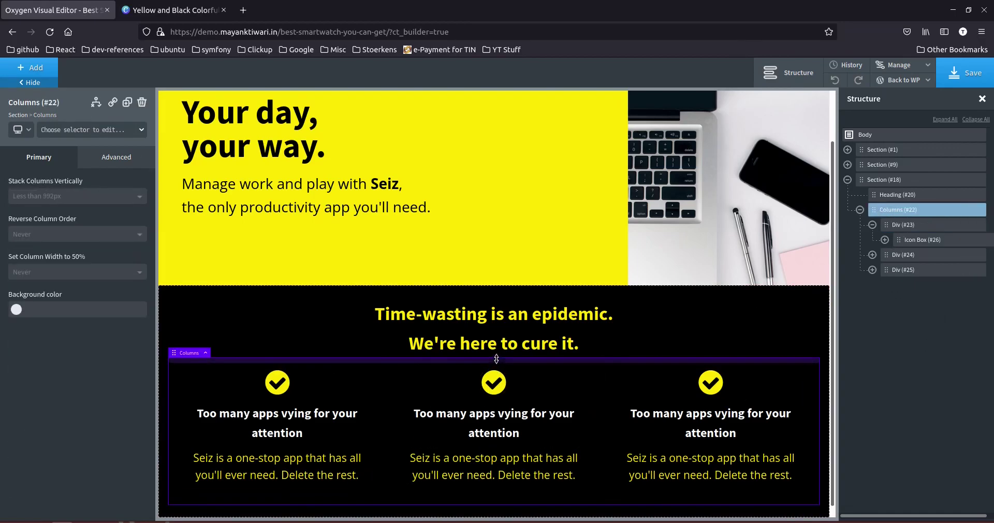
left_click_drag(497, 357, 496, 367)
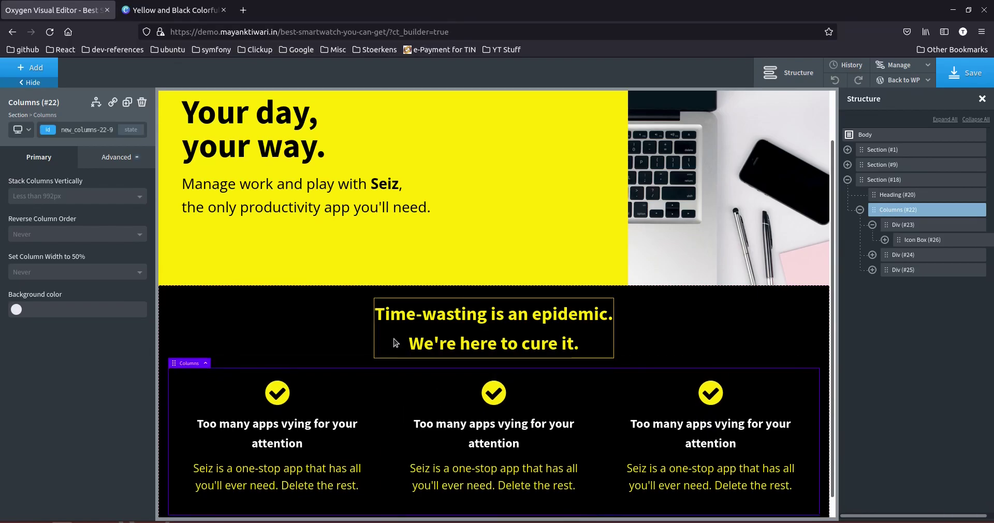
Compare the page built so far with the Canva design, from the header and yellow hero down to the feature row.
scroll(388, 337, "down", 1)
scroll(387, 337, "up", 3)
left_click(170, 10)
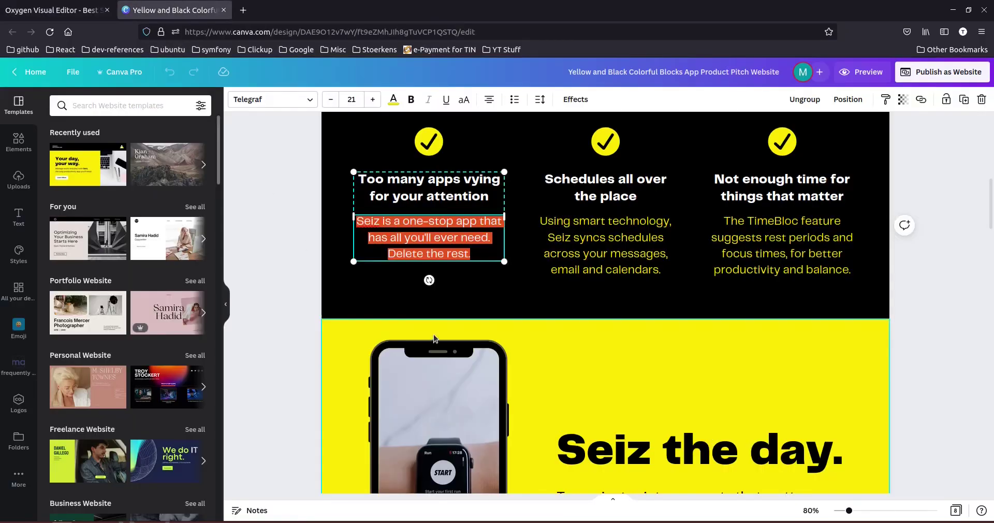
scroll(367, 205, "up", 3)
scroll(366, 205, "up", 5)
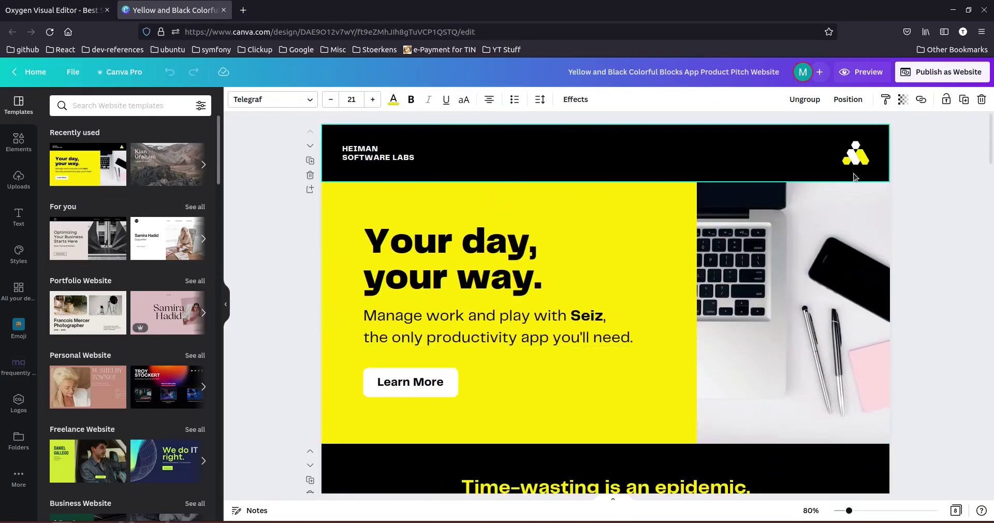
scroll(395, 340, "down", 10)
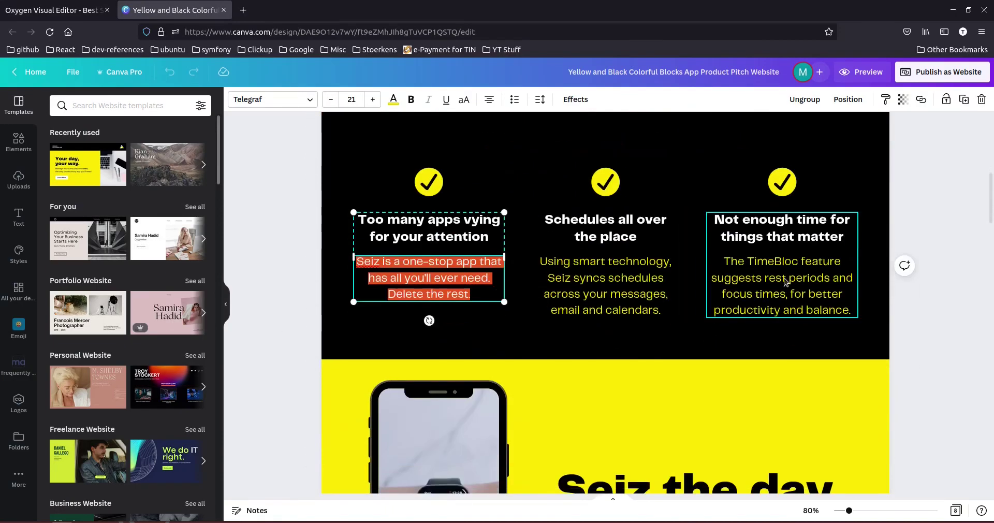
scroll(606, 359, "down", 2)
scroll(509, 291, "up", 9)
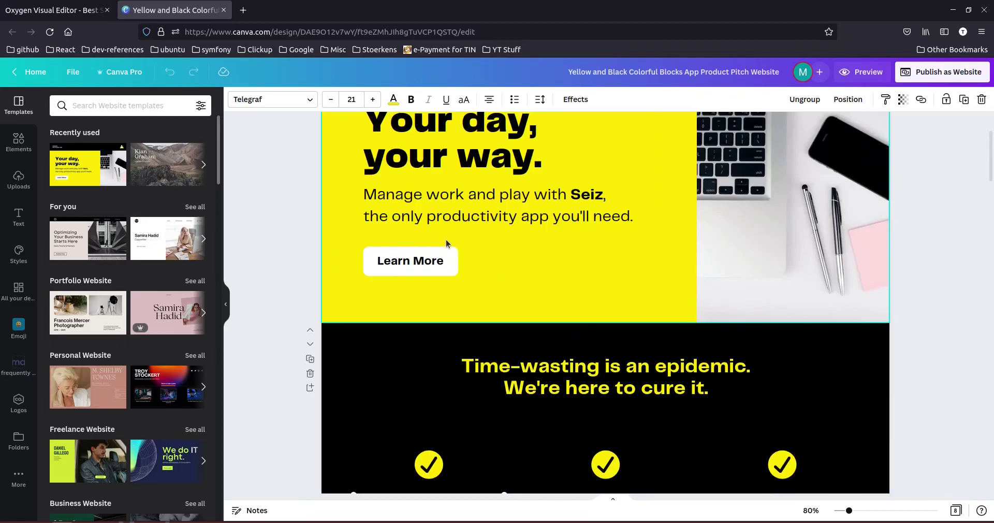
left_click(80, 8)
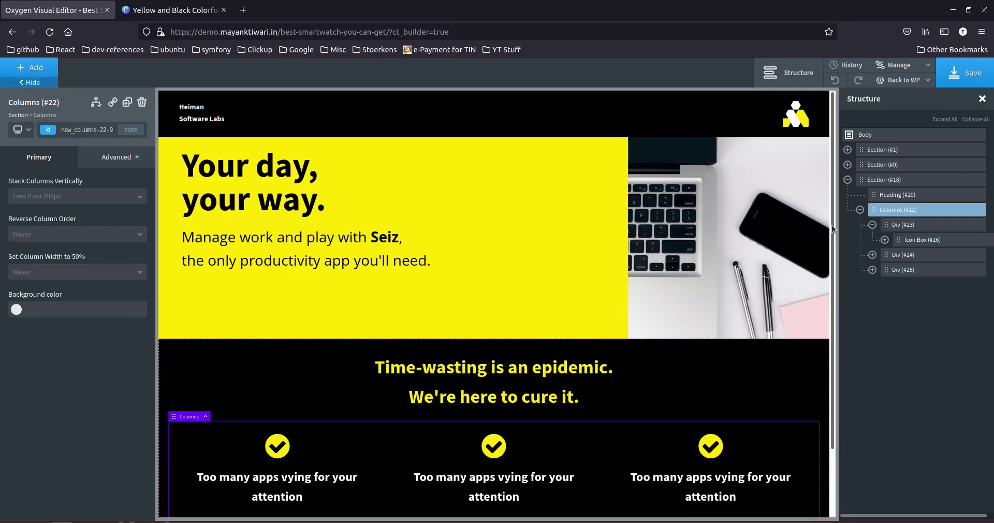
Add a button beneath the tagline text in the yellow hero column.
left_click(310, 285)
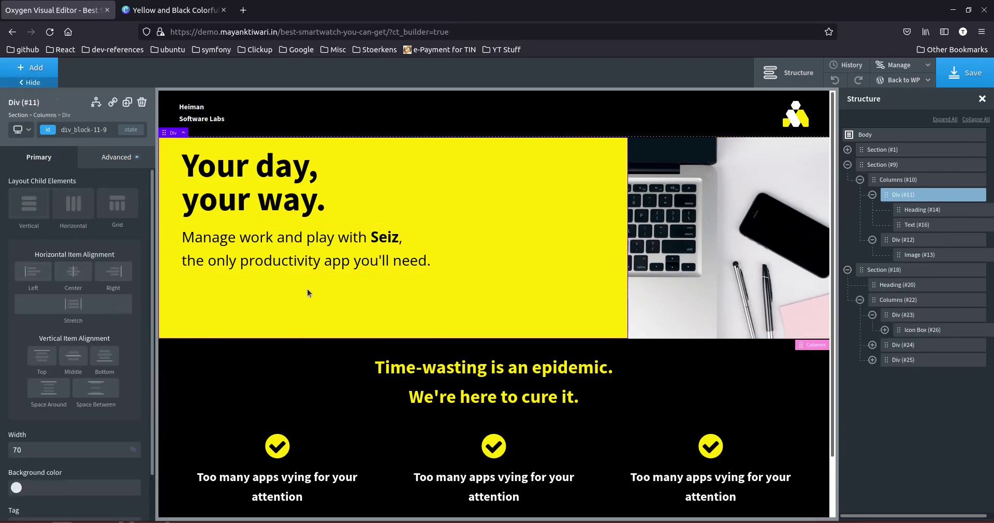
left_click(872, 240)
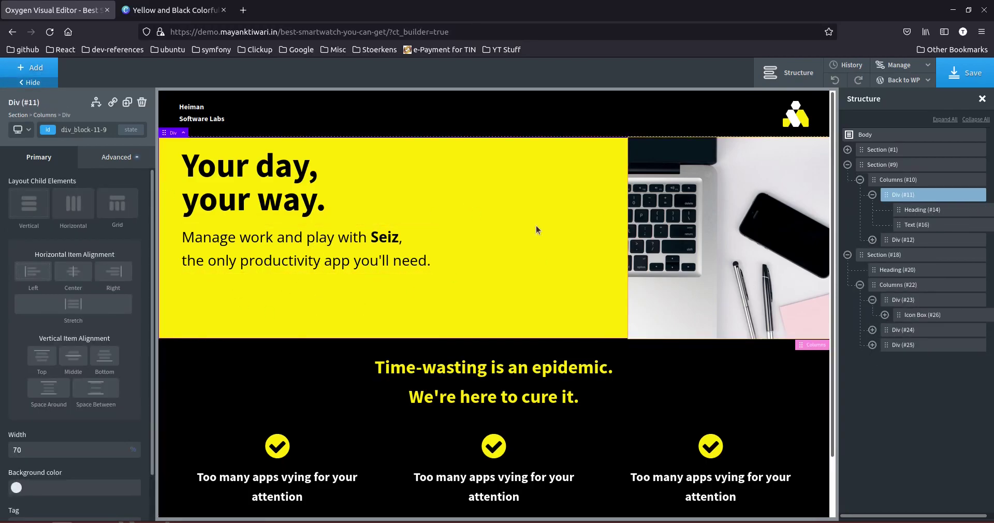
left_click(29, 66)
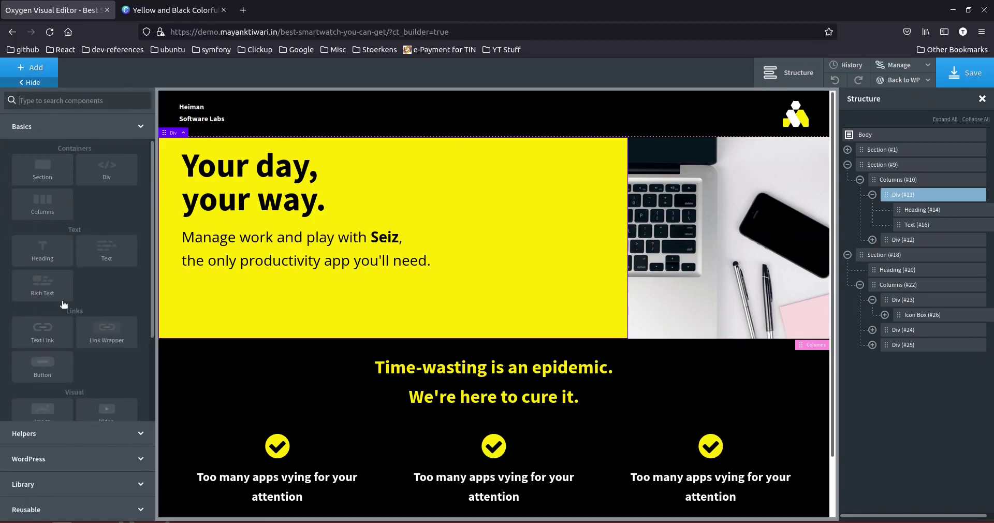
left_click(41, 368)
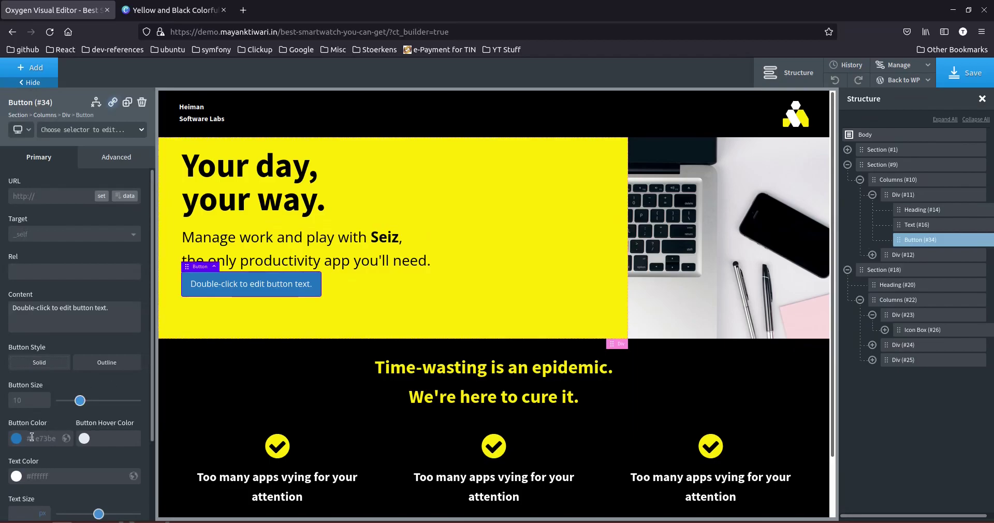
Set the hero button's color to white (#ffffff) and its text color to black (#000000).
scroll(47, 363, "down", 3)
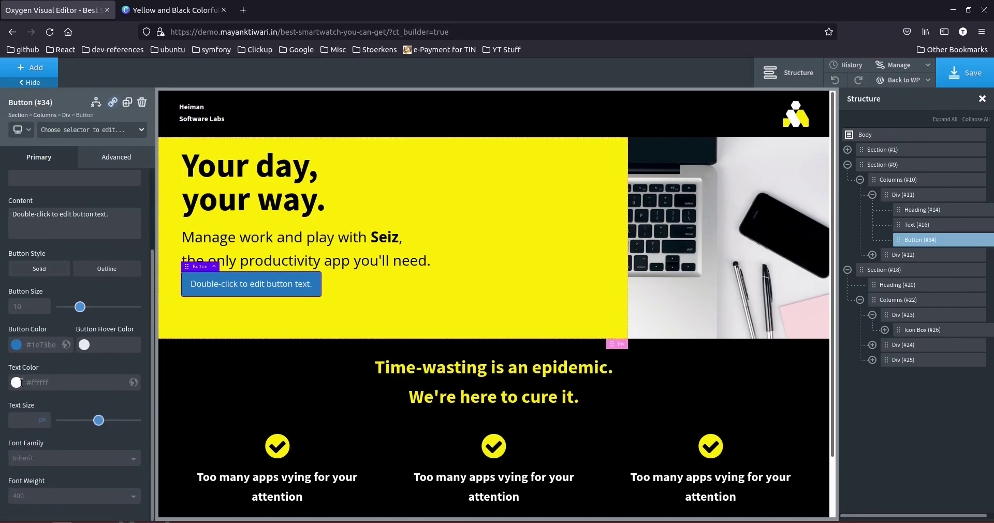
left_click(16, 345)
left_click_drag(23, 388, 15, 360)
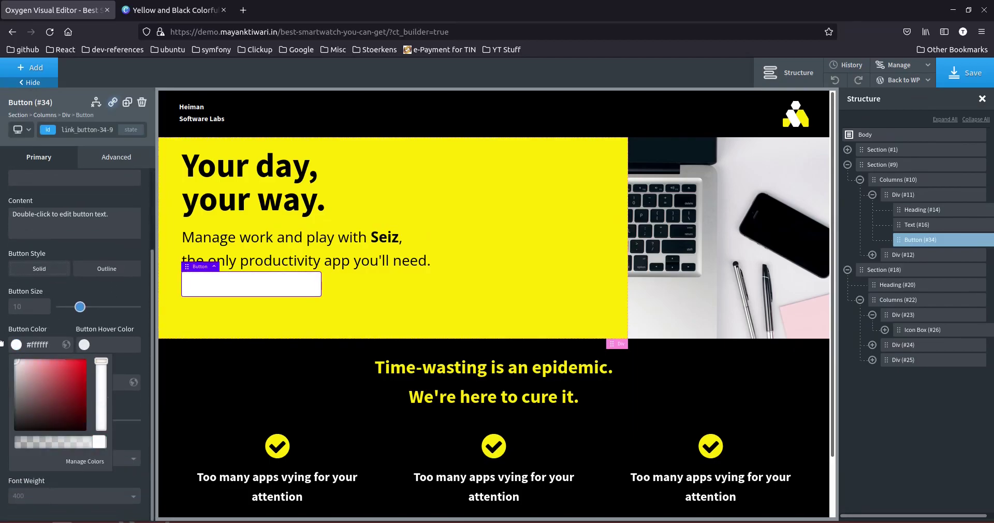
left_click(16, 383)
left_click_drag(41, 431, 17, 469)
left_click(23, 395)
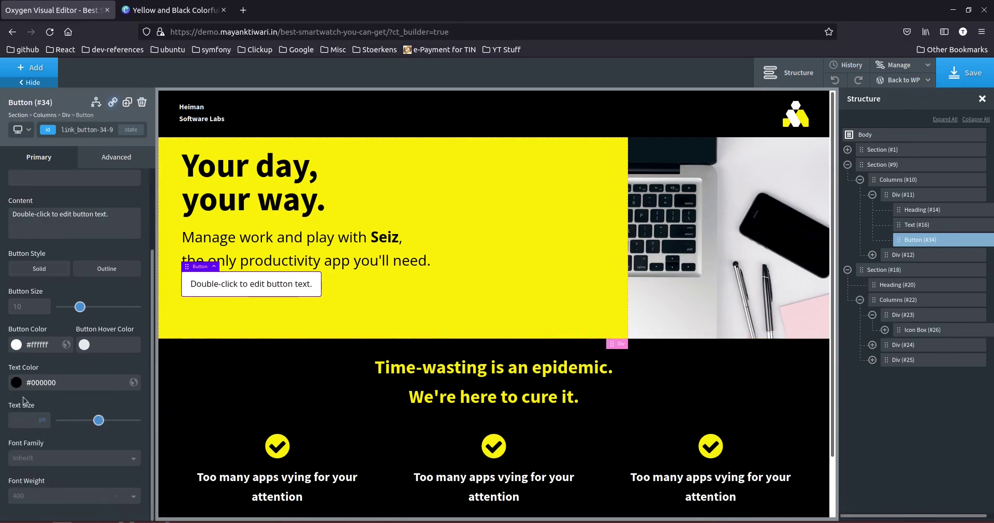
Replace the hero button's placeholder text with "Learn More".
double_click(250, 282)
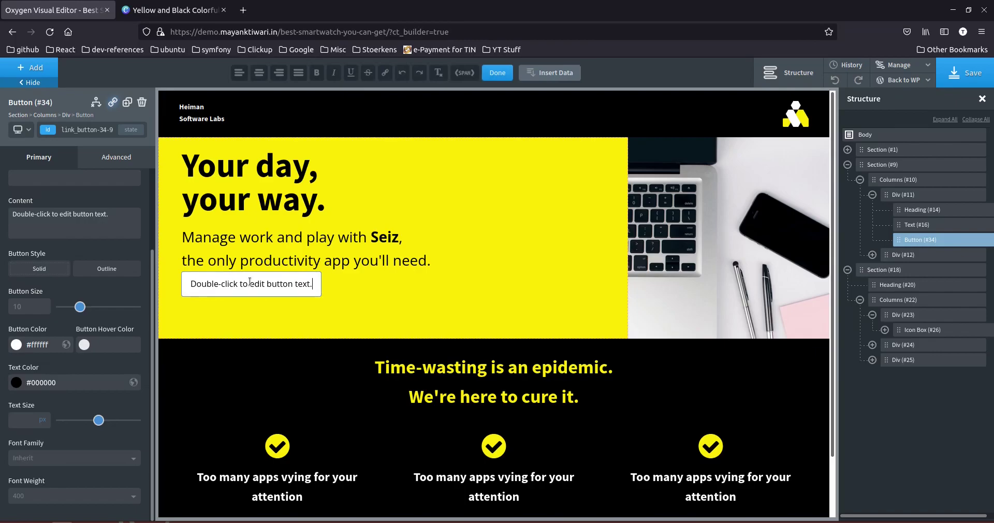
triple_click(251, 282)
type("Learn More")
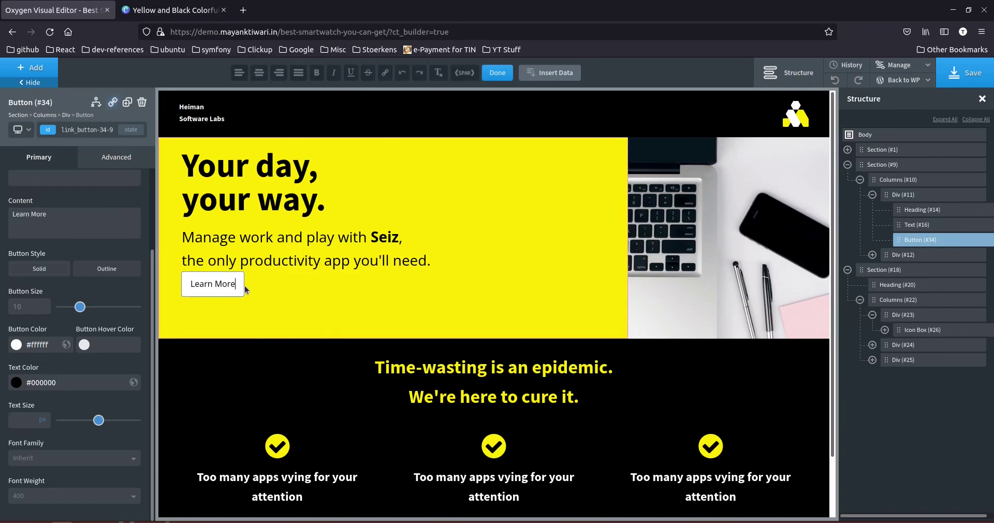
Check the button in the Canva design and set the Oxygen button's font weight to 700.
key("ctrl+Tab")
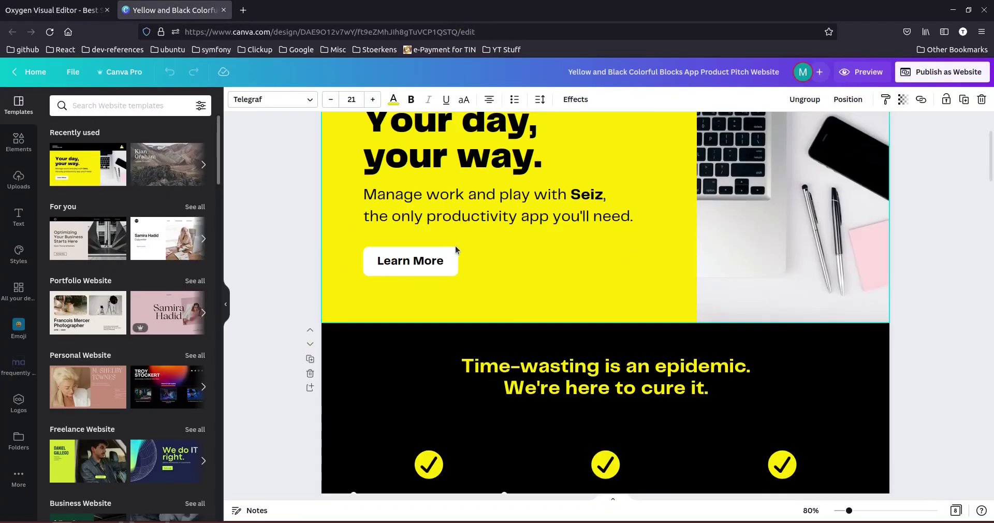
key("ctrl+Tab")
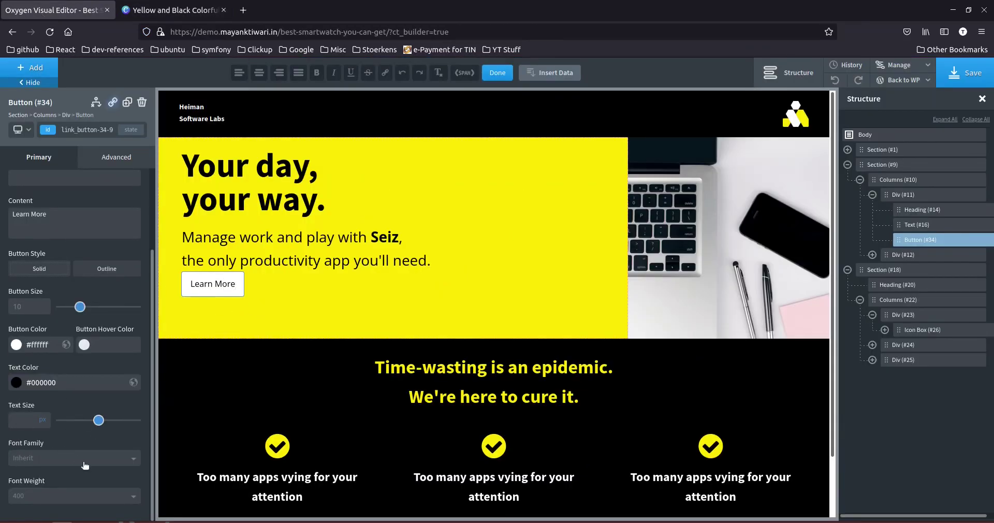
left_click(121, 164)
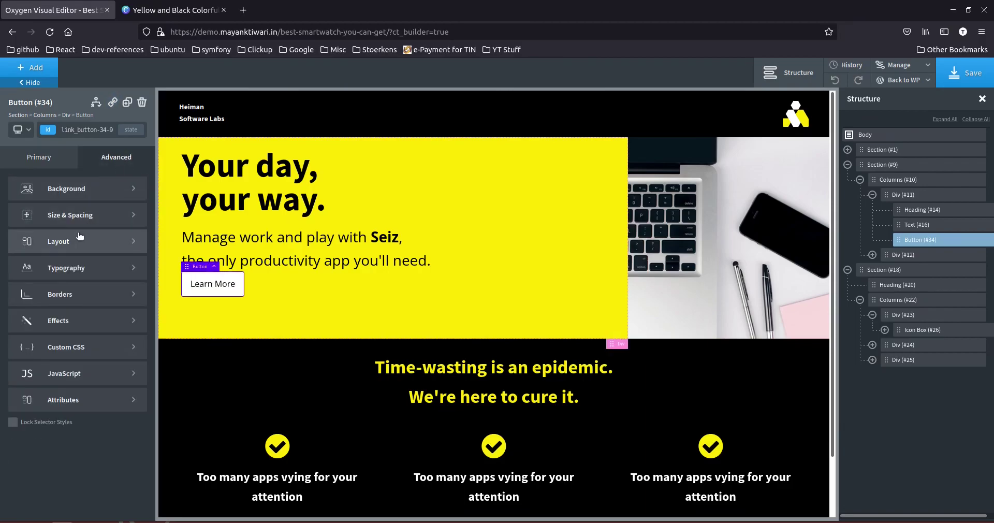
left_click(74, 273)
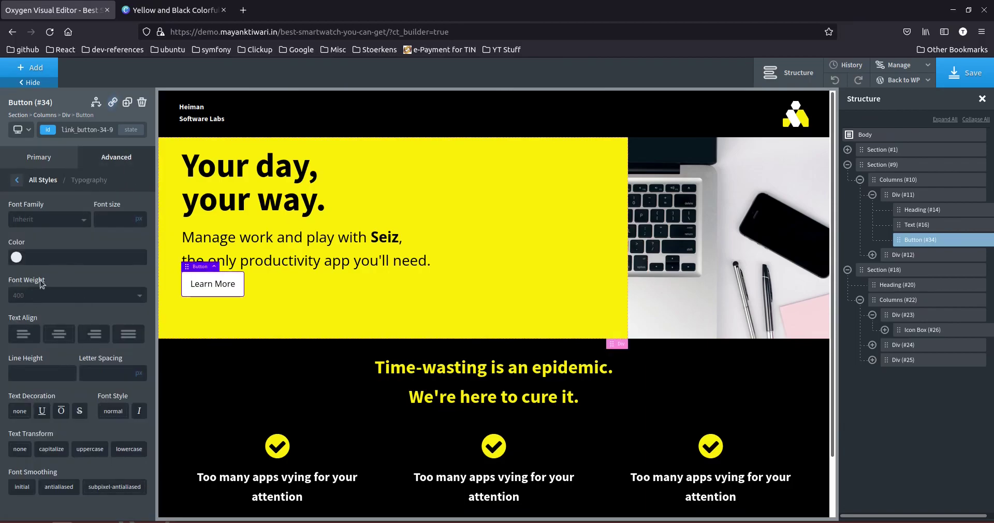
left_click(39, 302)
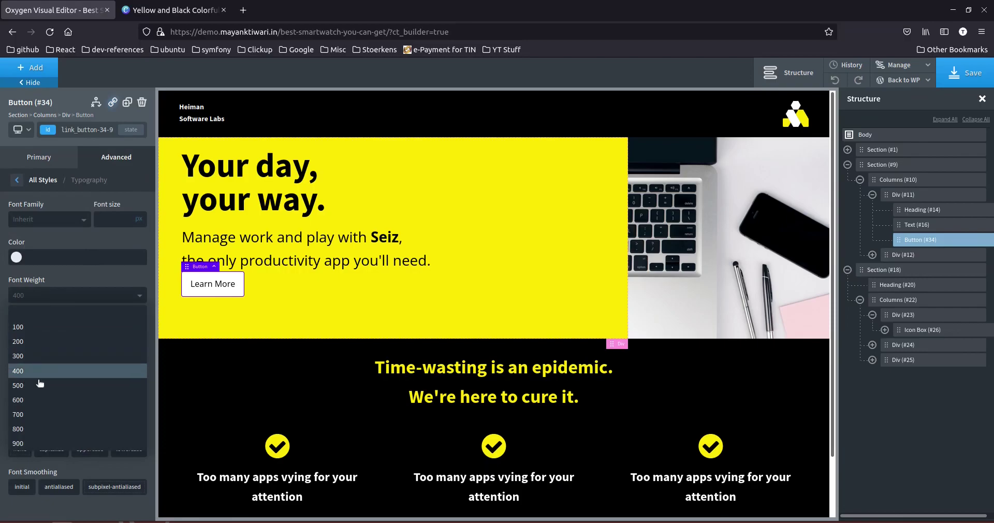
left_click(35, 413)
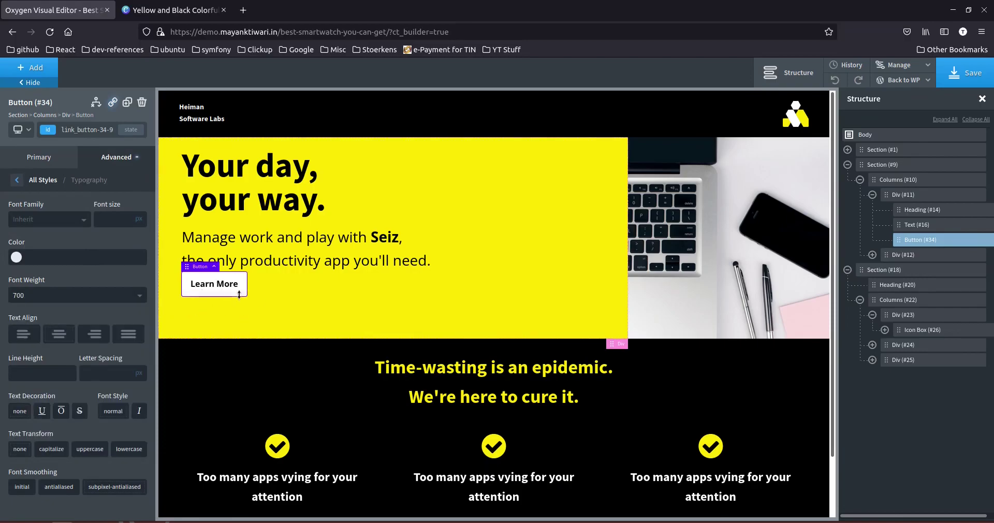
Add a bottom margin of about 19 px to the hero tagline to space it from the button.
left_click(318, 290)
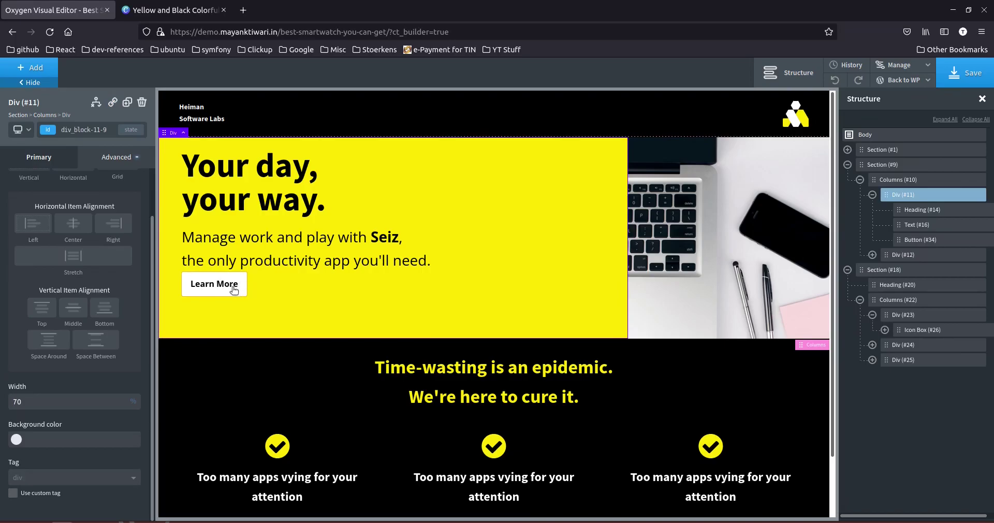
left_click(226, 273)
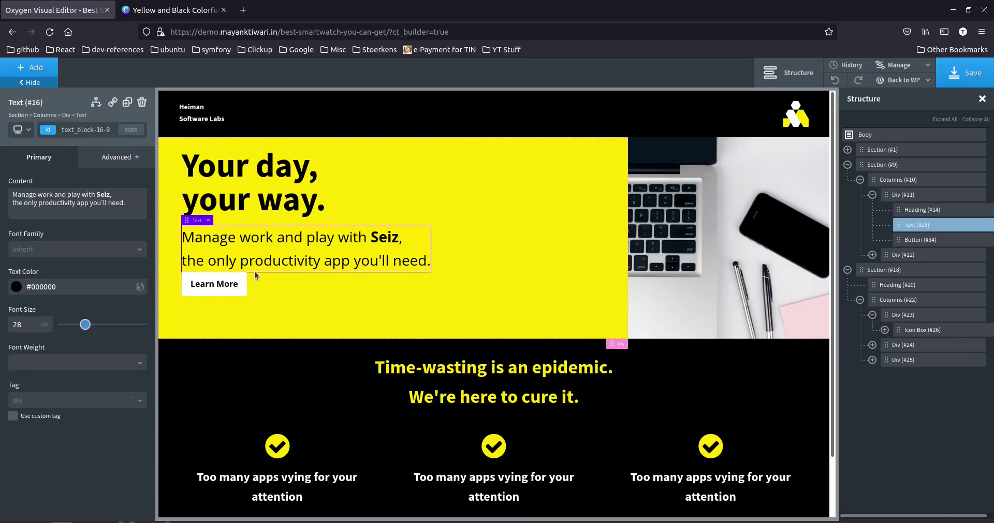
left_click_drag(250, 272, 237, 285)
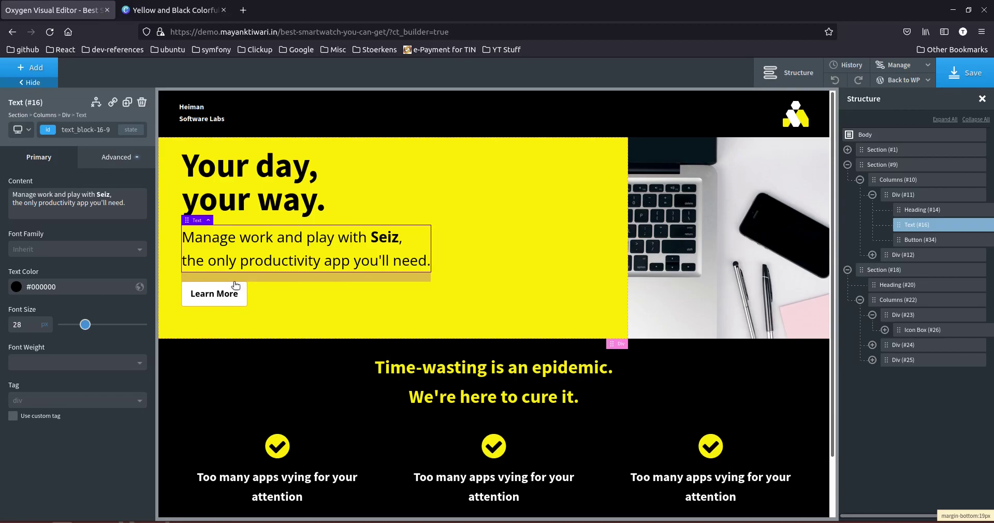
left_click_drag(235, 285, 234, 286)
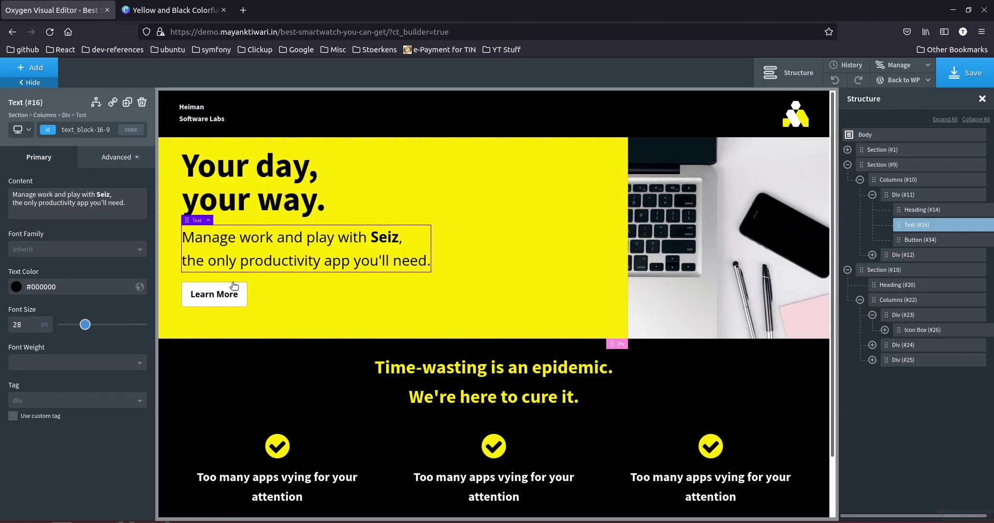
Check the Learn More text size in the Canva design and set the Oxygen button's text size to 21 px.
left_click(224, 299)
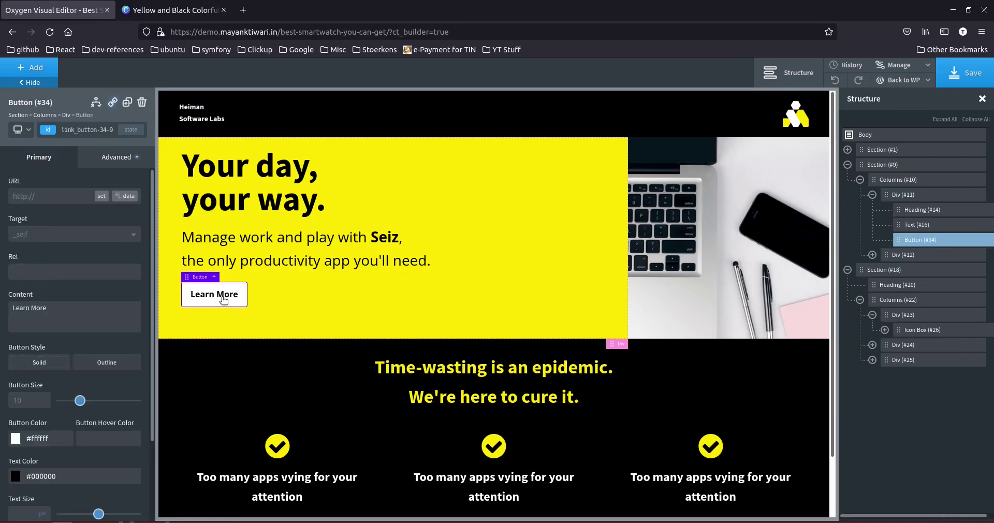
key("ctrl+Tab")
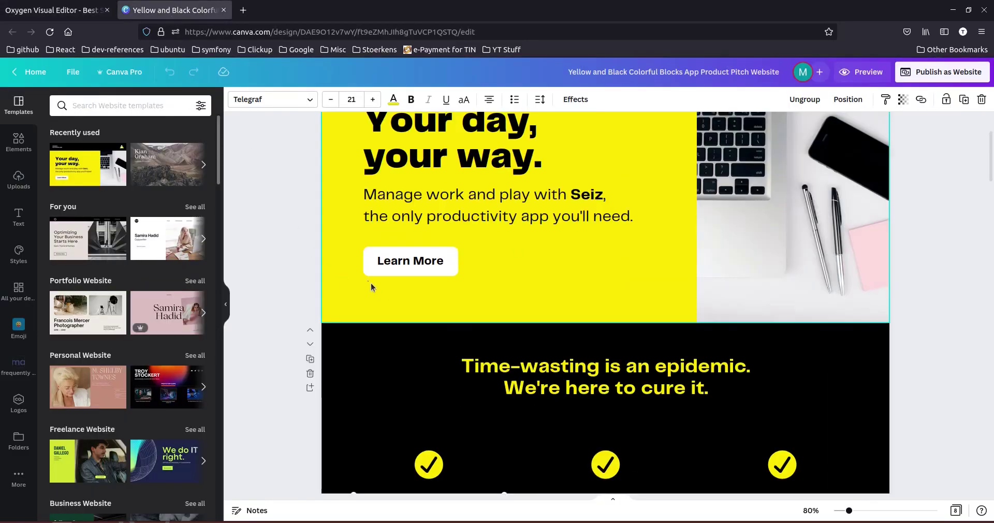
left_click(447, 263)
left_click(62, 10)
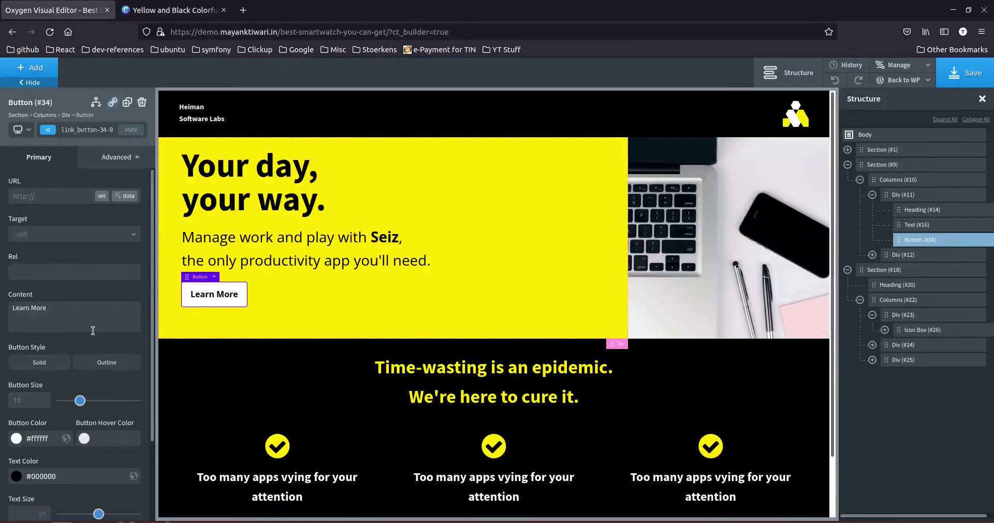
scroll(76, 370, "down", 2)
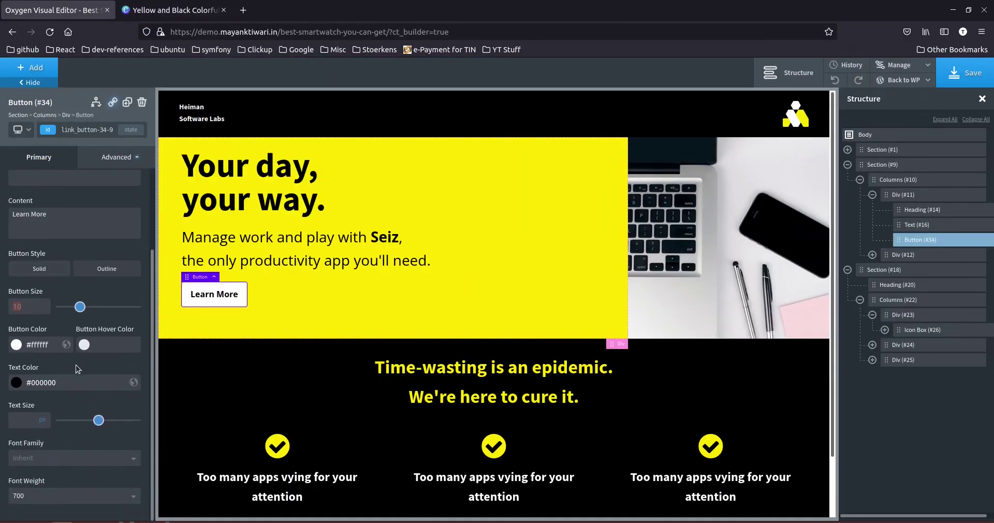
type("21")
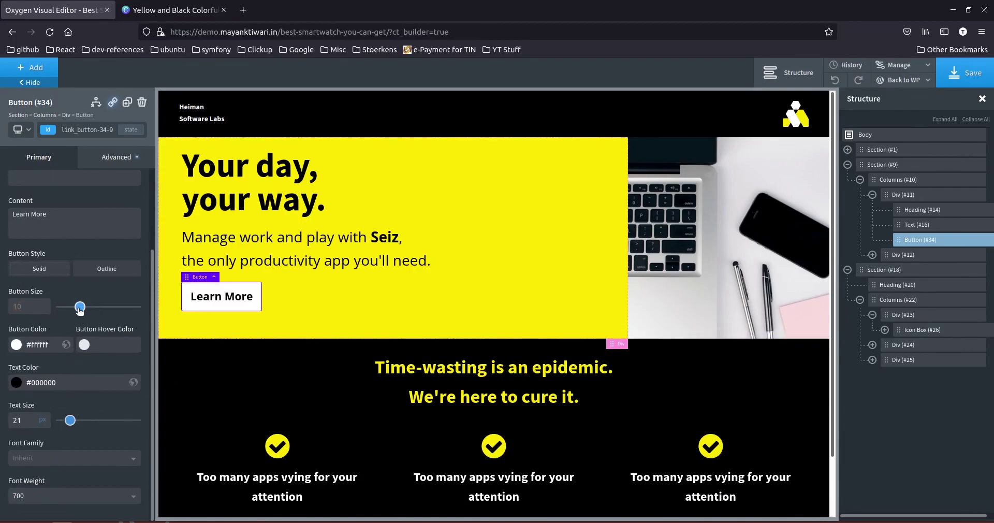
mouse_move(81, 309)
left_mouse_down()
mouse_move(94, 310)
mouse_move(81, 309)
left_mouse_up()
left_click(334, 306)
scroll(345, 311, "down", 2)
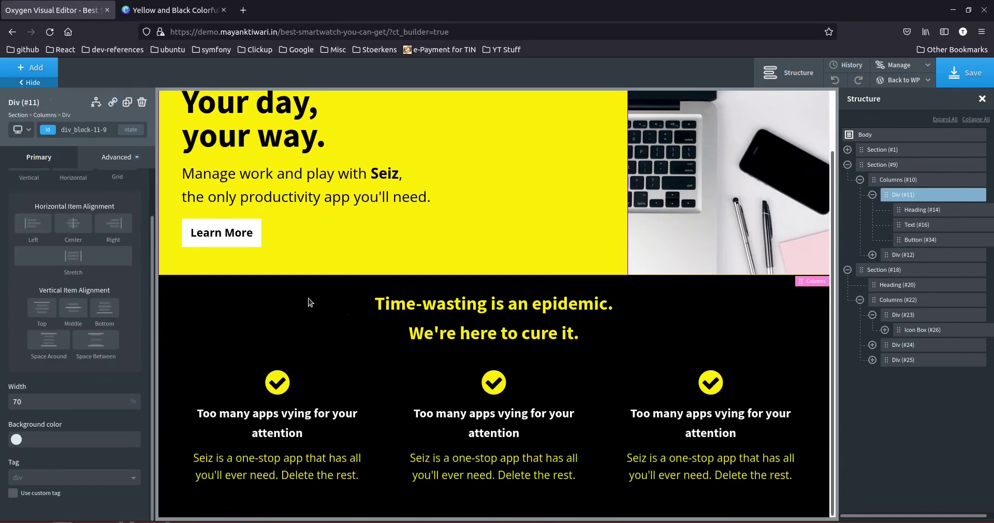
scroll(334, 254, "up", 2)
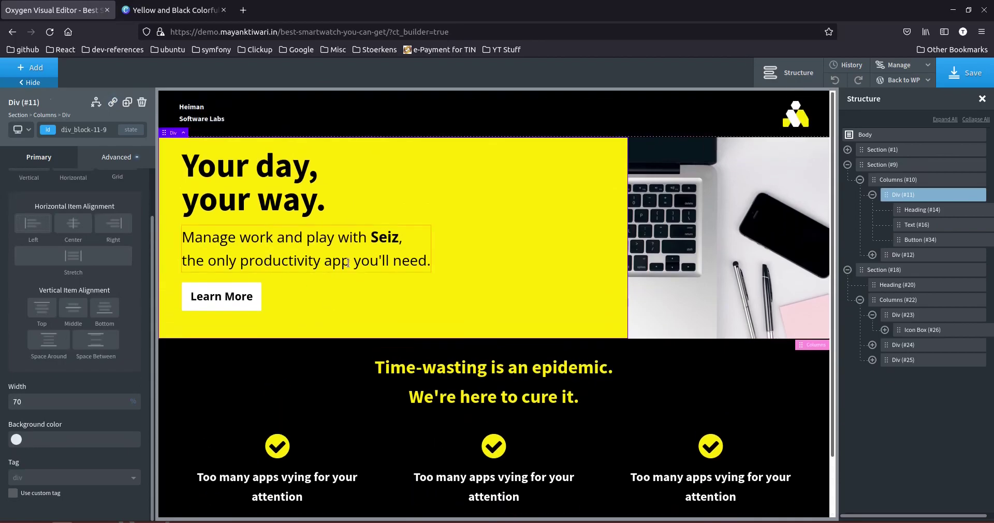
Preview the page at the less than 768px breakpoint and examine how the header, hero and feature columns stack.
left_click(25, 129)
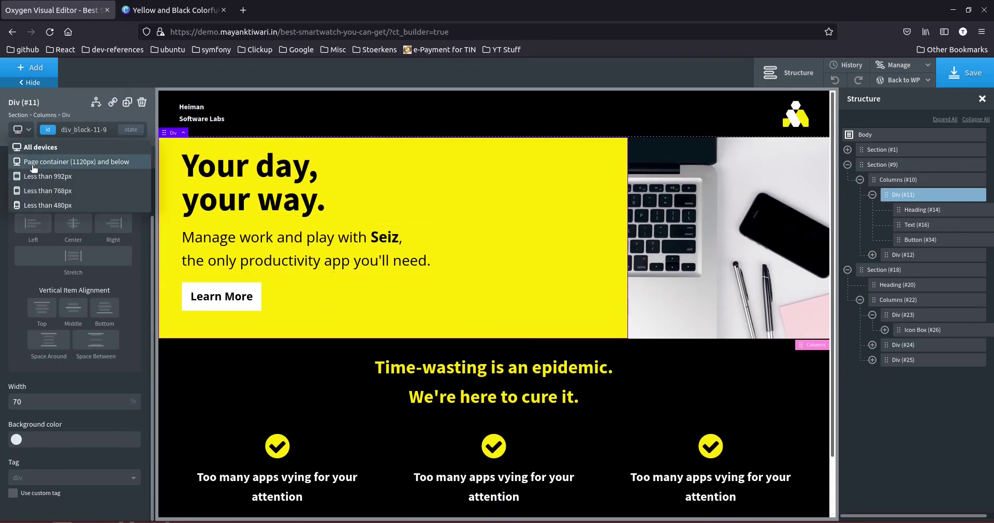
left_click(32, 167)
left_click(23, 129)
left_click(48, 191)
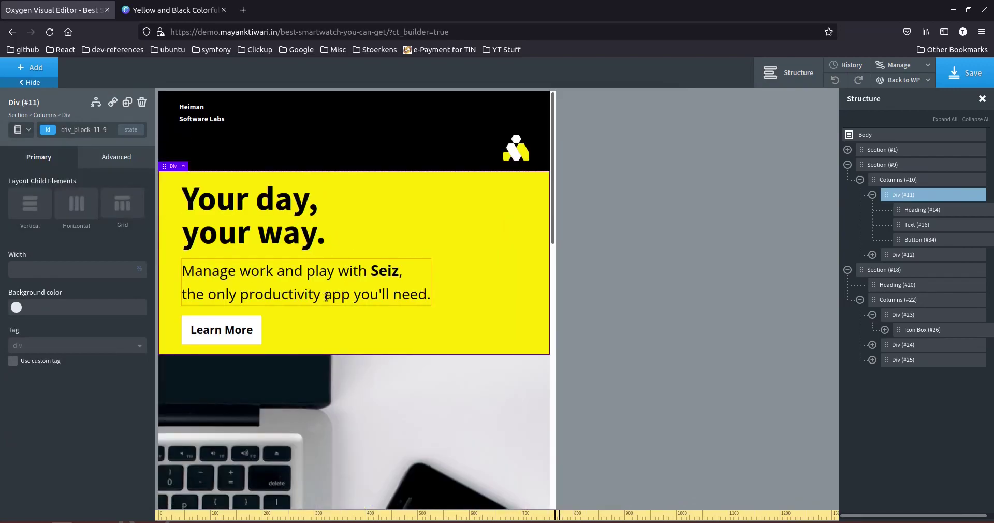
scroll(315, 281, "down", 10)
scroll(338, 311, "up", 7)
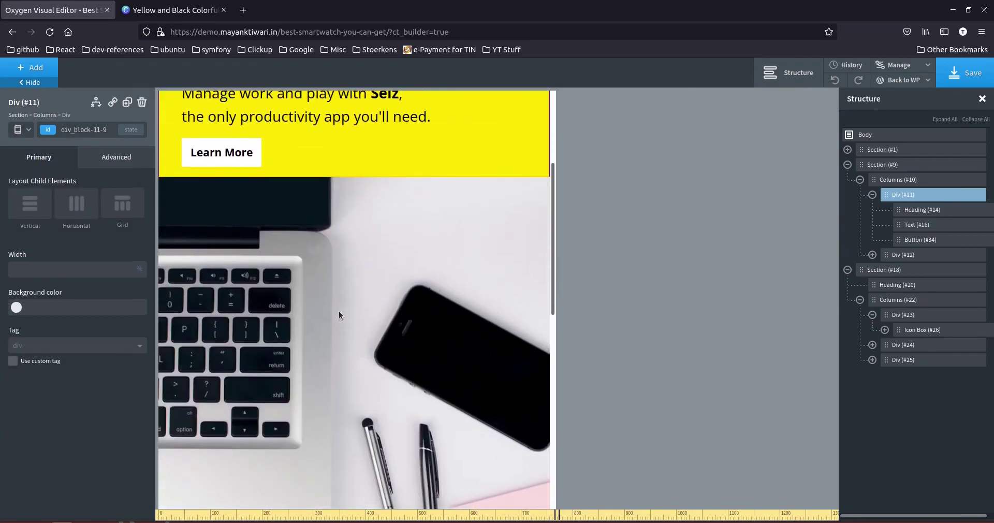
scroll(418, 317, "up", 2)
scroll(384, 324, "down", 2)
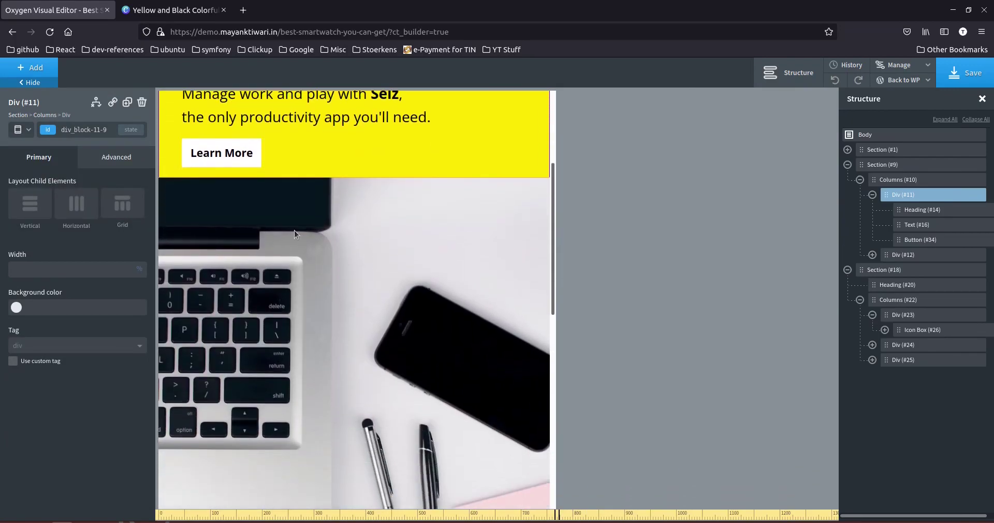
scroll(369, 272, "down", 5)
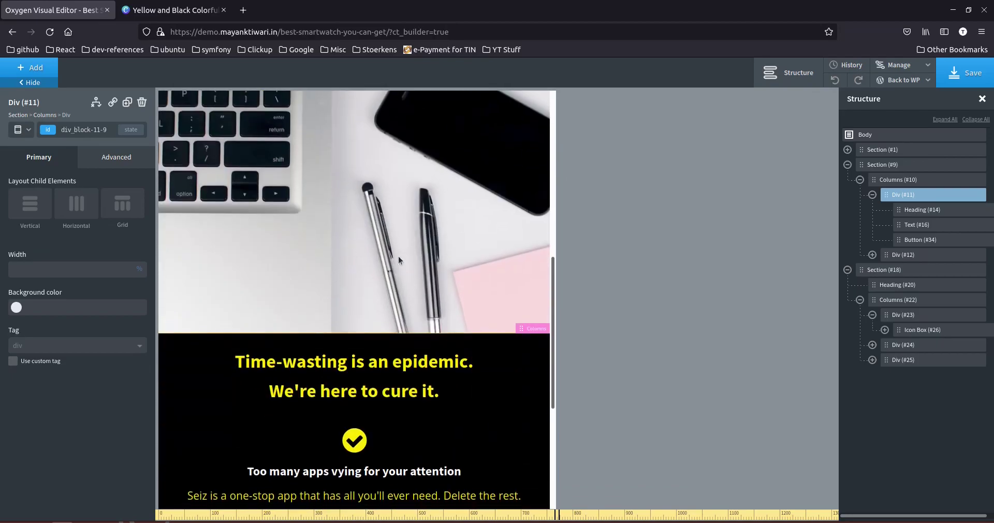
scroll(321, 257, "up", 8)
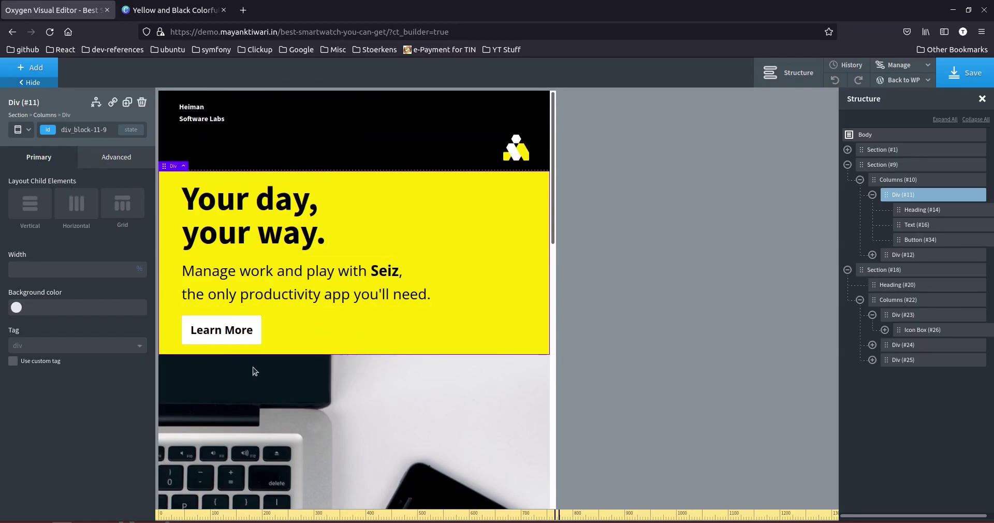
Set the hero columns block to reverse its column order at less than 992px.
left_click(881, 176)
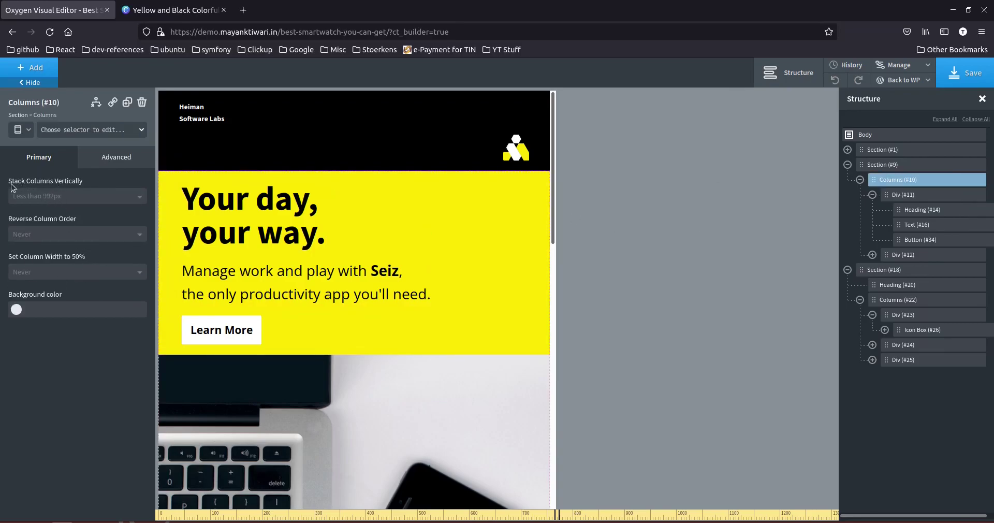
left_click(41, 236)
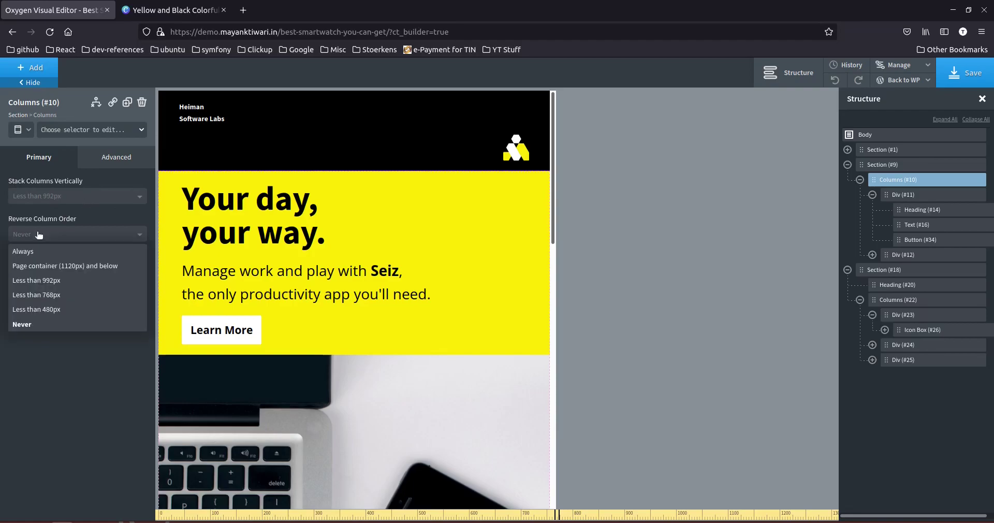
left_click(46, 280)
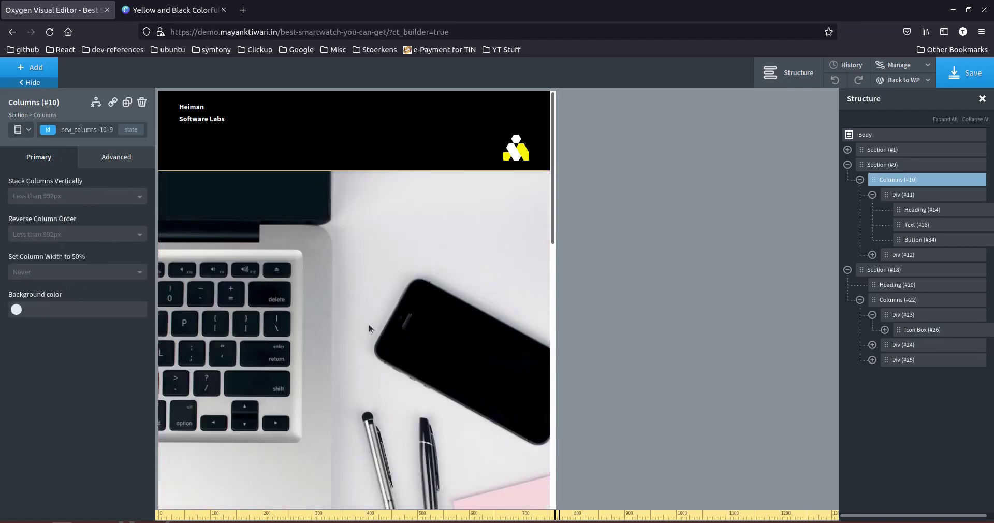
Check the reversed hero layout at the narrow breakpoint and return the page preview to full desktop width.
scroll(374, 268, "down", 6)
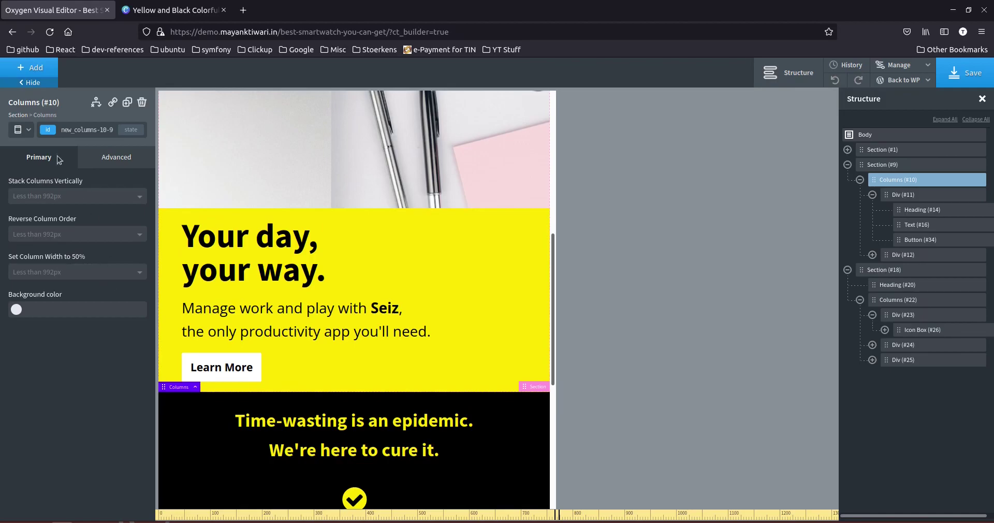
left_click(21, 129)
left_click(36, 148)
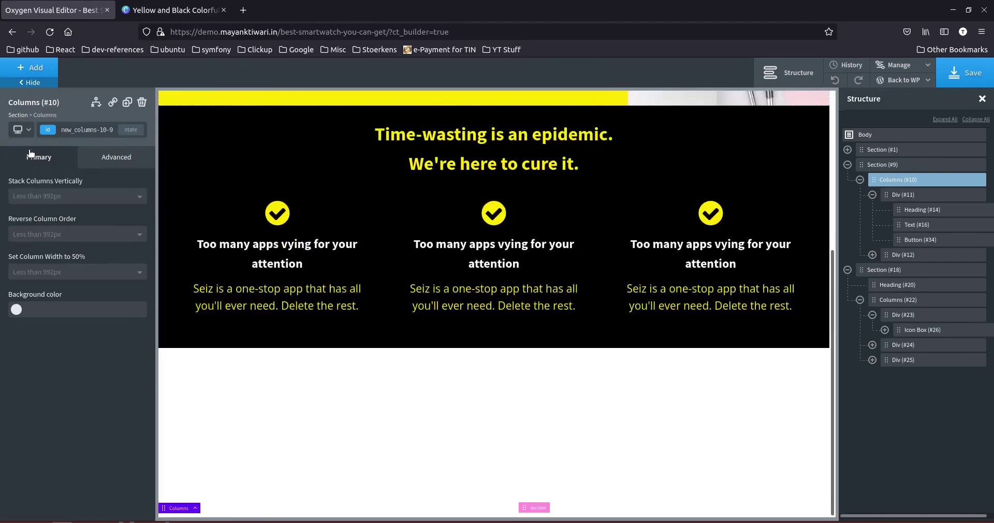
scroll(527, 303, "down", 2)
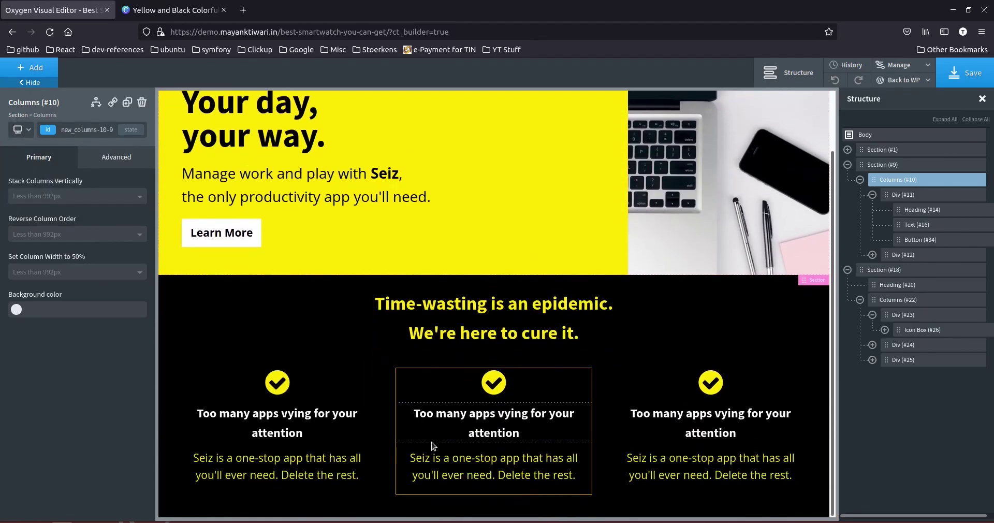
Switch to the Canva design and examine the "Seiz the day." phone section below the feature columns.
left_click(176, 18)
scroll(492, 290, "down", 15)
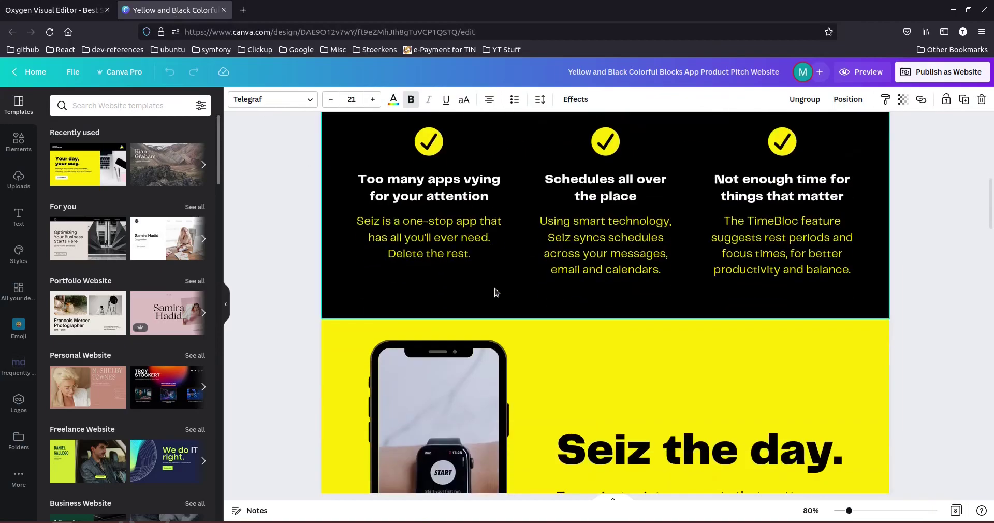
scroll(511, 299, "up", 5)
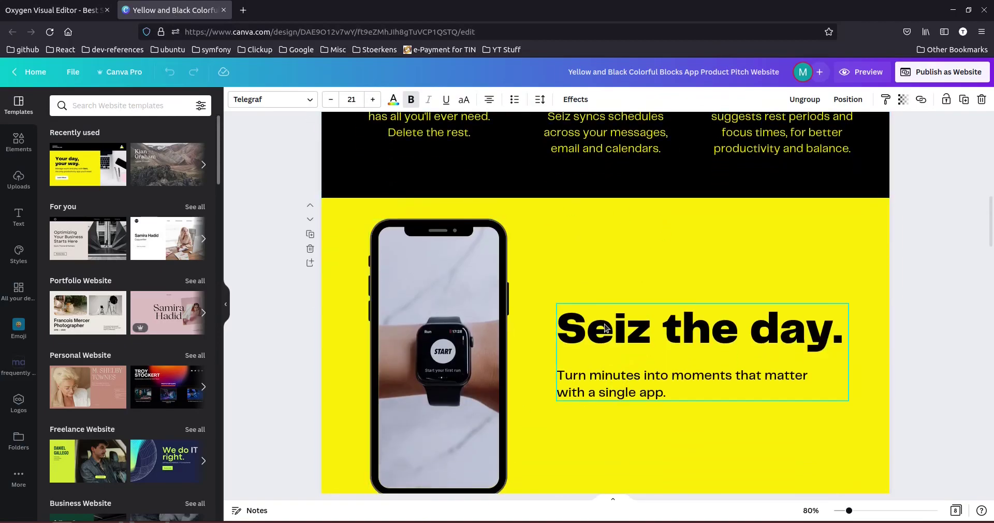
Return to the Oxygen editor, collapse the expanded sections in the structure tree and add a new section to the page body.
left_click(66, 14)
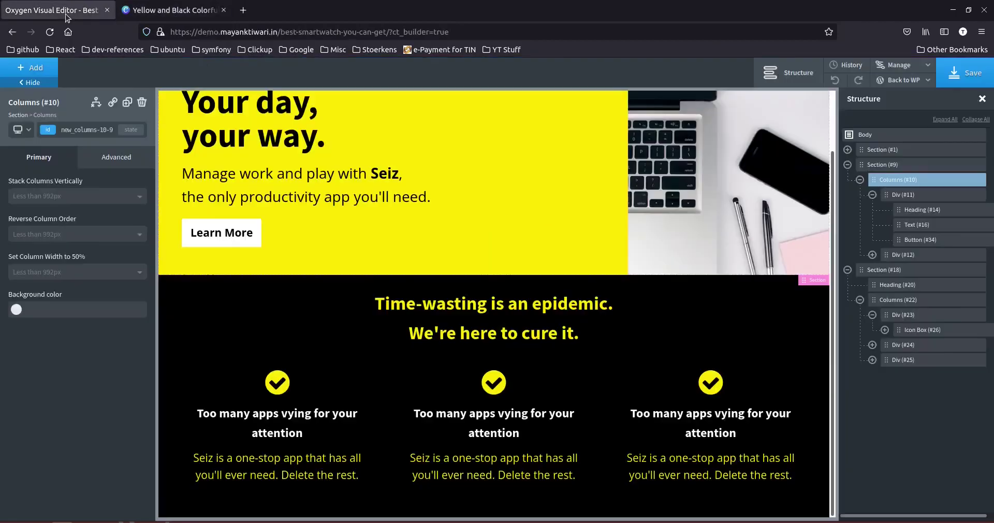
left_click(848, 271)
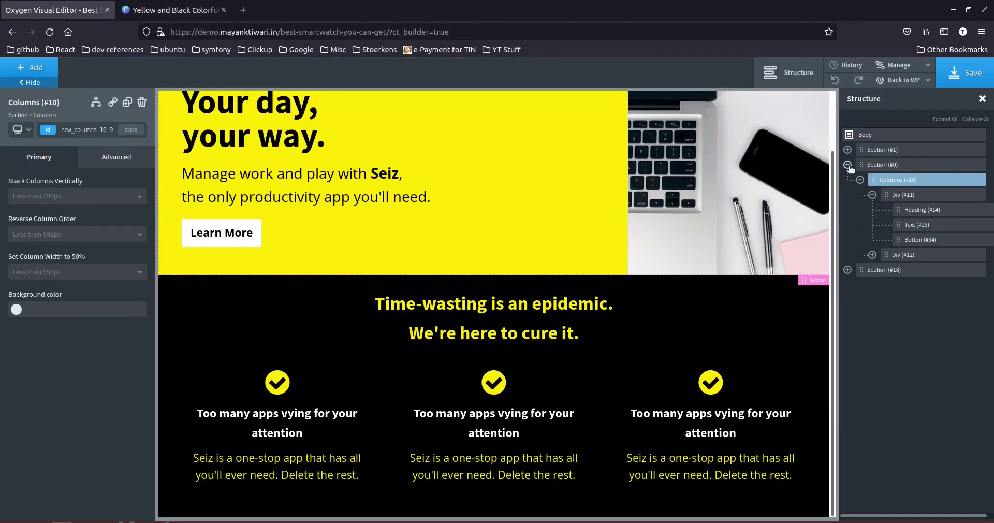
left_click(848, 165)
left_click(878, 133)
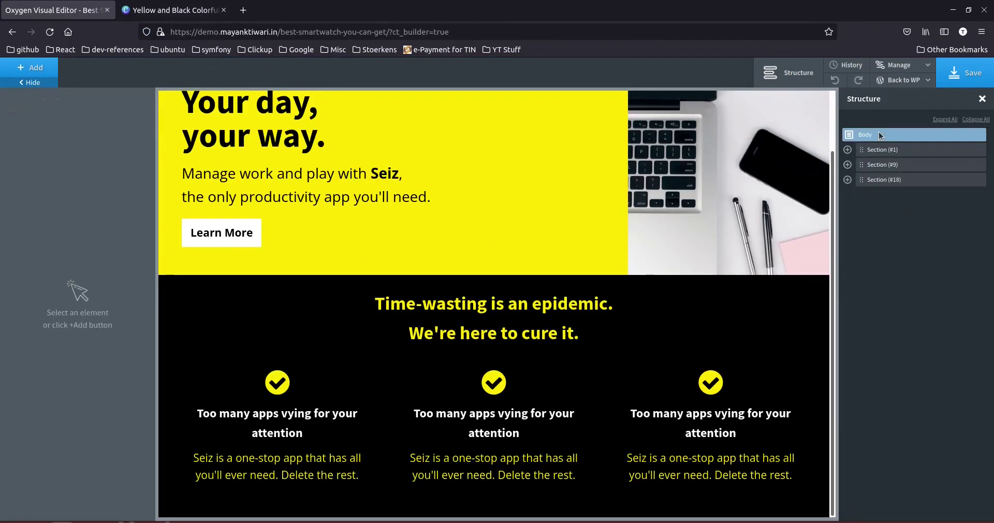
left_click(29, 72)
left_click(51, 167)
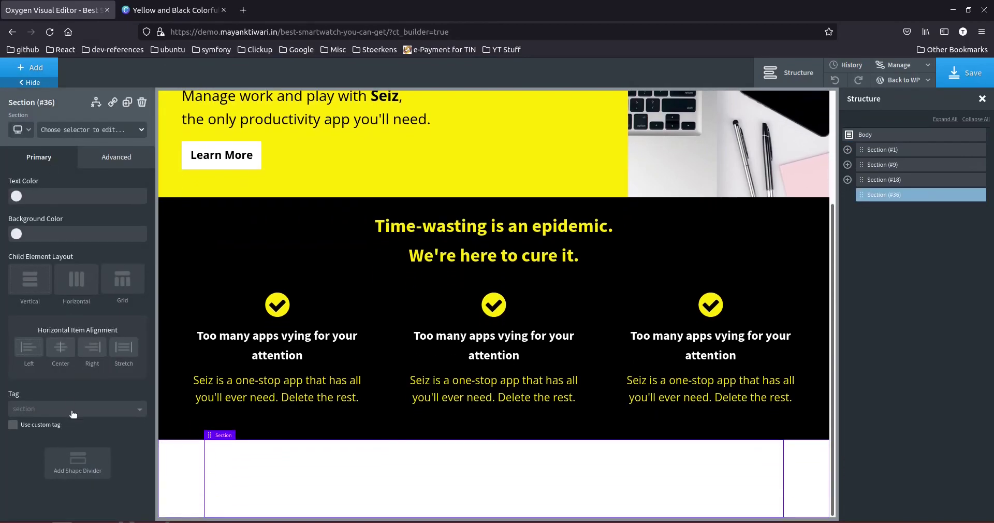
Set the new section's container to full width and give it the background color #fee600.
left_click(118, 161)
left_click(63, 218)
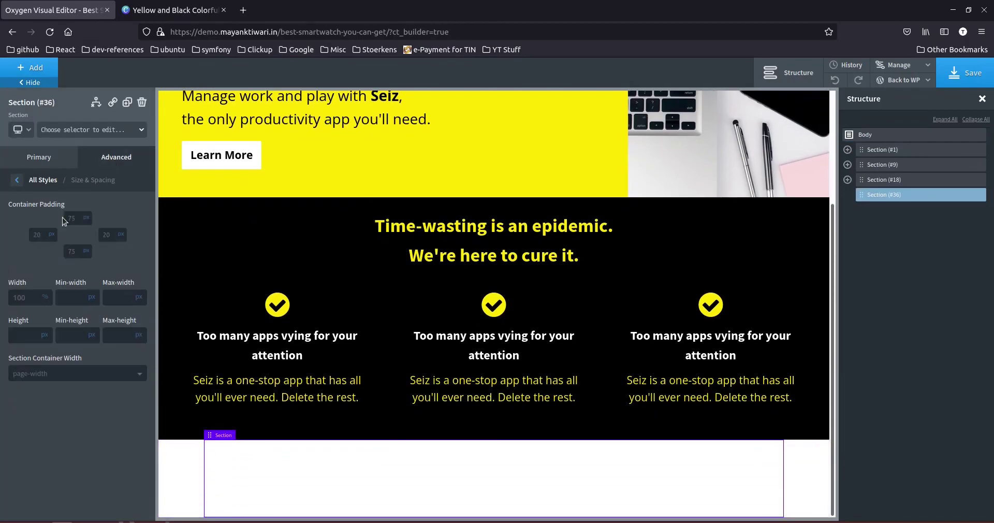
left_click(49, 375)
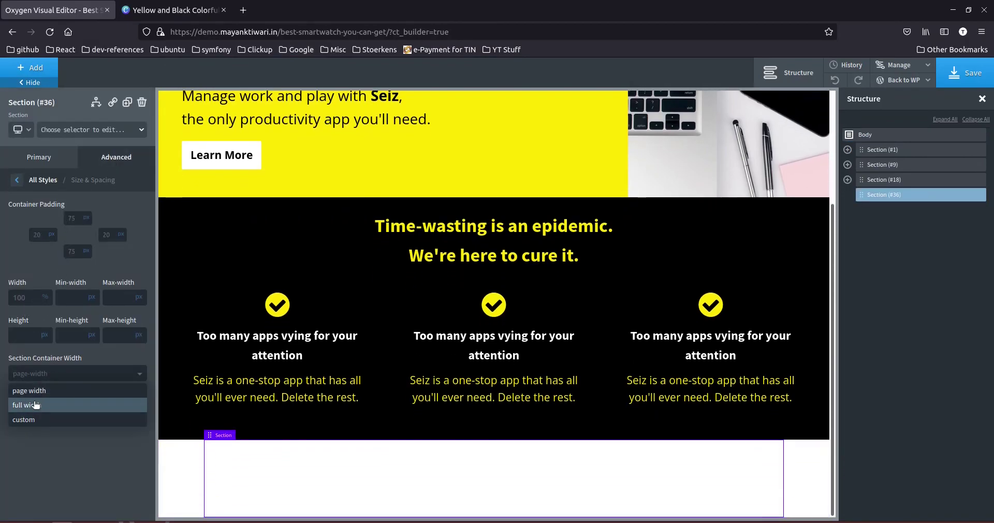
left_click(36, 402)
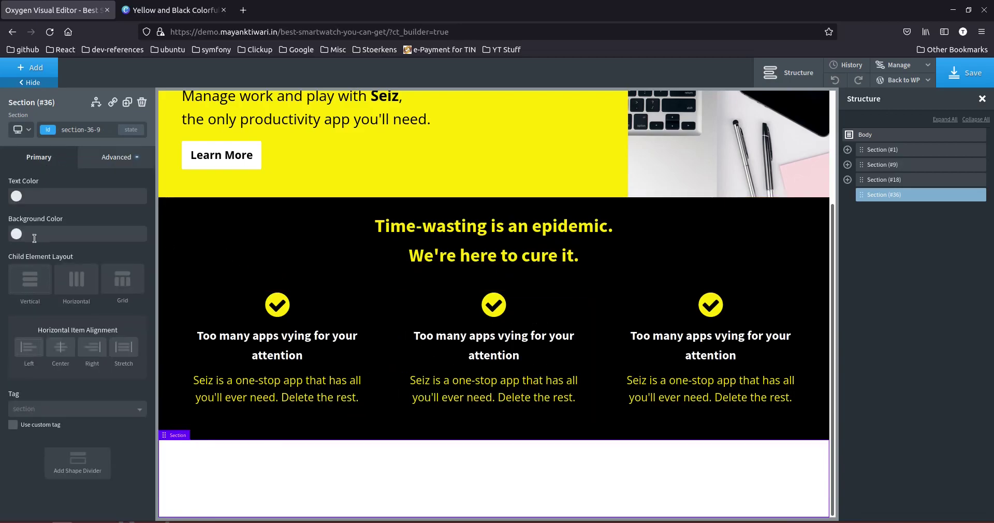
left_click(16, 234)
left_click(58, 234)
type("fee600")
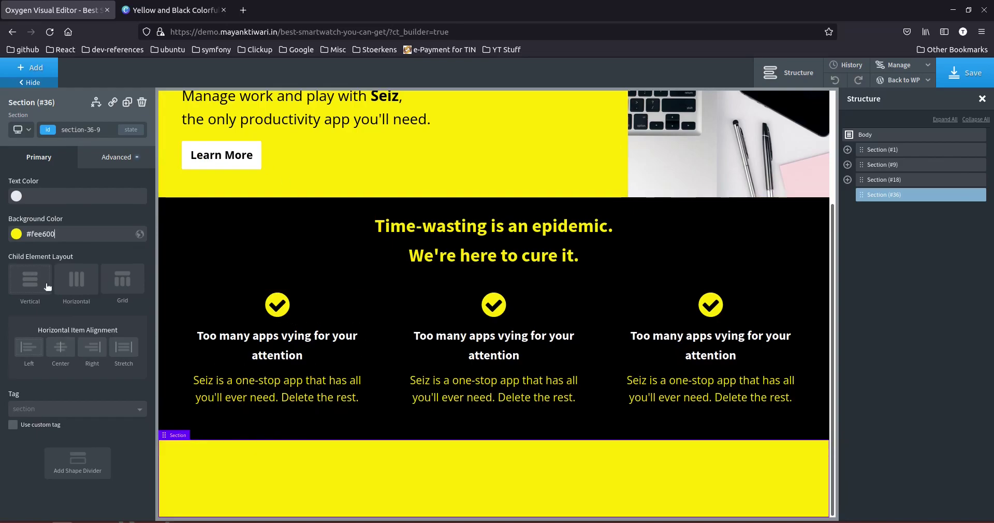
Check the phone section's layout in Canva and add a 40/60 columns block to the yellow section in Oxygen.
left_click(174, 11)
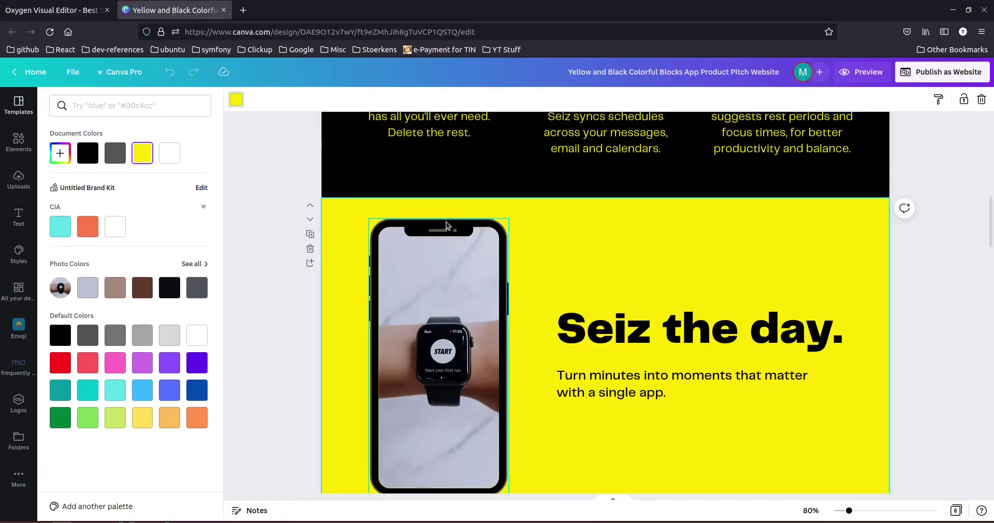
left_click(721, 361)
left_click(83, 10)
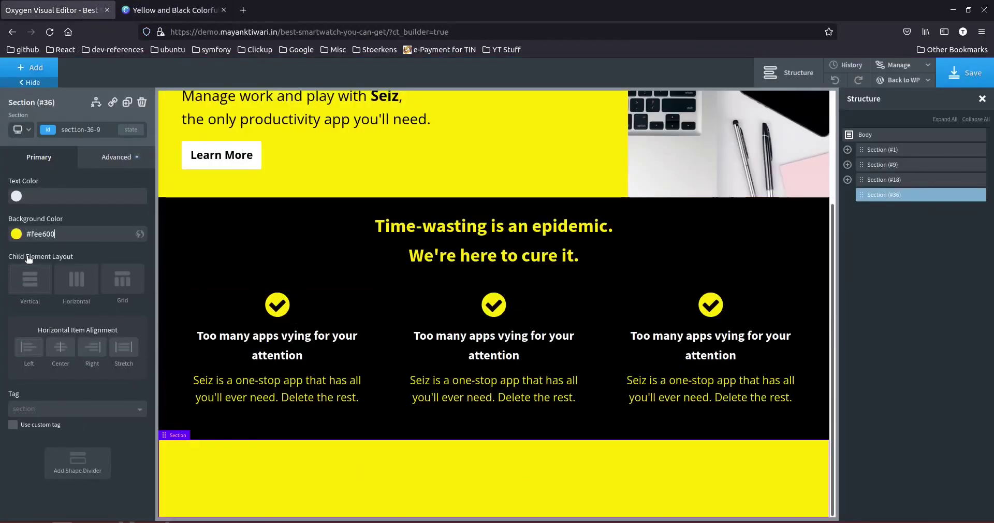
left_click(43, 75)
left_click(43, 206)
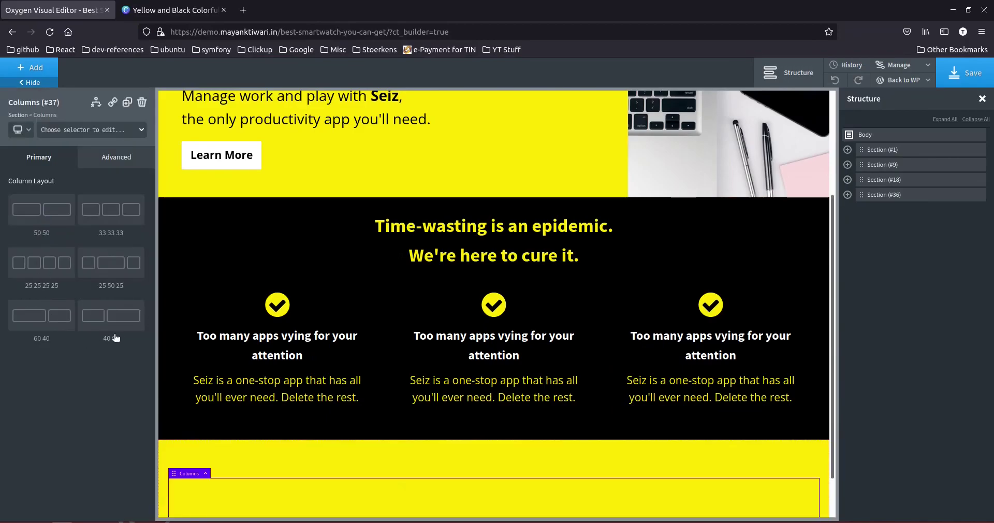
left_click(119, 317)
scroll(313, 461, "down", 1)
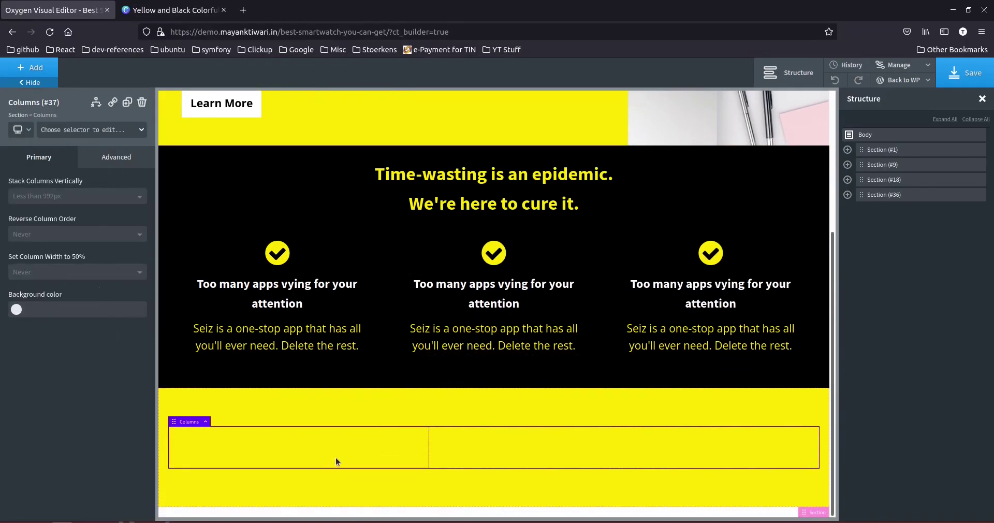
Set the width of the new block's right column to 65%.
left_click(489, 454)
scroll(79, 467, "down", 1)
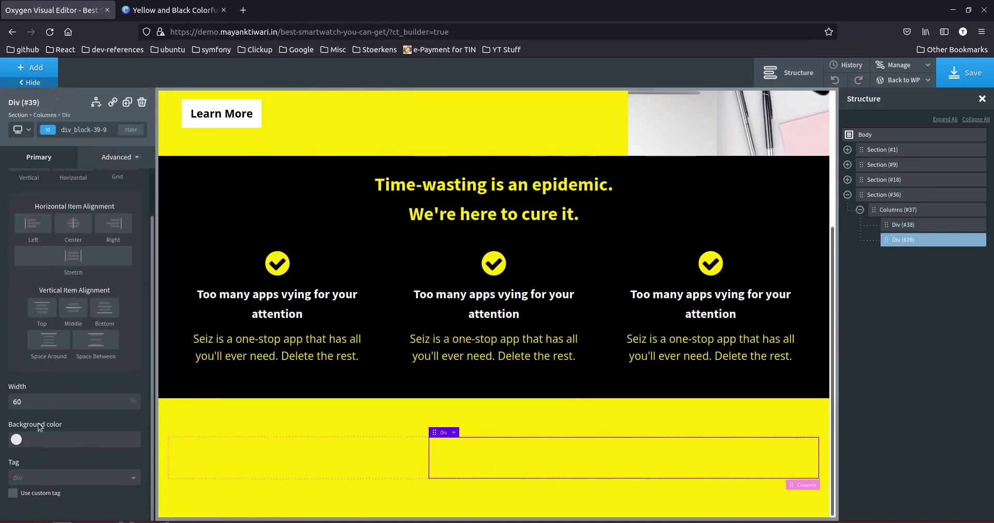
double_click(41, 402)
type("65")
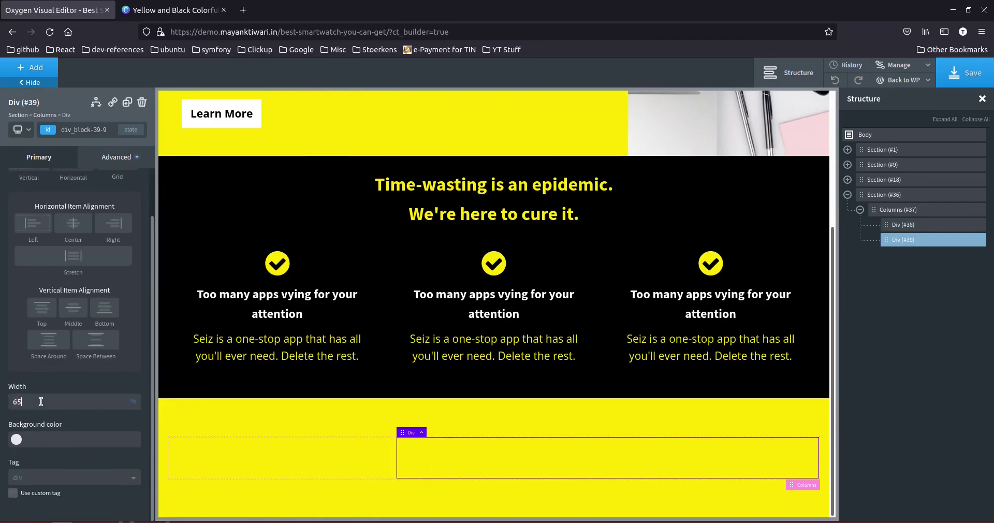
Add an image element to the left column of the yellow section.
left_click(328, 450)
left_click(27, 74)
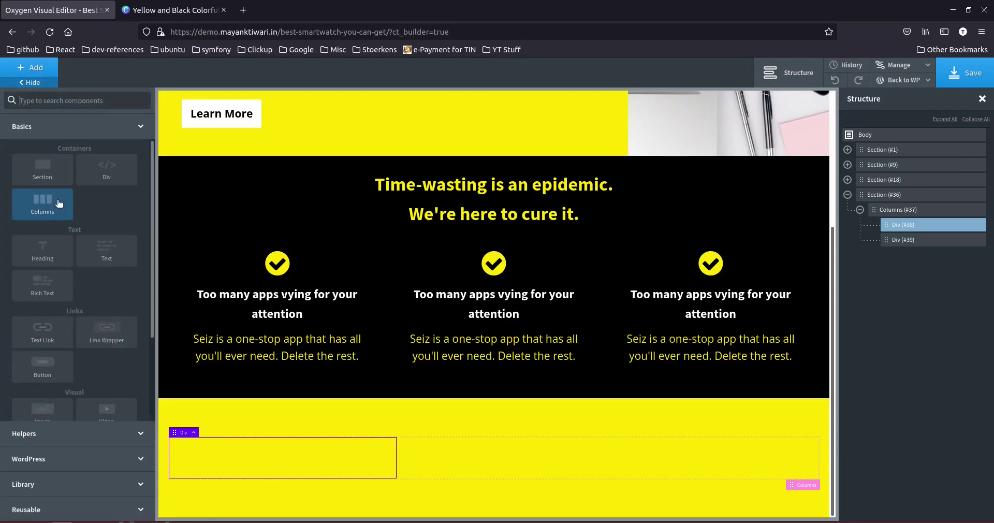
scroll(41, 336, "down", 2)
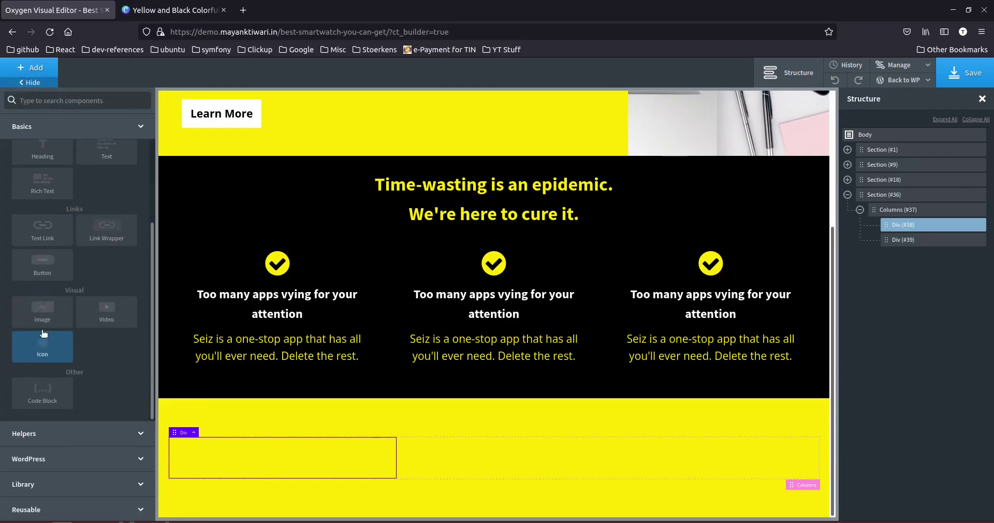
left_click(47, 319)
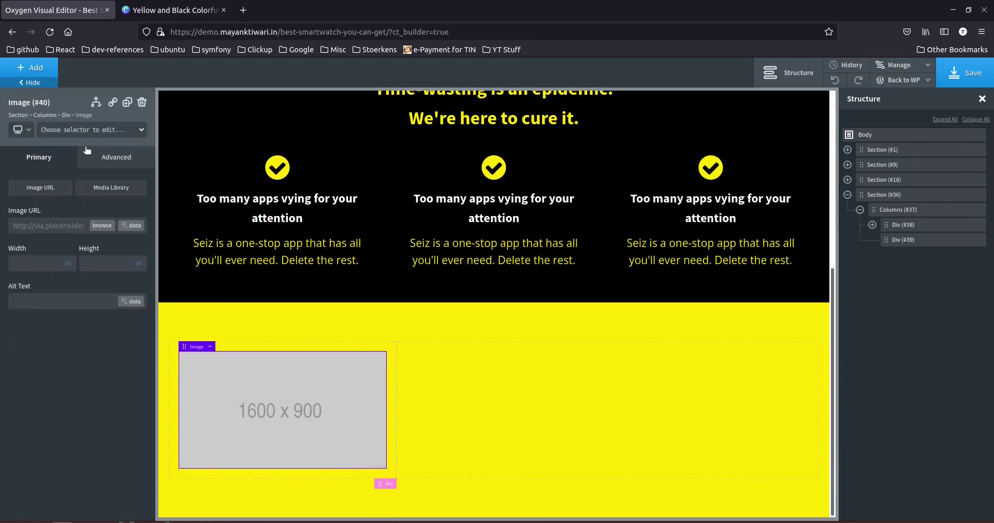
Upload mobileandwatch.png from the yellowandblacktheme folder and use it as the left column's image.
left_click(102, 225)
left_click(44, 108)
left_click(518, 279)
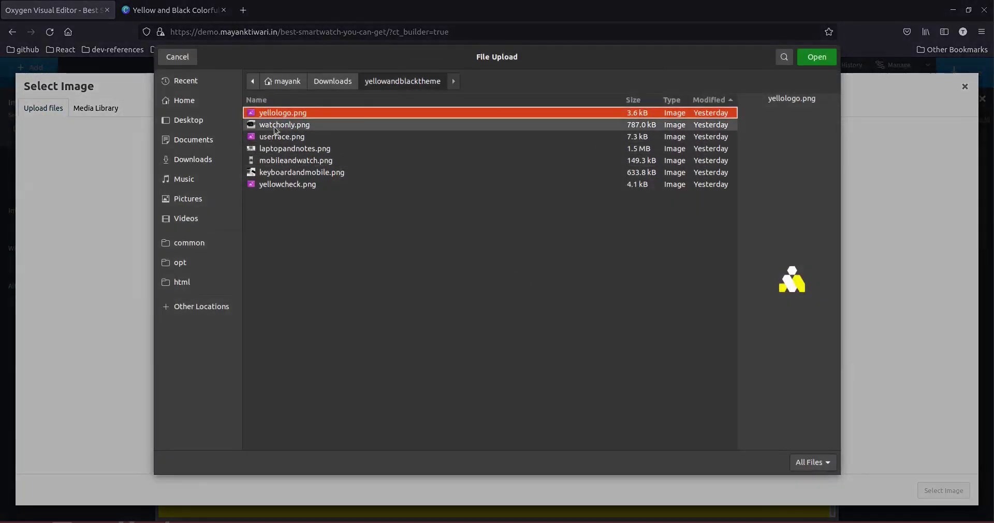
left_click(280, 162)
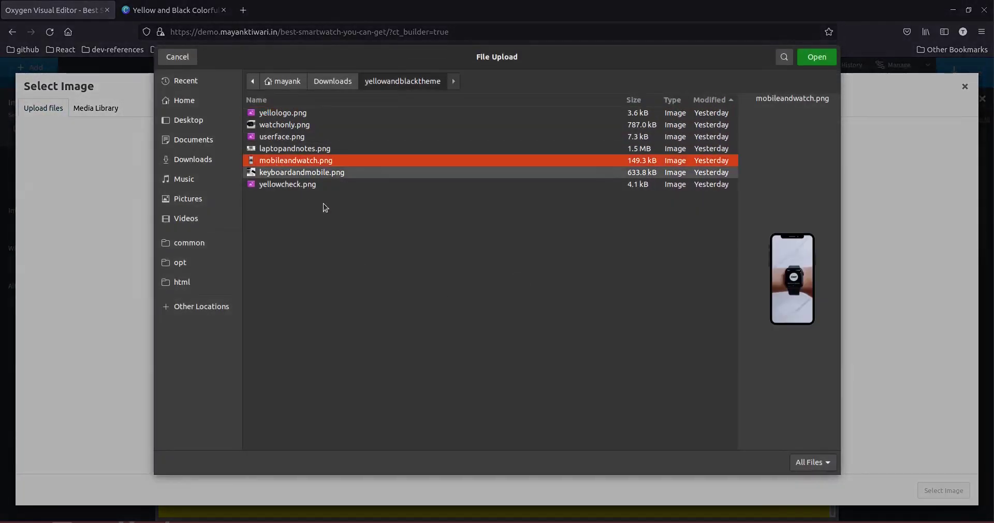
left_click(819, 58)
left_click(943, 491)
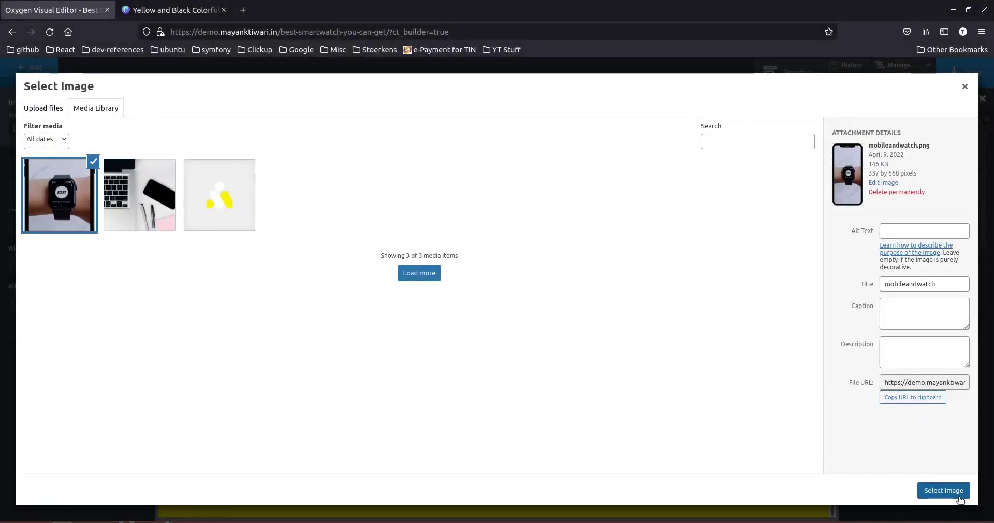
scroll(342, 425, "down", 5)
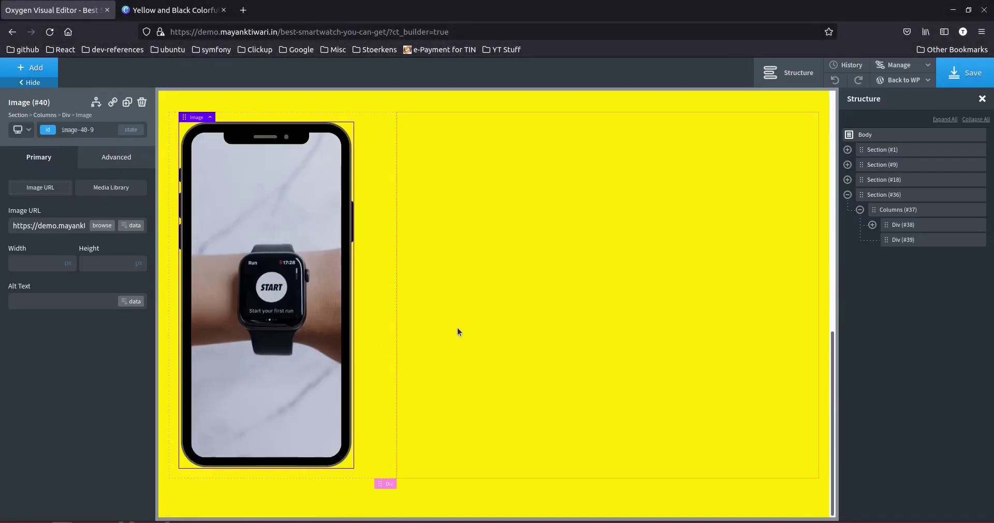
Set the empty right column's width to 60% and center the phone image horizontally in the left column.
left_click(545, 299)
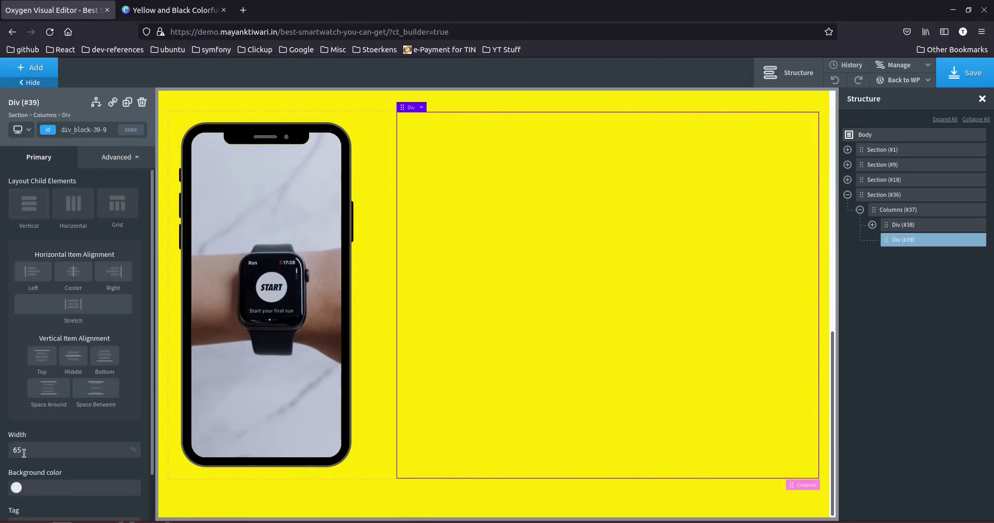
type("60")
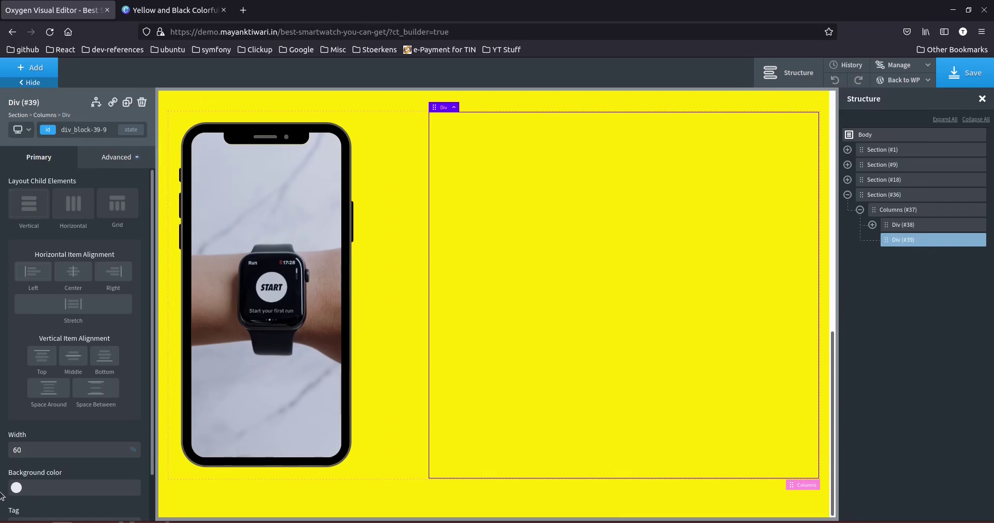
left_click(378, 257)
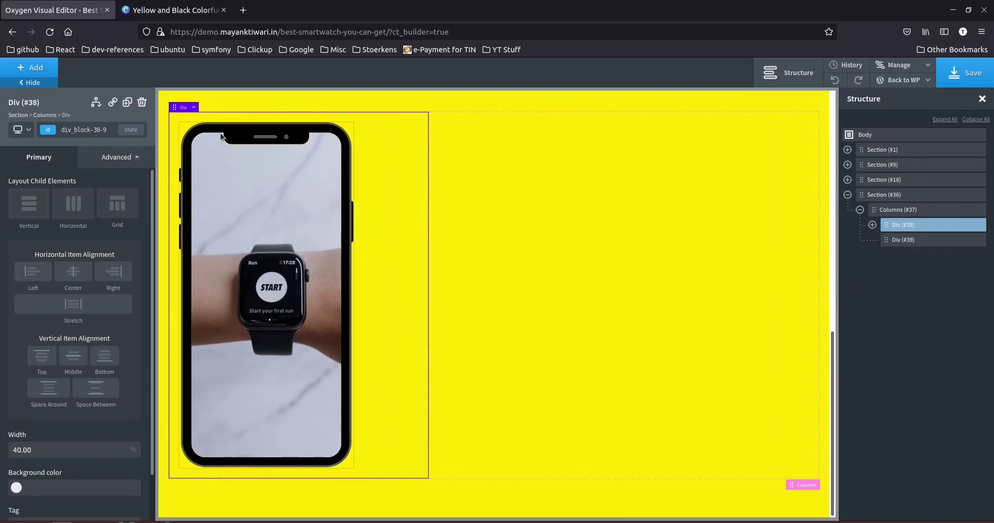
left_click(68, 270)
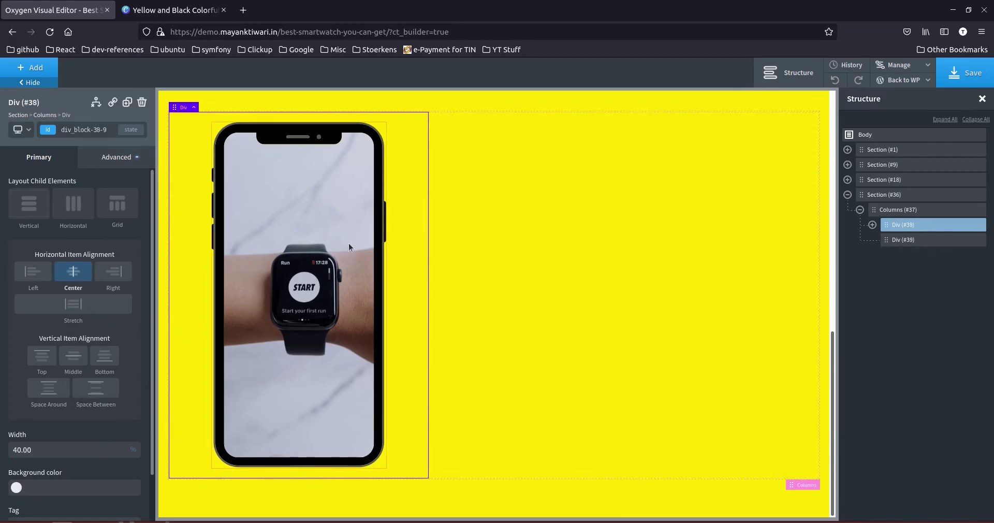
Add a heading with a text block beneath it to the right column beside the phone image.
left_click(651, 318)
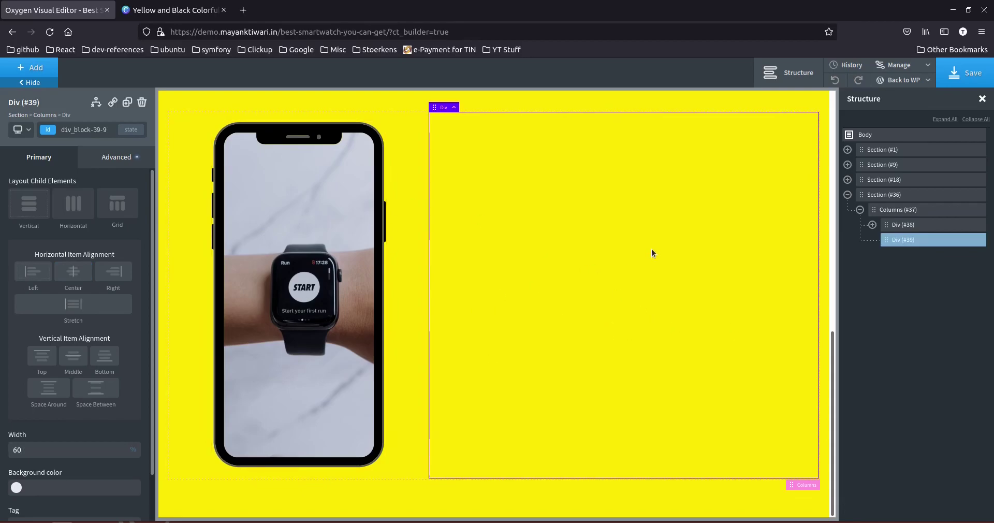
left_click(25, 62)
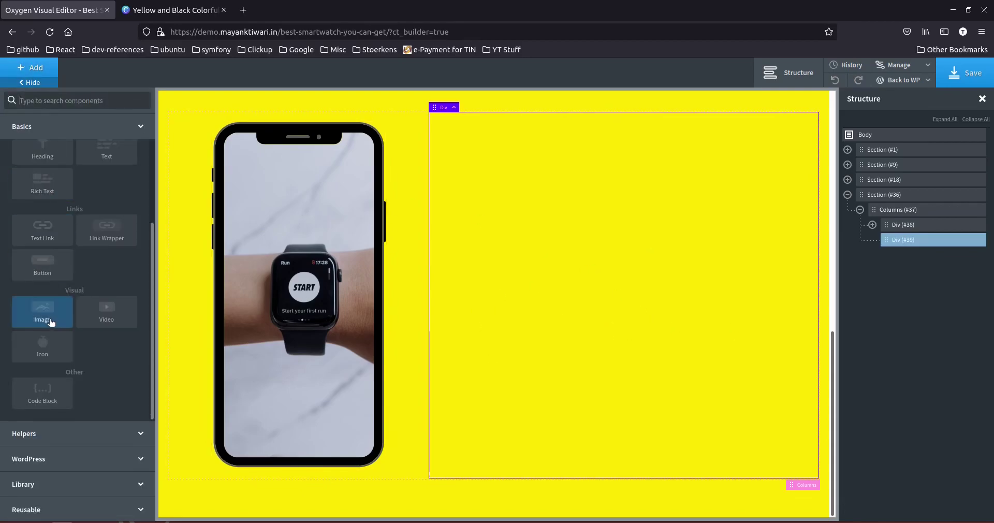
scroll(52, 322, "up", 3)
left_click(44, 257)
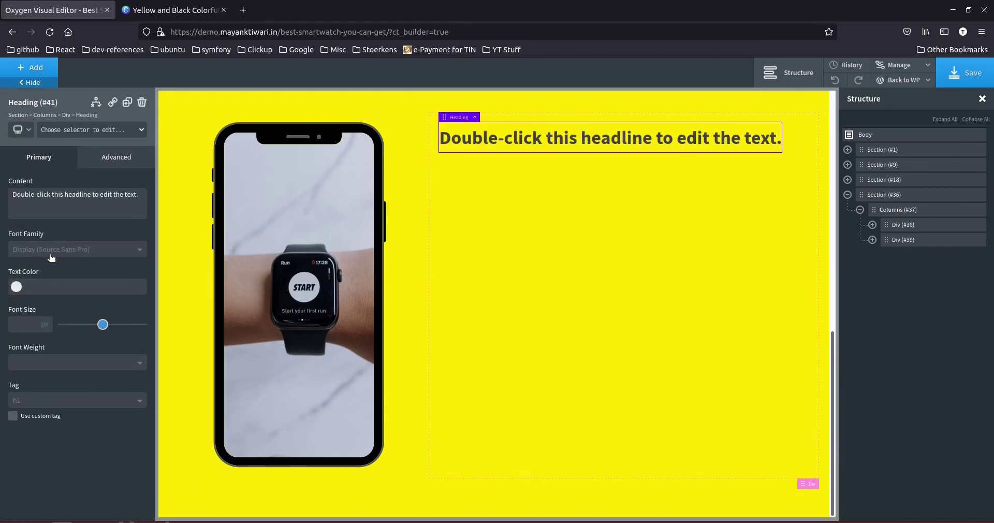
left_click(103, 251)
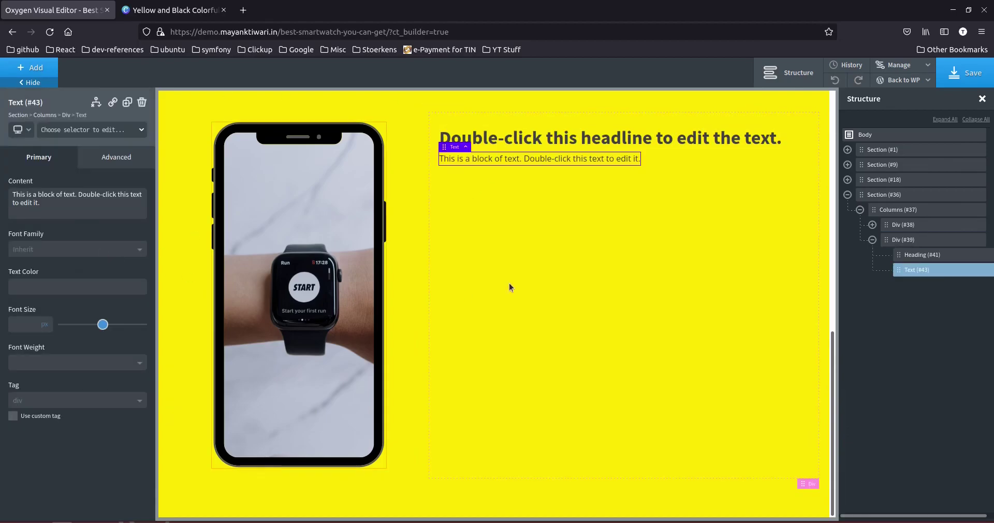
Copy the "Seiz the day." heading from the Canva design and paste it over the placeholder heading in the Oxygen editor.
left_click(490, 141)
left_click(171, 9)
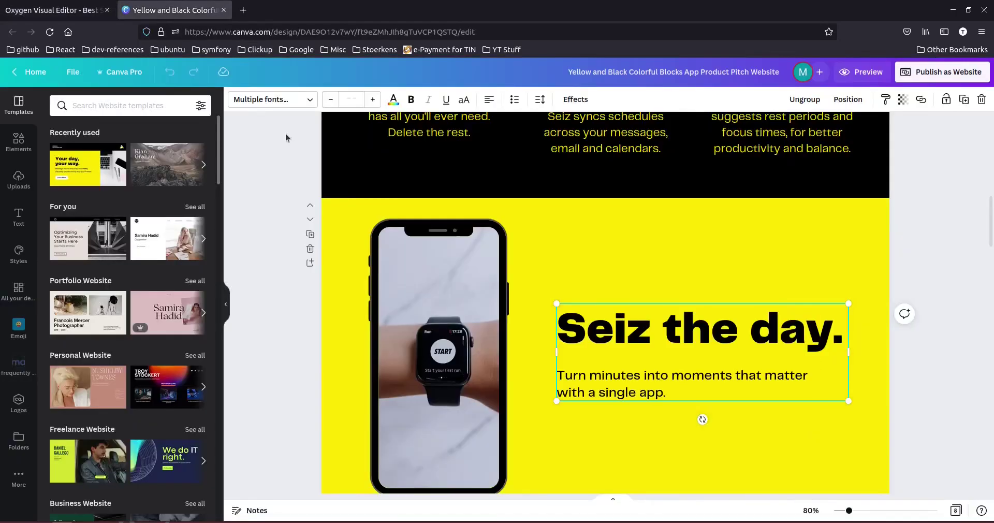
double_click(587, 327)
key("ctrl+c")
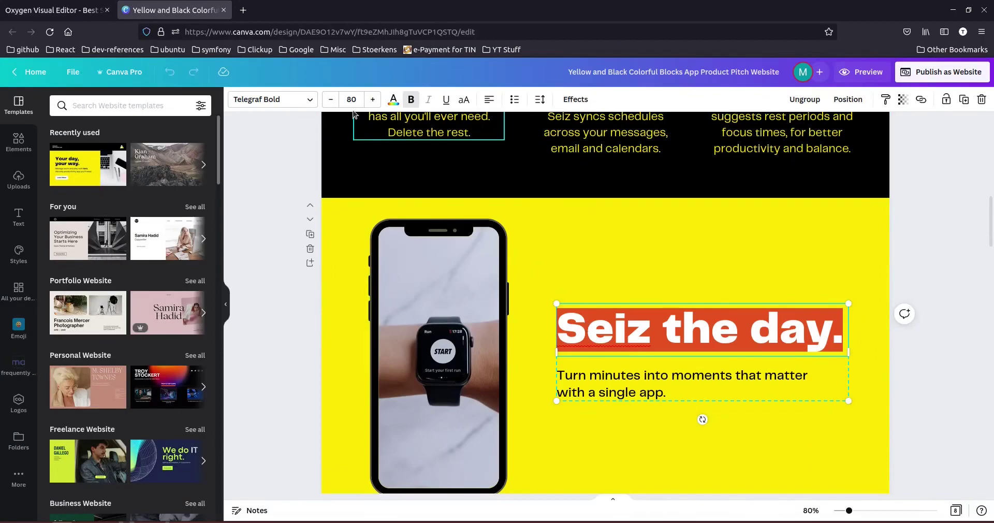
left_click(71, 12)
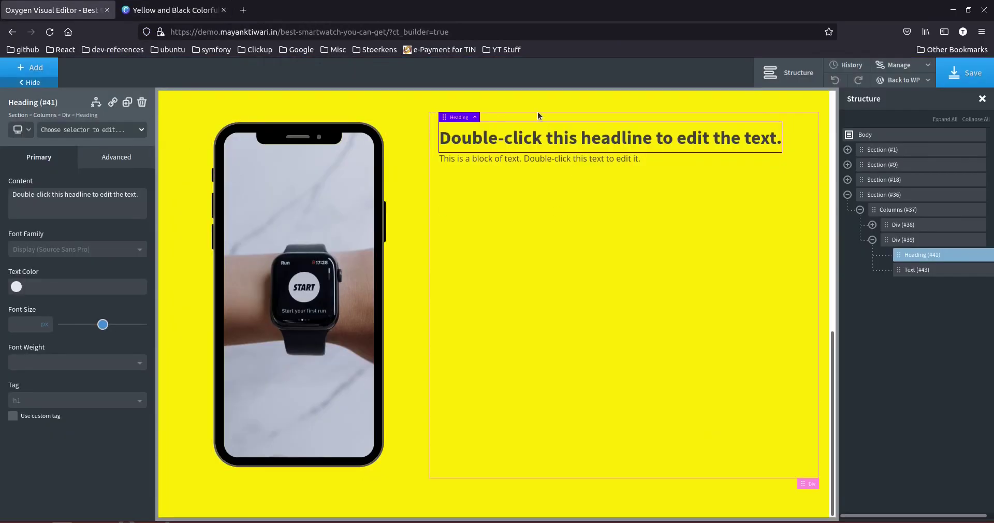
double_click(546, 139)
key("ctrl+v")
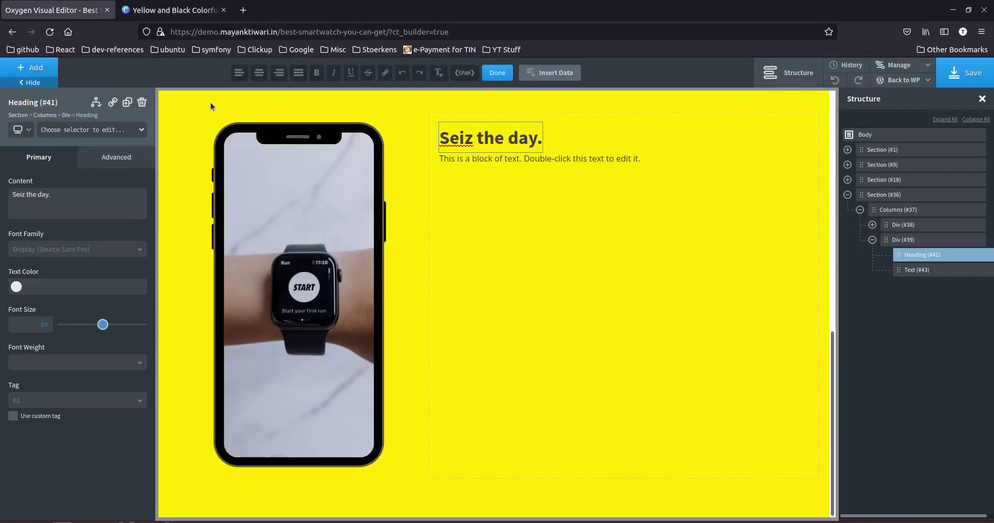
Style the "Seiz the day." heading with font size 80 px, font weight 700 and text color #000000.
left_click(27, 324)
type("8")
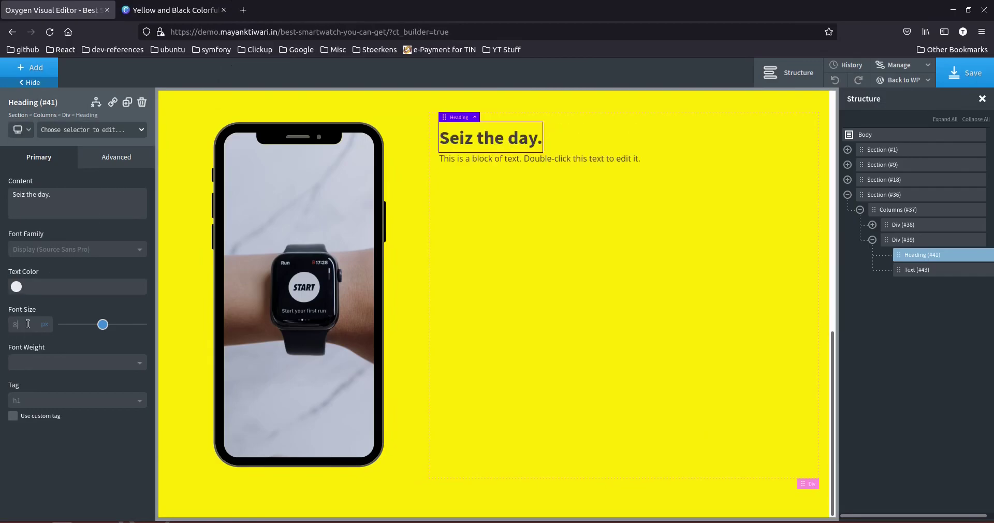
type("0")
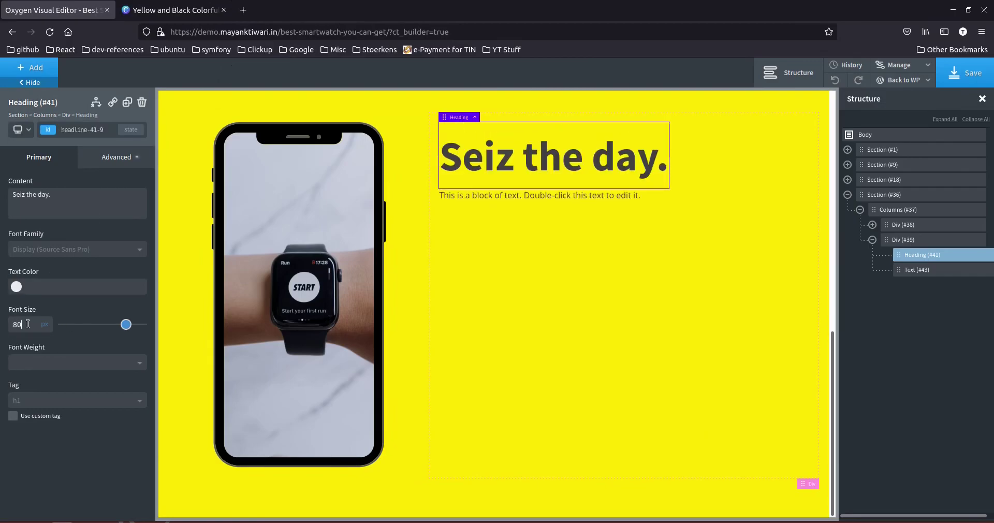
left_click(45, 370)
left_click(45, 481)
left_click(17, 287)
left_click(42, 381)
left_click(1, 412)
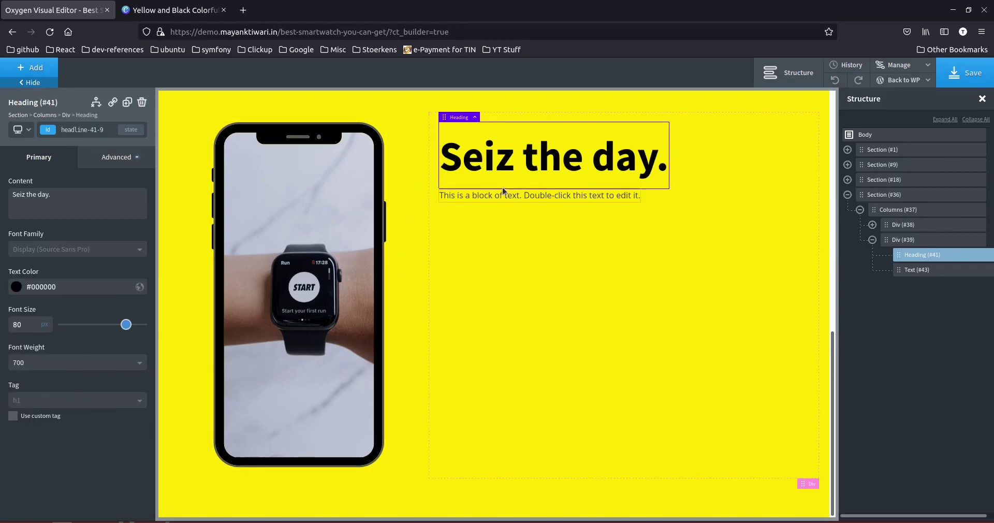
Replace the placeholder text block with Canva's copied line "Turn minutes into moments that matter with a single app.".
left_click(492, 196)
left_click(157, 9)
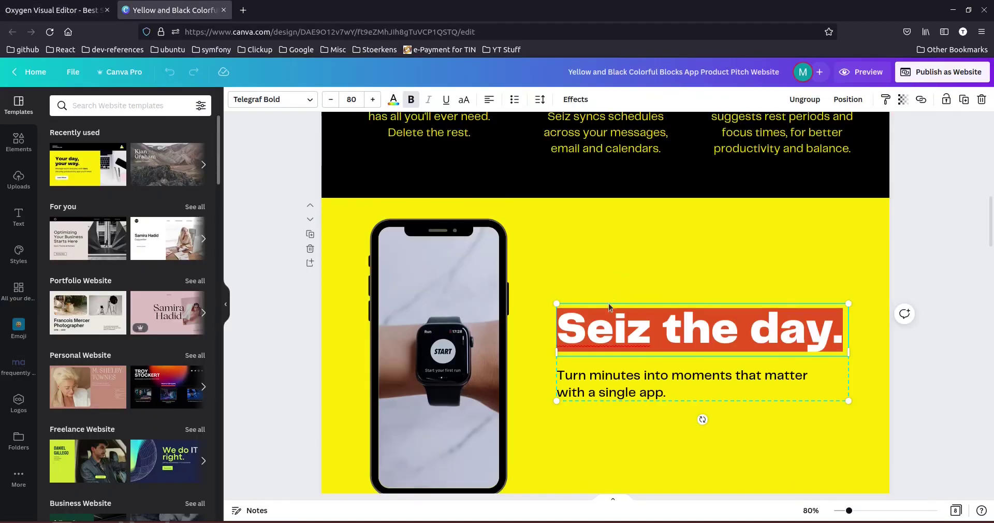
double_click(587, 385)
key("ctrl+c")
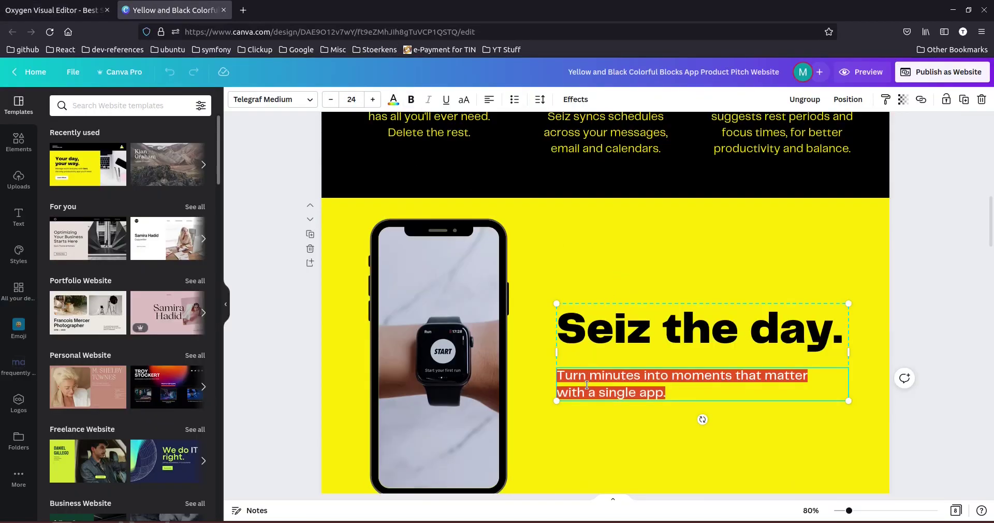
left_click(78, 10)
double_click(546, 191)
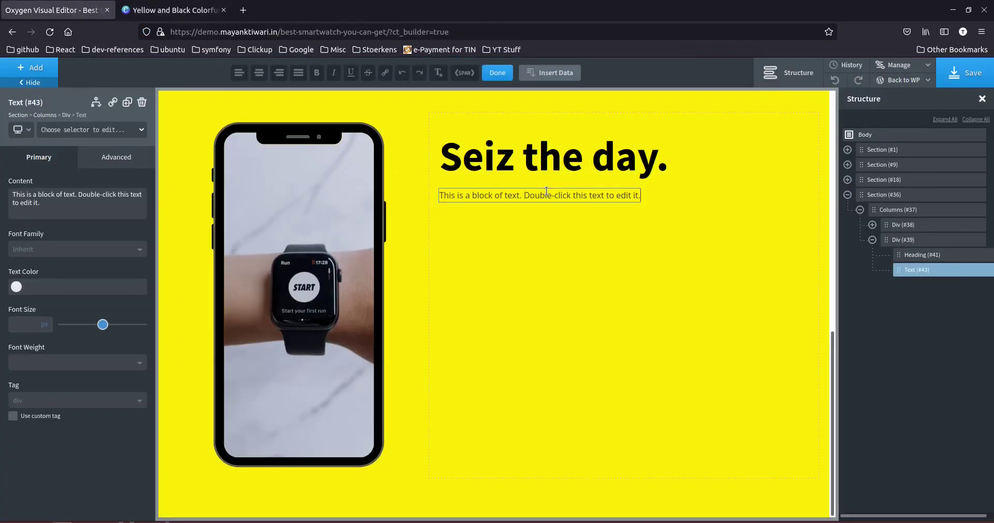
double_click(546, 191)
key("ctrl+a")
key("ctrl+v")
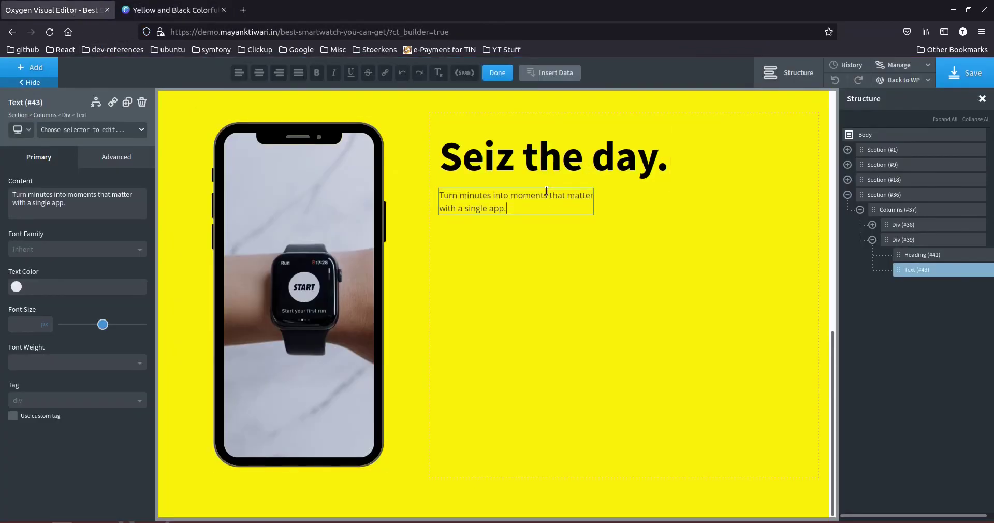
Set the text block beneath the heading to font size 24 px and text color #000000.
type("24")
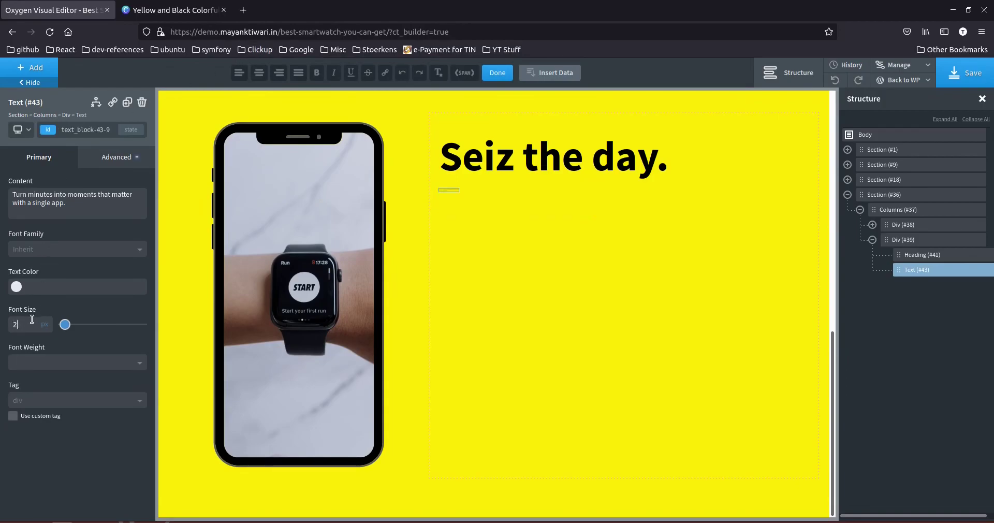
left_click(12, 286)
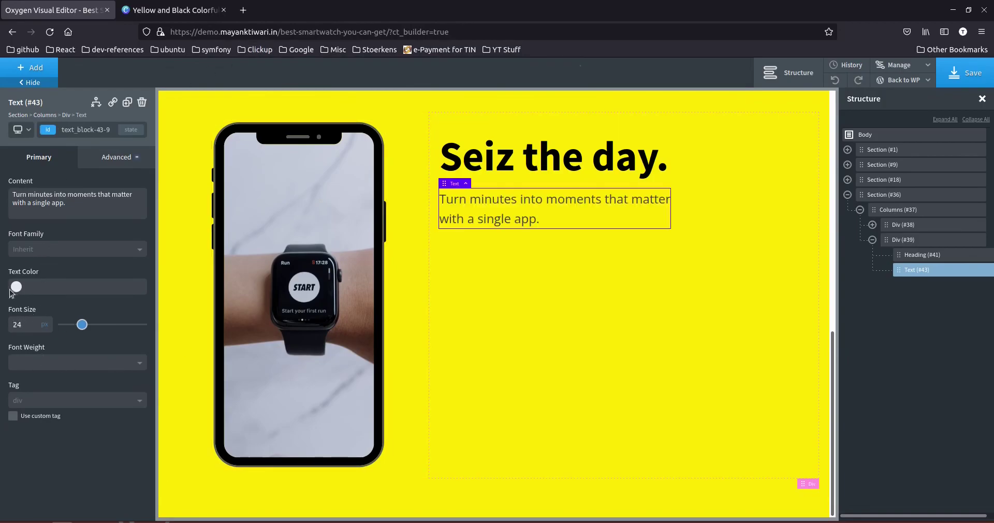
left_click(14, 286)
left_click(2, 397)
left_click(16, 286)
left_click(10, 377)
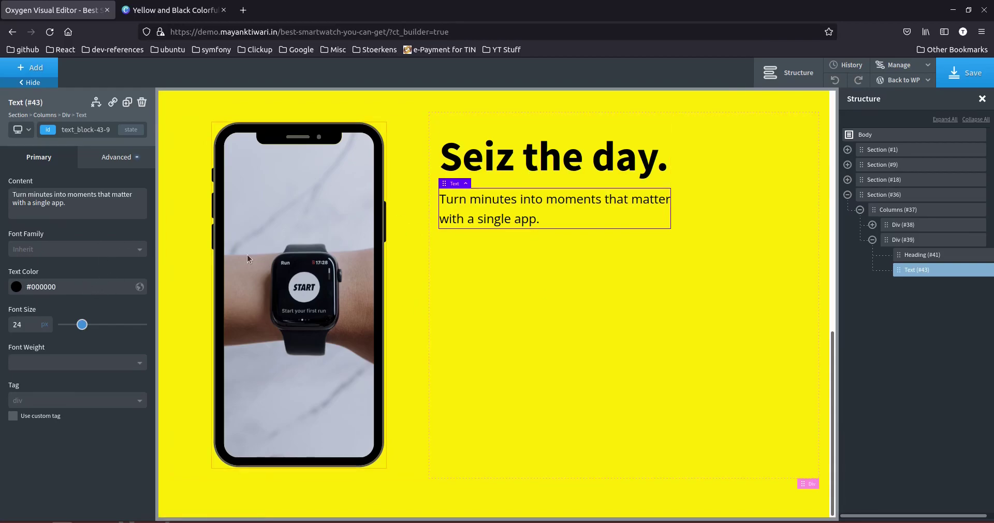
Create a new color set named landingpage in the global color styles.
left_click(890, 63)
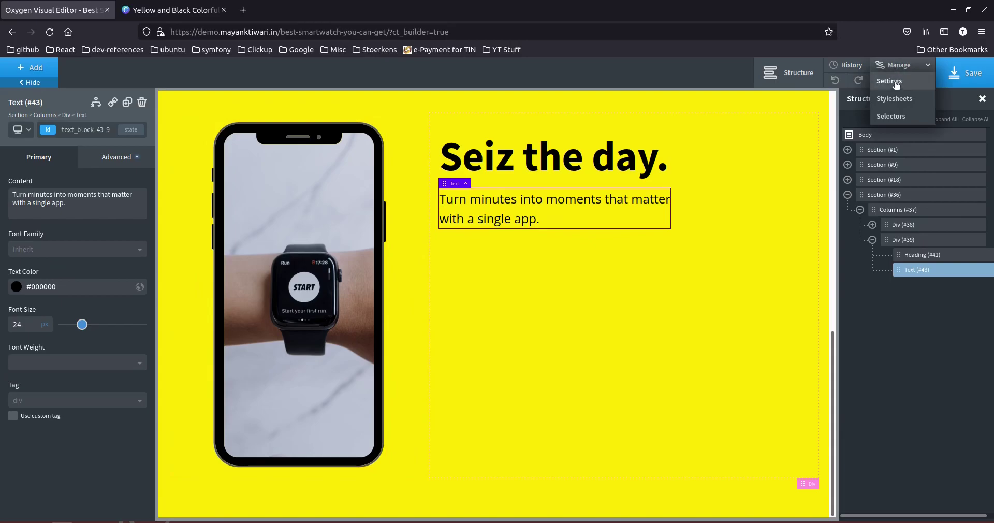
left_click(898, 81)
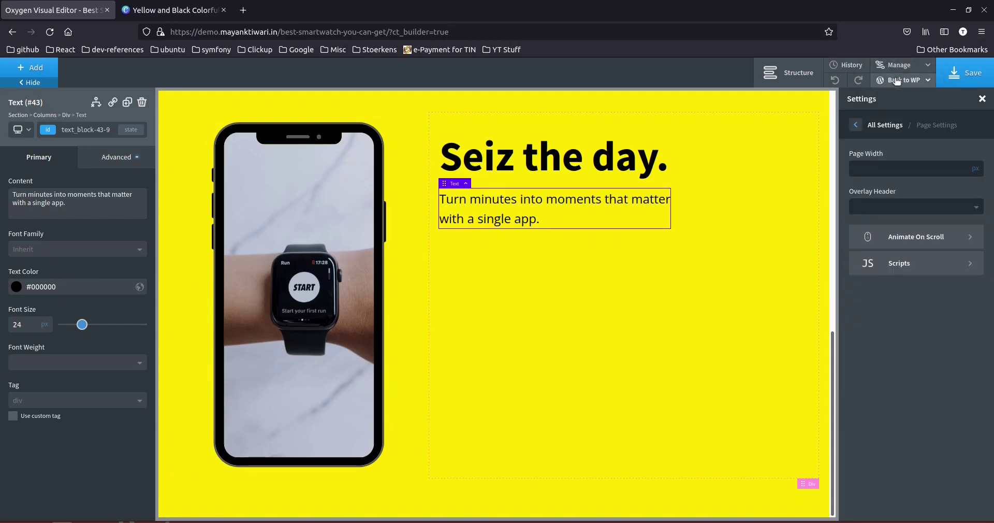
left_click(857, 127)
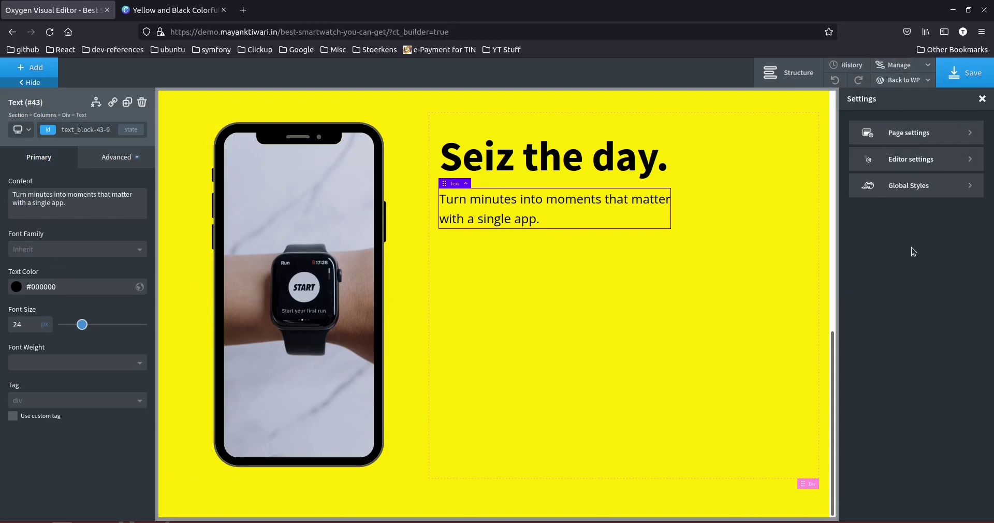
left_click(925, 194)
left_click(931, 167)
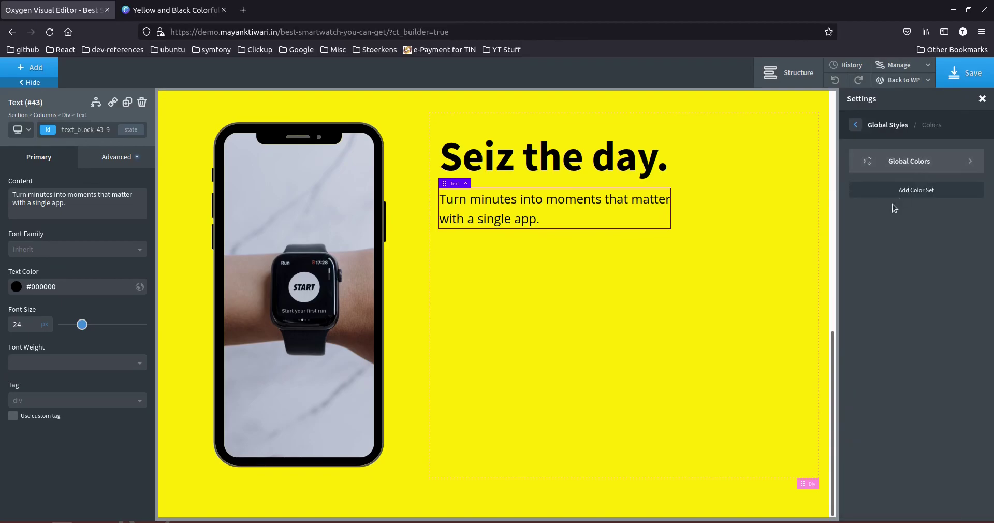
left_click(916, 191)
type("landingpage")
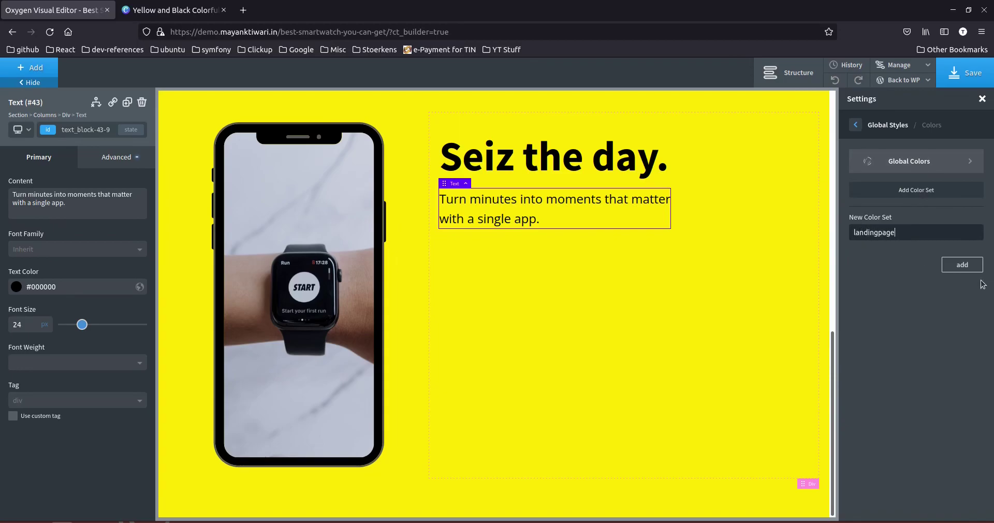
left_click(976, 270)
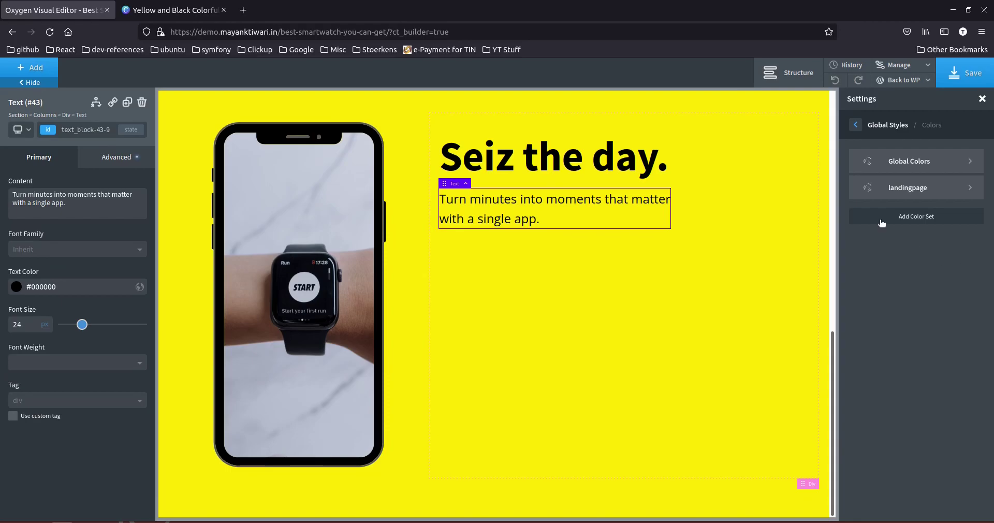
Add a color named black with the value #000000 to the landingpage color set.
left_click(925, 187)
type("ba")
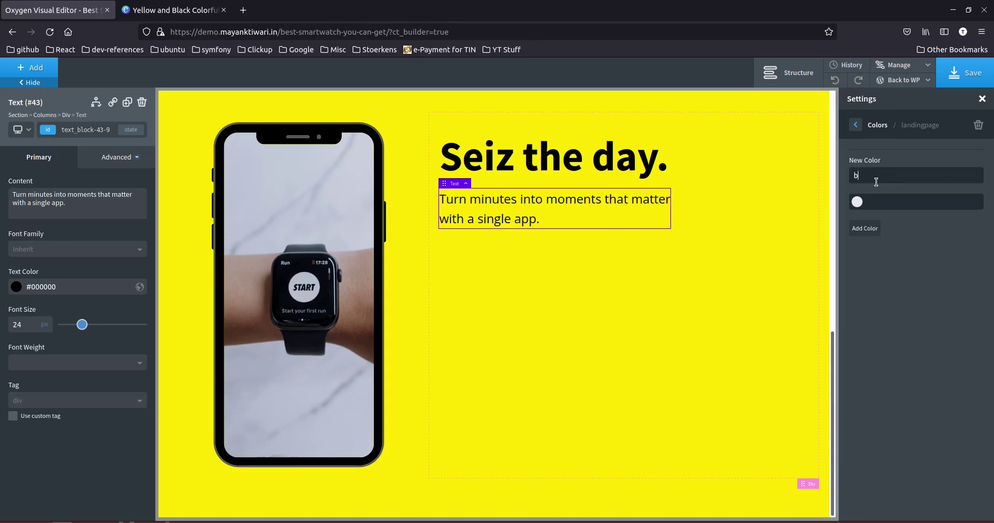
left_click(858, 201)
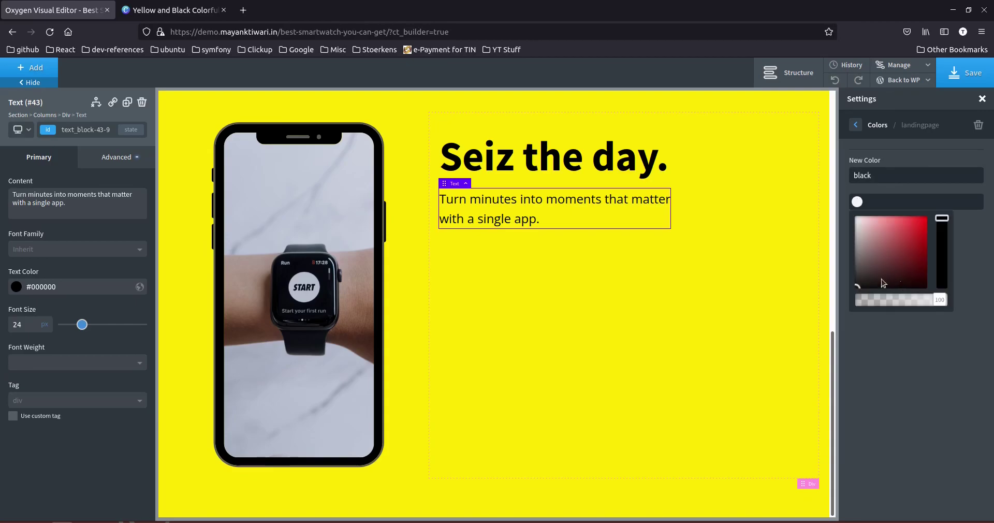
left_click(858, 289)
left_click(890, 372)
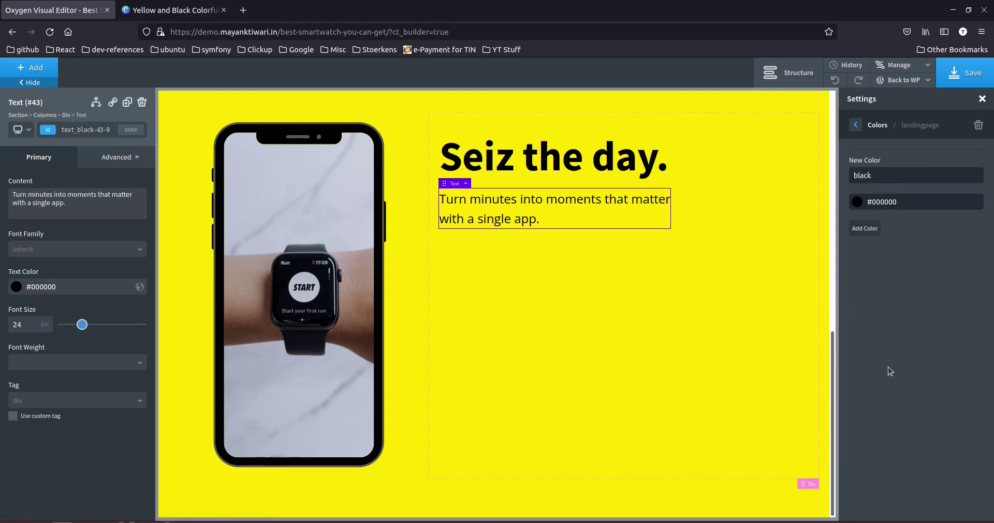
left_click(870, 230)
Add a color named yellow with the value #fee600 to the landingpage color set.
left_click(887, 199)
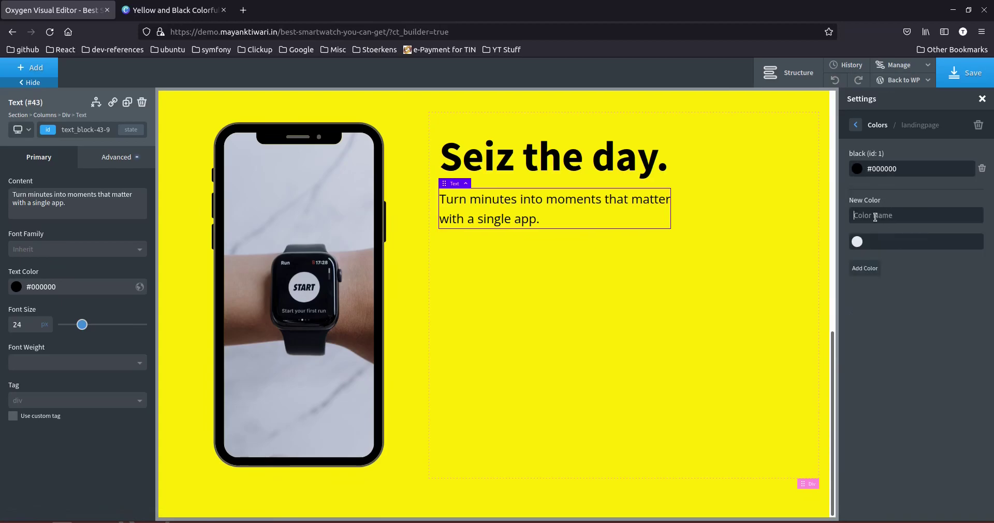
type("y")
type("#")
type("fee600")
left_click(861, 263)
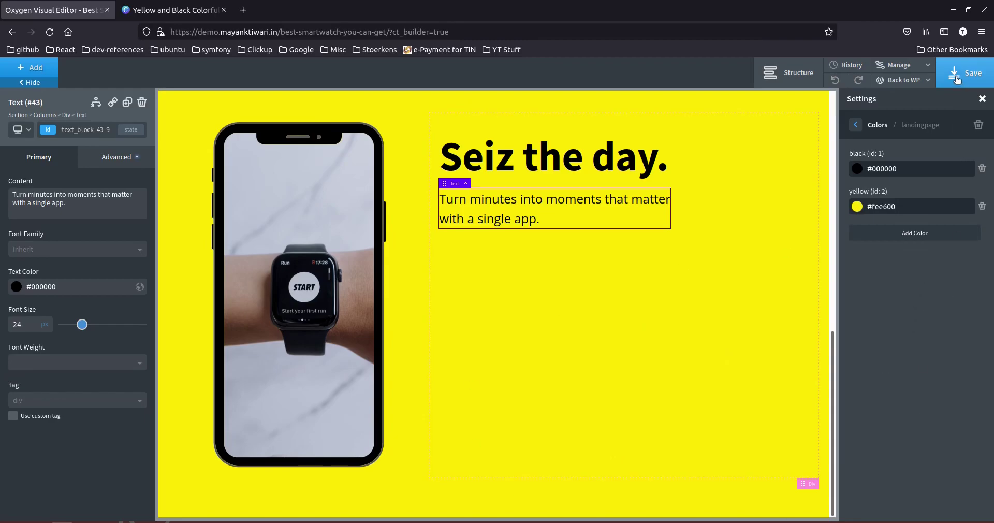
Add a color named white with the value #ffffff to the landingpage color set and save the page.
left_click(912, 235)
type("white")
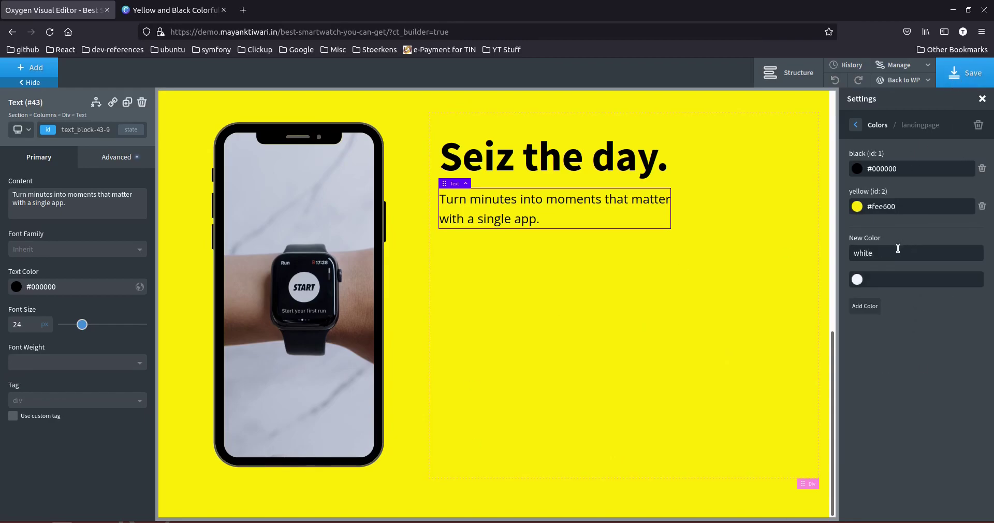
left_click(857, 280)
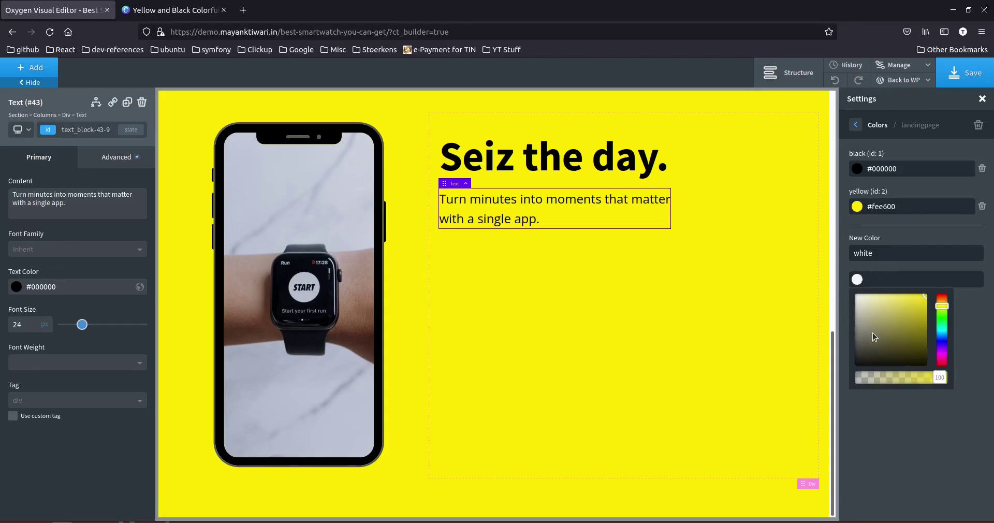
left_click(954, 325)
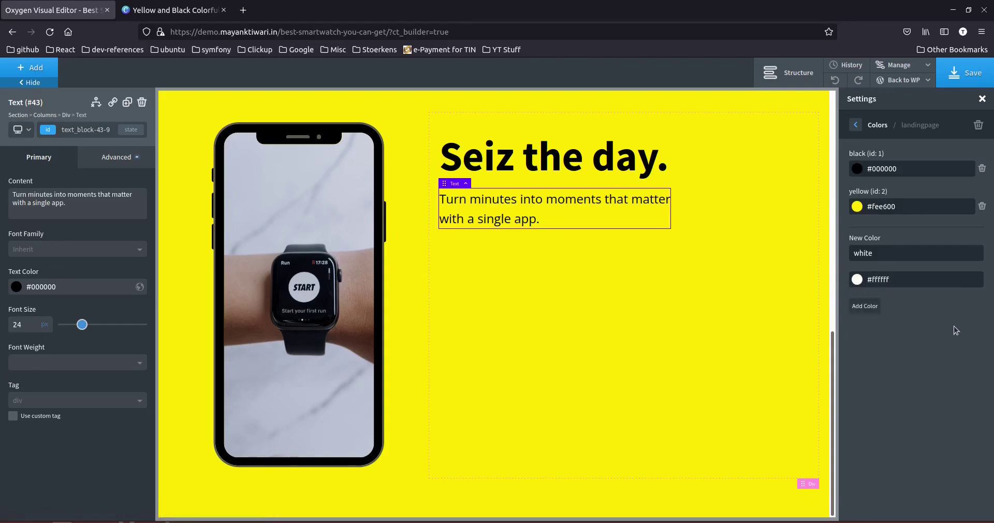
left_click(864, 307)
left_click(968, 75)
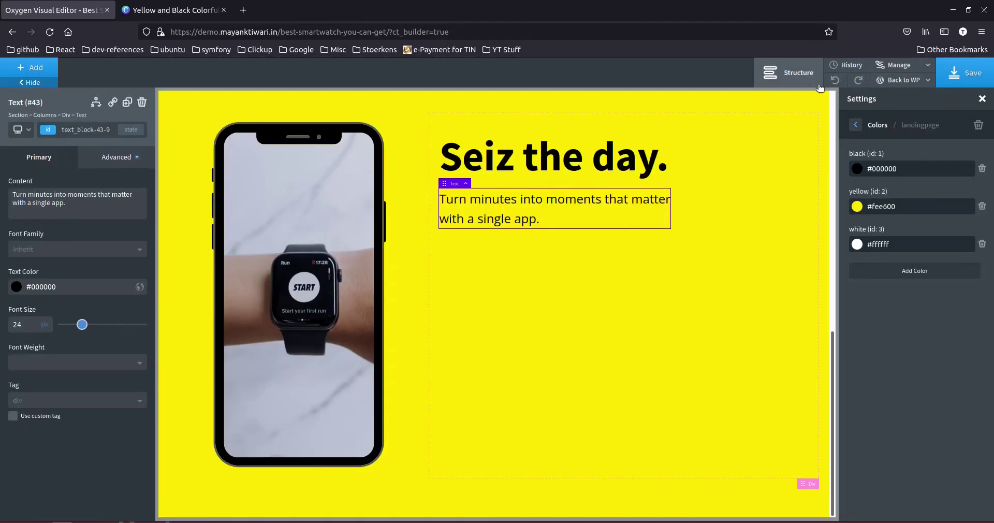
Try the landingpage set's yellow and white as the text color of the "Seiz the day." heading.
left_click(858, 125)
left_click(788, 73)
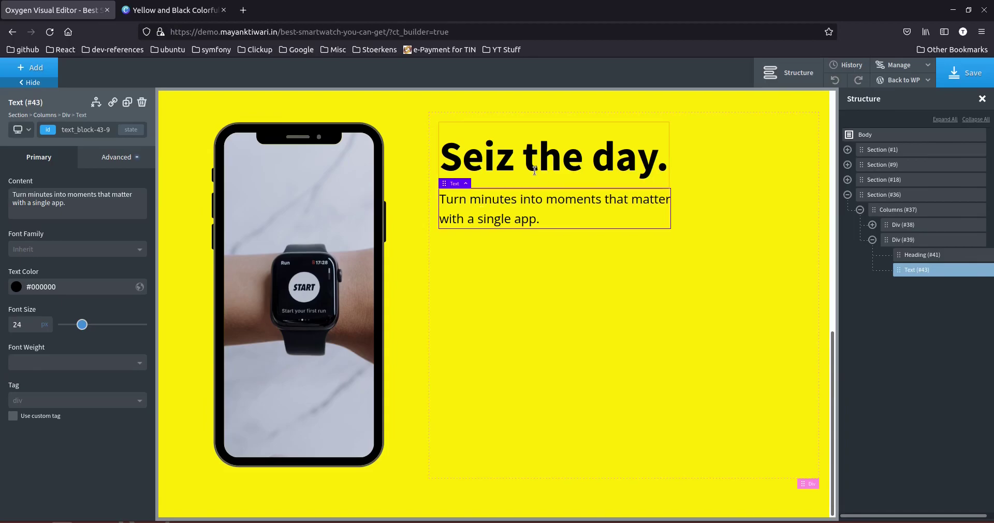
left_click(534, 166)
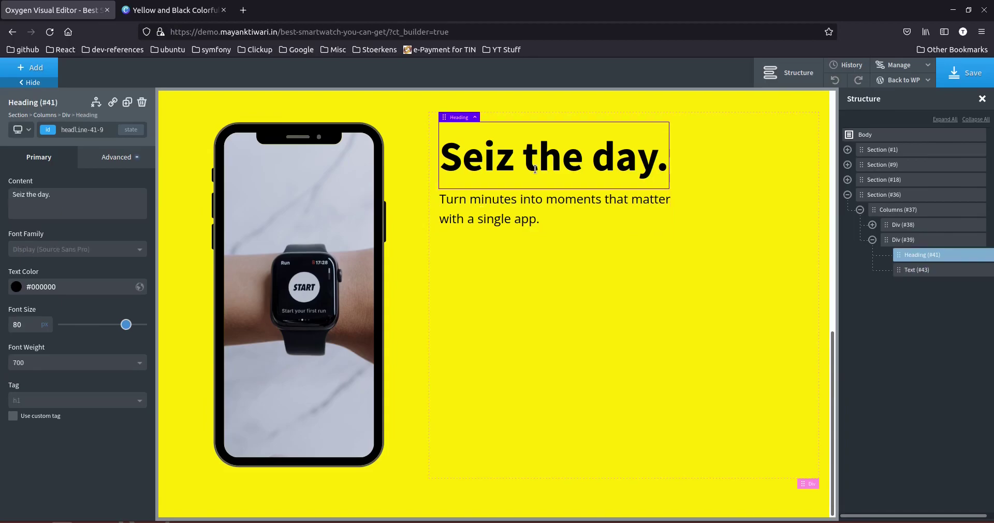
left_click(15, 288)
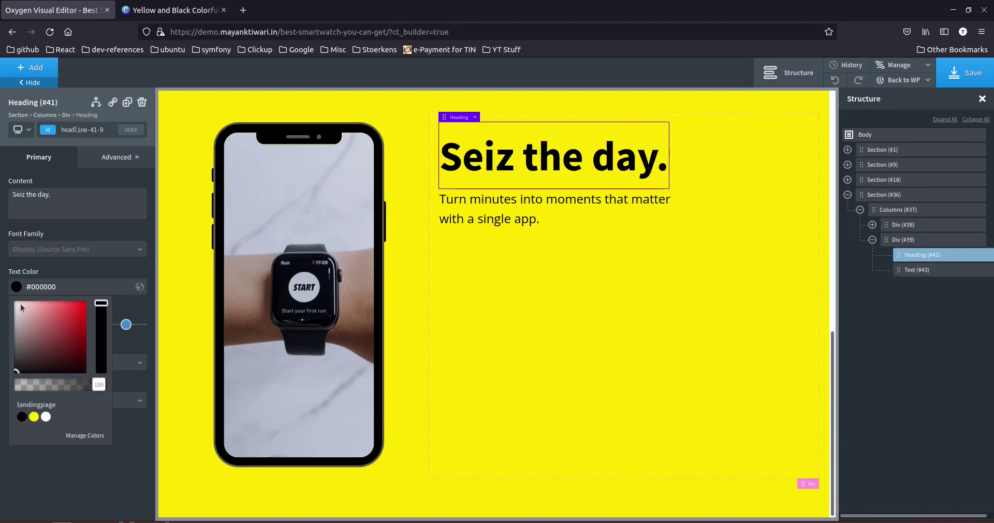
left_click(34, 418)
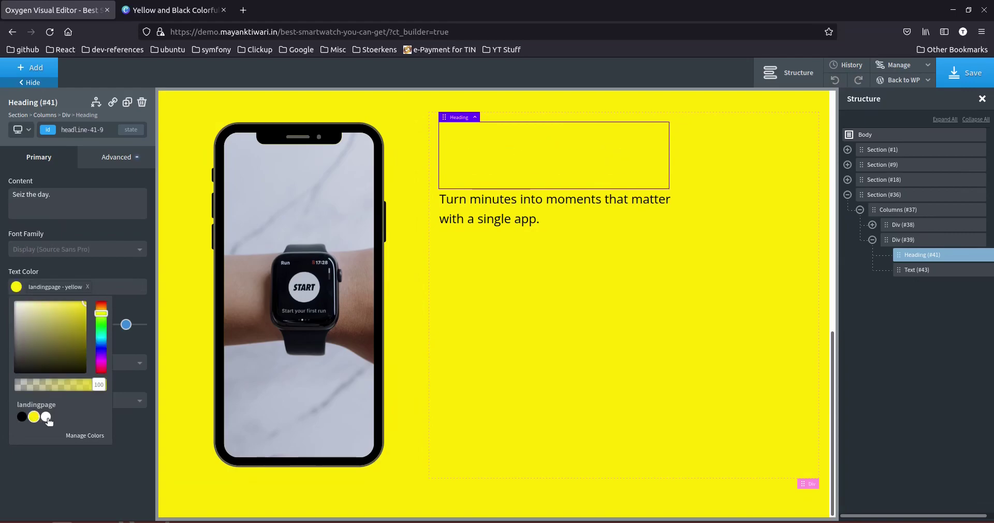
left_click(46, 417)
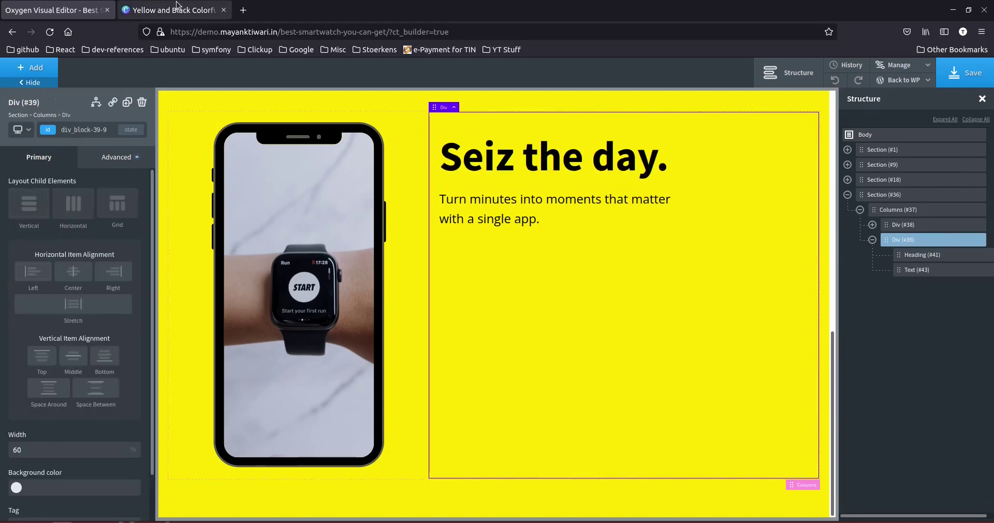
Switch to the Canva design and examine how the heading and text are placed beside the phone in the yellow section.
left_click(171, 10)
scroll(583, 173, "down", 3)
scroll(610, 193, "up", 2)
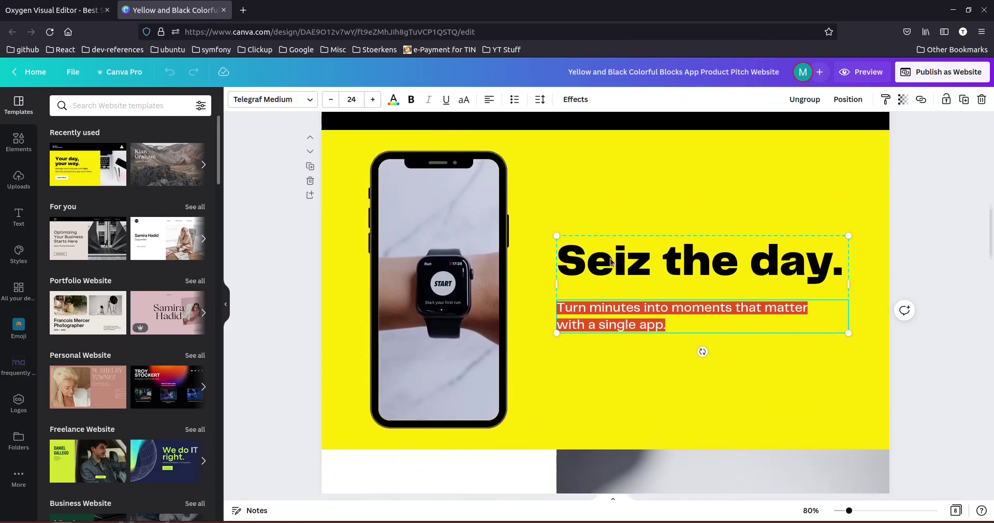
Switch back to Oxygen, align the heading and text vertically to the middle of their column, and compare with the Canva design.
left_click(57, 10)
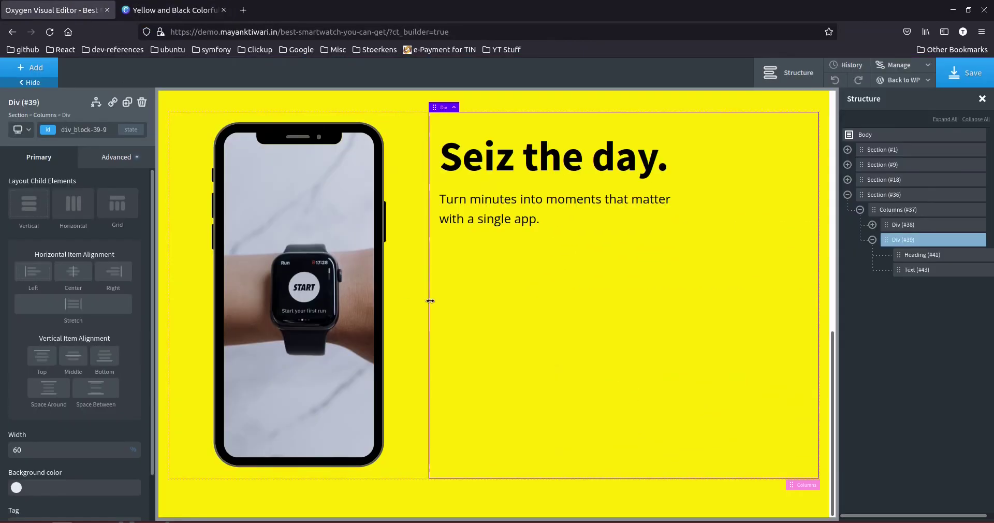
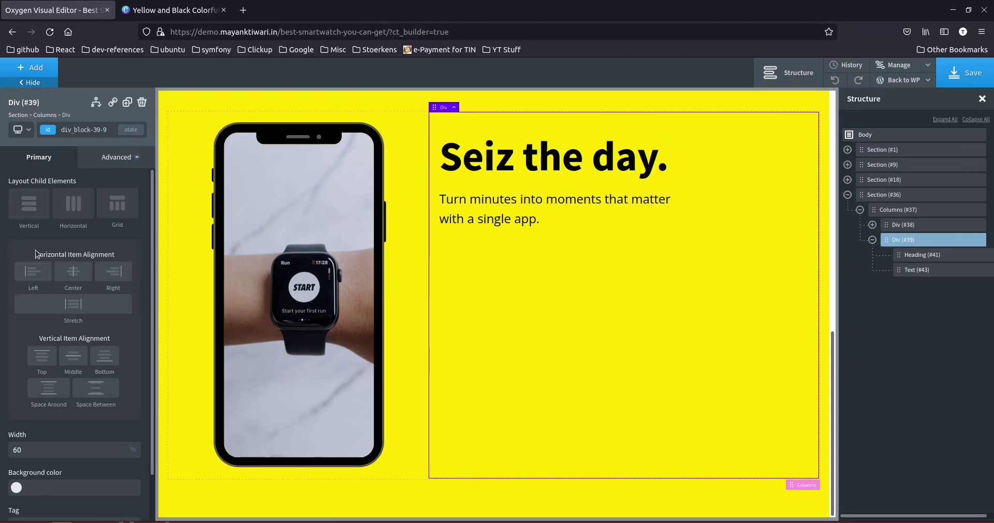
left_click(73, 356)
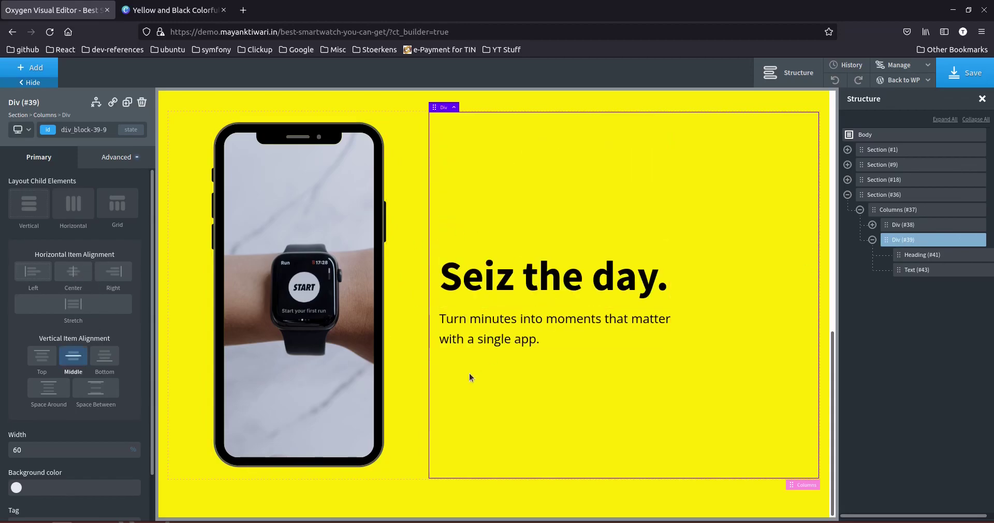
left_click(171, 9)
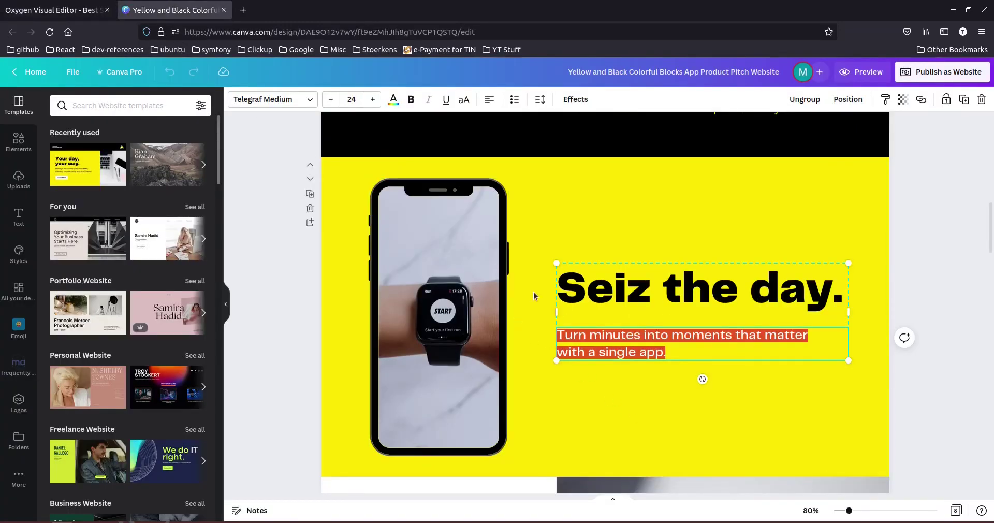
key("ctrl+Tab")
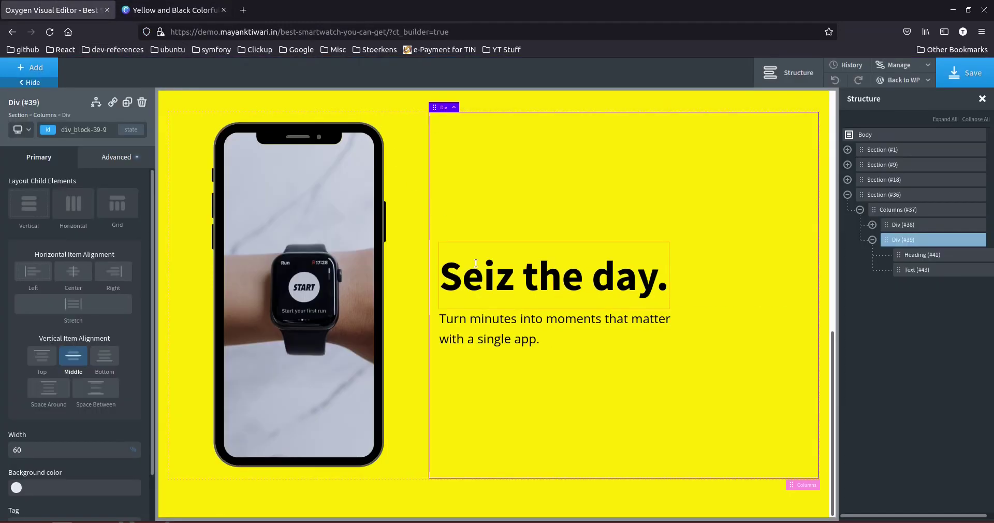
Reduce the top and bottom padding of the yellow "Seiz the day." section, with about 28 px at the bottom.
scroll(446, 339, "up", 5)
left_click(418, 334)
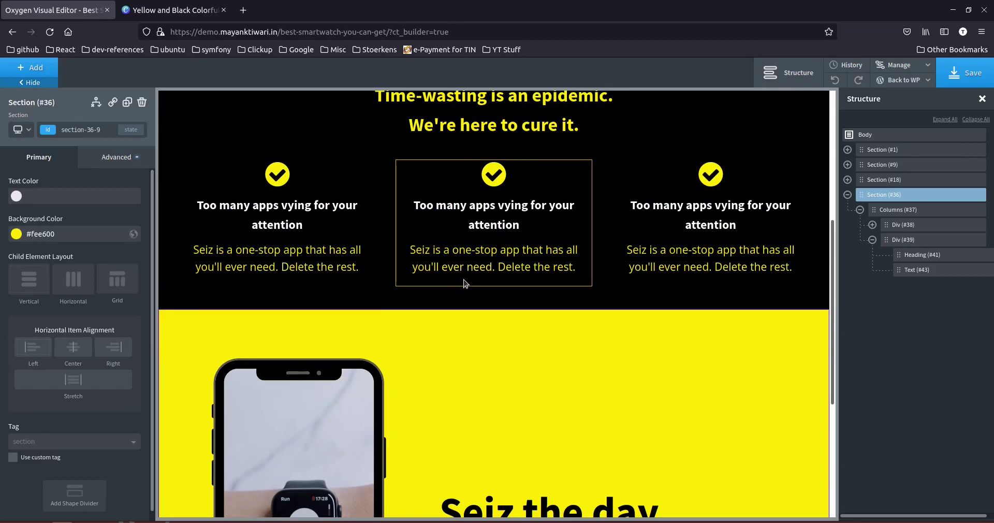
left_click(475, 297)
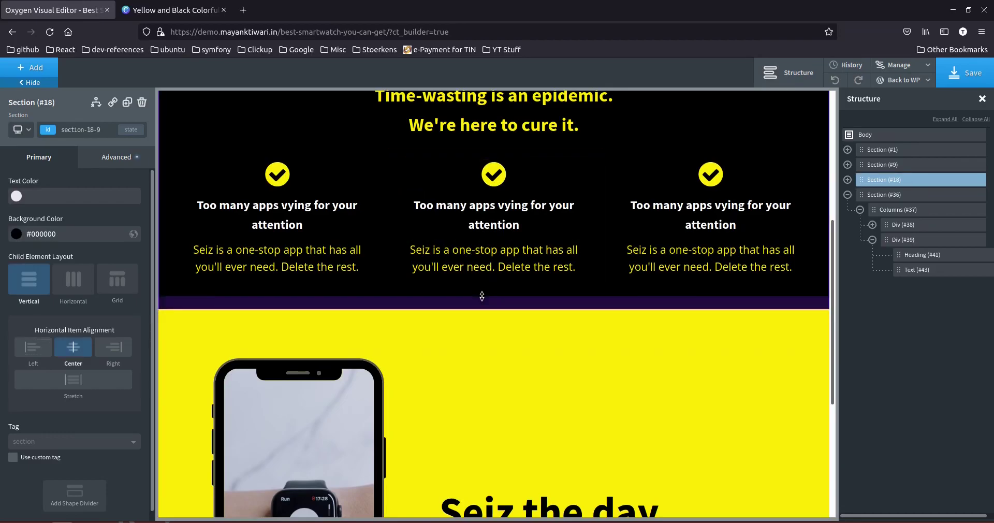
left_click(455, 334)
left_click_drag(467, 341, 463, 317)
scroll(464, 311, "down", 4)
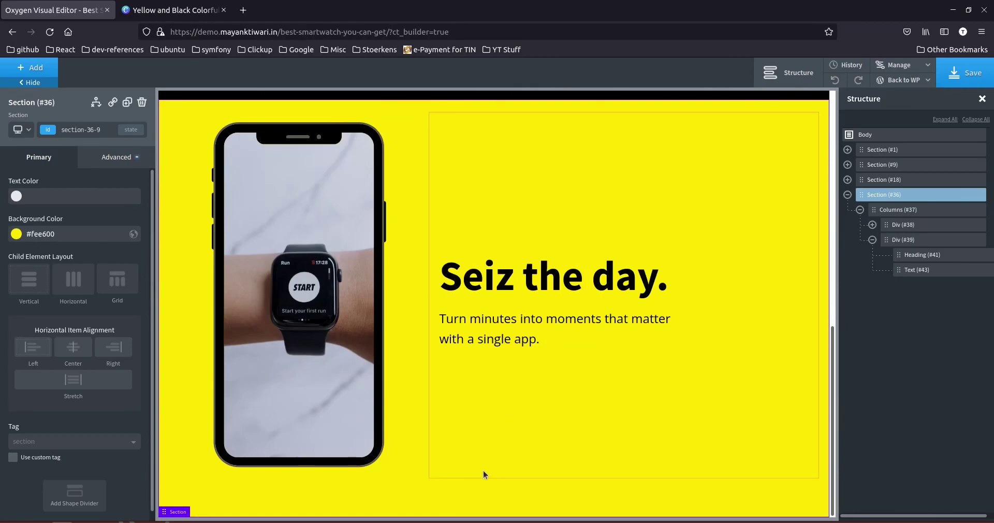
left_click_drag(470, 493, 476, 459)
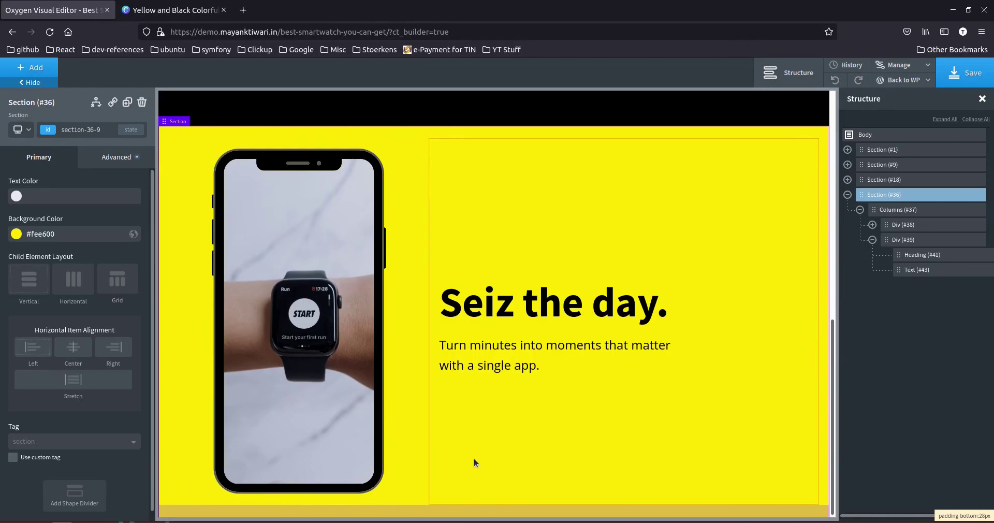
scroll(426, 386, "up", 15)
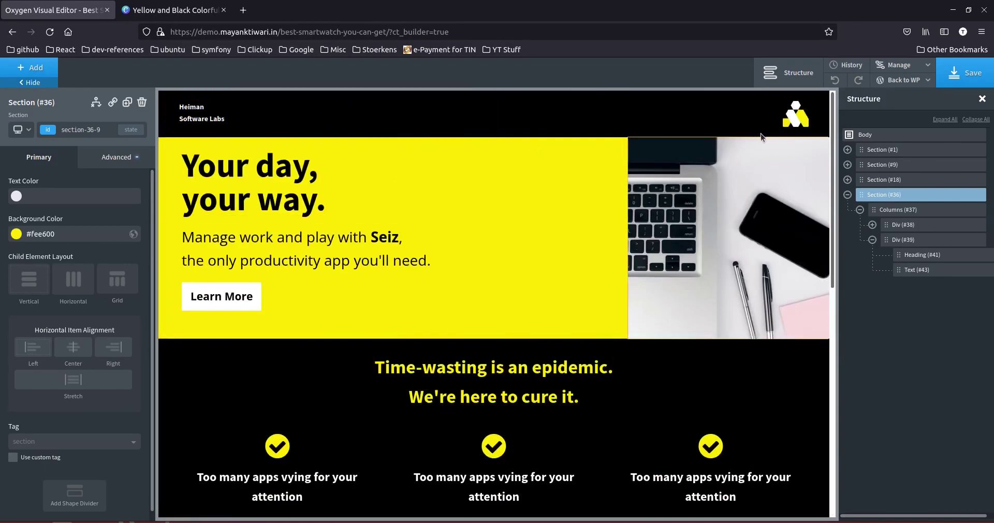
scroll(403, 257, "down", 15)
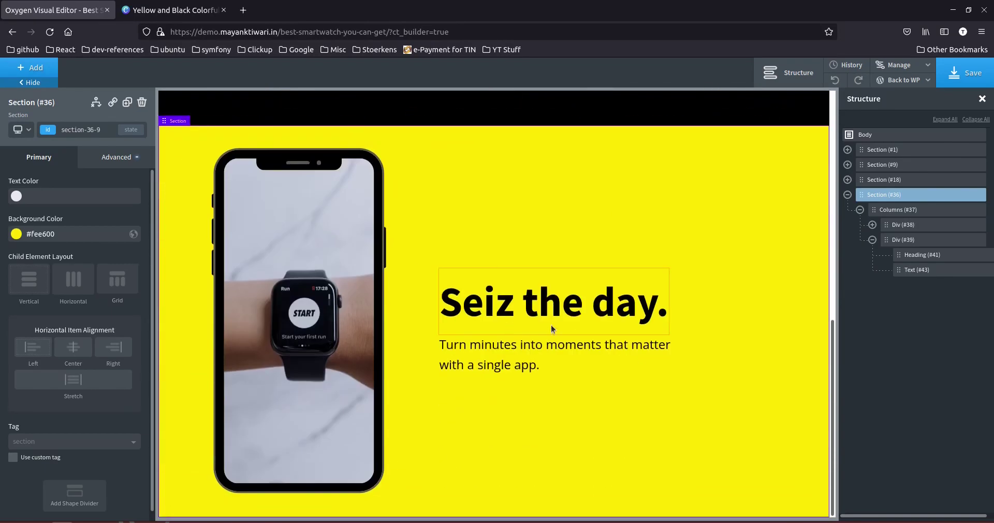
Check the Product Features layout in the Canva design and add a new section below the yellow one in Oxygen.
left_click(166, 10)
scroll(464, 332, "down", 5)
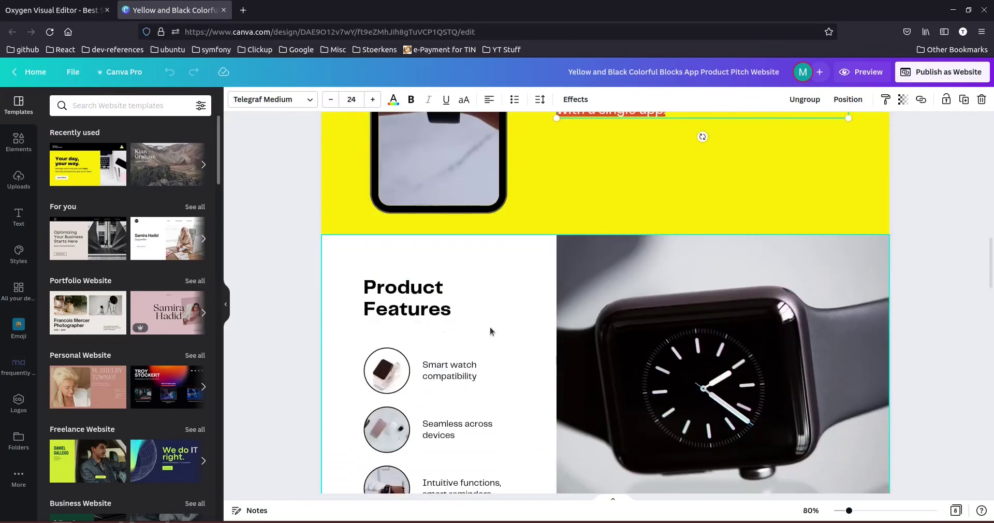
scroll(414, 243, "down", 3)
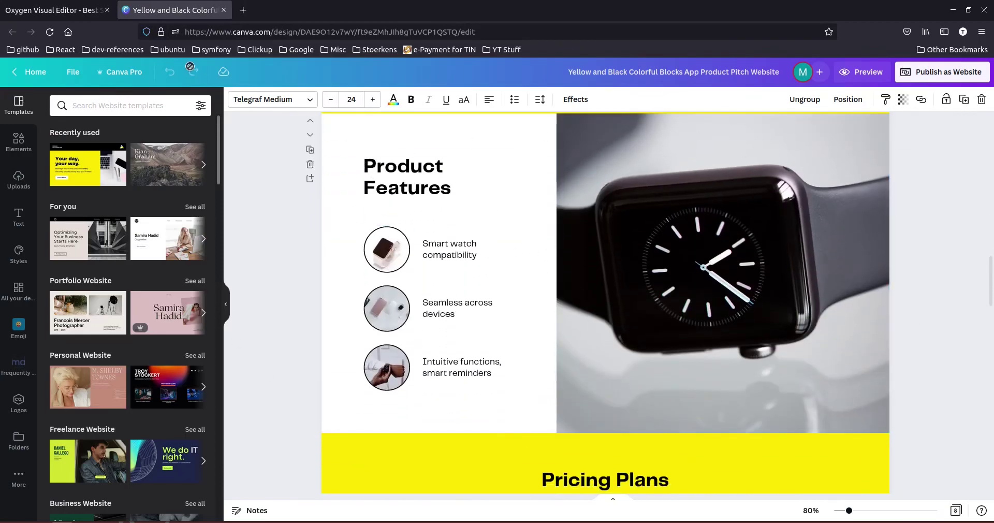
left_click(51, 10)
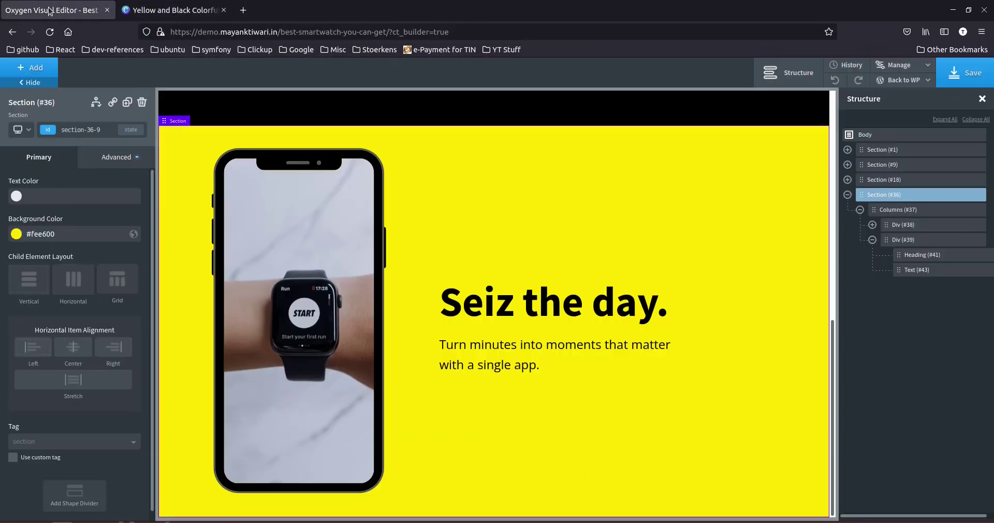
left_click(26, 72)
left_click(49, 168)
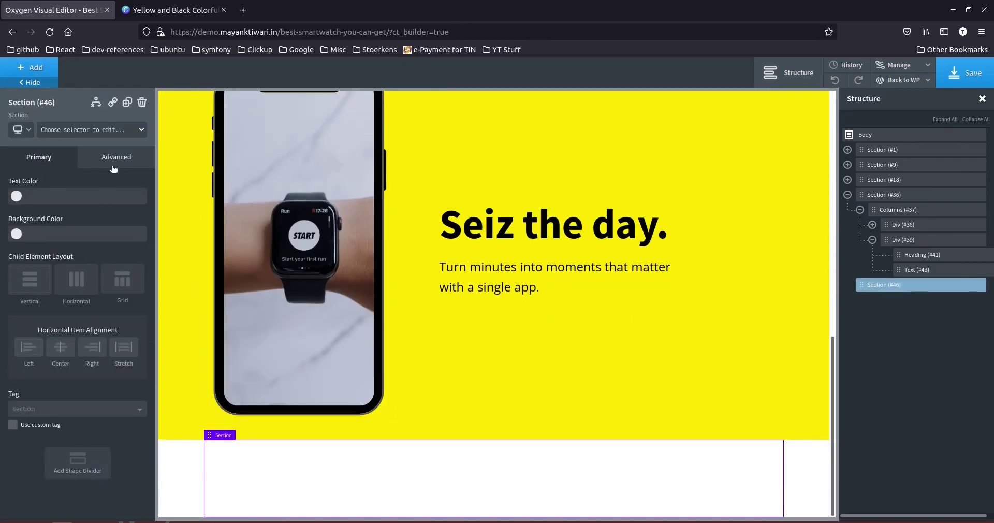
Set the new section's container width to full-width.
left_click(116, 159)
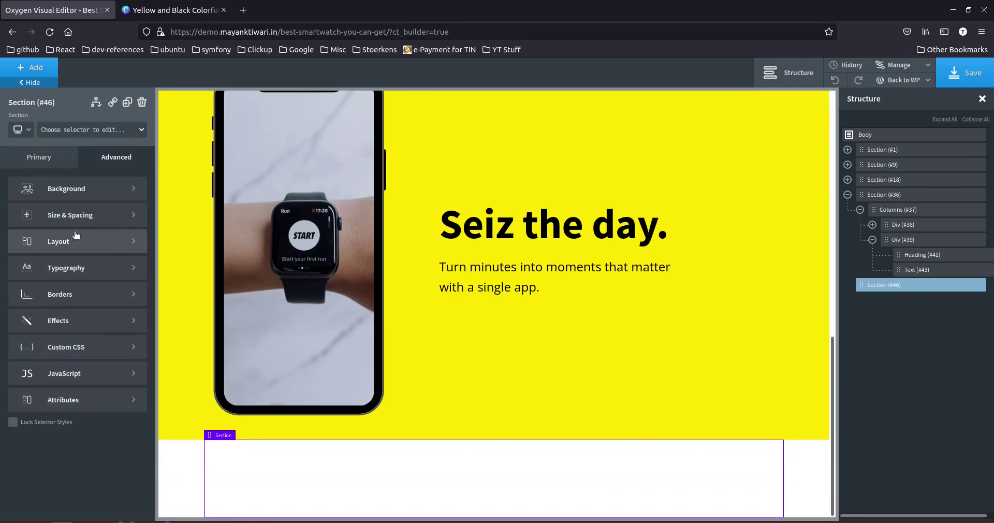
left_click(84, 214)
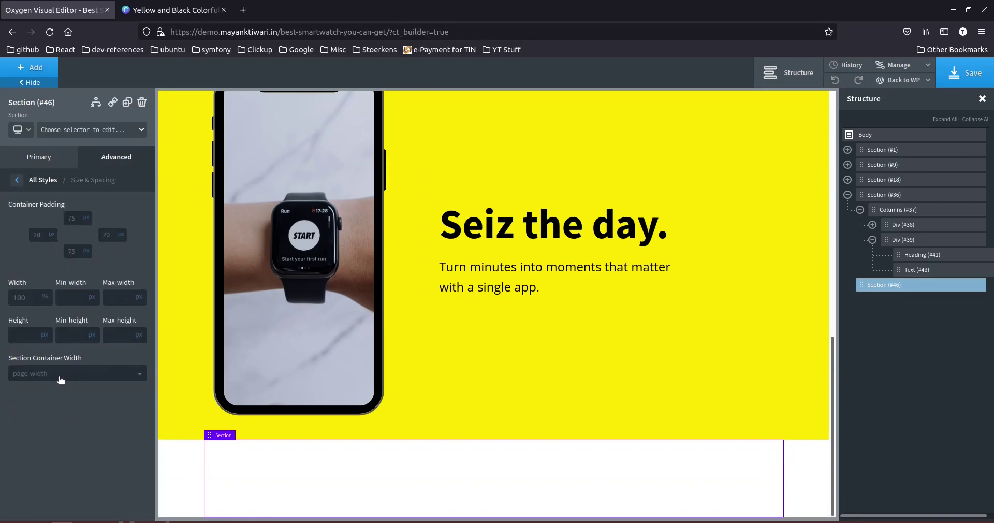
left_click(59, 375)
left_click(42, 405)
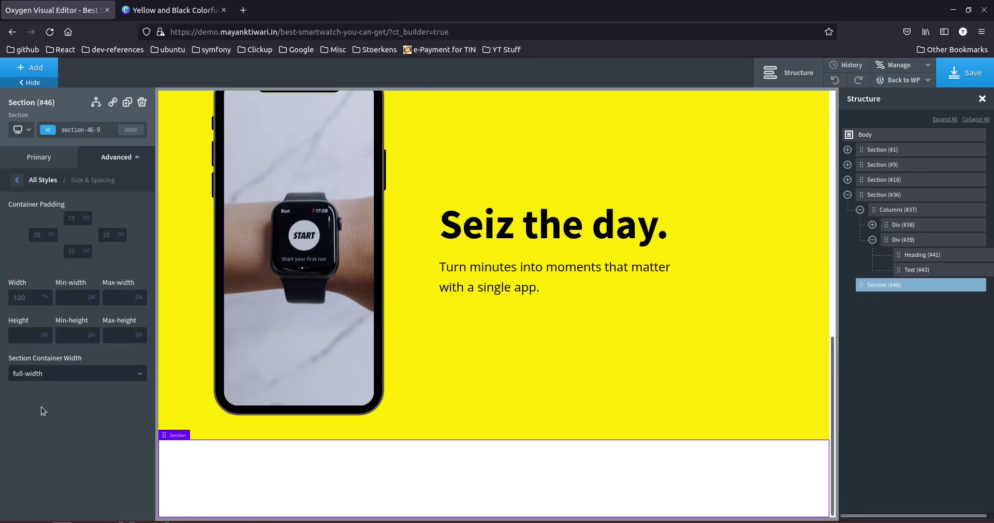
Set the new section's top and bottom container padding to 25 px.
left_click(75, 218)
type("25")
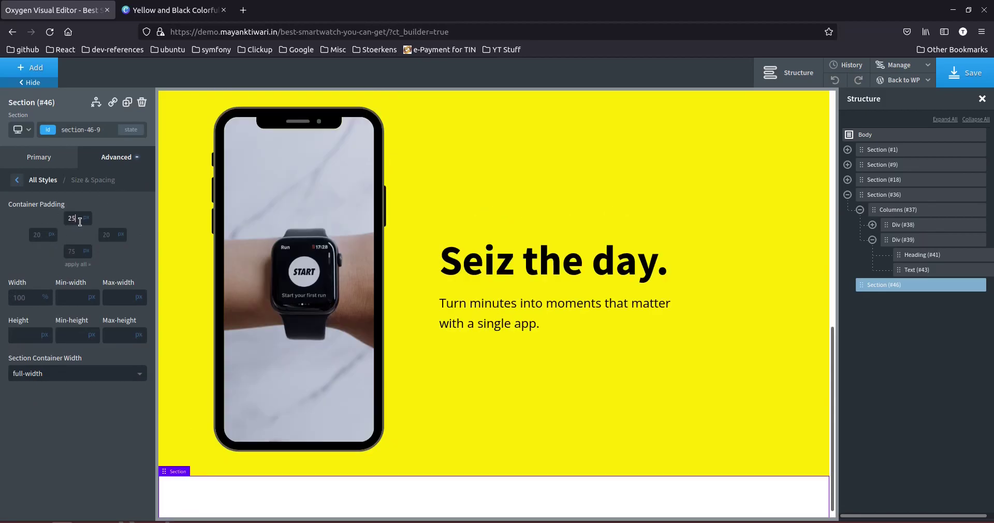
left_click(72, 251)
type("25")
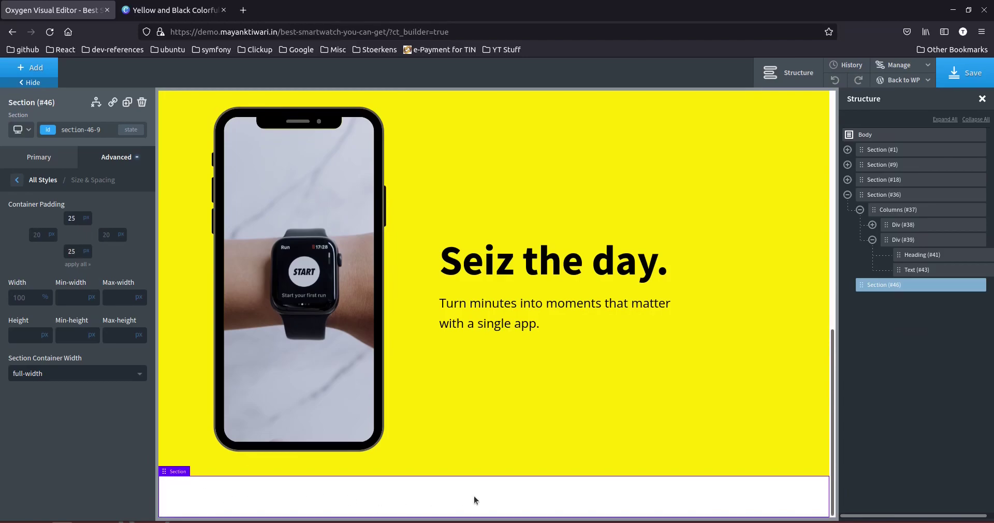
Add columns with a 40 60 layout to the new section, matching the Product Features block in the Canva design.
left_click(171, 10)
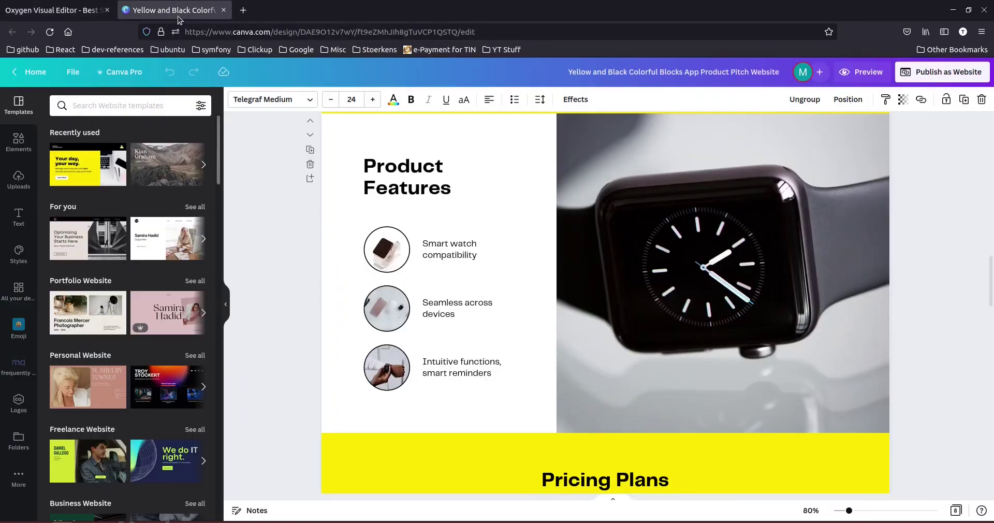
left_click(89, 13)
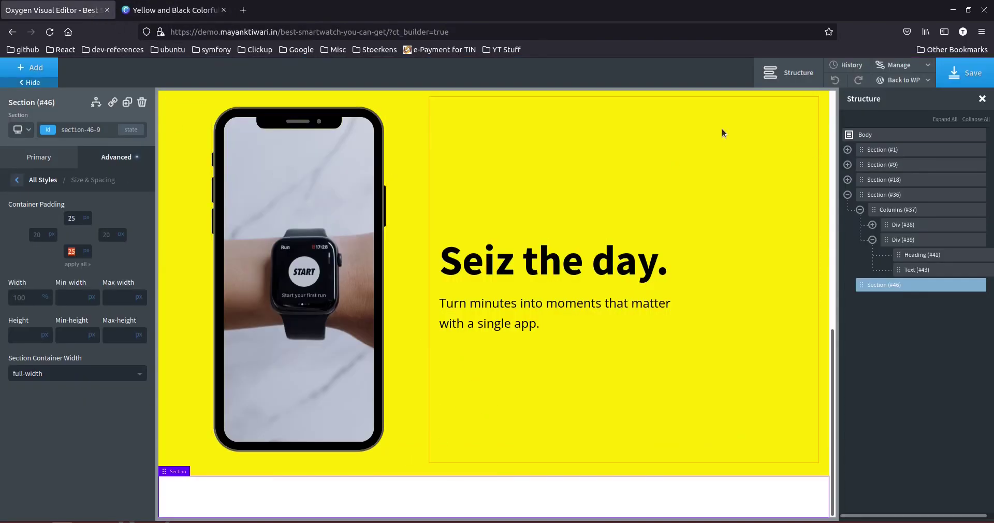
left_click(33, 67)
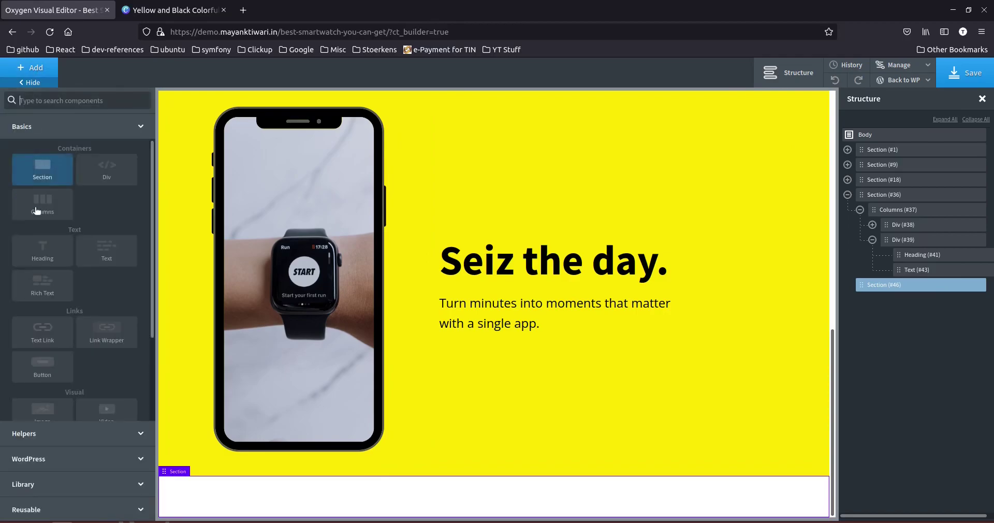
left_click(42, 203)
left_click(171, 10)
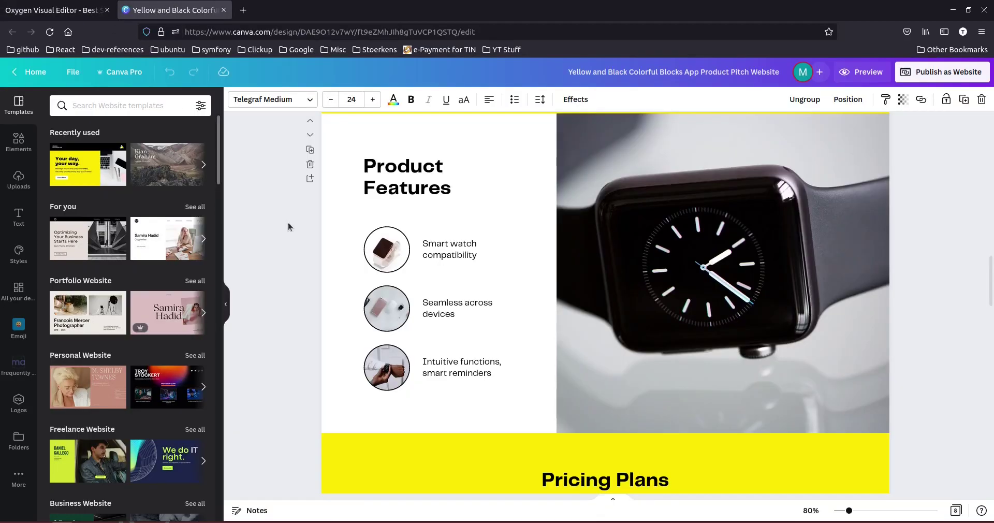
left_click(57, 10)
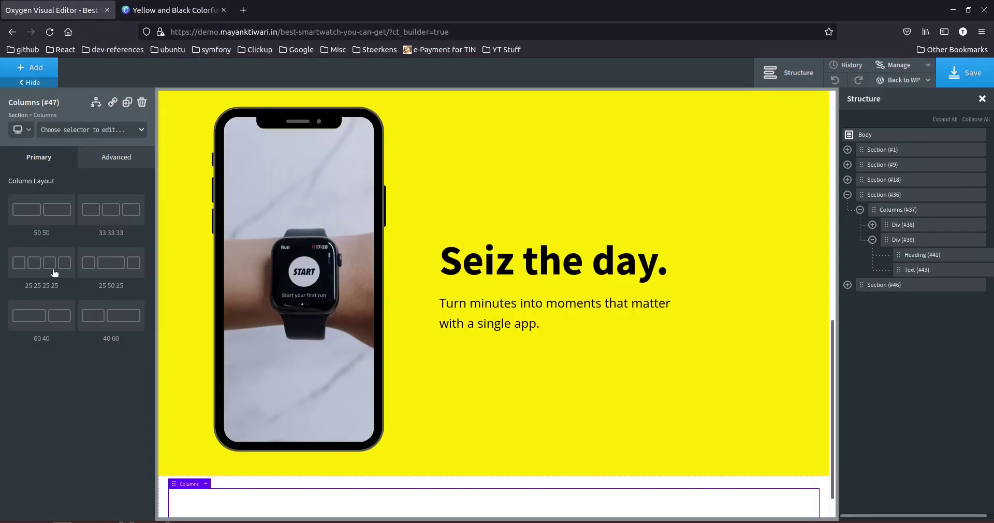
left_click(119, 324)
scroll(417, 392, "down", 1)
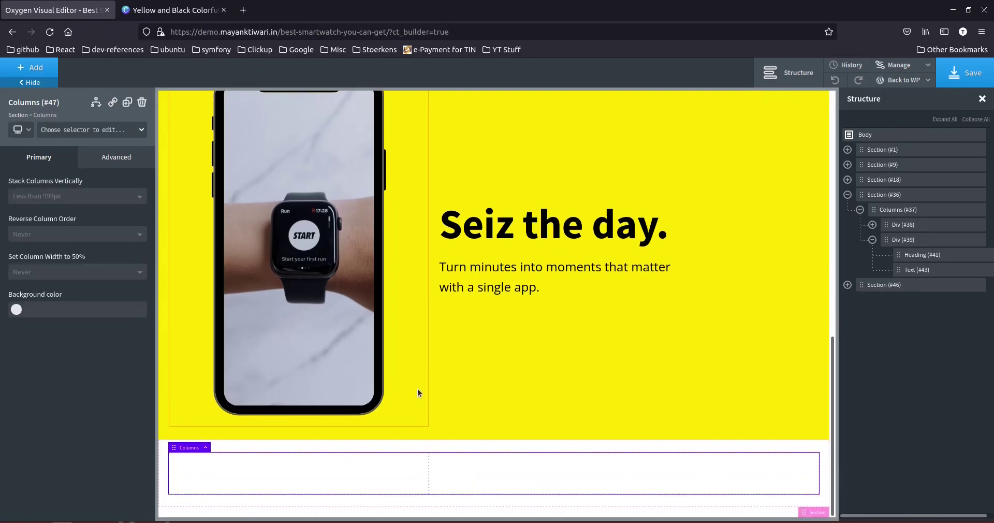
Insert an image in the new section's 60% column and upload watchonly.png as its source.
left_click(502, 482)
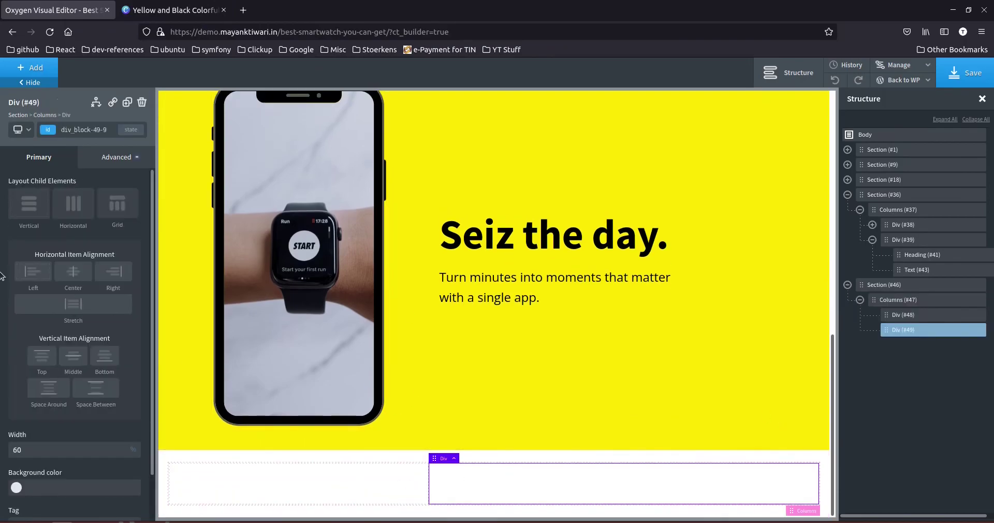
left_click(35, 68)
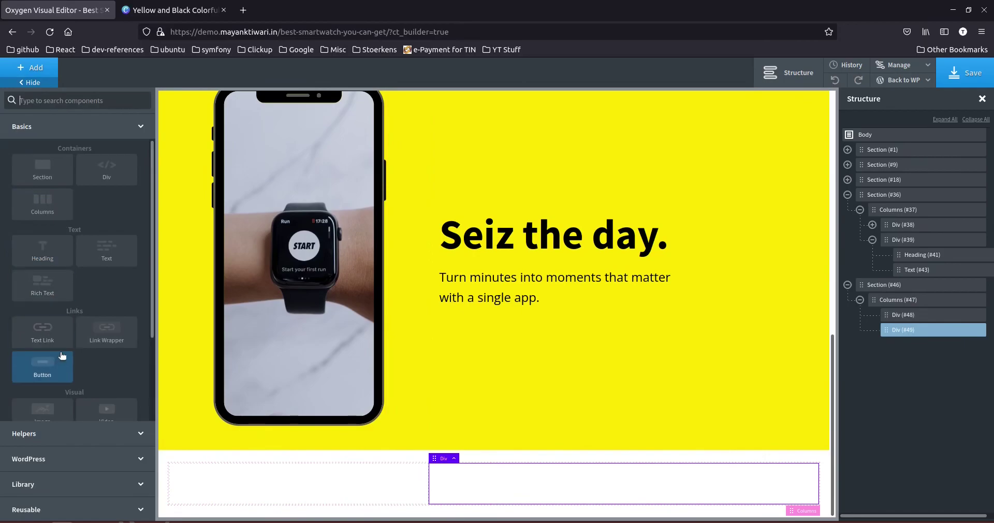
scroll(47, 363, "down", 3)
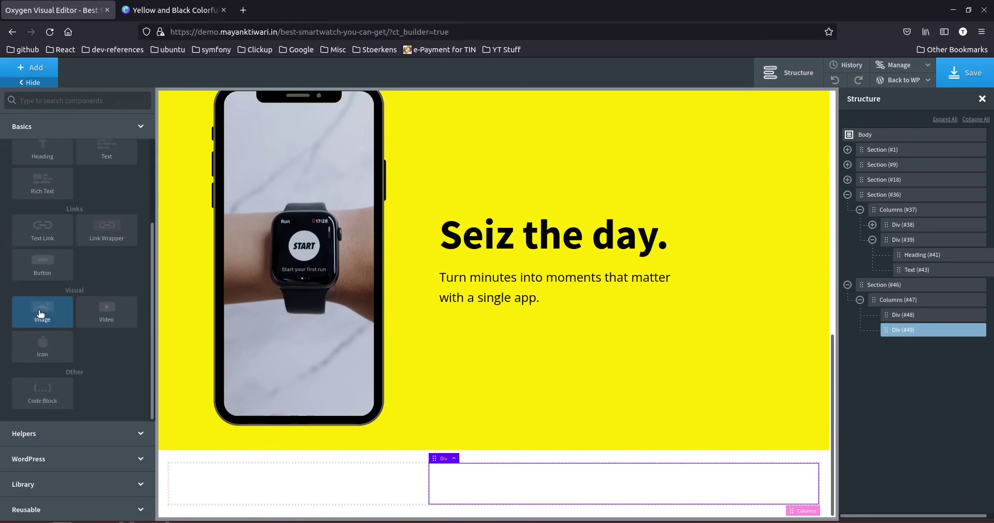
left_click(46, 316)
scroll(611, 414, "down", 4)
left_click(102, 225)
left_click(43, 108)
left_click(477, 279)
key("Down")
left_click(817, 56)
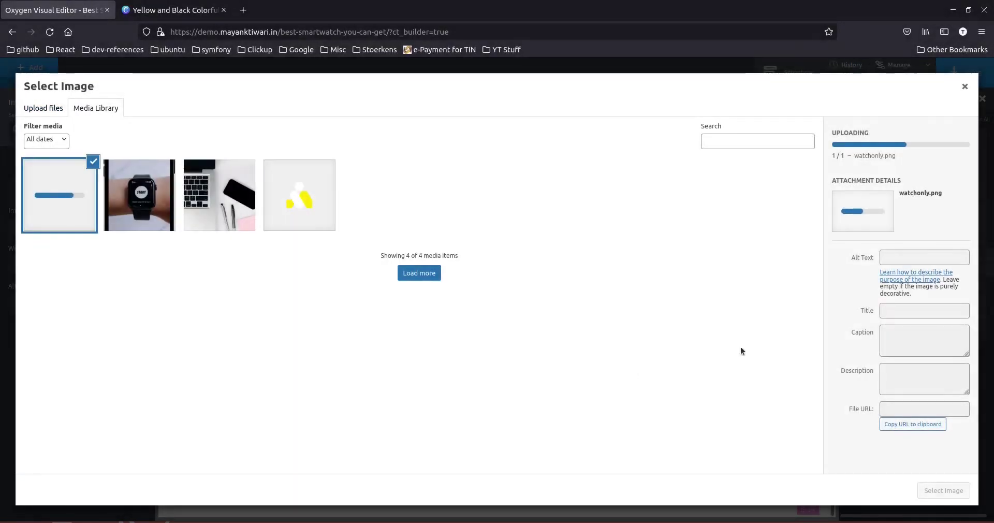
left_click(944, 491)
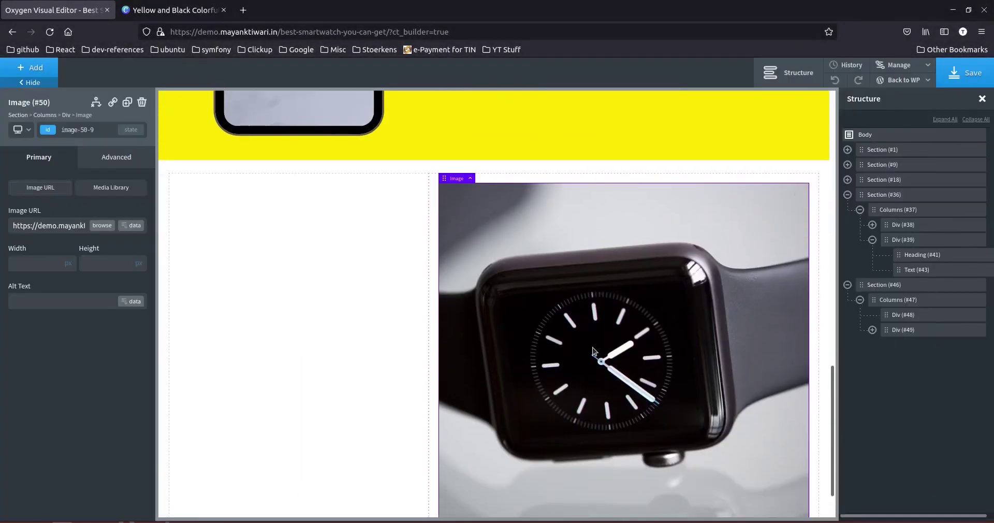
Set the container padding of the section holding the watch image to 0 px on all four sides.
left_click(455, 168)
left_click(105, 158)
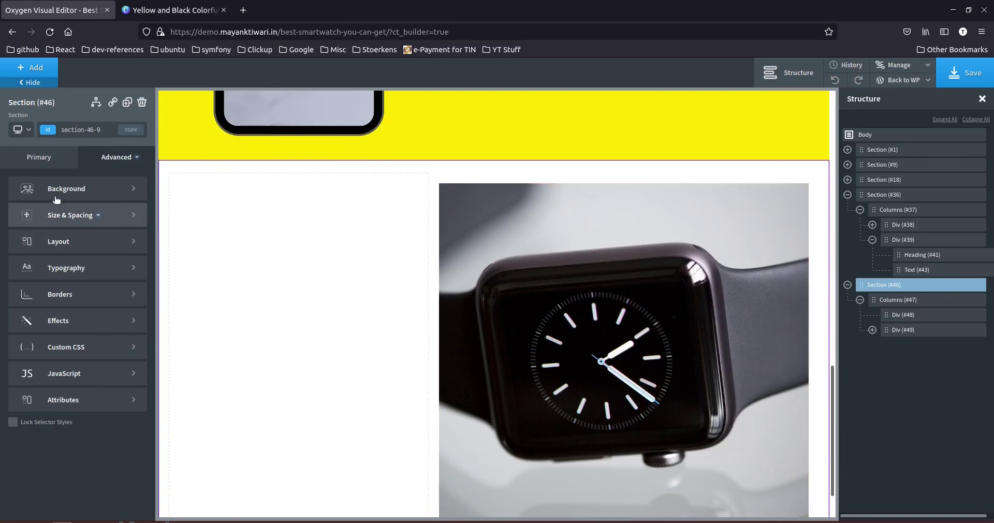
left_click(62, 216)
left_click(85, 218)
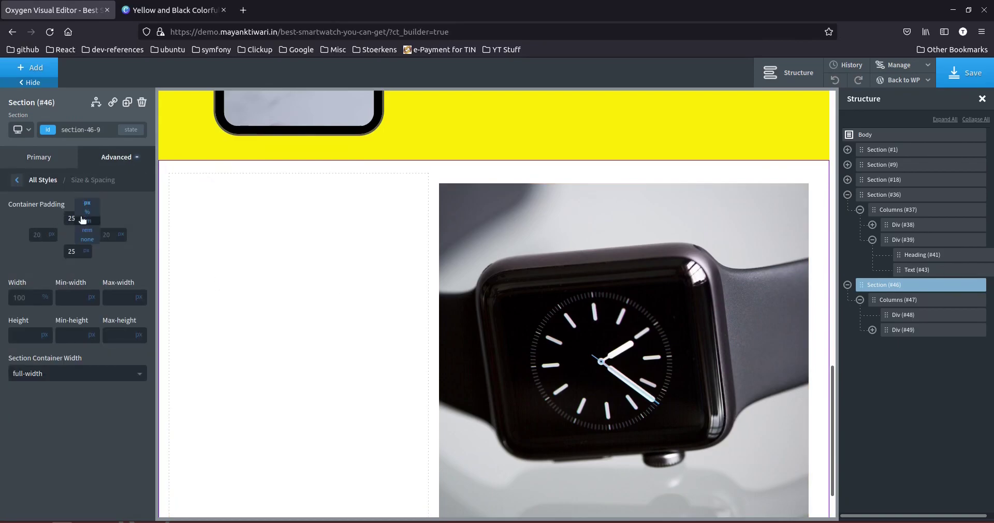
left_click(87, 211)
type("0")
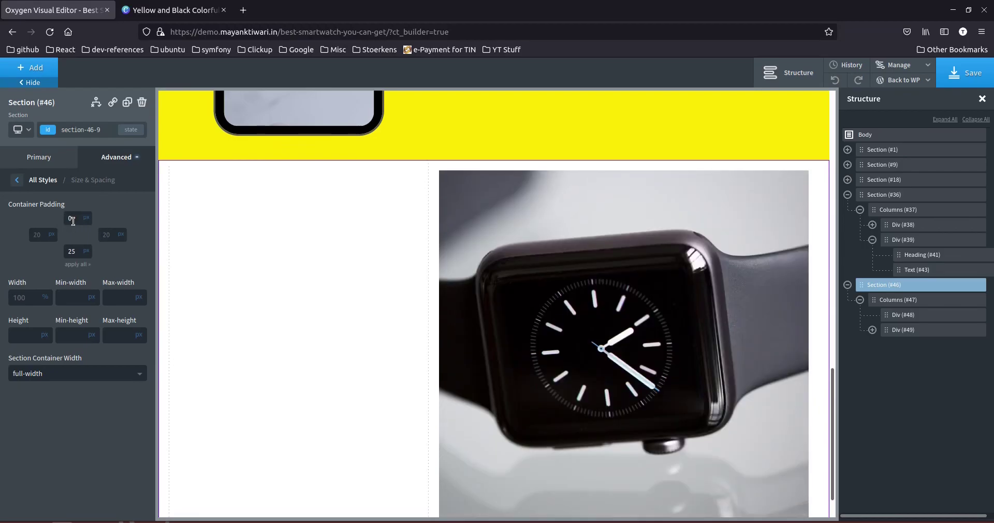
left_click(83, 266)
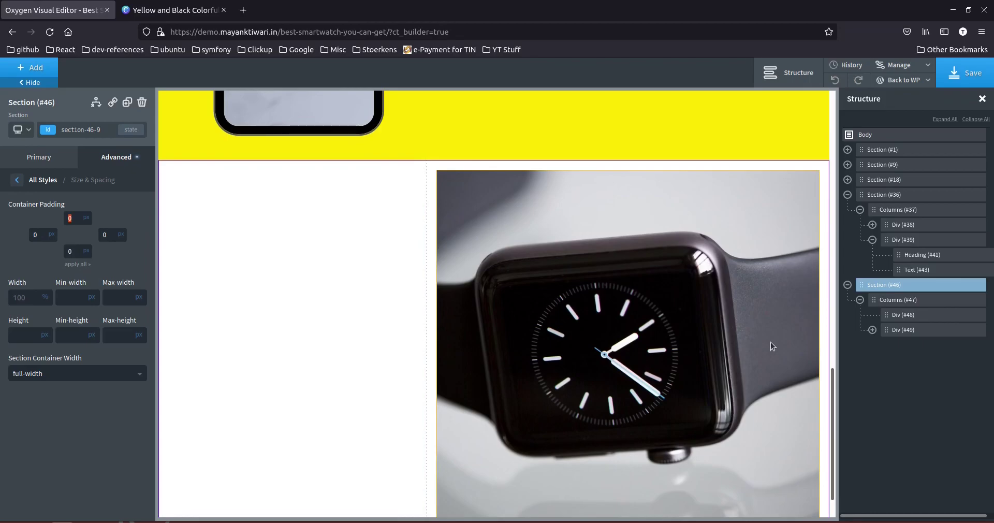
Set the padding of the 60% column holding the watch image to 0 px on all four sides.
left_click(888, 300)
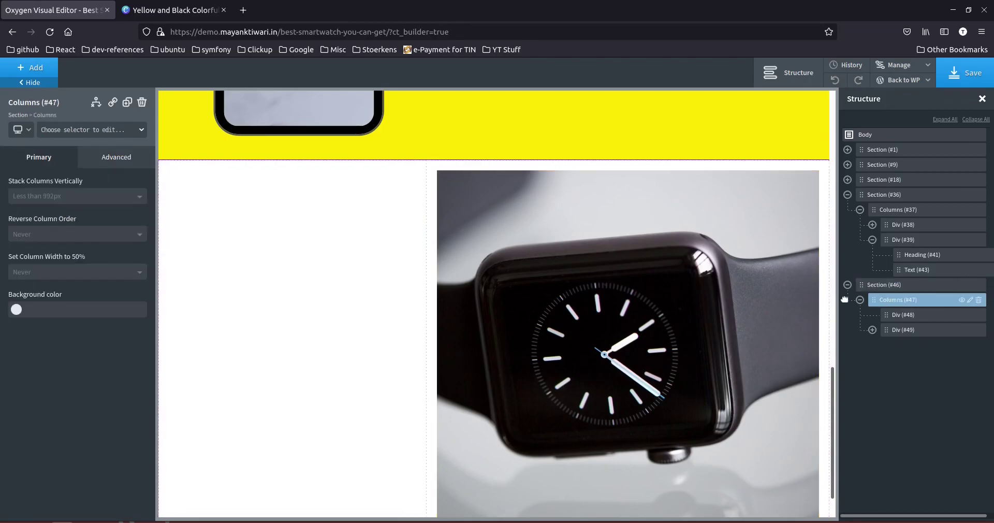
left_click(904, 330)
left_click(115, 158)
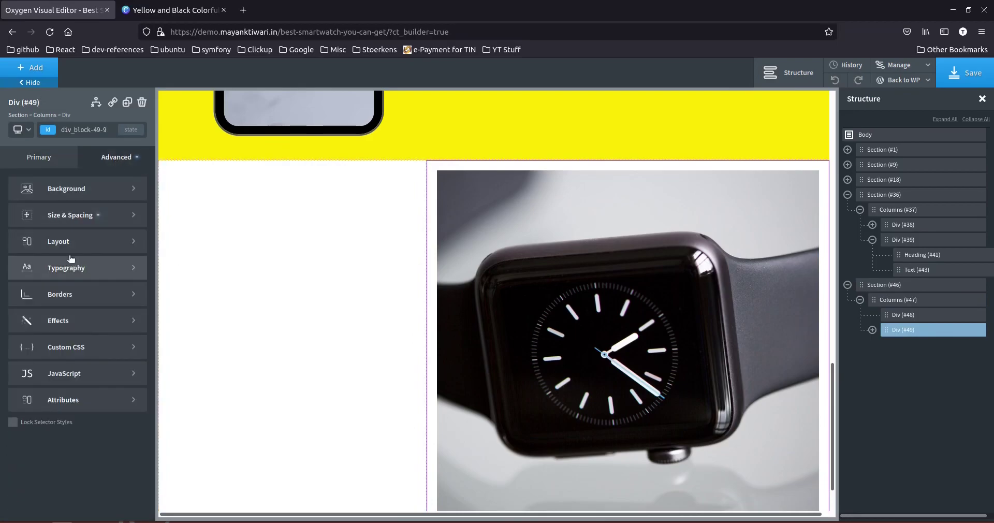
left_click(64, 218)
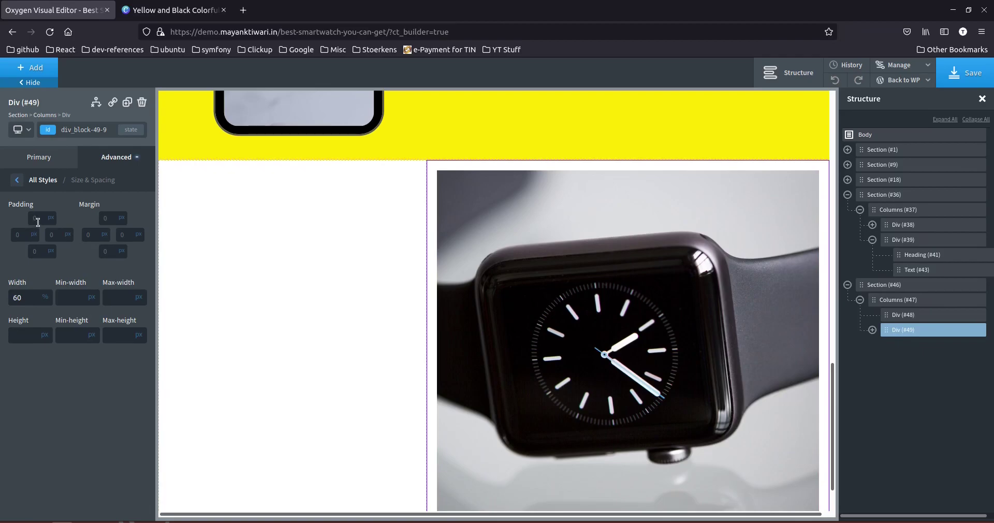
key("Tab")
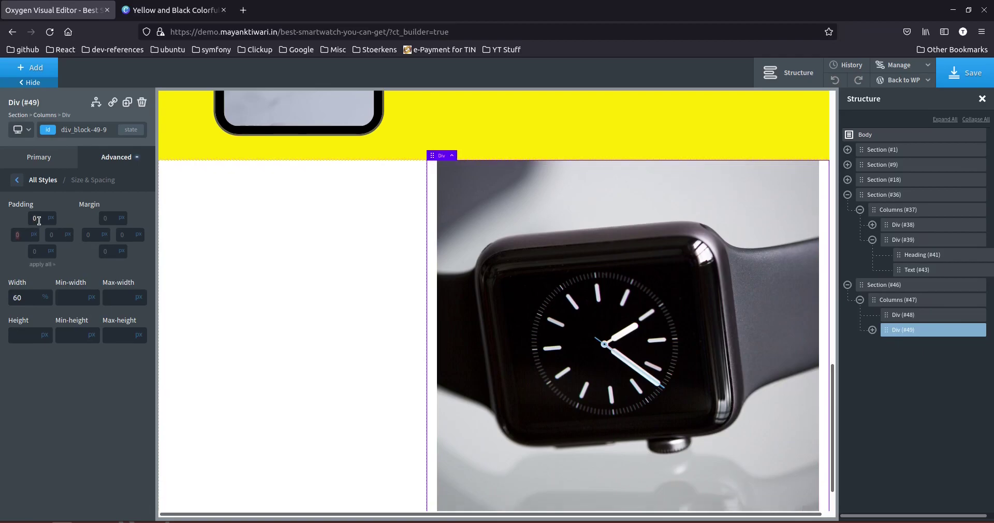
key("Tab")
type("0")
key("Tab")
type("0")
key("Tab")
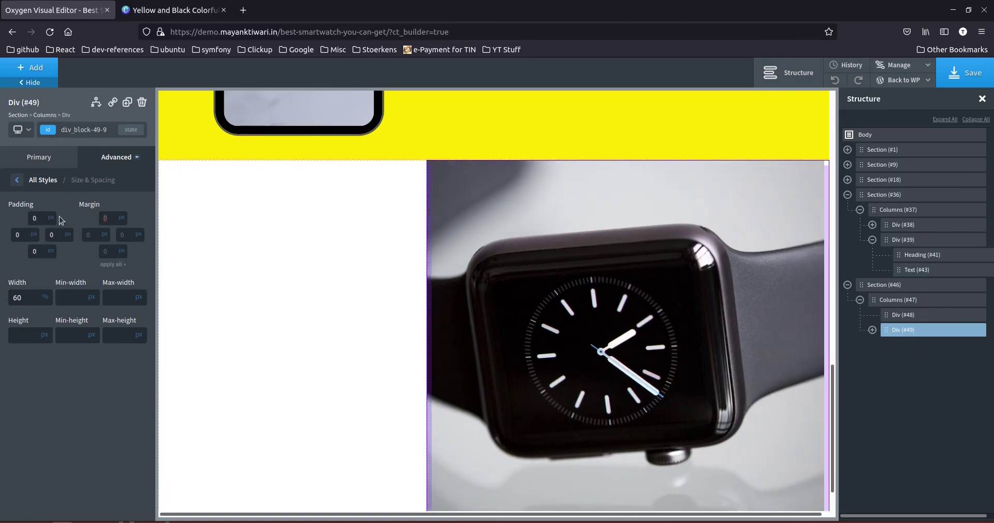
Set the same column's margin to 0 px on all four sides.
type("00")
key("Tab")
type("0")
key("Tab")
type("0")
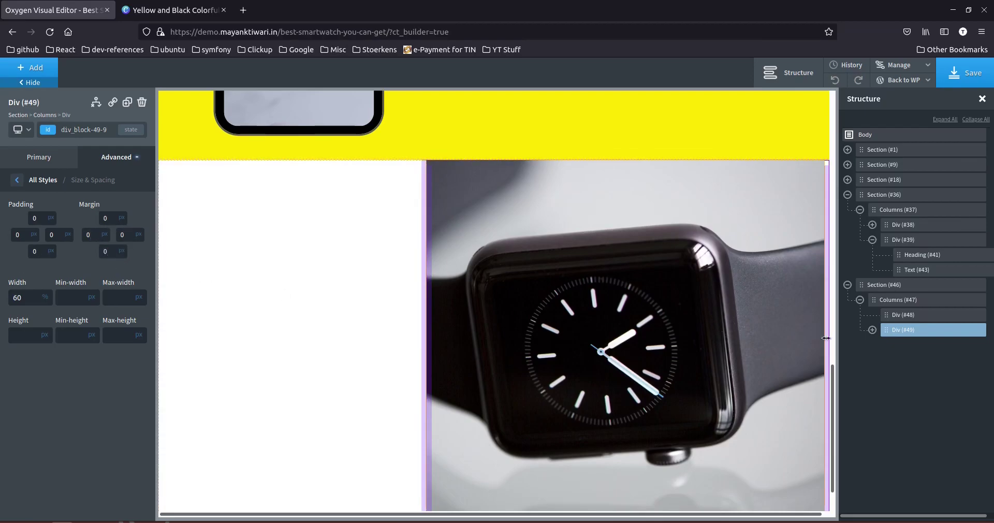
Set the right margin and right padding of the columns element around the watch image to 0 px.
left_click(873, 330)
left_click(917, 348)
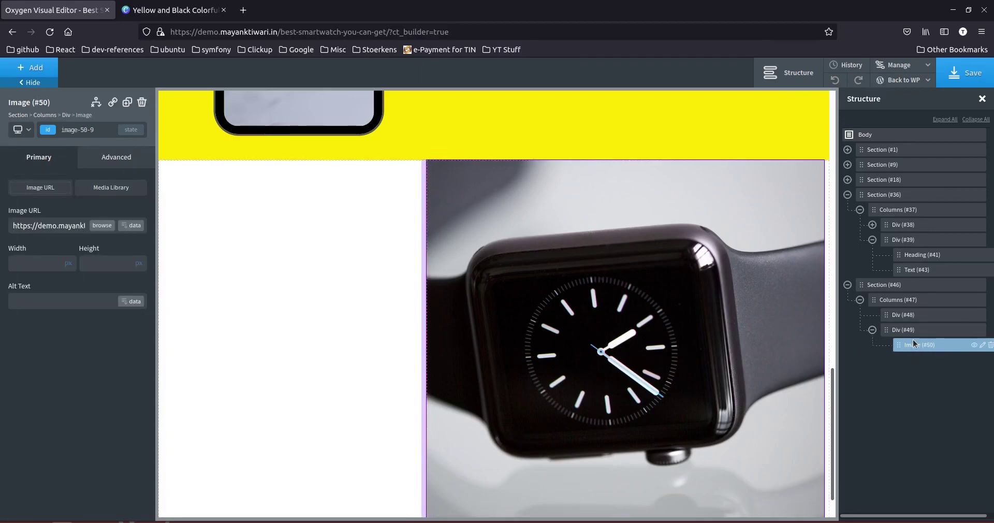
left_click(892, 299)
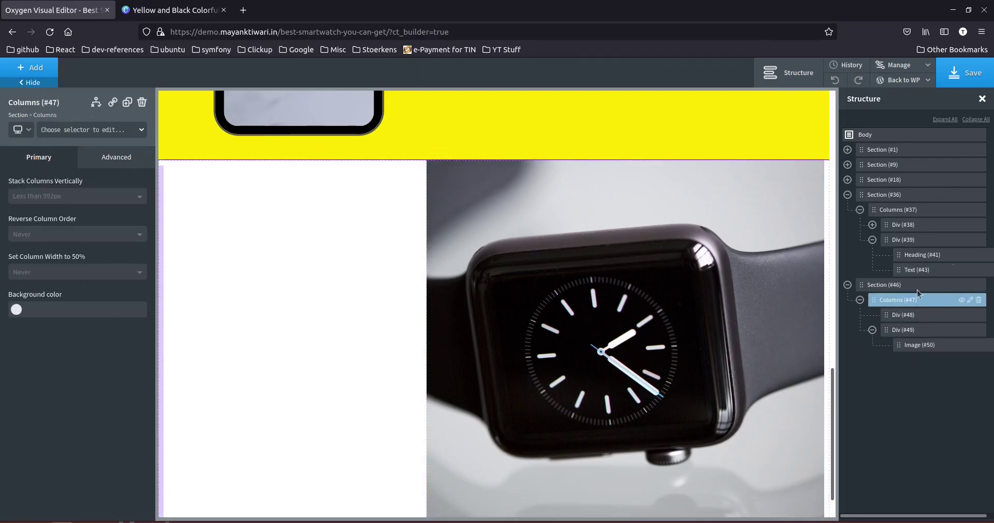
left_click(124, 157)
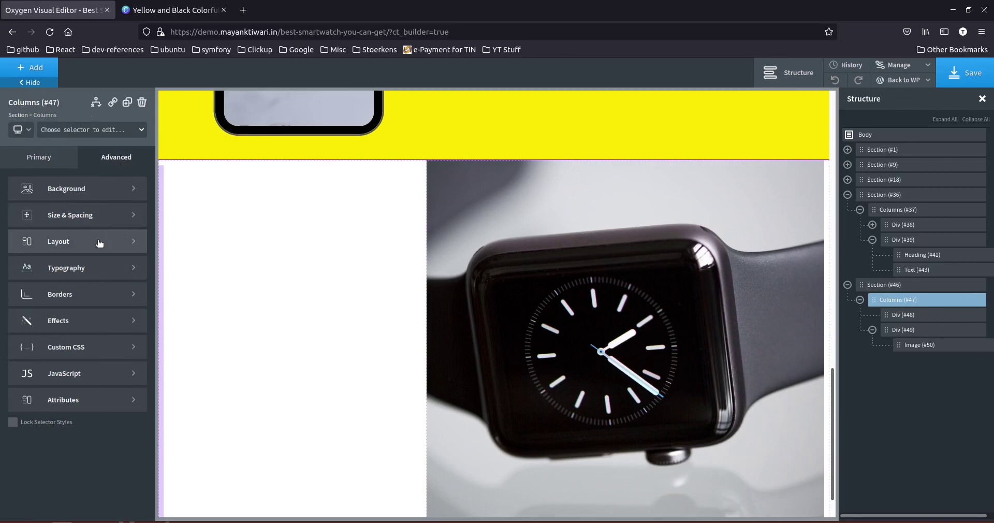
left_click(60, 217)
left_click(127, 234)
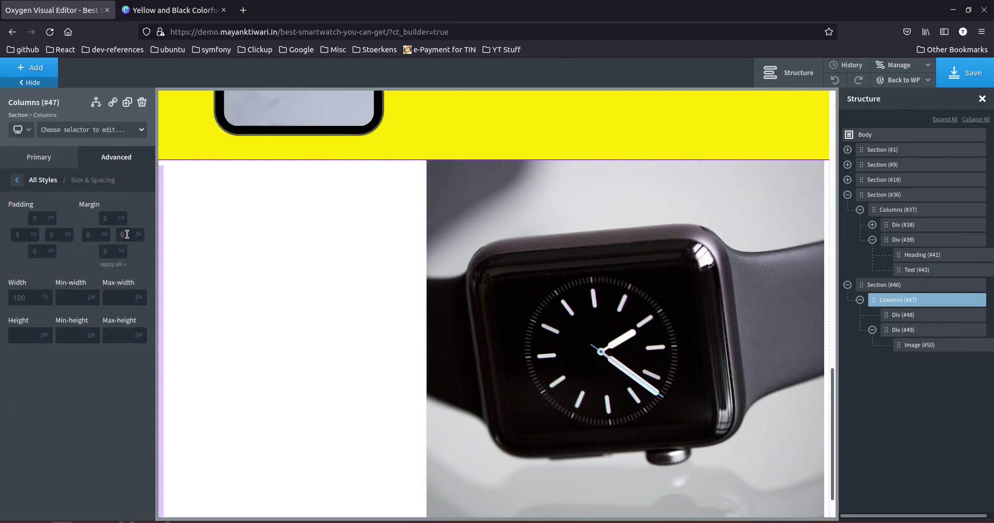
type("0")
left_click(53, 236)
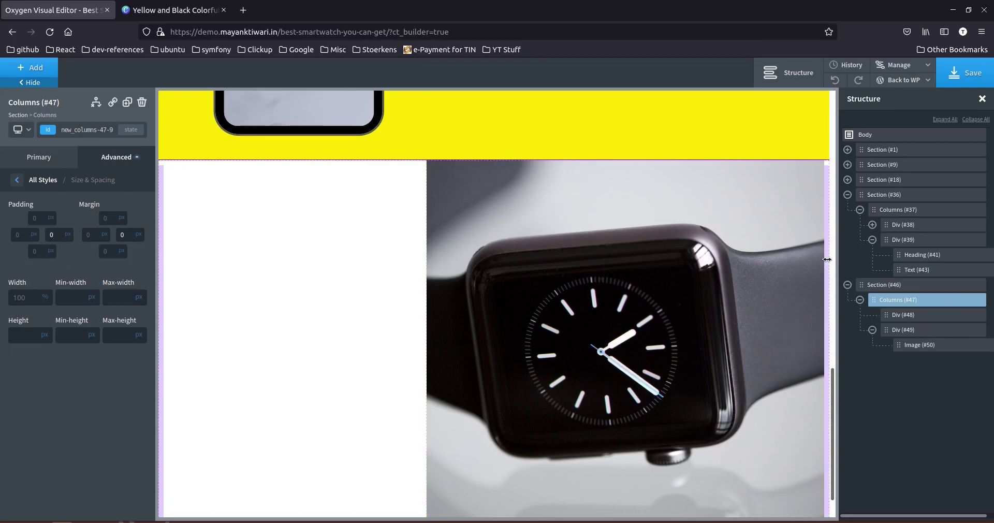
Check the size and spacing settings of the watch section, its columns element and both column divs for the source of the gap beside the image.
left_click(880, 285)
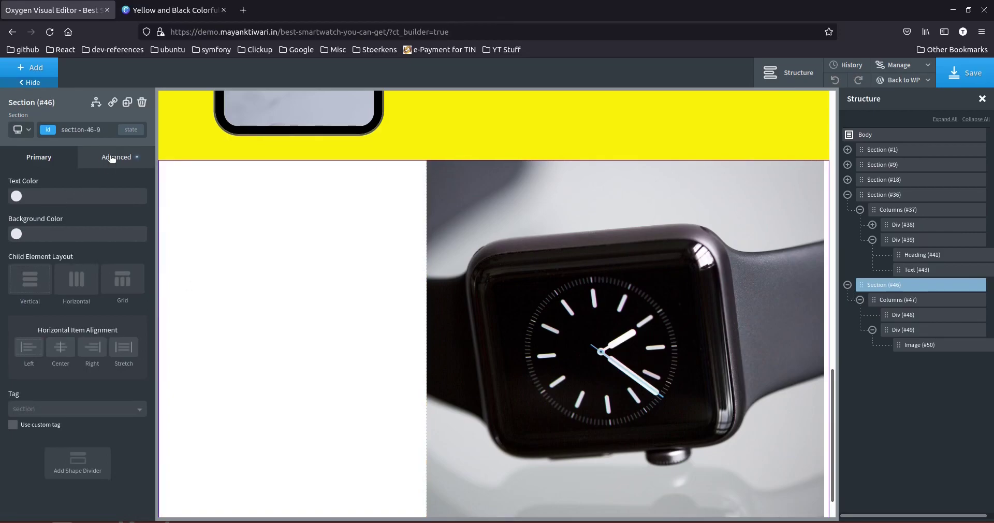
left_click(112, 158)
left_click(64, 224)
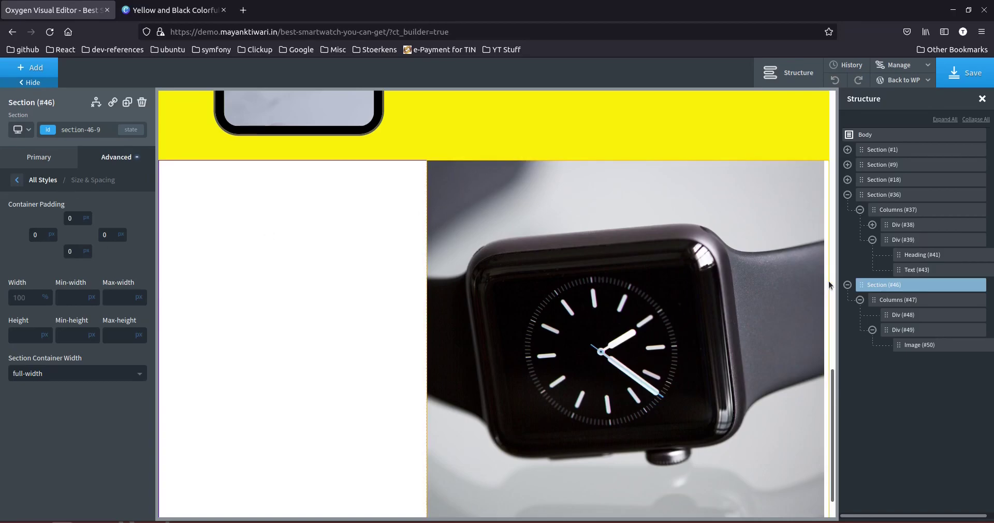
left_click(893, 302)
left_click(883, 286)
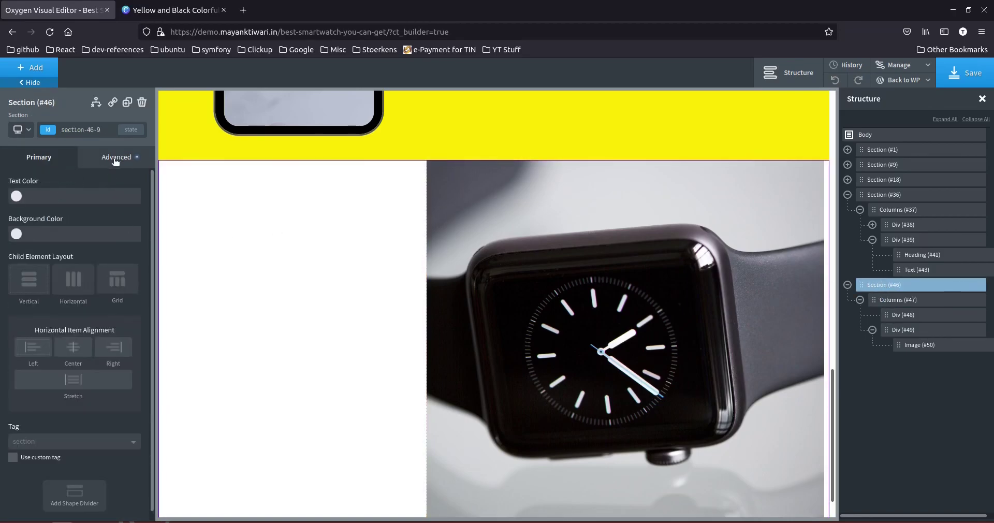
left_click(115, 160)
left_click(826, 301)
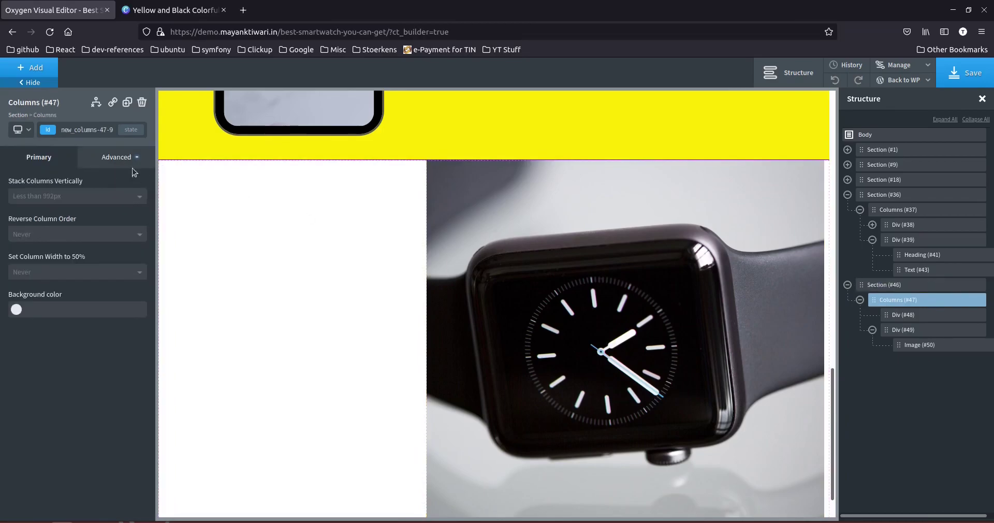
left_click(137, 162)
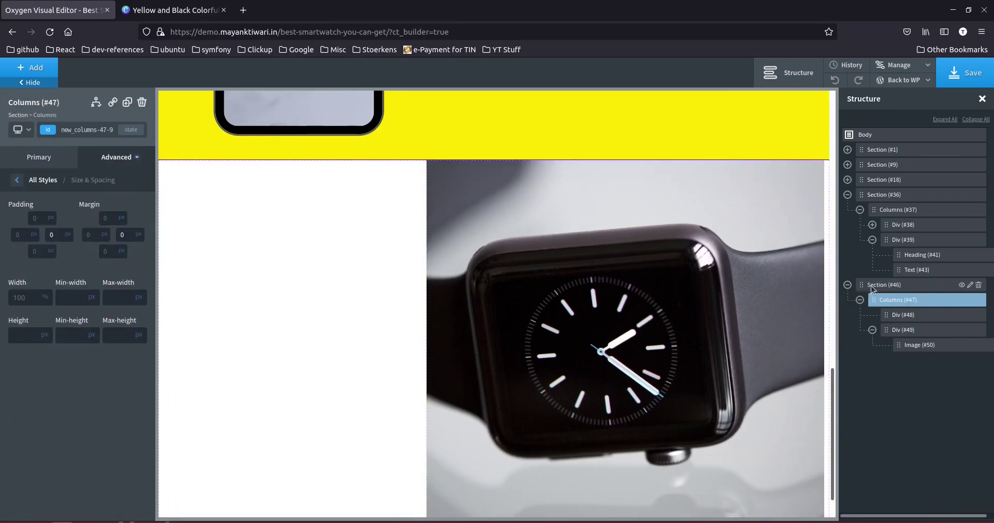
left_click(903, 330)
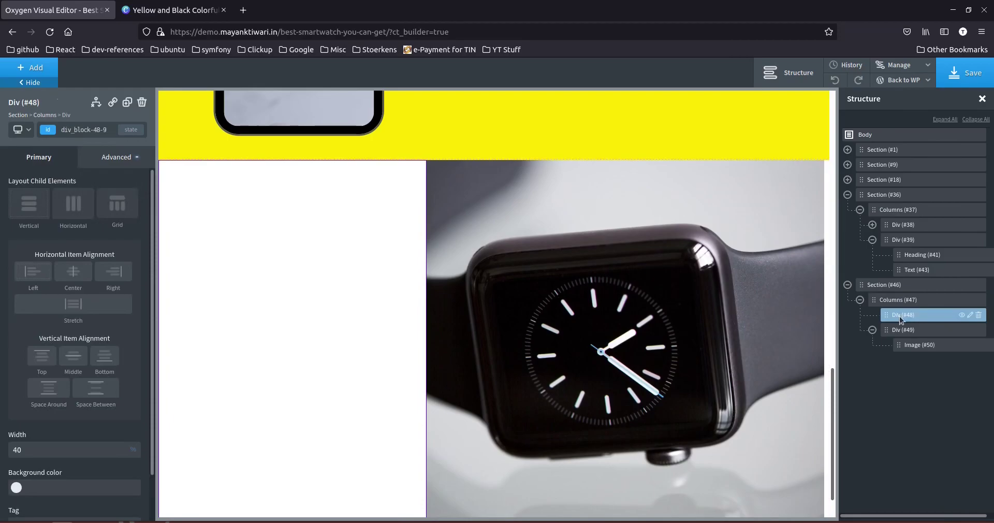
left_click(122, 157)
left_click(93, 214)
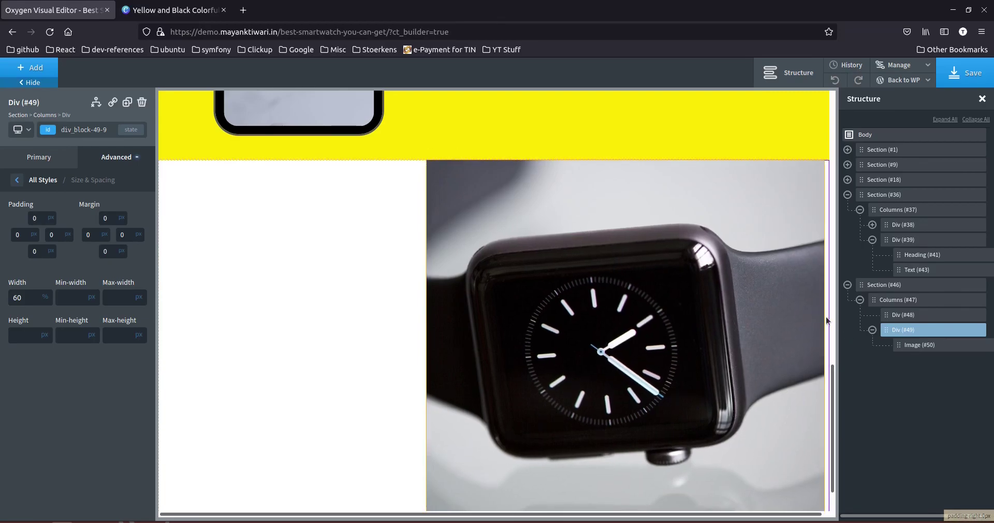
Set the watch image's width to 100% and check the section against the yellow one above it.
left_click(927, 344)
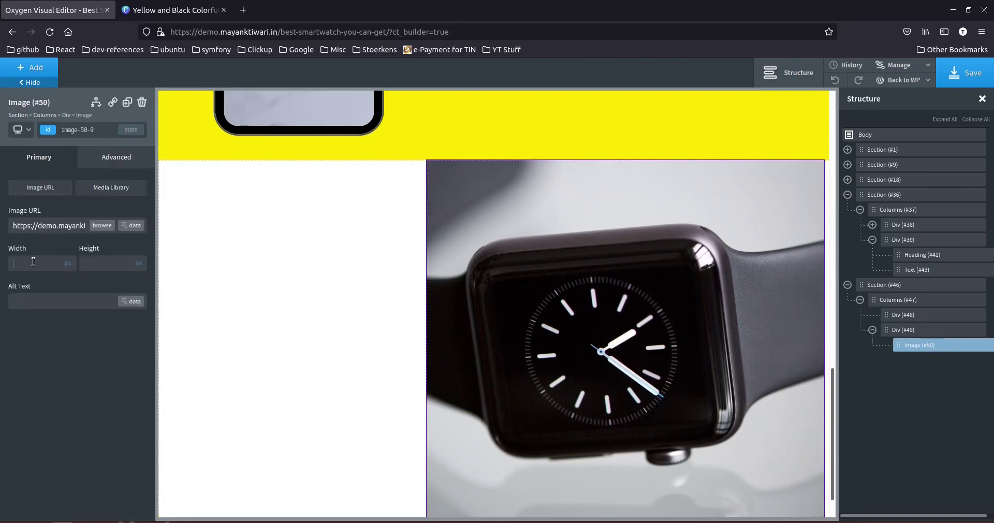
type("100")
left_click(69, 265)
left_click(77, 258)
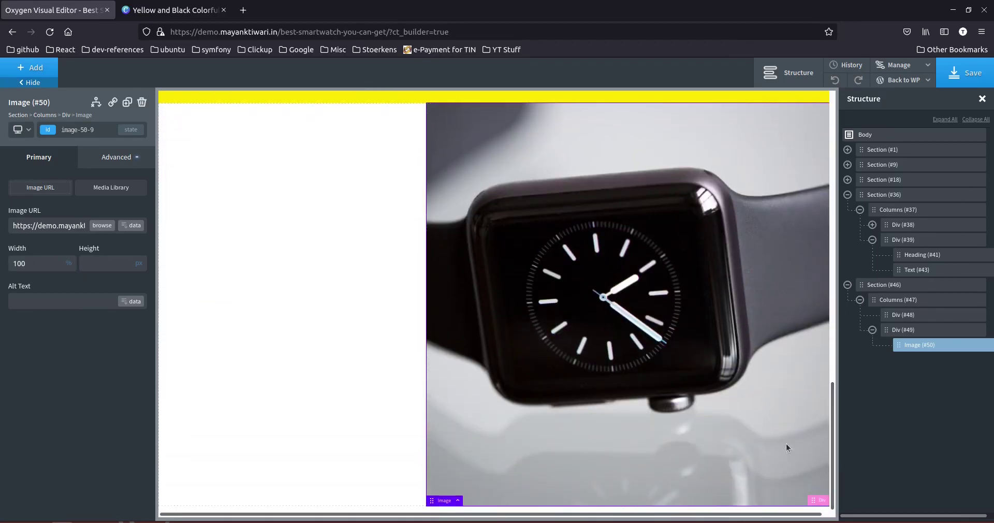
scroll(803, 396, "up", 10)
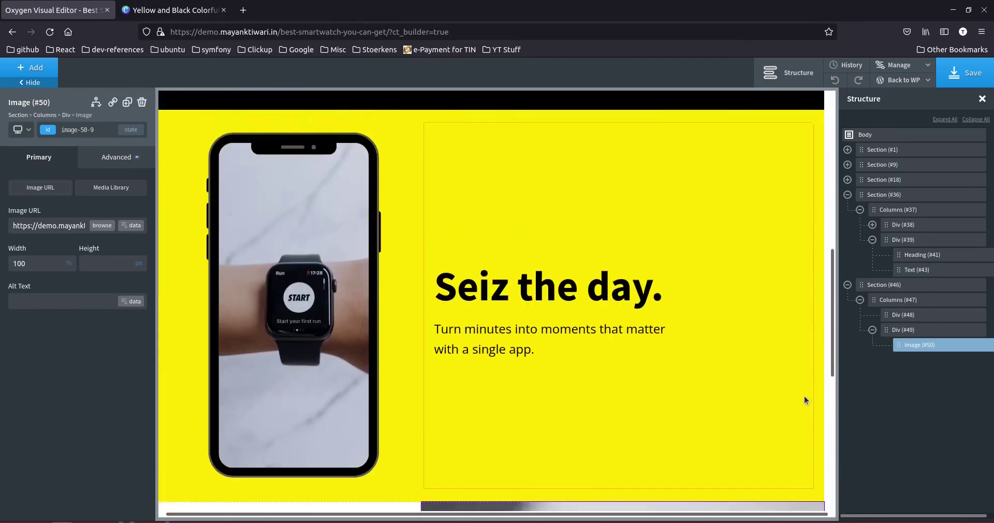
scroll(807, 400, "down", 12)
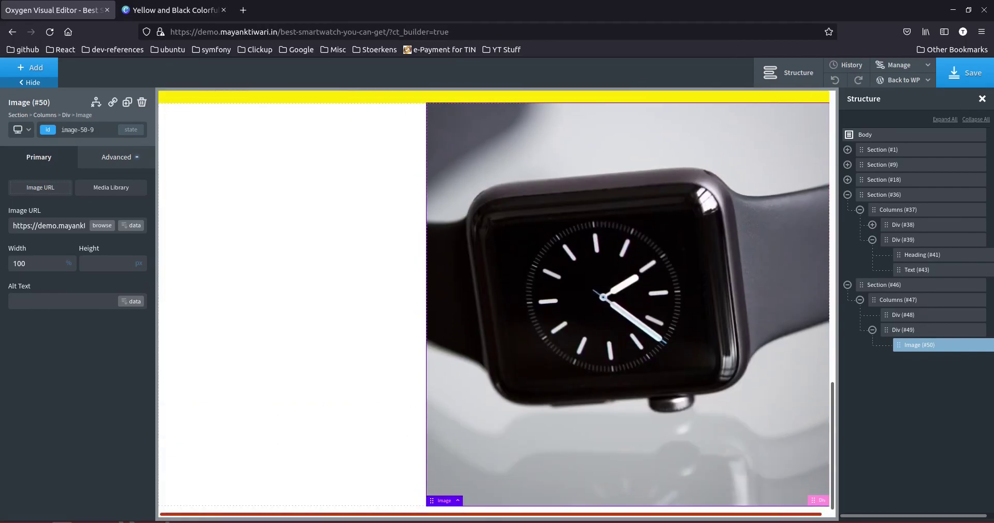
scroll(232, 394, "up", 3)
scroll(232, 396, "down", 3)
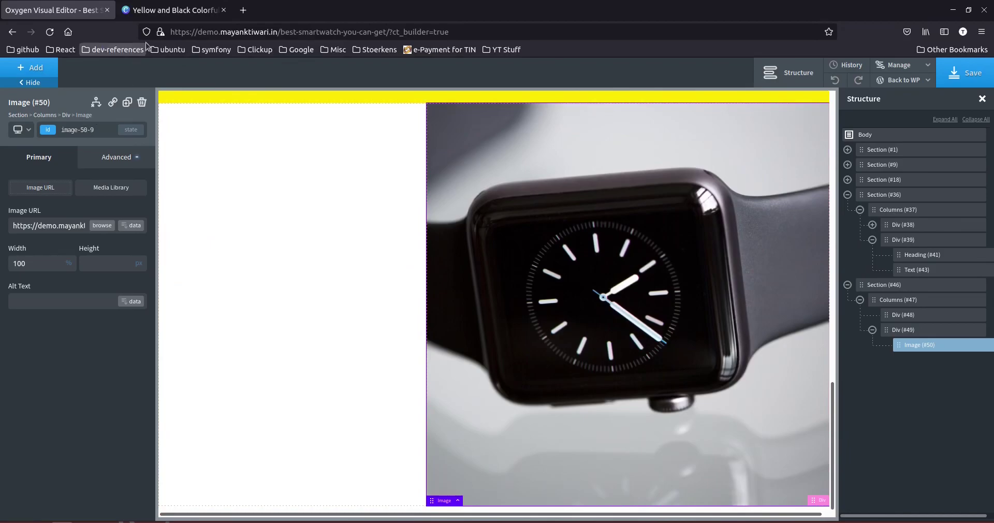
Copy the "Product Features" heading text from the Canva design and return to the Oxygen editor.
left_click(168, 10)
left_click(448, 177)
left_click(447, 178)
key("ctrl+c")
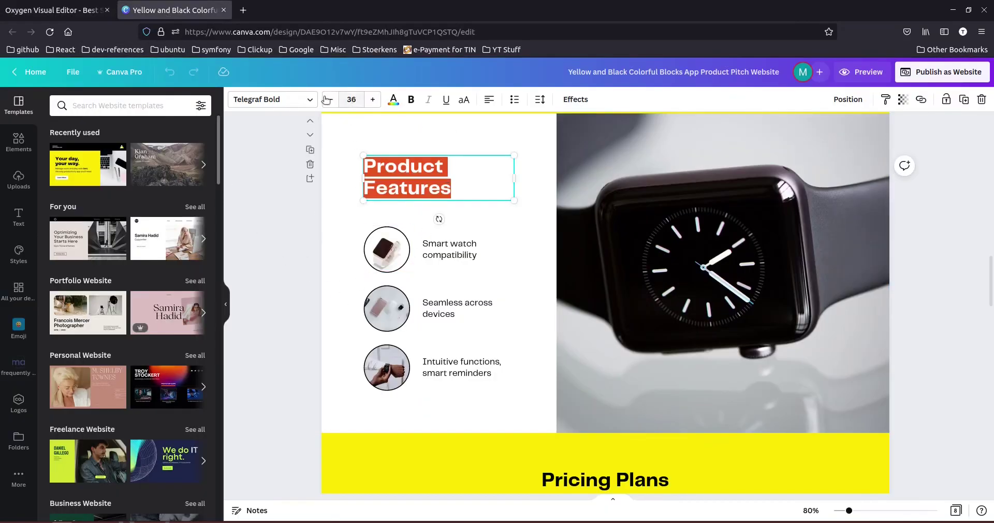
left_click(50, 12)
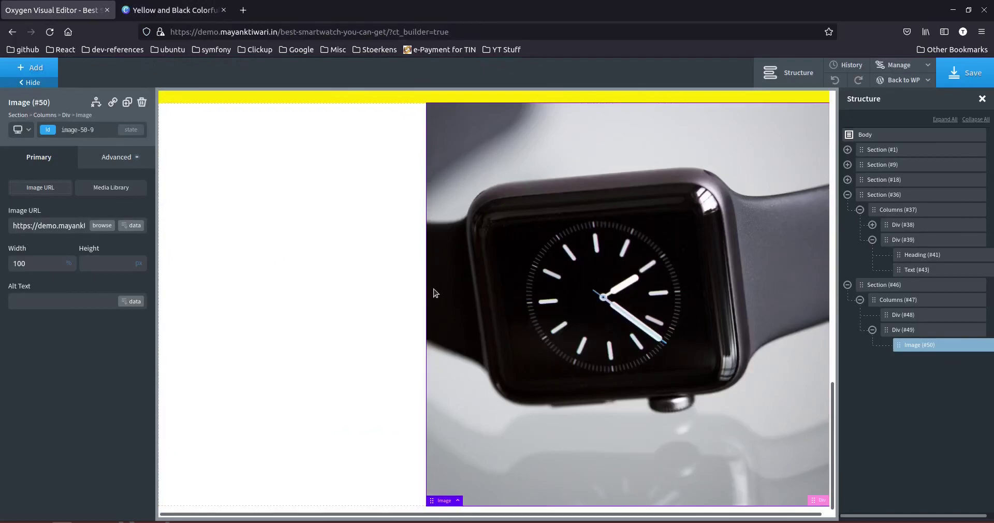
Add a heading reading "Product Features" to the empty 40% column and colour it landingpage black.
left_click(896, 317)
left_click(41, 63)
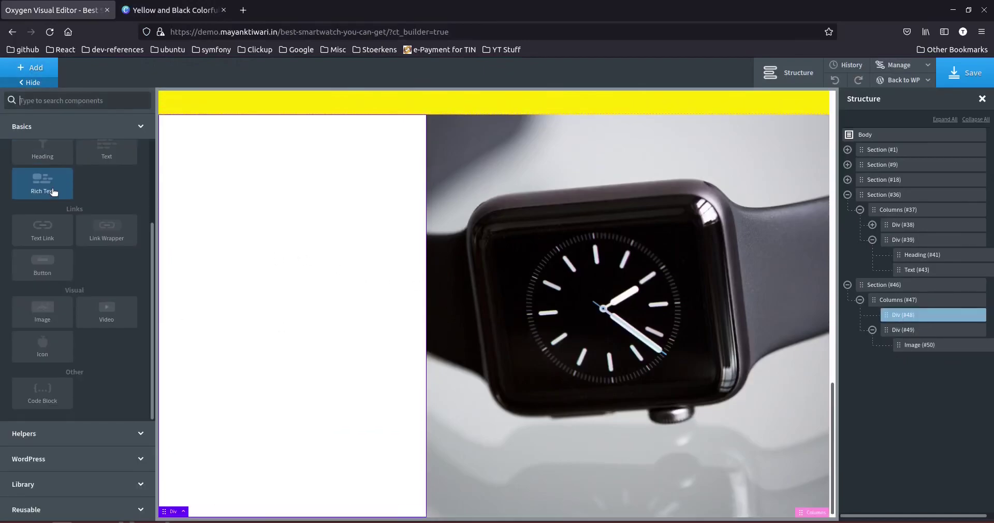
left_click(39, 256)
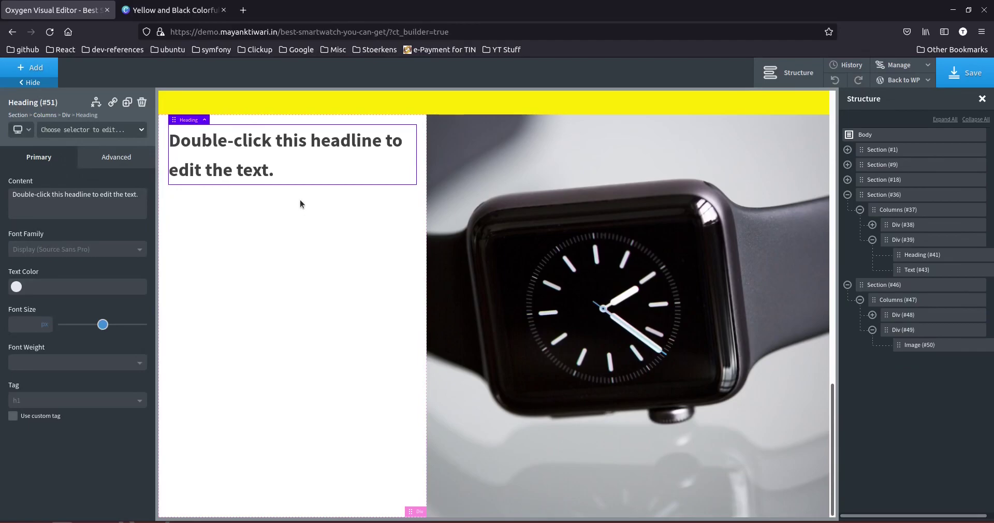
double_click(285, 175)
key("ctrl+a")
key("ctrl+v")
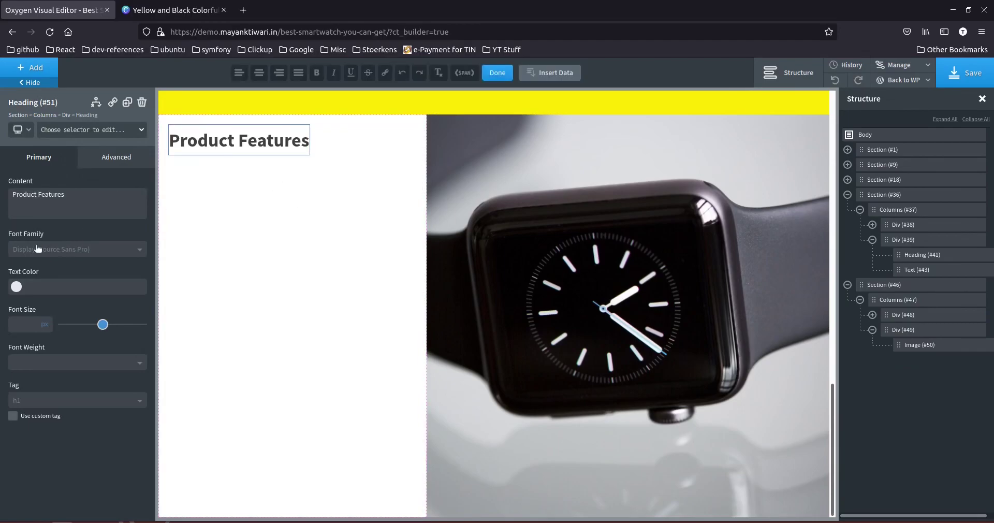
left_click(16, 287)
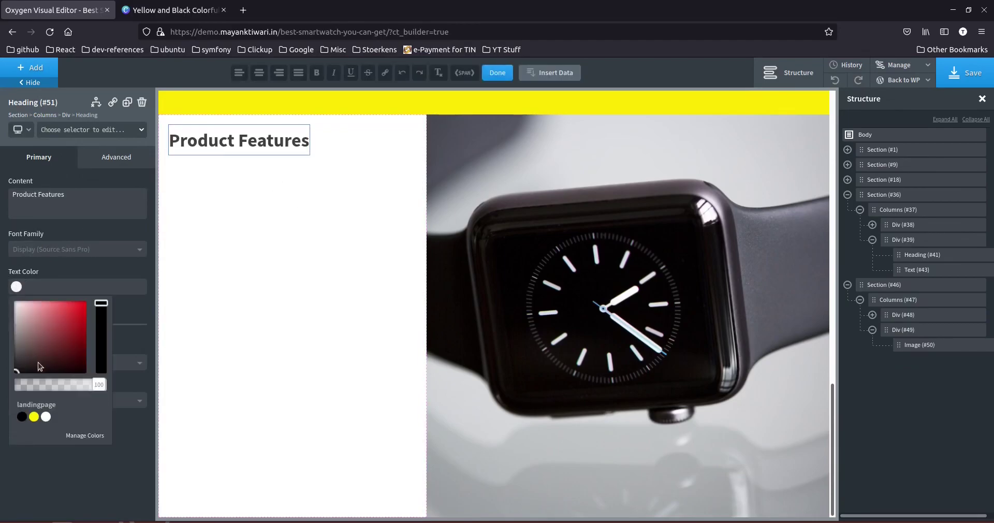
left_click(20, 417)
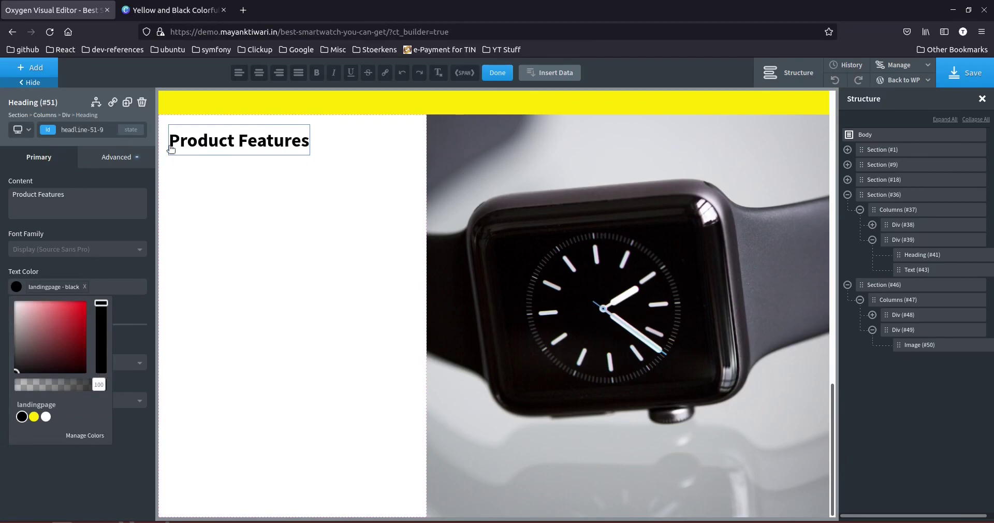
Switch to the Canva design, select the "Smart watch compatibility" feature text, and return to the Oxygen editor.
left_click(175, 11)
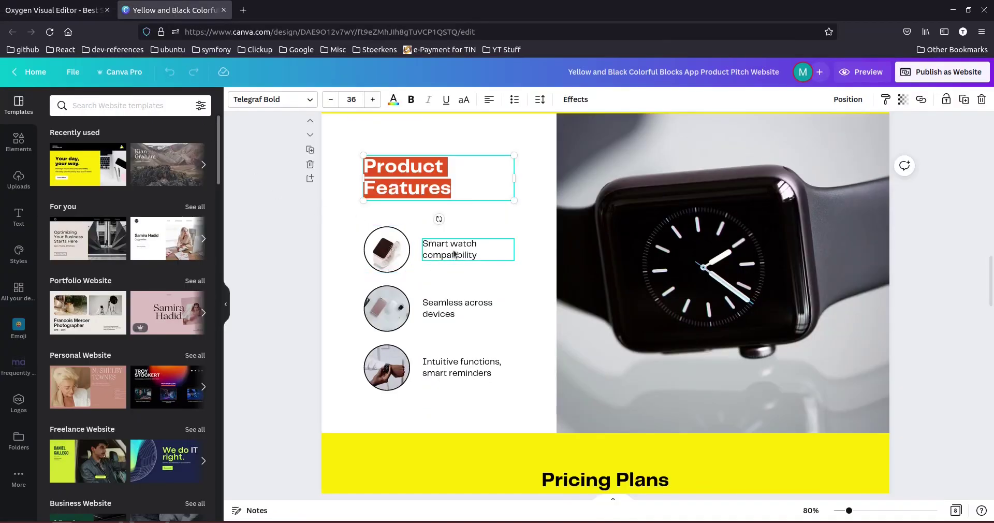
left_click(469, 245)
left_click(468, 243)
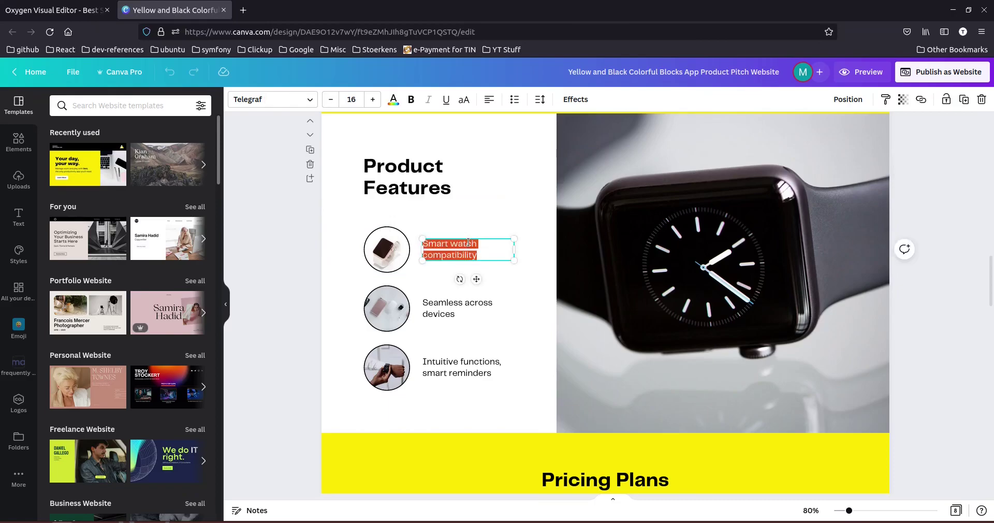
left_click(52, 10)
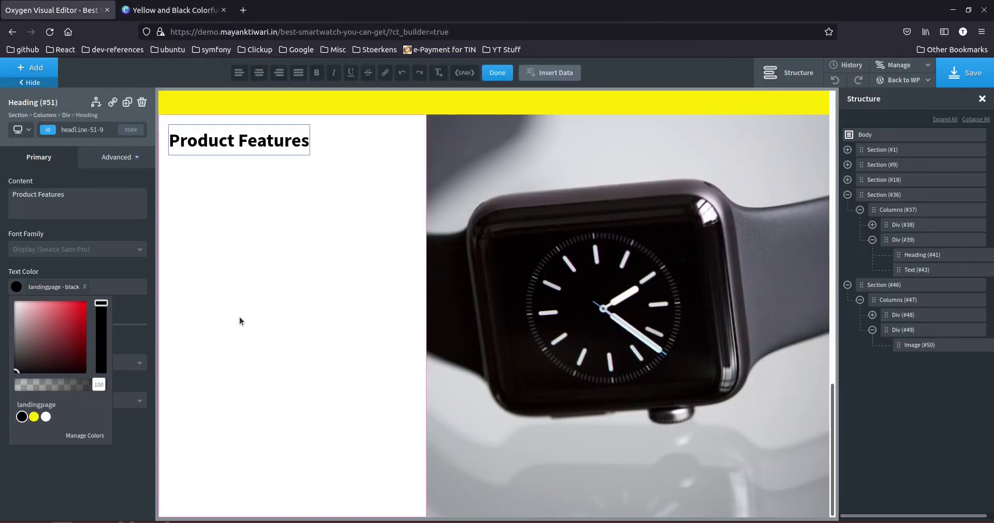
Add an empty div below the "Product Features" heading in the 40% column.
left_click(261, 240)
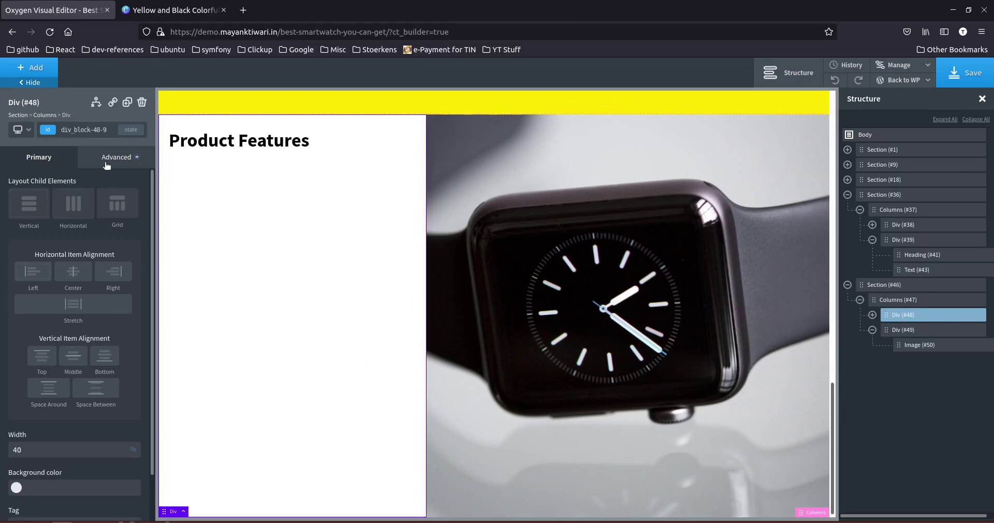
left_click(29, 81)
left_click(30, 77)
left_click(31, 73)
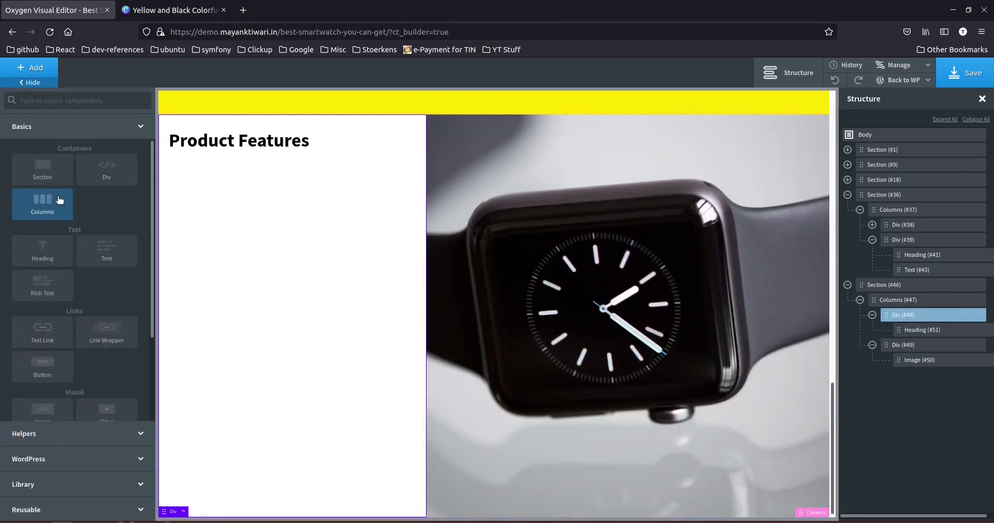
left_click(52, 214)
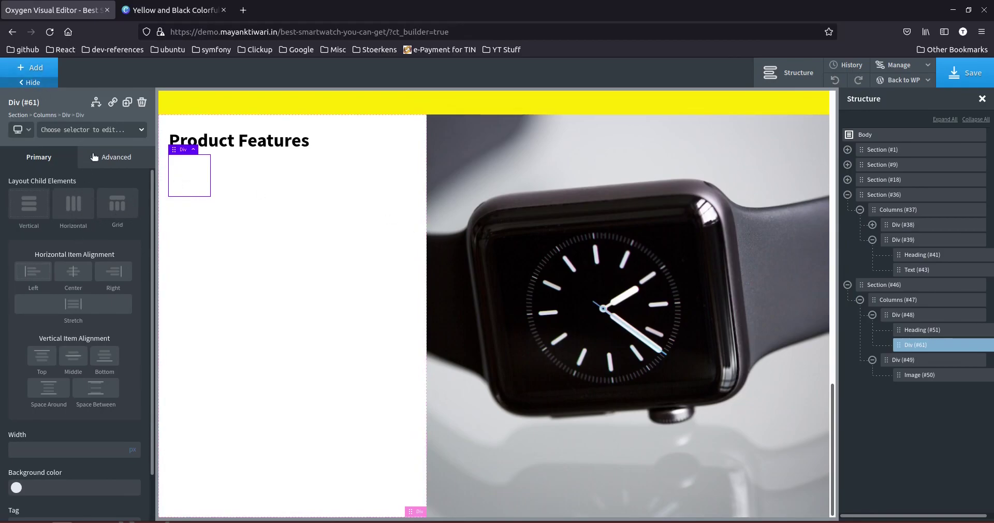
Insert an image element inside the new div below the heading, and reselect the div as the parent.
left_click(31, 68)
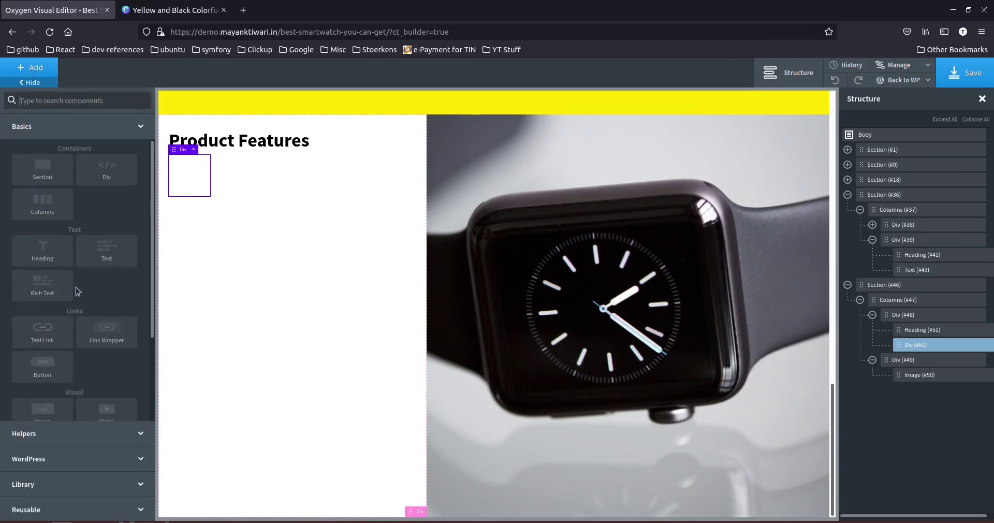
scroll(47, 388, "down", 2)
left_click(48, 350)
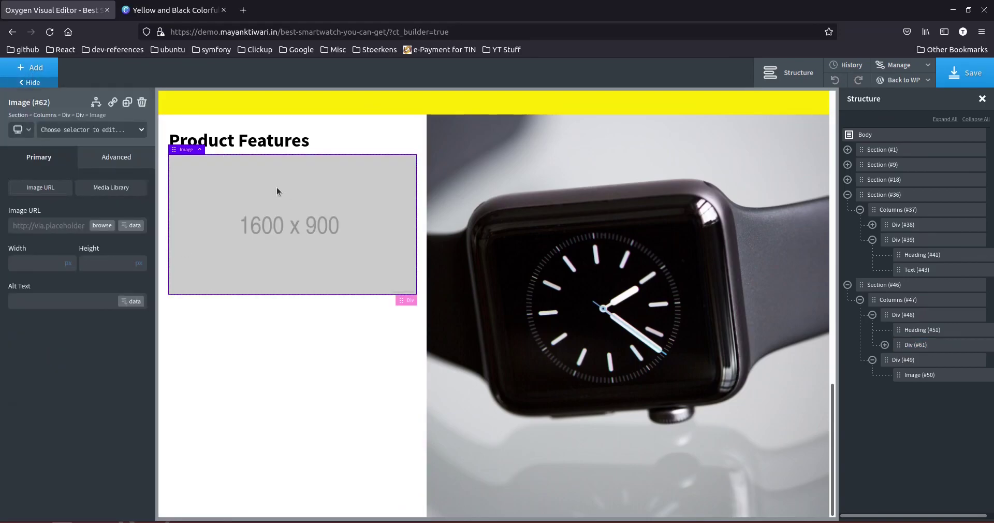
left_click(885, 345)
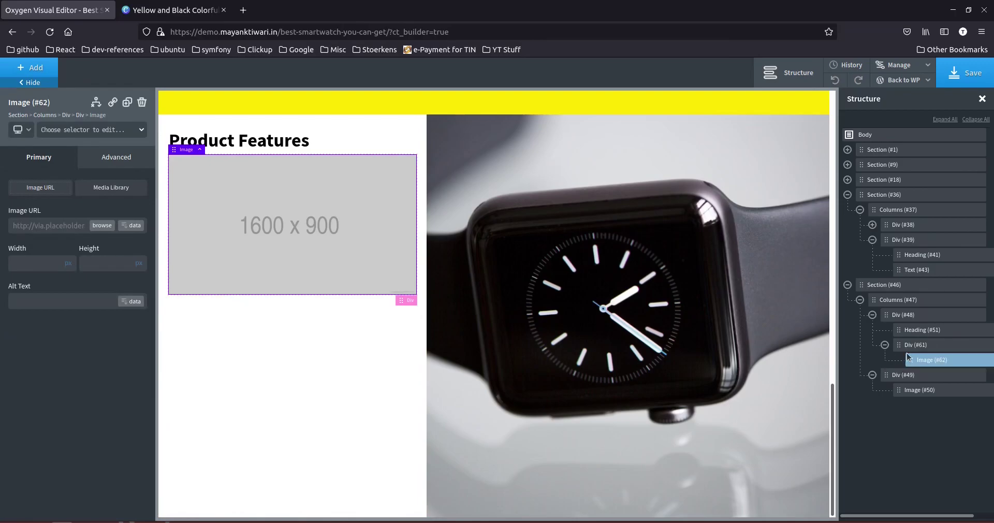
left_click(917, 345)
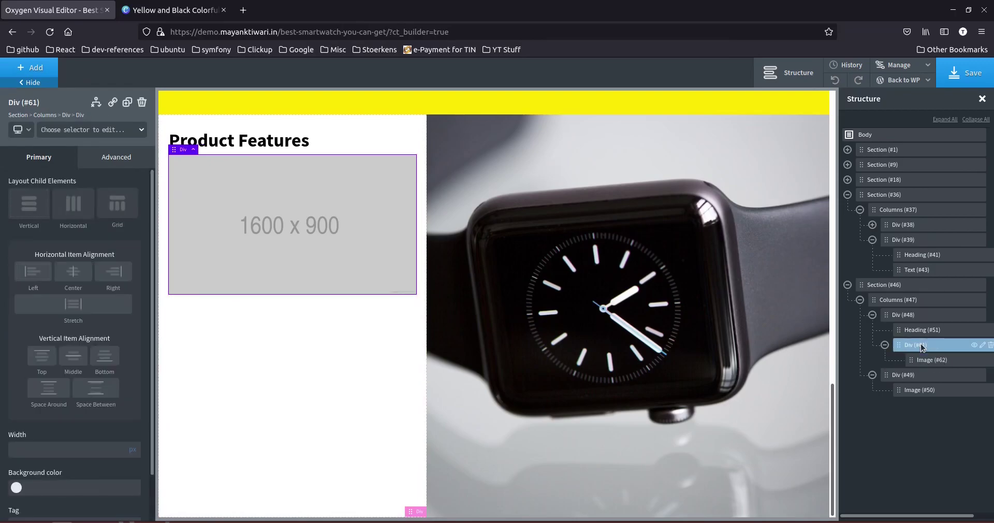
left_click(44, 68)
left_click(42, 184)
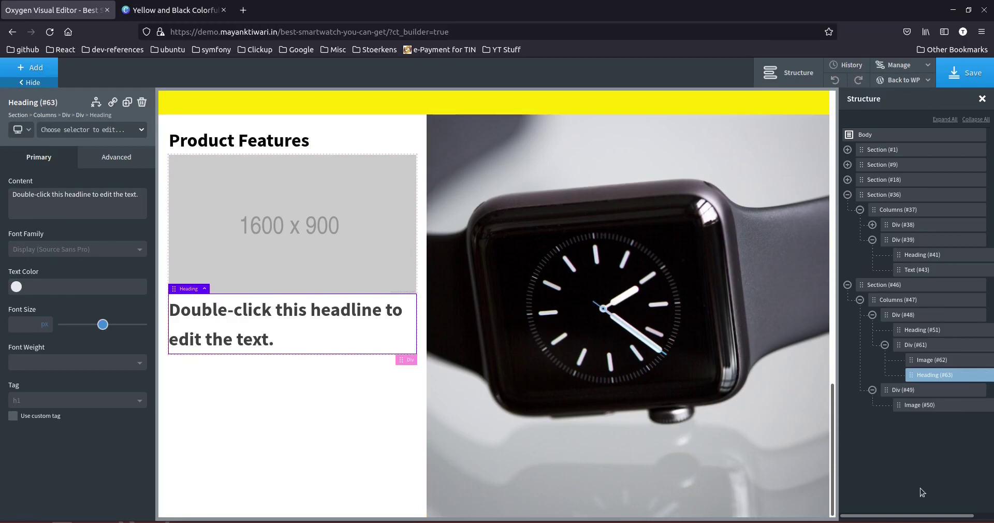
left_click(140, 103)
Add a text element after the image in the div and set the div's child layout to horizontal.
left_click(32, 67)
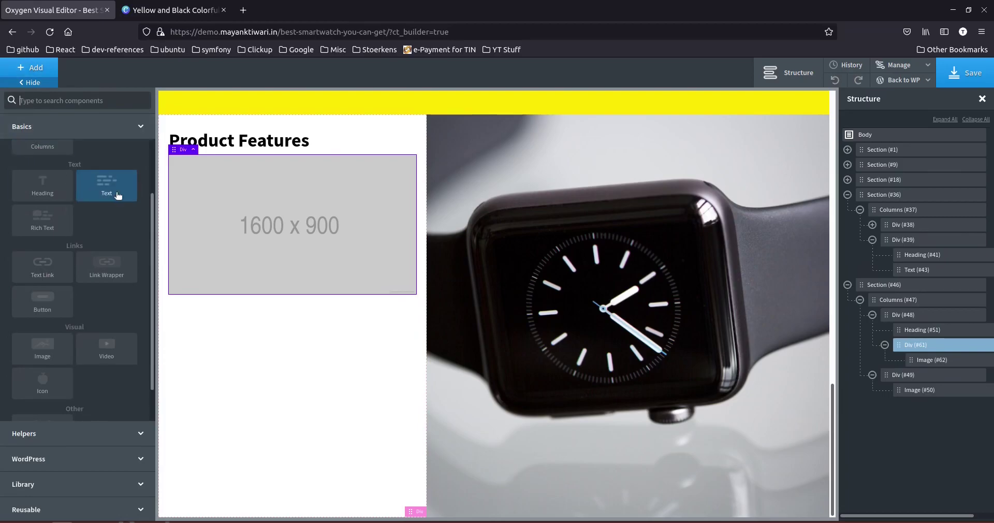
left_click(118, 195)
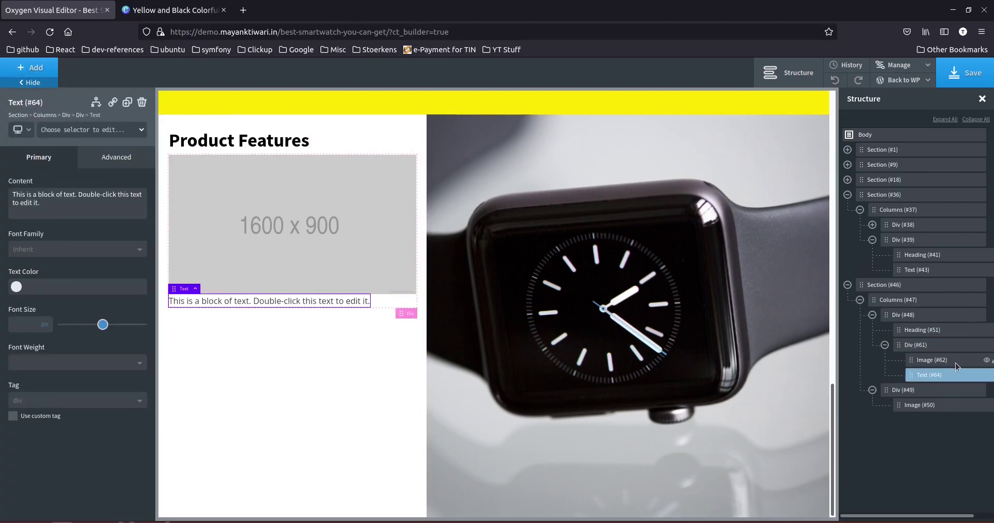
left_click(912, 346)
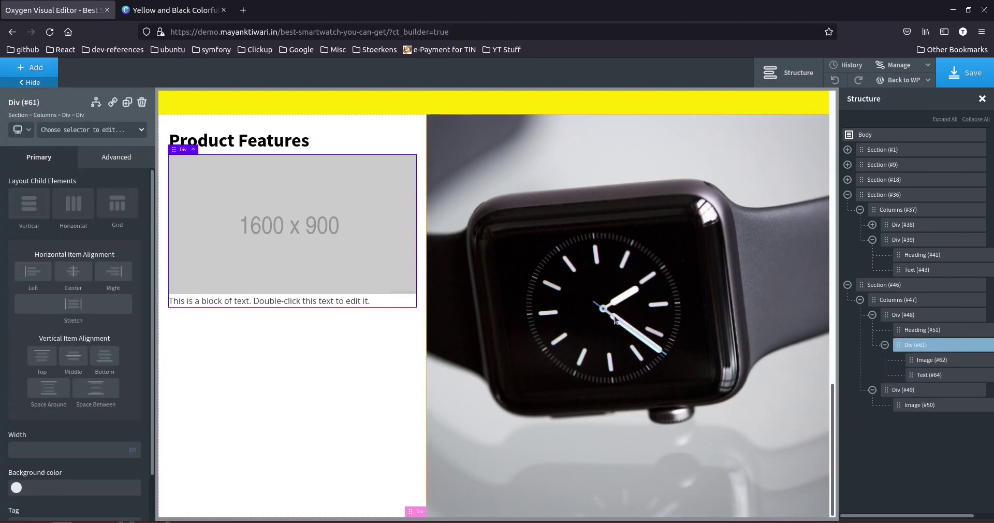
left_click(81, 210)
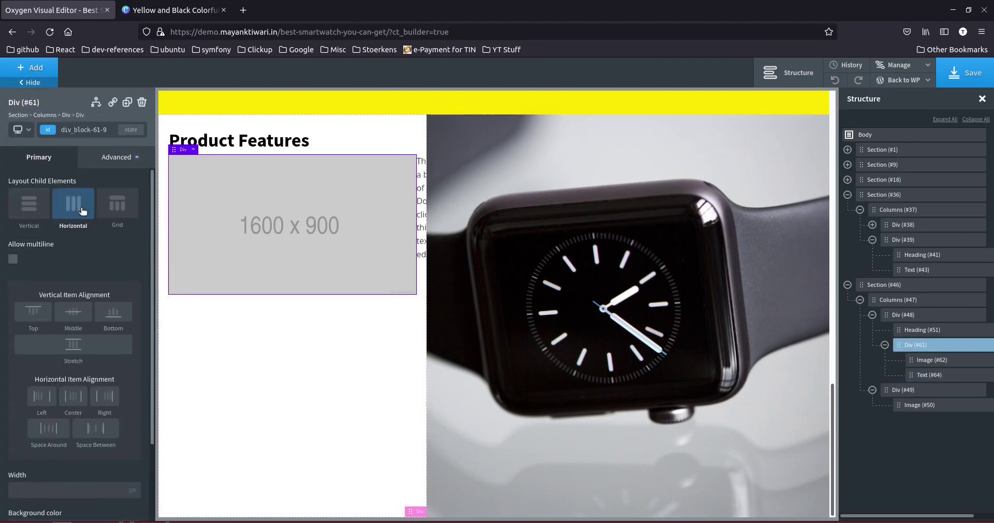
Upload userface.png from the yellowandblacktheme folder and use it as the source of the placeholder image in the feature row.
left_click(341, 242)
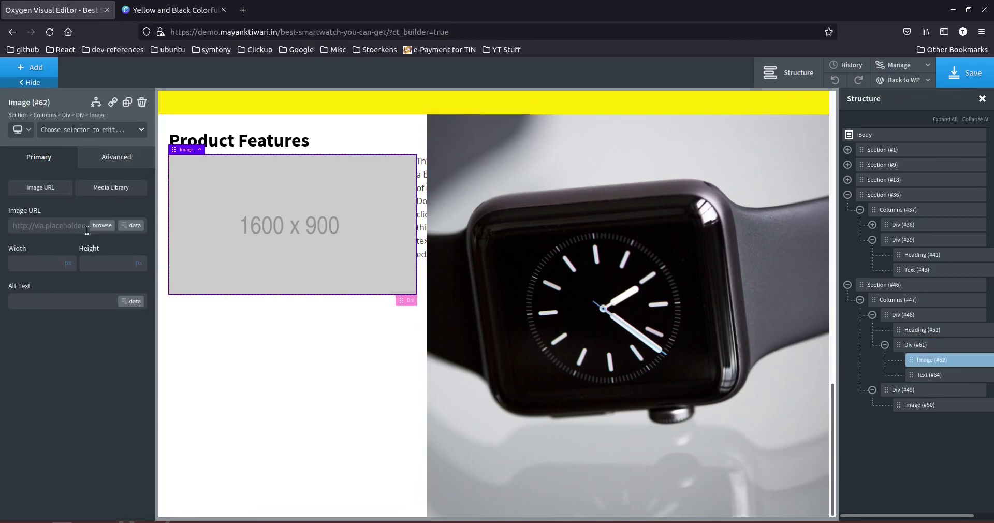
left_click(102, 226)
left_click(52, 109)
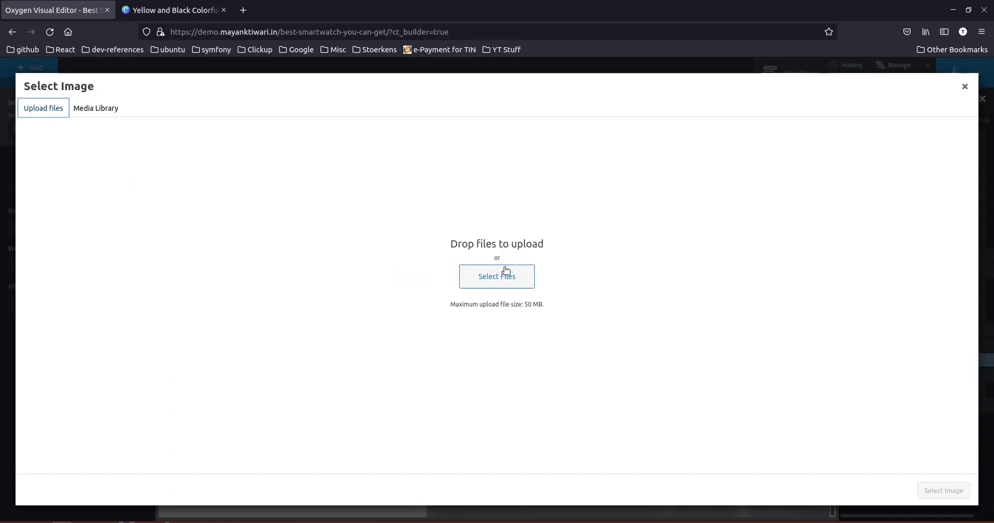
left_click(497, 274)
left_click(294, 137)
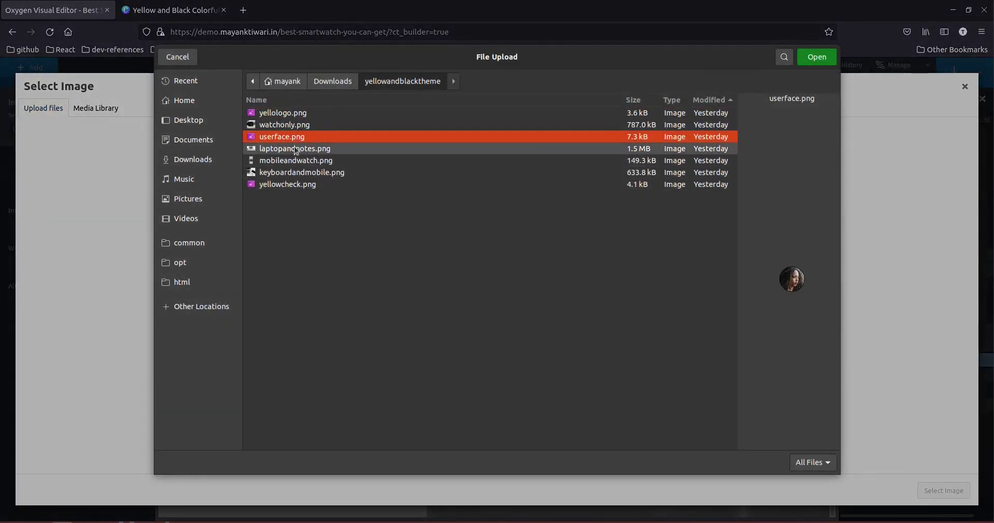
left_click(295, 161)
left_click(295, 177)
left_click(295, 137)
left_click(294, 124)
left_click(293, 115)
left_click(293, 136)
left_click(817, 57)
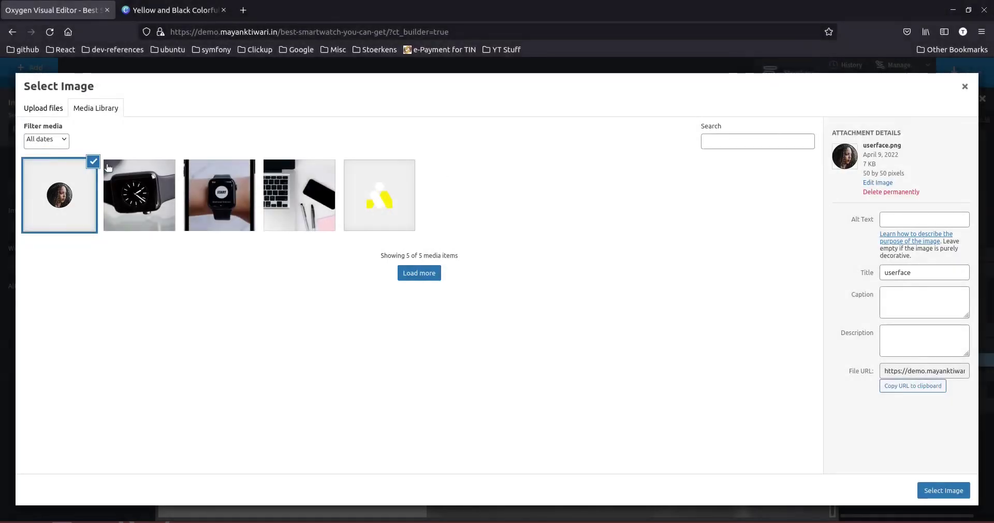
left_click(956, 491)
Switch to the Canva design and check the size of the circular picture beside "Smart watch compatibility".
left_click(171, 9)
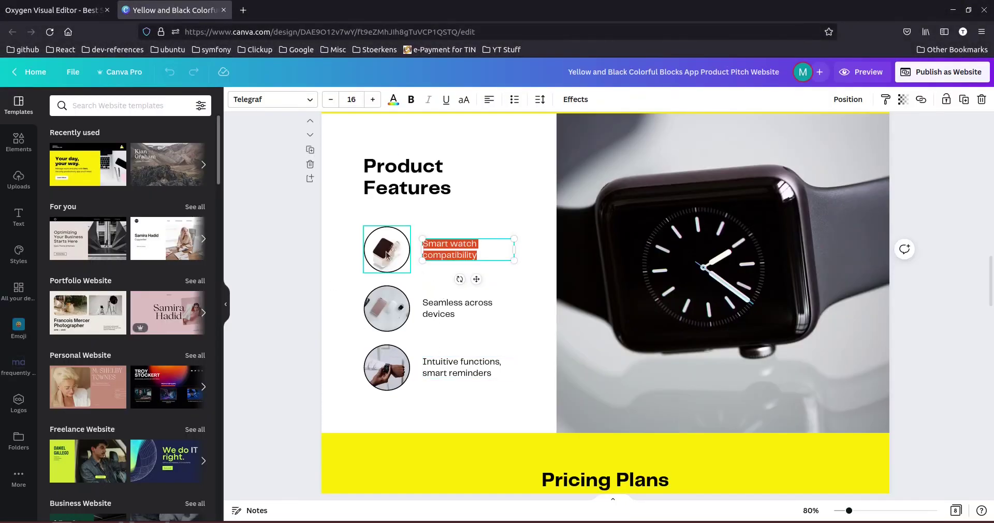
left_click(62, 12)
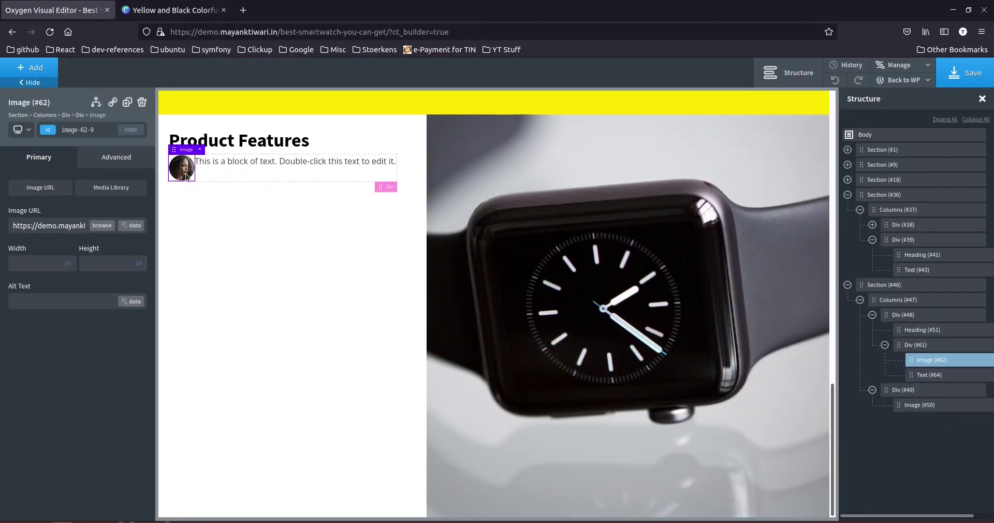
left_click(171, 10)
left_click(399, 264)
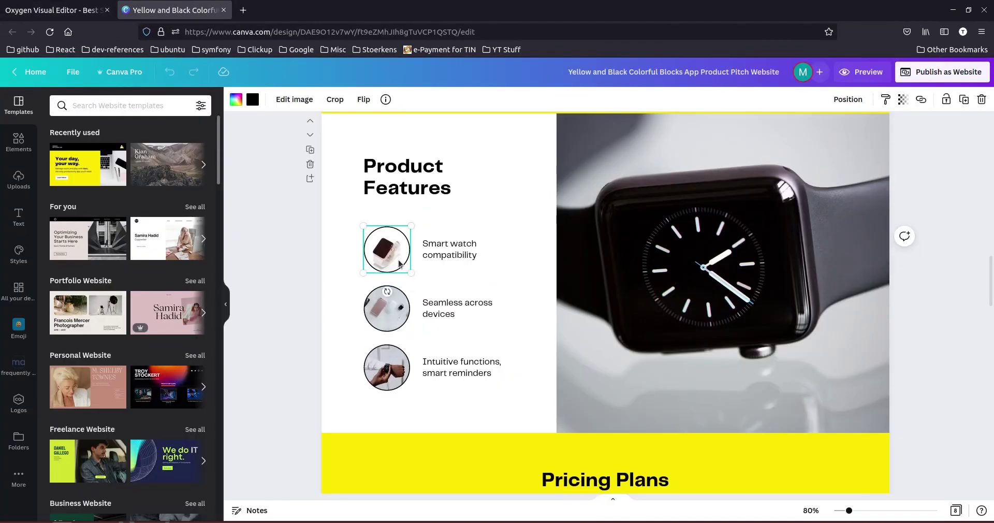
left_click_drag(364, 276, 363, 276)
Copy "Smart watch compatibility" from the Canva design and replace the placeholder text beside the round image in Oxygen with it.
left_click(455, 253)
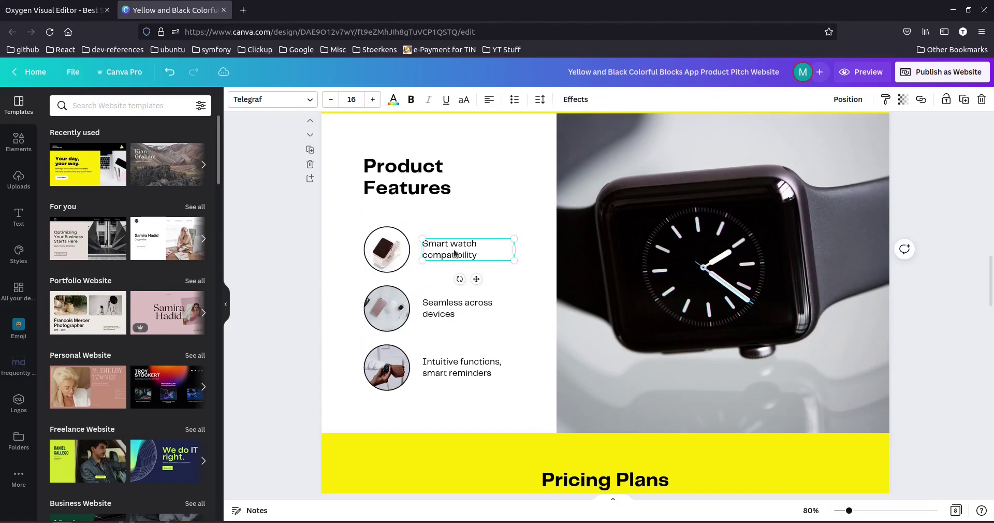
left_click(52, 10)
left_click(281, 166)
left_click(175, 13)
triple_click(449, 253)
key("ctrl+c")
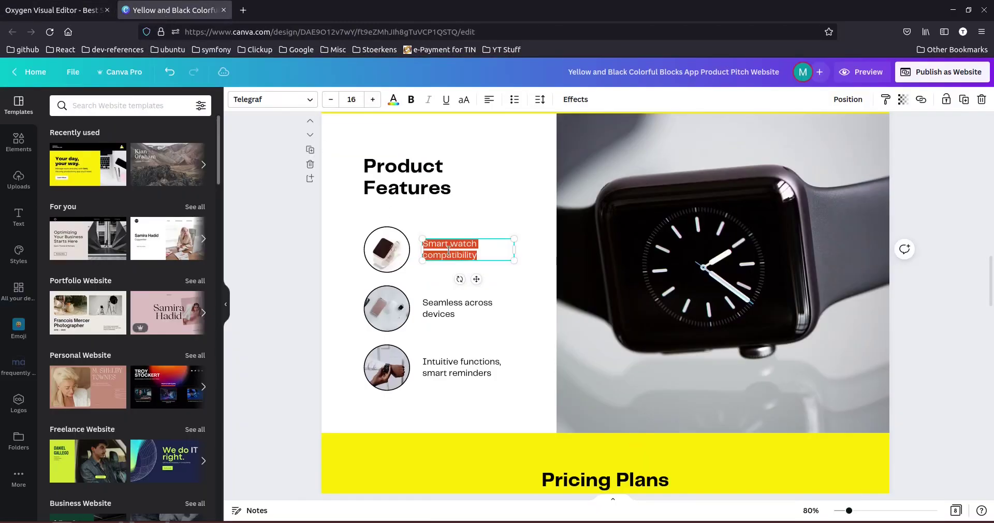
left_click(52, 10)
double_click(339, 162)
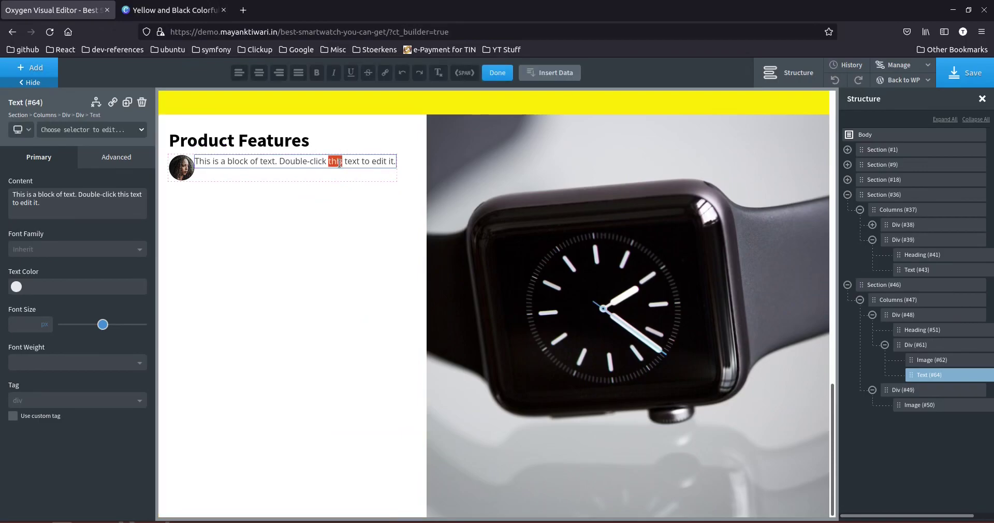
key("ctrl+a")
key("ctrl+v")
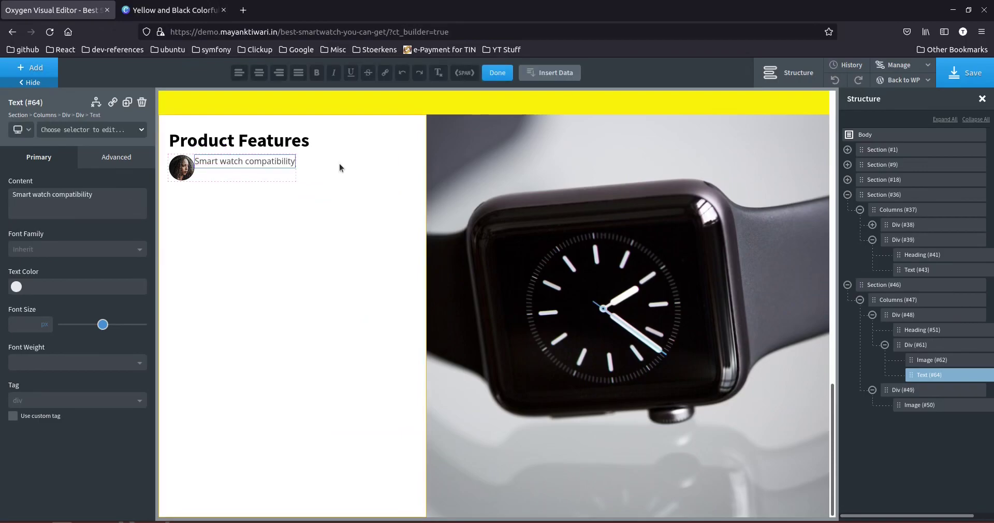
Set the round feature image's width and height to 114 px.
left_click(182, 175)
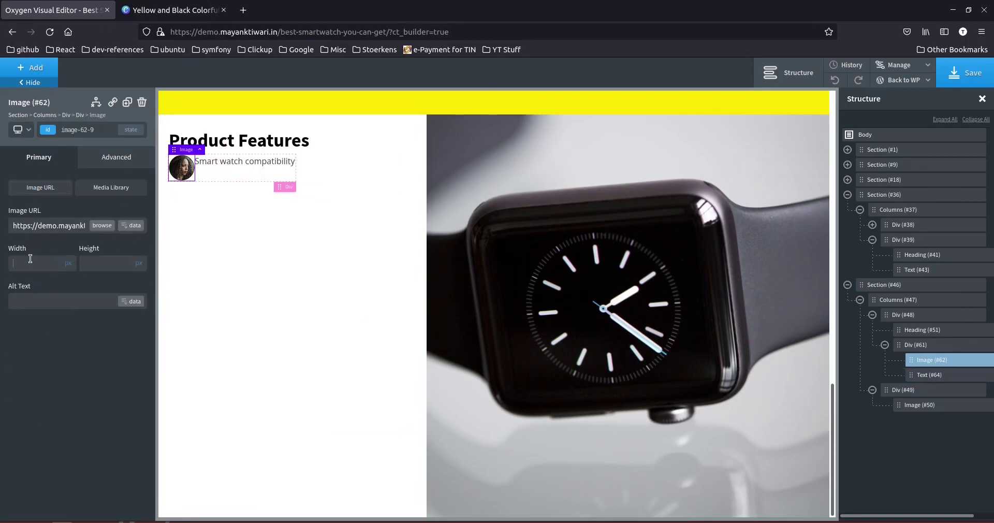
type("114")
key("Tab")
type("114")
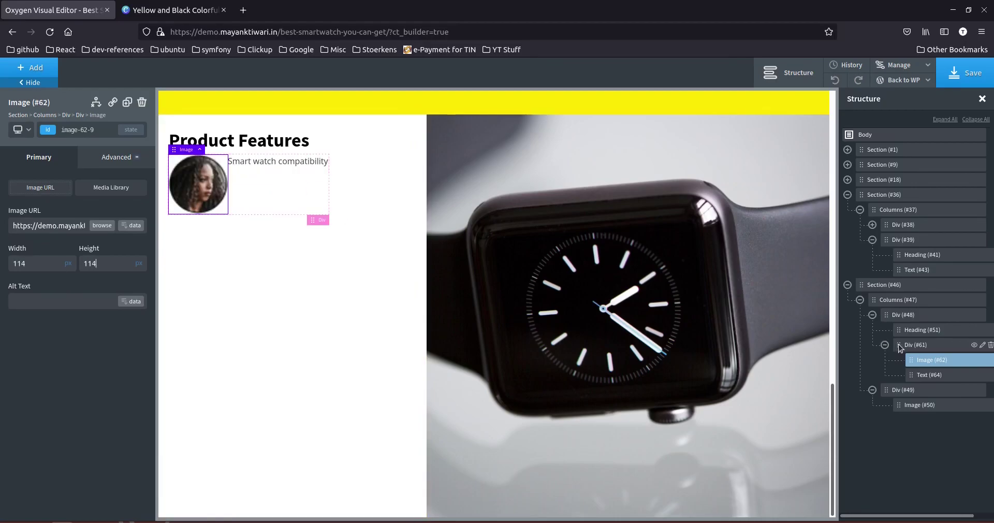
Set the feature row div's width to 100% and align its items vertically to the middle.
left_click(273, 200)
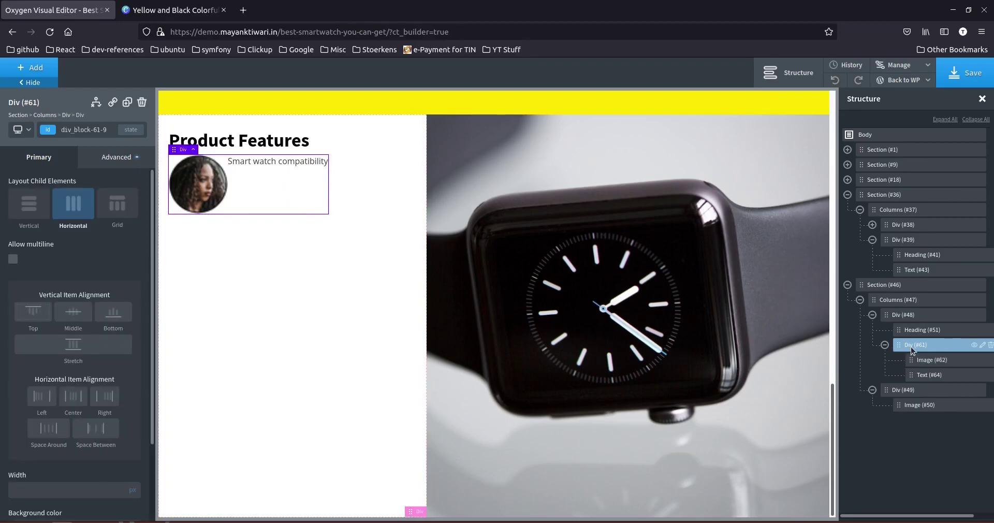
scroll(65, 438, "down", 1)
scroll(65, 438, "down", 3)
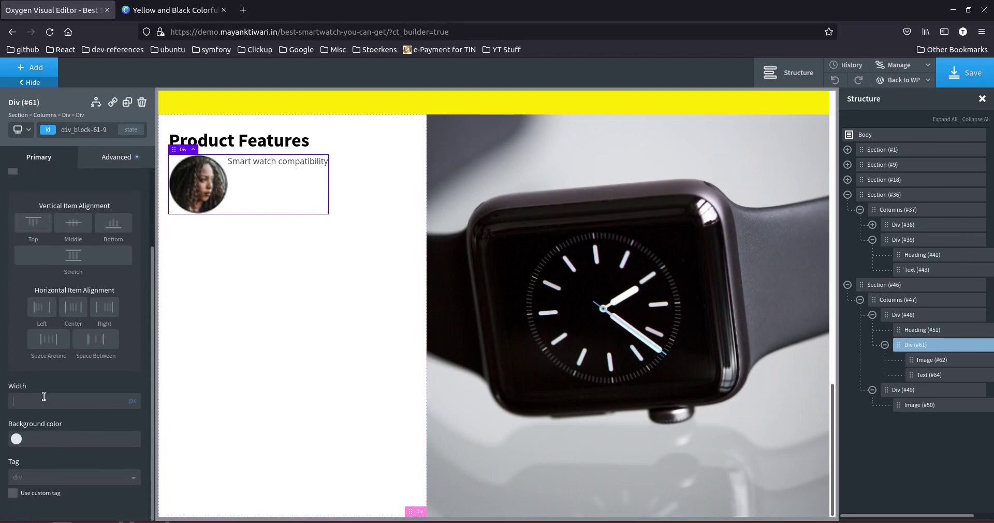
type("100")
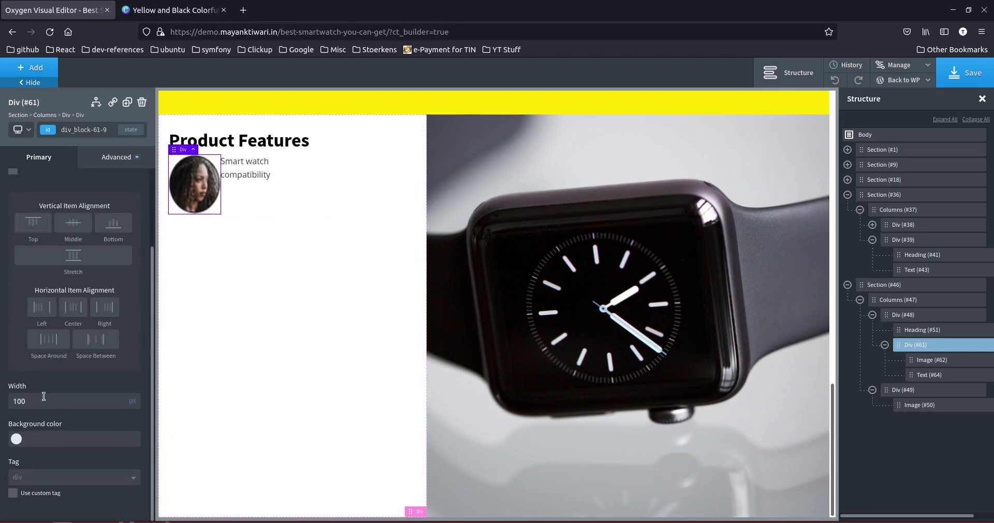
left_click(132, 401)
left_click(132, 392)
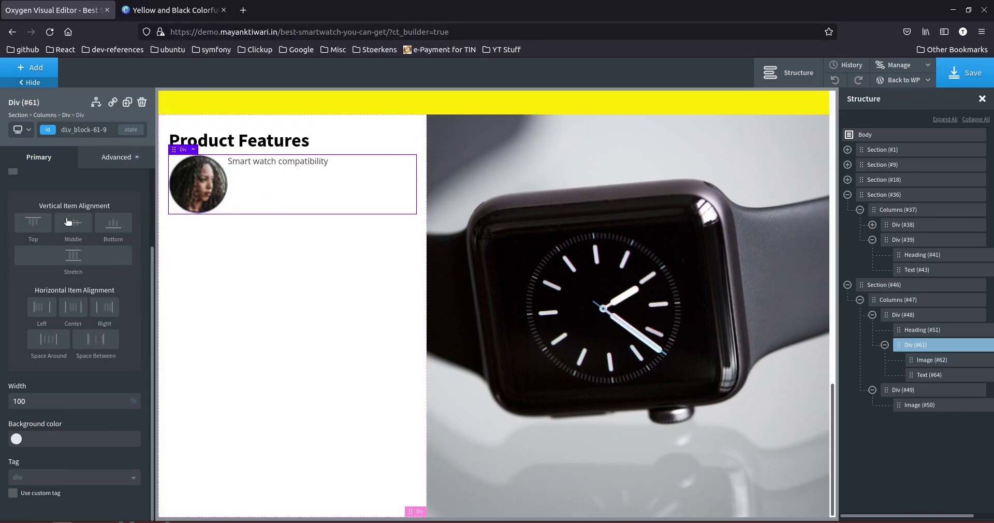
left_click(78, 230)
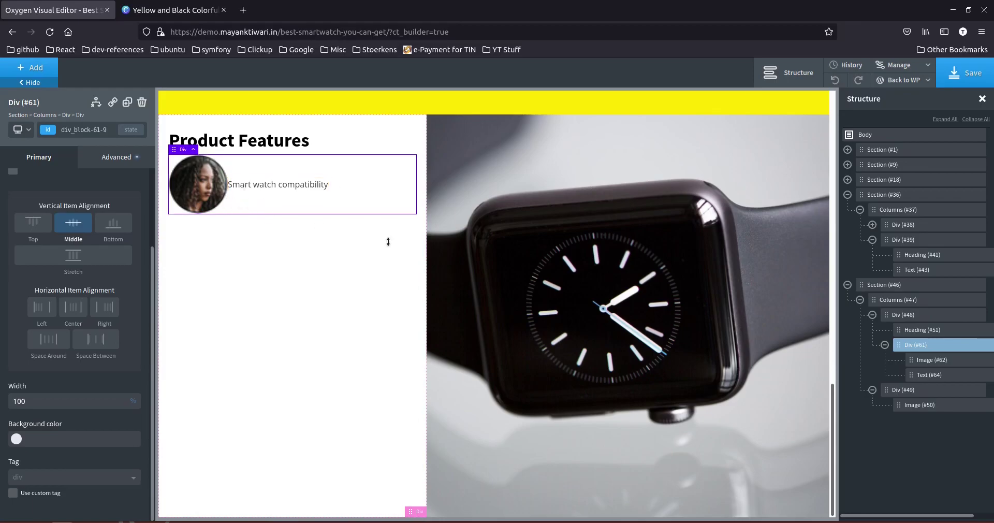
Add a left margin to the "Smart watch compatibility" text to space it from the image, and select its row div.
left_click(916, 375)
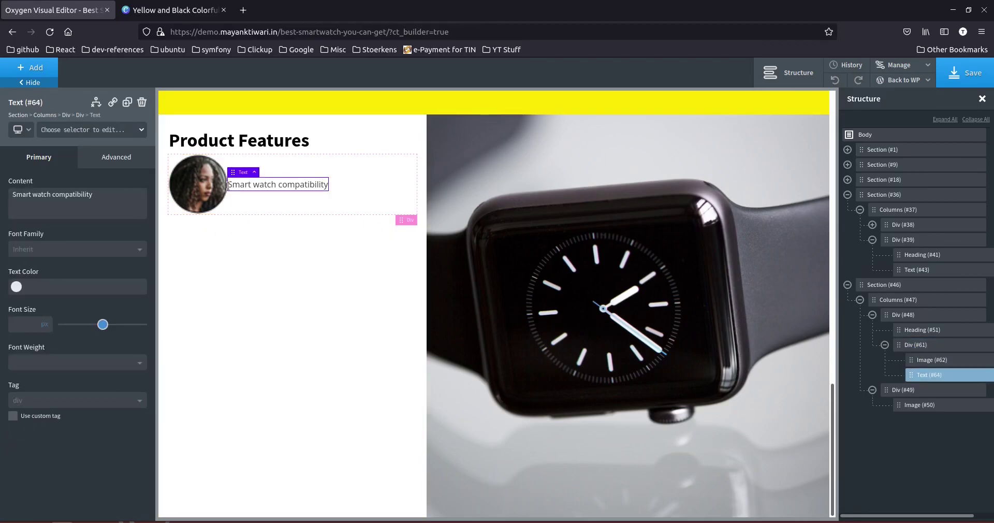
left_click(107, 164)
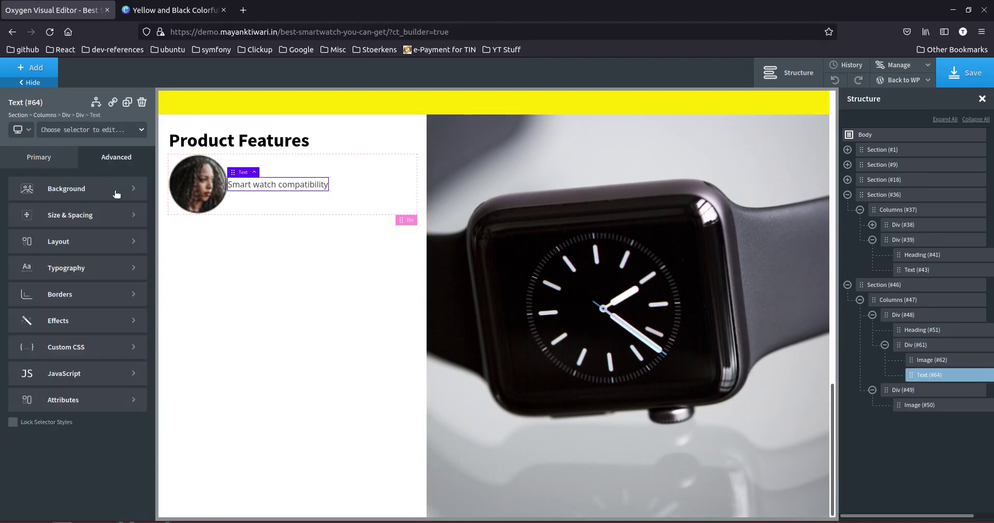
left_click(80, 213)
left_click(91, 230)
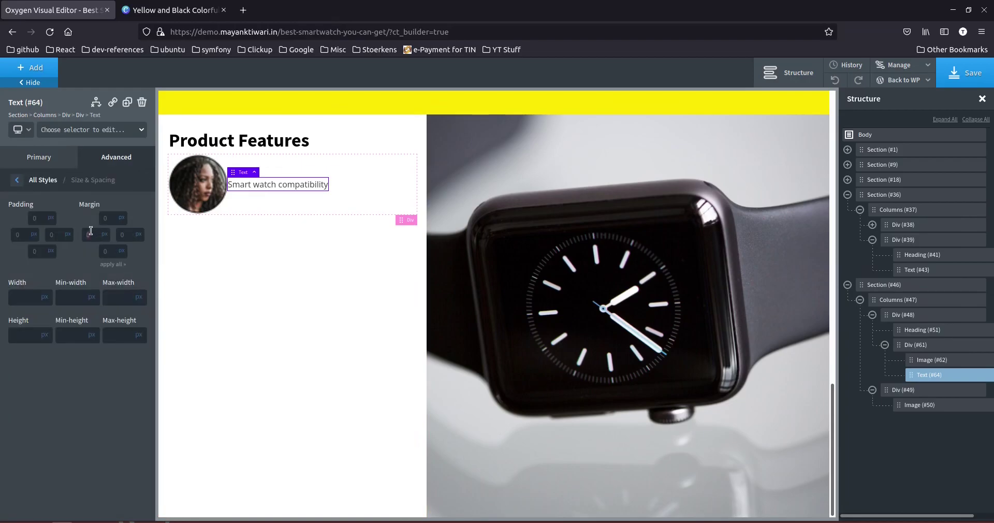
left_click(298, 259)
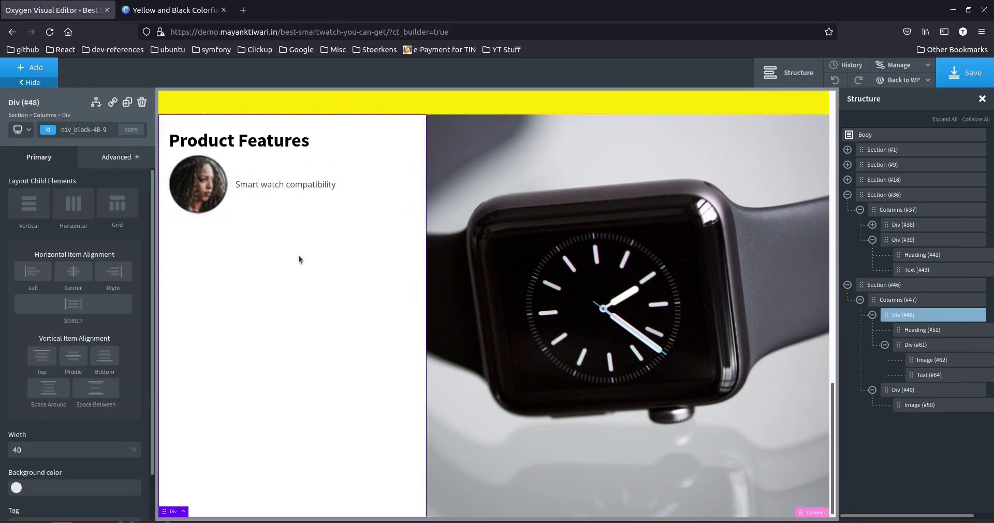
left_click(317, 213)
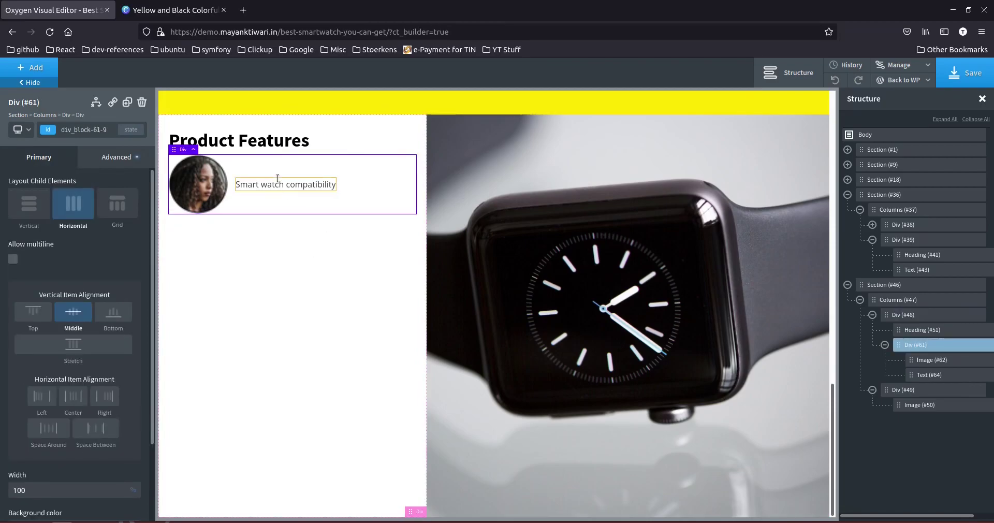
Set the feature row div's top and bottom padding to 10 px.
left_click(114, 157)
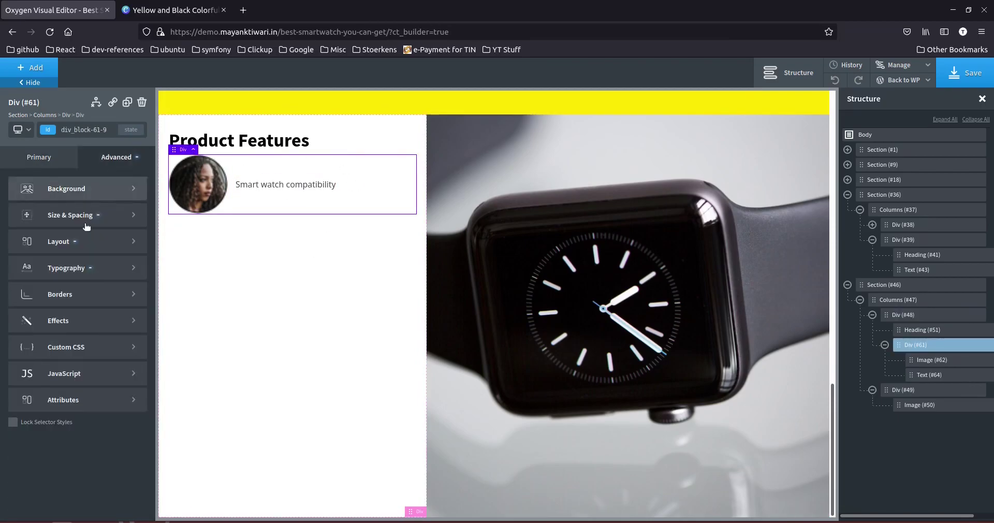
left_click(73, 211)
left_click(36, 217)
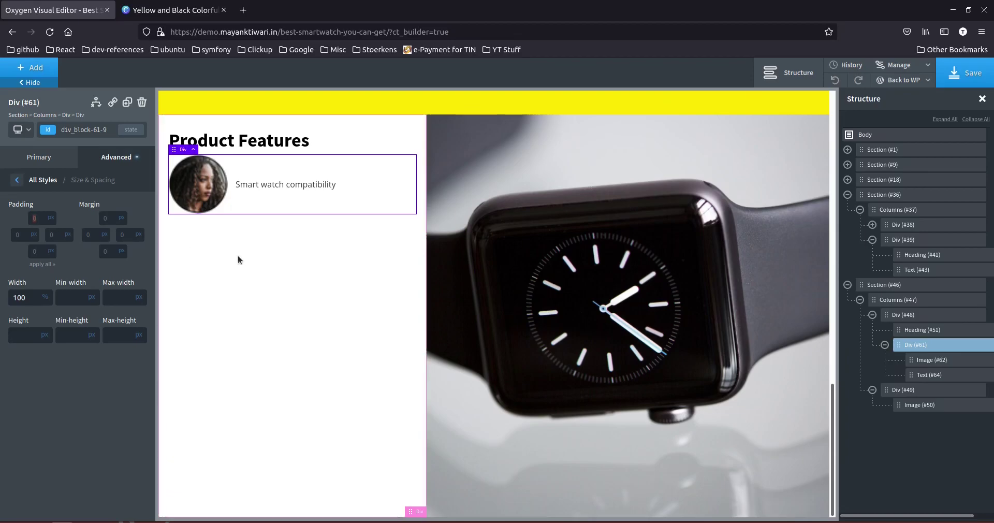
type("10")
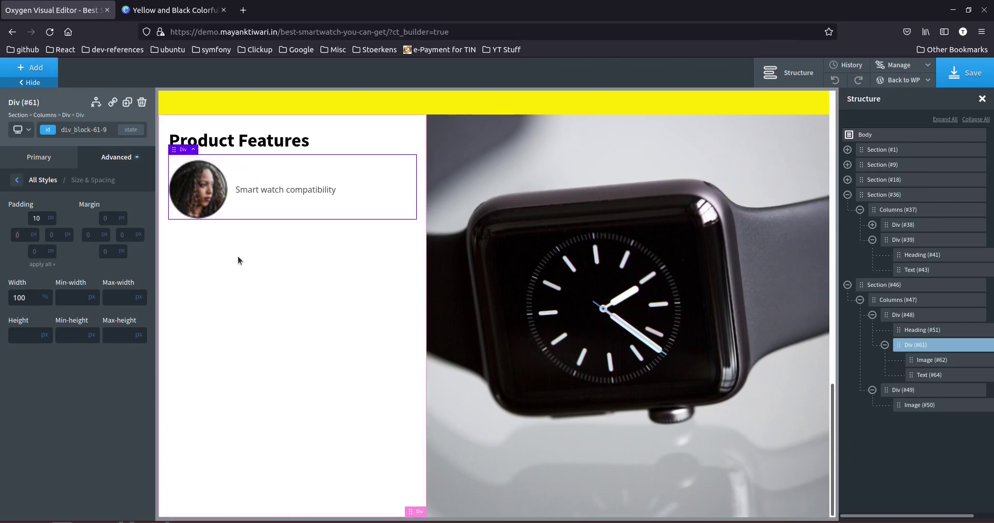
key("Tab")
key("Tab")
type("10")
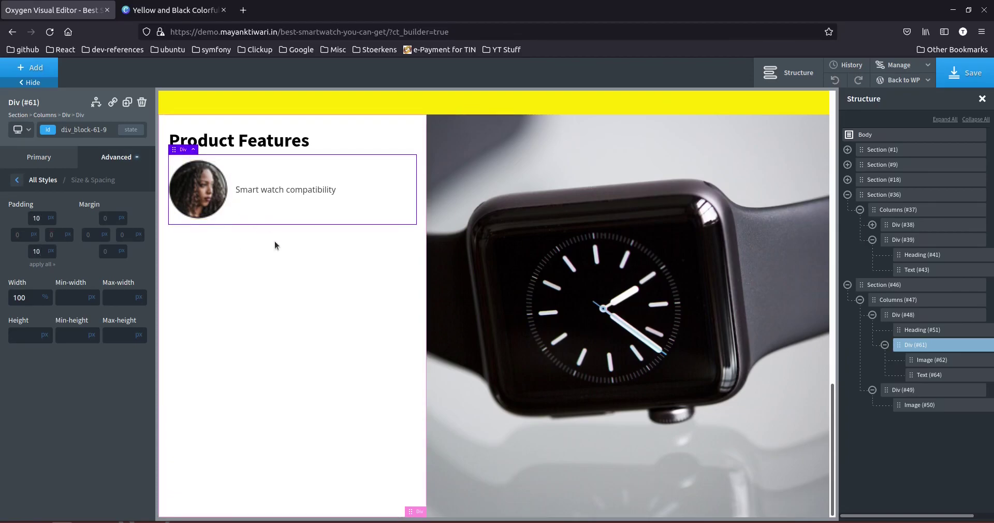
Duplicate the "Smart watch compatibility" row div twice to make three feature rows under the heading.
left_click(299, 248)
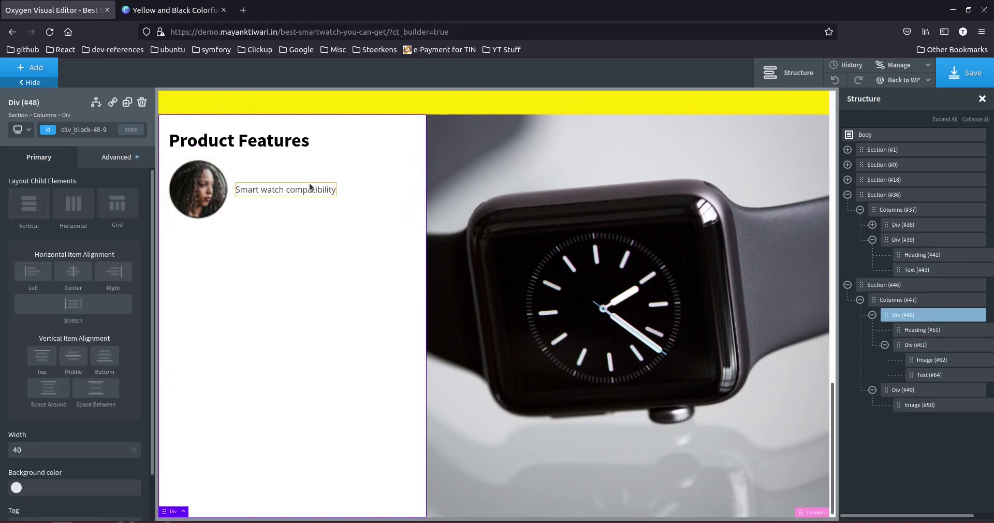
left_click(286, 189)
left_click(902, 316)
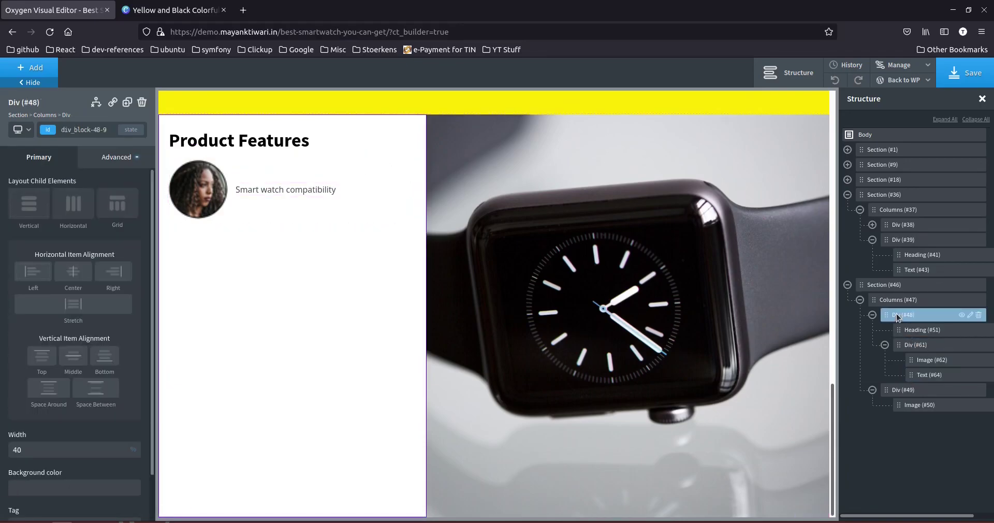
left_click(900, 344)
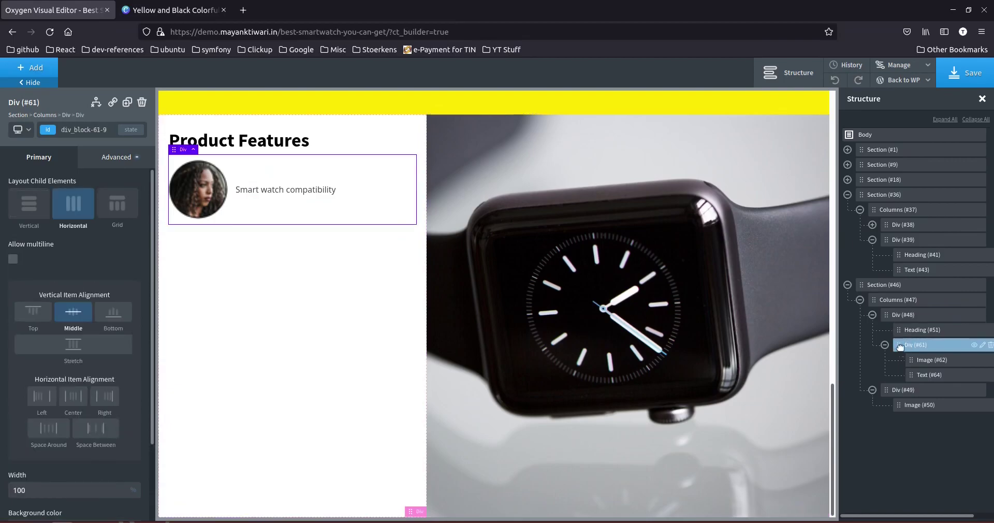
left_click(127, 102)
left_click(127, 102)
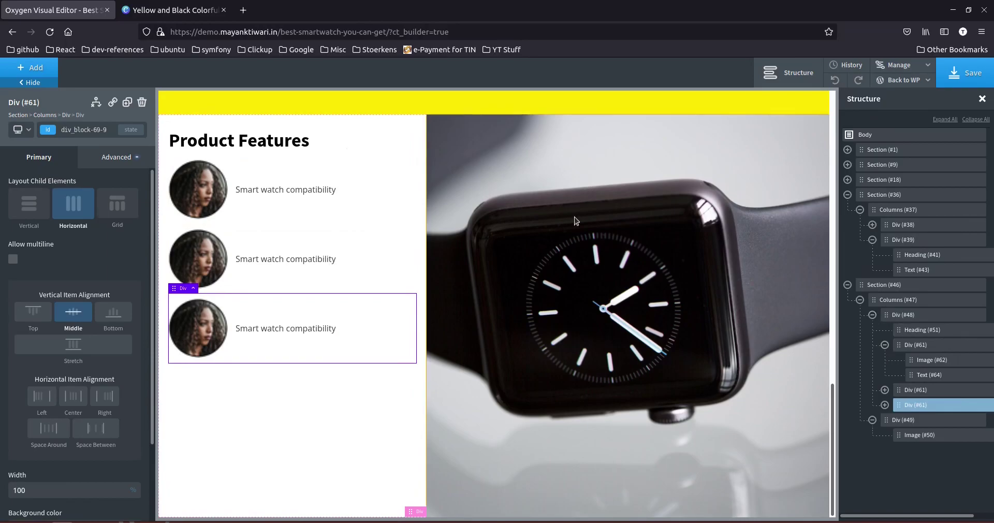
Align the contents of the Product Features column div vertically to the middle, after checking the Canva design.
left_click(171, 10)
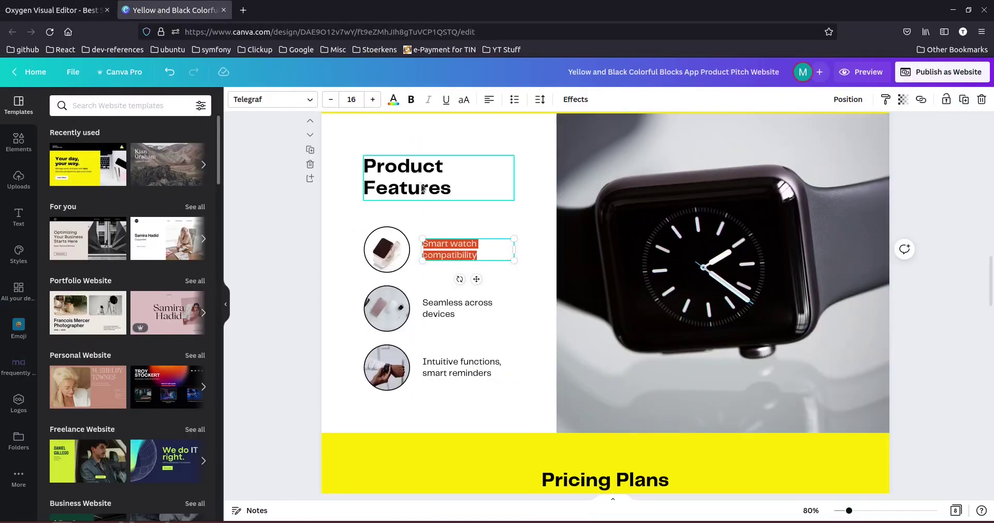
left_click(78, 10)
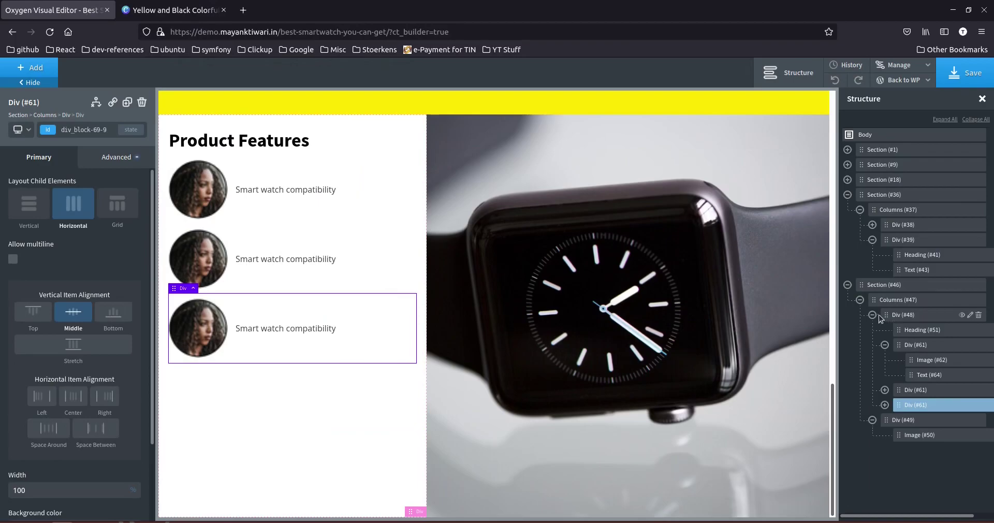
left_click(896, 316)
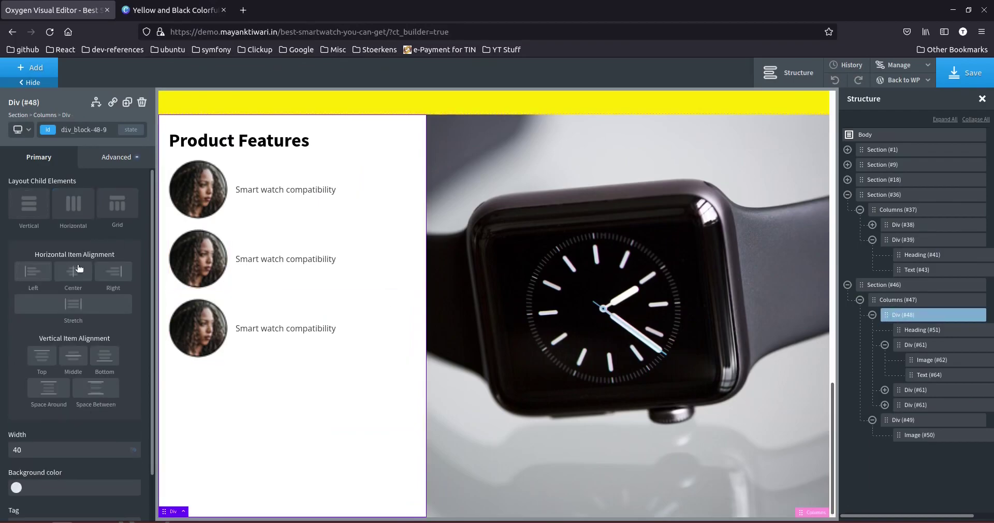
left_click(72, 361)
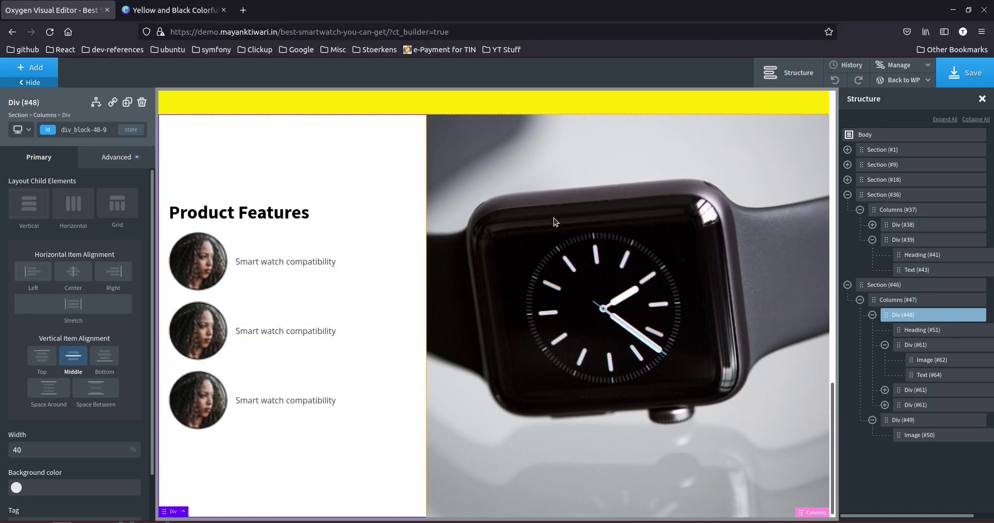
Center the Product Features heading and its feature rows horizontally in the column, and save the page.
scroll(554, 352, "up", 10)
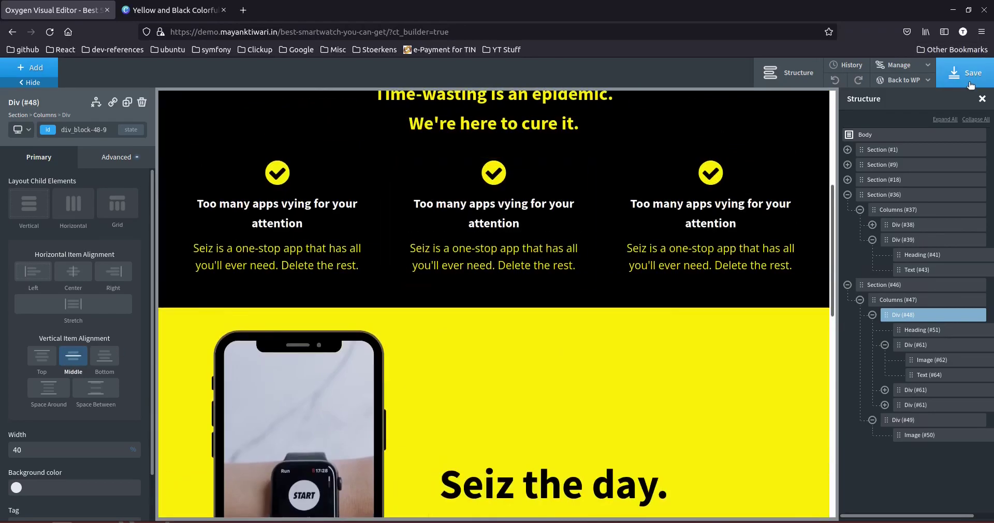
scroll(561, 355, "down", 7)
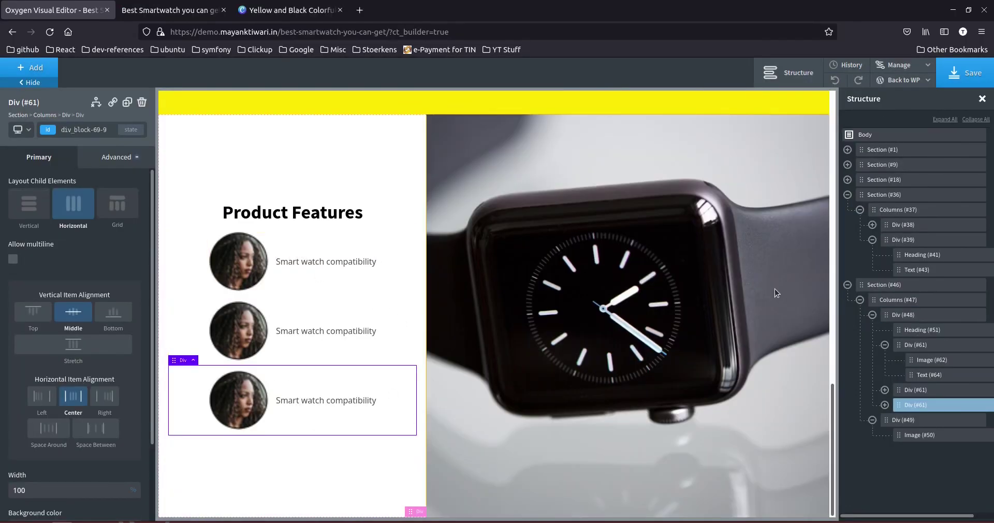
left_click(966, 72)
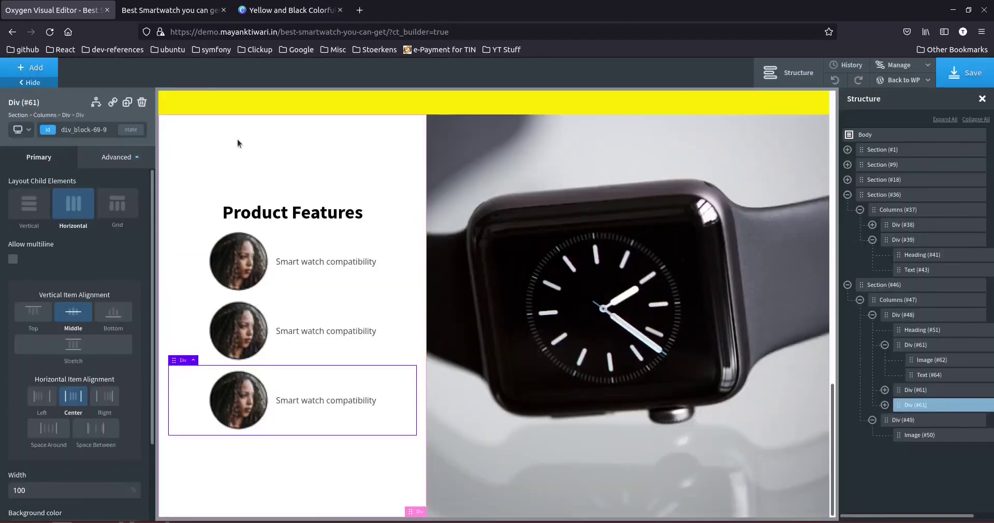
Review the Pricing Plans section in the Canva design and add a new section at the end of the page body in Oxygen.
left_click(178, 18)
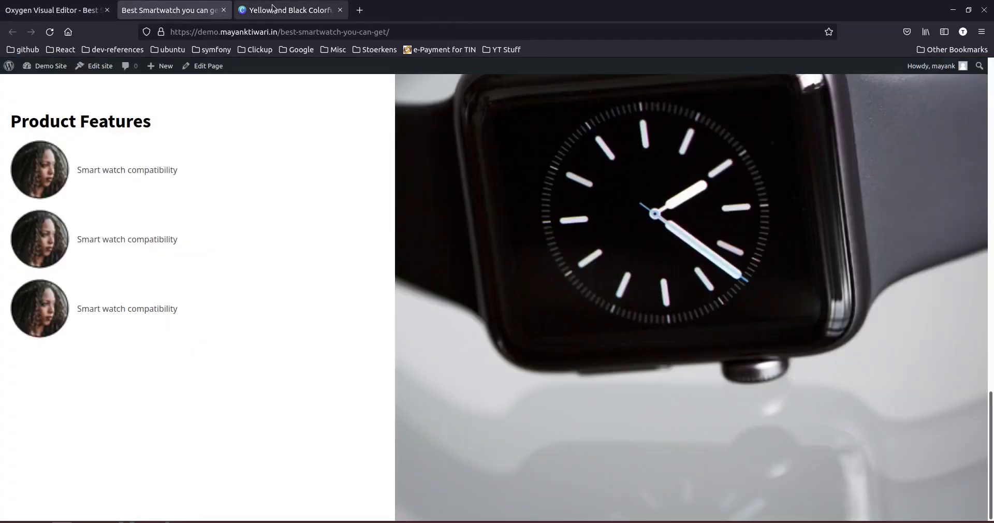
left_click(272, 8)
scroll(458, 354, "down", 6)
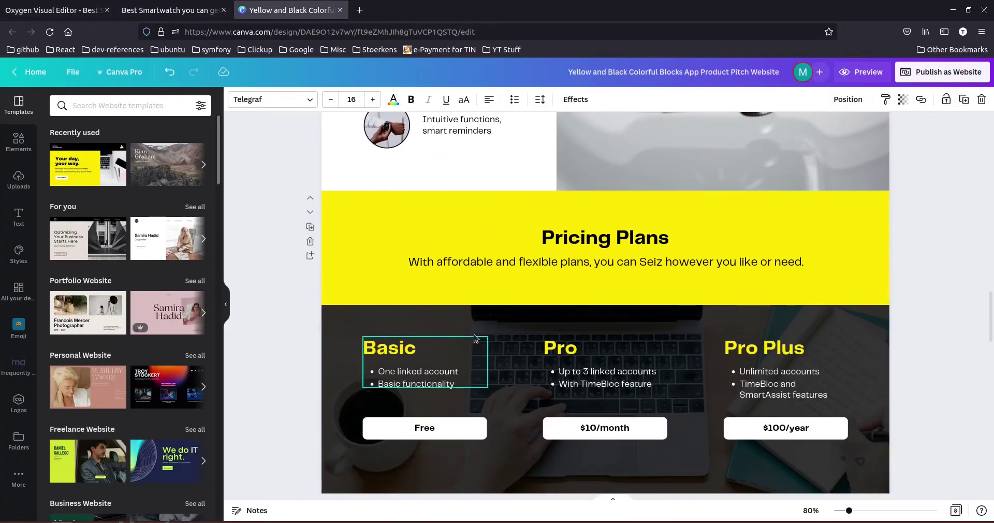
scroll(451, 249, "up", 1)
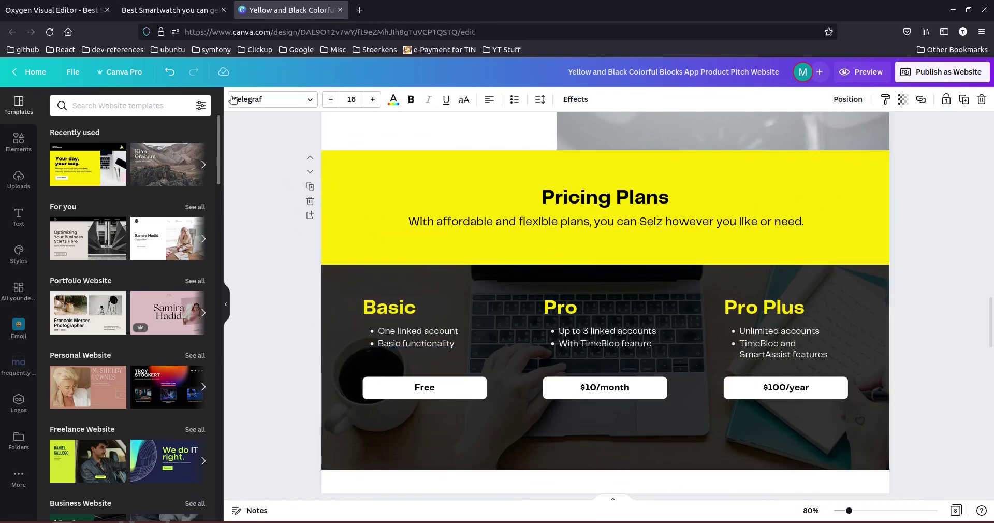
left_click(84, 15)
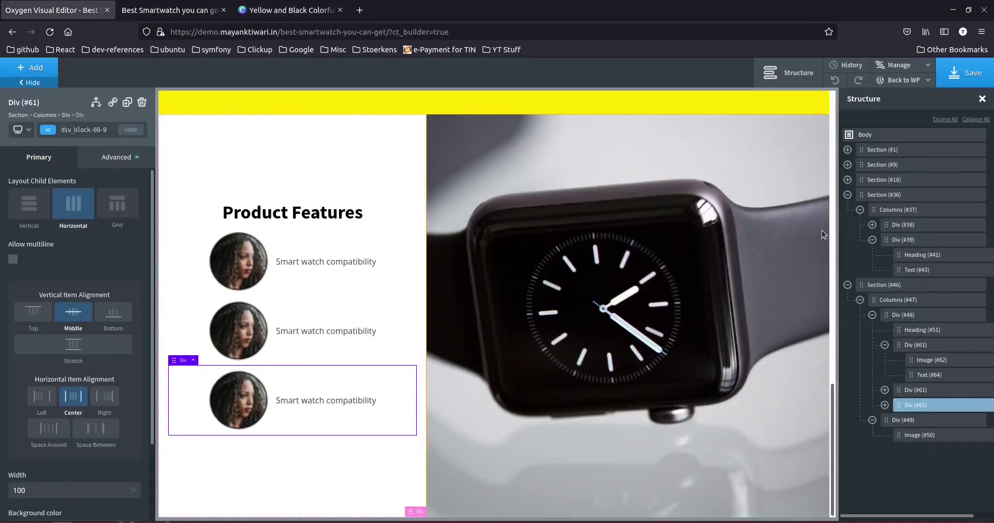
left_click(848, 195)
left_click(848, 210)
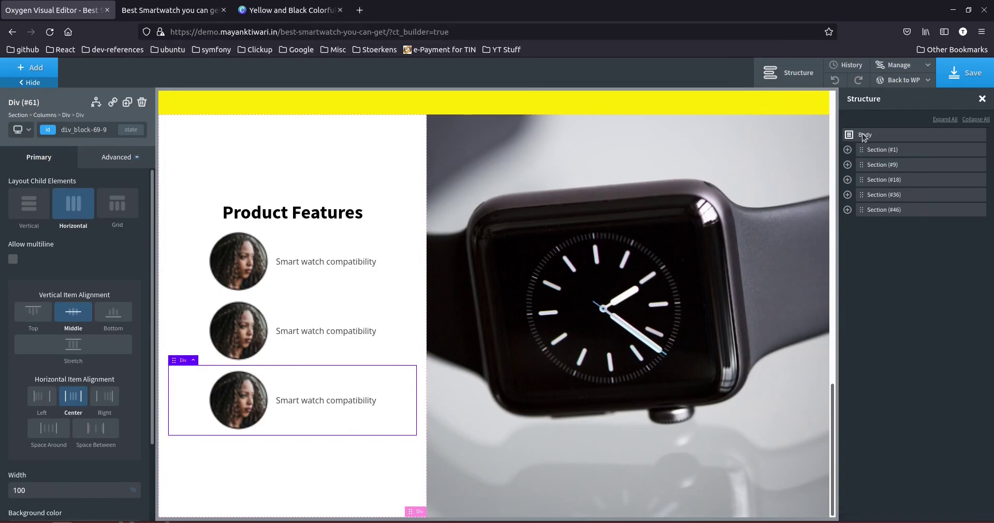
left_click(864, 136)
left_click(32, 68)
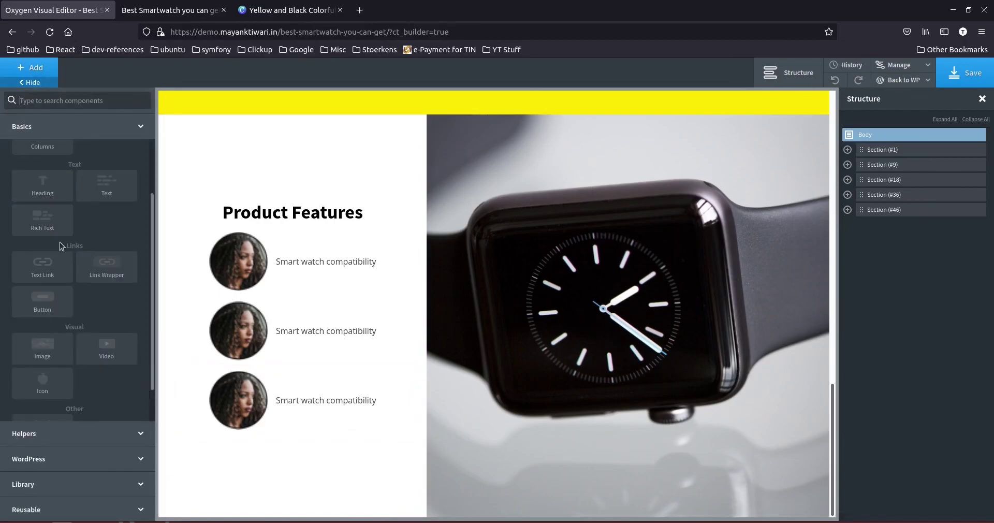
scroll(61, 244, "up", 2)
left_click(42, 169)
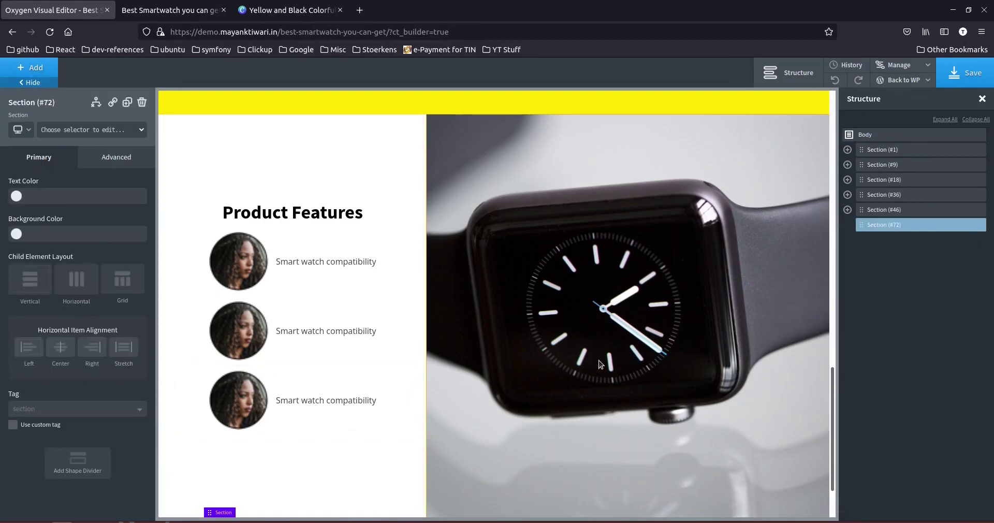
scroll(213, 477, "down", 2)
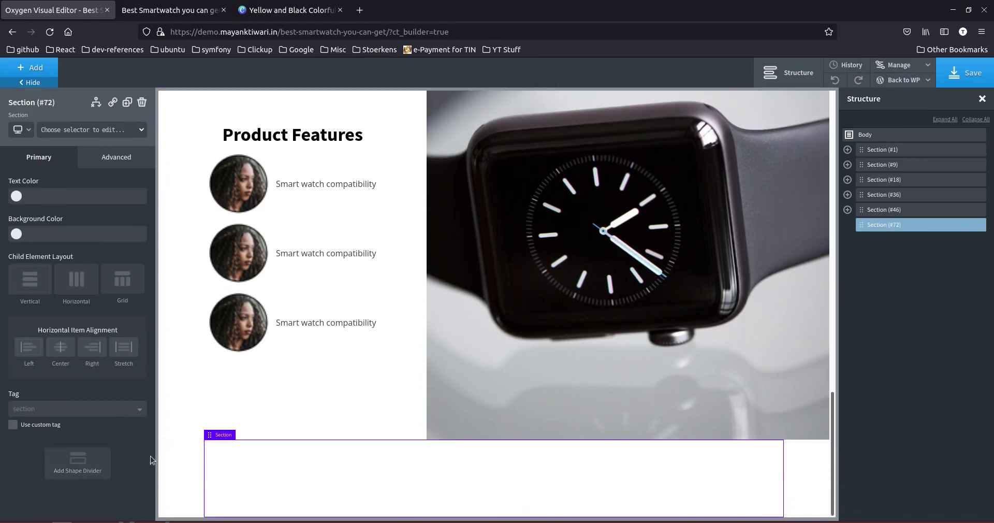
Set the new section's container to full-width and its top and bottom padding to 25 px.
left_click(117, 157)
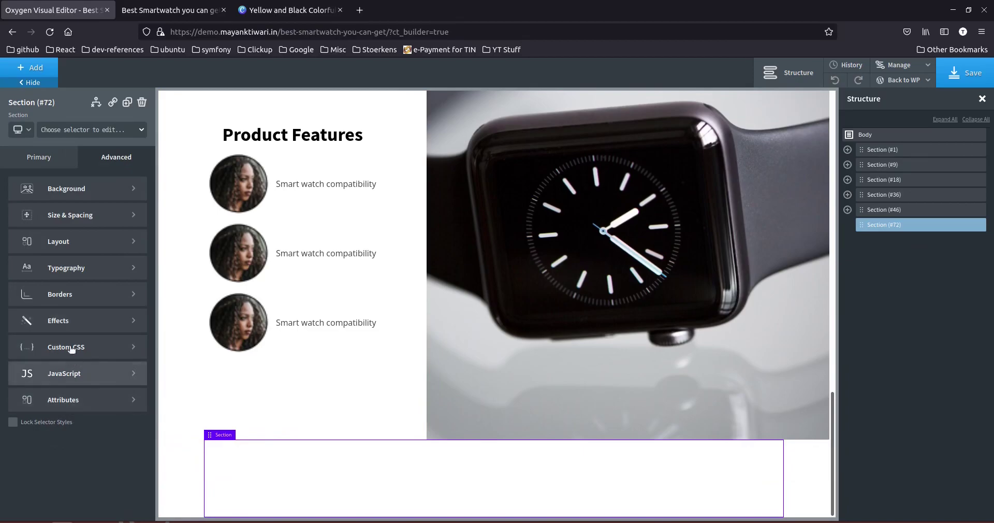
left_click(84, 223)
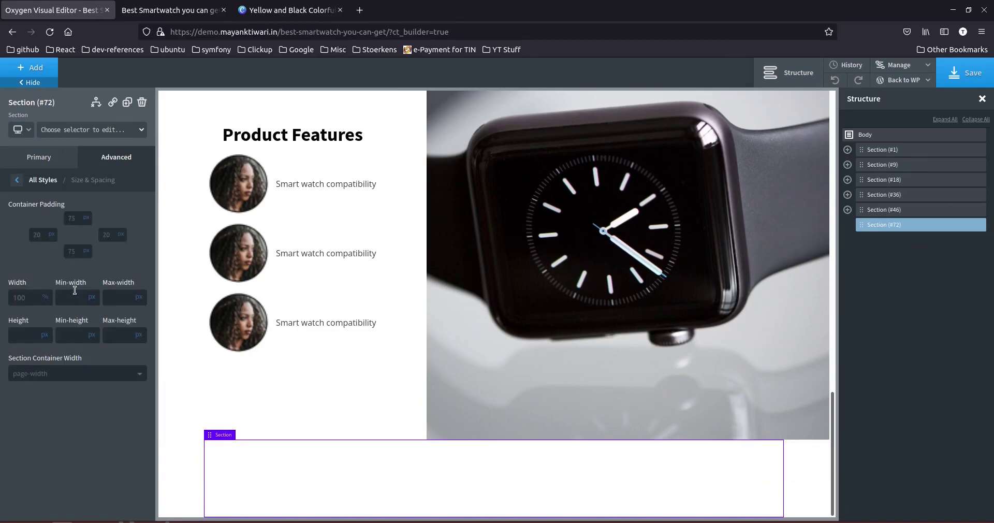
left_click(60, 375)
left_click(31, 400)
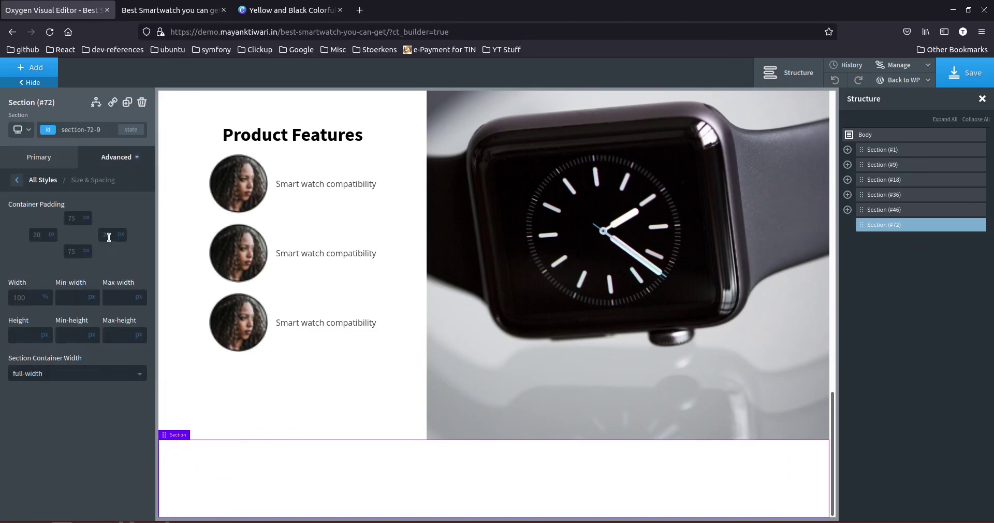
left_click(75, 217)
type("25")
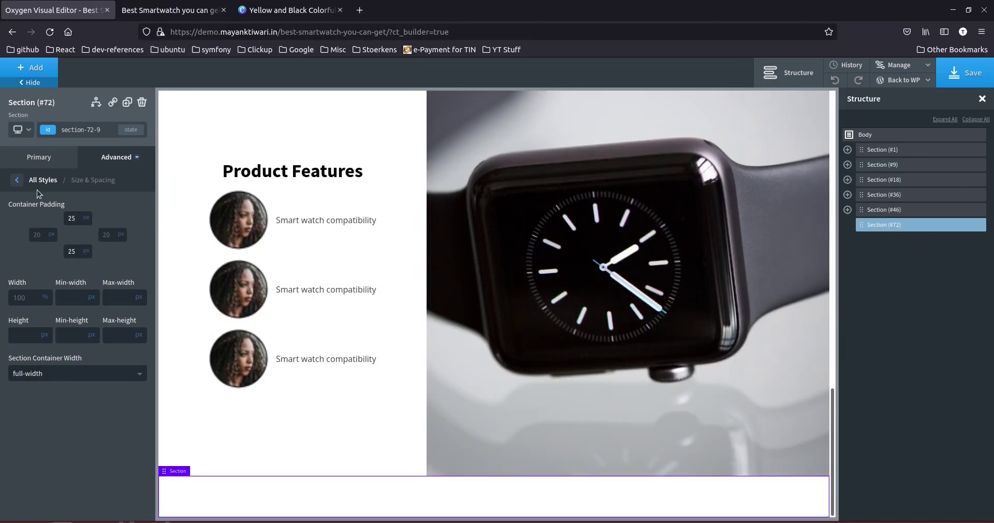
Set the new section's background color to the saved landingpage yellow.
left_click(27, 157)
left_click(17, 234)
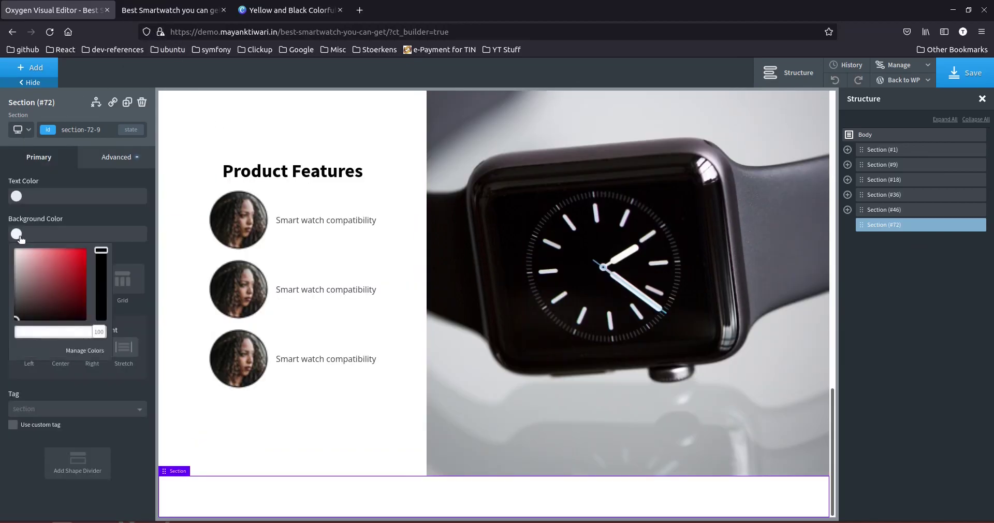
left_click(34, 364)
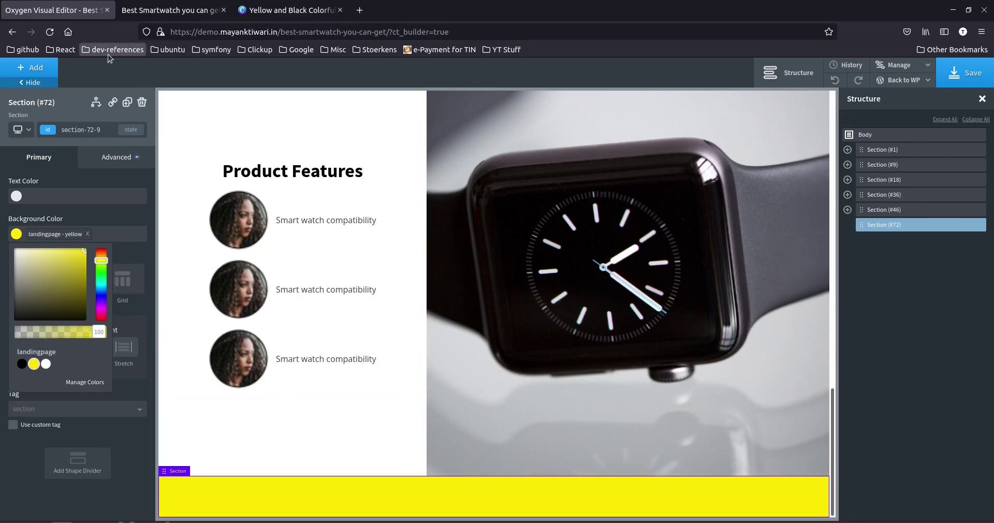
left_click(32, 66)
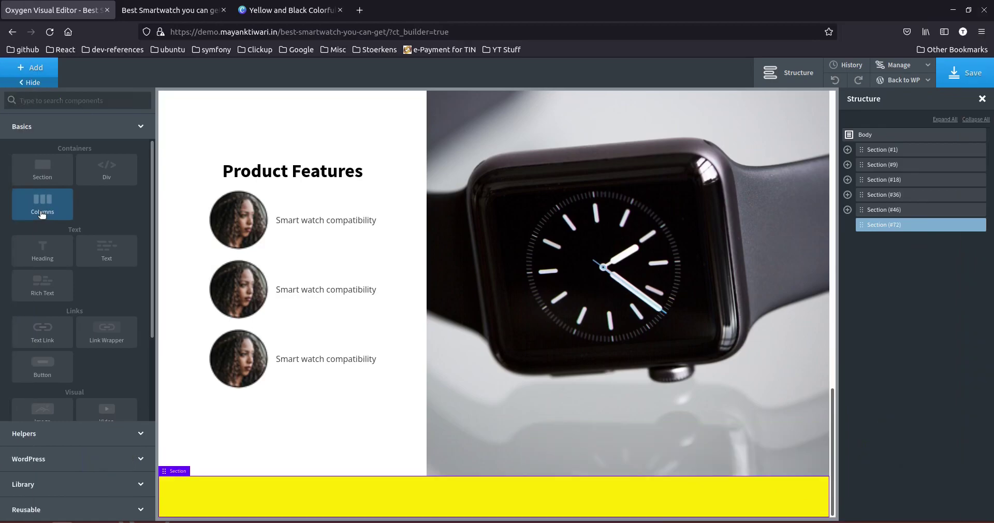
left_click(42, 215)
left_click(25, 82)
left_click(26, 82)
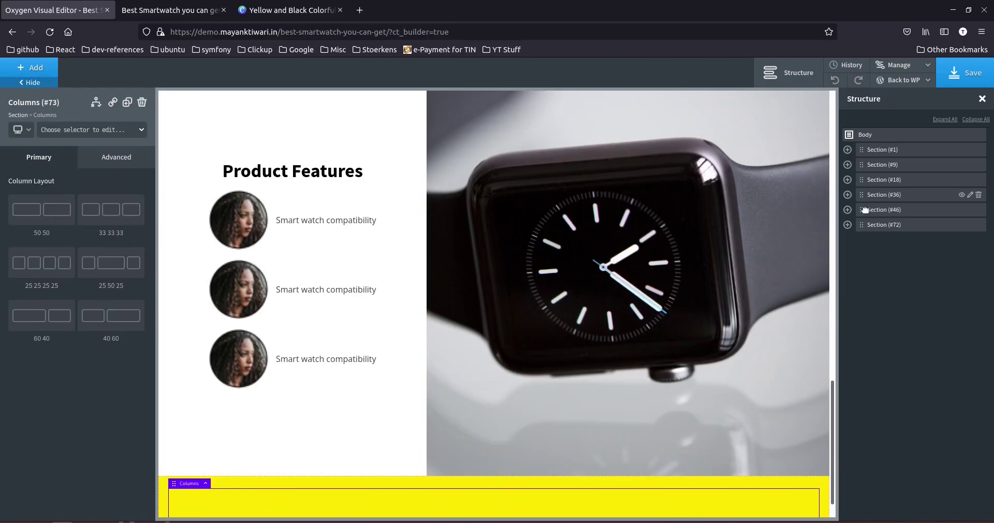
left_click(874, 227)
left_click(848, 225)
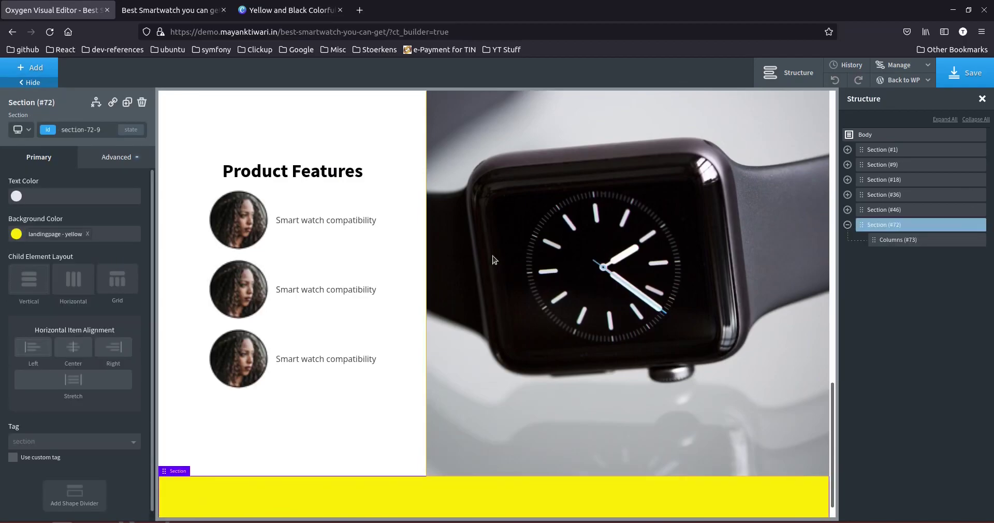
Add a heading to the yellow section and set its text color to the saved landingpage black.
left_click(36, 66)
left_click(42, 250)
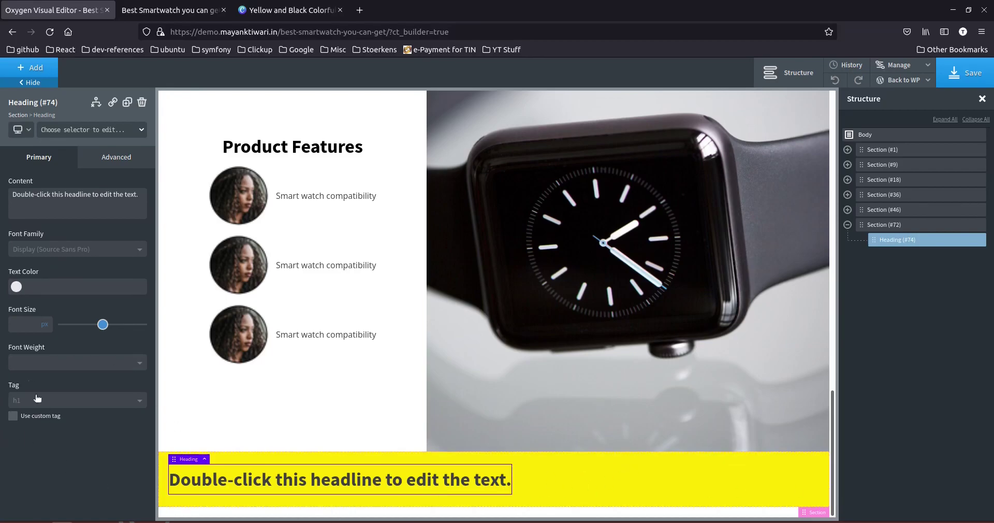
left_click(15, 287)
left_click(22, 417)
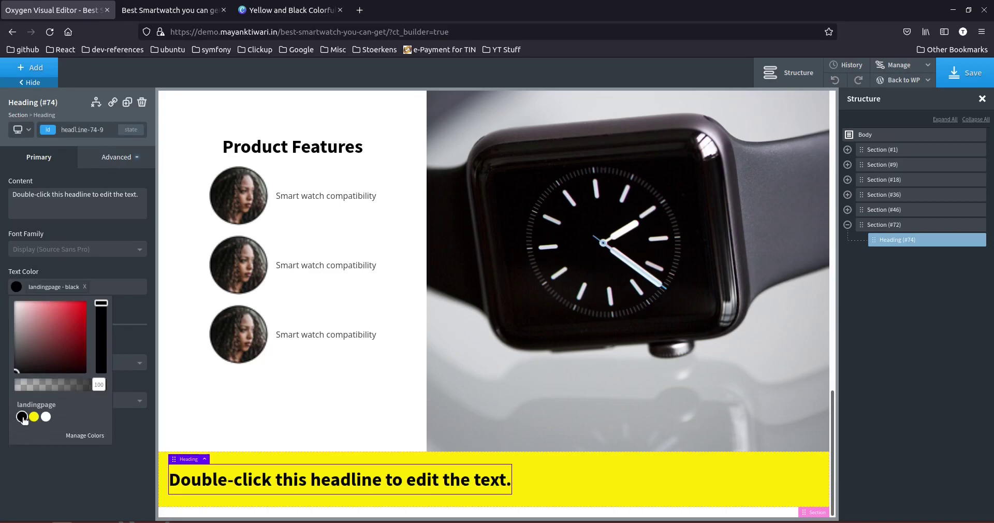
Center-align the heading's text in the yellow section and set its width to 100%.
left_click(101, 163)
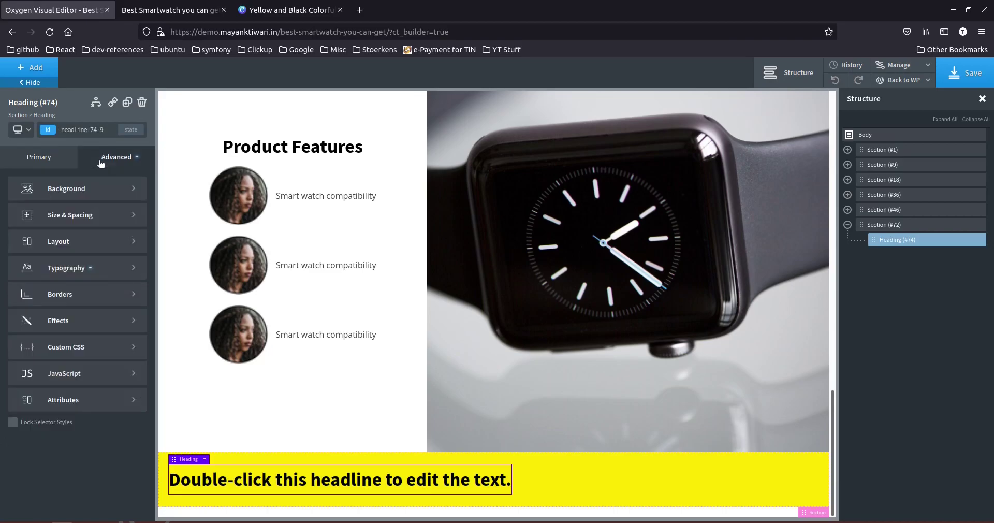
left_click(58, 269)
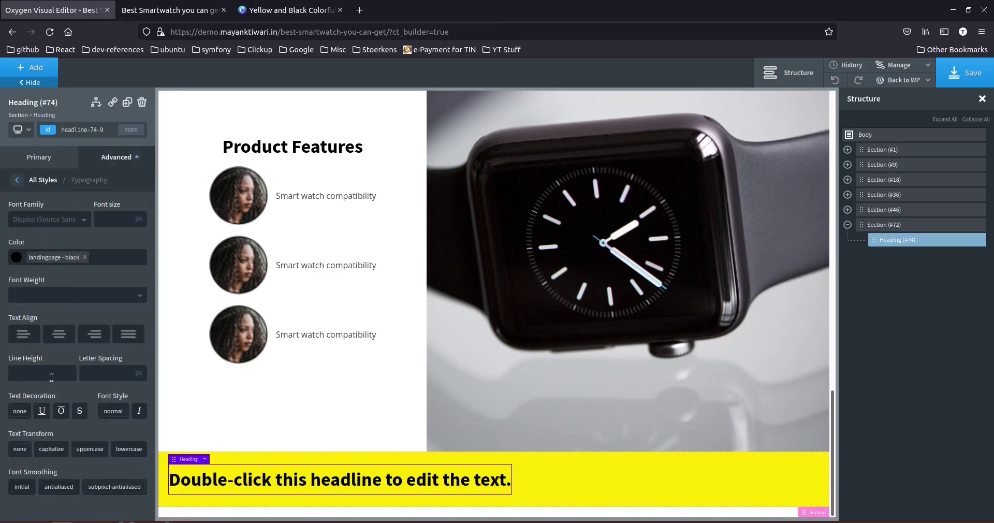
left_click(66, 340)
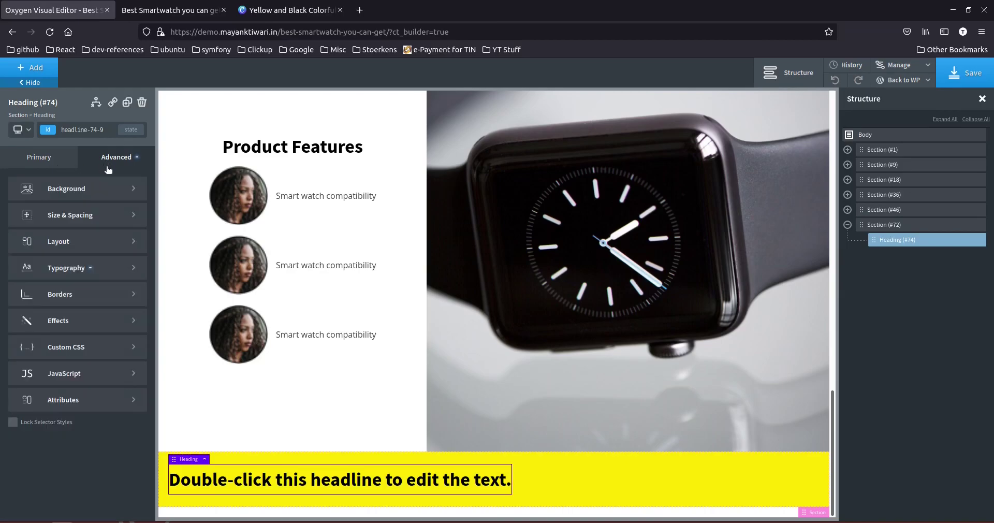
left_click(65, 227)
left_click(28, 297)
type("100")
left_click(46, 296)
left_click(48, 291)
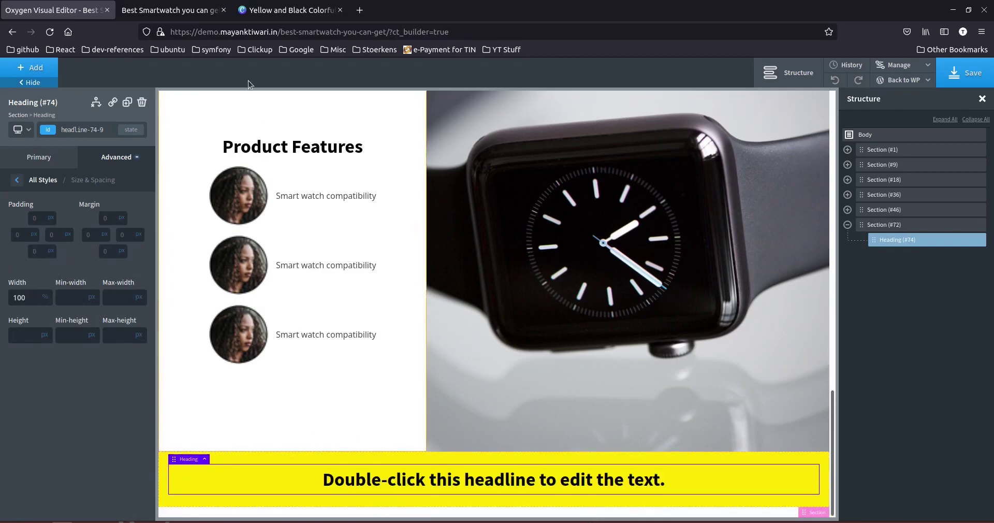
Check the font sizes of the Pricing Plans title and its subtitle in the Canva design, returning to the Oxygen editor.
left_click(262, 16)
left_click(546, 198)
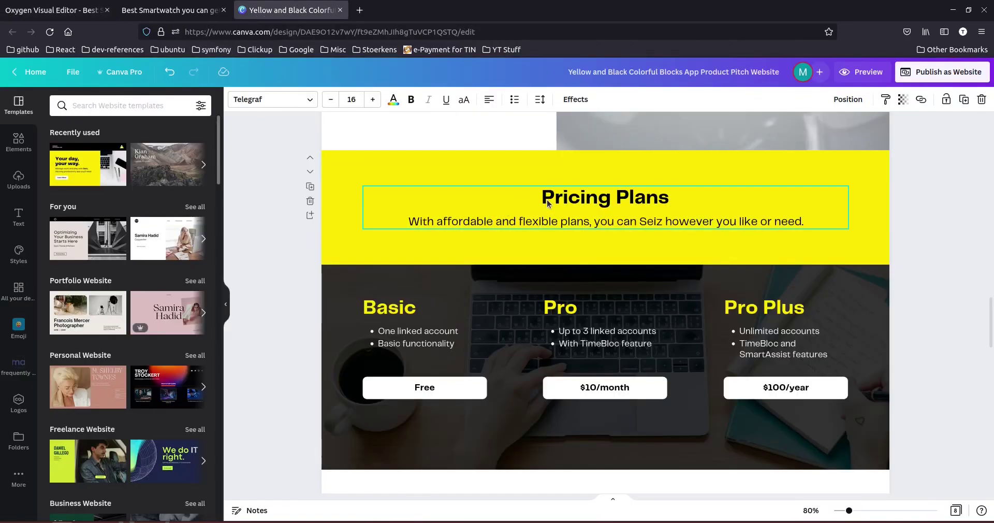
double_click(547, 199)
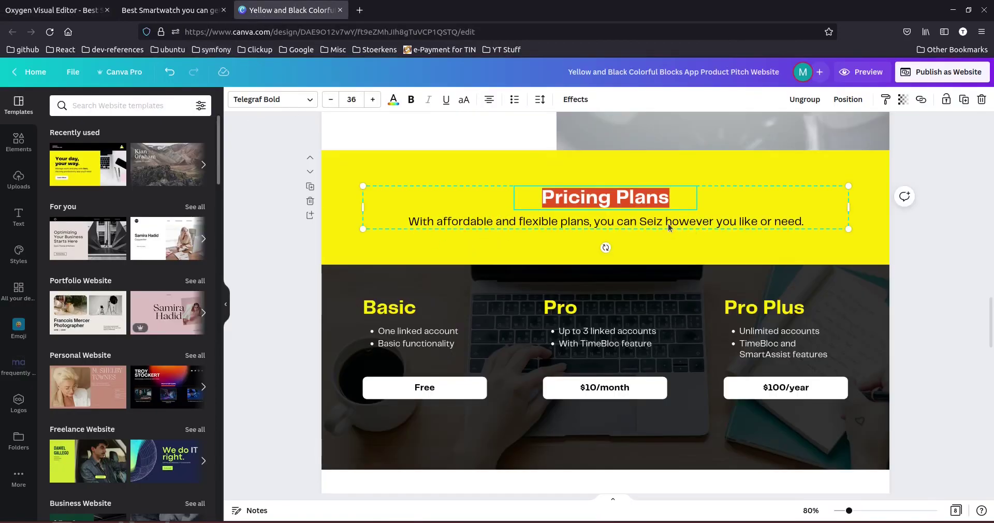
left_click(474, 225)
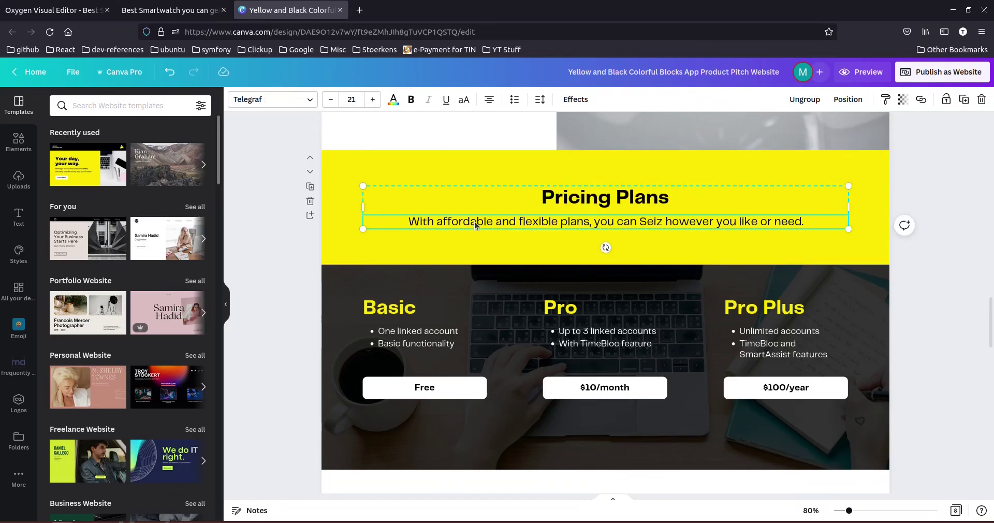
left_click(176, 14)
left_click(78, 15)
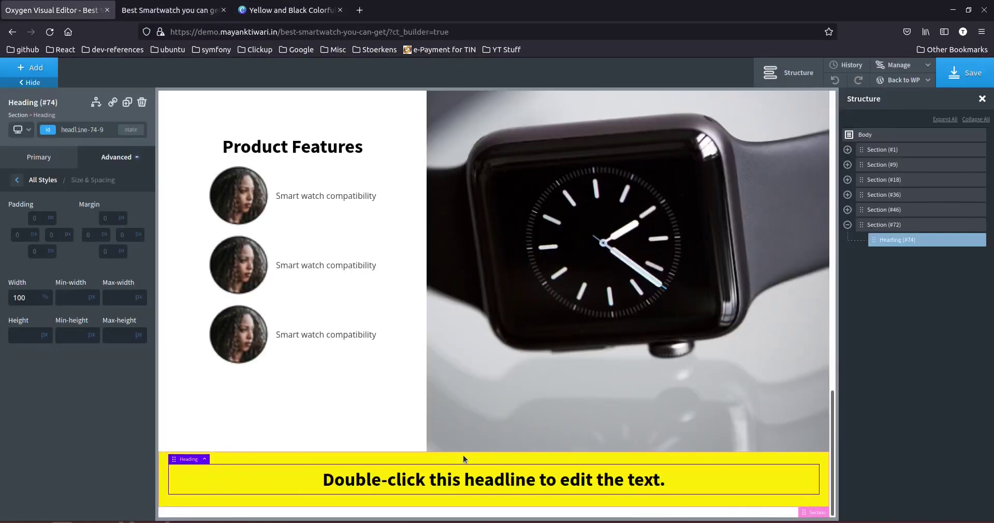
Change the yellow section's heading to "Pricing Plans" and set its font size to 36 px.
double_click(436, 475)
triple_click(435, 478)
type("Pricing Plans")
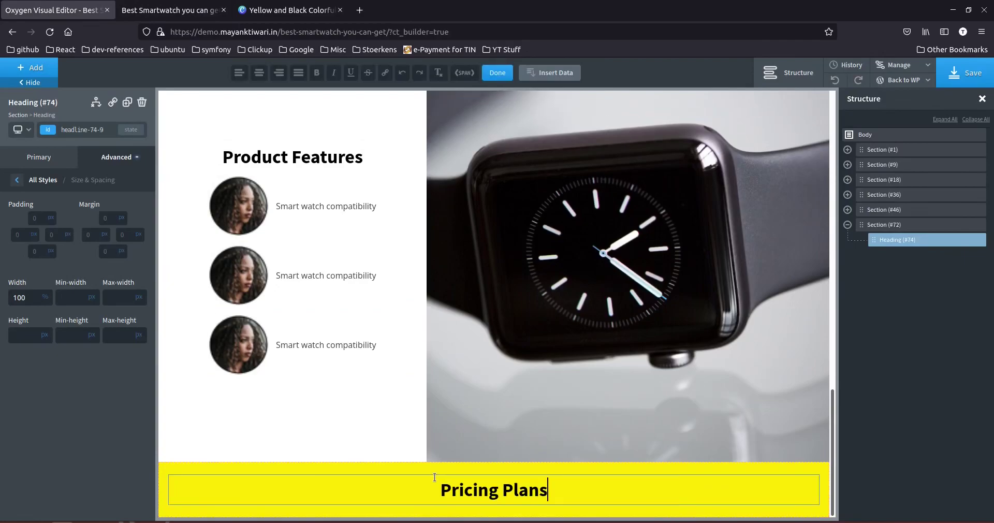
left_click(35, 151)
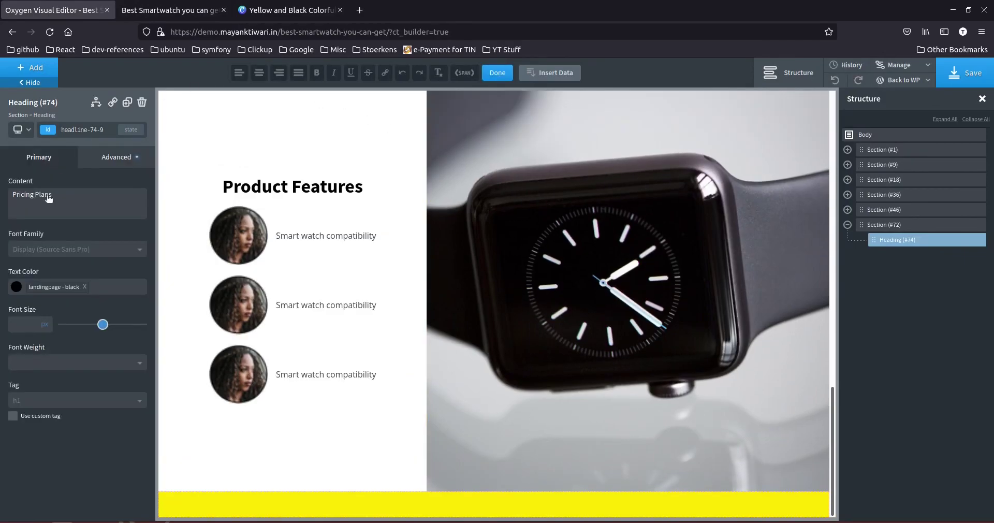
type("36")
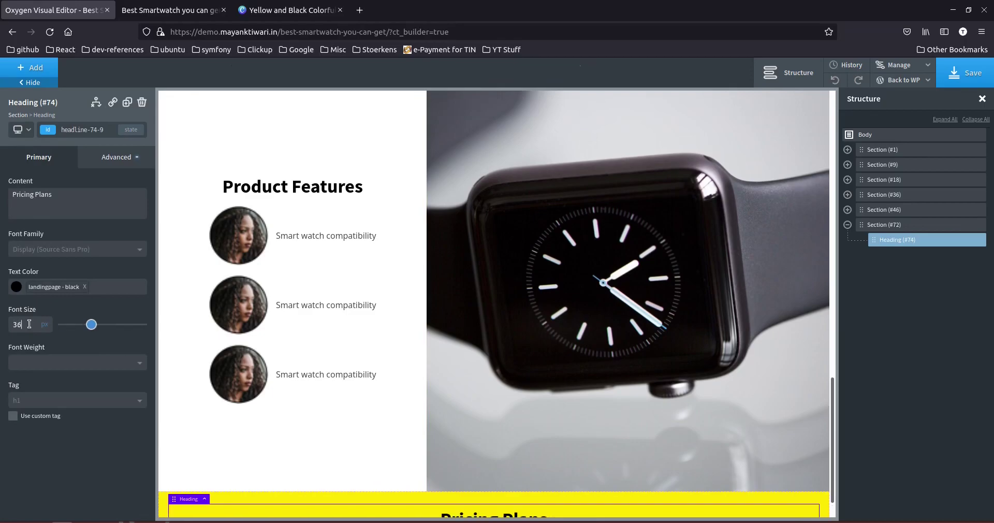
scroll(418, 374, "down", 1)
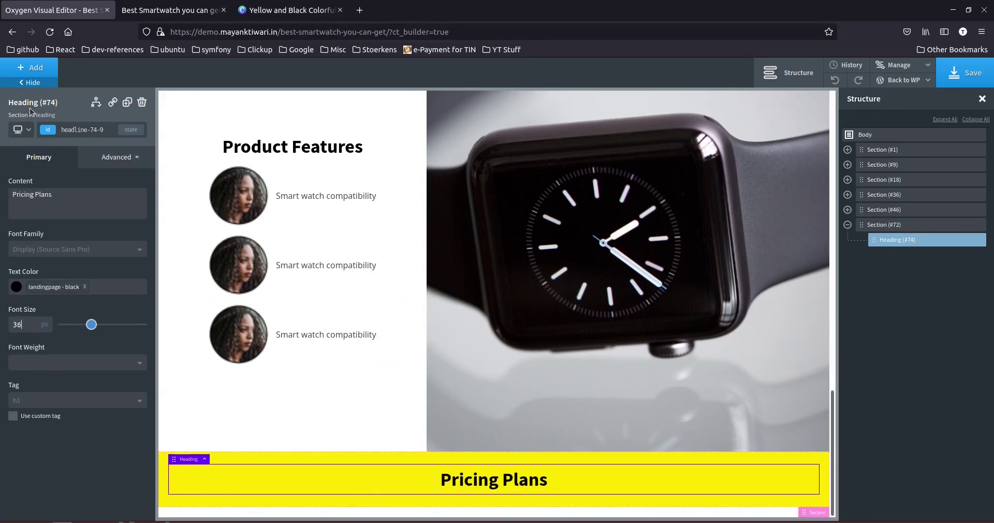
Add a text element below the Pricing Plans heading with the saved landingpage black color and a 21 px font size.
left_click(34, 68)
left_click(109, 251)
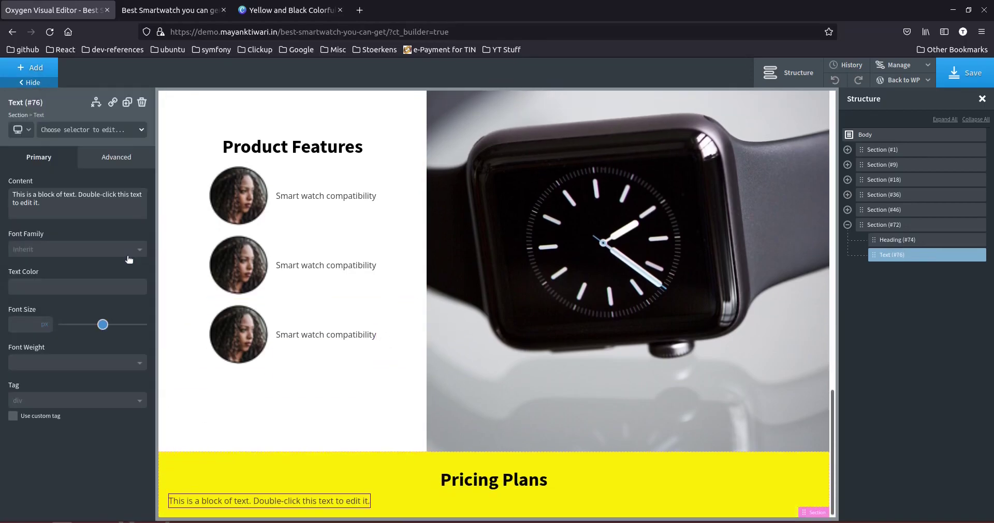
scroll(445, 343, "down", 1)
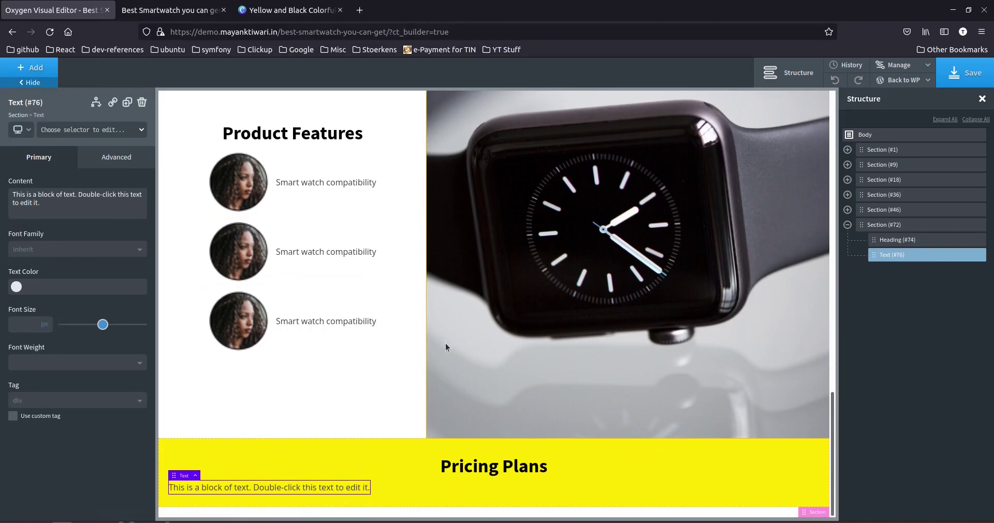
left_click(20, 286)
left_click(22, 417)
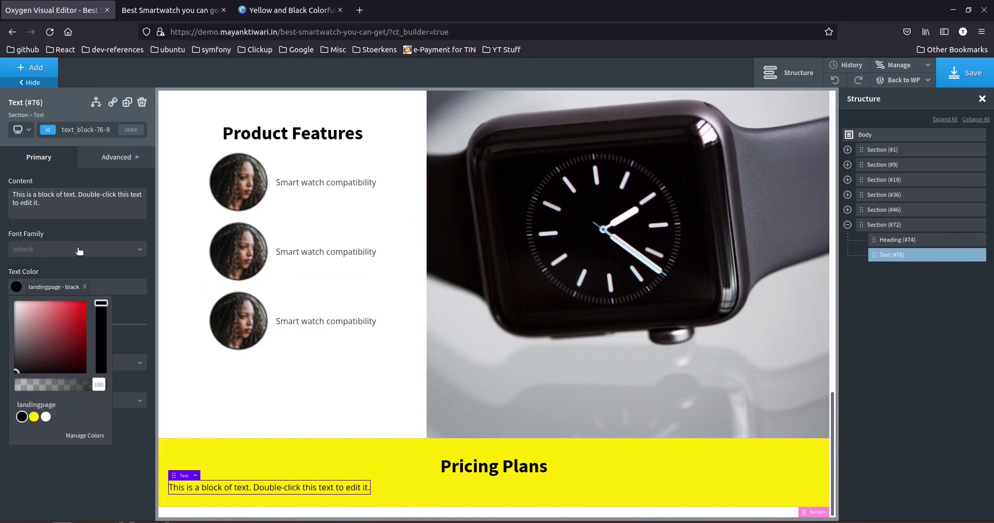
left_click(74, 273)
type("21")
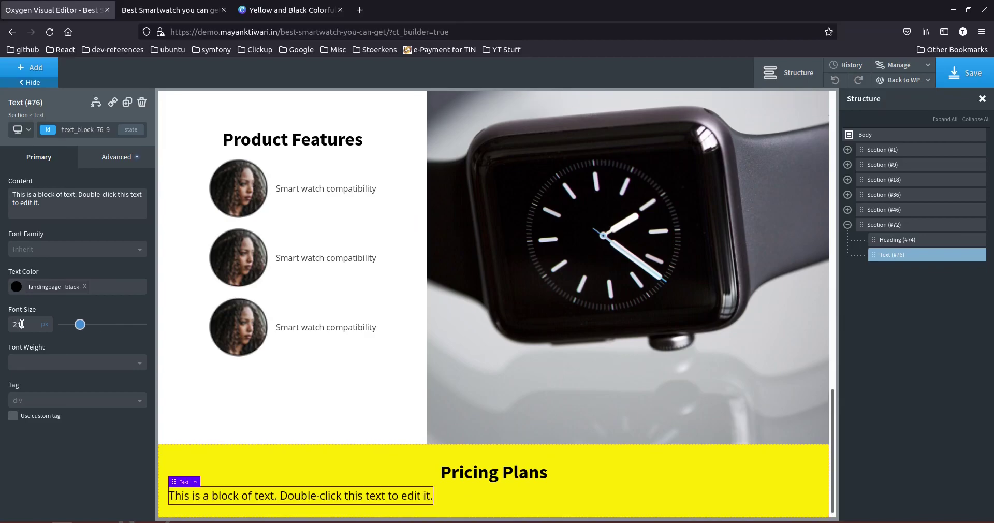
Set the text element's width to 100% and center-align its text.
left_click(110, 158)
left_click(68, 219)
left_click(26, 297)
type("100")
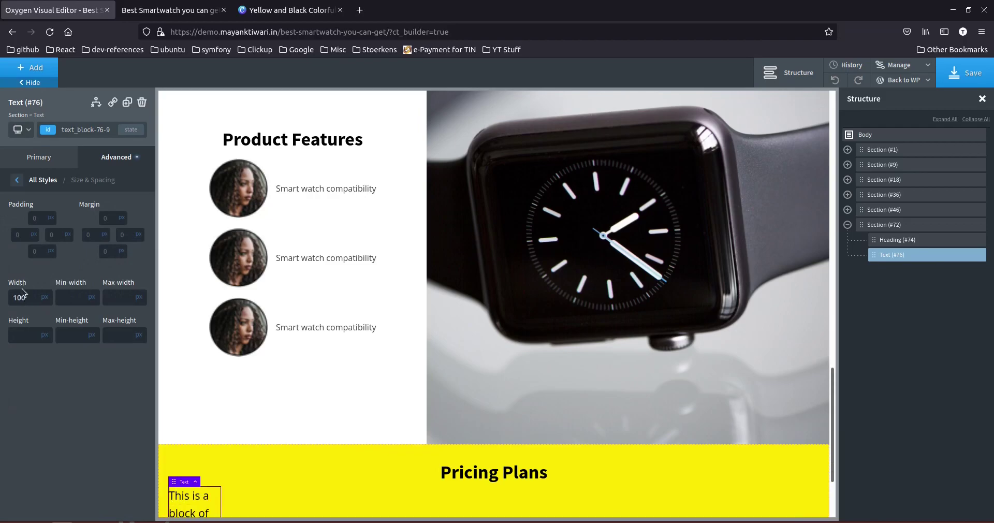
left_click(44, 297)
left_click(45, 315)
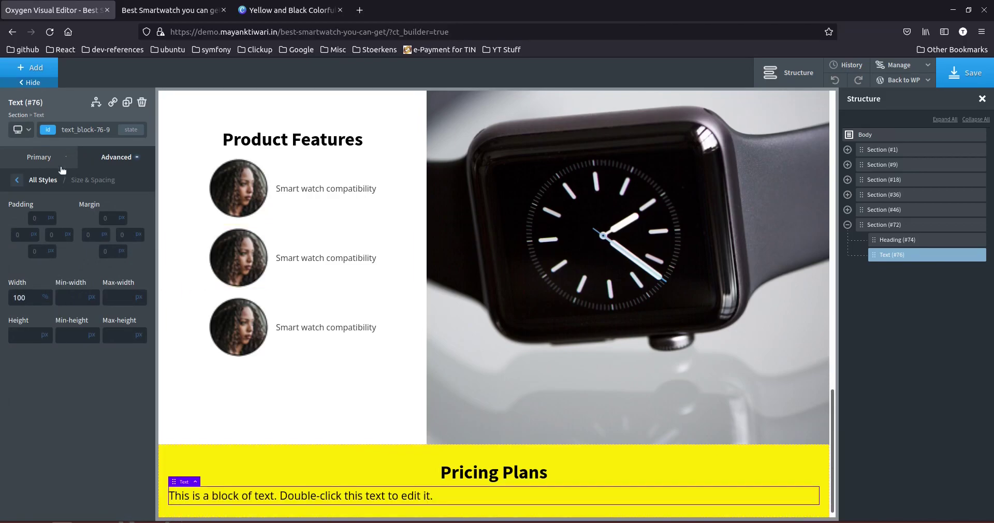
left_click(116, 159)
left_click(65, 269)
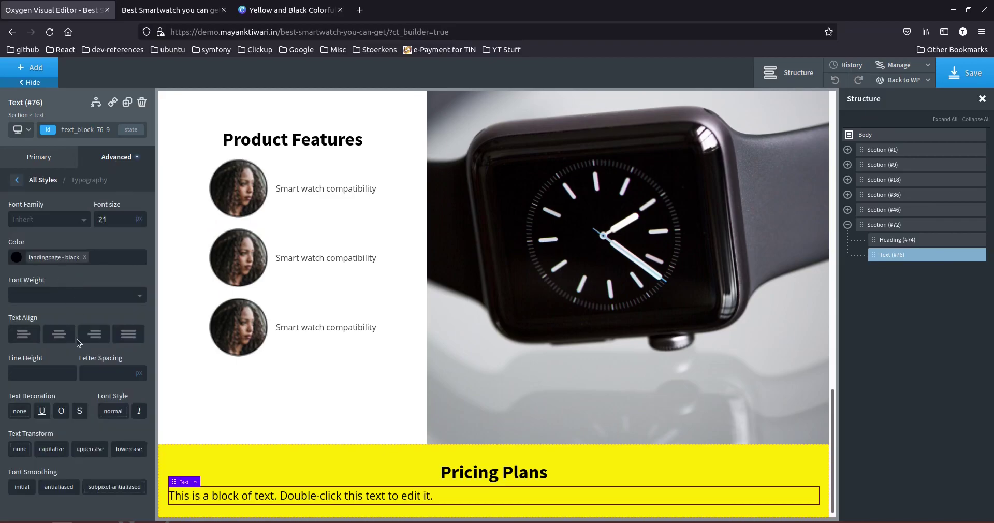
left_click(59, 336)
scroll(502, 409, "down", 2)
Copy the subtitle under Pricing Plans from the Canva design and replace the Oxygen text element's placeholder with it.
left_click(294, 9)
double_click(557, 222)
key("ctrl+c")
left_click(52, 9)
left_click(482, 486)
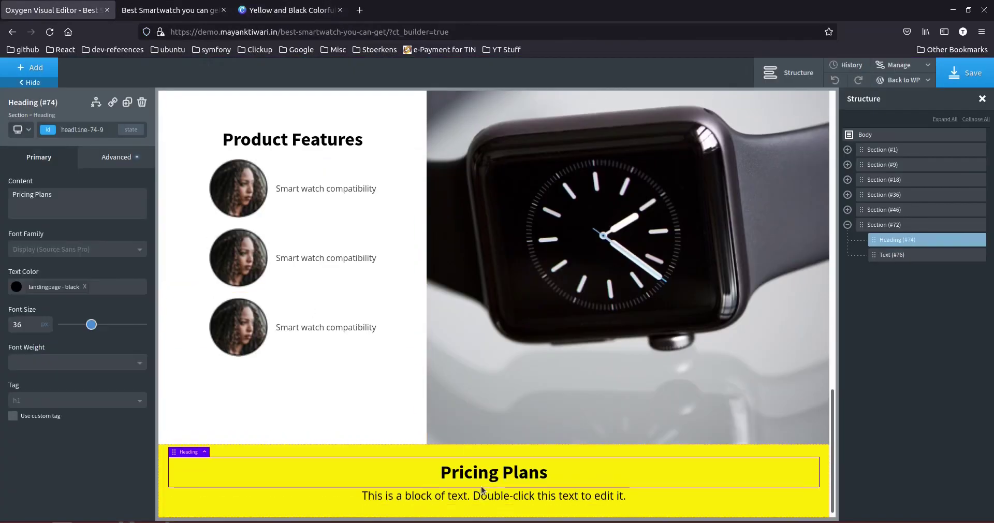
double_click(485, 491)
key("ctrl+a")
key("ctrl+v")
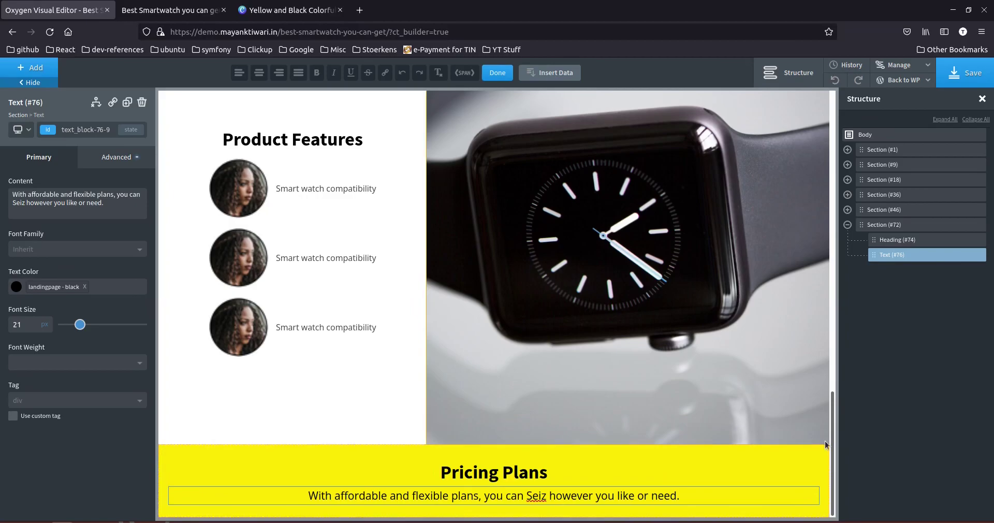
Add a new section directly below the yellow Pricing Plans section.
left_click(880, 225)
left_click(32, 70)
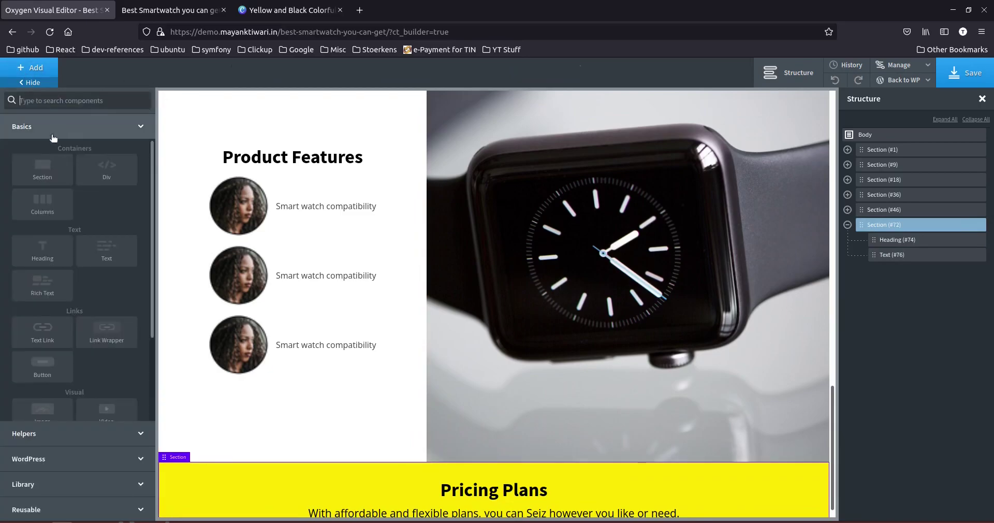
left_click(42, 169)
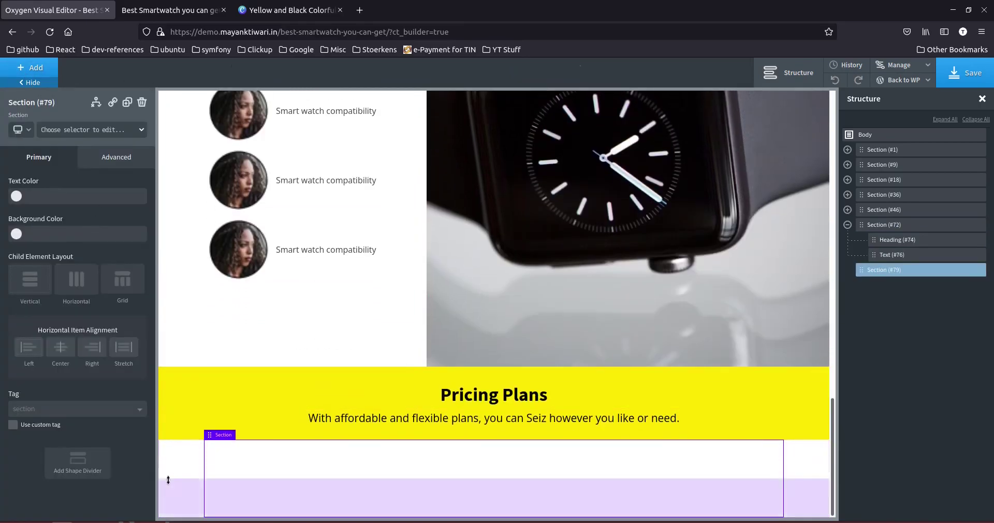
Set the new section's container to full-width and its top and bottom padding to 25 px.
left_click(108, 164)
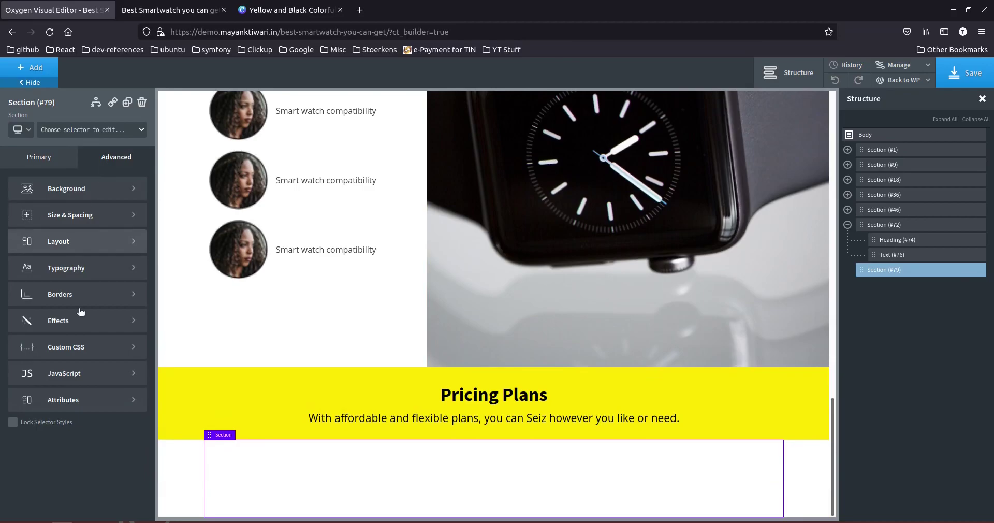
left_click(60, 216)
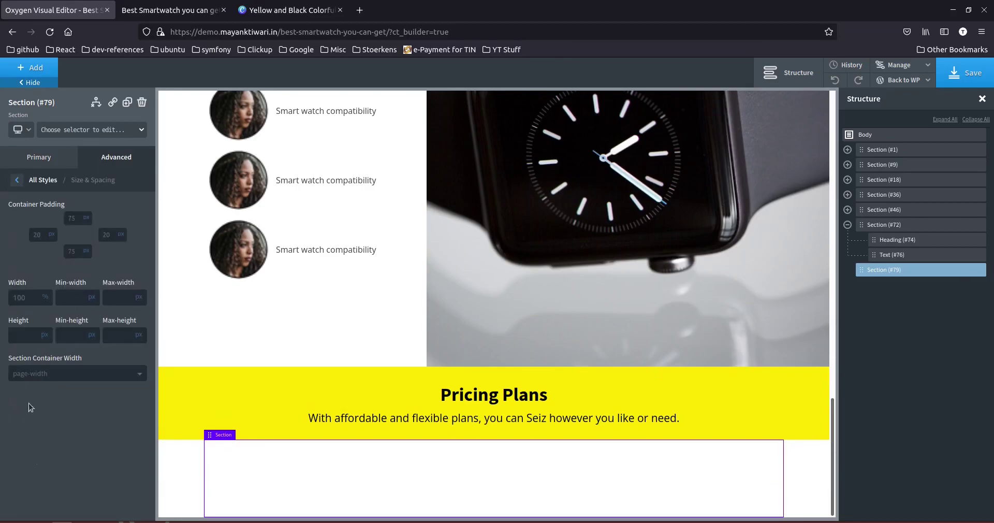
left_click(48, 378)
left_click(45, 408)
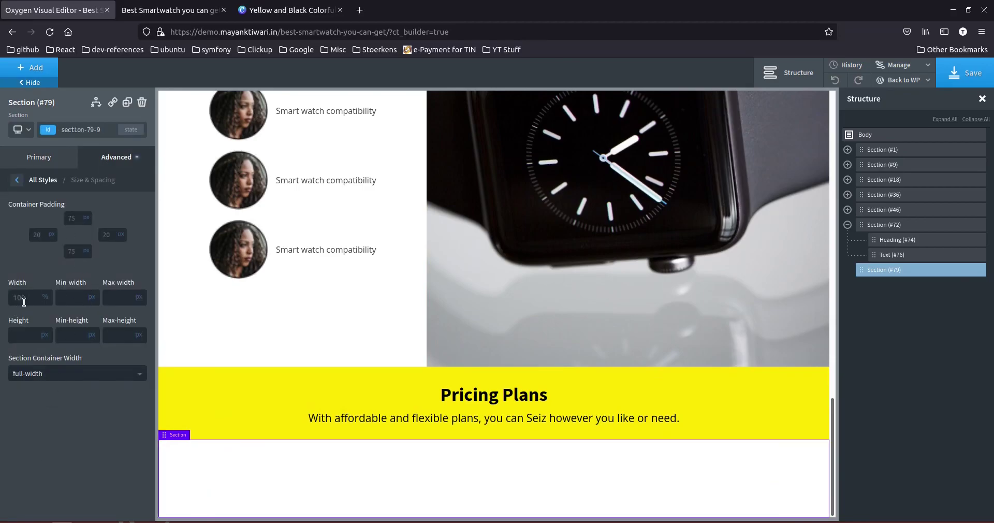
left_click(72, 220)
type("7")
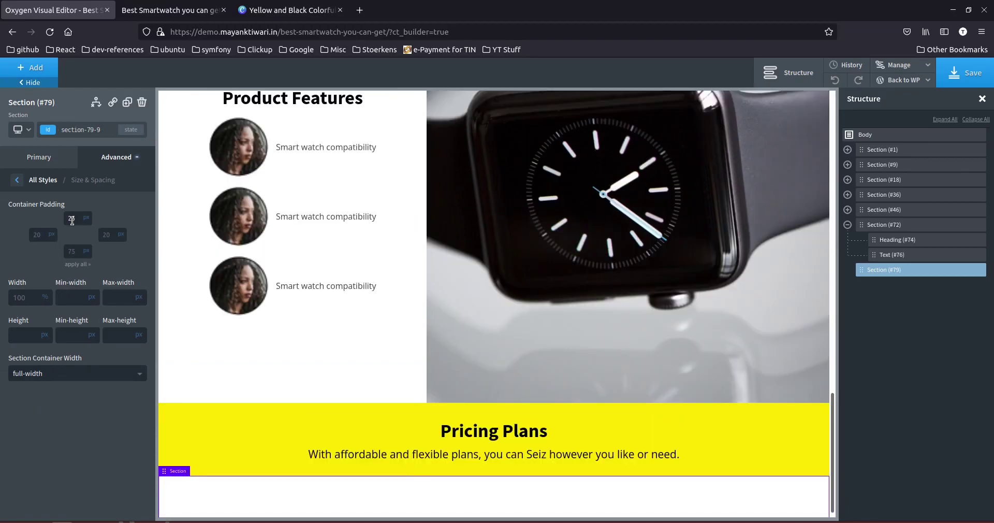
left_click(72, 250)
type("25")
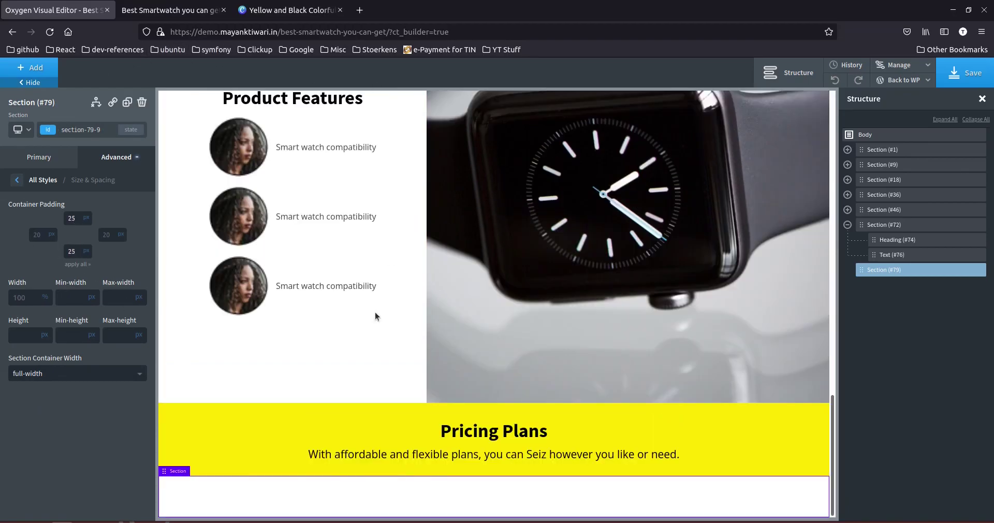
Review the Basic, Pro and Pro Plus pricing block in the Canva design and return to the Oxygen editor.
left_click(183, 13)
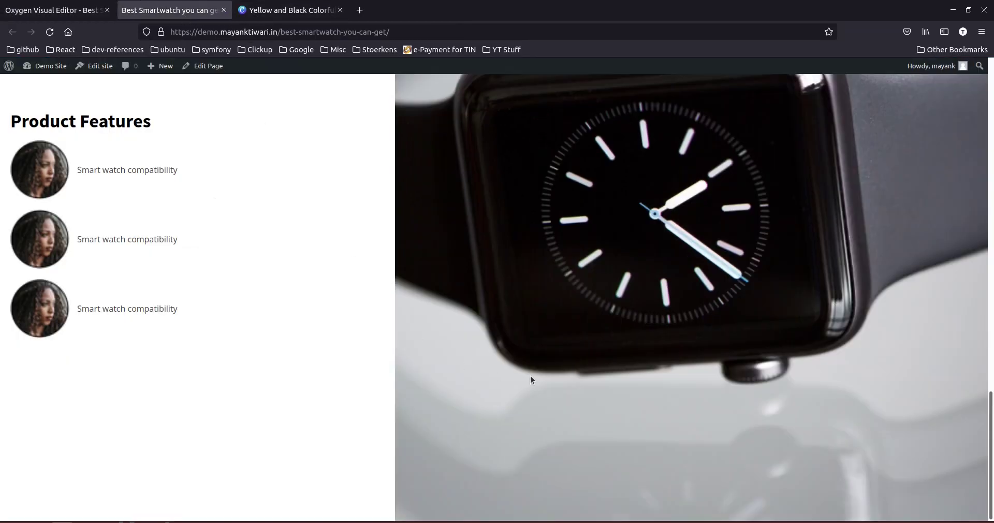
left_click(300, 19)
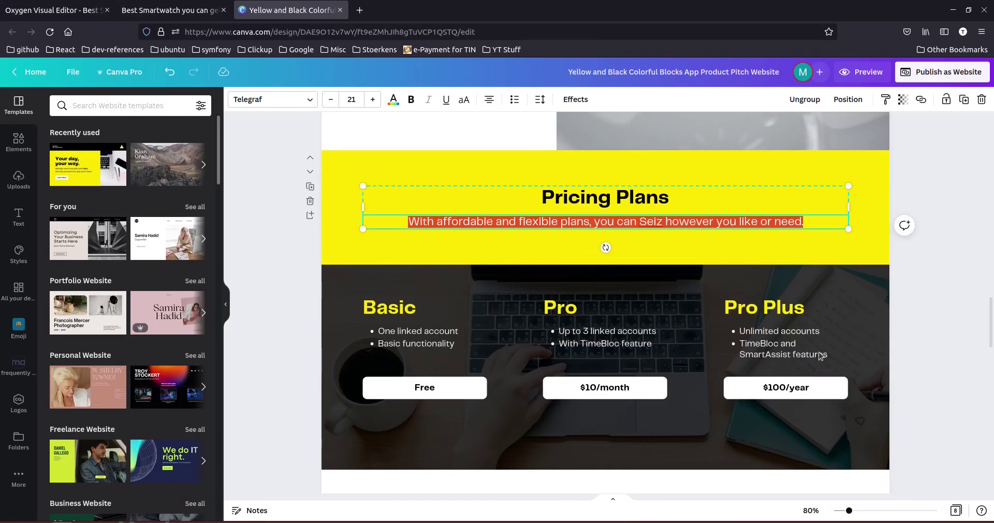
left_click(89, 12)
In the Oxygen editor, upload laptopandnotes.png and set it as the background image of the empty section below Pricing Plans.
left_click(56, 160)
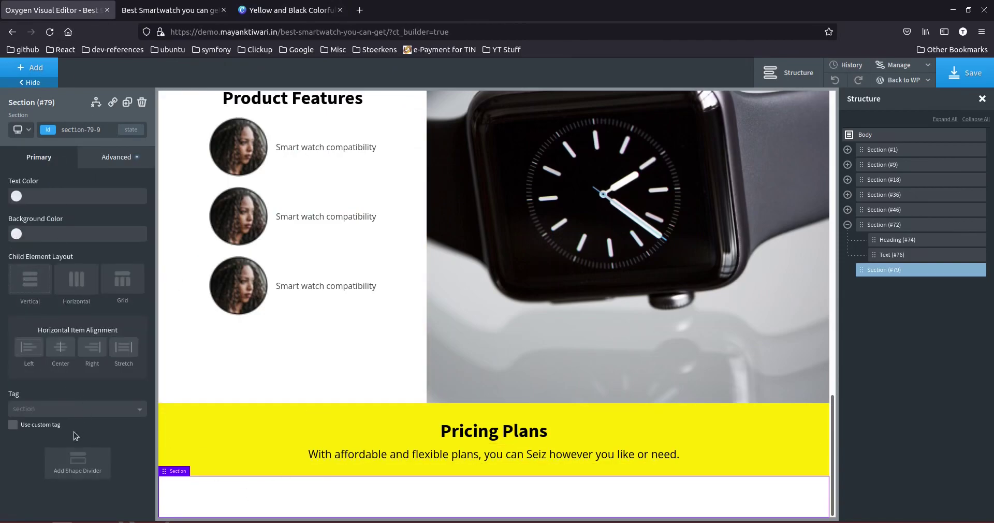
left_click(849, 225)
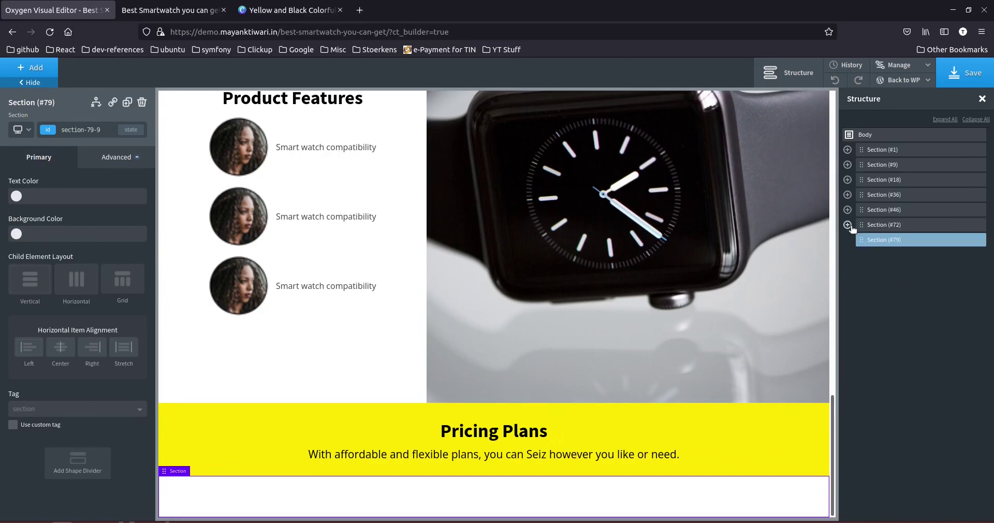
left_click(17, 235)
left_click(117, 156)
left_click(72, 190)
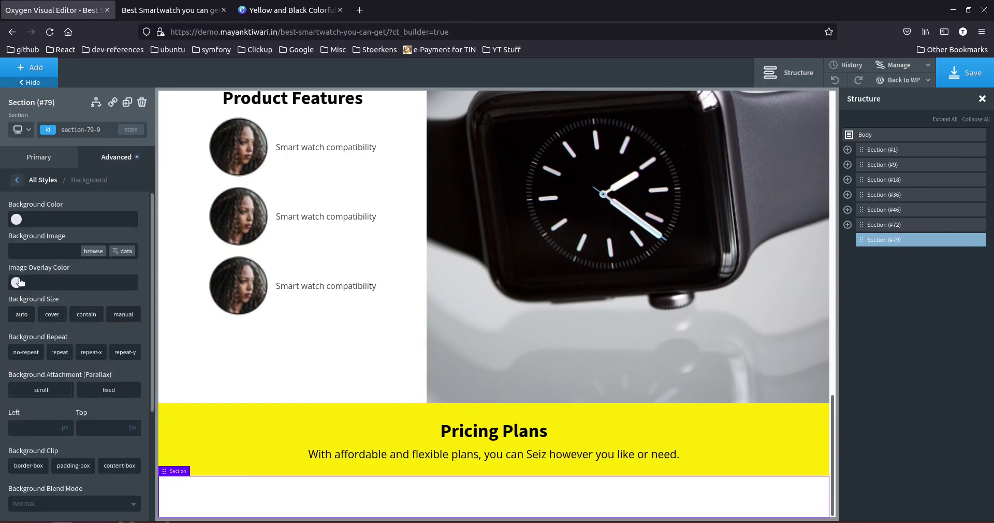
left_click(91, 254)
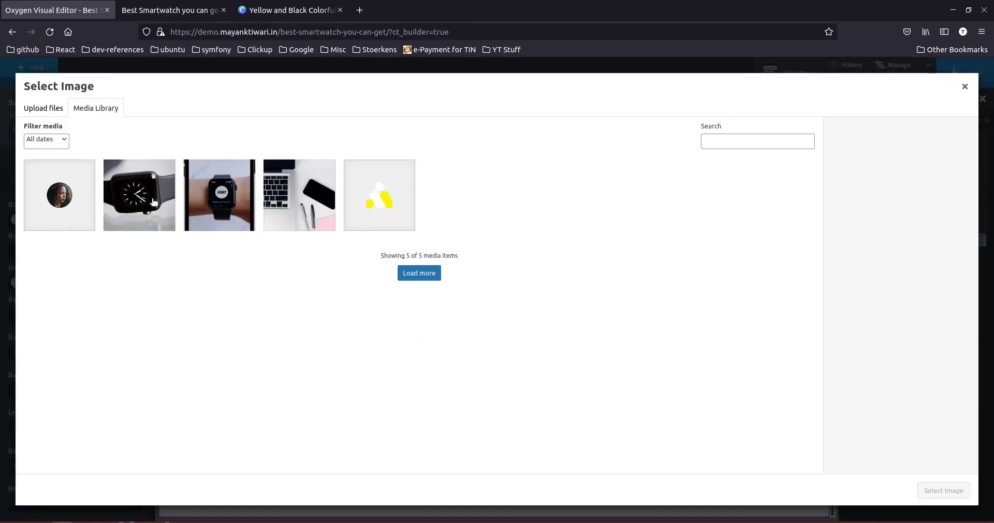
left_click(45, 108)
left_click(482, 281)
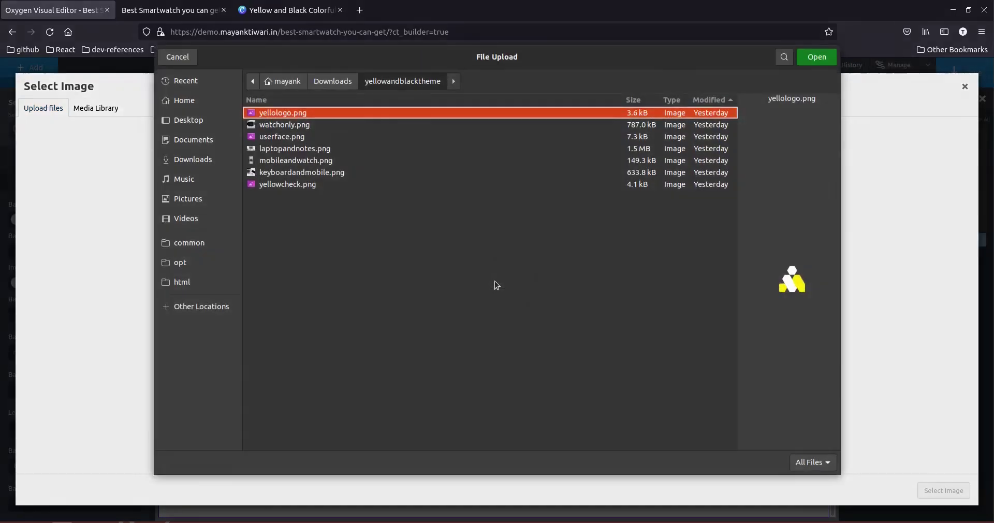
left_click(293, 137)
key("Down")
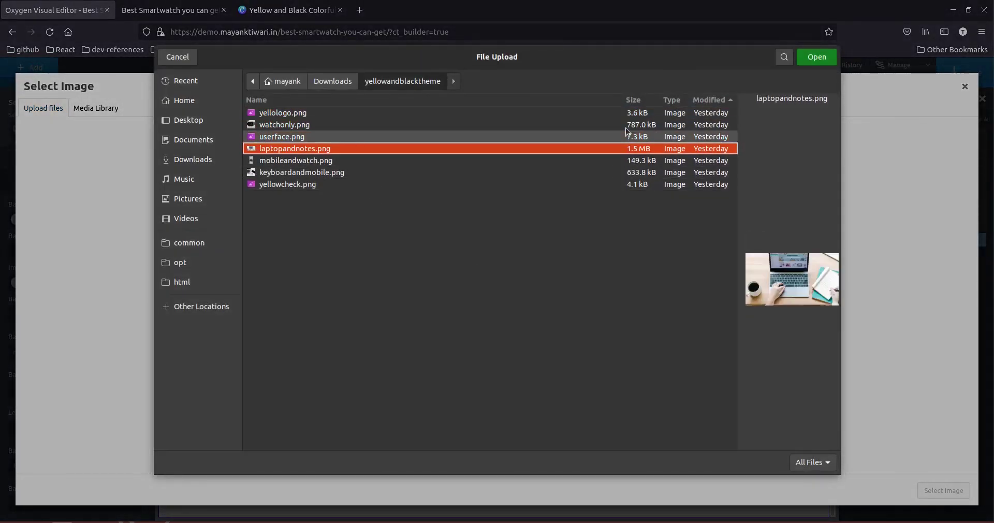
left_click(831, 59)
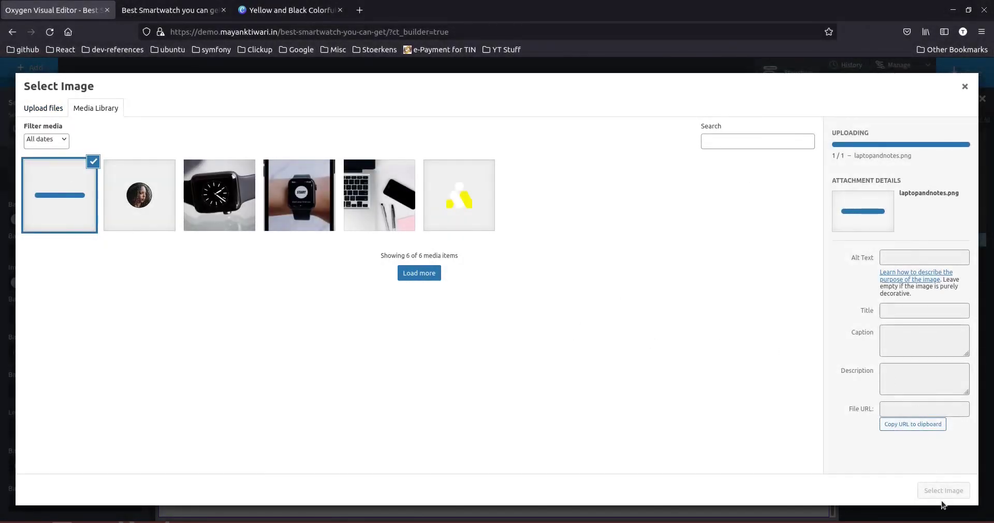
left_click(944, 490)
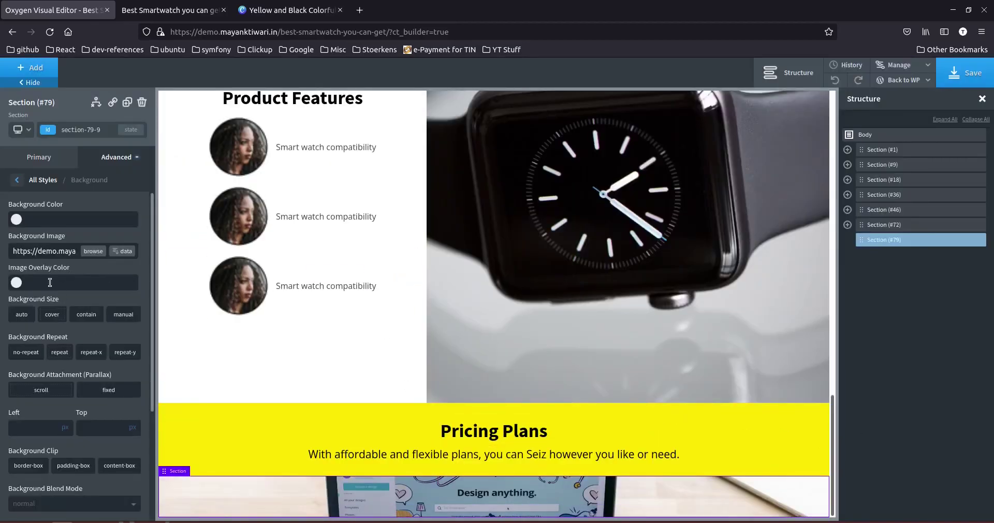
Set the section's image overlay color to black at 80% opacity.
left_click(16, 285)
left_click(22, 412)
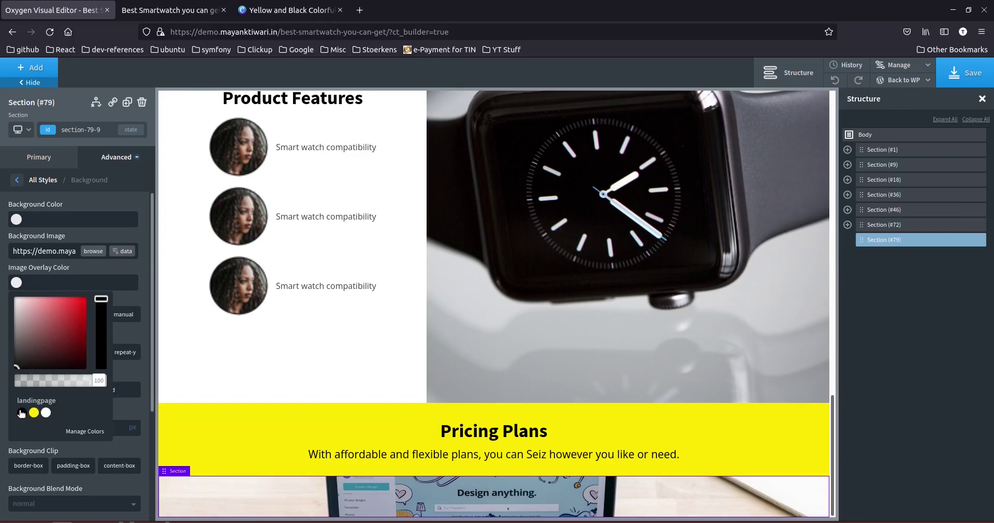
left_click_drag(98, 380, 83, 380)
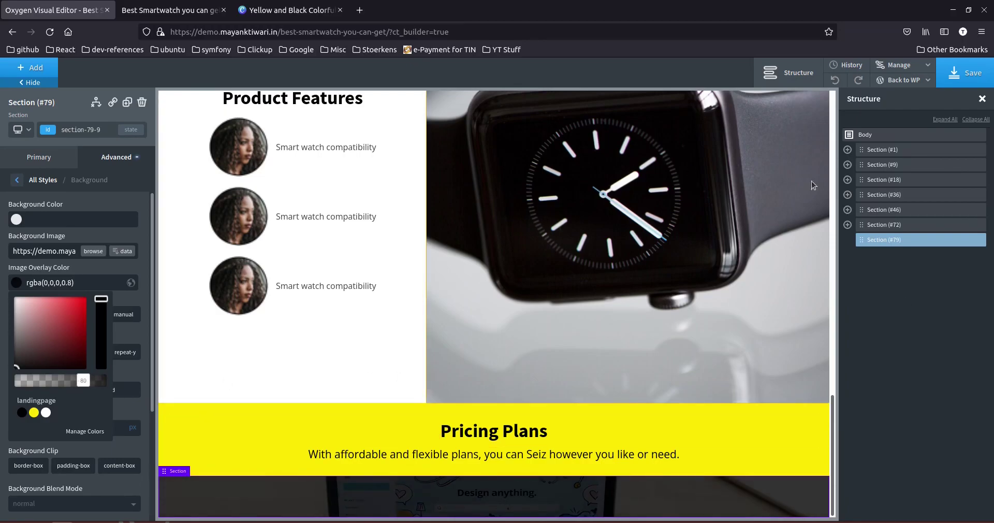
Add a Columns element inside the new section and give it the 33 33 33 layout.
left_click(41, 67)
left_click(33, 208)
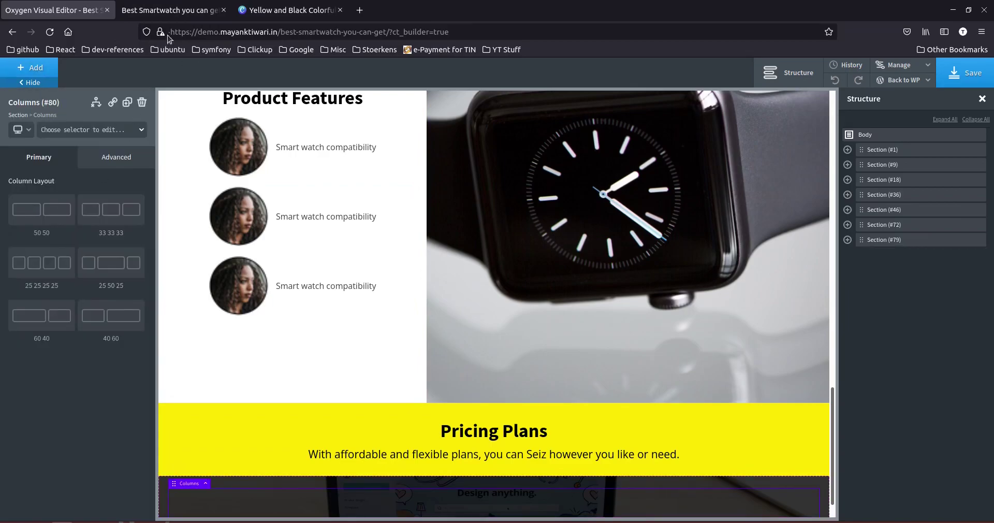
left_click(185, 12)
left_click(40, 11)
left_click(120, 223)
scroll(455, 497, "down", 1)
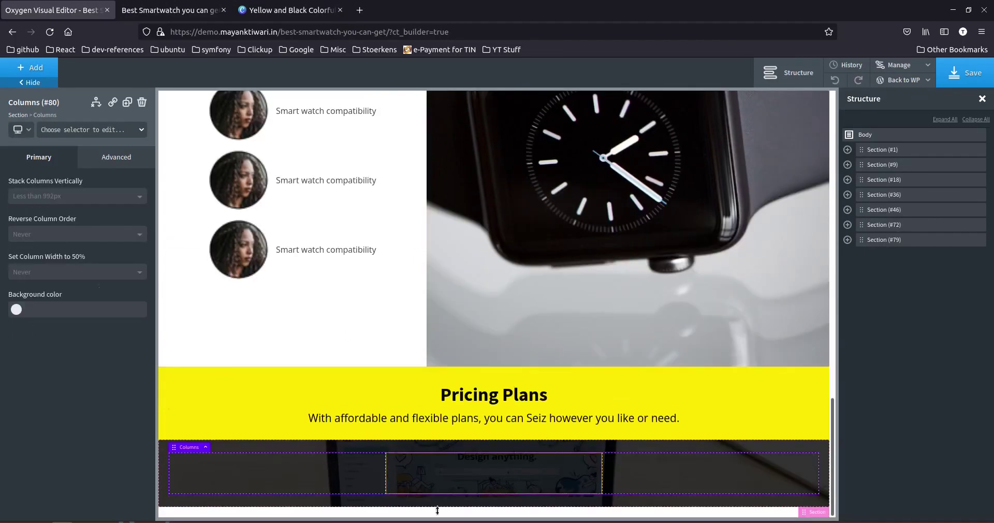
Switch to the Canva design and copy the Basic plan's heading text.
left_click(302, 21)
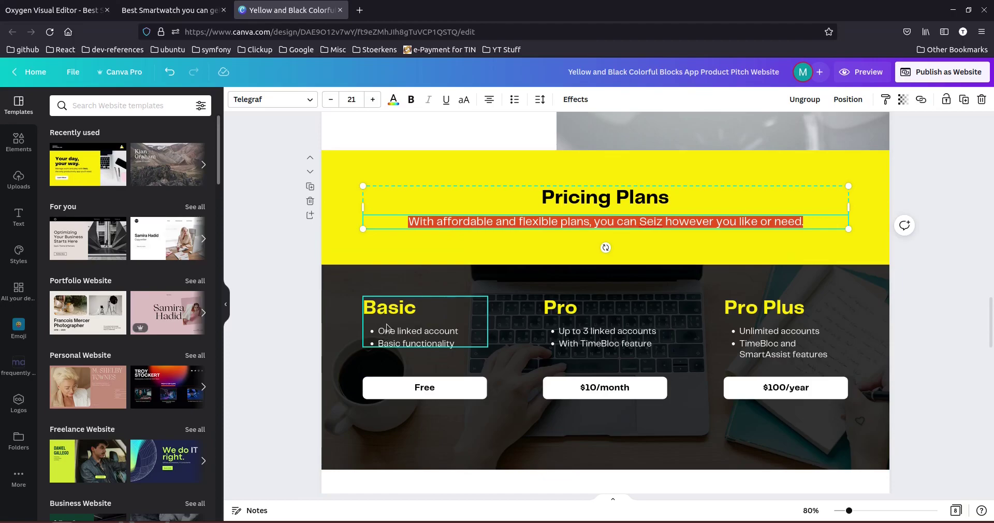
left_click(434, 318)
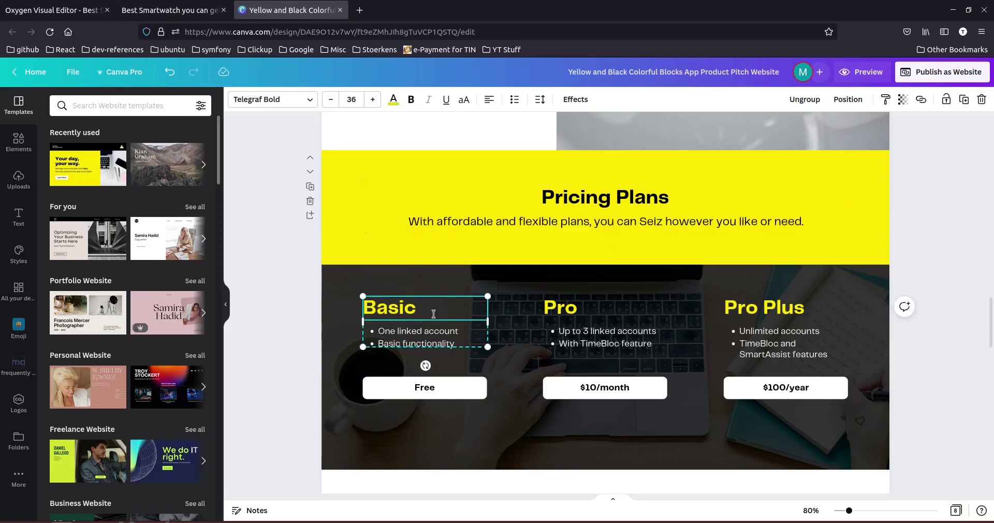
double_click(434, 314)
key("ctrl+c")
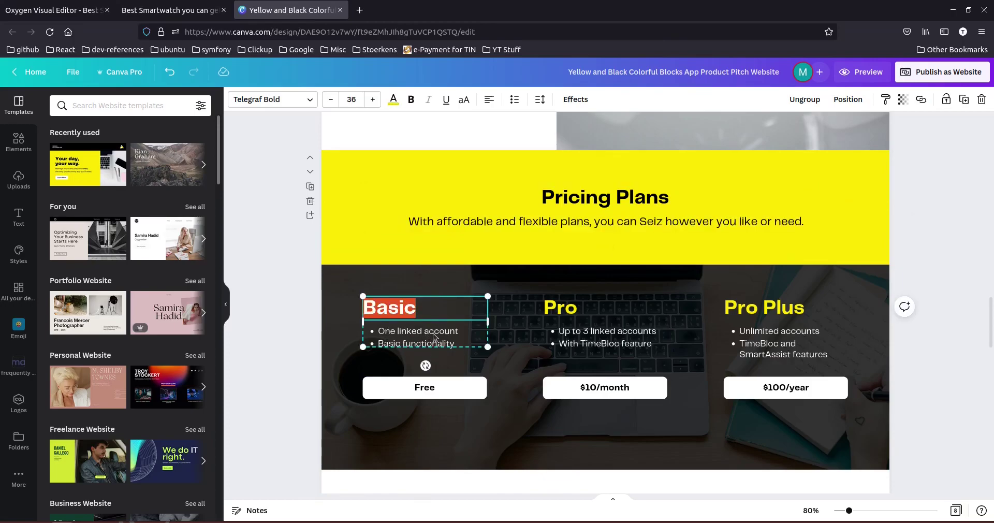
Back in Oxygen, add a Text element to the first column and replace its placeholder with the copied "Basic".
left_click(57, 9)
left_click(31, 67)
type("te")
left_click(43, 134)
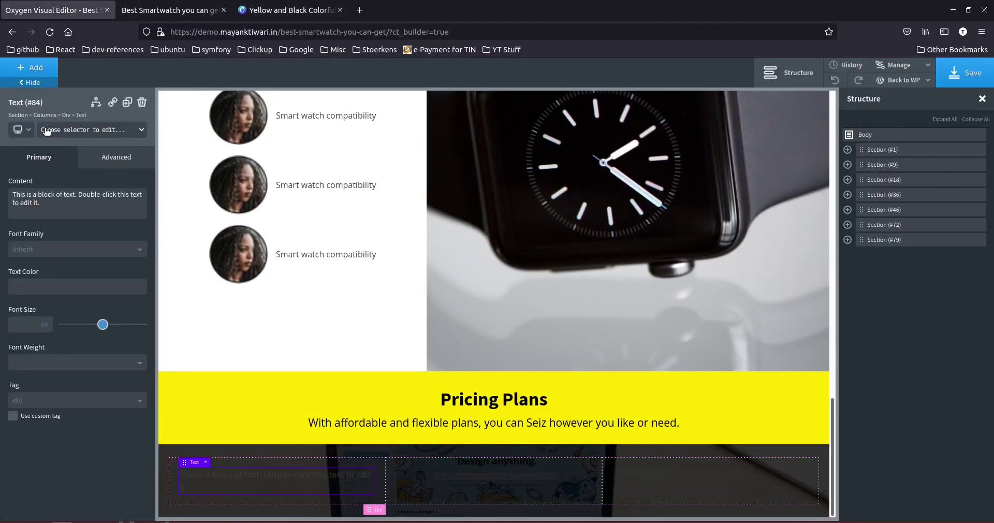
double_click(215, 482)
key("ctrl+v")
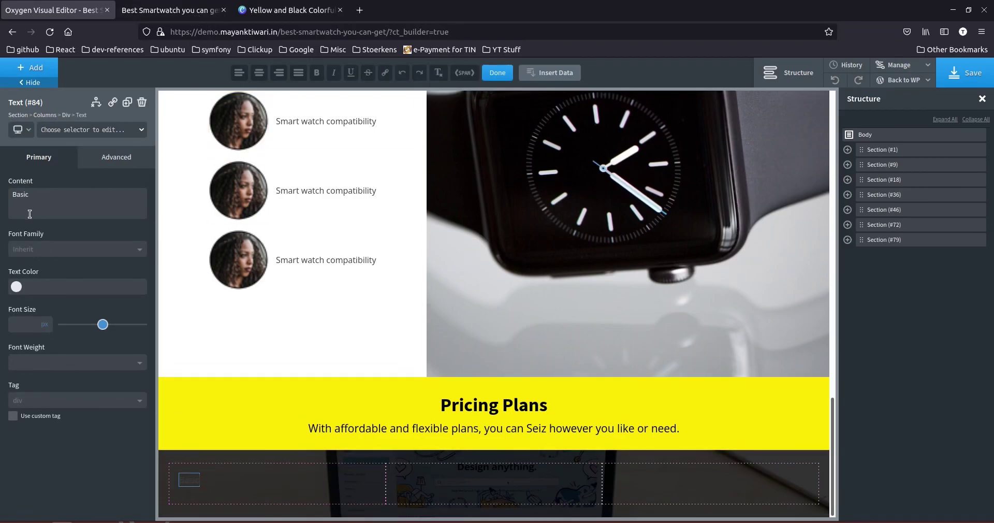
Set the Basic text's color to the landingpage yellow and open its font weight choices.
left_click(17, 286)
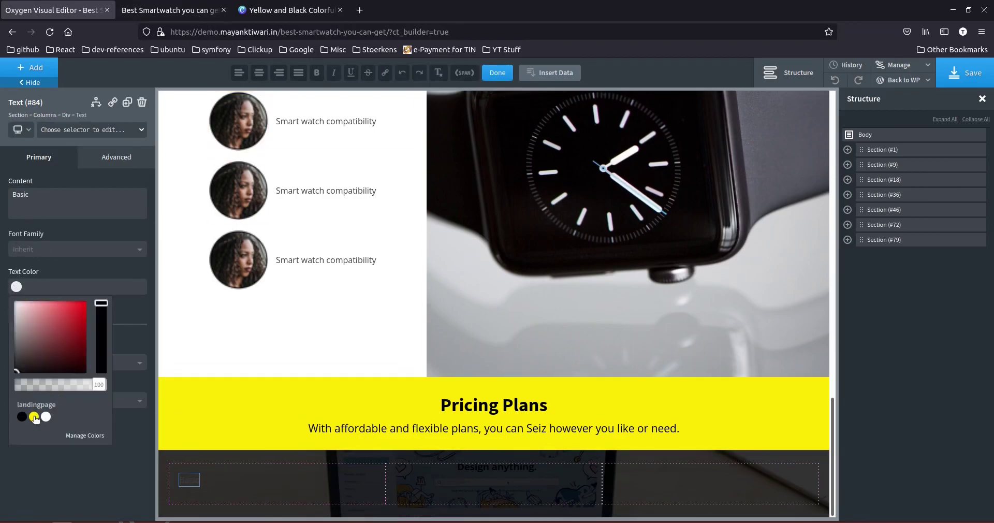
left_click(34, 417)
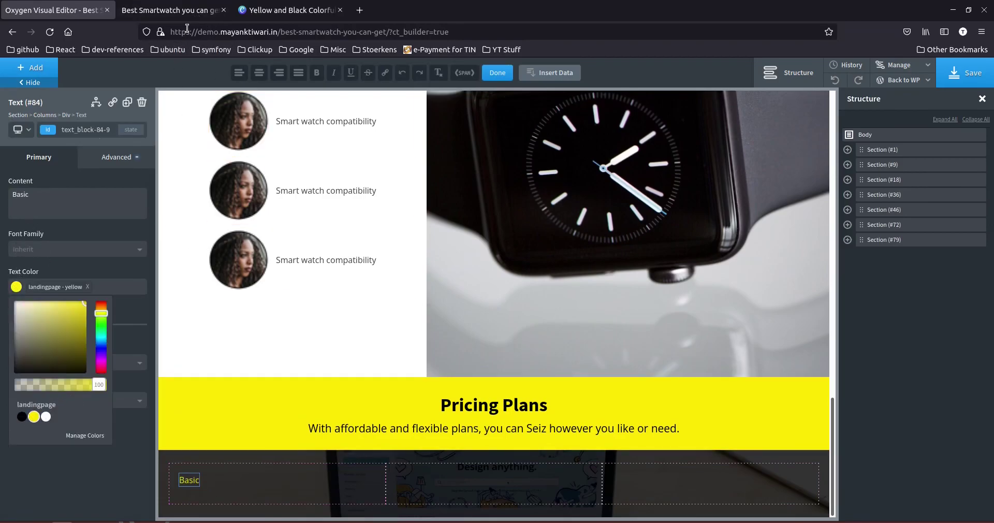
left_click(315, 82)
left_click(189, 480)
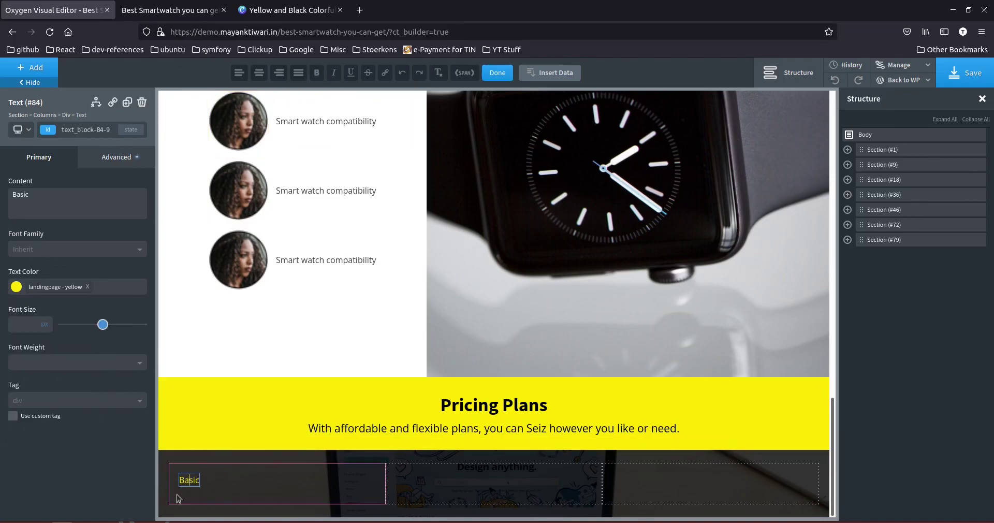
left_click(26, 363)
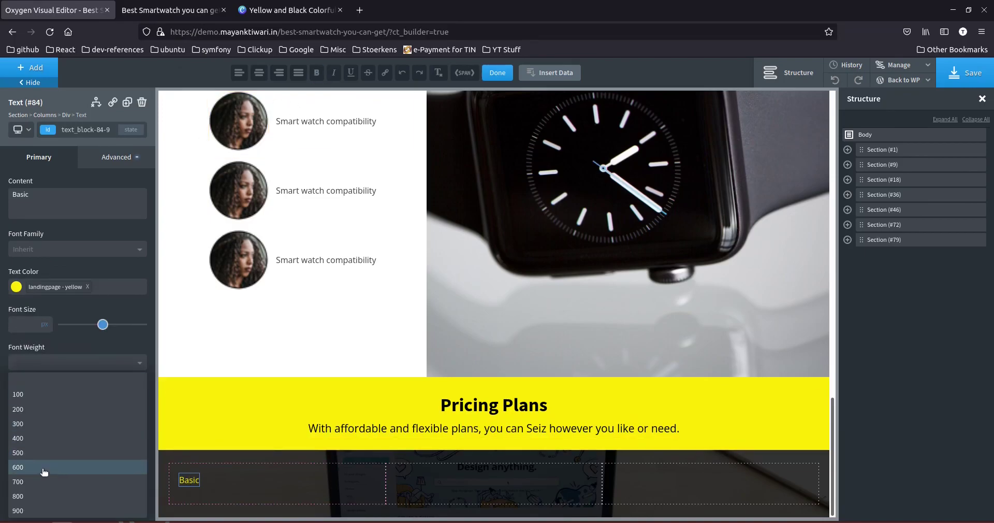
Set the Basic plan heading's font weight to 700 and switch to the Canva design.
left_click(44, 482)
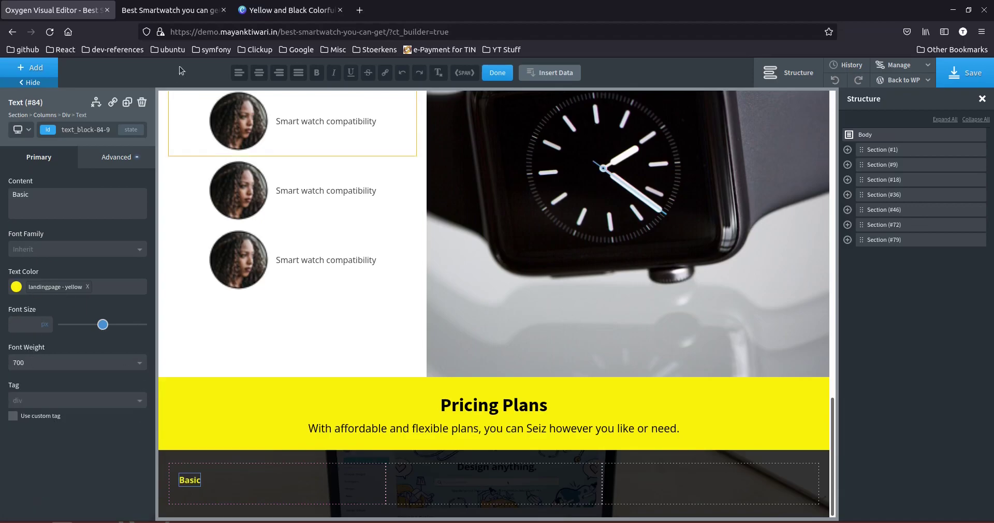
left_click(184, 16)
left_click(288, 10)
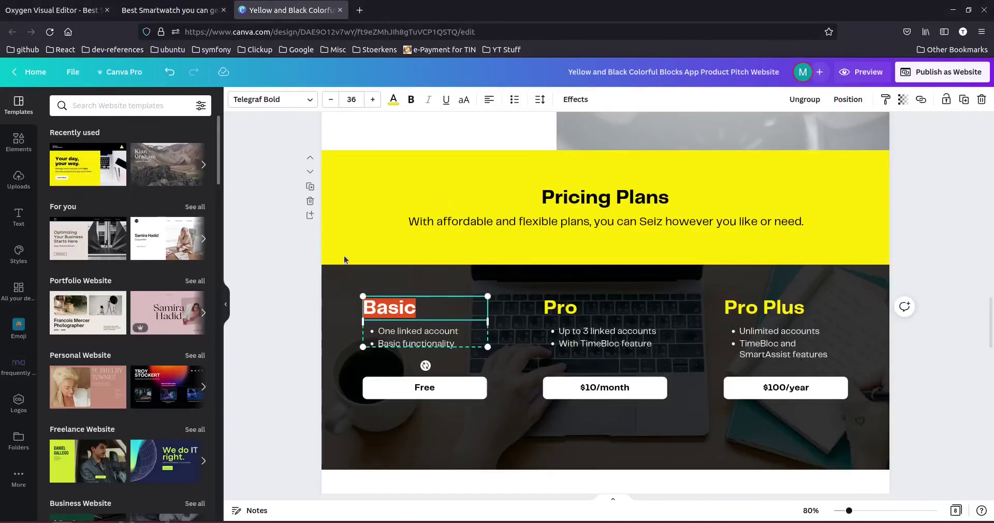
Copy the Basic plan's feature list from the Canva design and, back in Oxygen, set the Basic heading's font size to 36 px.
triple_click(398, 330)
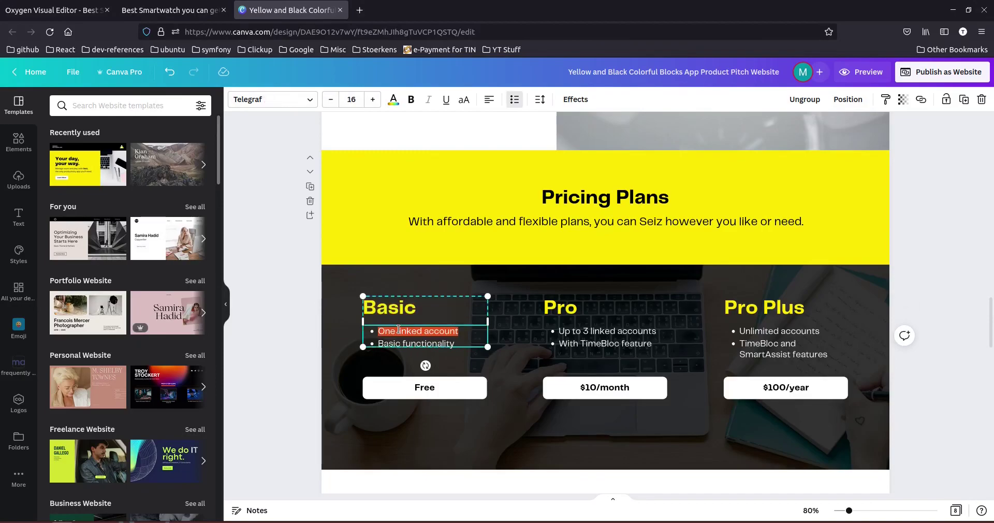
key("ctrl+a")
key("ctrl+c")
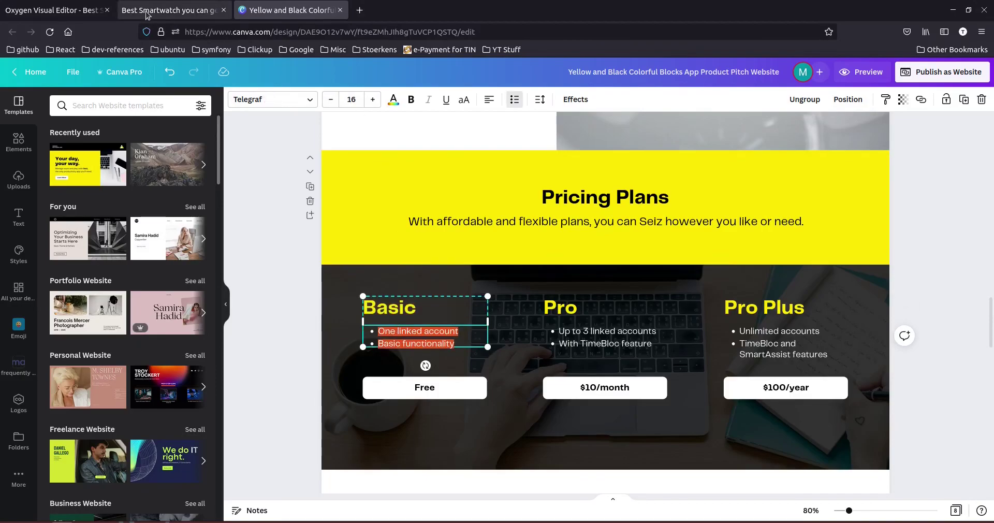
left_click(45, 7)
type("36")
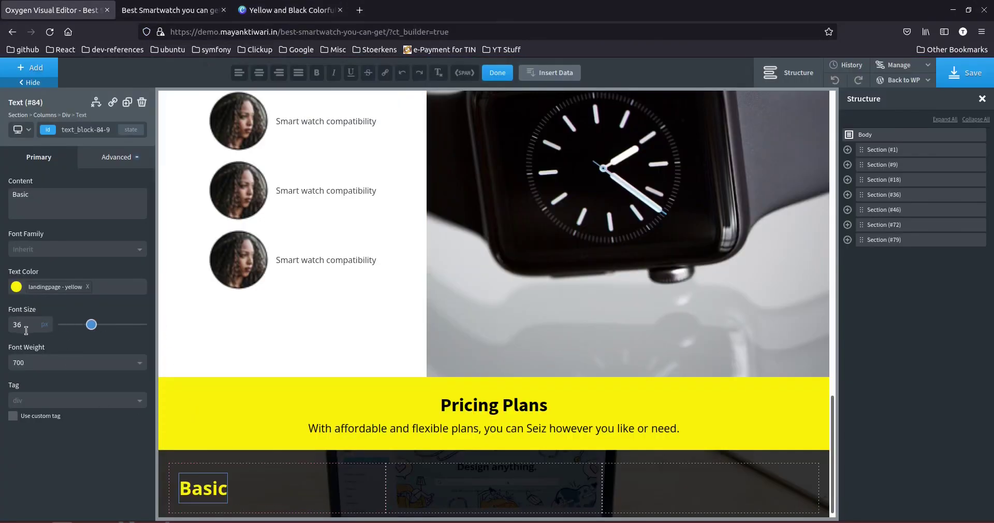
Add a Text element below the Basic heading and fill it with the copied feature list.
left_click(27, 66)
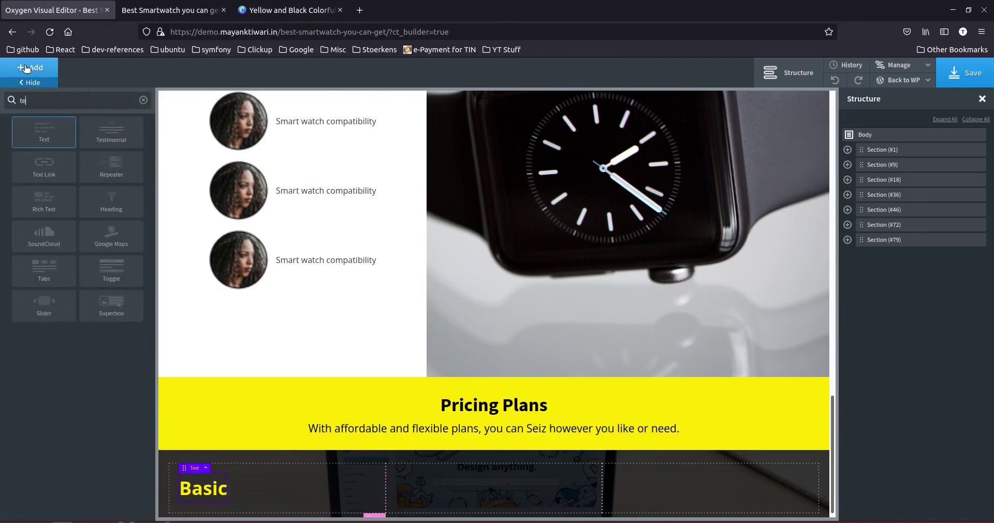
left_click(67, 132)
scroll(265, 386, "down", 1)
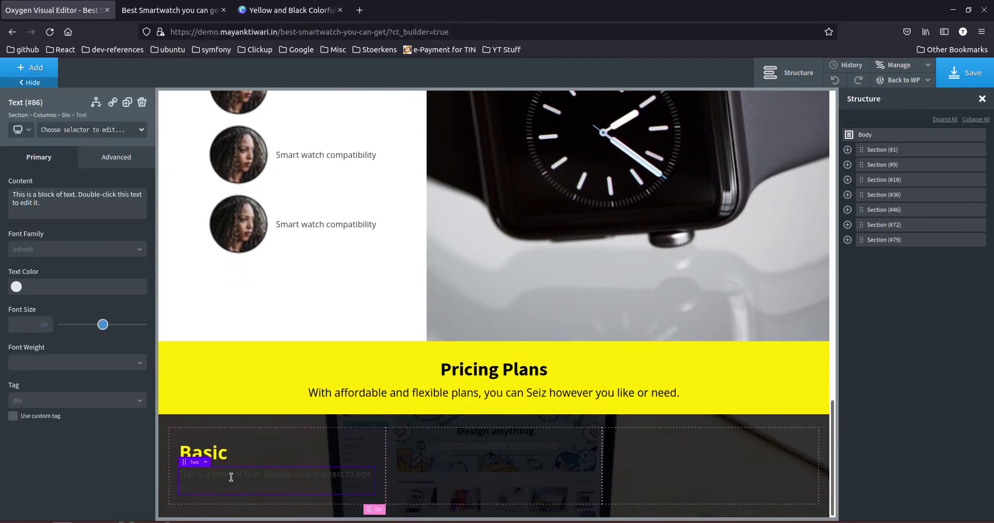
triple_click(243, 474)
key("ctrl+v")
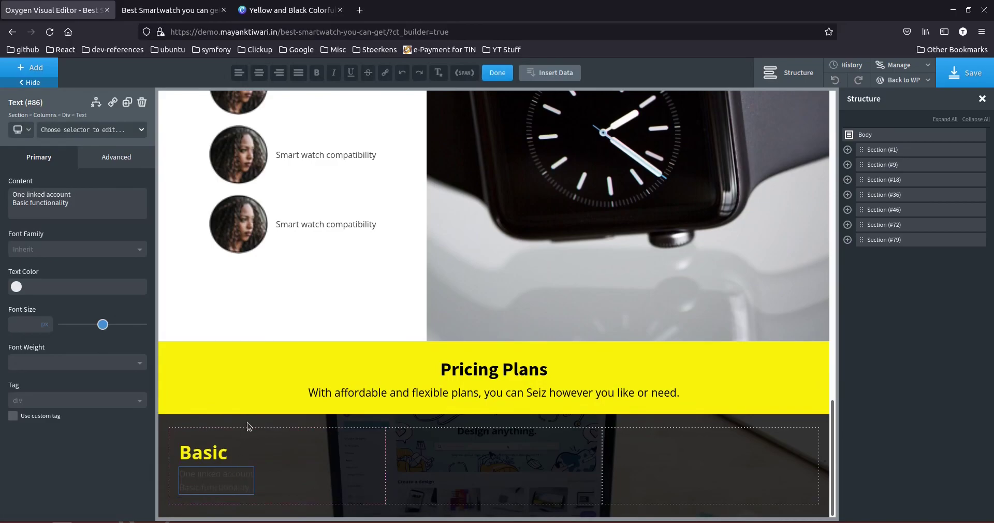
Add a Rich Text element to the Basic column and delete the plain text element holding the feature list.
left_click(48, 68)
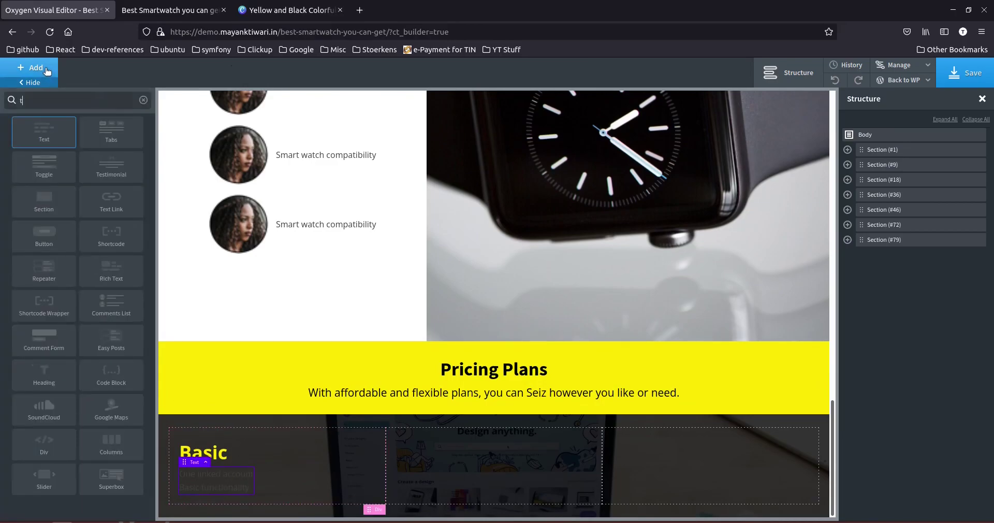
type("tex")
left_click(57, 169)
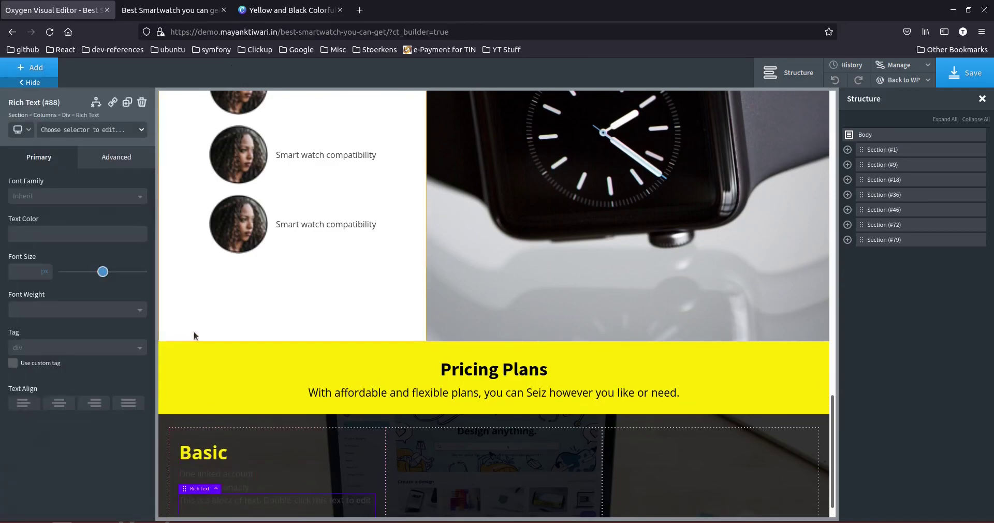
scroll(228, 384, "down", 1)
left_click(244, 460)
left_click(142, 102)
Set the new Rich Text element's text color to the landingpage - white global color.
left_click(232, 480)
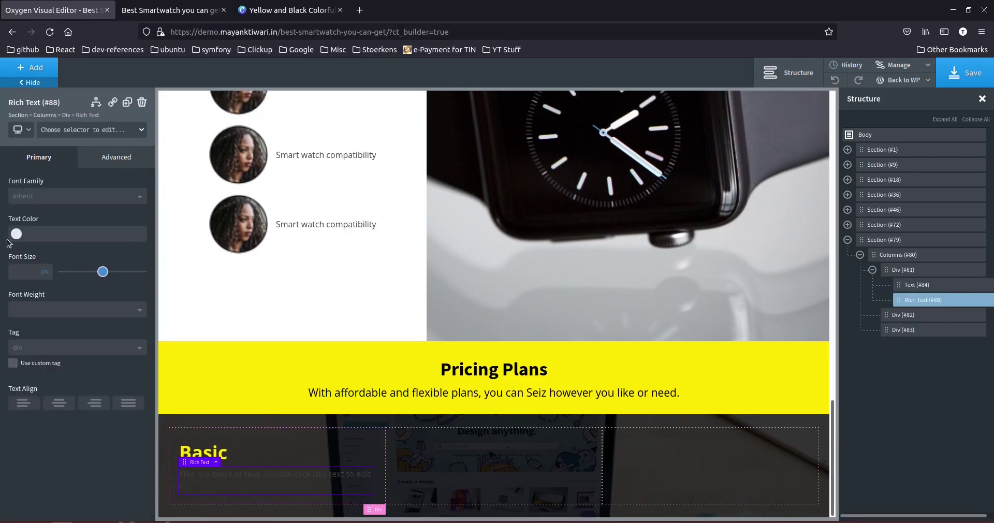
left_click(16, 233)
left_click(45, 364)
Replace the Rich Text placeholder with the bulleted list "One linked account" and "Basic functionality" and save it.
double_click(227, 480)
key("ctrl+a")
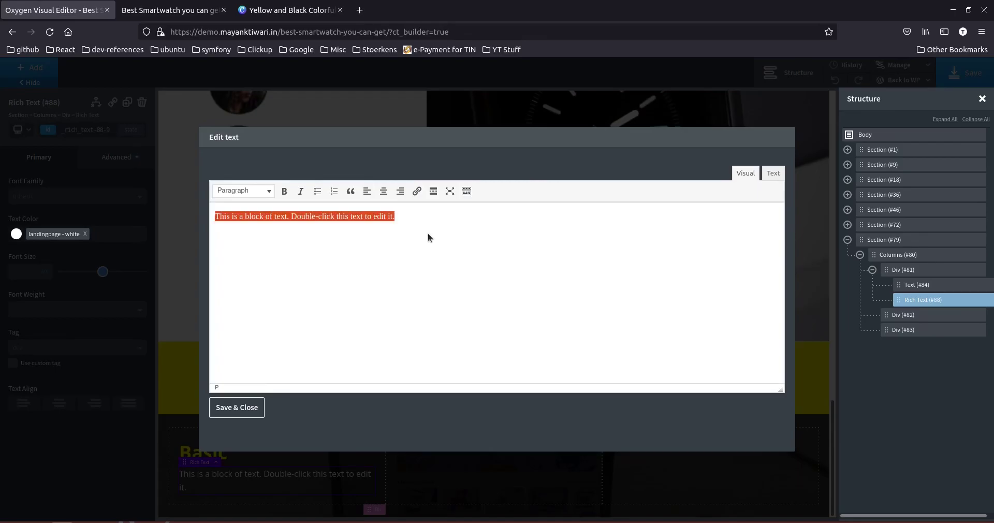
type("One linked account Basic functionality")
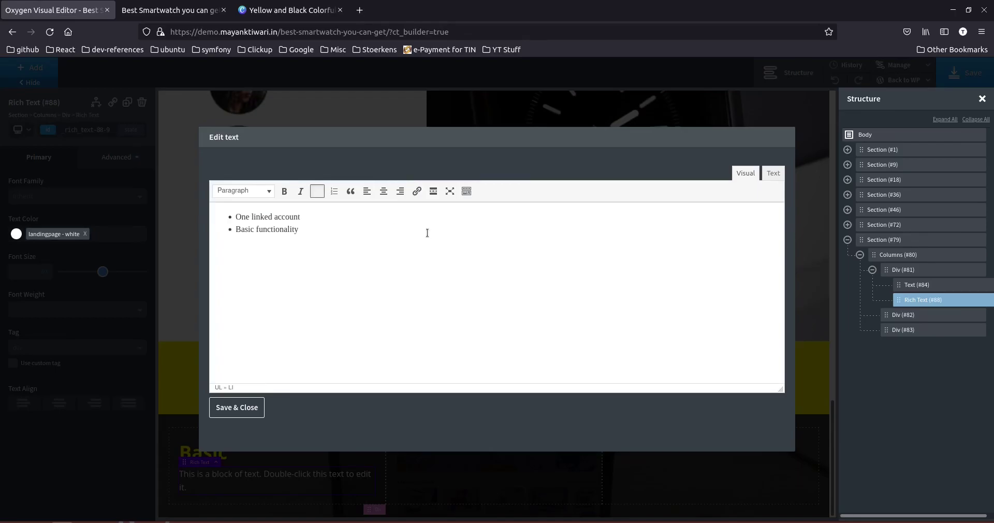
left_click(236, 408)
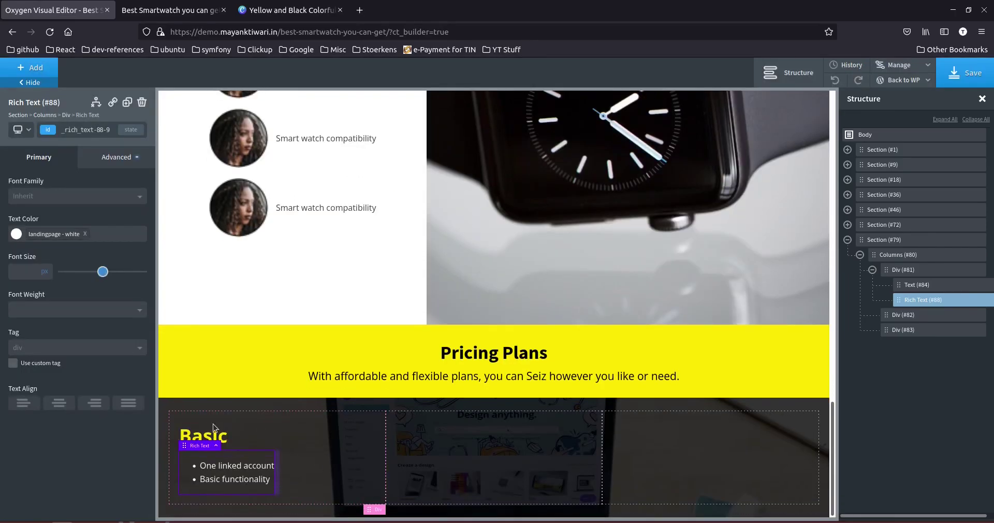
Add a default Button element below the feature list in the Basic column.
left_click(26, 67)
type("t")
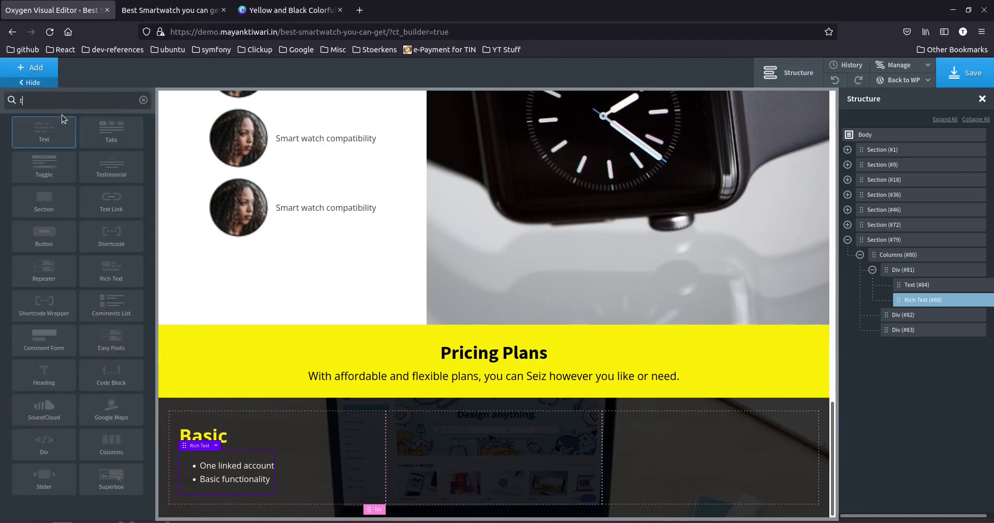
key("BackSpace")
type("bu")
left_click(61, 118)
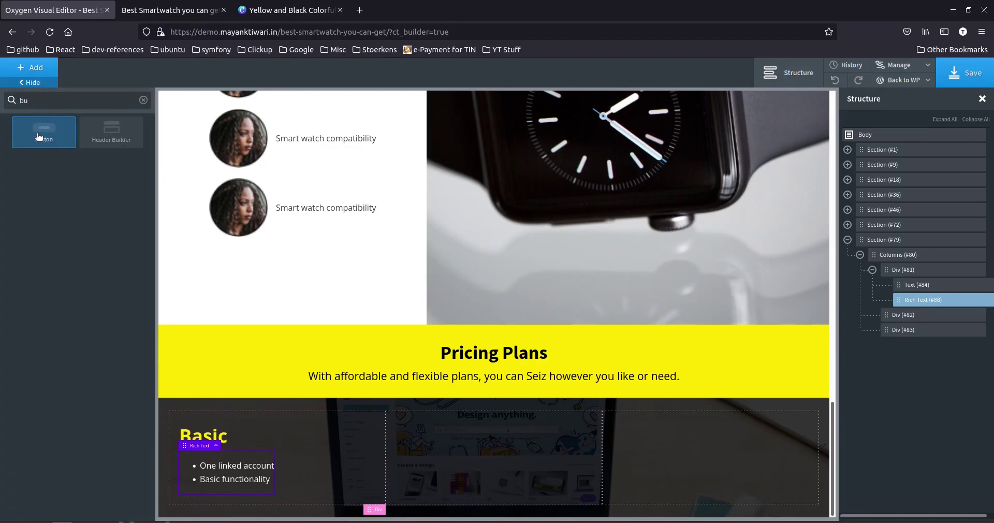
Duplicate the hero section's Learn More button, move the copy below the Basic feature list, and delete the default button there.
scroll(431, 262, "up", 5)
scroll(430, 262, "up", 15)
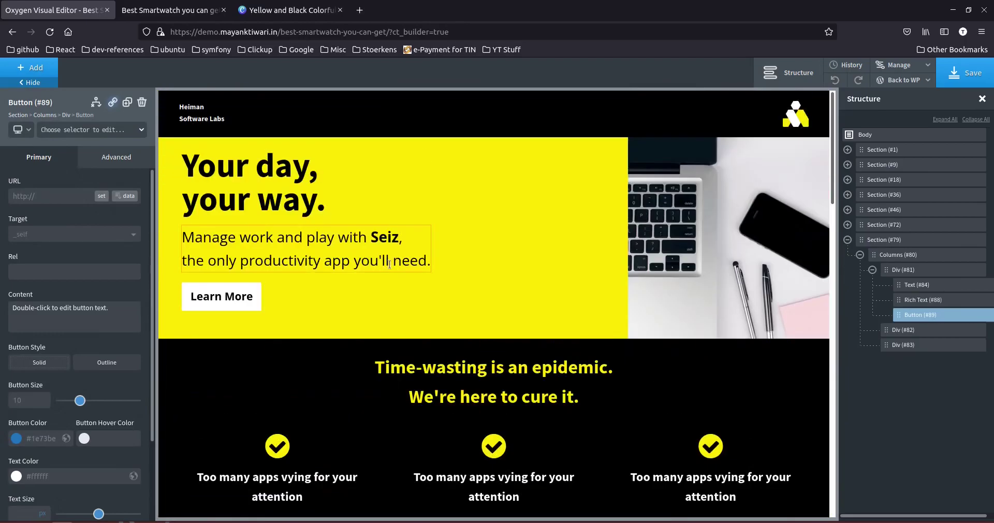
left_click(220, 297)
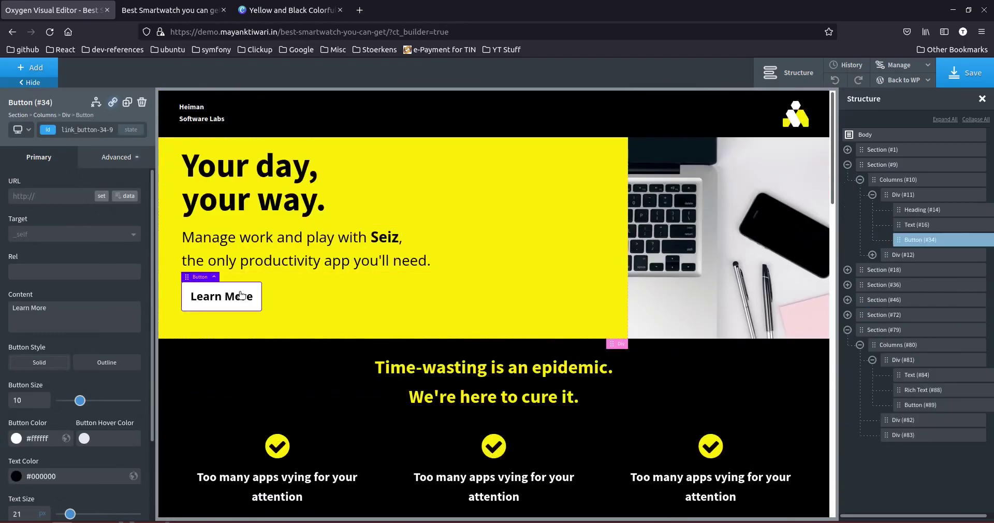
left_click(126, 103)
scroll(311, 369, "down", 3)
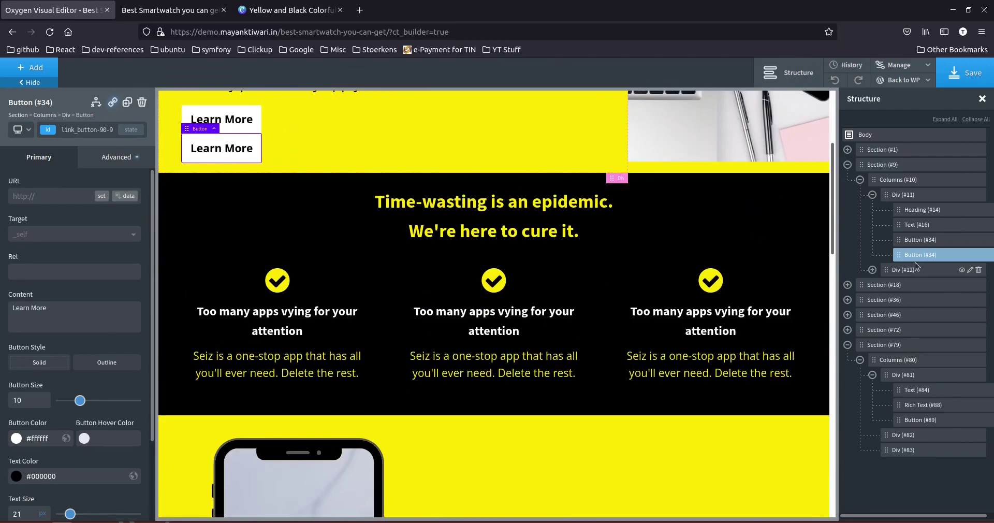
left_click_drag(909, 252, 912, 427)
left_click(913, 425)
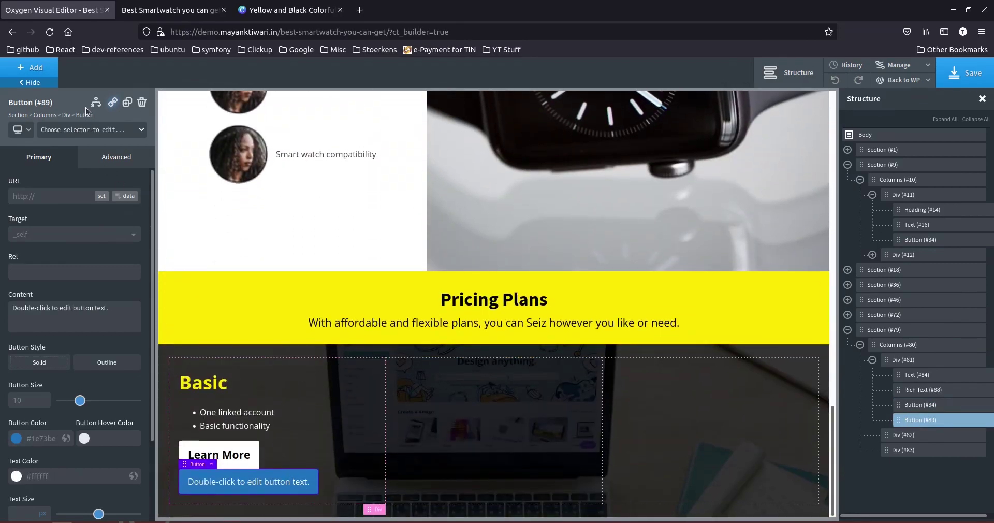
left_click(143, 102)
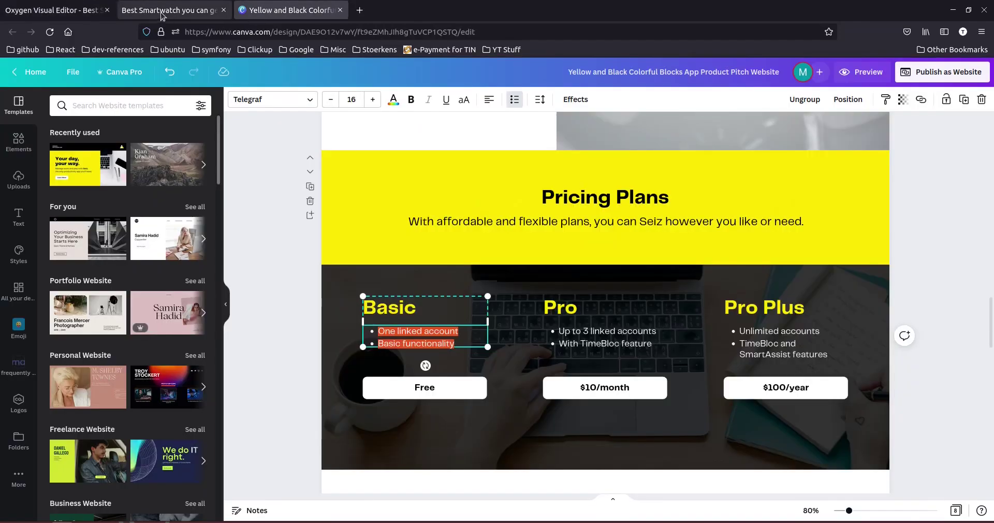
Replace the Basic column button's label with "Free" from the Canva design and set its text size to 16 px.
double_click(425, 388)
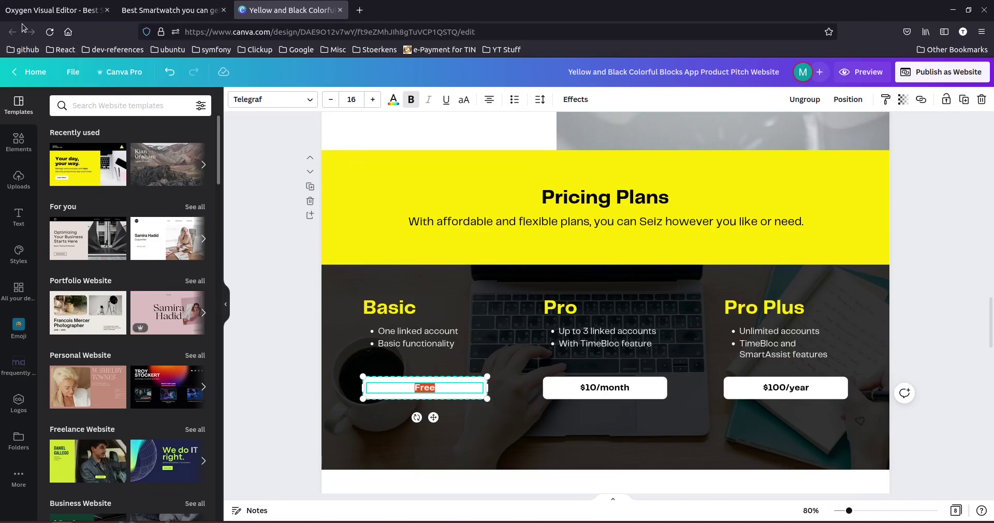
left_click(66, 10)
double_click(218, 481)
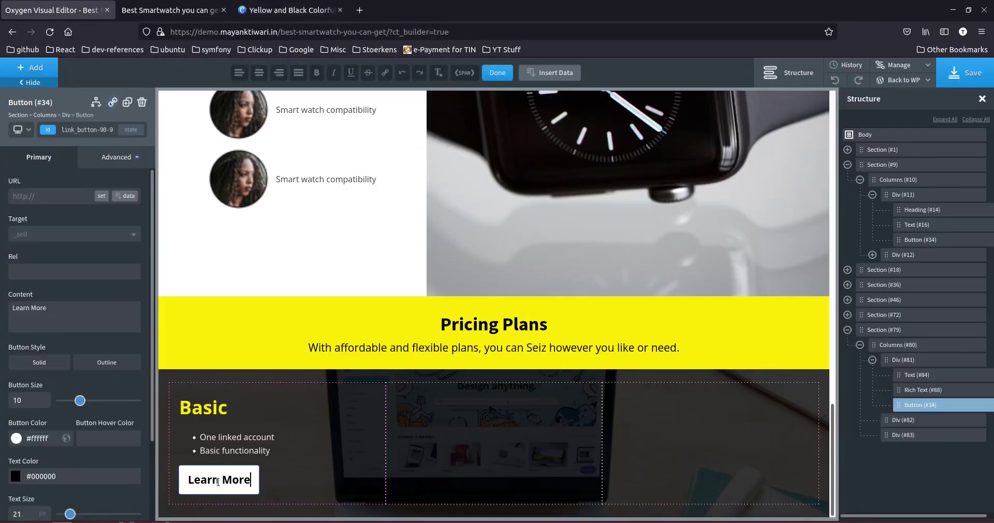
key("ctrl+a")
type("Free")
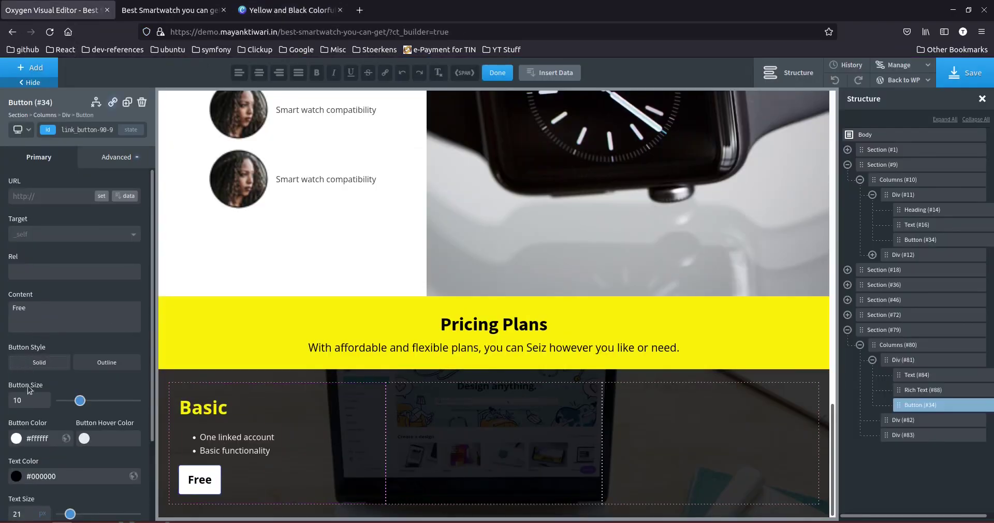
scroll(31, 402, "down", 3)
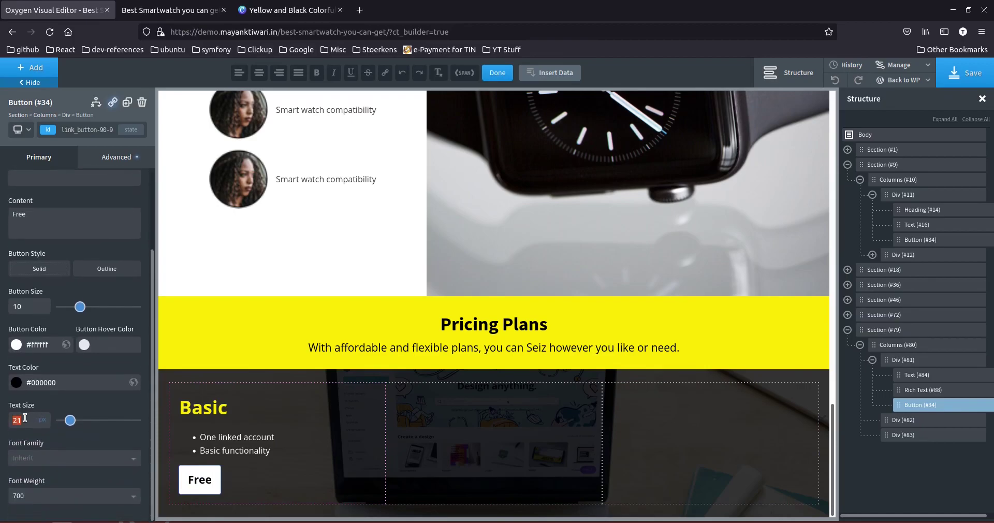
type("16")
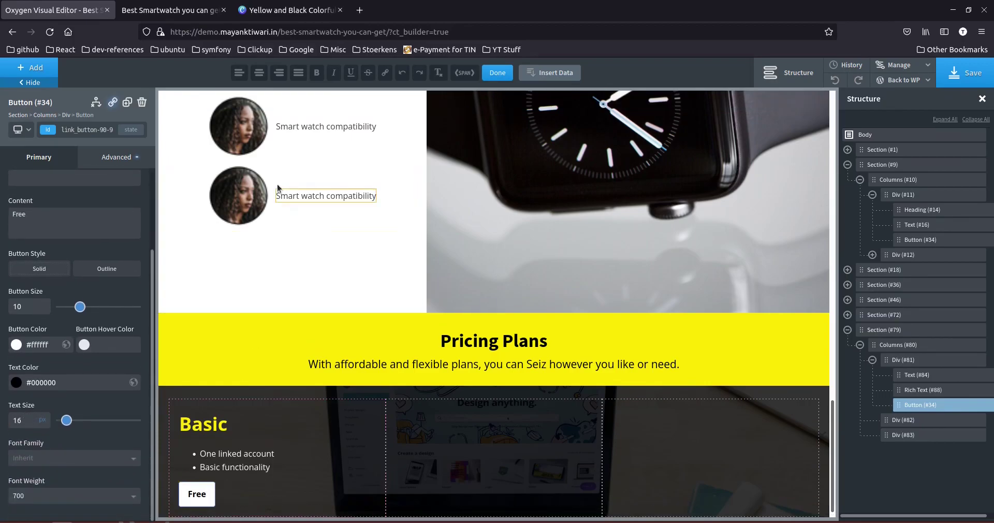
Duplicate the Basic heading twice within the first pricing column.
scroll(312, 423, "down", 1)
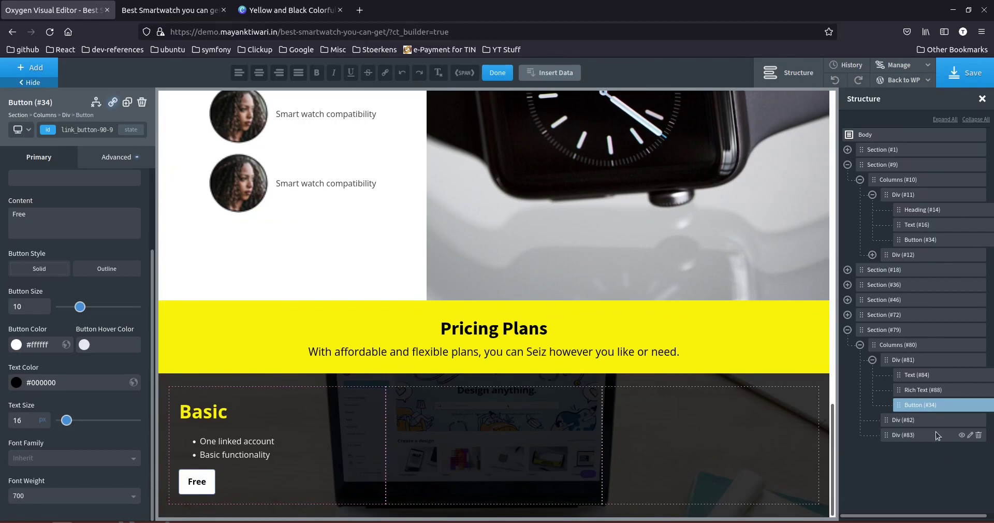
left_click(900, 361)
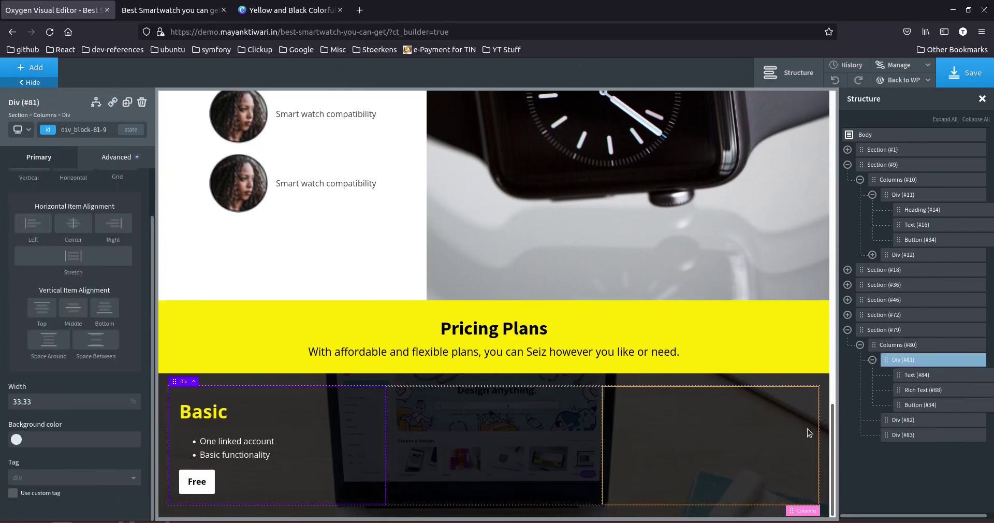
left_click(910, 379)
left_click(127, 102)
left_click(127, 102)
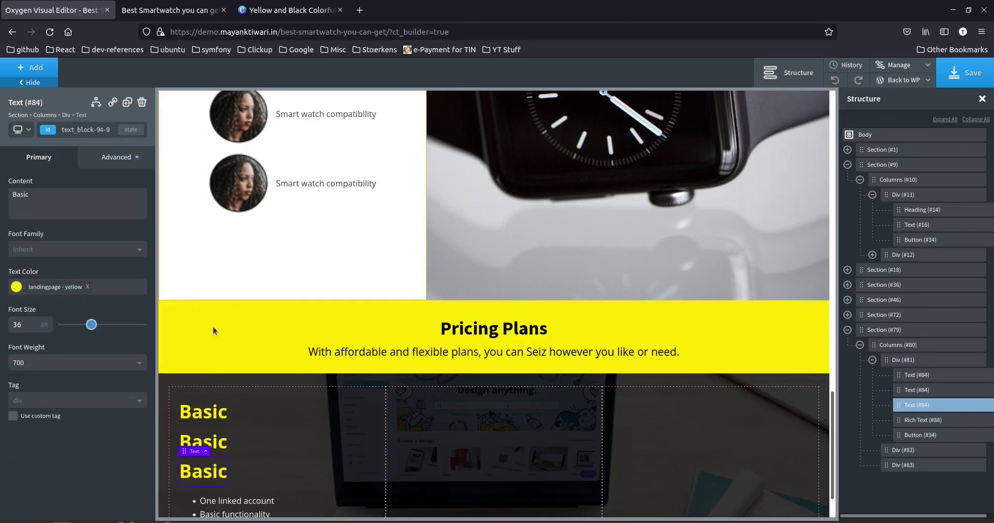
Duplicate the rich text feature list twice within the first pricing column.
scroll(207, 337, "down", 2)
left_click(243, 448)
left_click(127, 102)
left_click(127, 102)
scroll(247, 456, "down", 3)
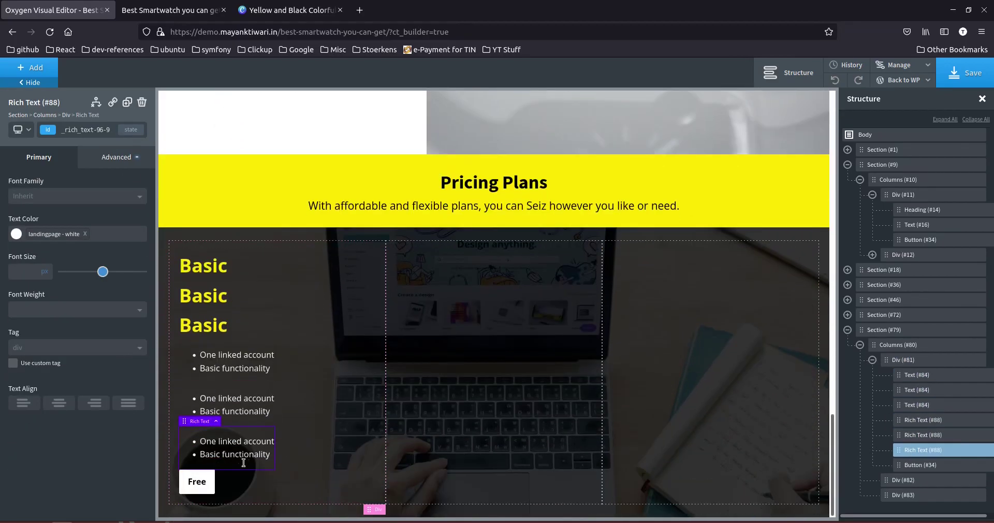
Duplicate the Free button twice within the first pricing column.
left_click(197, 482)
left_click(127, 102)
left_click(127, 102)
scroll(236, 109, "down", 1)
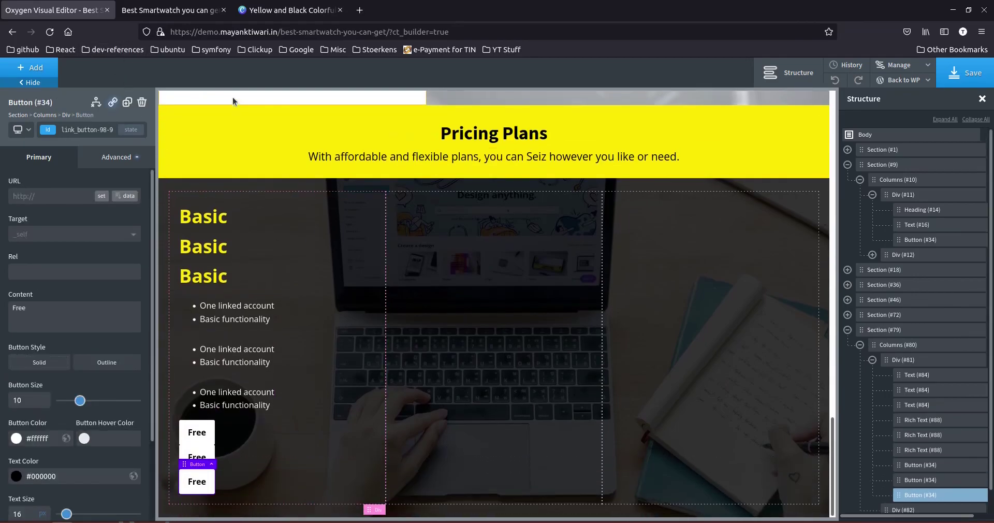
Check the pricing layout in the Canva design and delete two of the three Free buttons in the Oxygen pricing column.
left_click(284, 11)
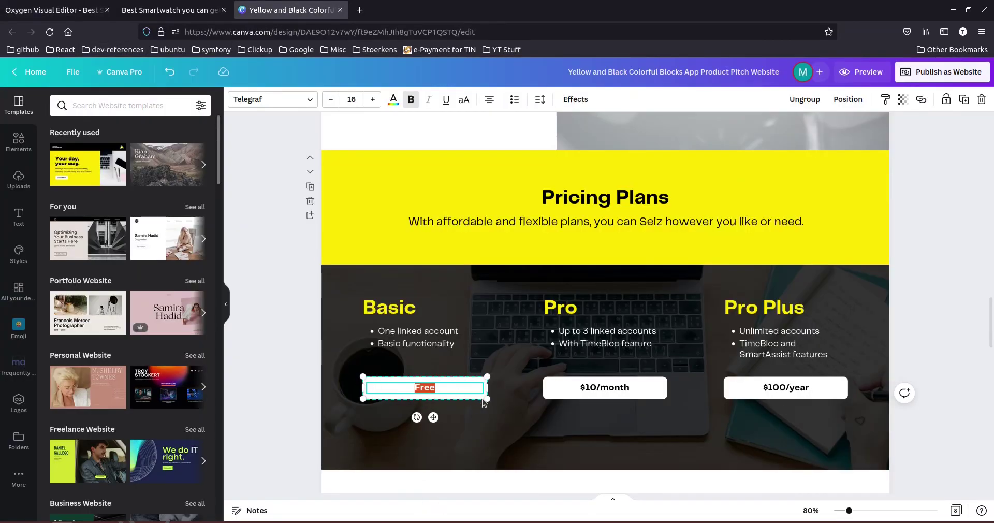
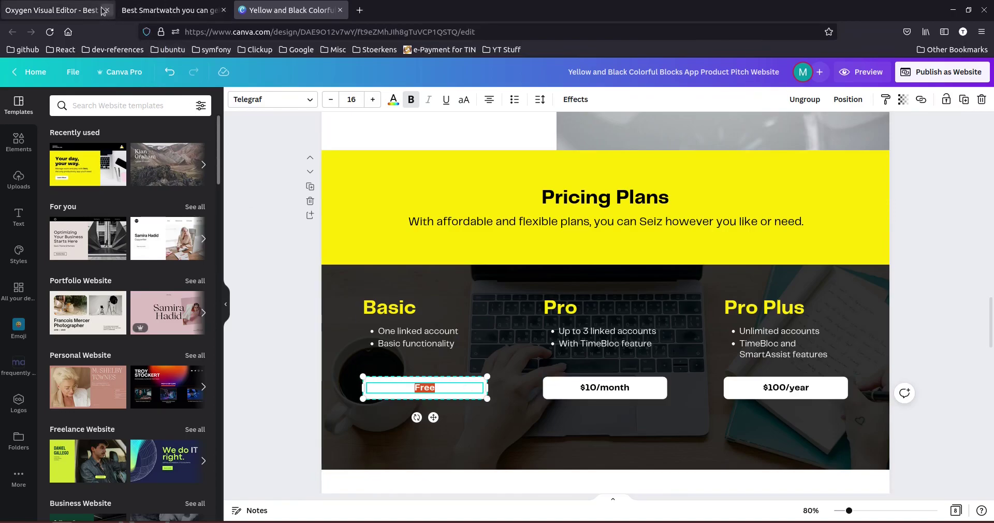
left_click(52, 10)
left_click(202, 457)
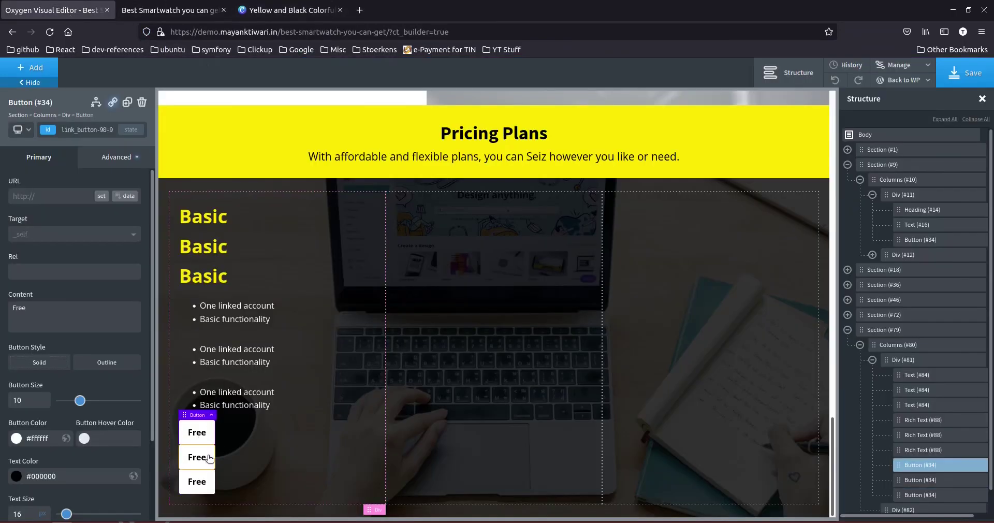
left_click(141, 102)
left_click(198, 484)
left_click(141, 103)
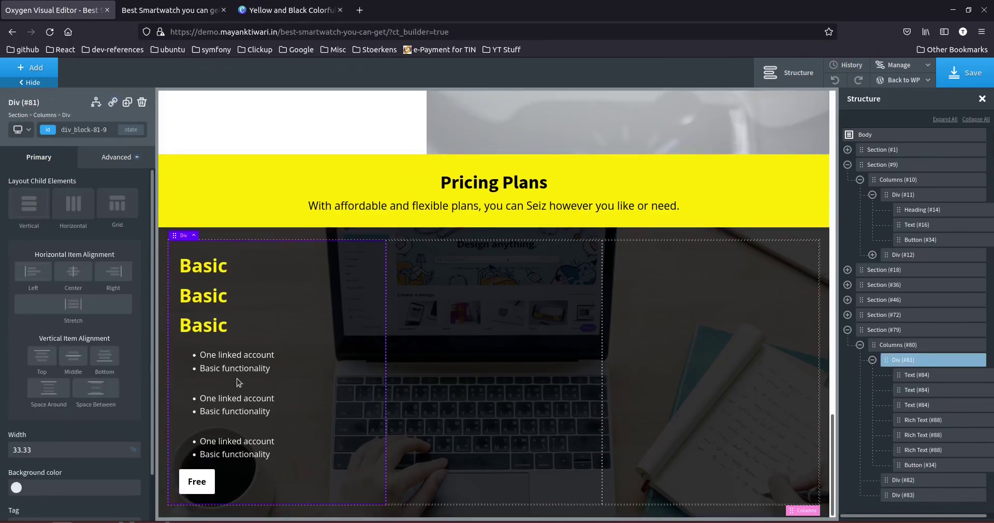
Move one copy of the Basic heading and feature list into each of the second and third pricing columns.
left_click(223, 296)
left_click_drag(189, 275, 429, 330)
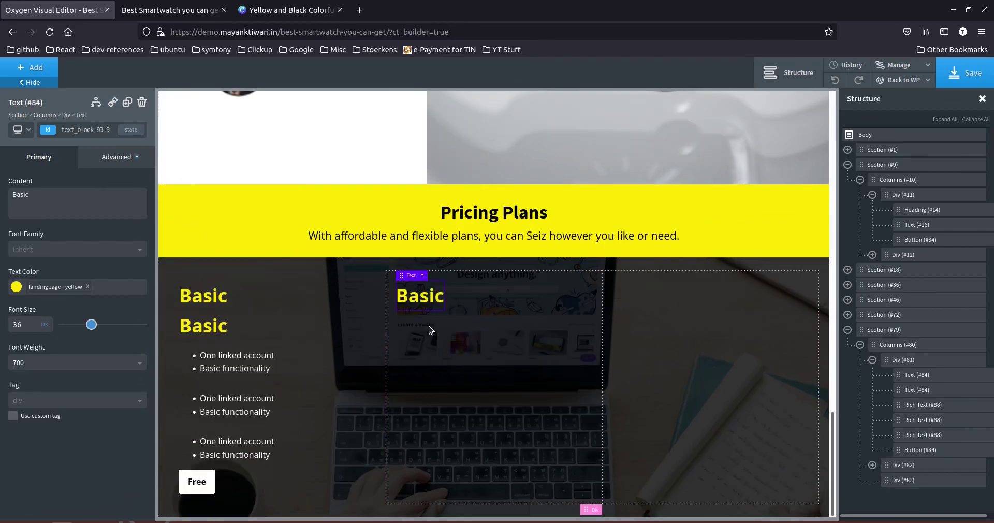
left_click(197, 344)
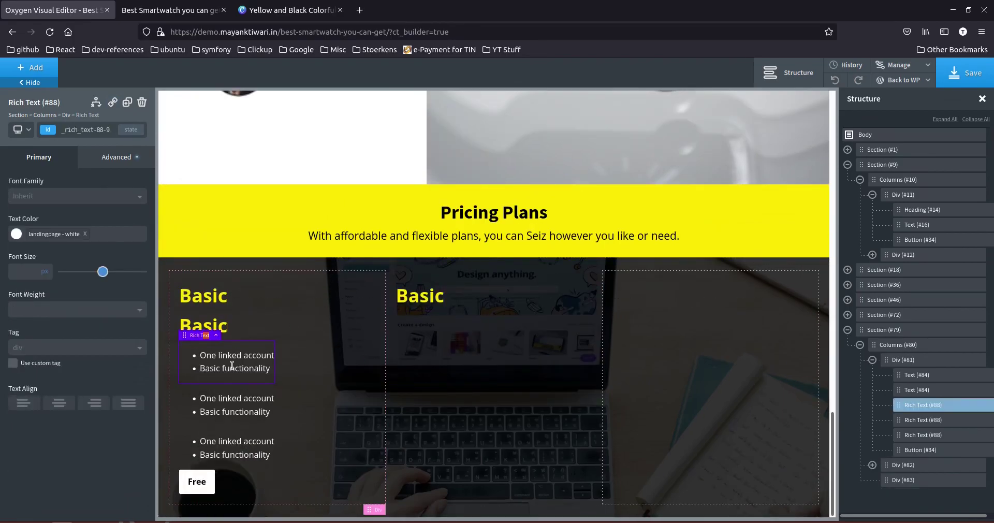
left_click_drag(185, 336, 438, 410)
left_click(205, 446)
left_click_drag(185, 422, 641, 396)
left_click(204, 411)
left_click_drag(185, 393, 640, 416)
Set the first column's Free button padding to 50 px on the left and 50 px on the right.
left_click(197, 482)
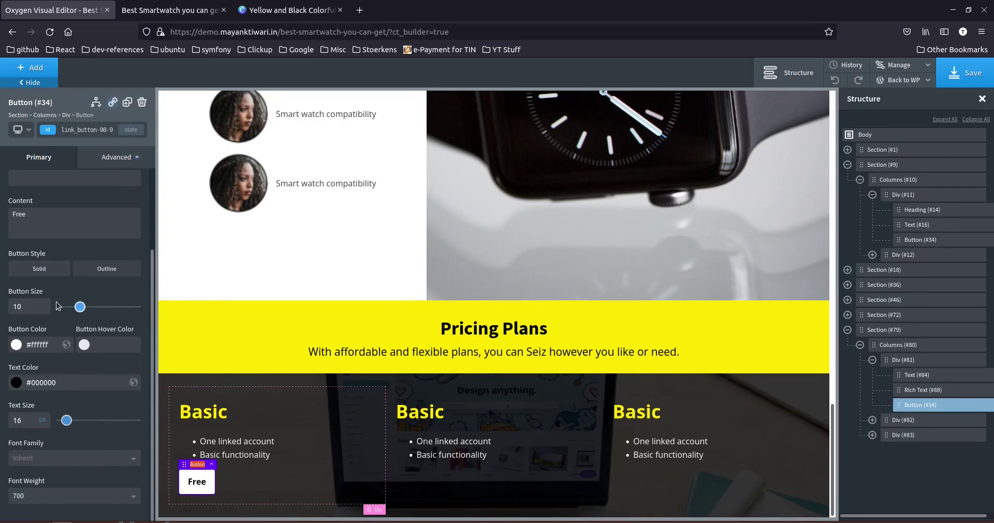
left_click(114, 160)
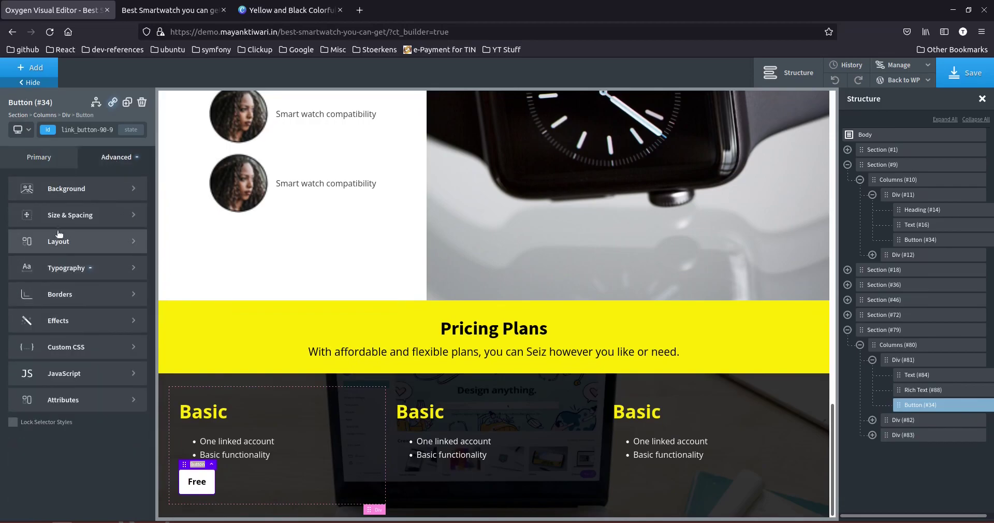
left_click(65, 213)
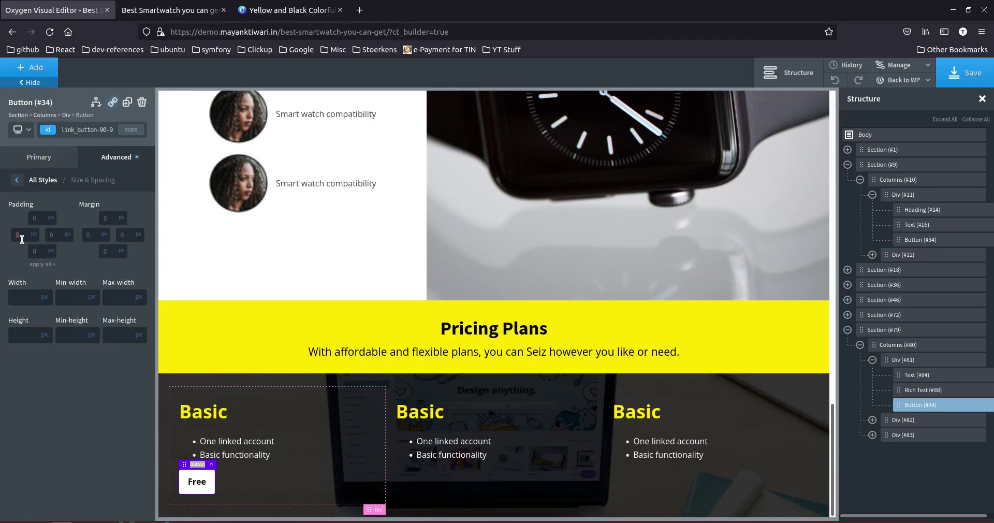
type("35")
key("BackSpace")
key("BackSpace")
type("50")
key("Tab")
type("50")
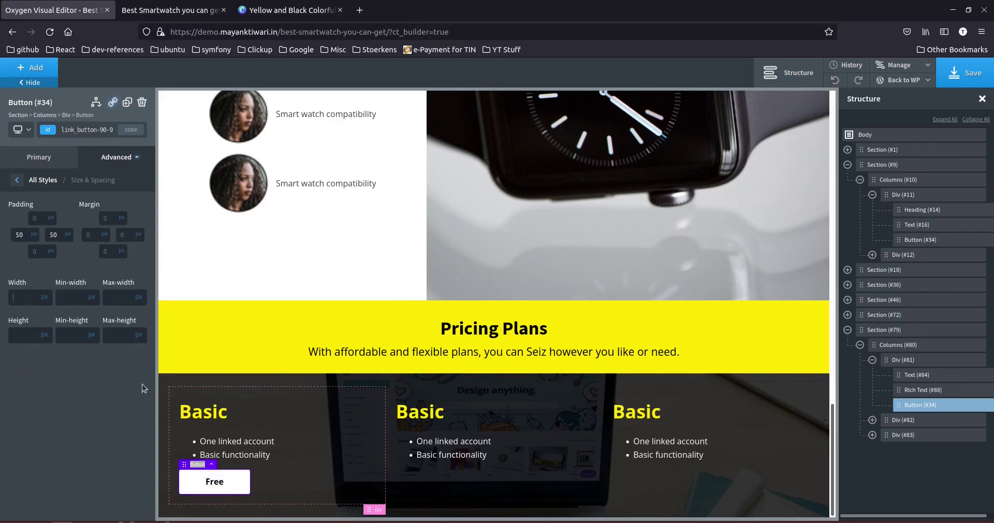
Switch the Free button's width to percent and raise it stepwise from 50 to 115 %.
type("50")
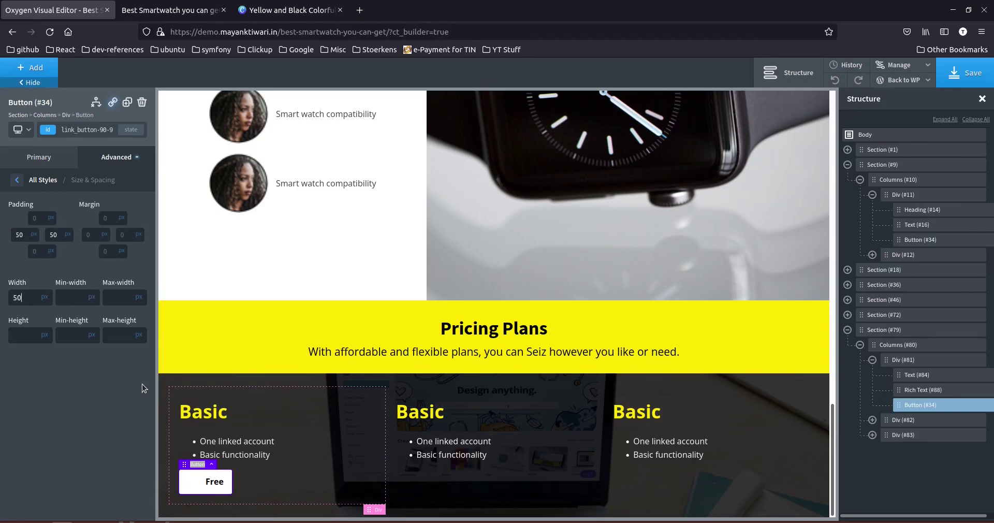
key("Up")
key("Up")
key("Up")
key("Up")
key("Up")
key("Up")
key("Up")
key("Up")
key("Up")
key("Up")
key("Up")
key("Up")
key("Up")
key("Up")
key("Up")
key("Up")
key("Up")
key("Up")
key("Up")
key("Up")
key("Down")
left_click(44, 301)
left_click(40, 301)
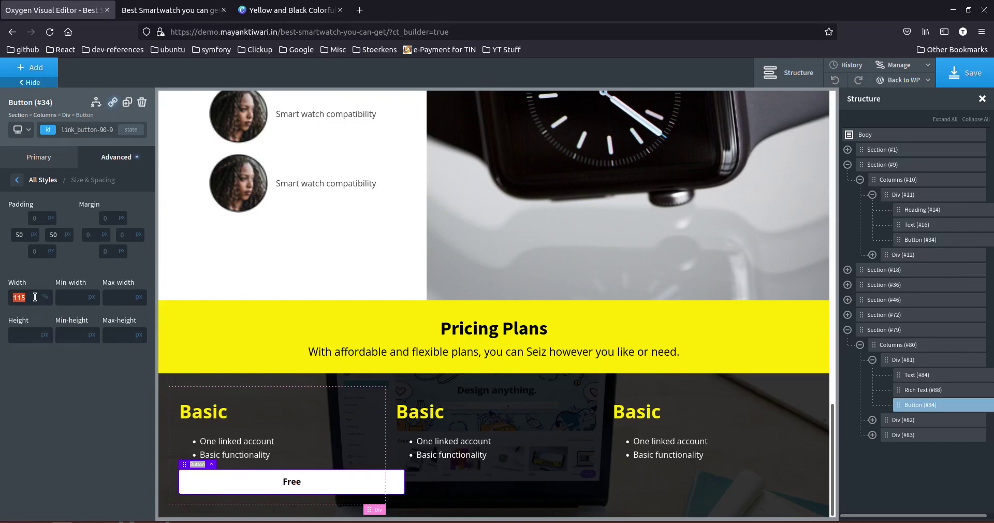
Try narrower widths for the Free button, including 80 %, and set its width to 70 %.
type("1")
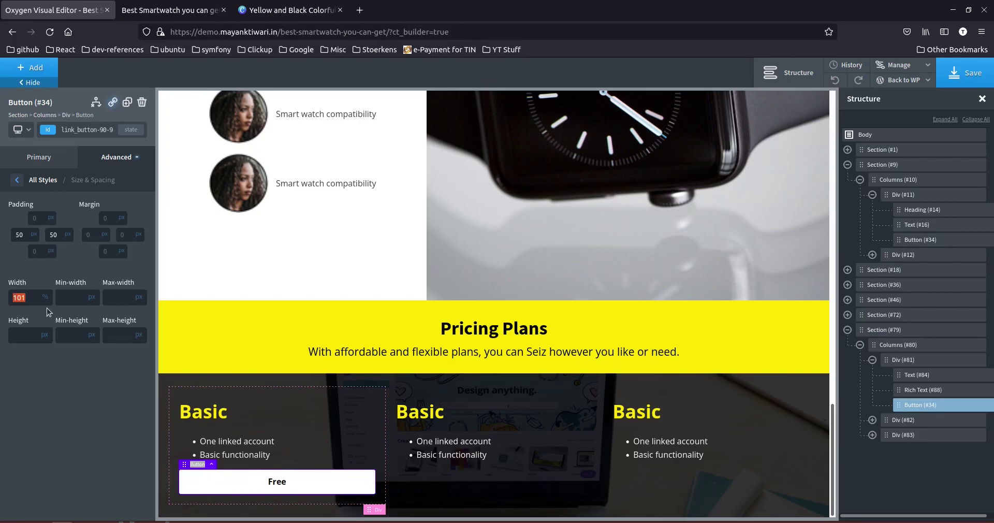
type("0080")
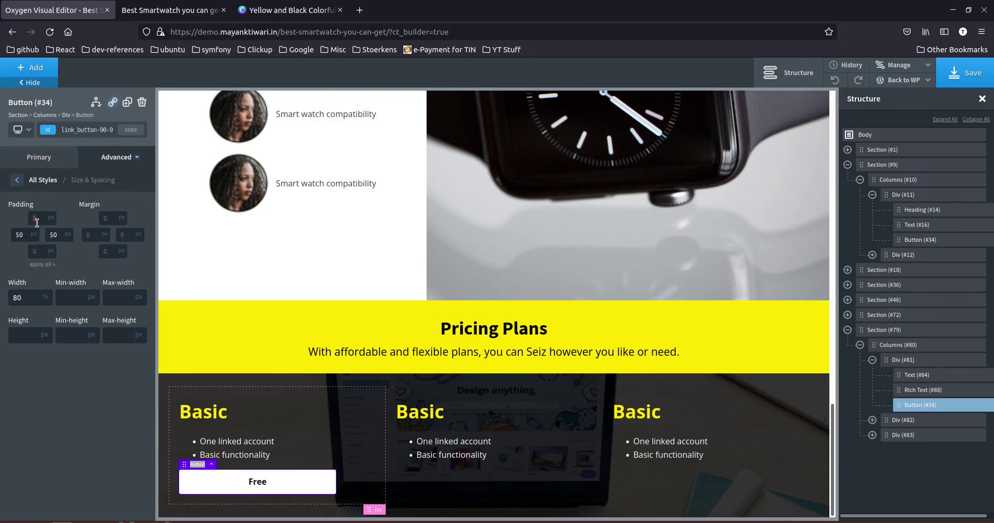
type("0")
key("ctrl+z")
key("ctrl+z")
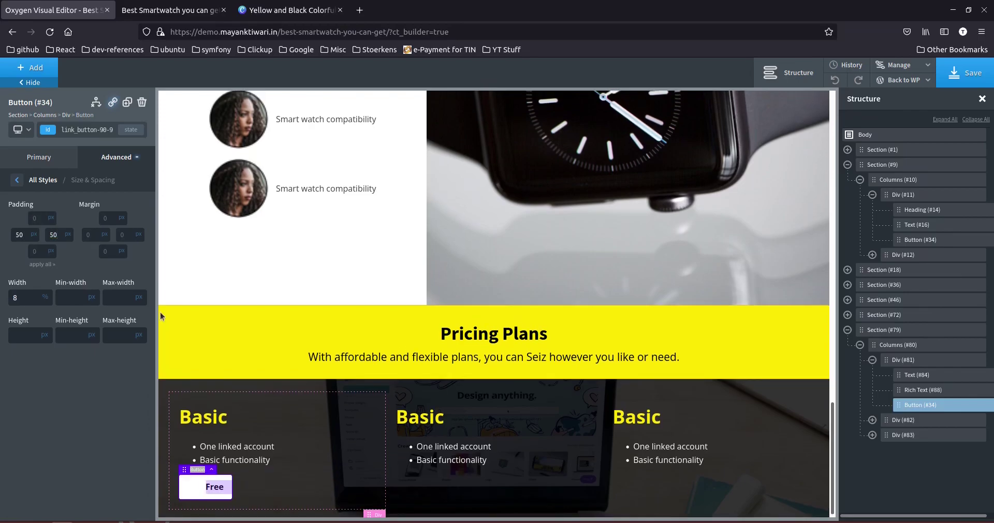
type("70")
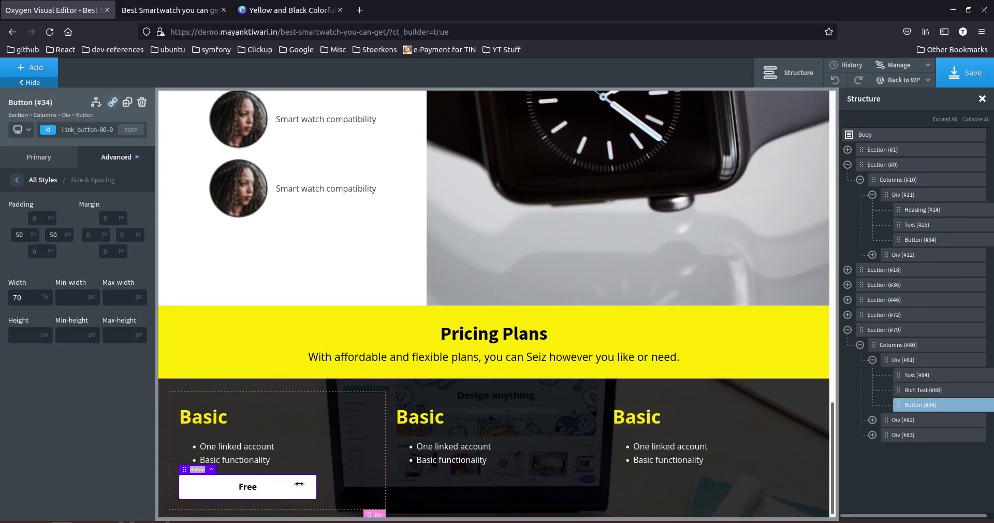
Duplicate the widened Free button twice and move the copies into the second and third pricing columns.
left_click(50, 162)
scroll(290, 489, "down", 1)
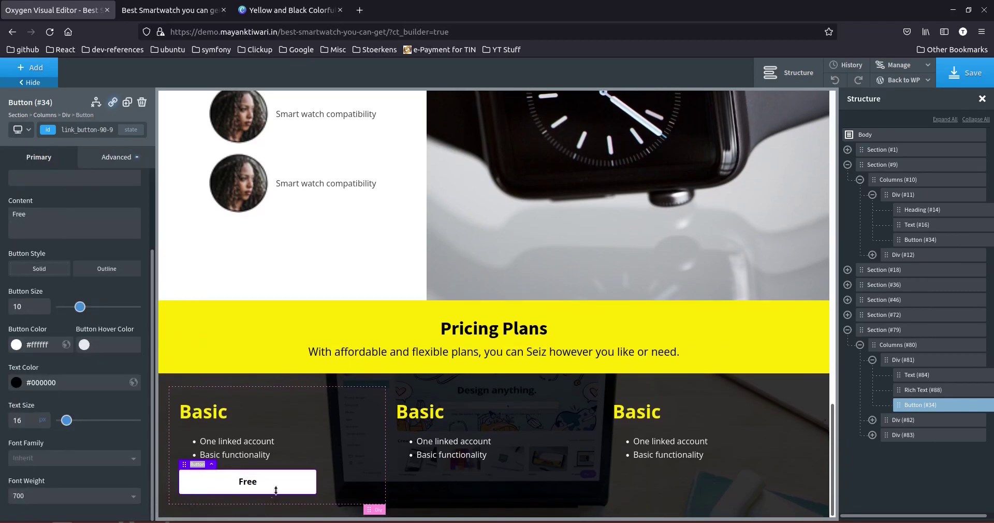
left_click(126, 102)
left_click(126, 102)
left_click(253, 506)
scroll(251, 506, "down", 2)
left_click_drag(185, 440, 407, 461)
left_click(202, 477)
left_click_drag(196, 475, 632, 464)
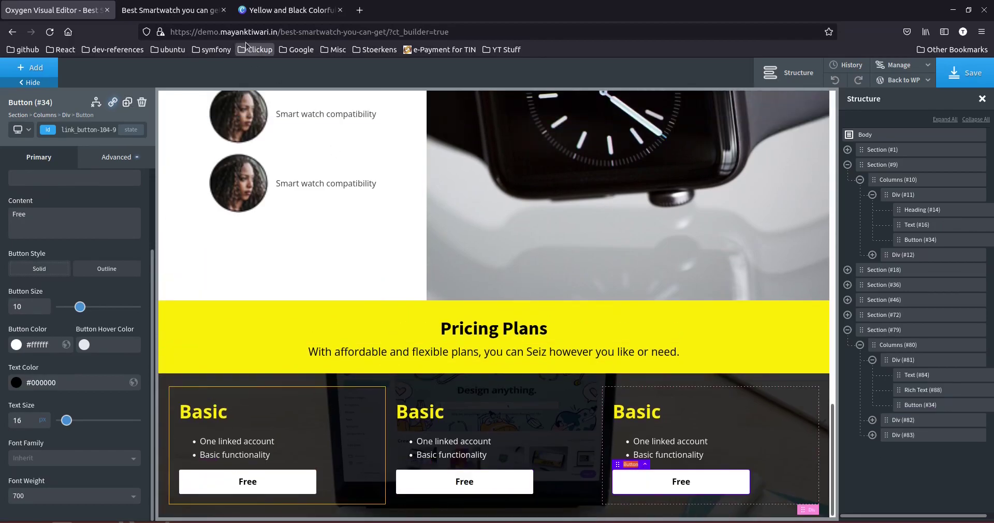
Copy the Pro plan's $10/month label from the Canva design and paste it over the Free text of the second and third buttons in Oxygen.
left_click(208, 14)
left_click(280, 10)
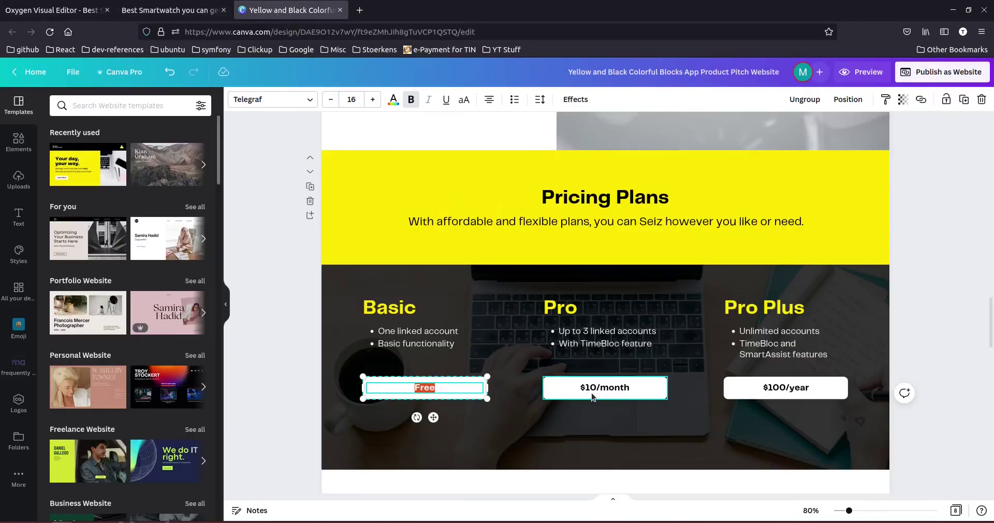
double_click(627, 387)
key("ctrl+c")
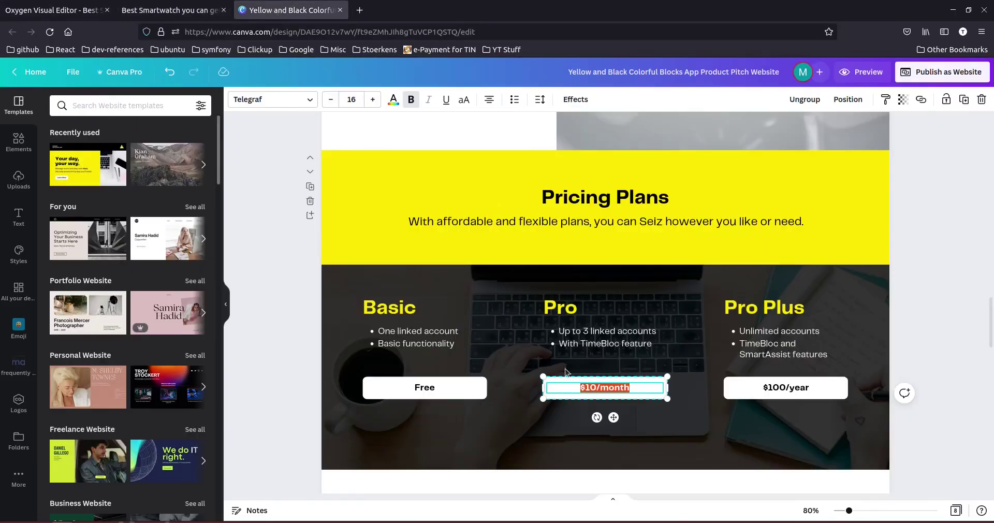
left_click(83, 11)
double_click(461, 483)
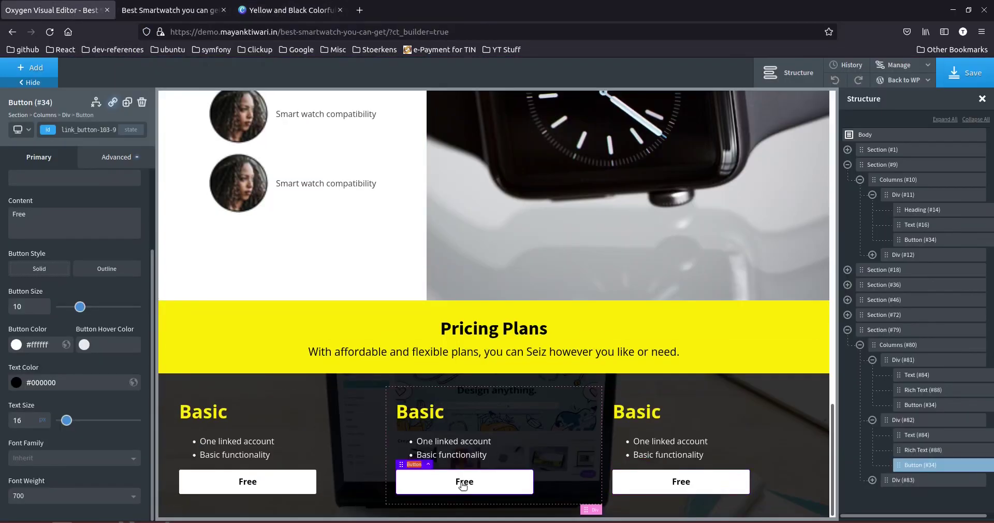
double_click(461, 483)
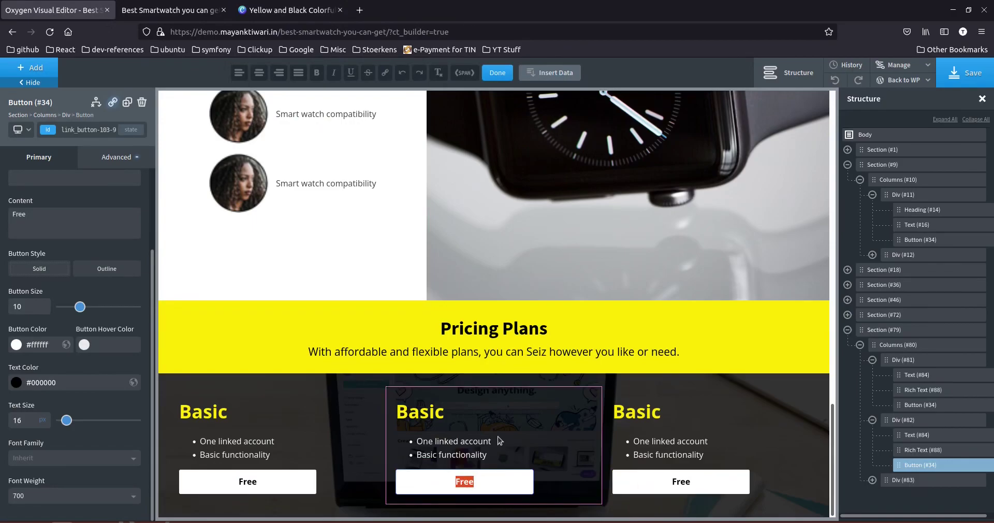
key("ctrl+v")
double_click(673, 482)
Check the Satisfied Seiz Users section in the Canva design and add a new section below the pricing columns in Oxygen.
key("ctrl+shift+Tab")
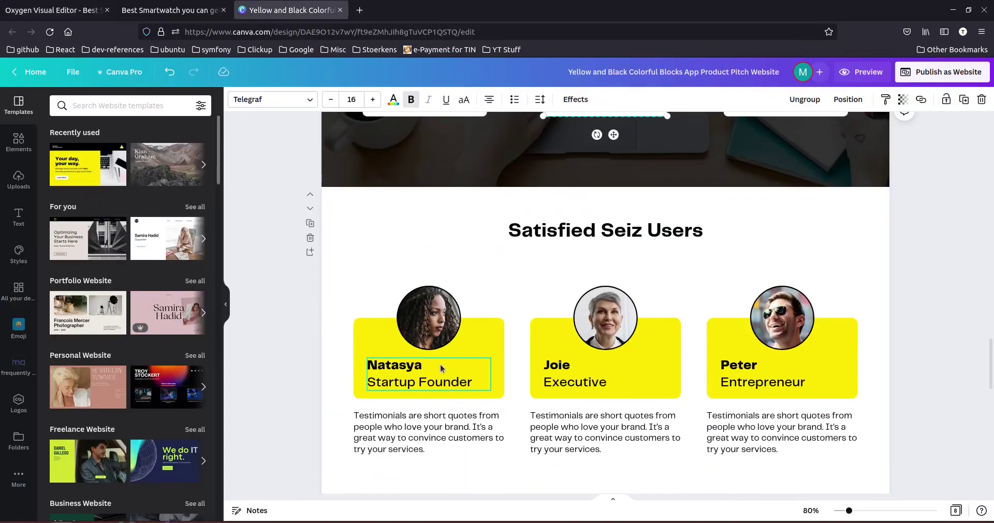
scroll(509, 309, "down", 1)
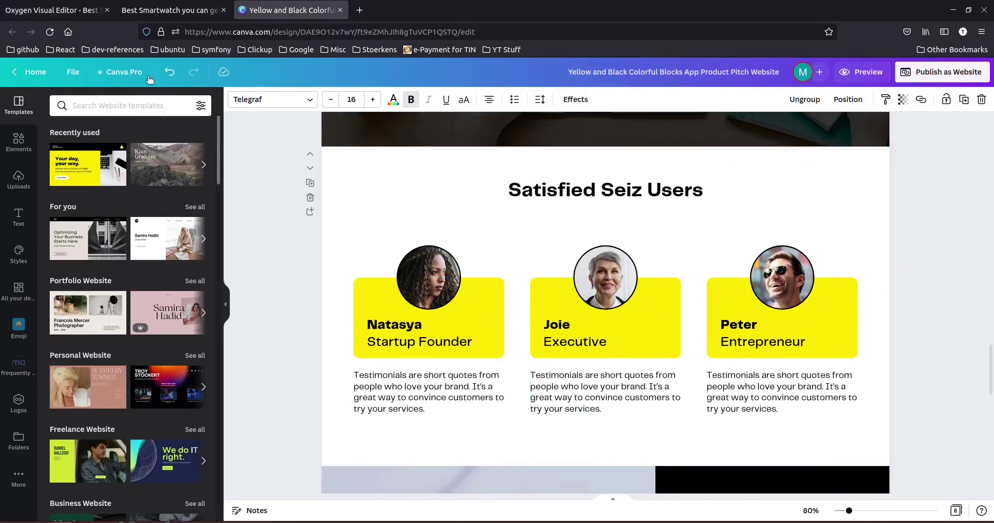
left_click(54, 16)
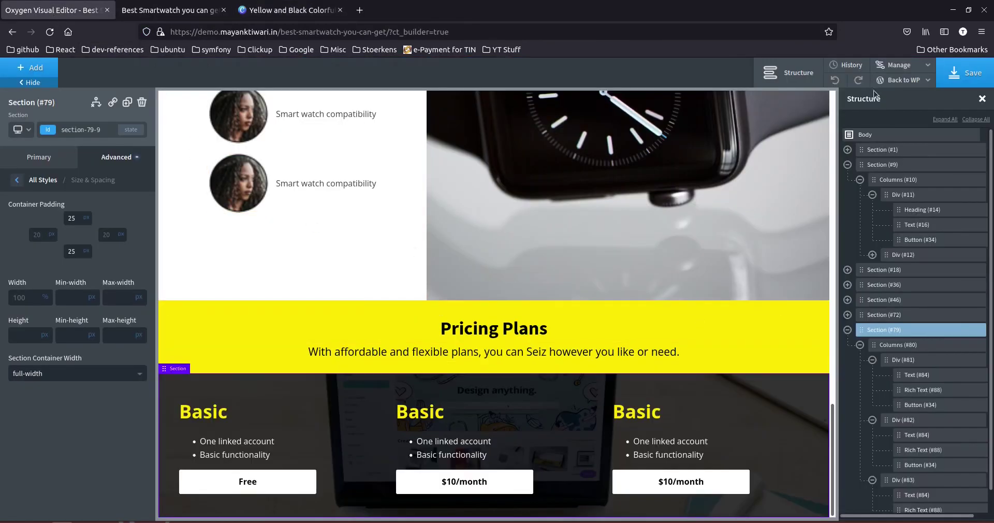
left_click(848, 164)
left_click(848, 240)
left_click(32, 68)
left_click(28, 165)
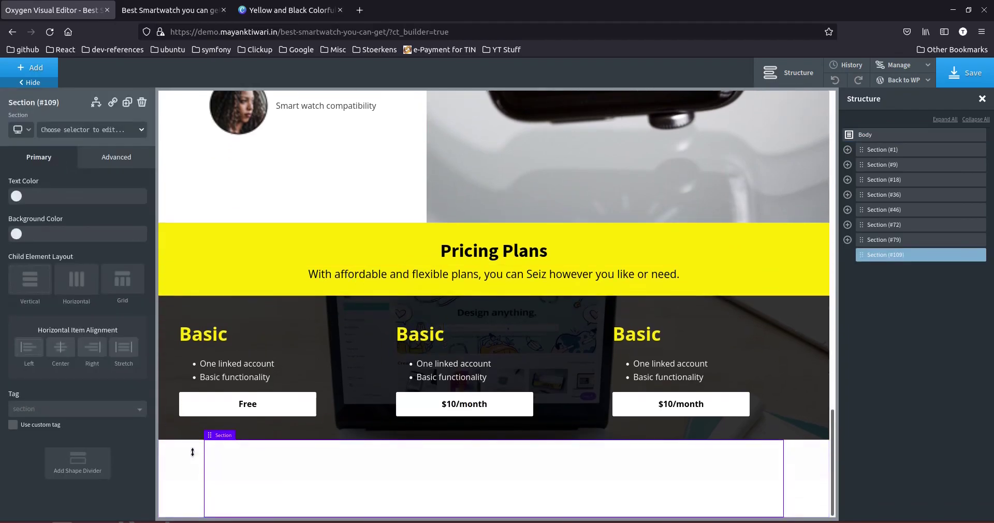
Give the new section the landingpage white background and a full width section container.
left_click(17, 234)
left_click(34, 364)
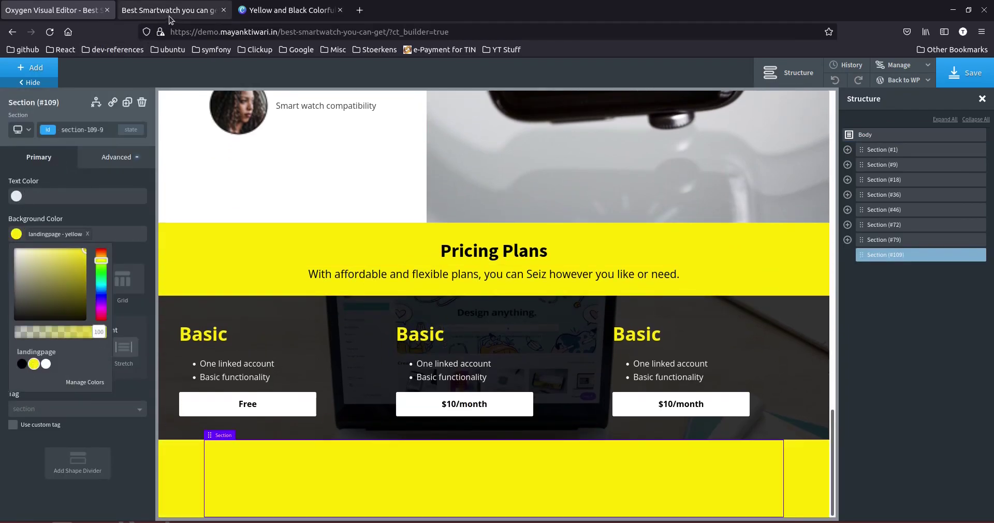
left_click(46, 364)
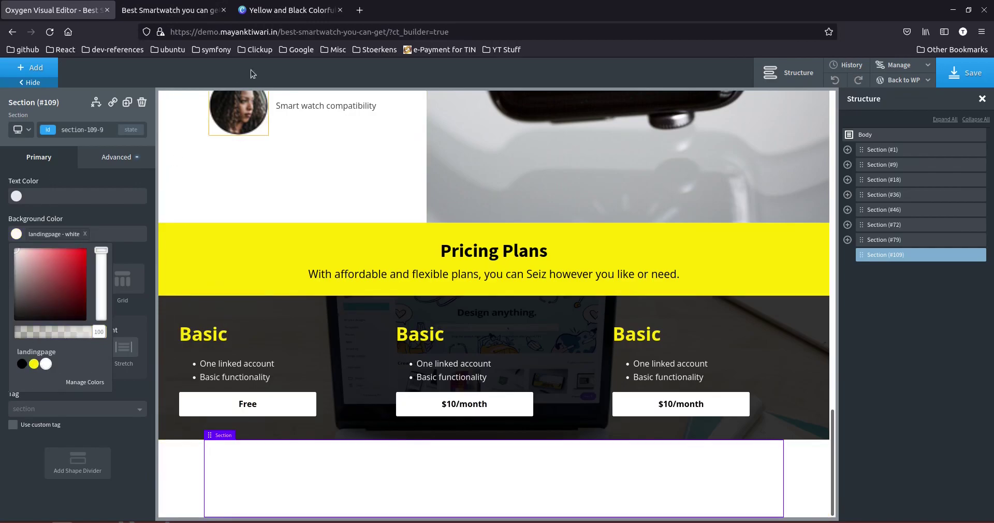
left_click(112, 159)
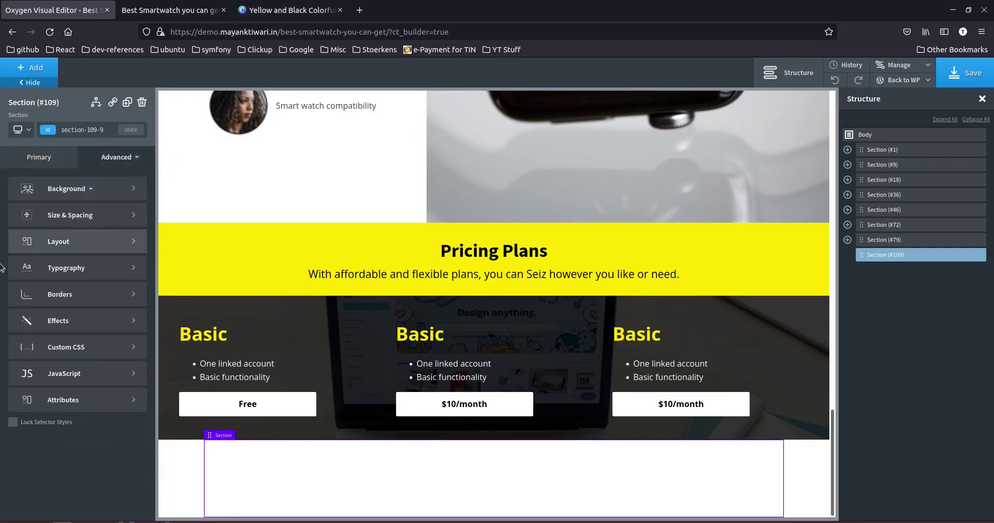
left_click(71, 216)
left_click(40, 375)
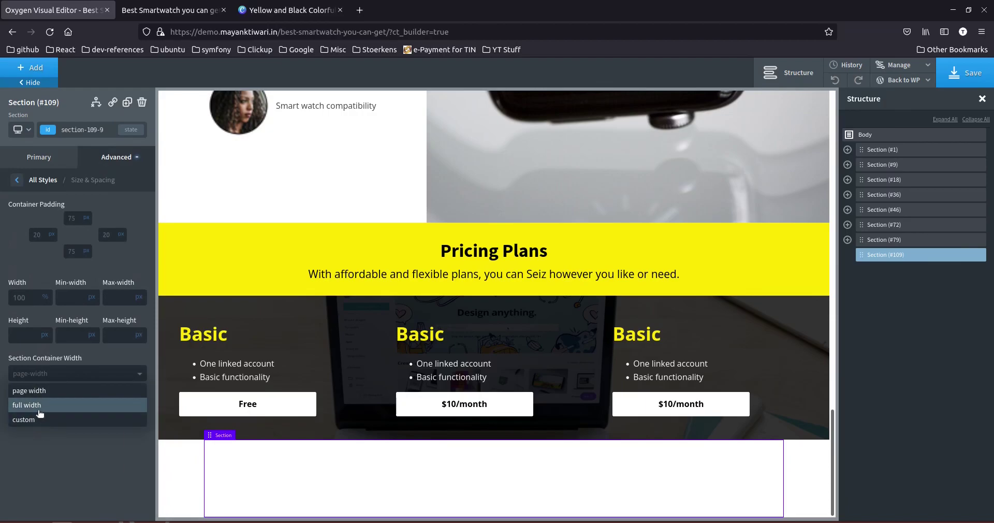
left_click(42, 405)
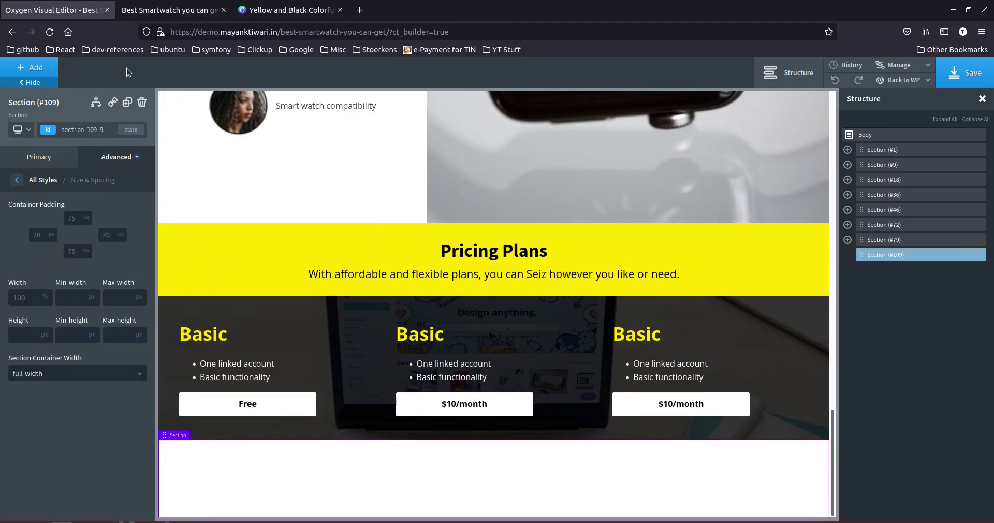
Add a heading to the new section and replace its text with Satisfied Seiz Users copied from the Canva design.
left_click(29, 62)
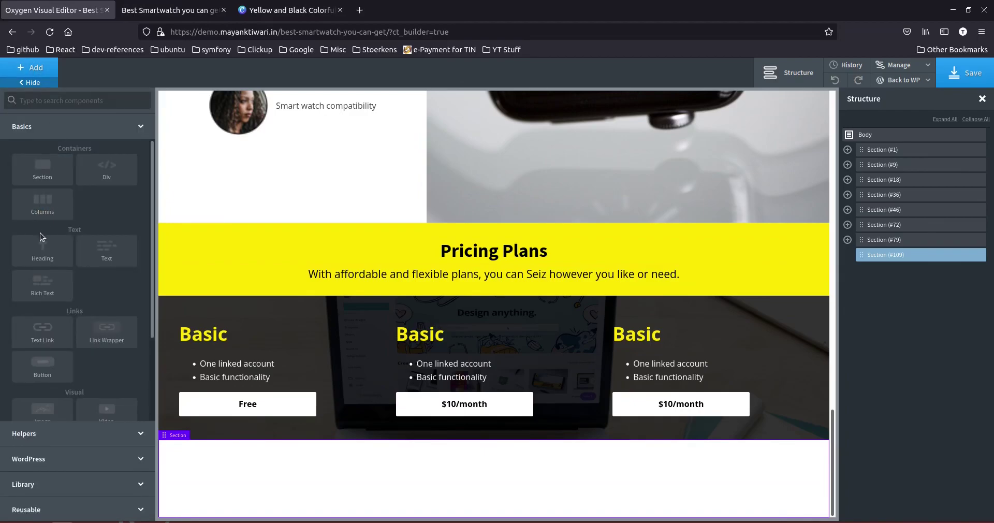
left_click(44, 250)
left_click(265, 13)
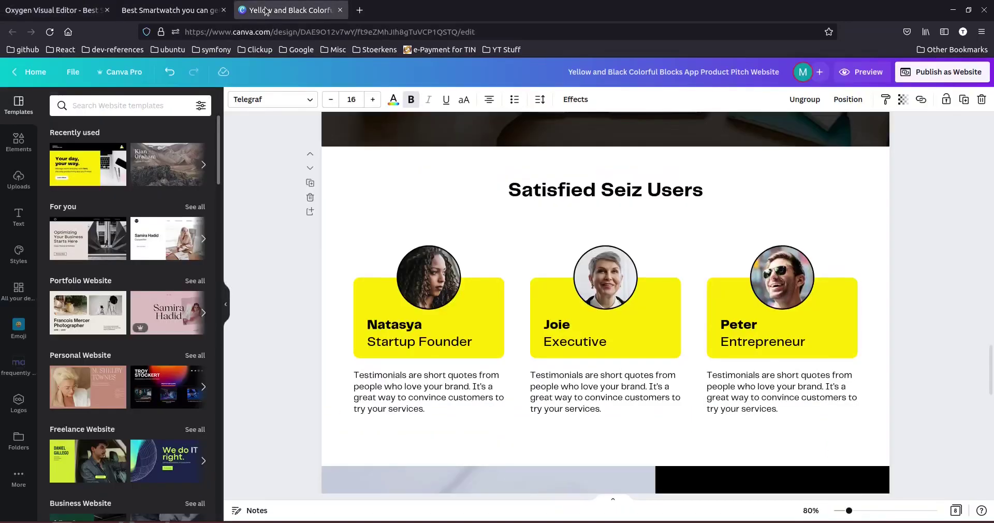
double_click(572, 182)
key("ctrl+c")
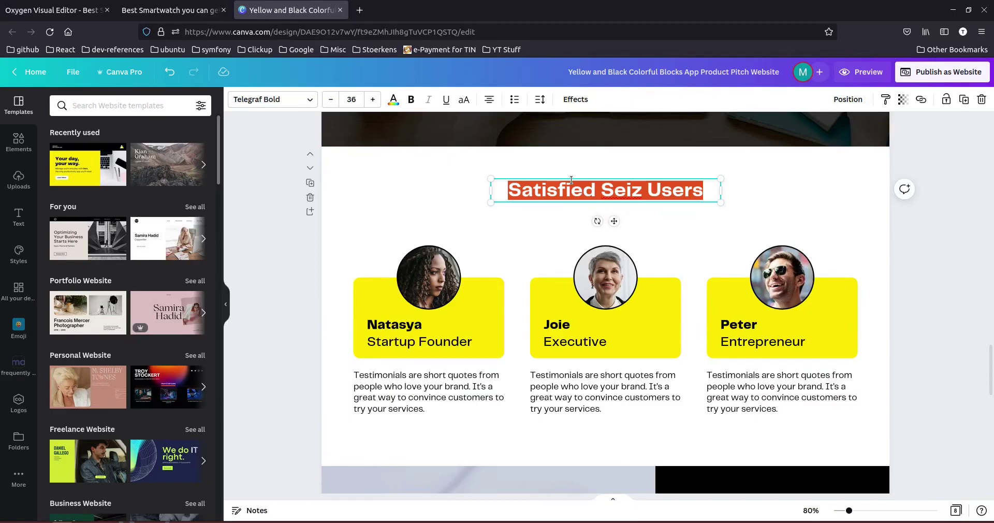
left_click(61, 11)
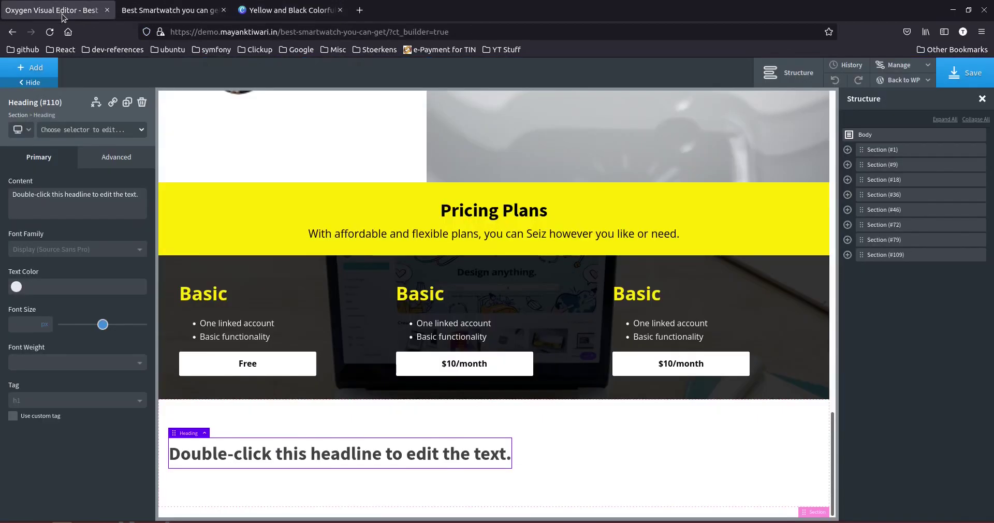
double_click(307, 450)
key("ctrl+v")
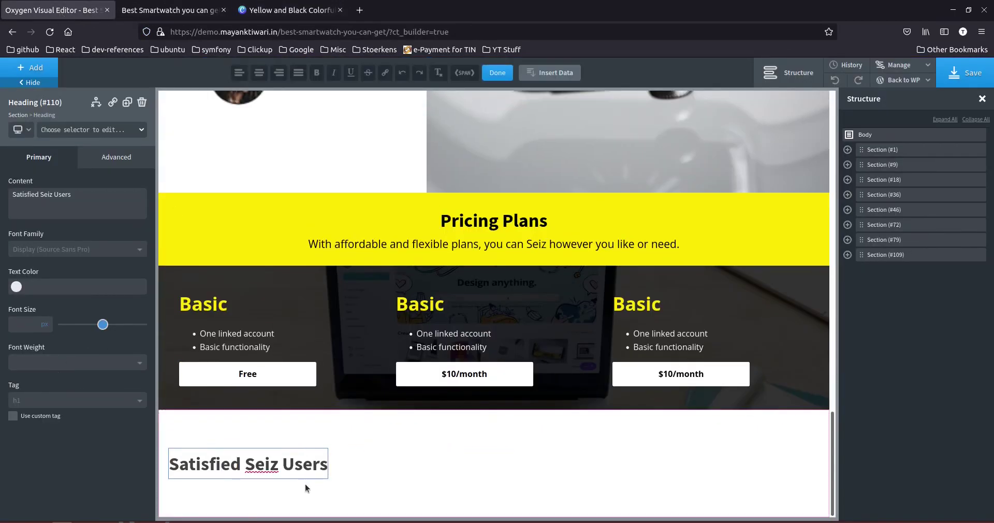
Set the width of the Satisfied Seiz Users heading to 100%.
left_click(107, 158)
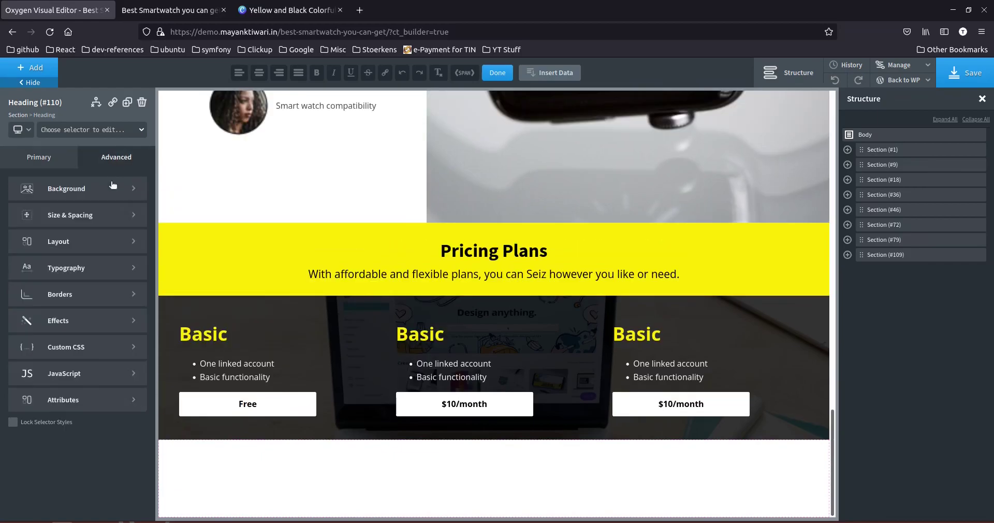
left_click(84, 226)
type("1")
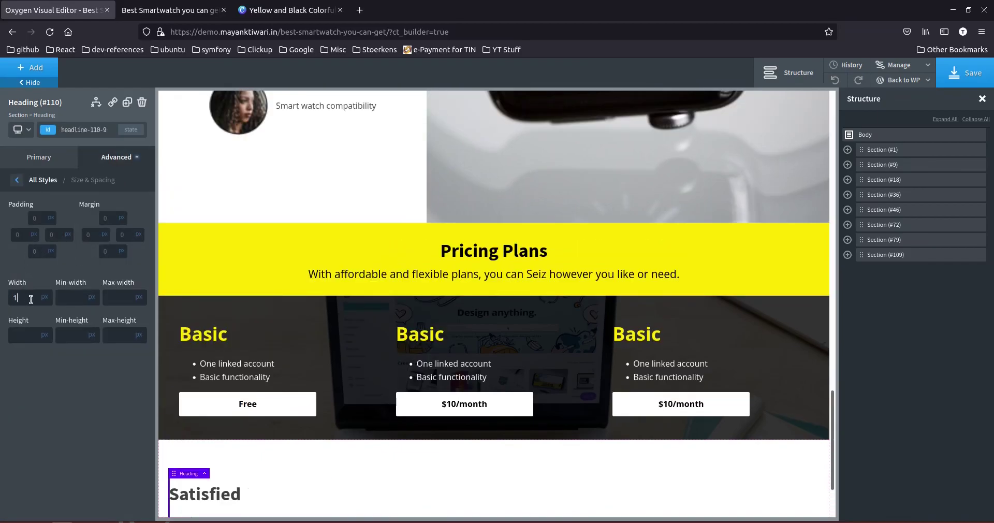
left_click(46, 299)
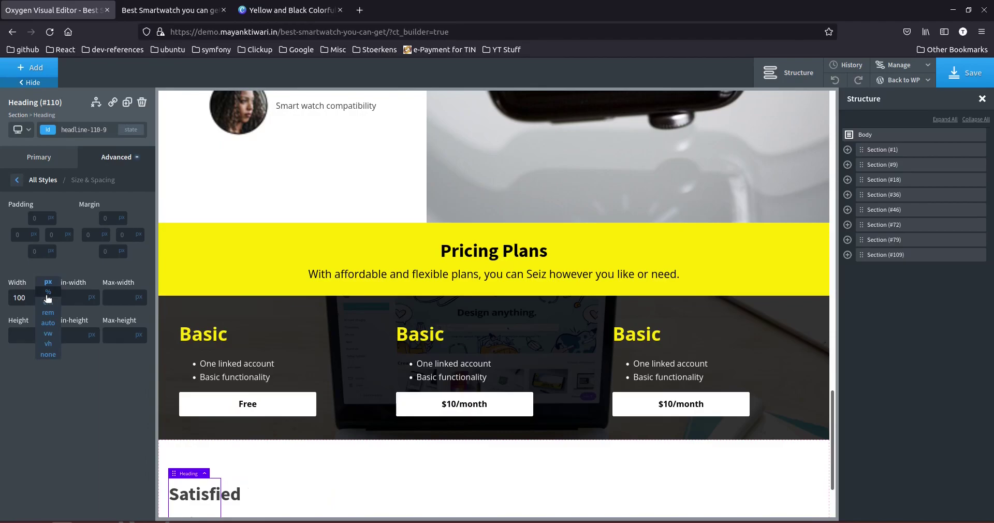
left_click(48, 293)
Center the text of the Satisfied Seiz Users heading and color it landingpage black.
left_click(96, 158)
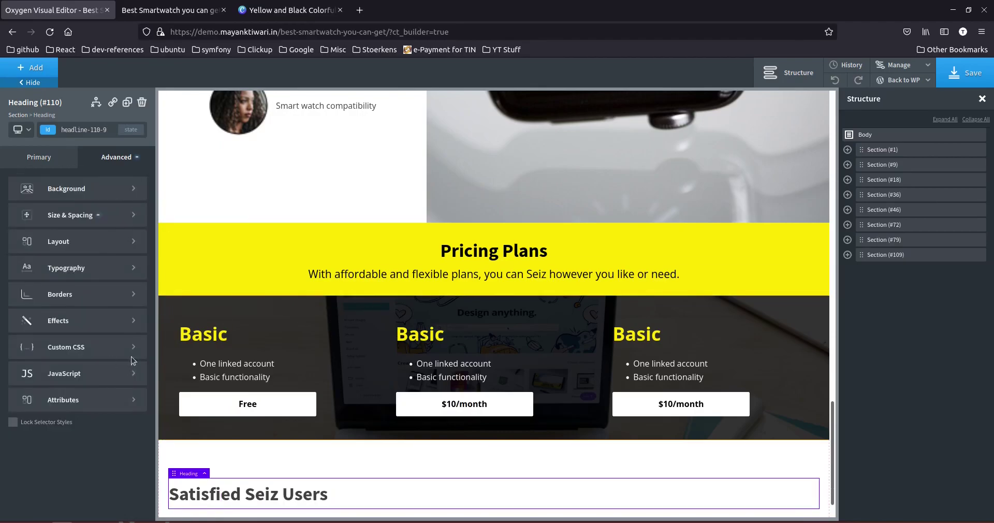
left_click(60, 270)
left_click(59, 341)
scroll(482, 415, "down", 1)
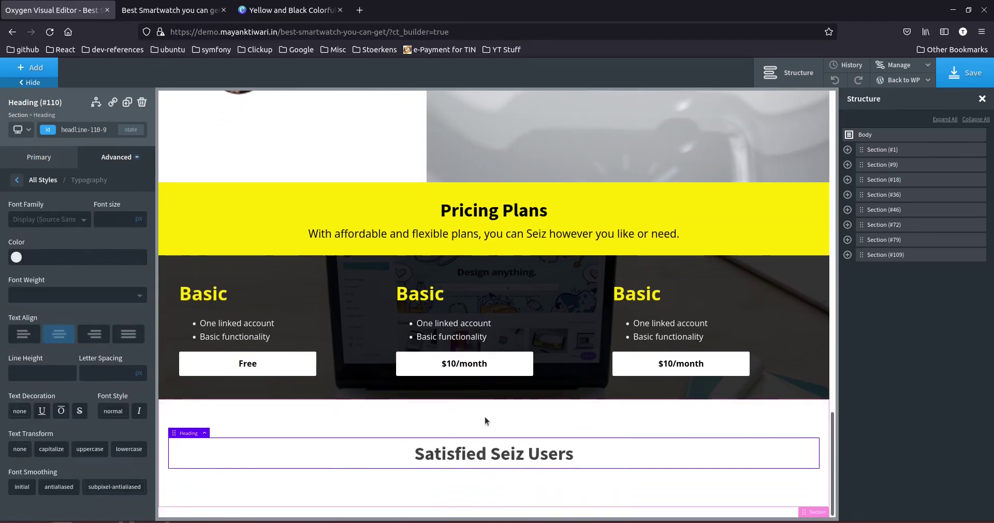
left_click(17, 257)
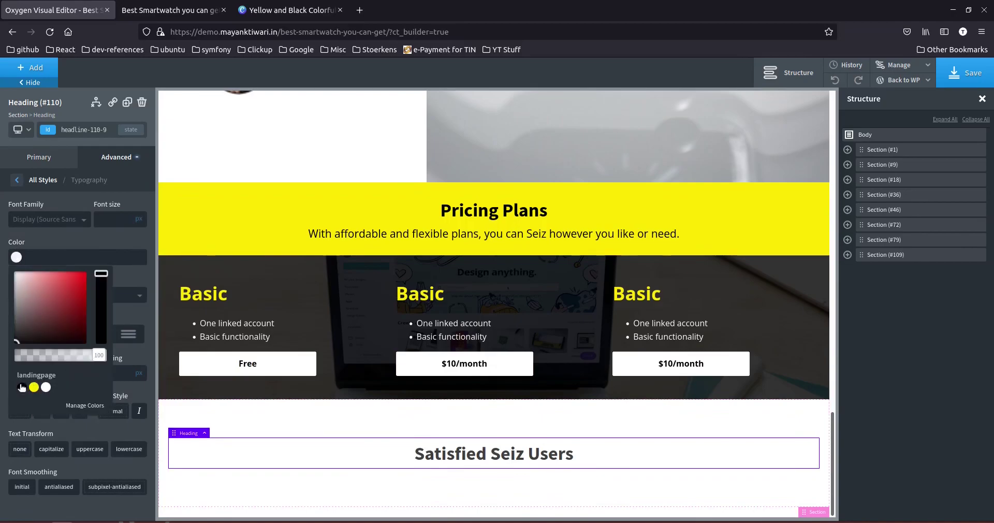
left_click(22, 387)
Check the Satisfied Seiz Users font size in the Canva design and set the Oxygen heading to 36 px.
left_click(272, 12)
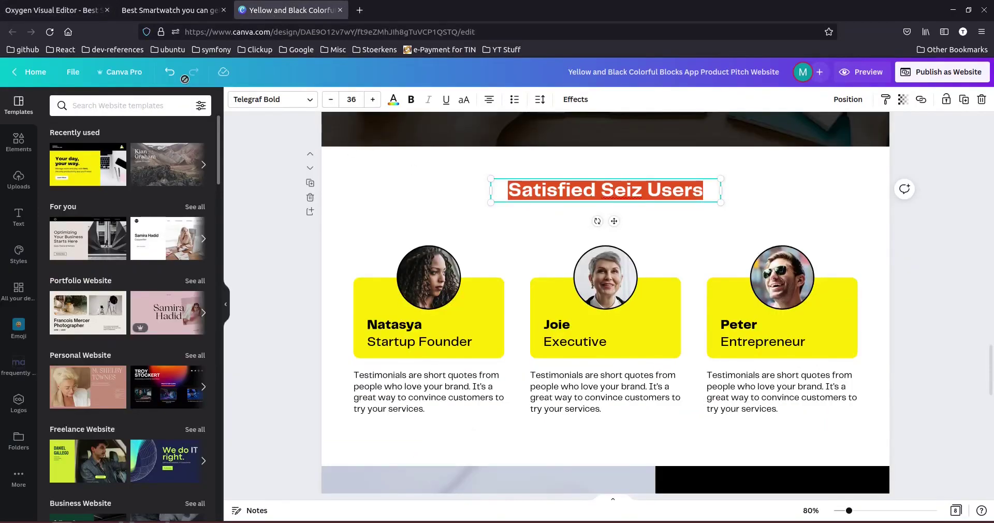
left_click(61, 11)
left_click(111, 219)
type("36")
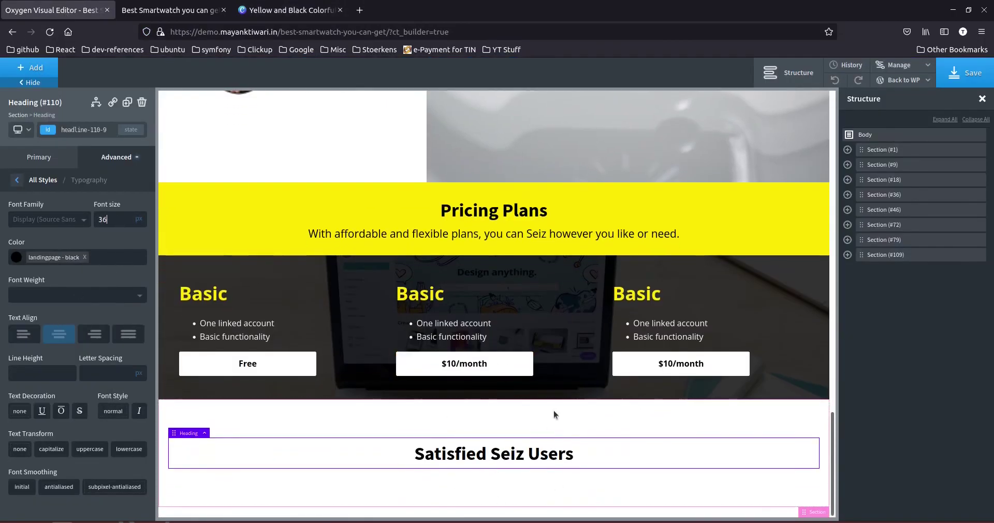
Set the Satisfied Seiz Users section's top and bottom container padding to 40 px.
left_click(456, 404)
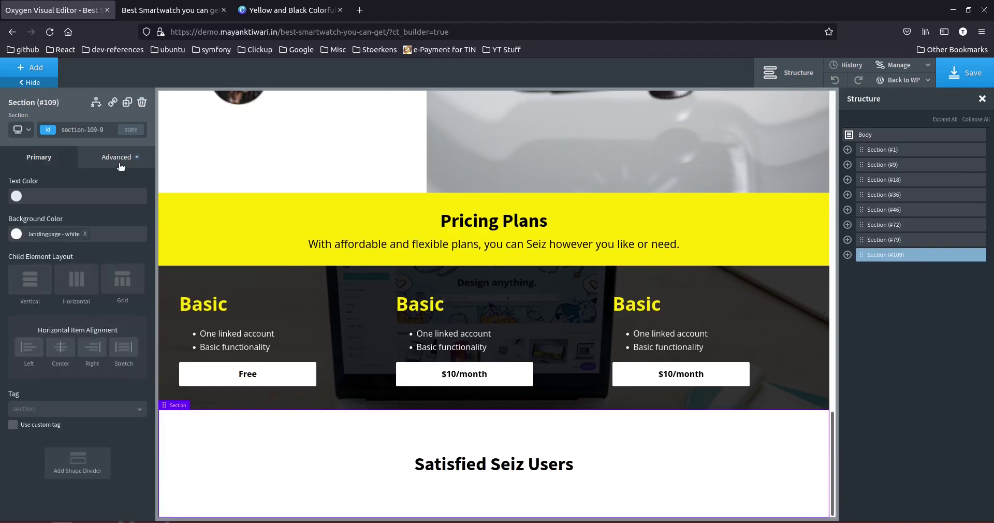
left_click(119, 160)
left_click(52, 215)
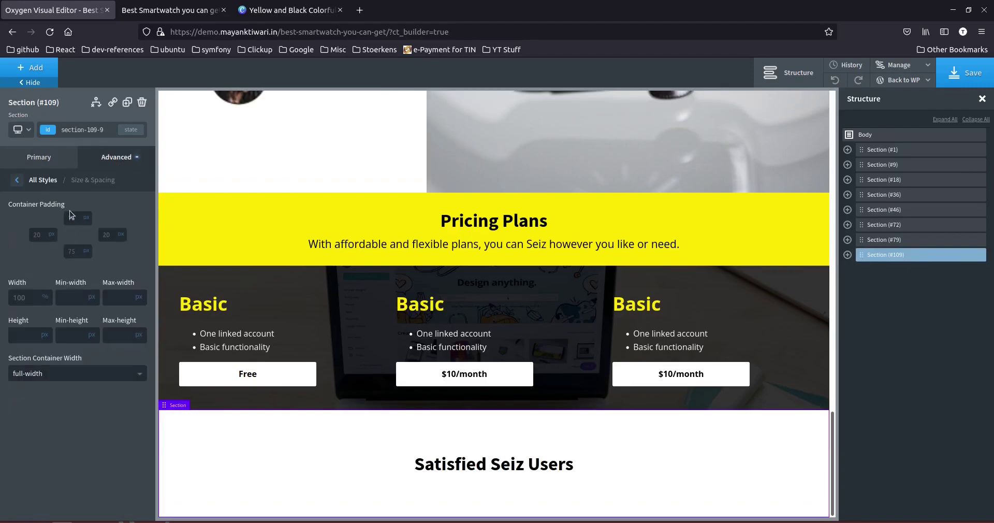
type("40")
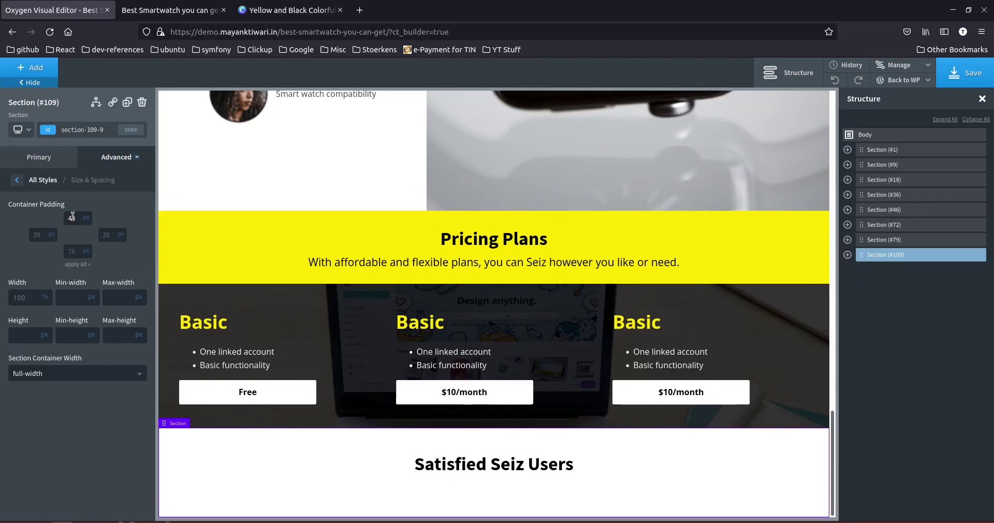
type("40")
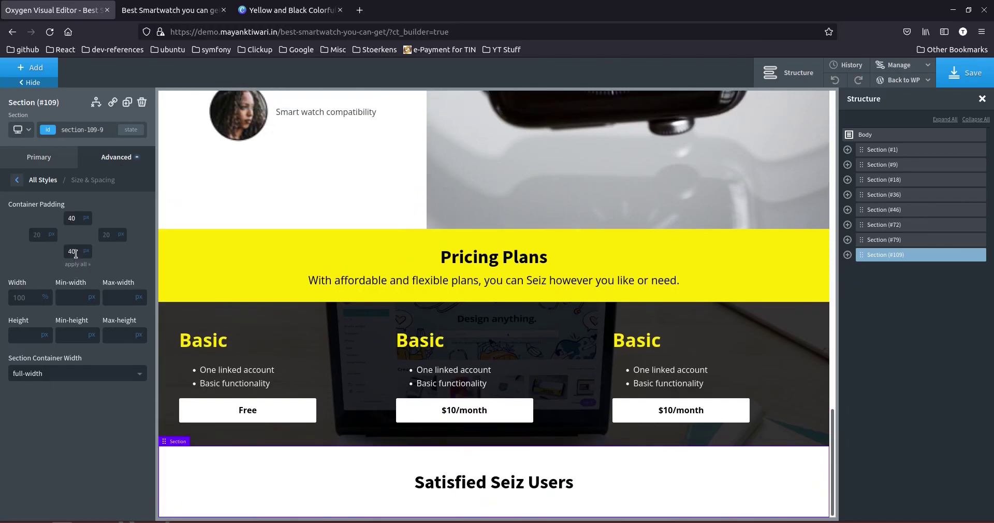
Set the yellow Pricing Plans section's top and bottom container padding to 40 px.
left_click(257, 232)
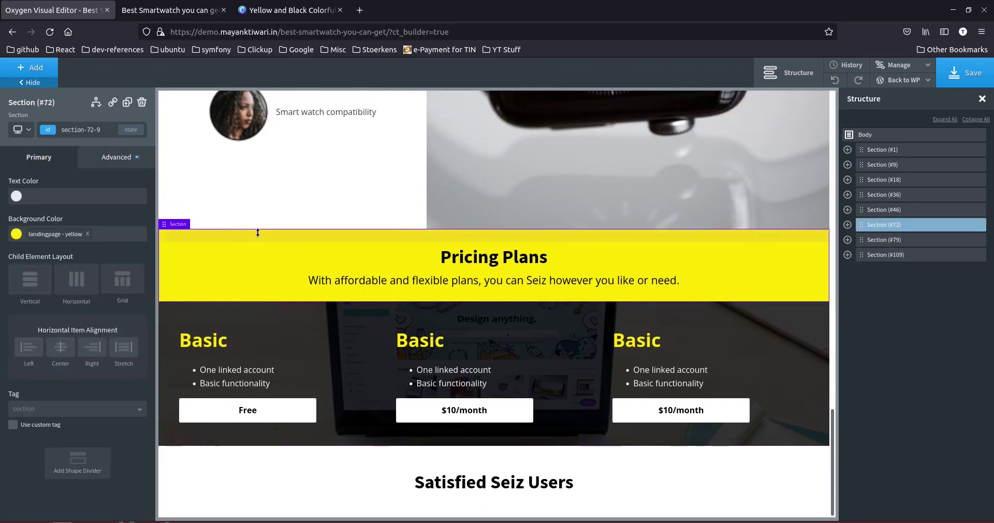
left_click(118, 159)
left_click(67, 216)
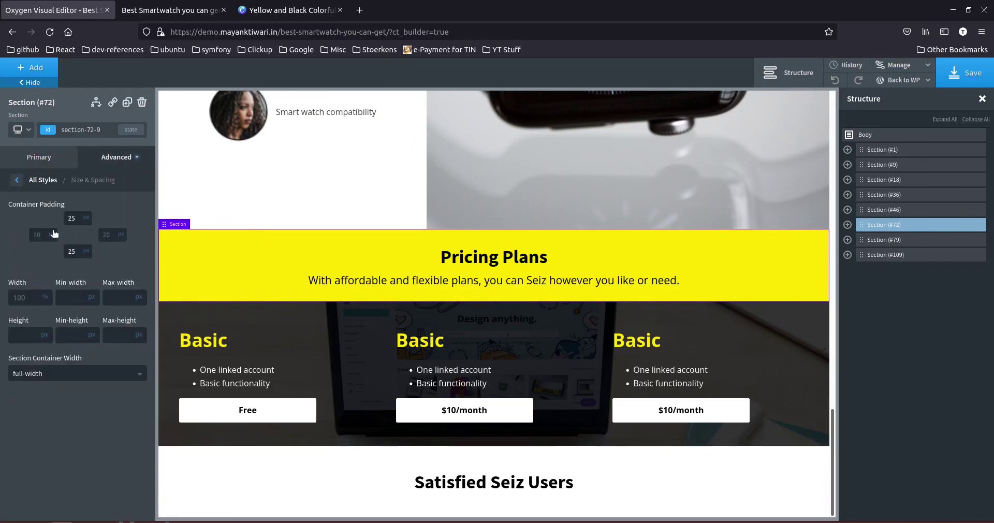
type("40")
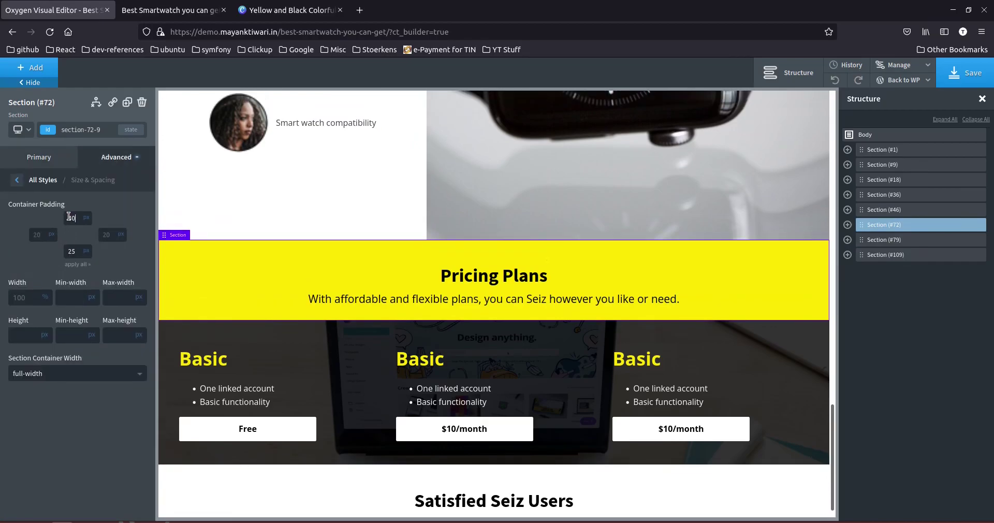
type("40")
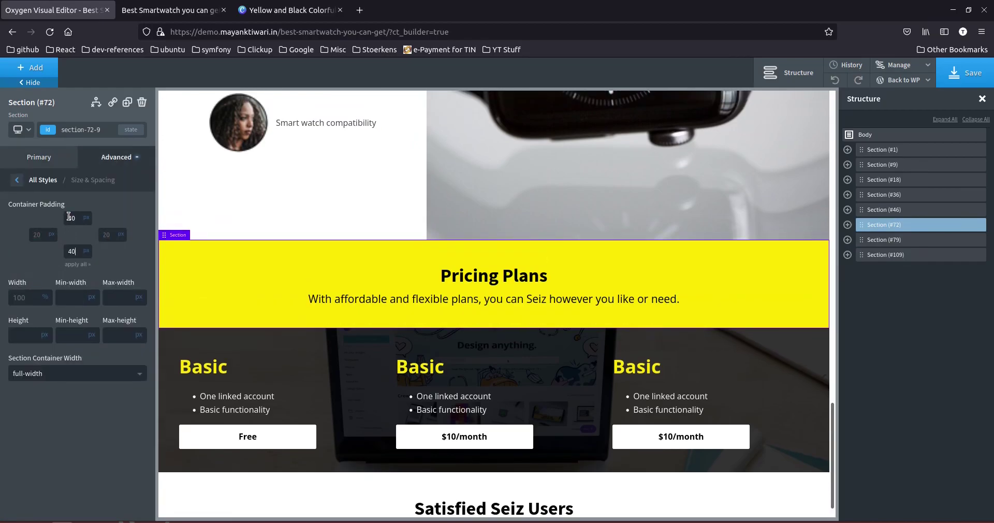
Set the top and bottom container padding of the section holding the three pricing columns to 40 px.
left_click(377, 466)
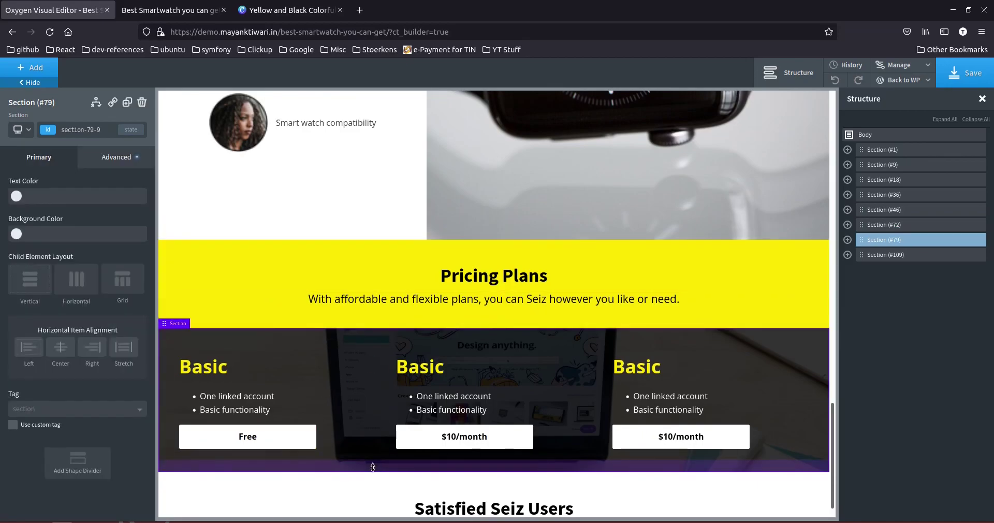
left_click(117, 157)
left_click(71, 217)
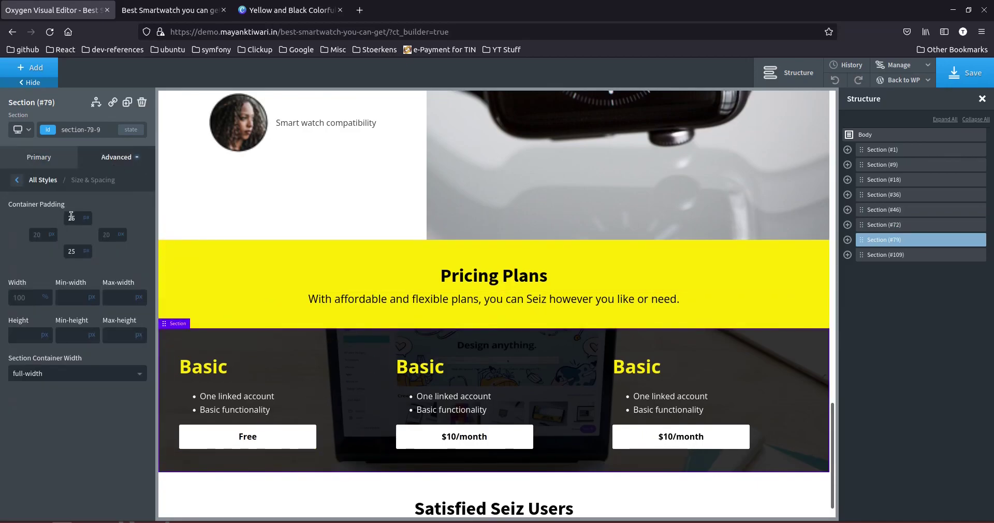
type("40")
key("Tab")
key("Tab")
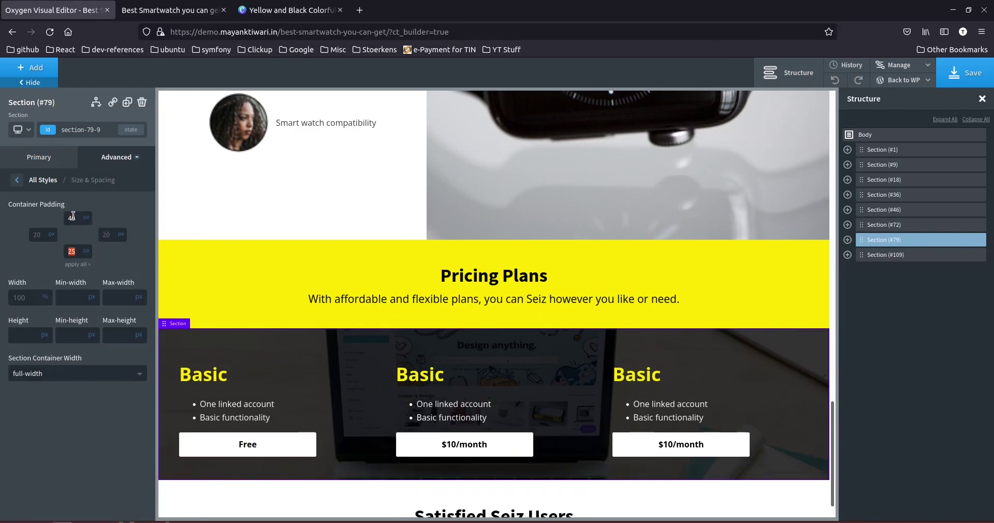
type("40")
scroll(444, 404, "down", 1)
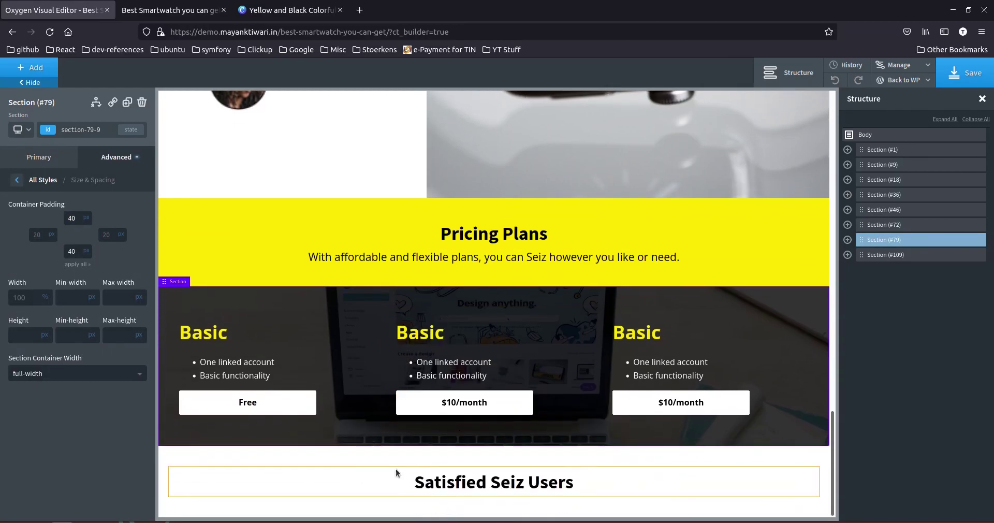
Check the testimonial layout in the Canva design and add a 33 33 33 columns element below the Satisfied Seiz Users heading in Oxygen.
left_click(368, 474)
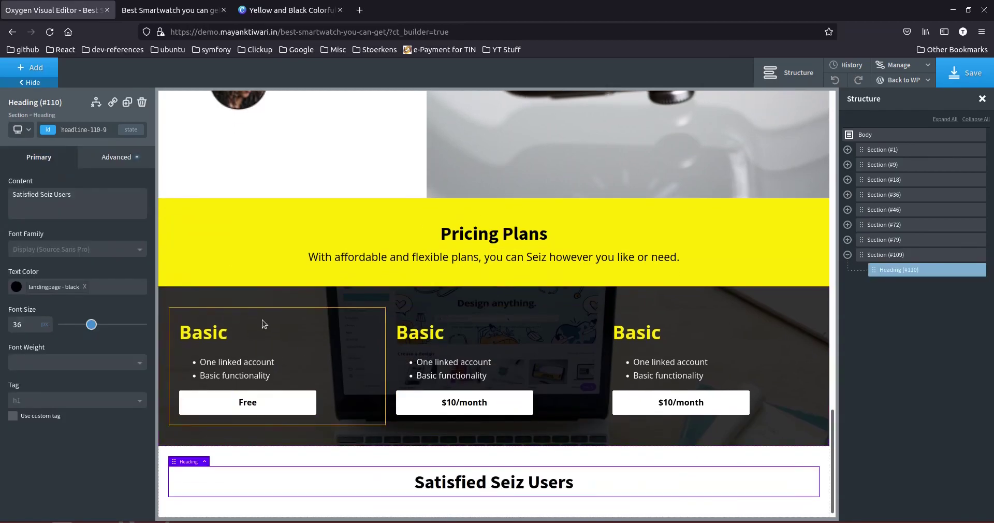
left_click(265, 10)
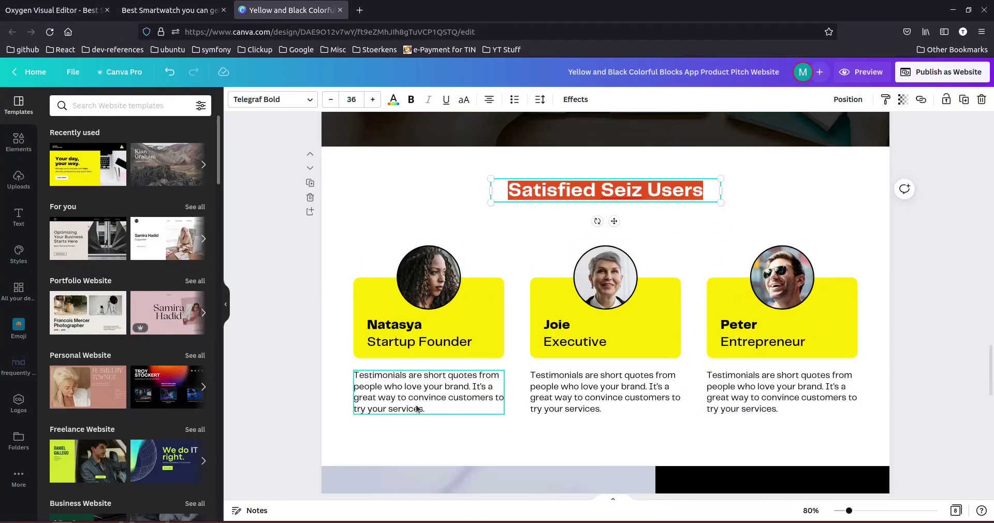
left_click(52, 10)
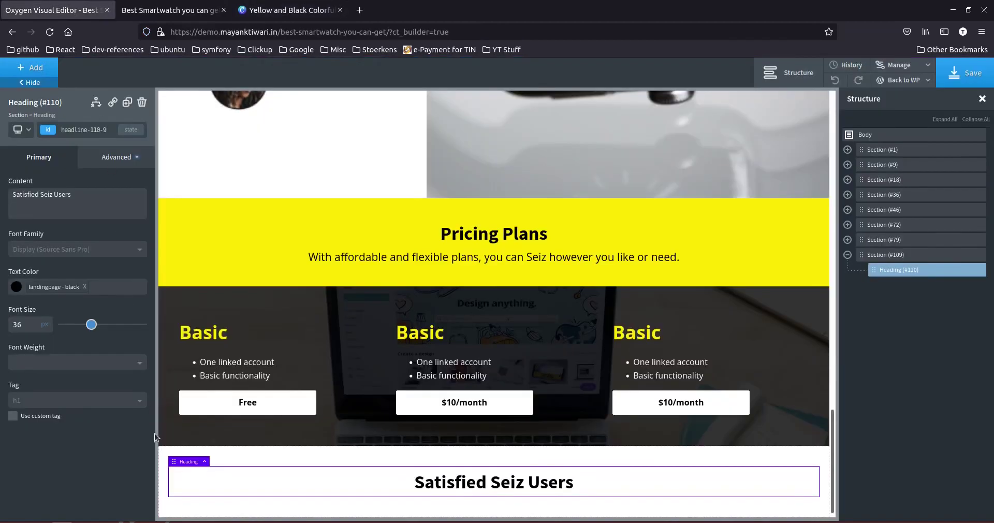
left_click(36, 71)
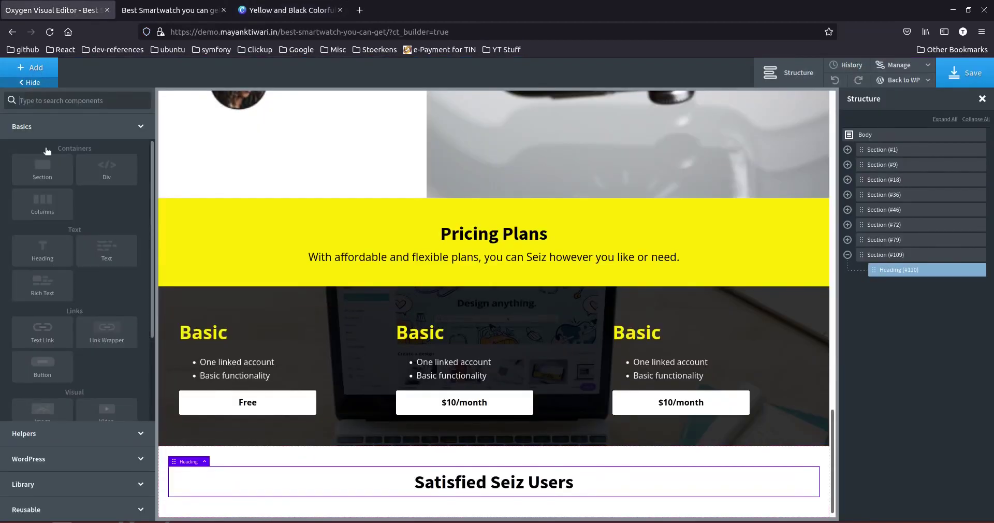
left_click(40, 195)
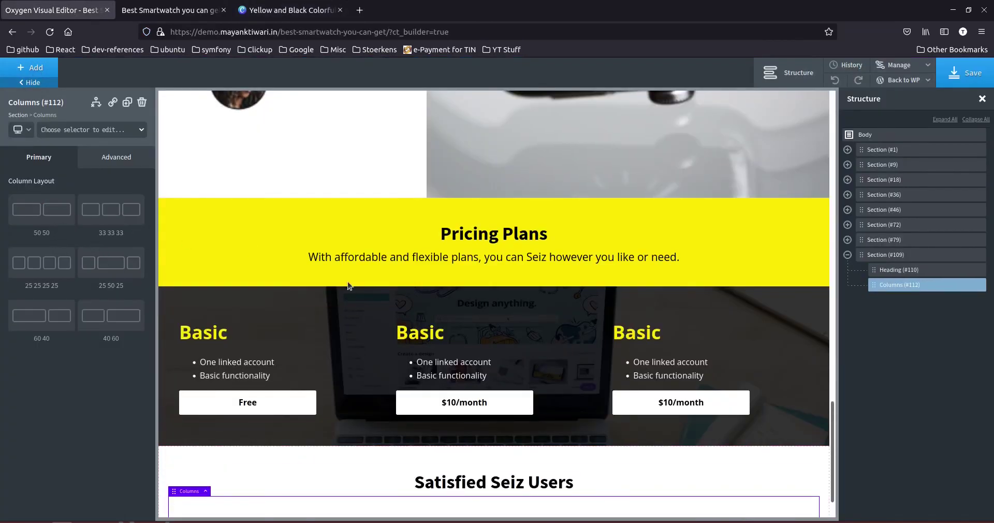
scroll(570, 402, "down", 2)
Add an image to the first testimonial column and use the round portrait from the media library.
left_click(254, 469)
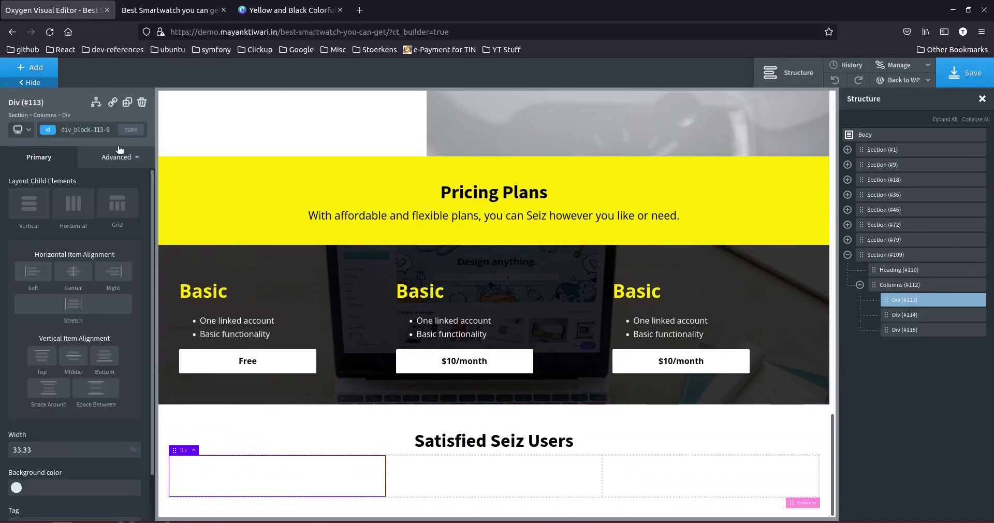
left_click(35, 68)
left_click(51, 410)
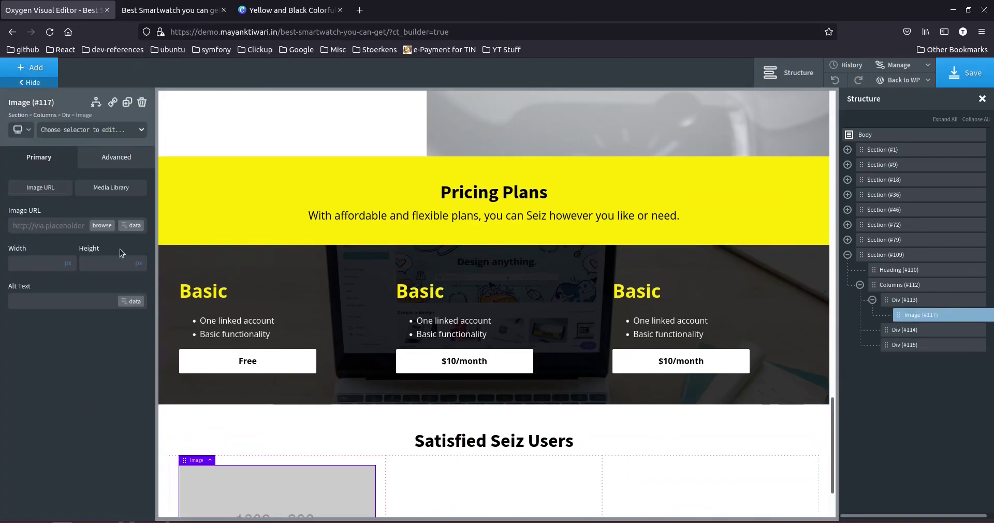
left_click(102, 227)
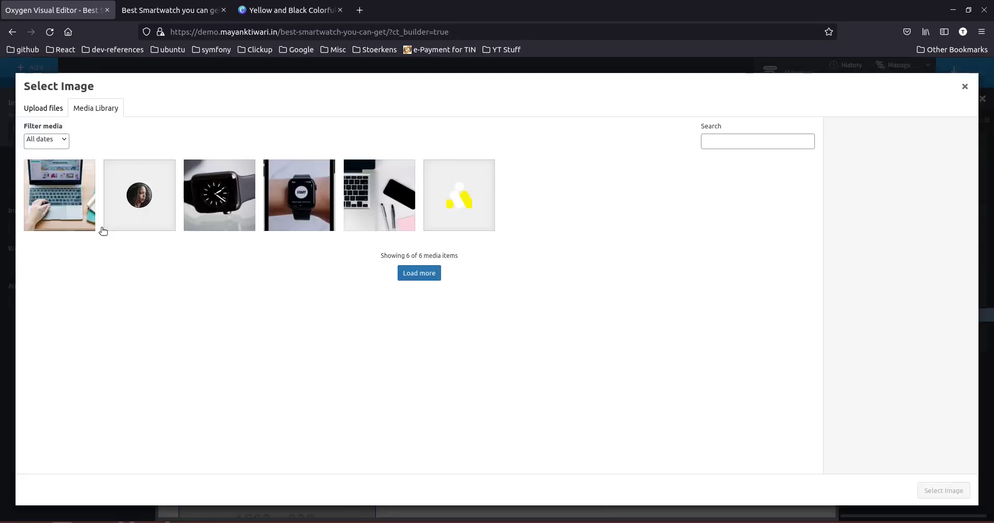
left_click(173, 190)
left_click(944, 490)
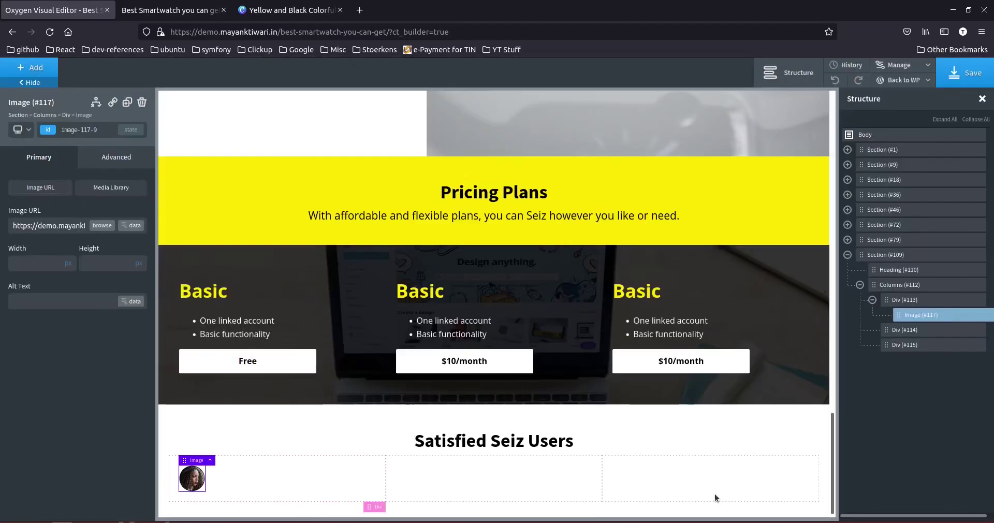
Check the first portrait's size in the Canva design and set the Oxygen image to 158 by 158 px.
left_click(271, 15)
left_click(412, 299)
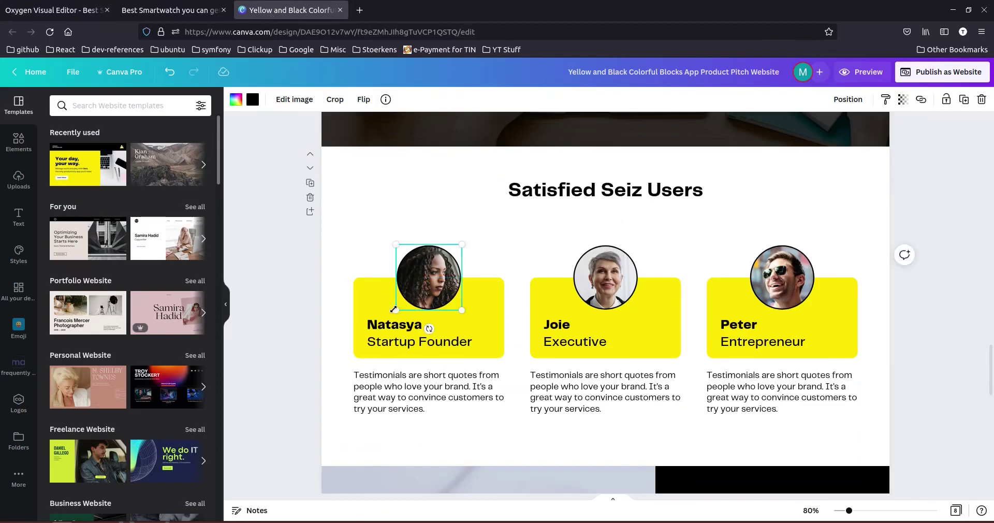
left_click_drag(394, 309, 395, 308)
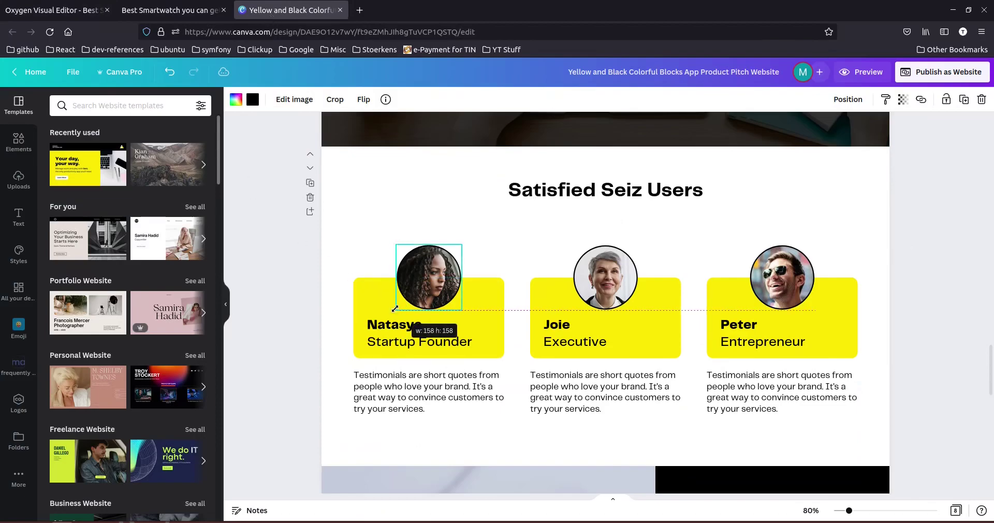
left_click(52, 7)
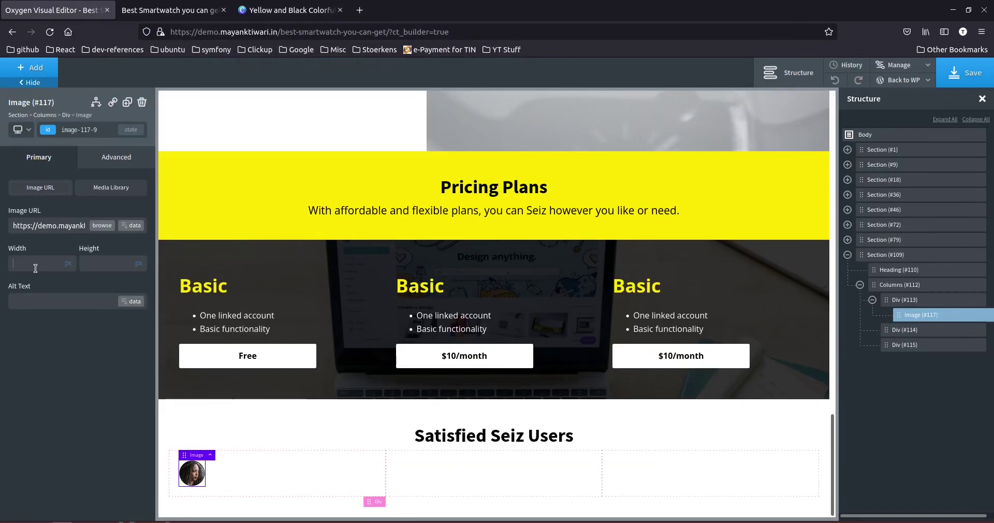
type("158158")
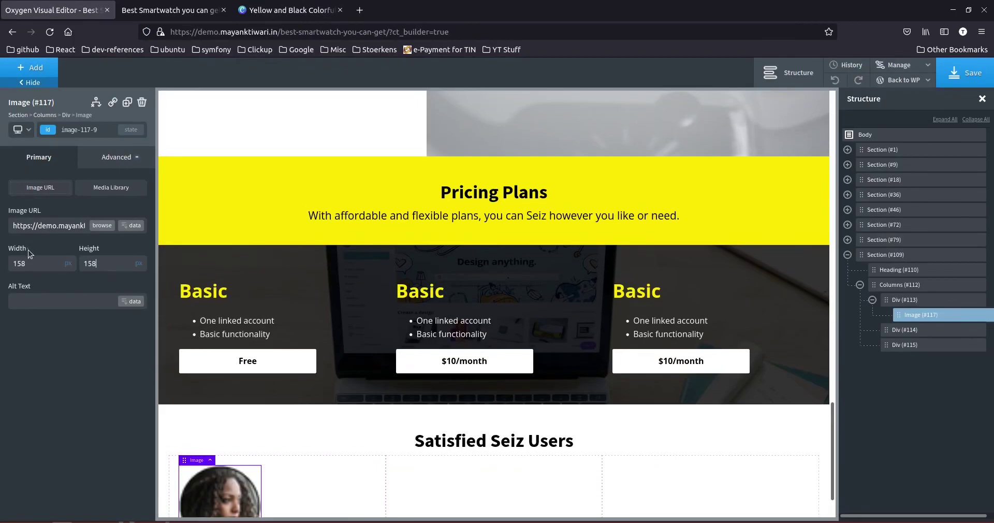
Set both the width and height of the first testimonial column's portrait to 120 px.
type("120")
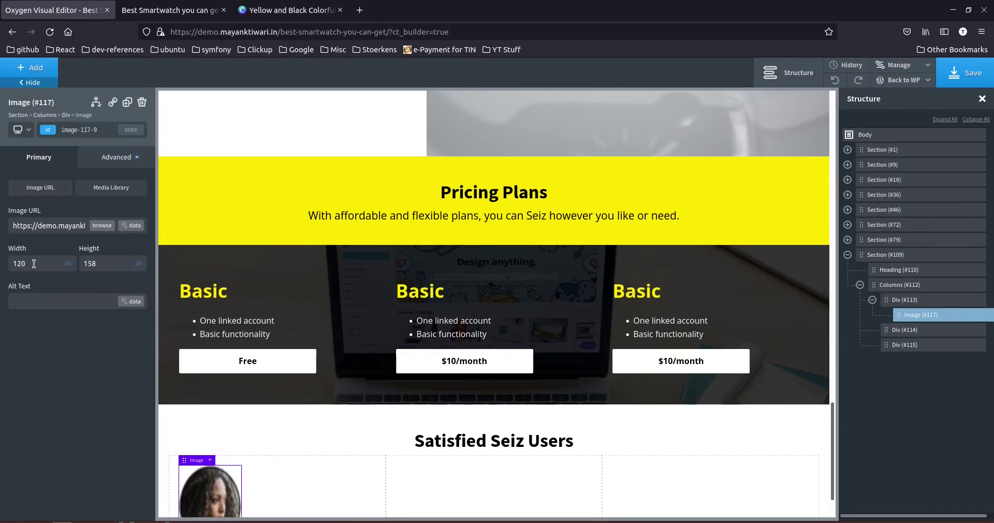
type("120")
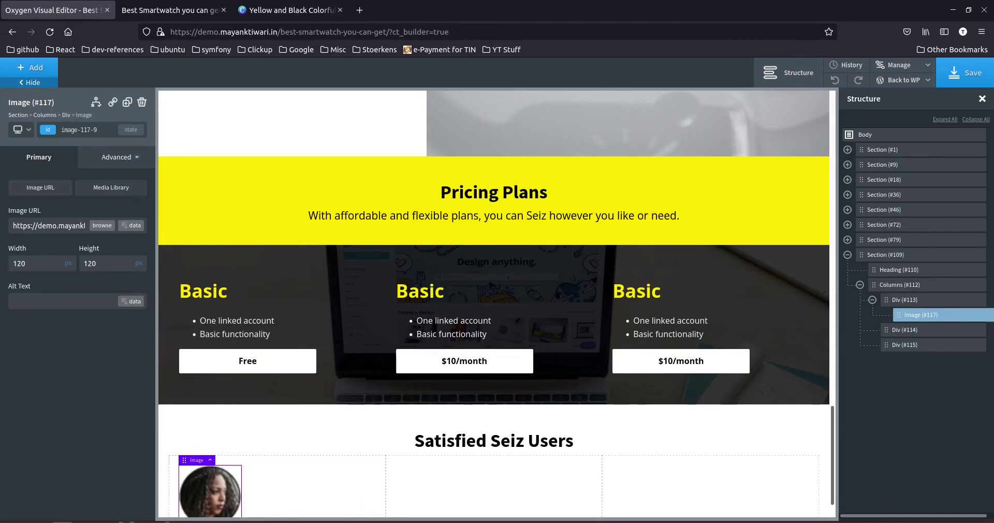
Center the contents of the first testimonial column horizontally.
scroll(332, 429, "down", 1)
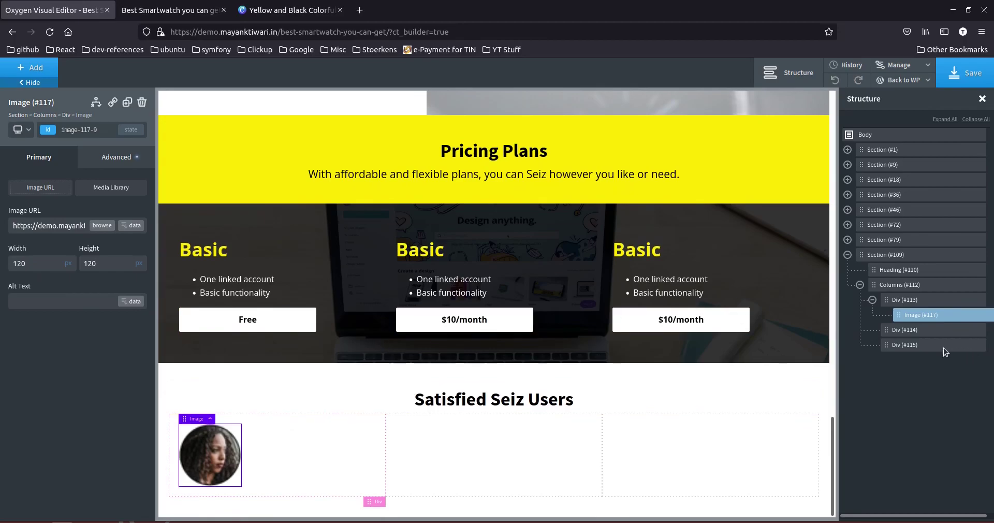
left_click(894, 298)
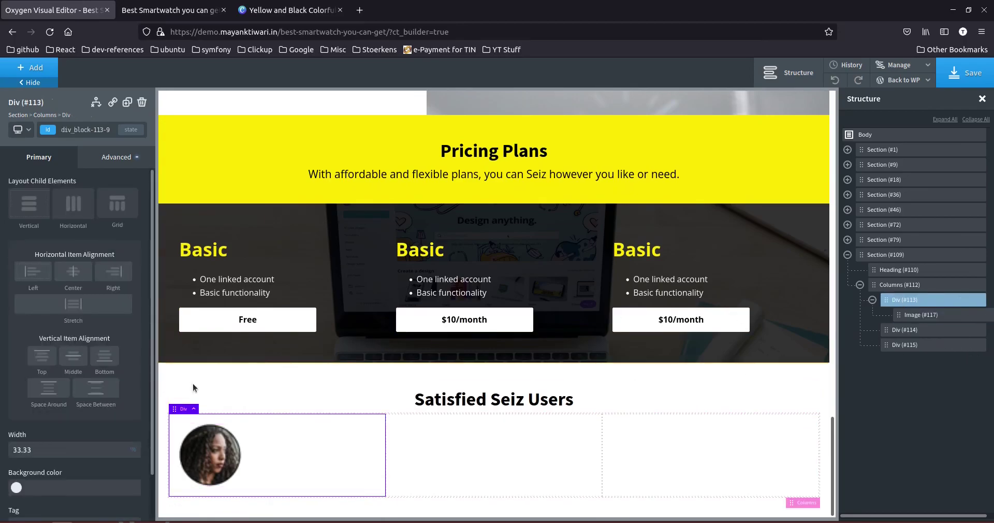
left_click(74, 275)
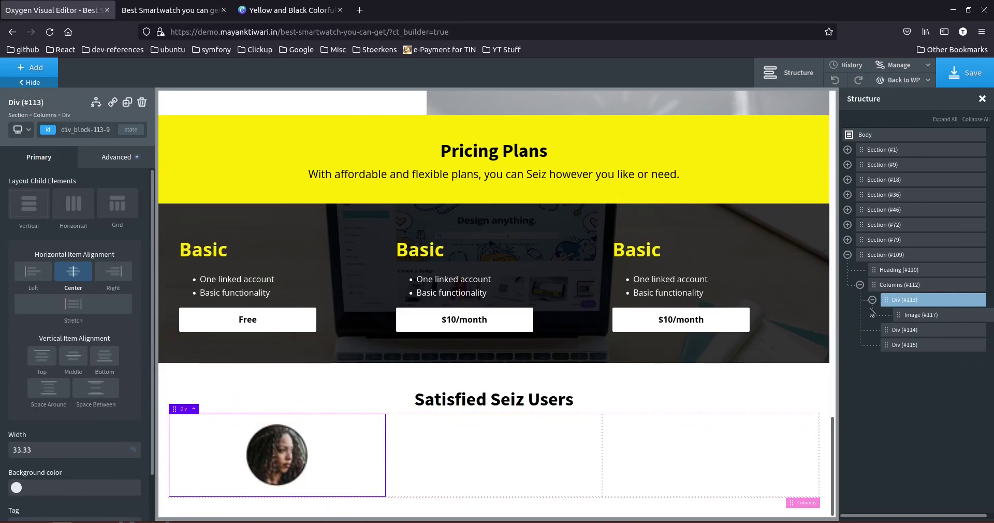
Add a text element below the first portrait and replace its placeholder with the person's name and job title copied from the Canva design.
left_click(45, 69)
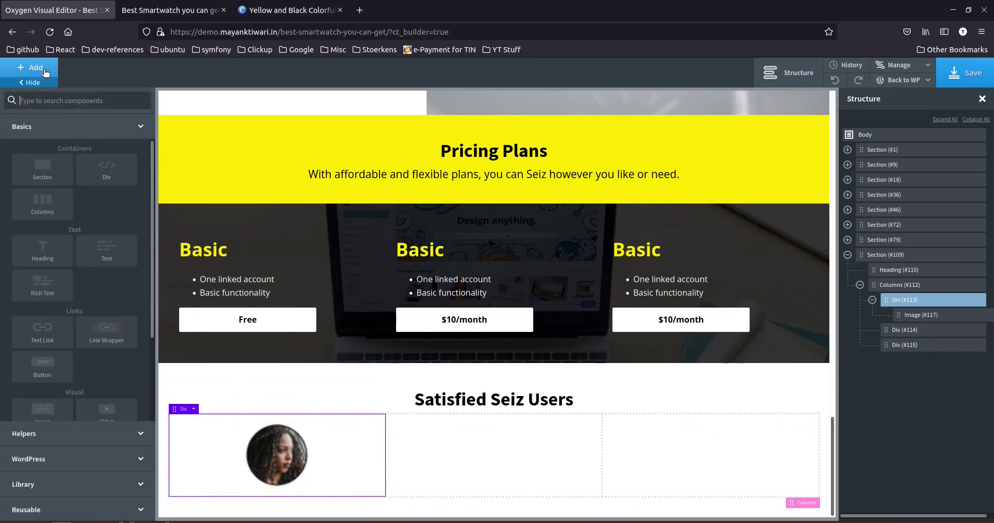
left_click(106, 250)
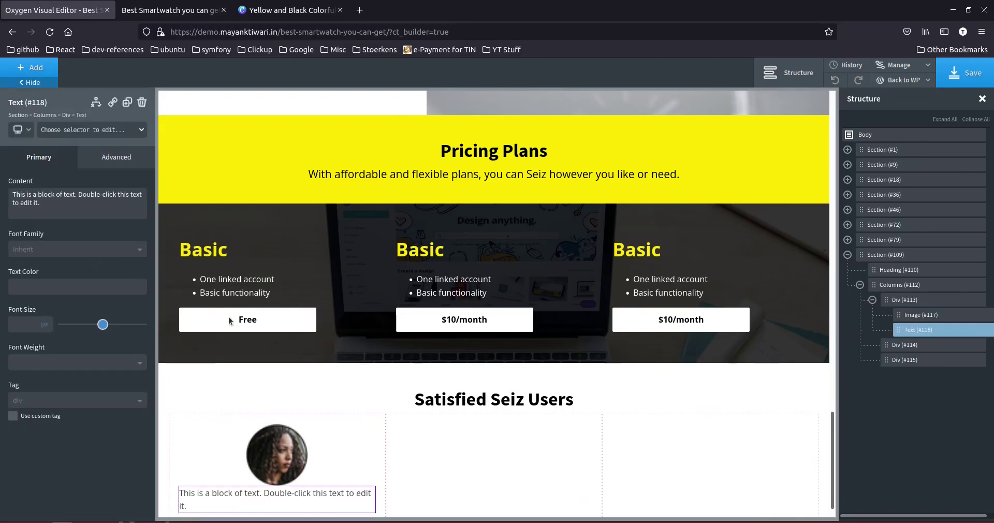
double_click(242, 474)
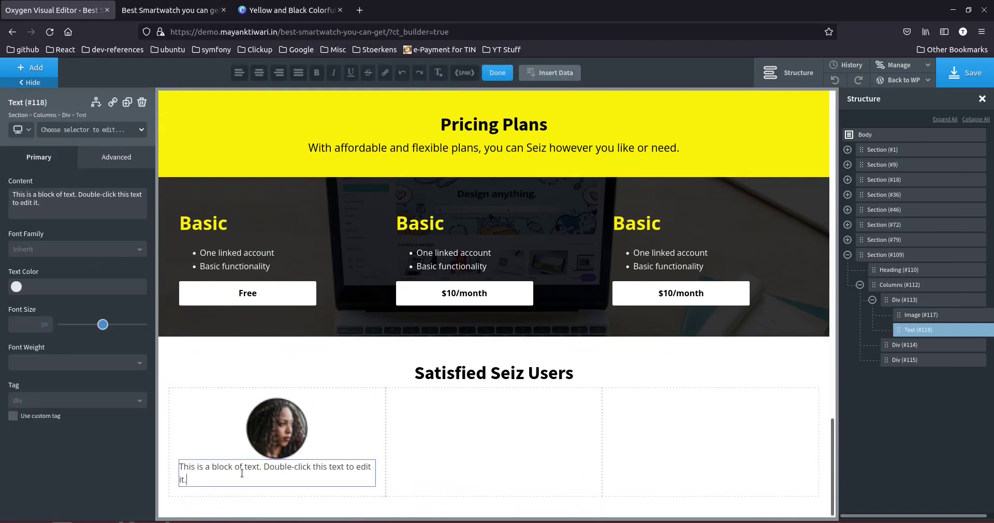
triple_click(241, 474)
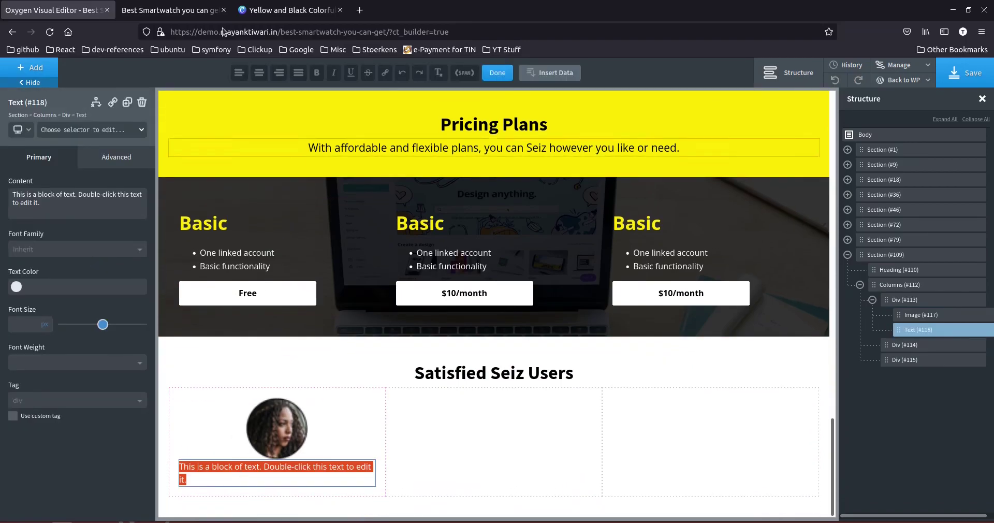
left_click(171, 10)
left_click(278, 11)
left_click(388, 332)
triple_click(388, 332)
key("ctrl+c")
left_click(57, 12)
key("ctrl+v")
Make the name and job title text black and enlarge it in Oxygen after checking its font size in Canva.
double_click(266, 468)
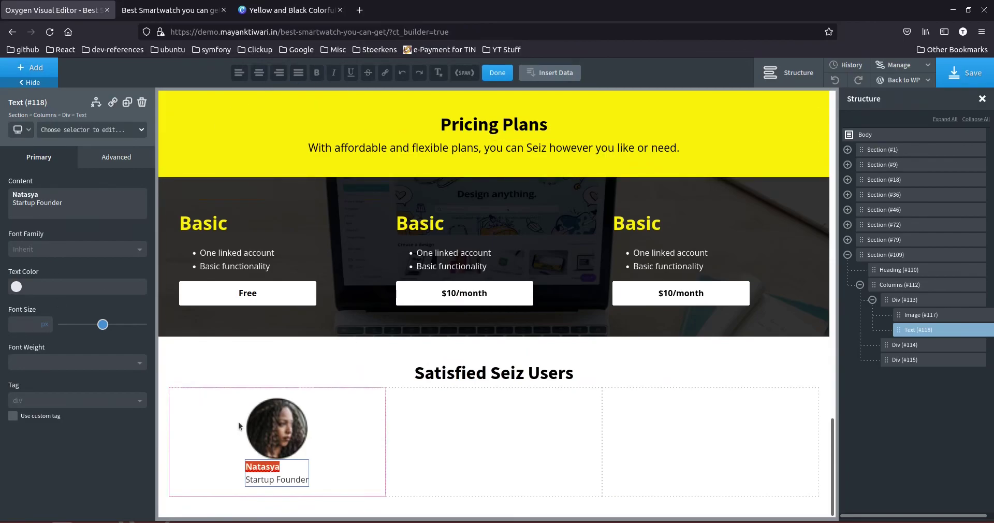
left_click(278, 11)
left_click(51, 10)
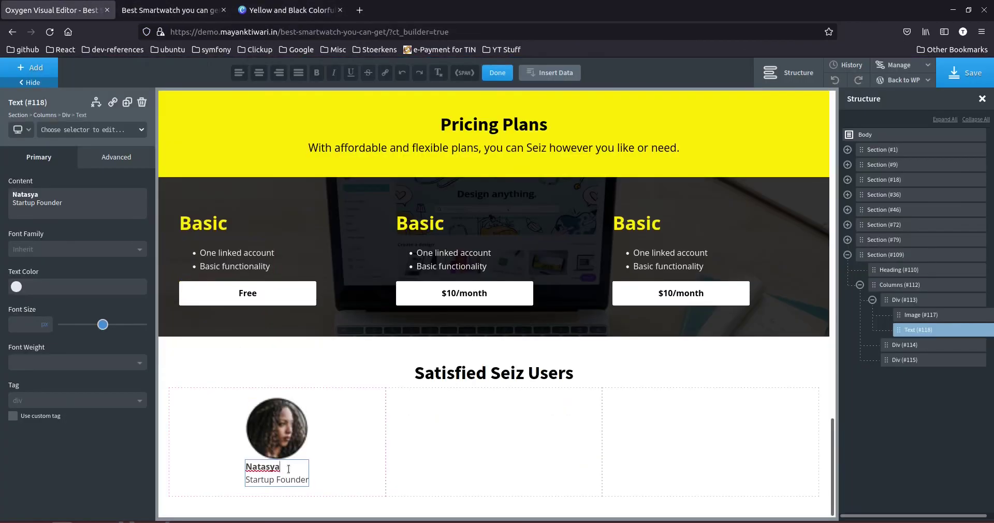
left_click(18, 288)
left_click(46, 416)
left_click(317, 7)
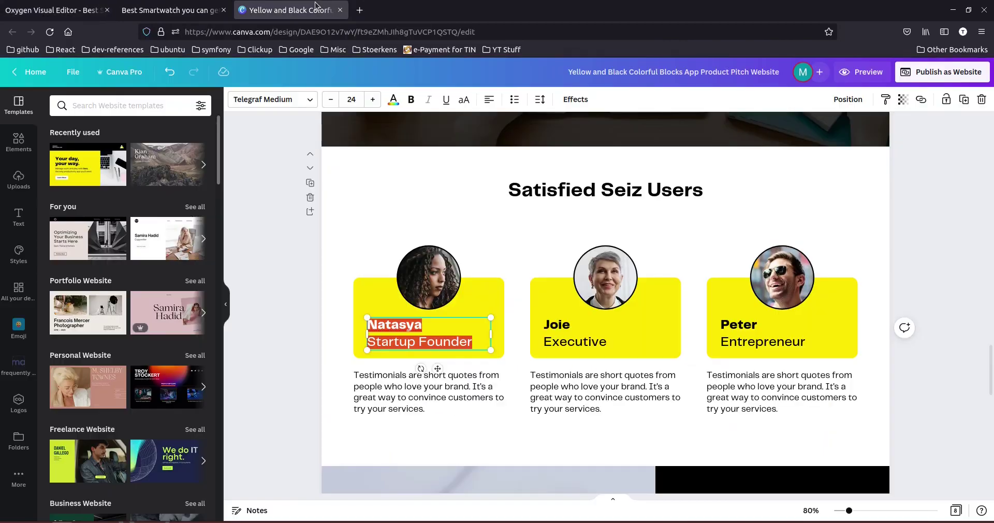
left_click(62, 11)
Add a div to the first testimonial column and nest the name and job title text inside it.
left_click(315, 428)
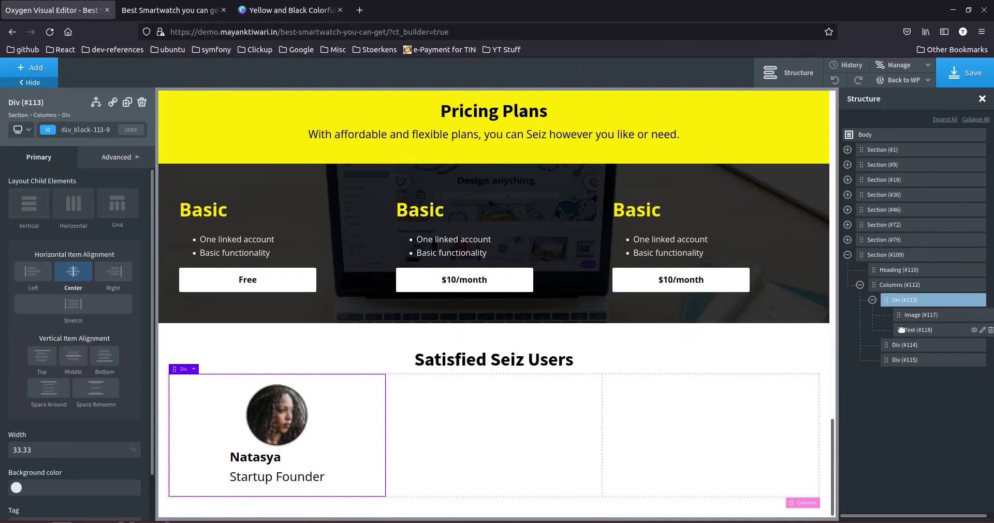
left_click(45, 68)
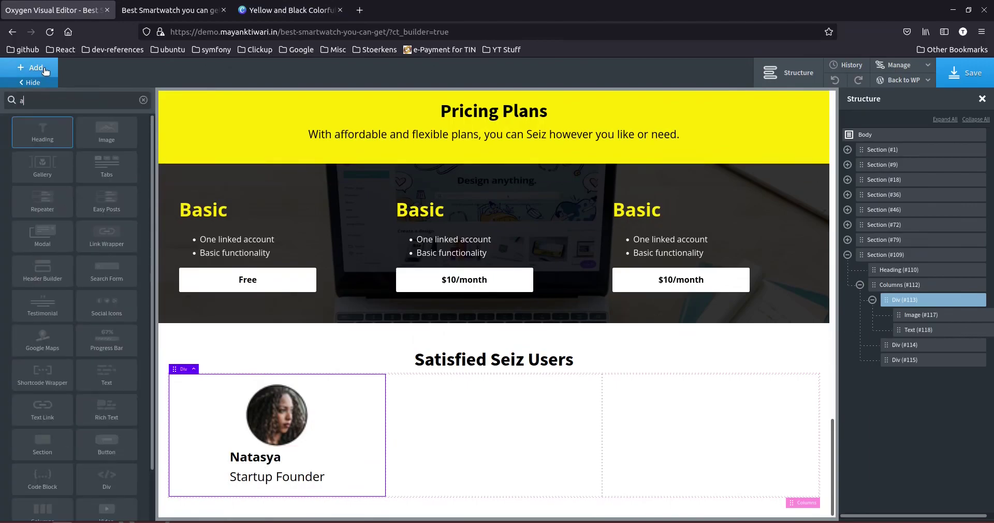
type("di")
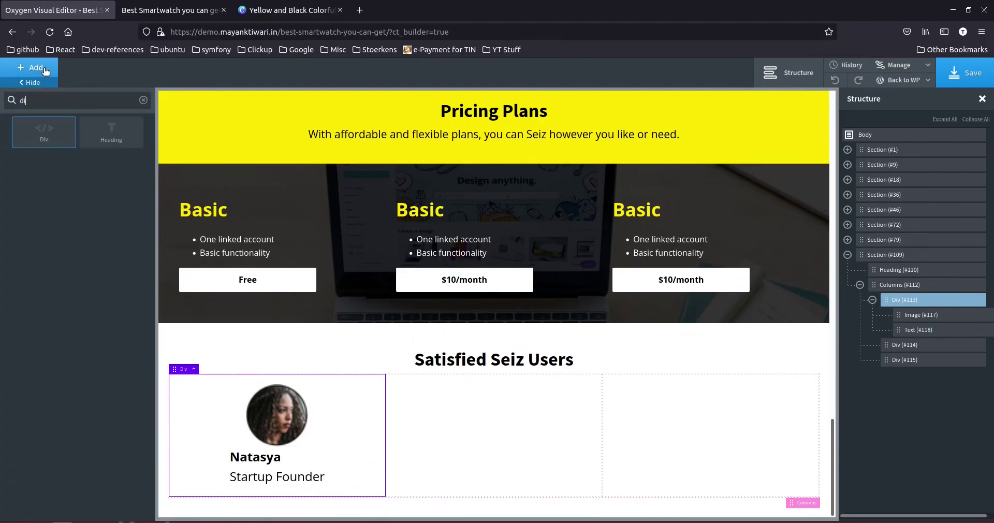
left_click(46, 132)
left_click_drag(899, 330, 932, 339)
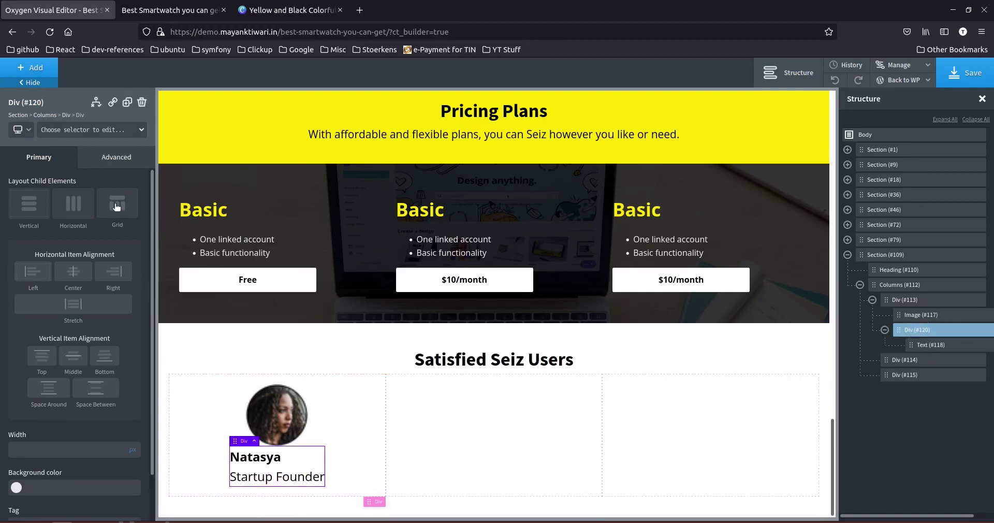
Try 25 px padding on all sides of the div around the name and job title and raise it to 50 px.
left_click(115, 160)
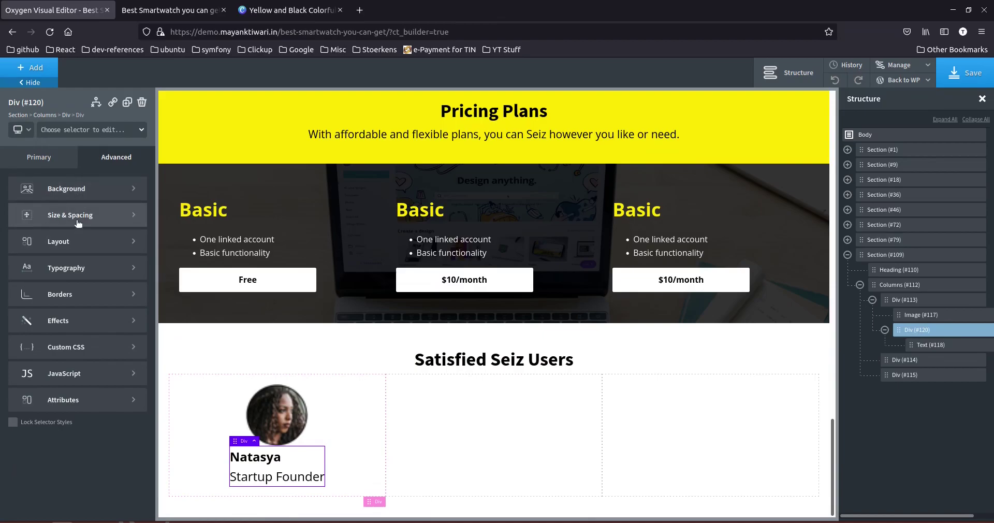
left_click(78, 216)
left_click(32, 221)
type("25")
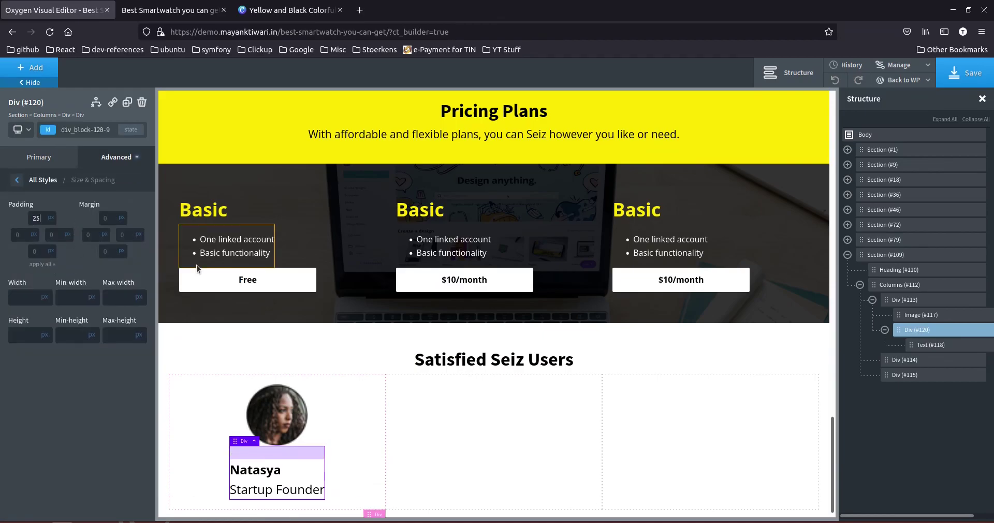
left_click(44, 265)
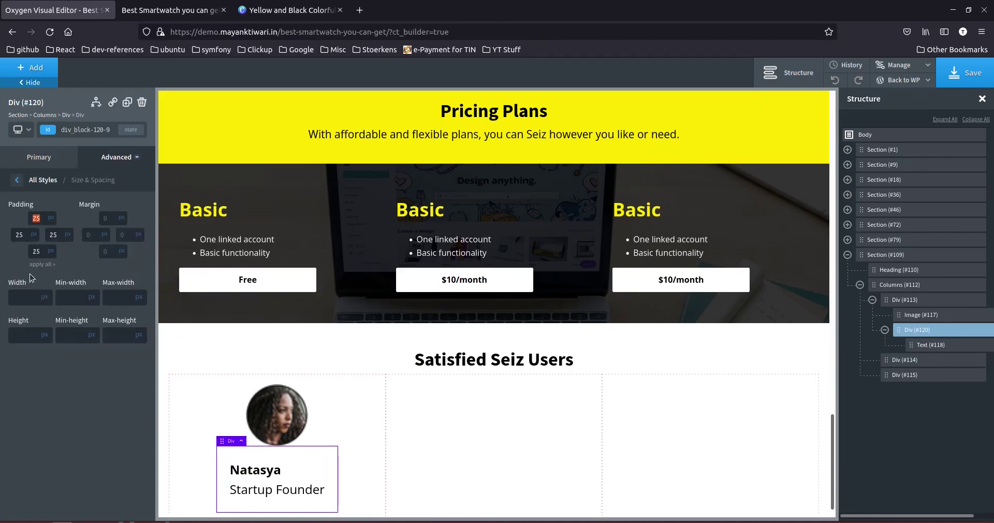
type("50")
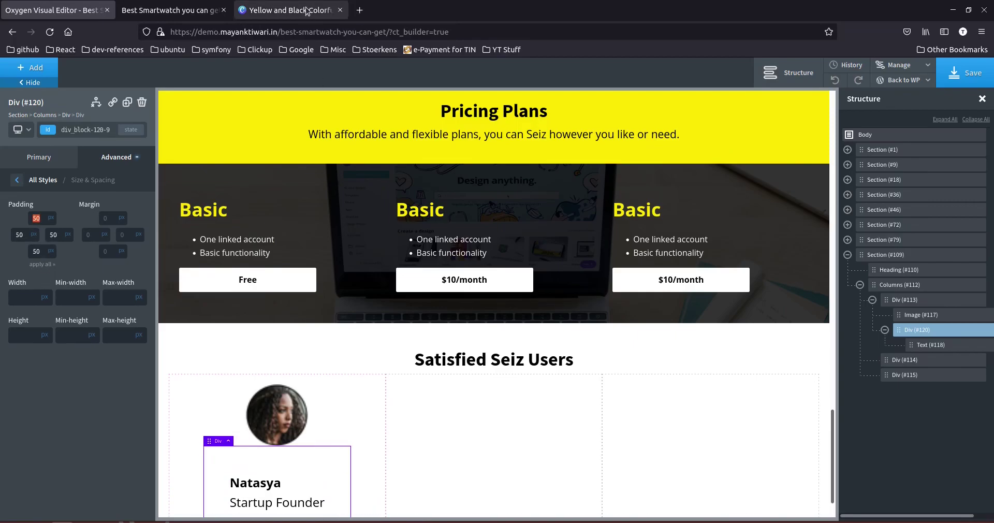
Compare the card with the Canva design and set the div's top and bottom padding to 25 px in Oxygen.
left_click(290, 10)
left_click(71, 12)
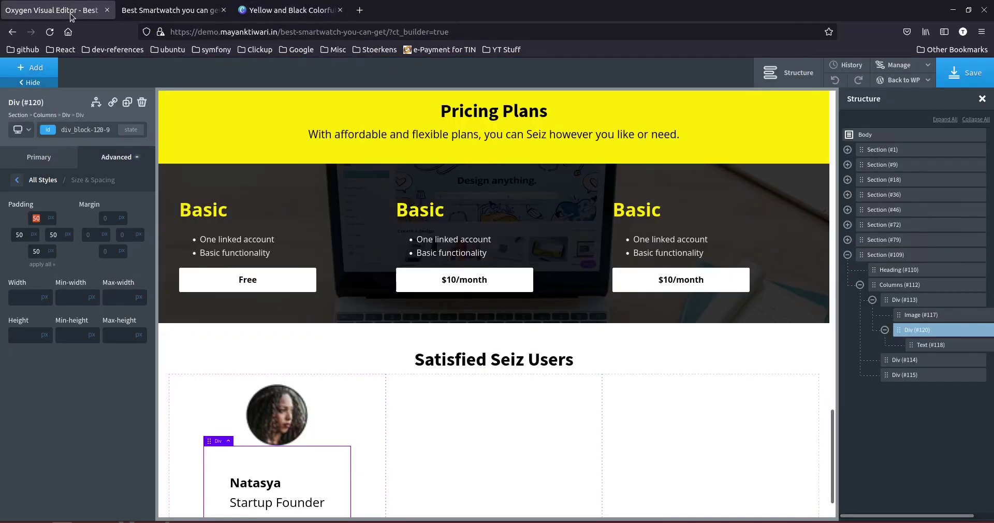
scroll(230, 468, "down", 2)
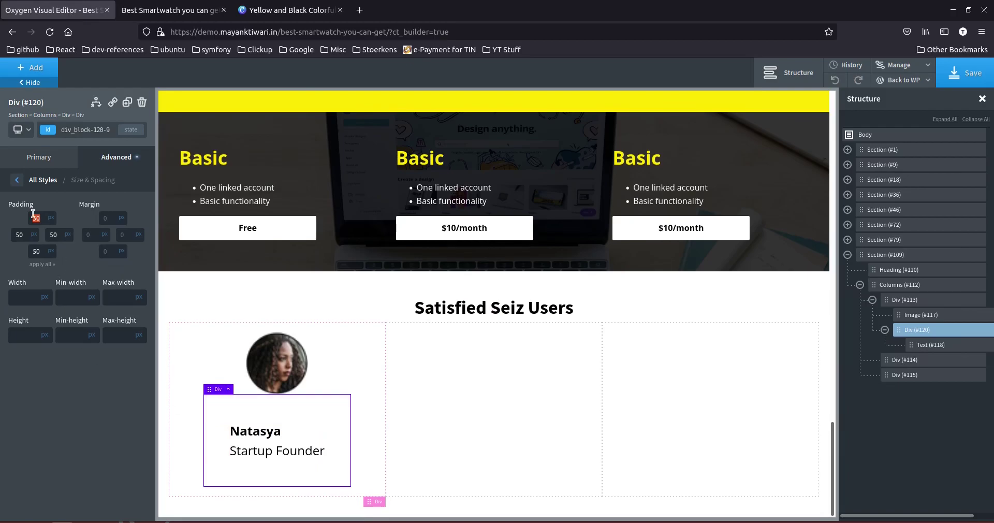
type("25")
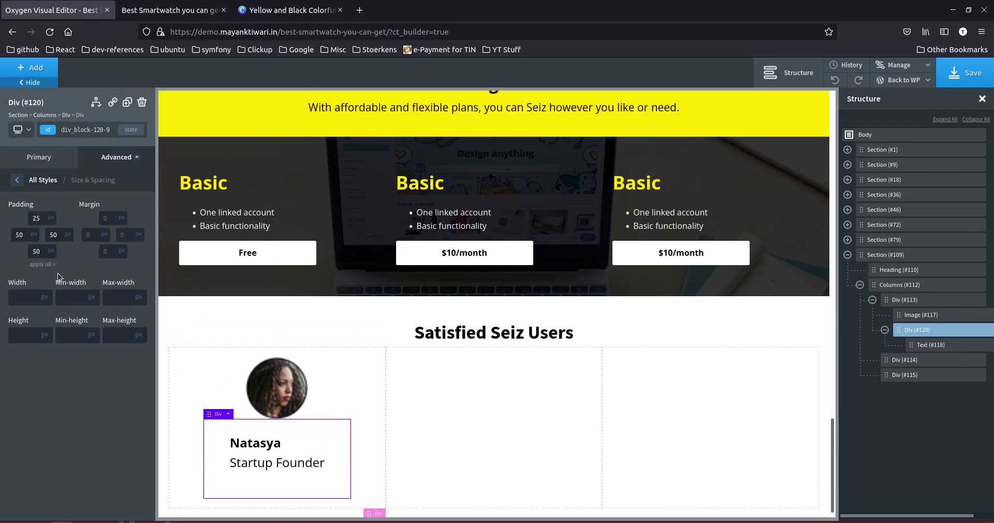
left_click(39, 252)
type("25")
Fill the background of the div around the name with the landingpage yellow color.
left_click(102, 162)
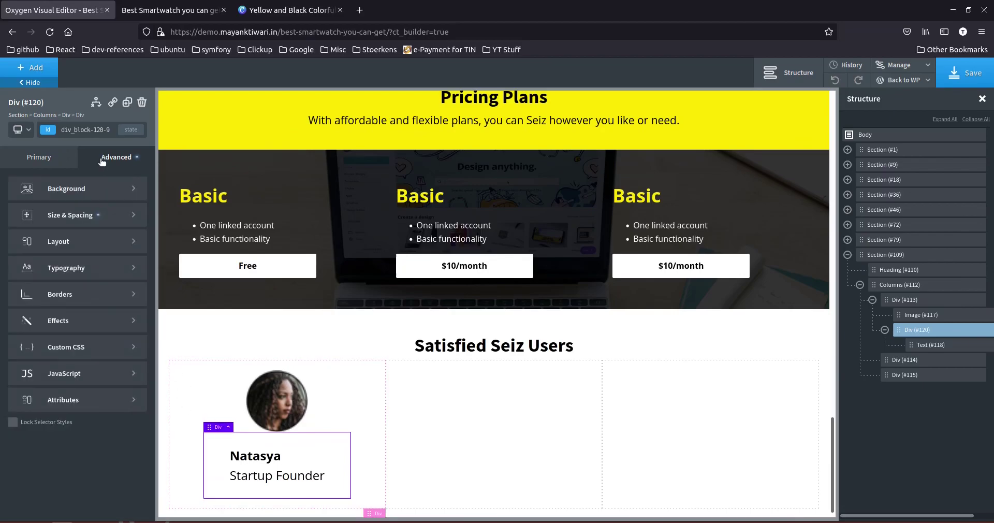
left_click(66, 189)
left_click(17, 218)
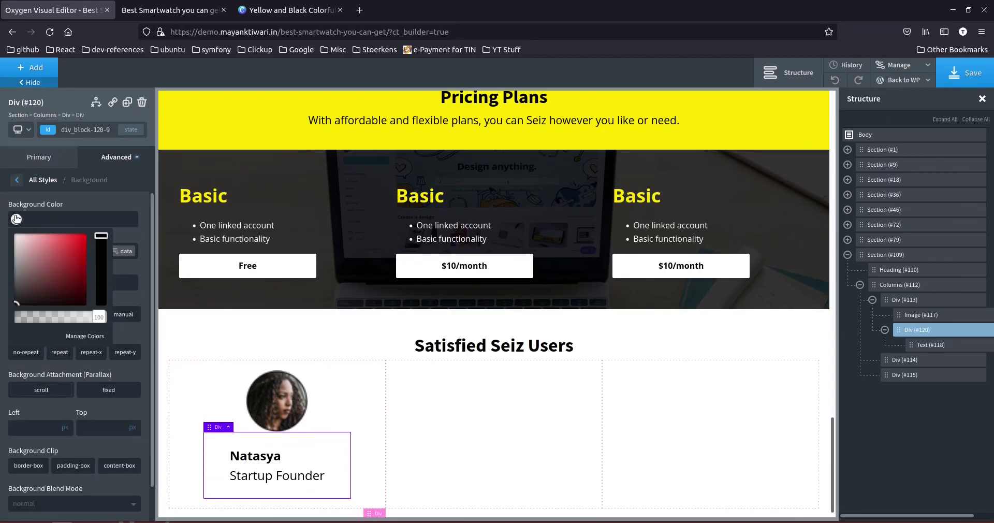
left_click(34, 349)
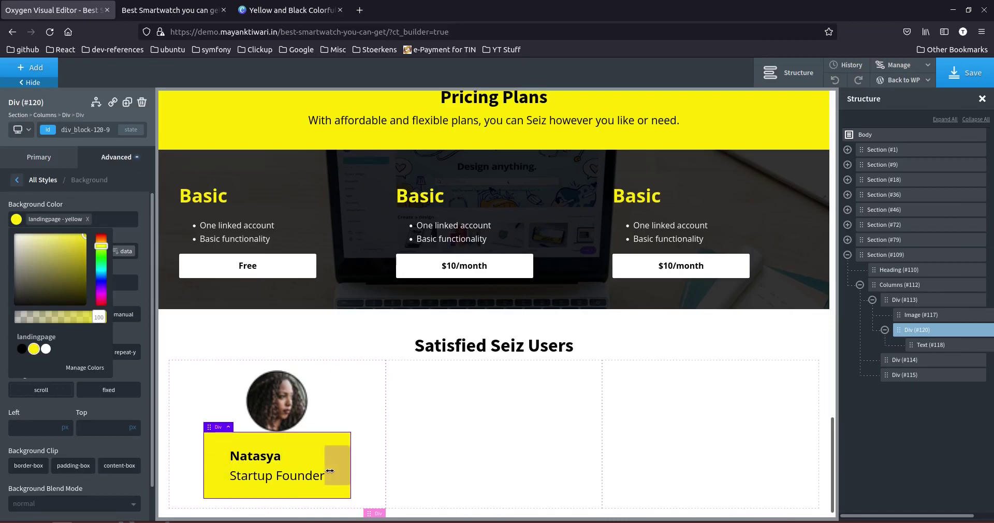
Check the card's corners in the Canva design and give the yellow div in Oxygen a 5 px border radius.
left_click(116, 157)
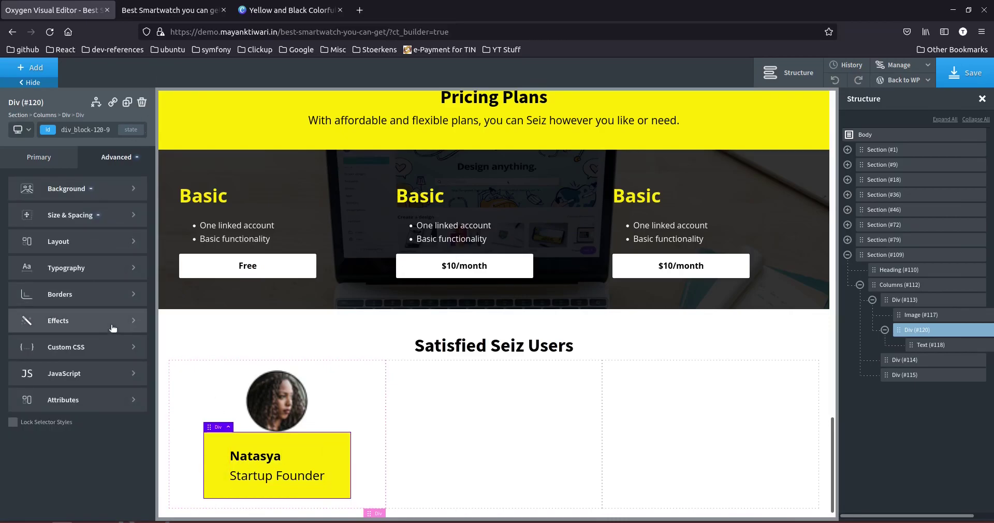
left_click(166, 10)
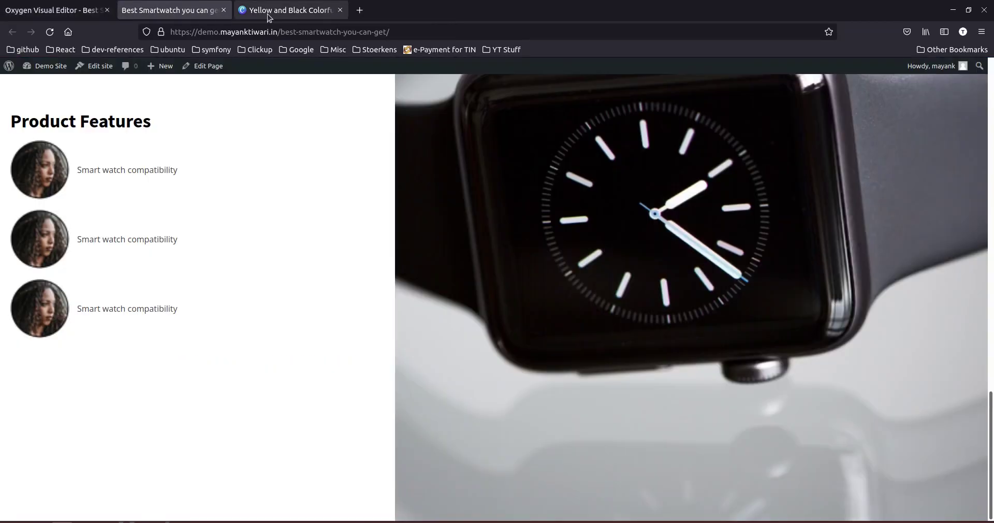
left_click(277, 11)
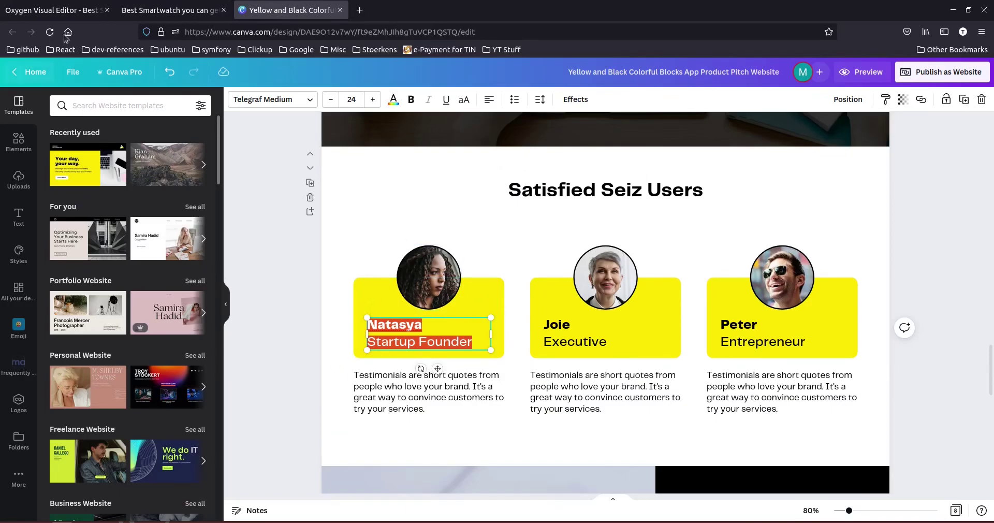
left_click(77, 9)
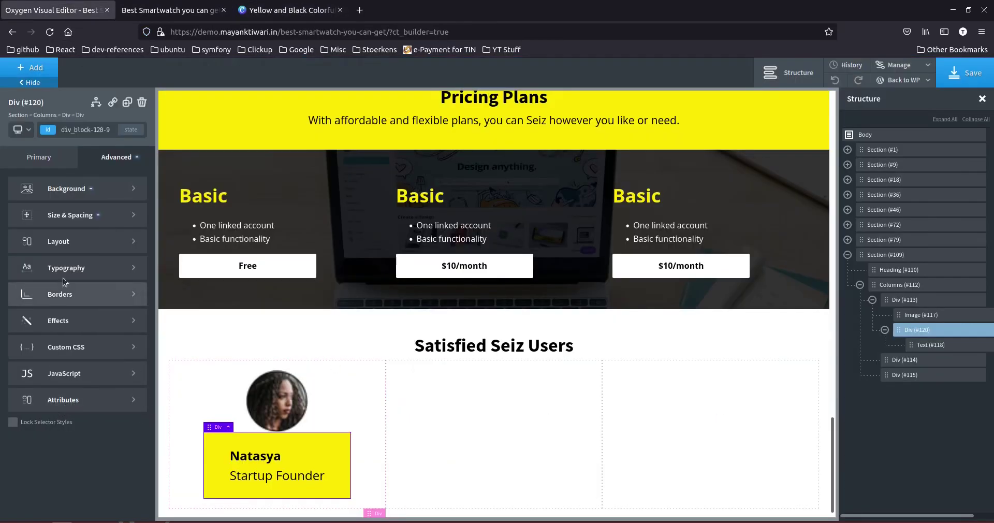
left_click(82, 294)
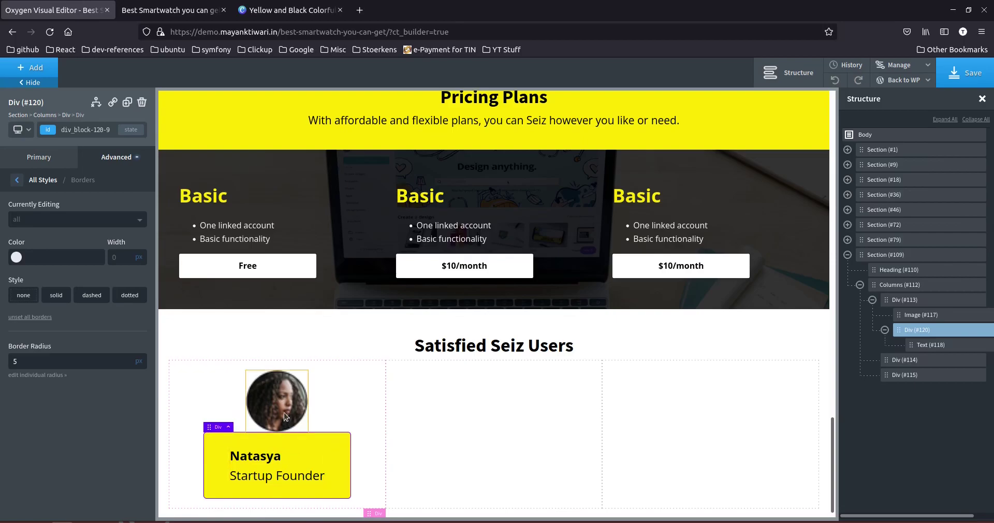
Set the yellow card's top margin to -50 px so that it overlaps the portrait.
left_click(104, 156)
left_click(52, 214)
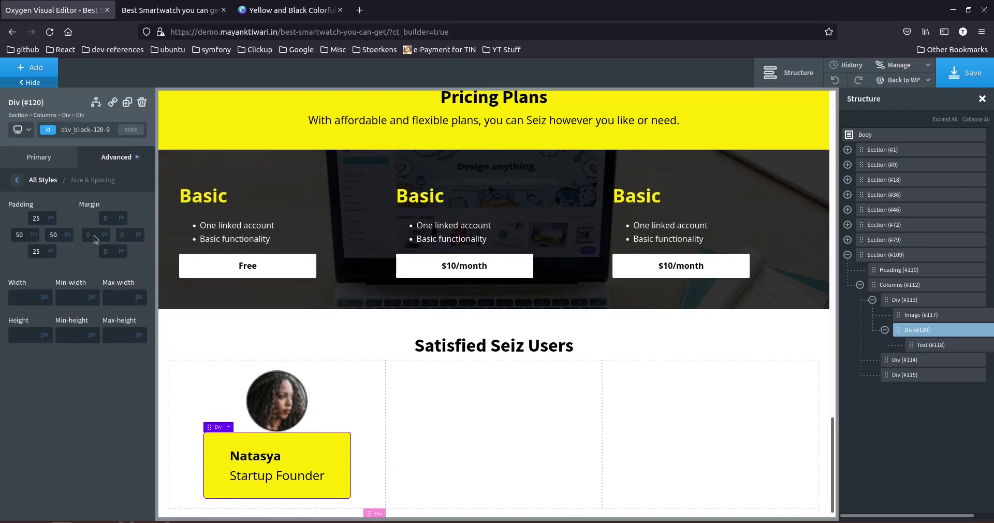
left_click(106, 217)
type("-50")
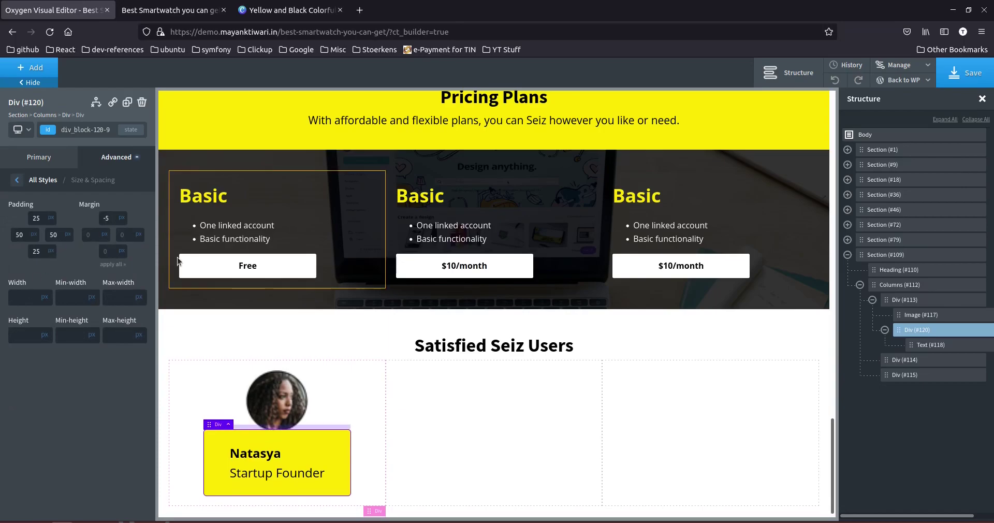
Bring the first portrait in front of the yellow card by setting its z-index to 1.
left_click(281, 406)
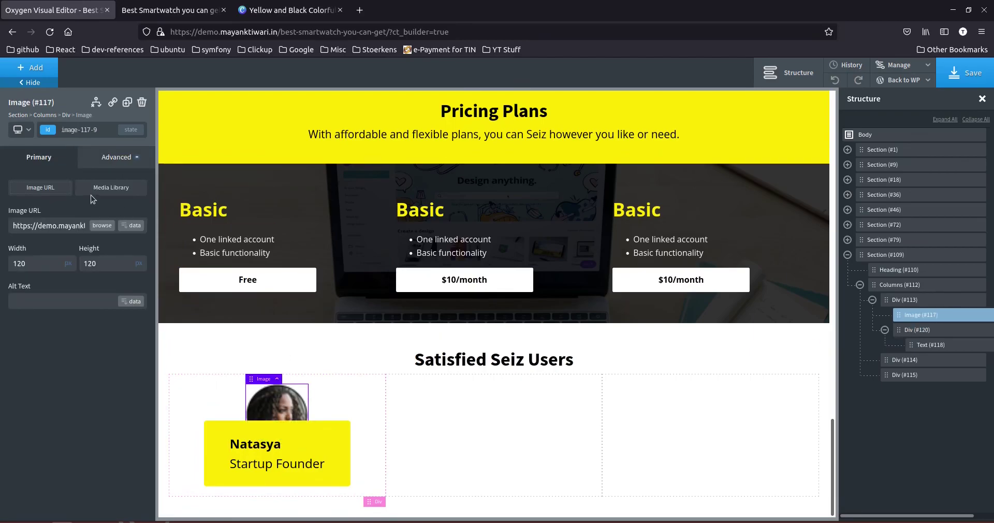
left_click(106, 158)
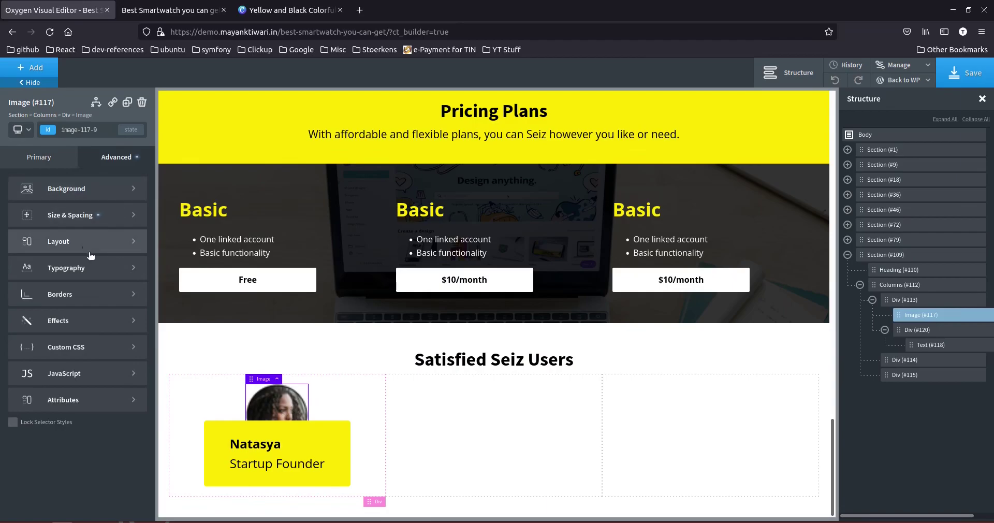
left_click(52, 253)
scroll(46, 321, "down", 2)
left_click(38, 337)
type("1")
Set the yellow name card's top padding to 50 px so the name clears the overlapping portrait.
left_click(328, 452)
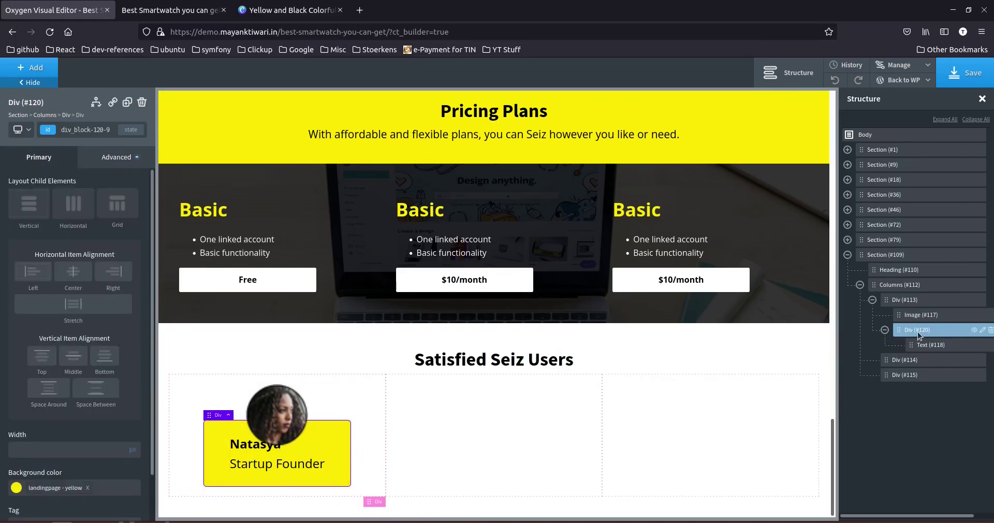
left_click(105, 159)
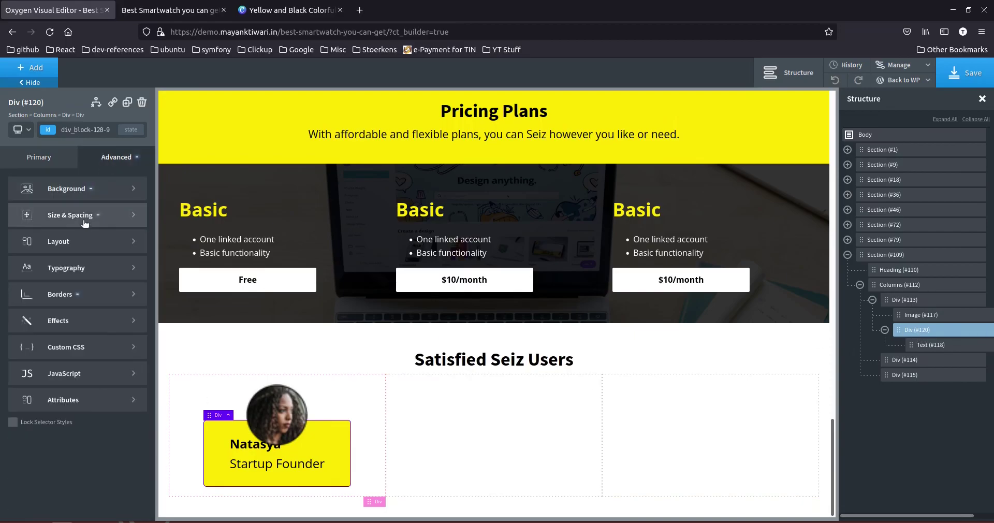
left_click(85, 218)
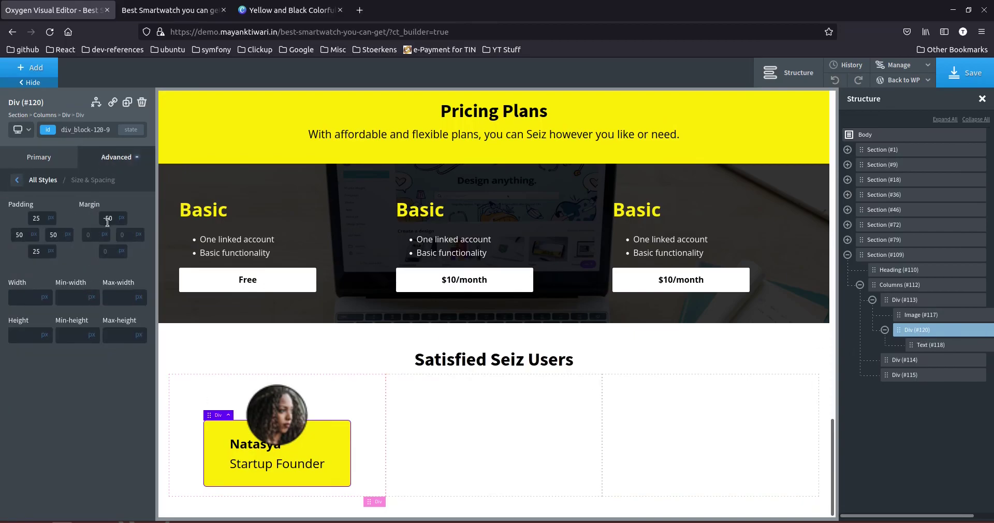
double_click(37, 218)
key("Up")
key("Up")
key("Up")
key("Up")
key("Up")
key("Up")
key("Up")
key("Up")
key("Up")
key("Up")
key("Up")
key("Up")
key("Up")
key("Up")
key("Up")
key("Up")
key("Up")
key("Up")
key("Up")
key("Up")
key("Up")
key("Up")
key("Up")
key("Up")
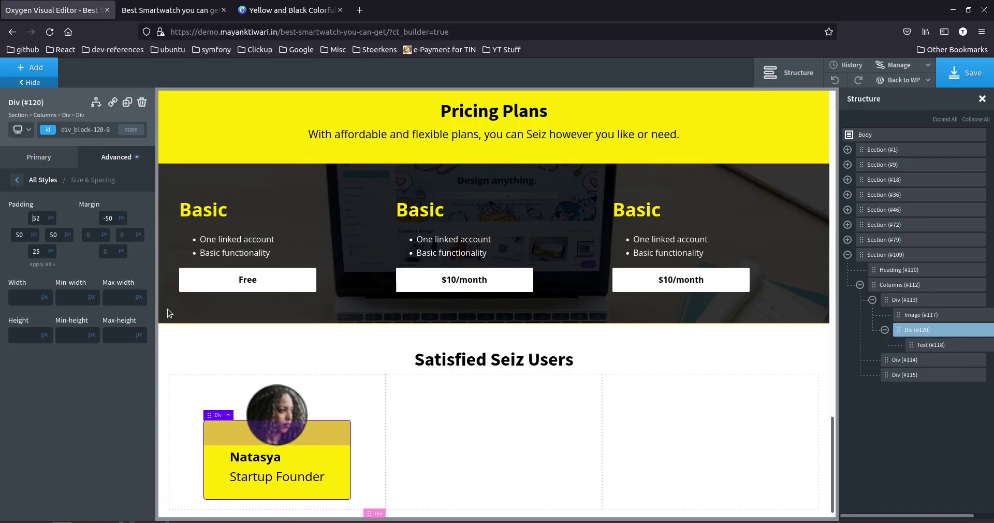
key("Down")
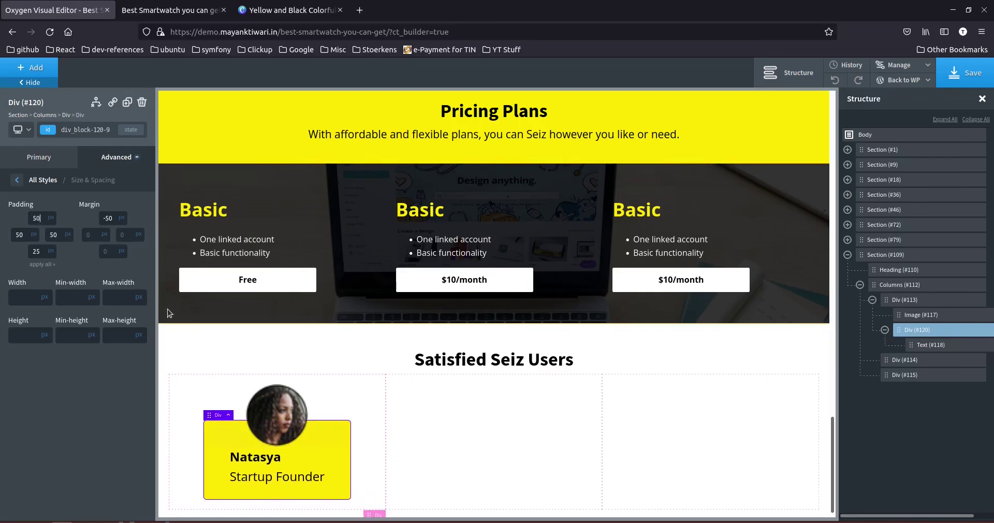
scroll(289, 389, "down", 1)
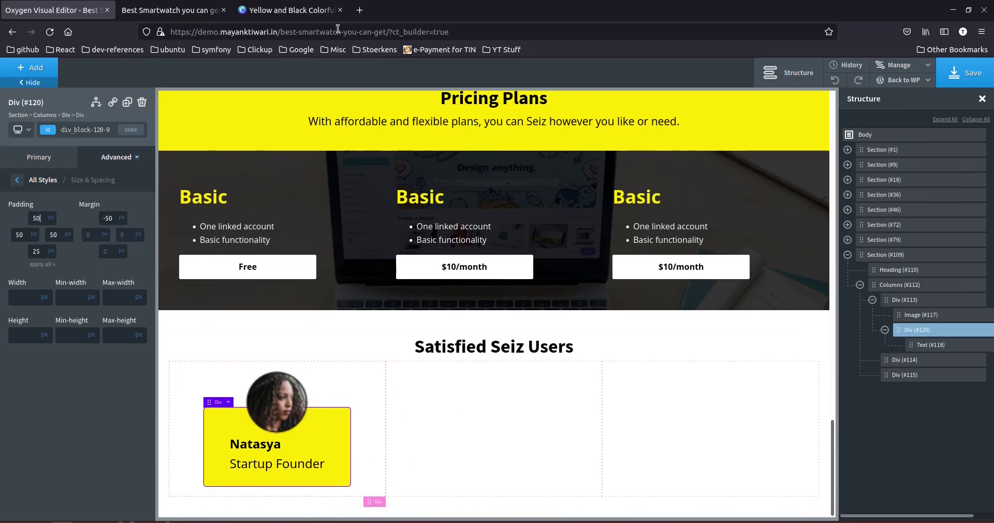
Copy the testimonial quote below the first name card in the Canva design and return to the Oxygen editor.
left_click(191, 15)
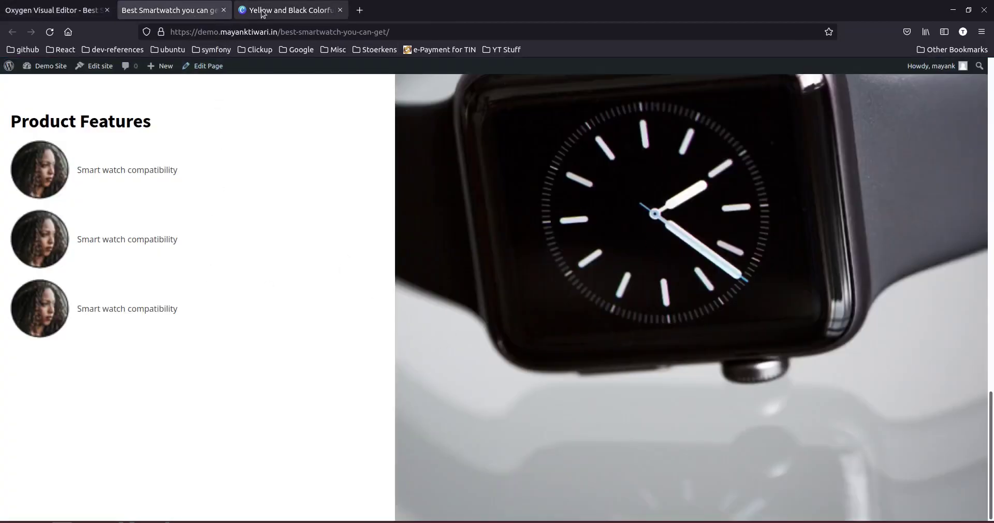
left_click(290, 10)
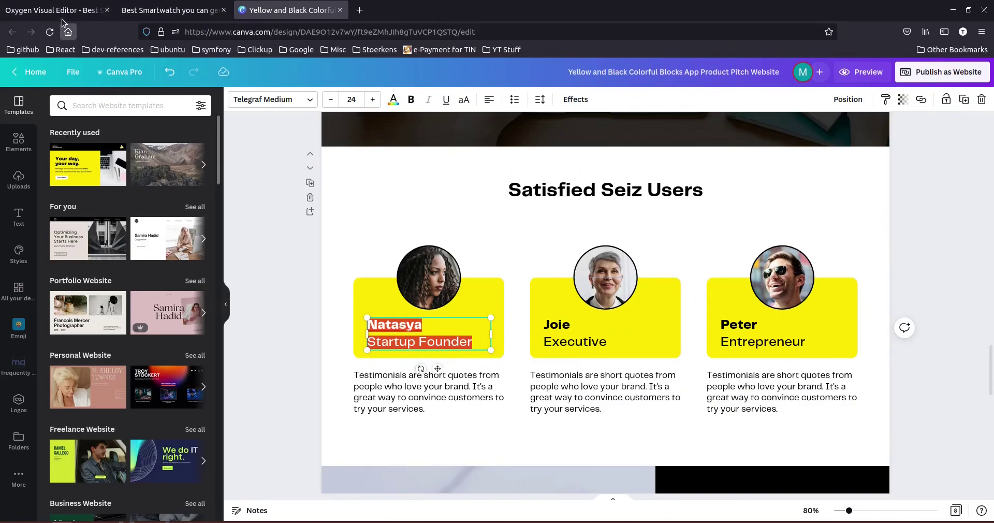
double_click(408, 409)
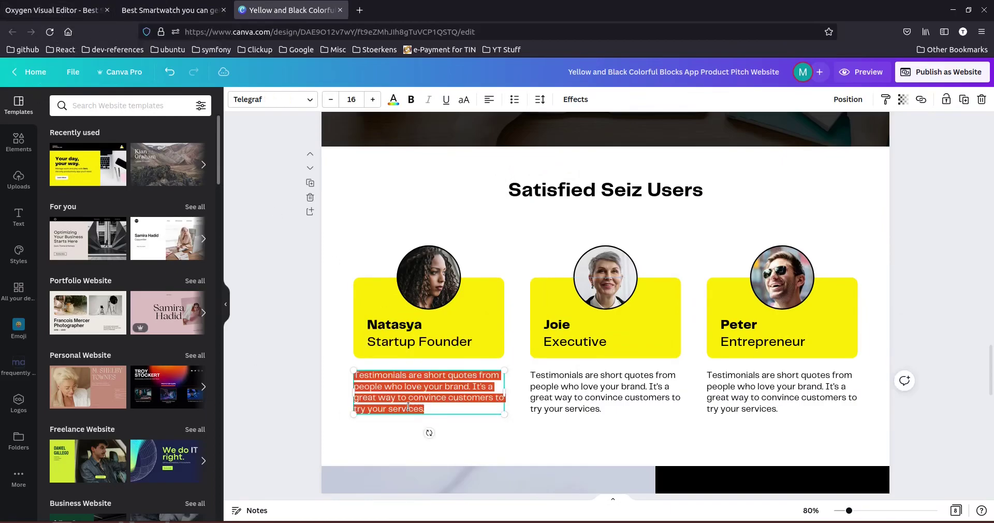
left_click(58, 12)
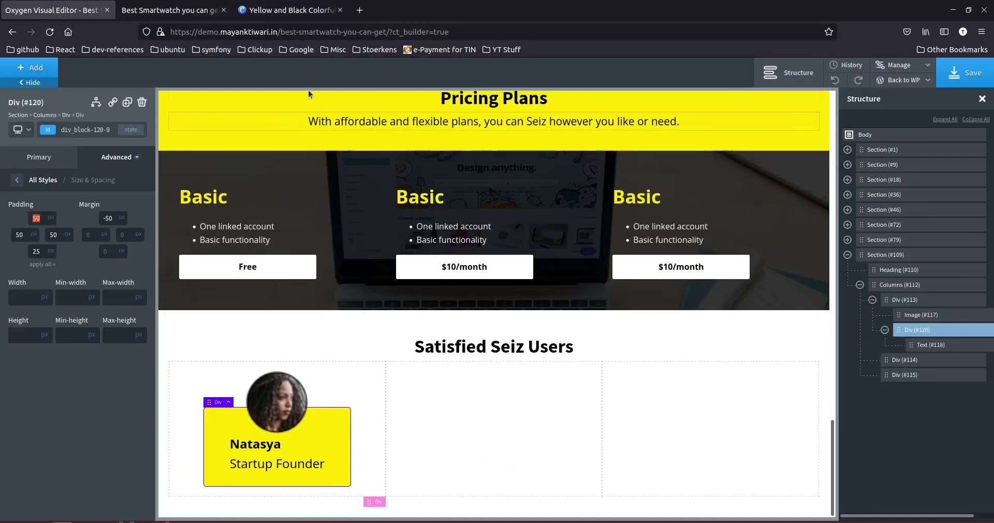
left_click(279, 10)
left_click(58, 10)
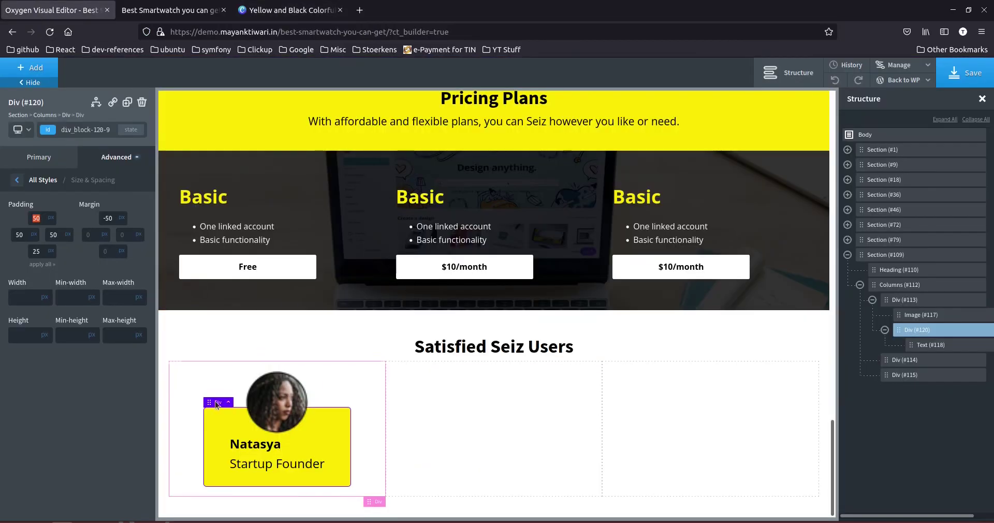
Add a text element below the card in the first column reading "Testimonials are short quotes from people who love your brand. It's a great way to convince customers to try your services.".
left_click(885, 330)
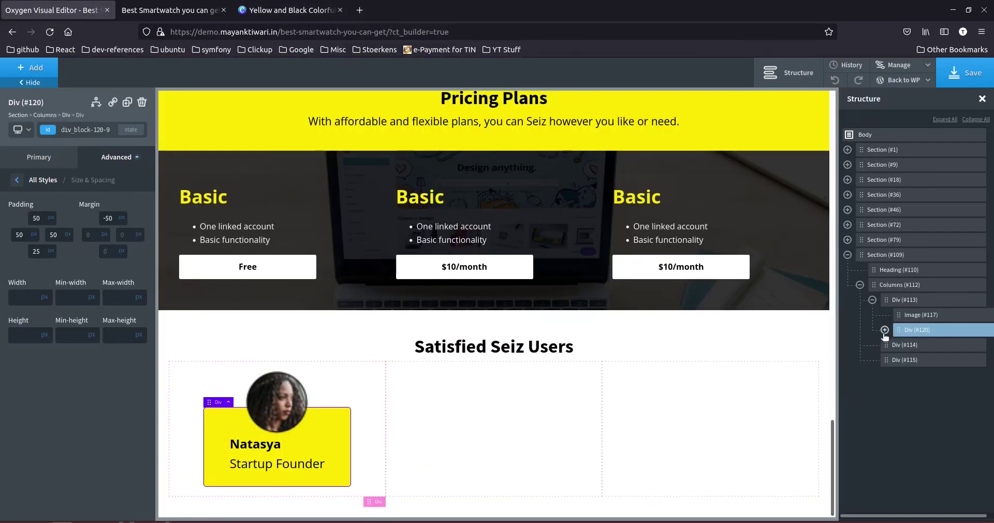
left_click(901, 301)
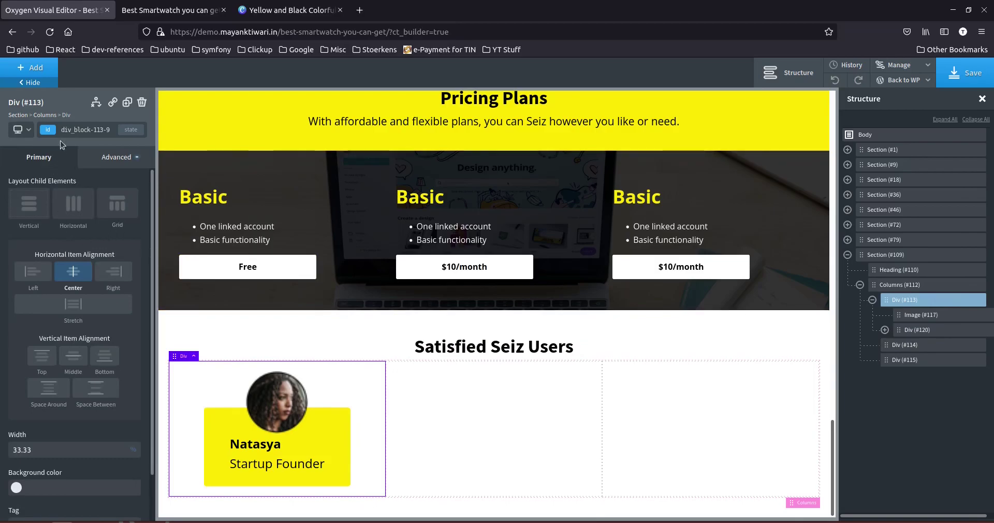
left_click(31, 68)
left_click(106, 251)
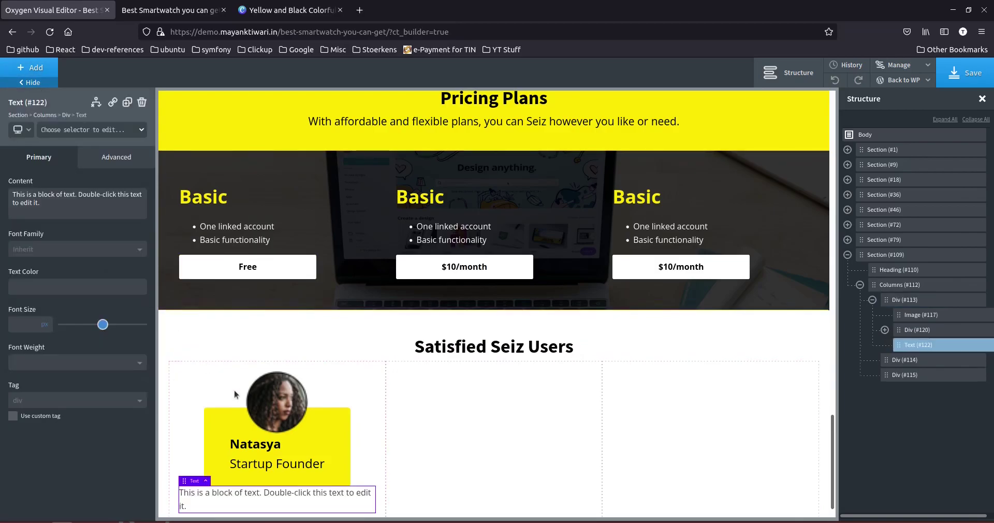
double_click(239, 469)
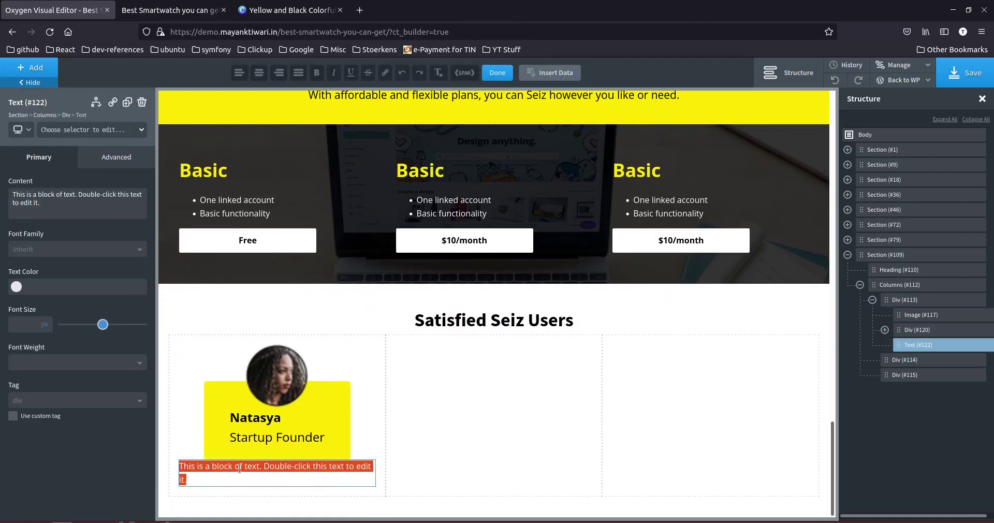
type("Testimonials are short quotes from people who love your brand. It's a great way to convince customers to try your services.")
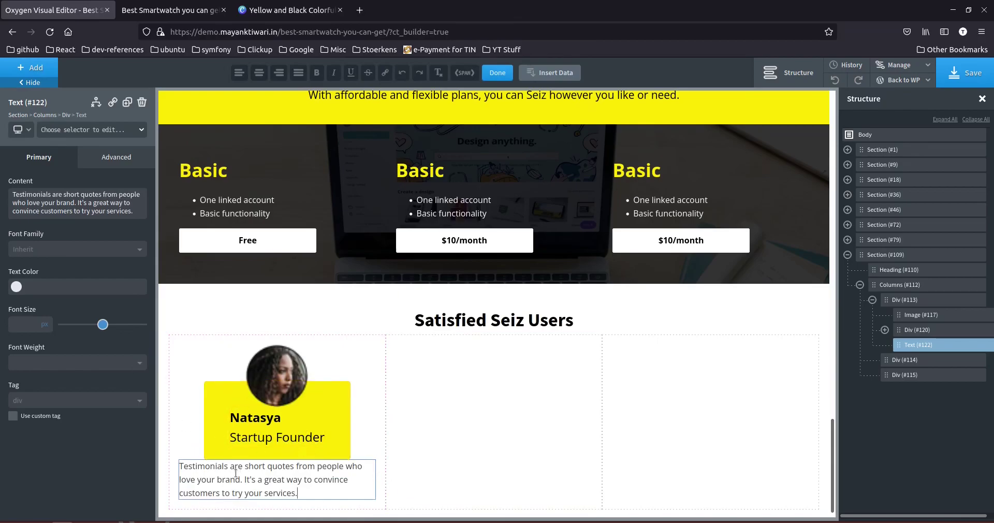
Give the testimonial text the landingpage black color and a font size of 16 px.
left_click(16, 286)
left_click(22, 417)
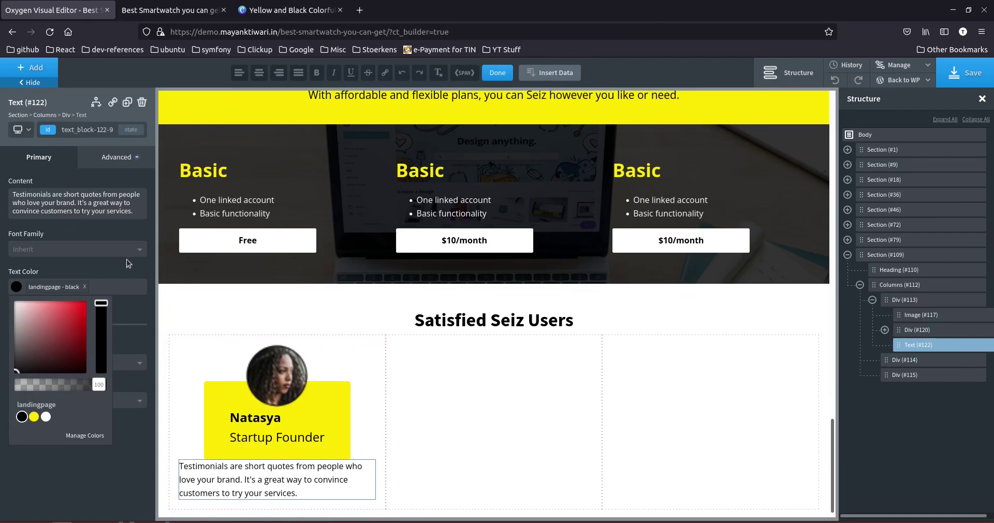
left_click(126, 263)
left_click(27, 325)
type("16")
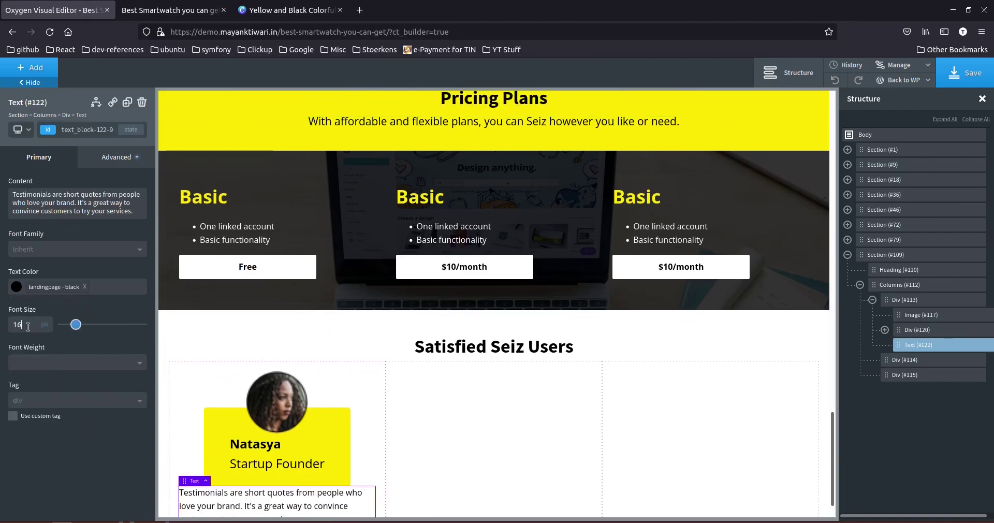
scroll(207, 384, "down", 1)
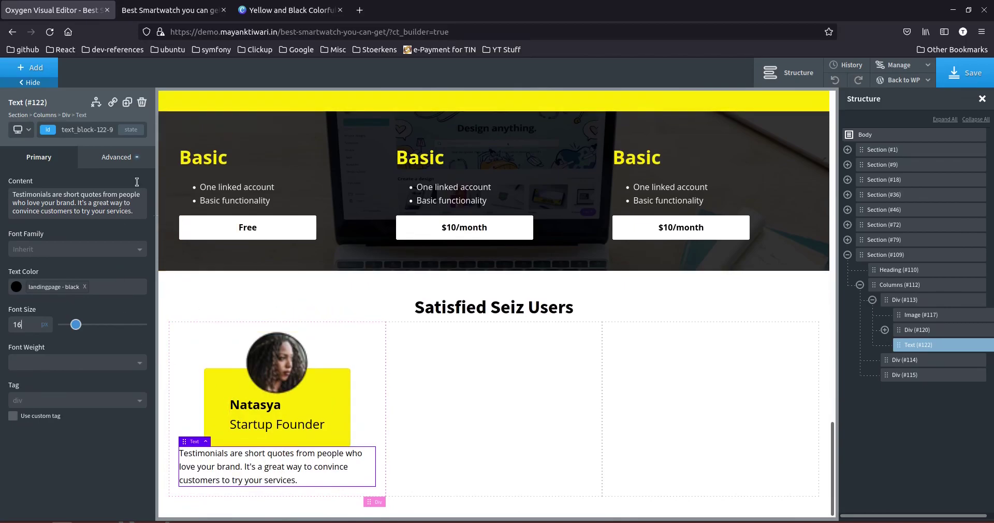
Set the testimonial text's top margin to 15 px.
left_click(109, 156)
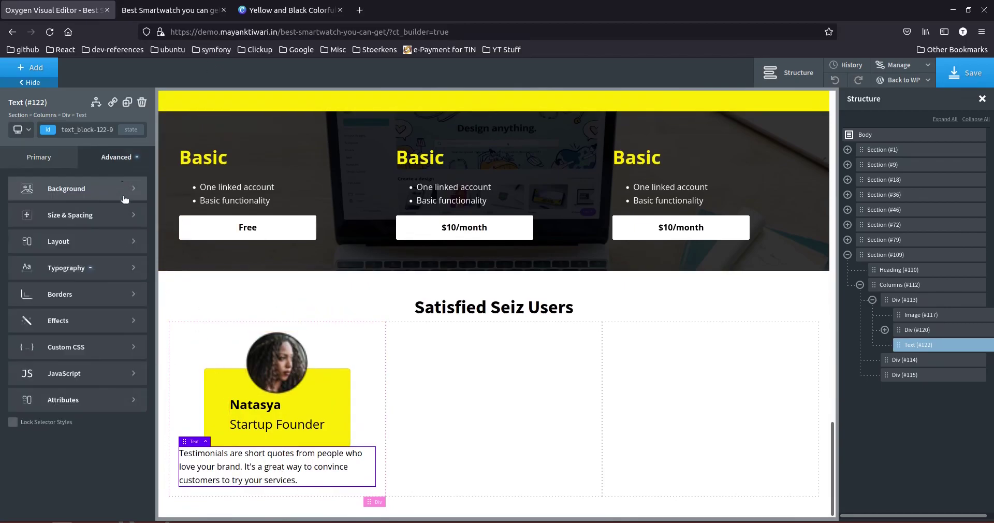
left_click(86, 224)
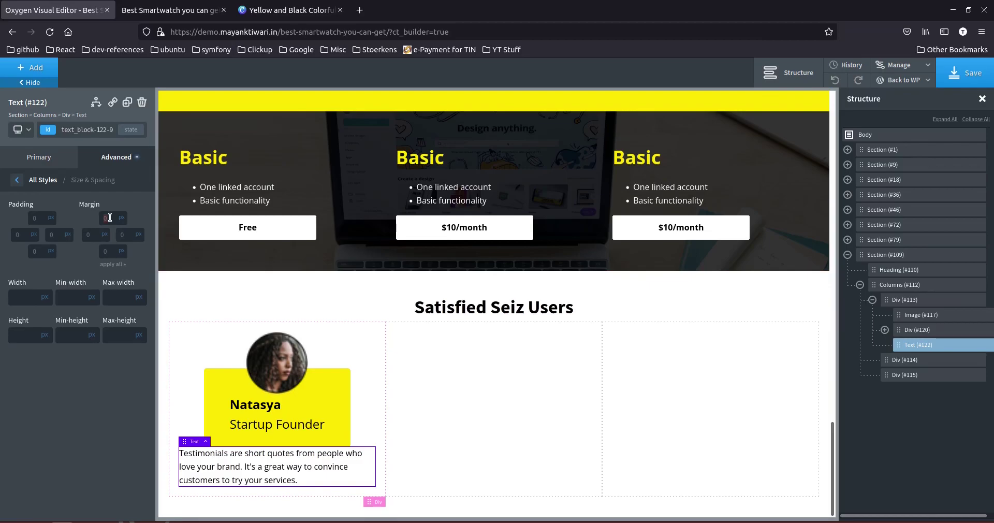
type("15")
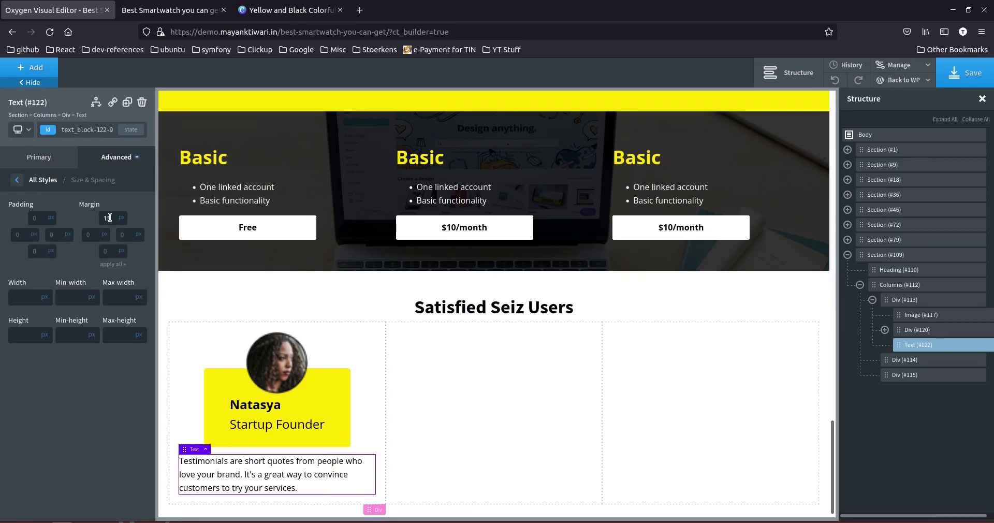
Try a width of 80% for the testimonial text and clear the value again.
left_click(45, 297)
left_click(45, 301)
type("80")
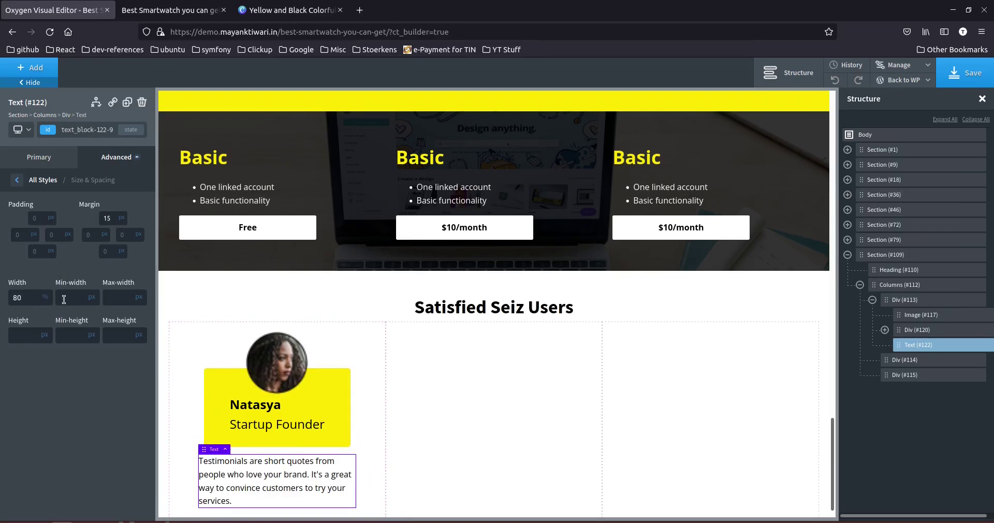
key("BackSpace")
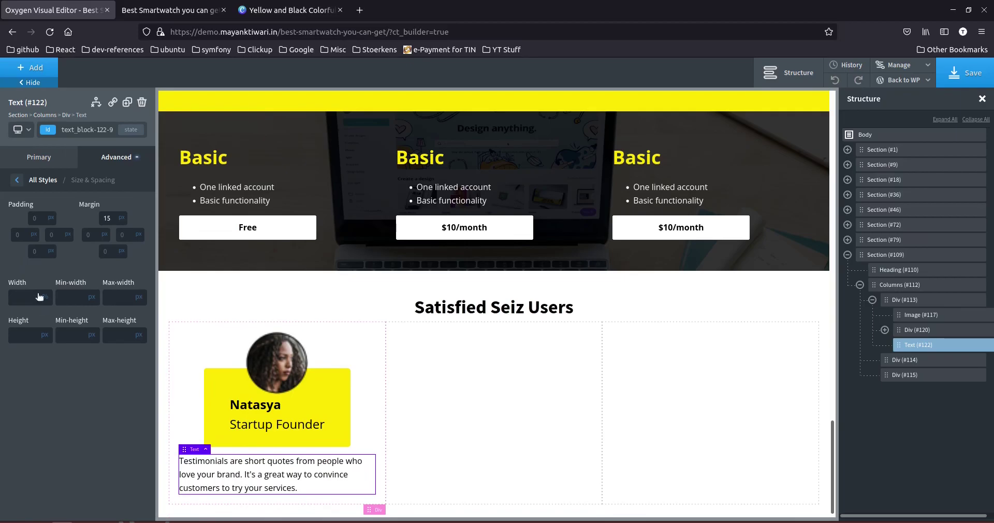
Set the testimonial text's left and right padding to 50 px each.
left_click(17, 235)
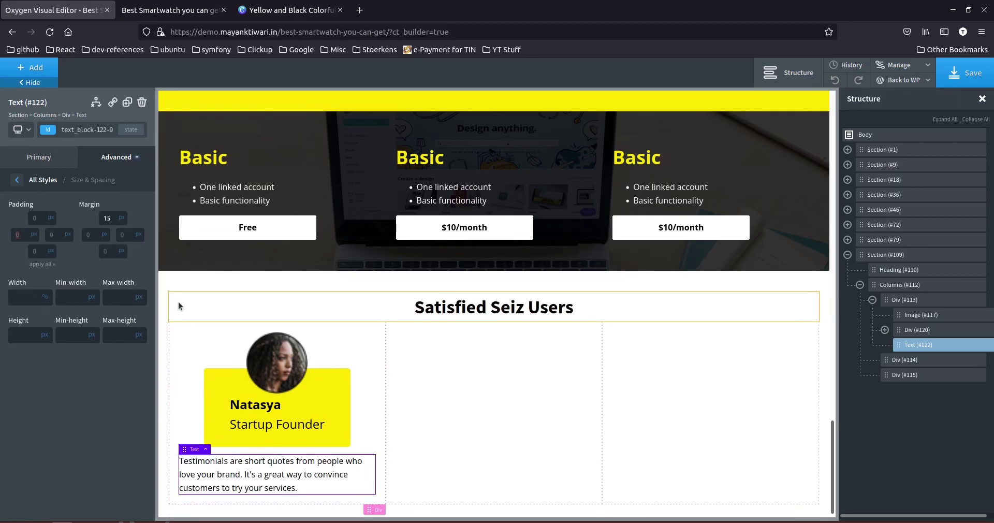
type("50")
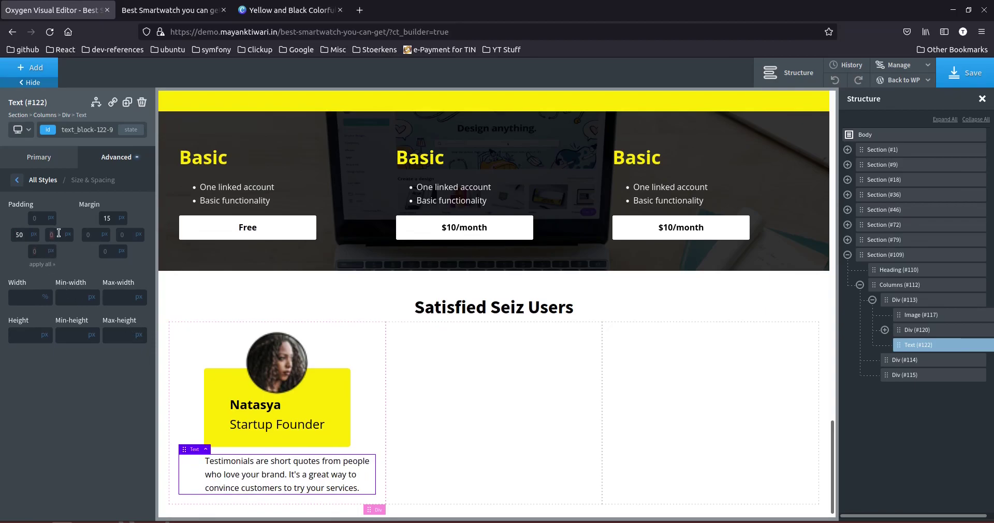
type("50")
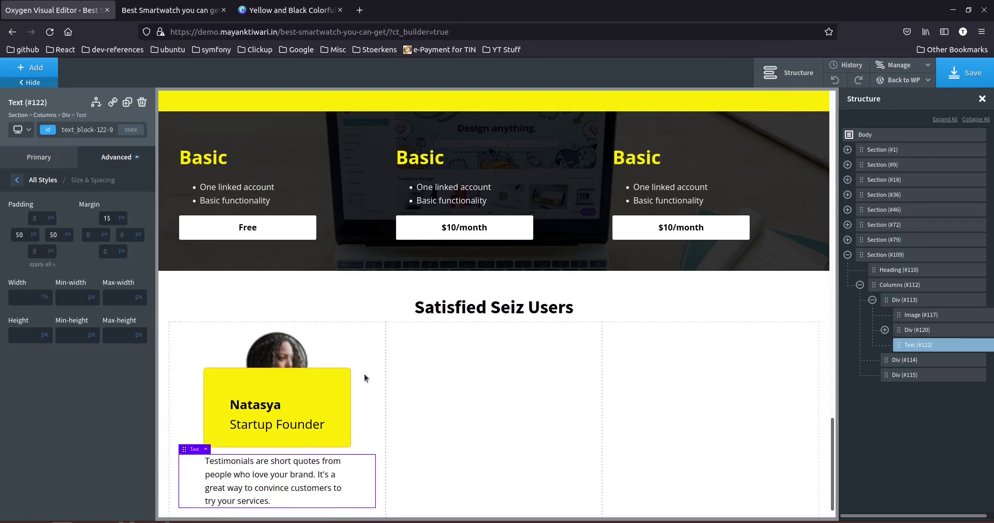
Duplicate the completed first testimonial column twice within the columns element.
left_click(371, 362)
scroll(393, 409, "down", 1)
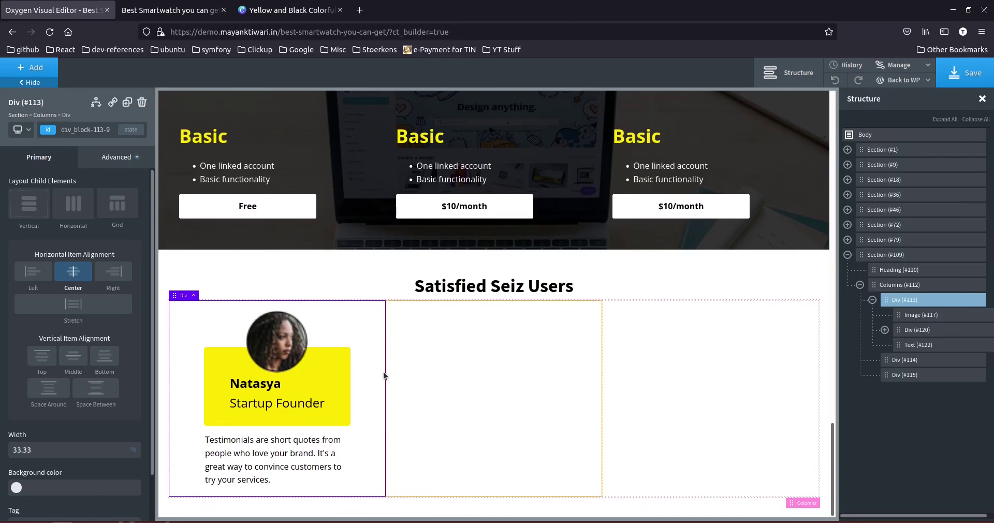
left_click(287, 10)
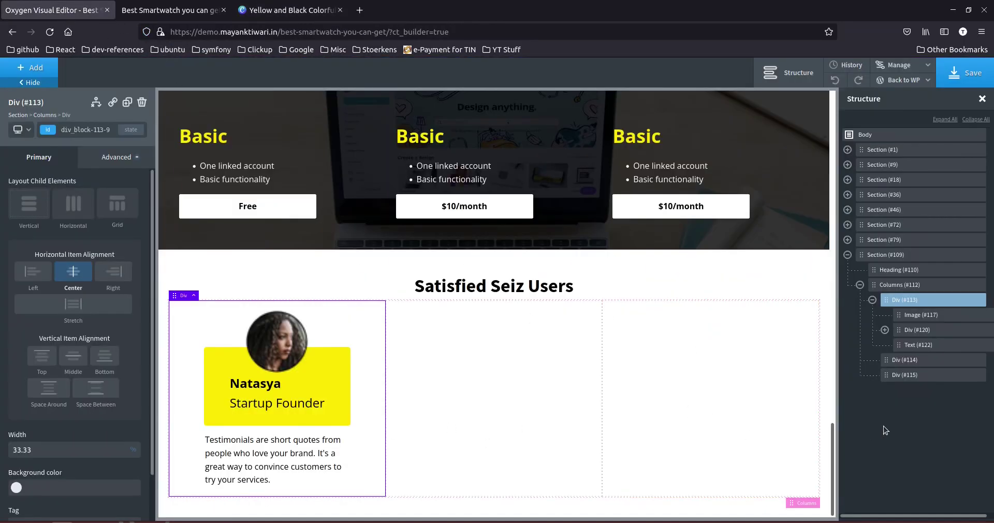
left_click(65, 10)
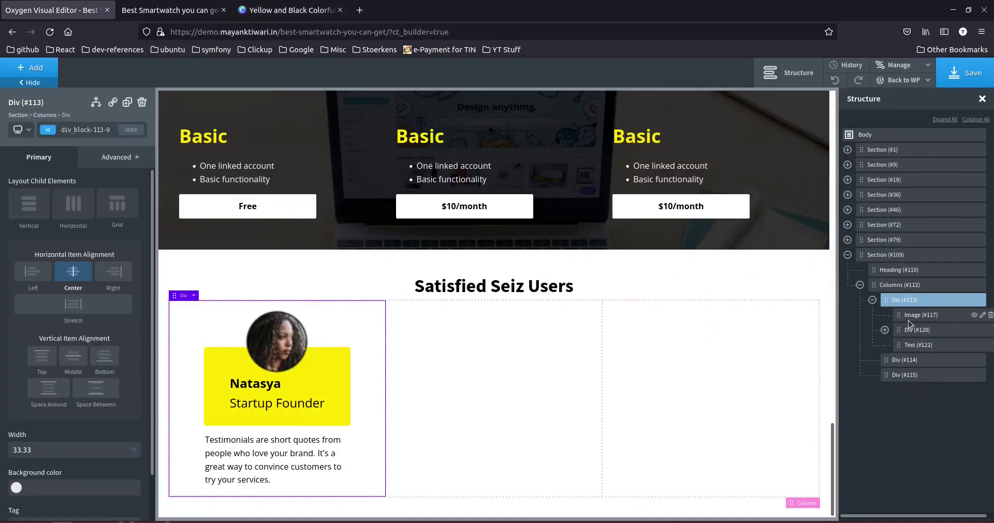
left_click(128, 103)
left_click(128, 103)
Delete the two empty column divs that follow the testimonial copies.
left_click(972, 438)
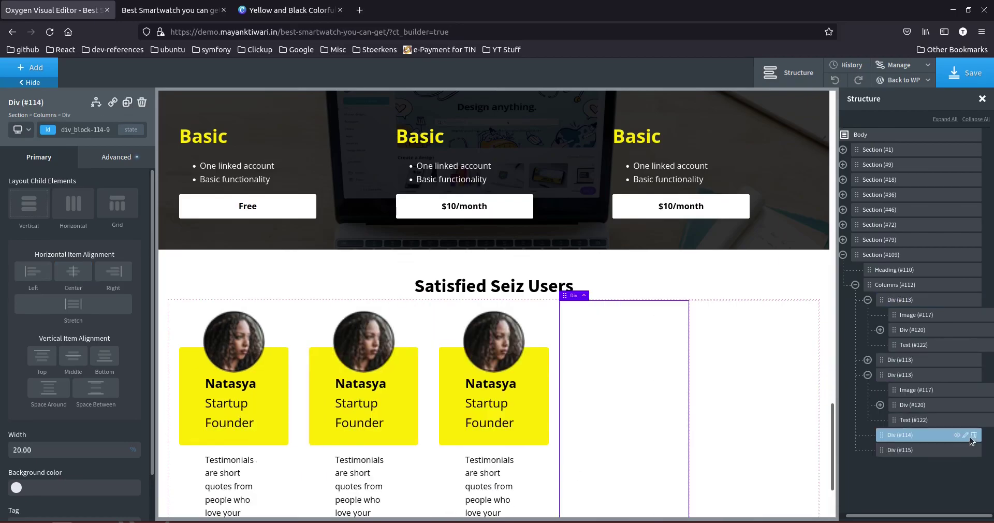
left_click(973, 438)
left_click(973, 438)
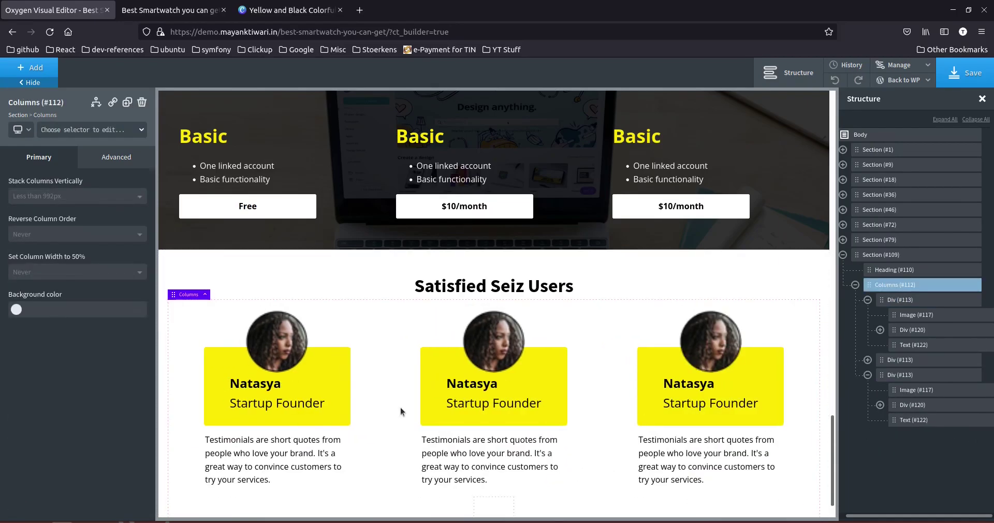
scroll(512, 414, "down", 1)
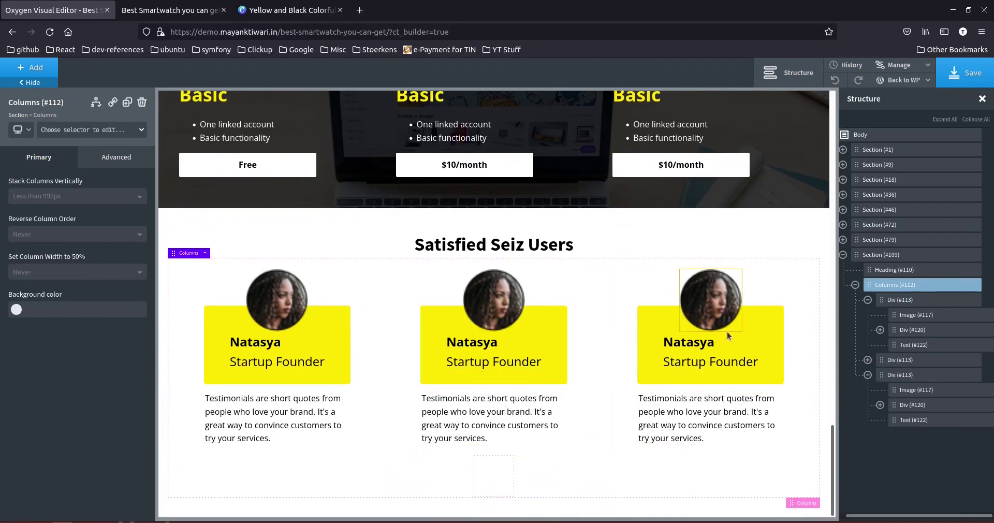
Switch to the Canva design and examine the section that follows the testimonials.
left_click(199, 15)
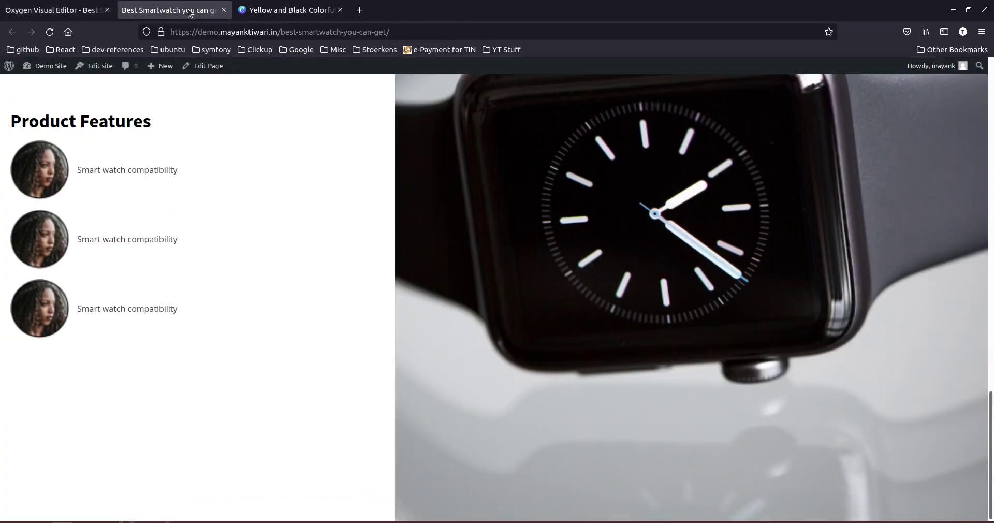
left_click(256, 11)
scroll(482, 294, "up", 5)
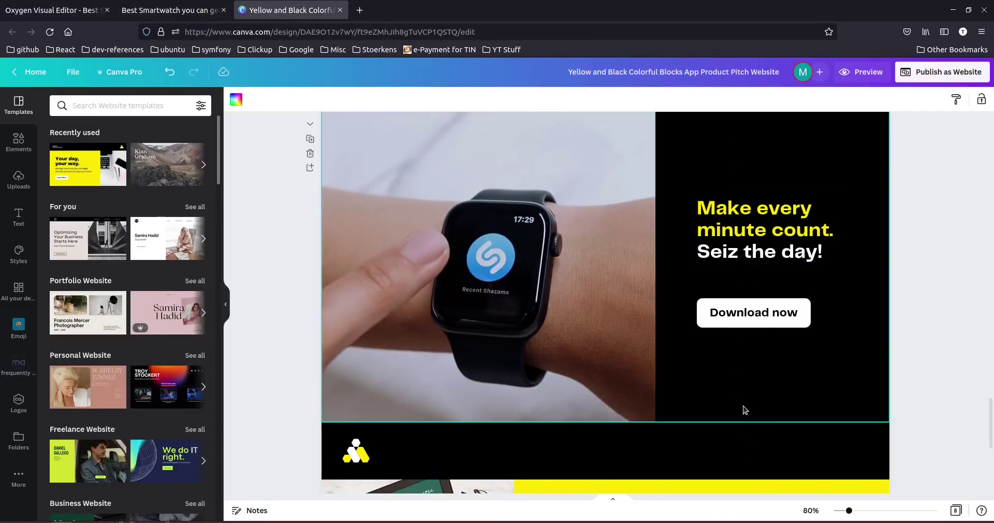
Switch back to the Oxygen editor and add a new section below the testimonials.
left_click(55, 9)
left_click(23, 63)
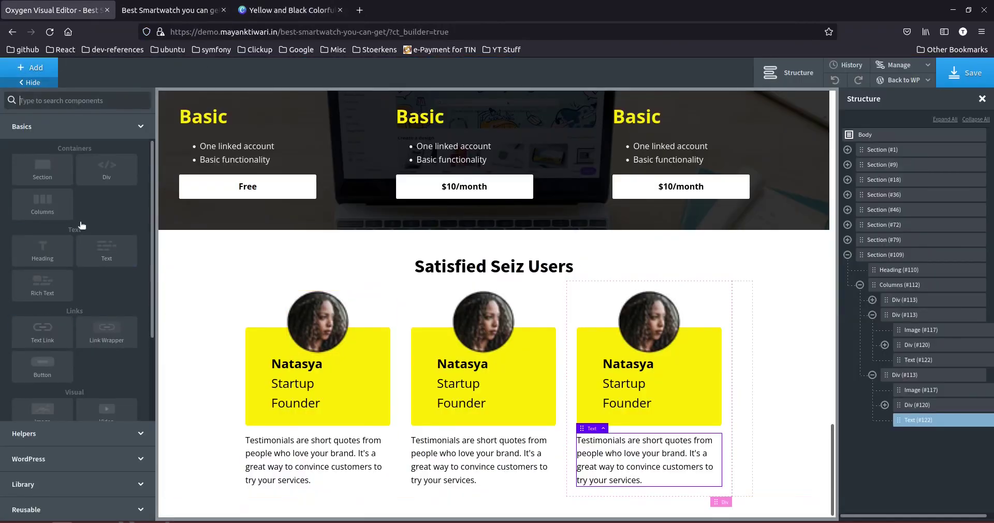
left_click(36, 170)
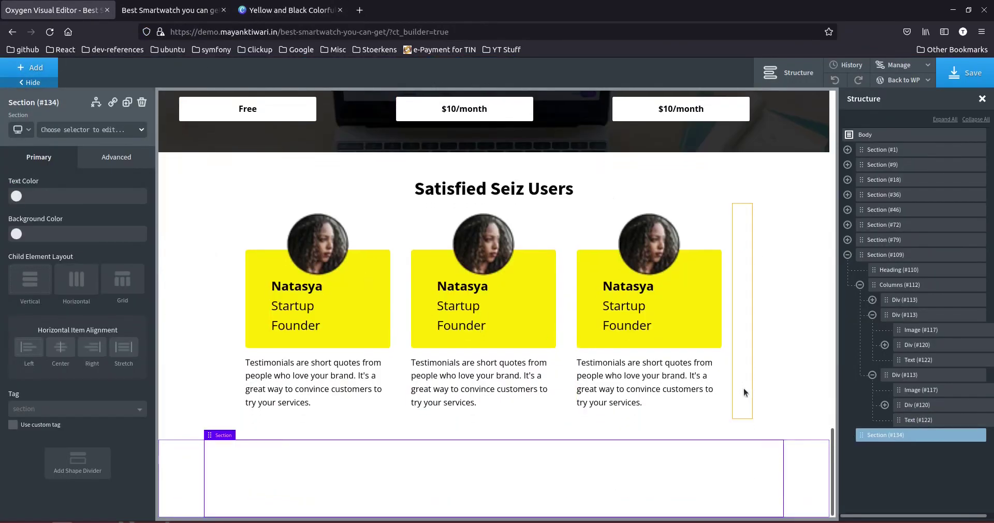
Make the new section's container full width and set its top and bottom padding to 40 px, after checking the Canva design.
left_click(171, 10)
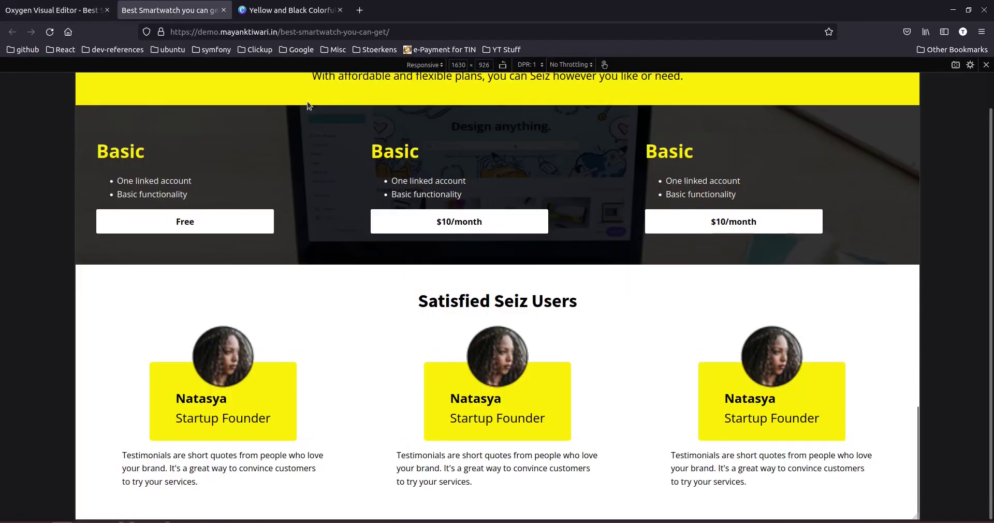
left_click(288, 10)
scroll(717, 299, "up", 10)
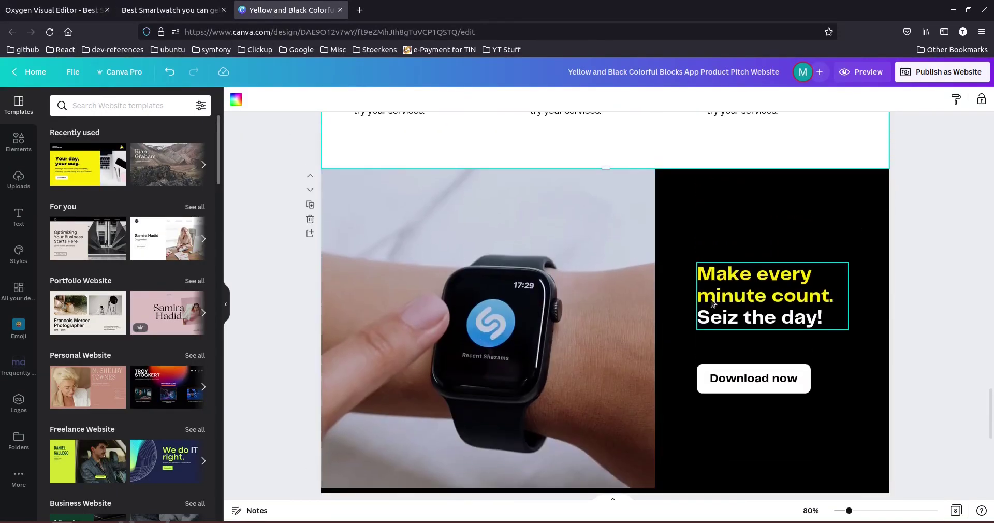
scroll(717, 299, "down", 2)
left_click(46, 16)
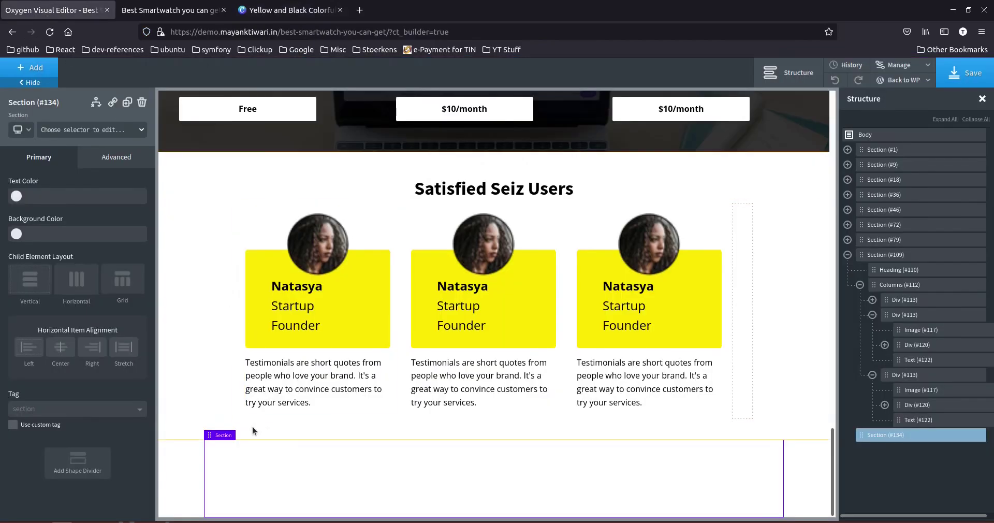
left_click(99, 151)
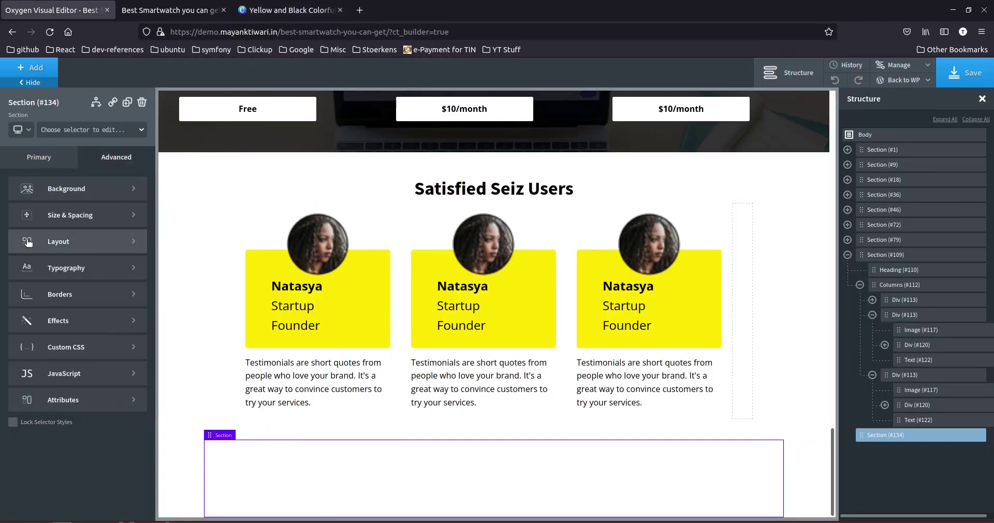
left_click(45, 213)
left_click(32, 374)
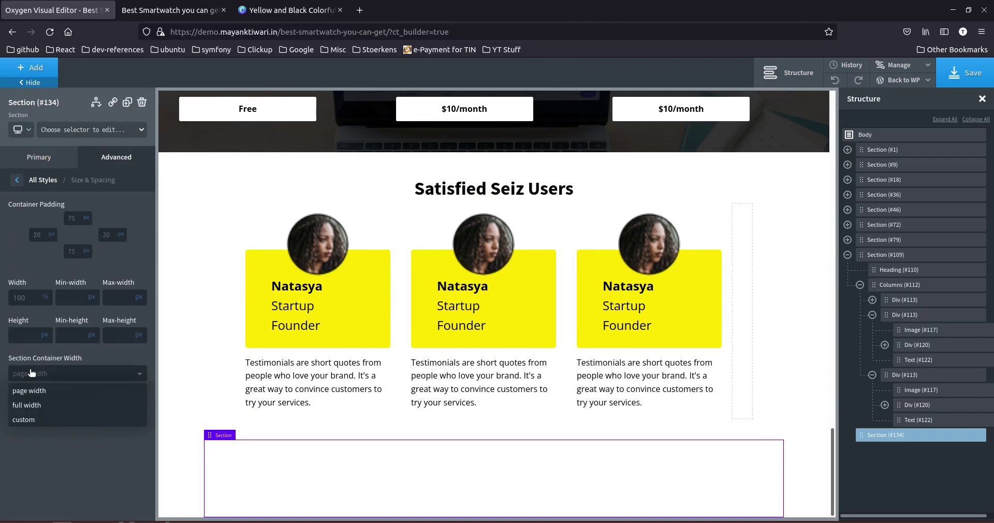
left_click(33, 404)
type("40")
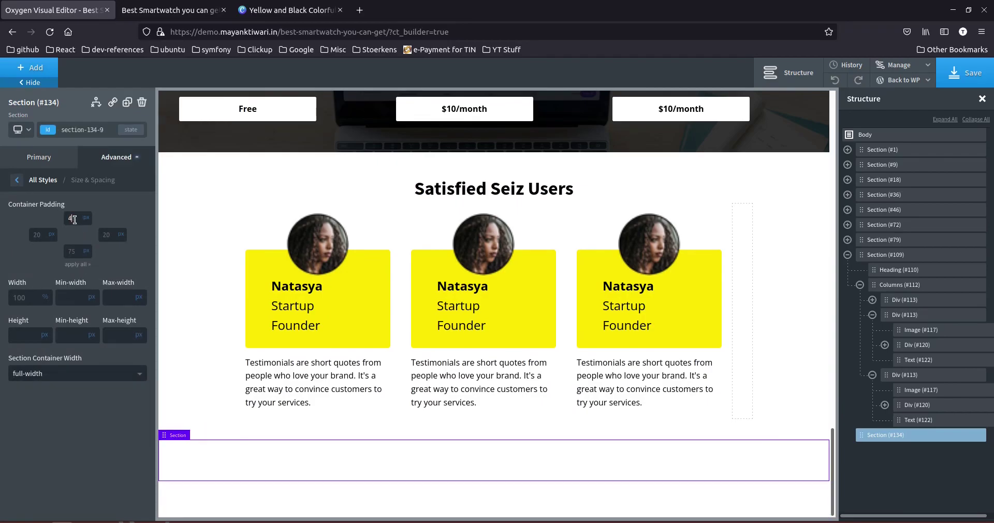
type("40")
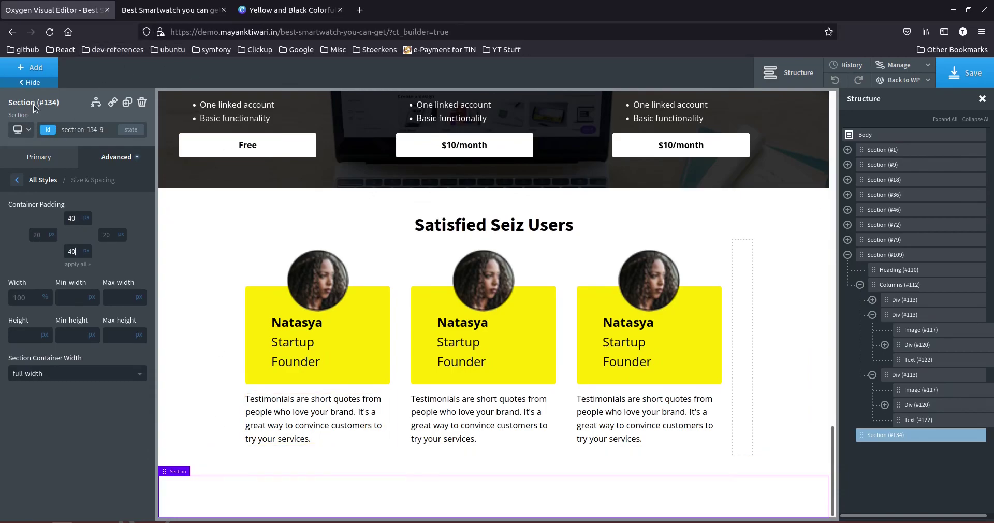
Set the new section's background to the landingpage black colour.
left_click(28, 153)
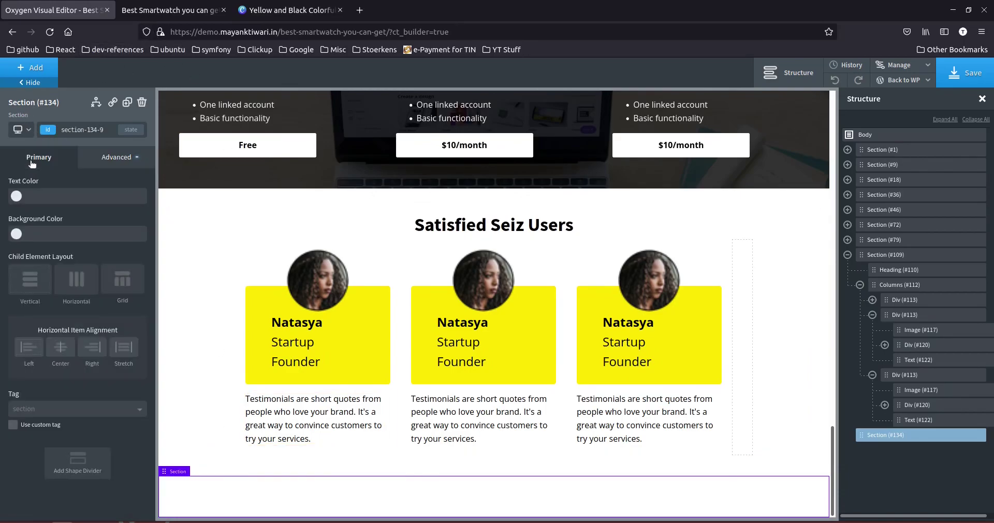
left_click(17, 238)
left_click(21, 364)
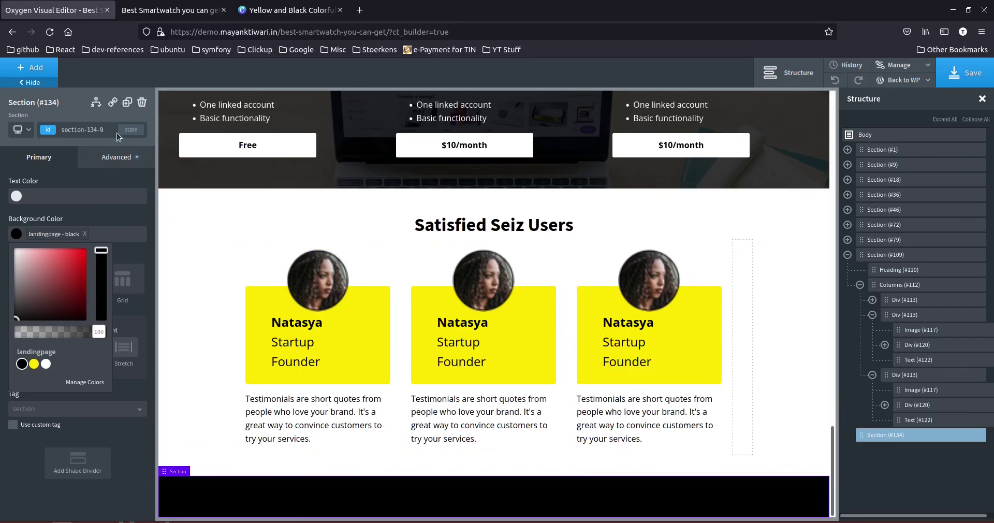
Add a columns element with the 50 50 layout inside the black section.
left_click(18, 61)
left_click(51, 203)
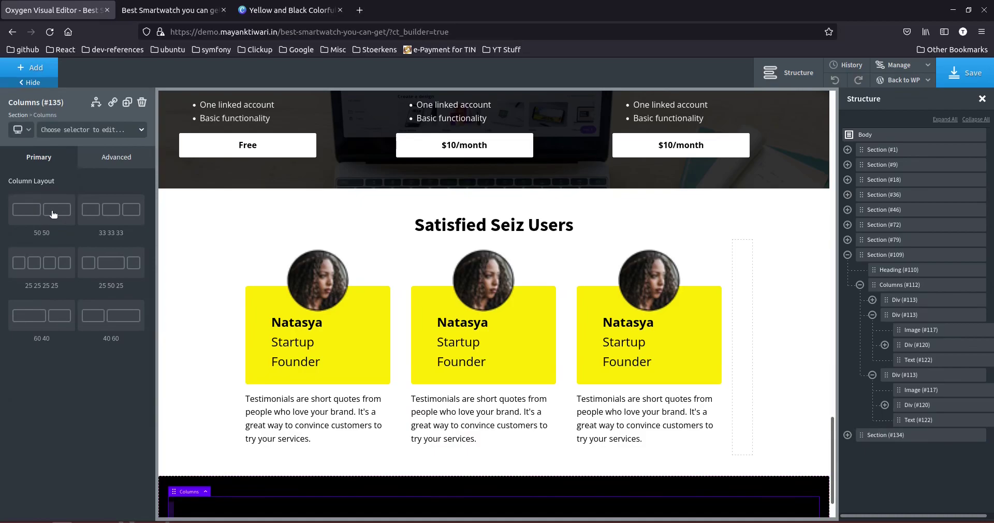
left_click(53, 214)
Set the width of the black section's first column to 60%, comparing the proportions with the Canva design.
left_click(166, 9)
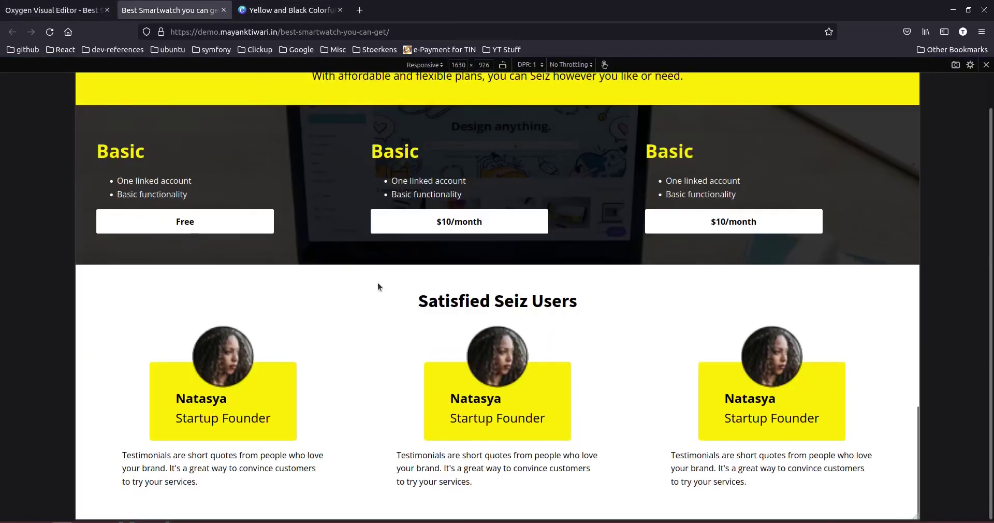
left_click(287, 10)
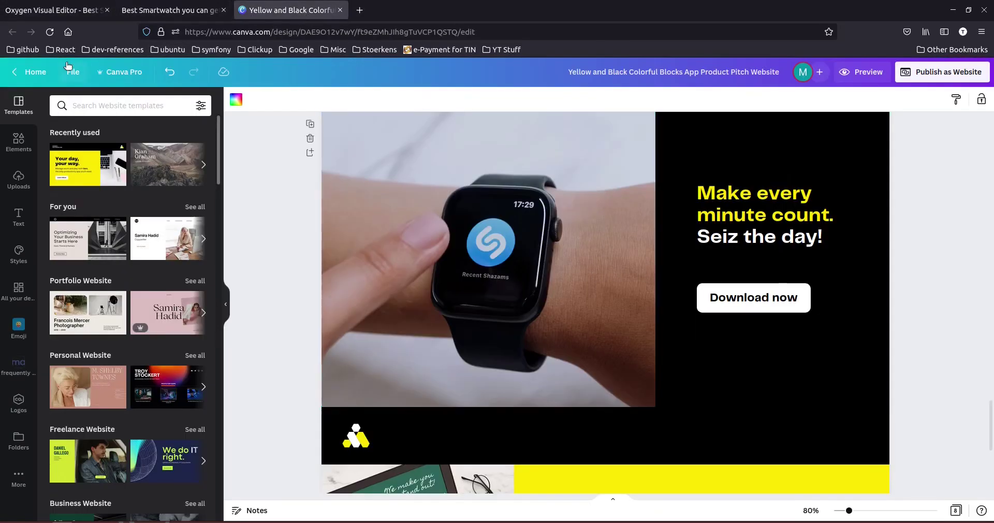
left_click(46, 10)
scroll(265, 443, "down", 2)
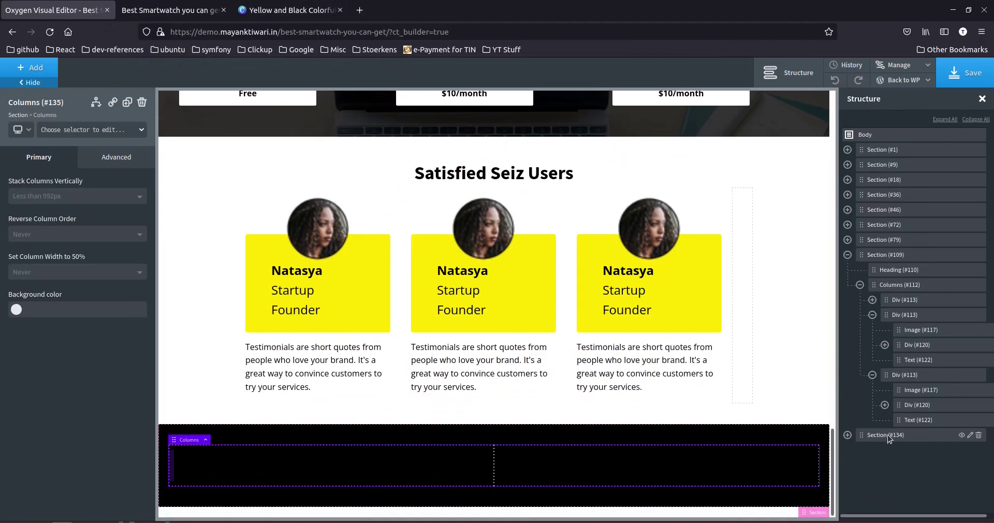
left_click(848, 435)
left_click(860, 450)
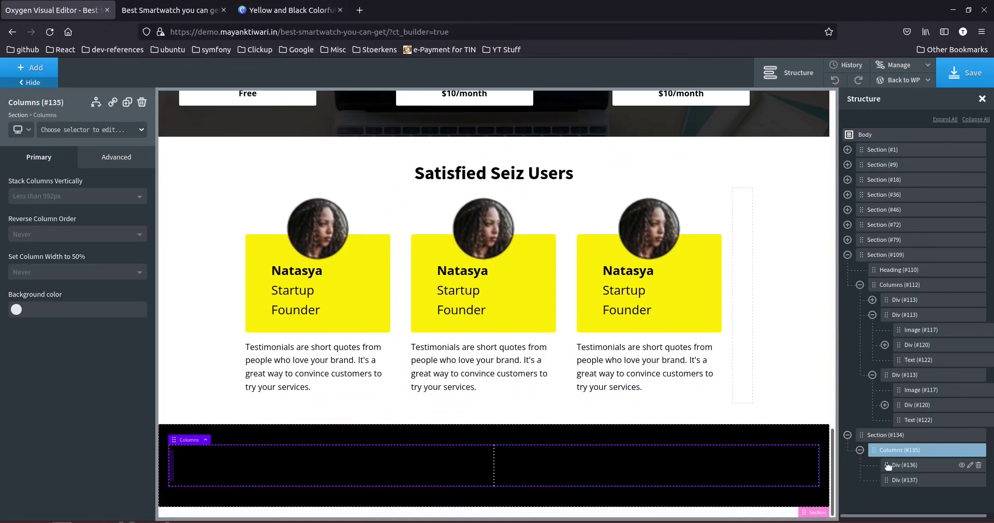
left_click(890, 466)
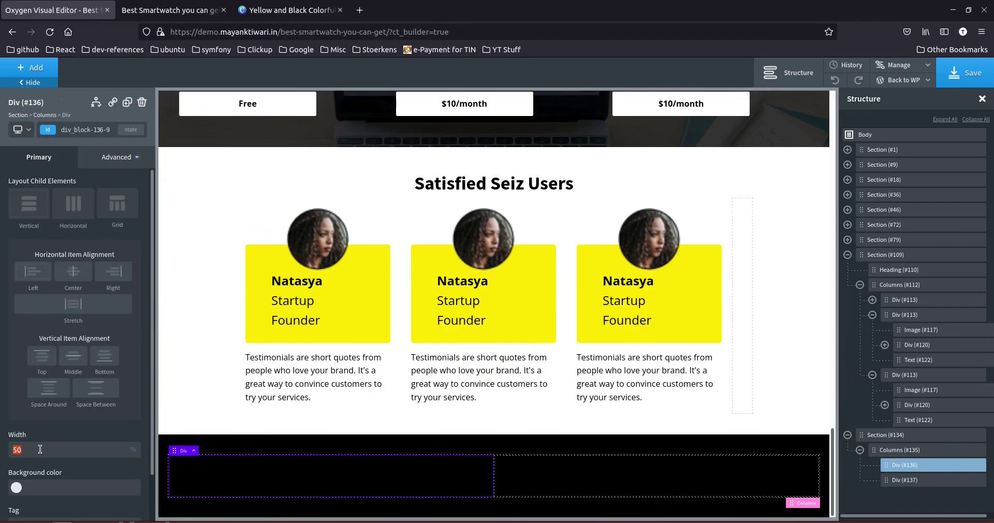
type("60")
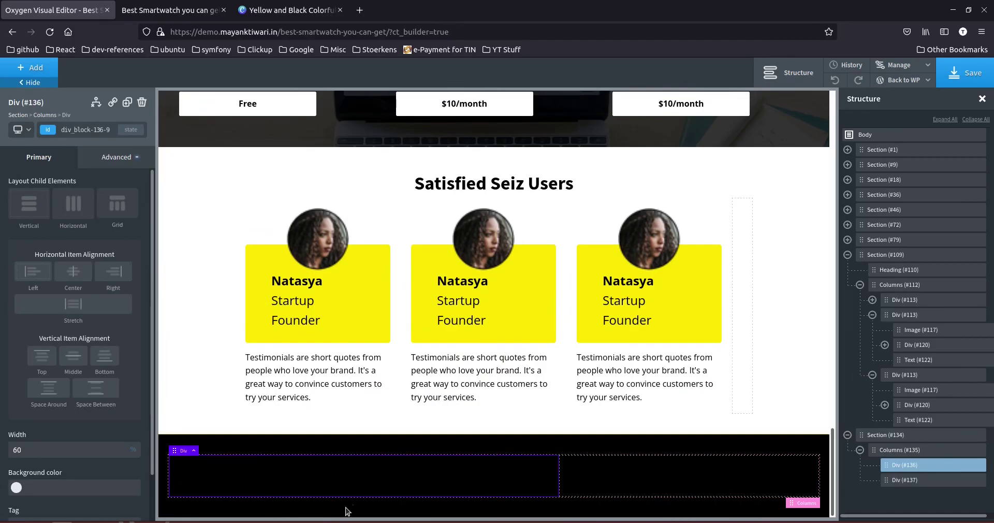
left_click(311, 12)
left_click(80, 10)
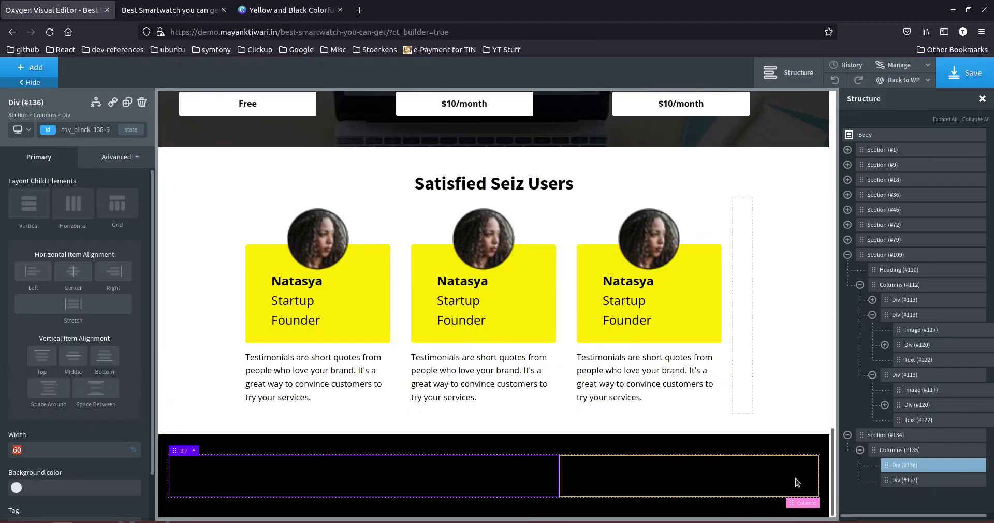
Add an image to the first column of the black section, using watchonly.png from the media library.
left_click(35, 67)
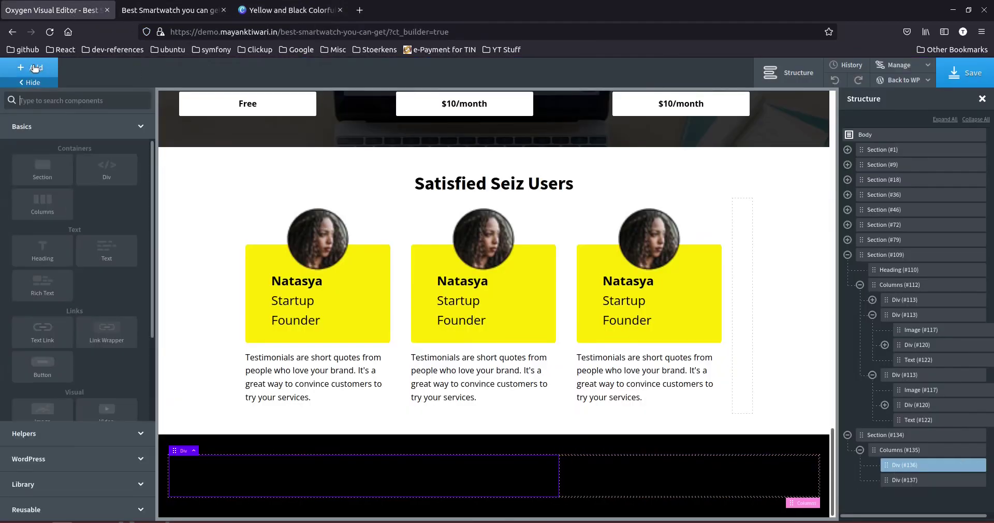
left_click(29, 409)
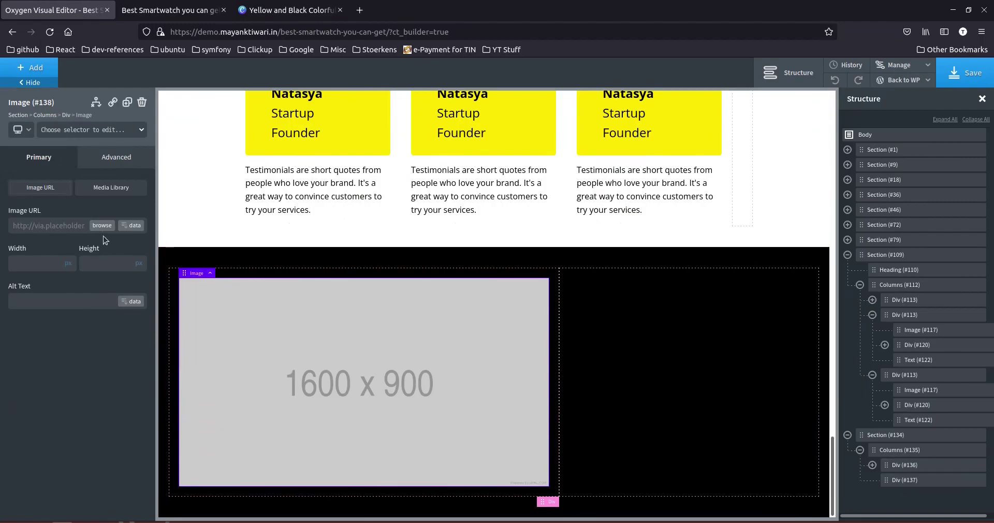
left_click(98, 225)
left_click(227, 189)
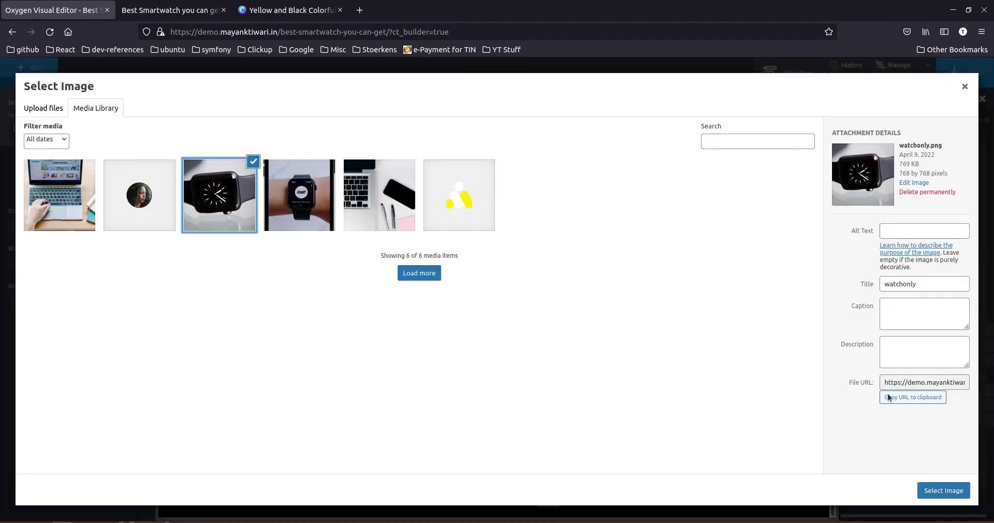
left_click(942, 491)
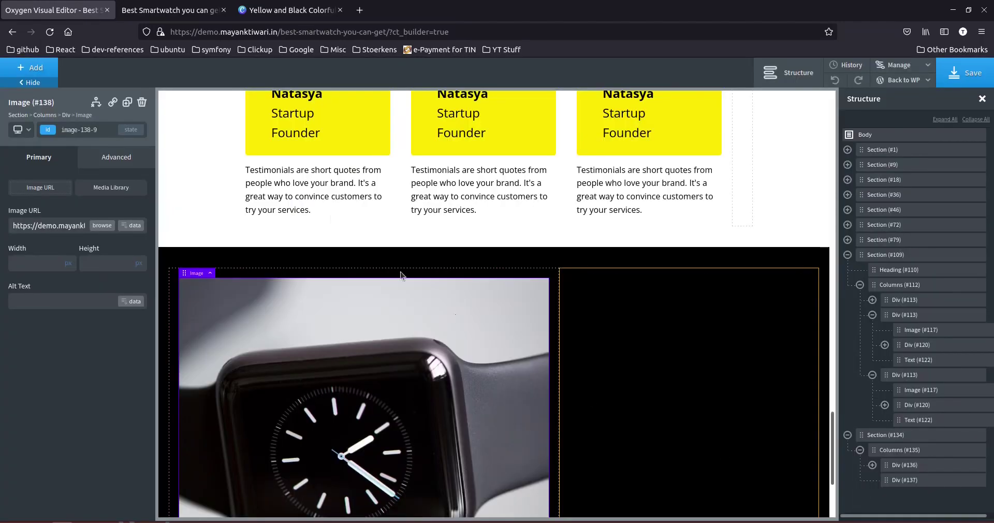
Search the media library and the yellowandblacktheme upload folder for an alternative picture, cancel the upload and select watchonly.png again.
left_click(285, 10)
left_click(57, 10)
scroll(580, 419, "down", 2)
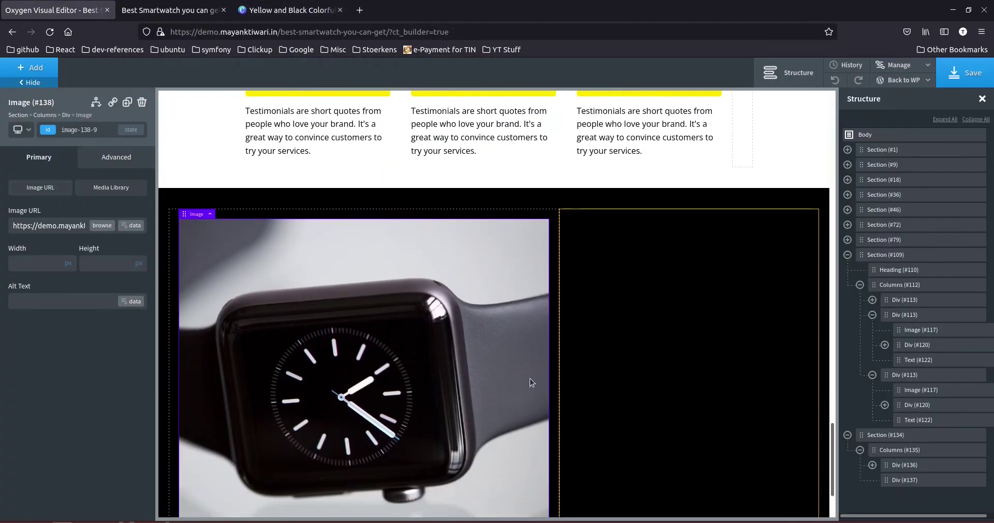
left_click(102, 226)
left_click(295, 195)
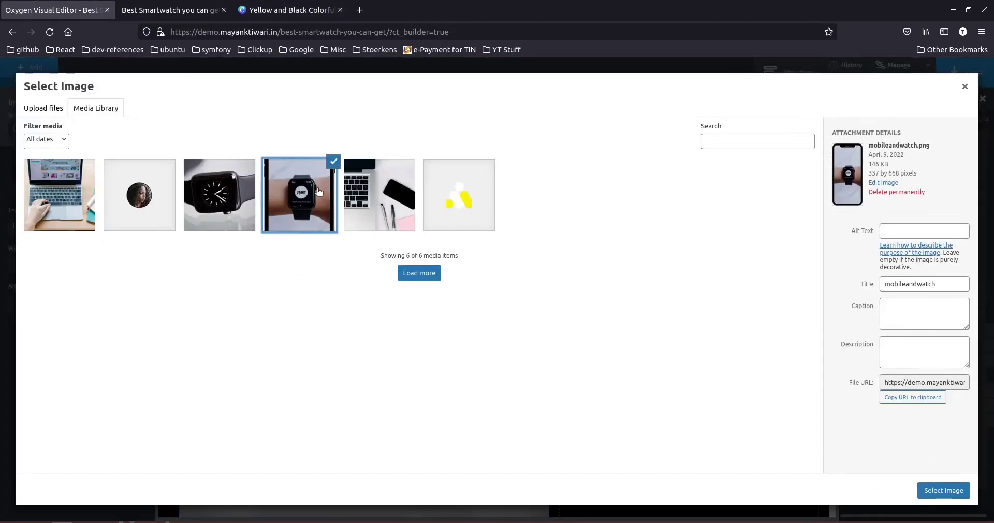
left_click(43, 108)
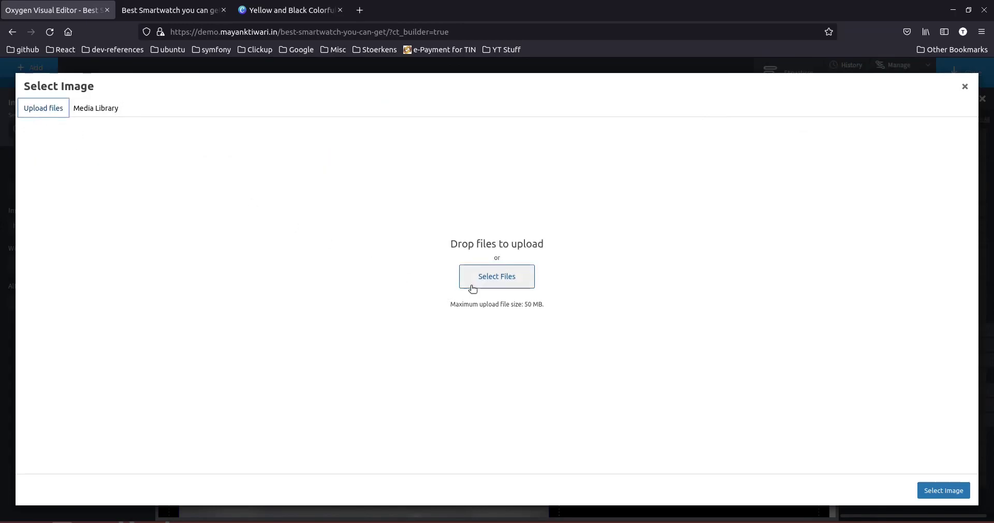
left_click(470, 284)
left_click(284, 124)
left_click(279, 138)
left_click(282, 150)
left_click(285, 161)
left_click(287, 172)
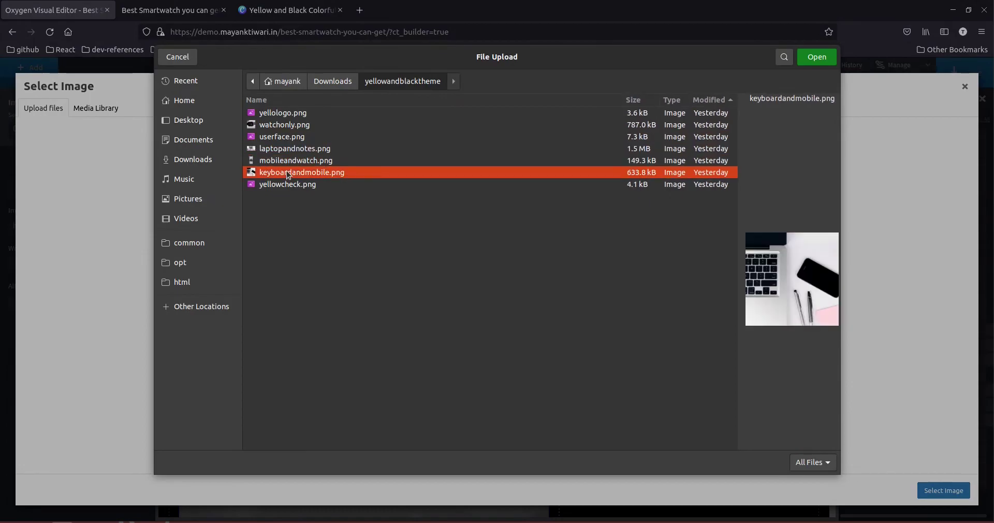
left_click(286, 185)
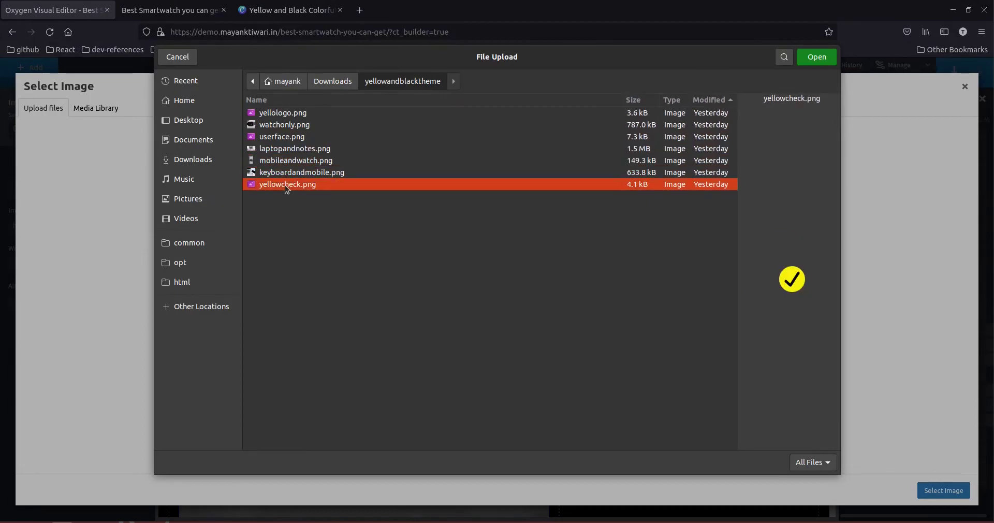
left_click(178, 57)
left_click(86, 109)
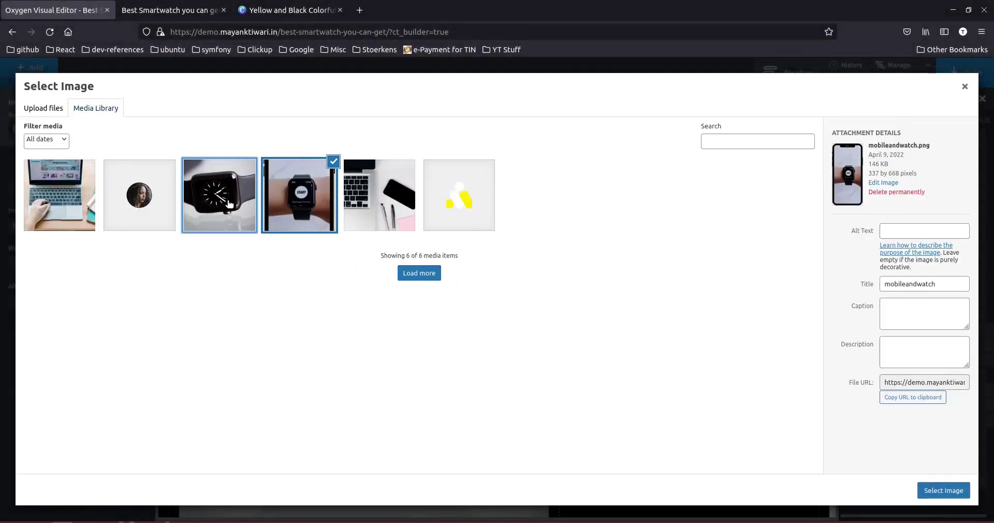
left_click(219, 195)
left_click(940, 493)
Set the watch image's width to 100%.
scroll(440, 435, "down", 3)
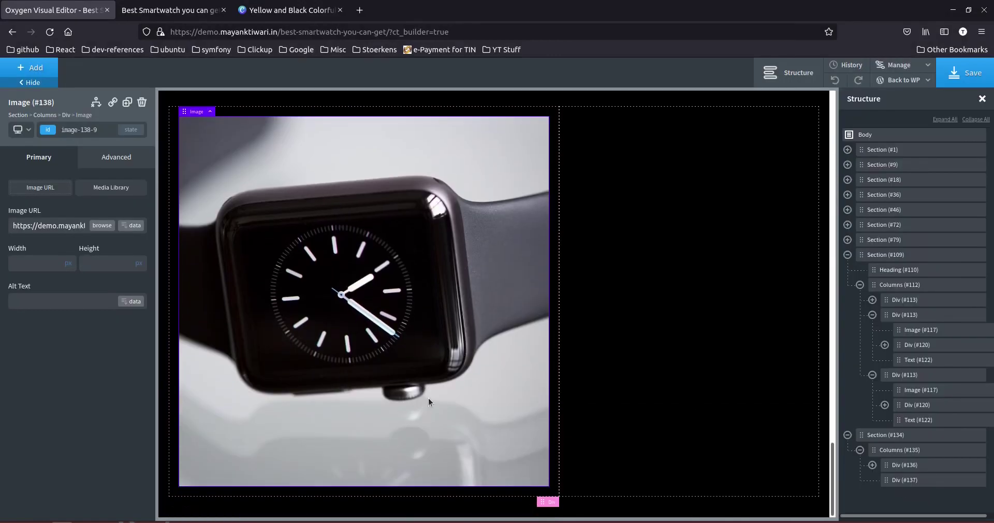
type("100")
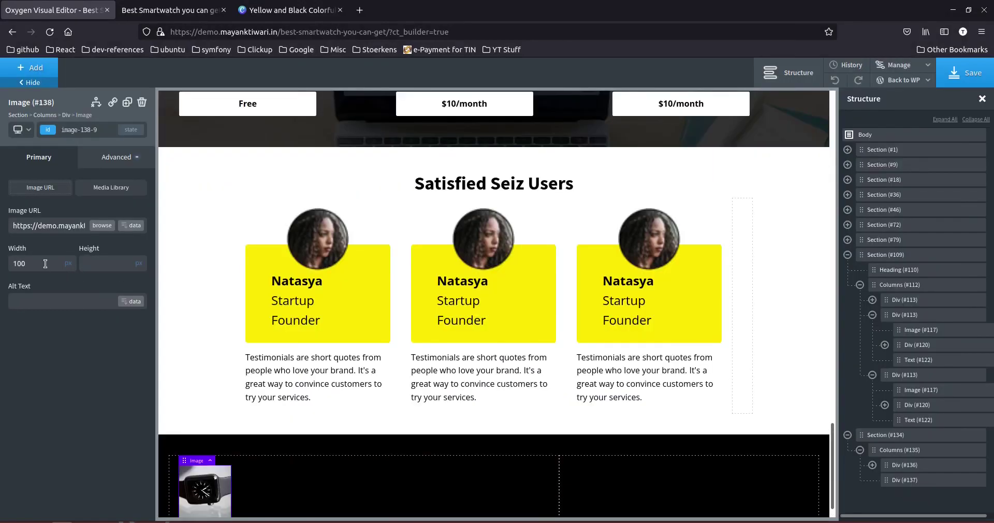
left_click(61, 283)
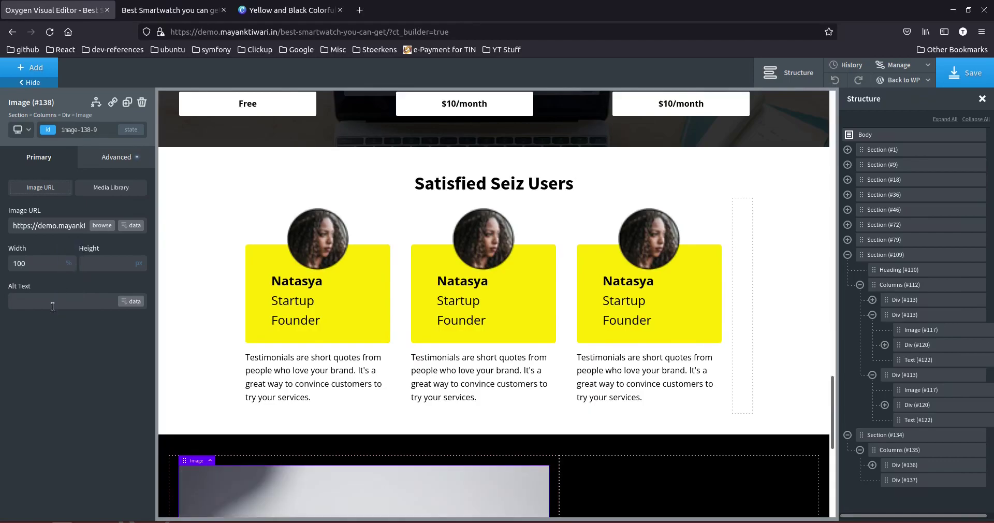
scroll(402, 461, "down", 5)
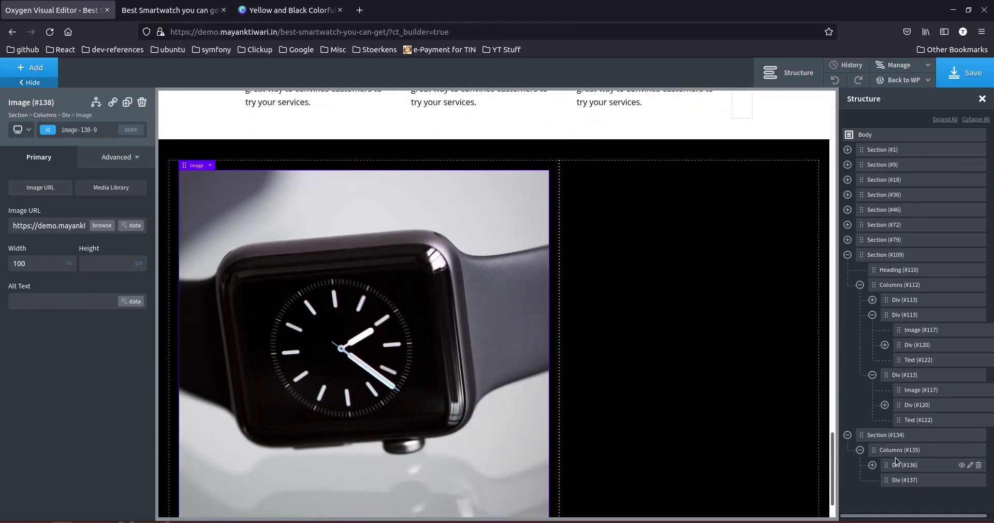
Set the padding of the black section's first column to 0 on all four sides.
left_click(883, 466)
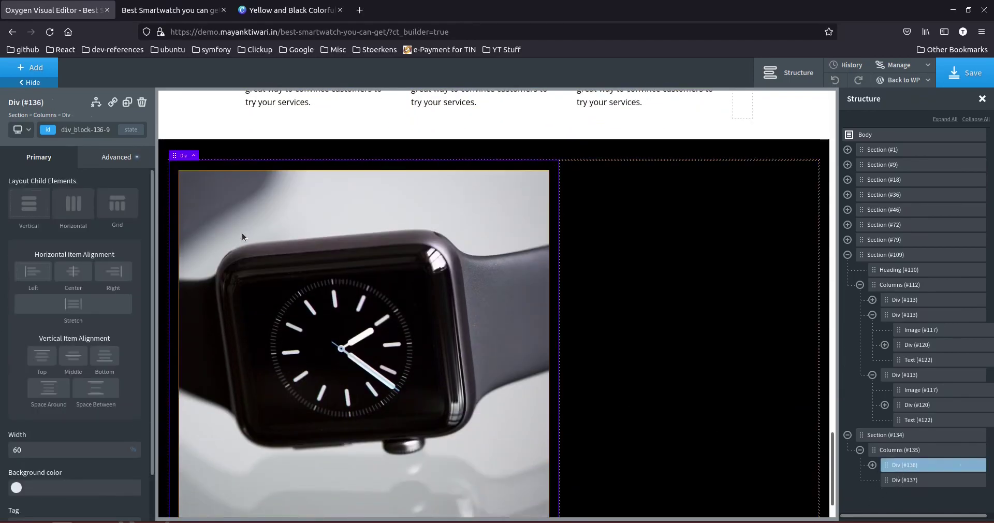
left_click(115, 157)
left_click(69, 215)
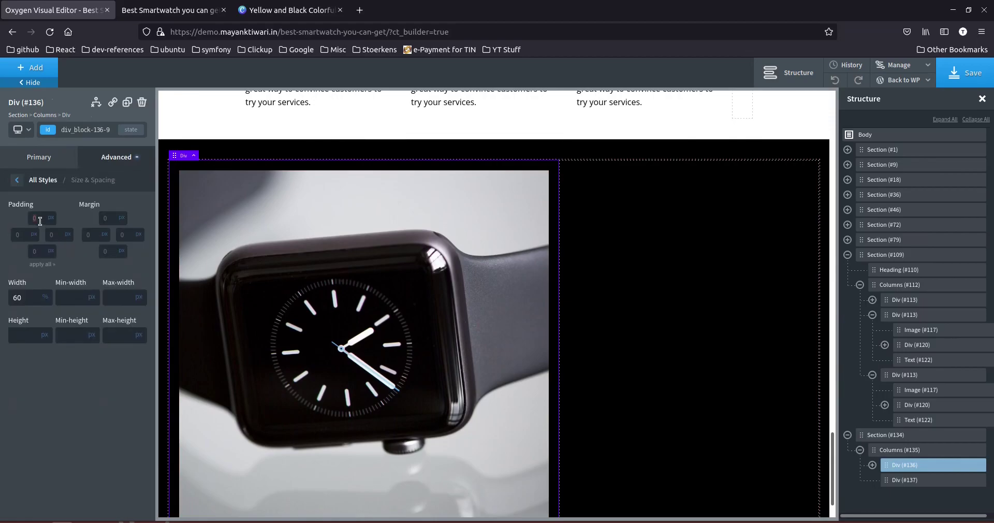
type("0")
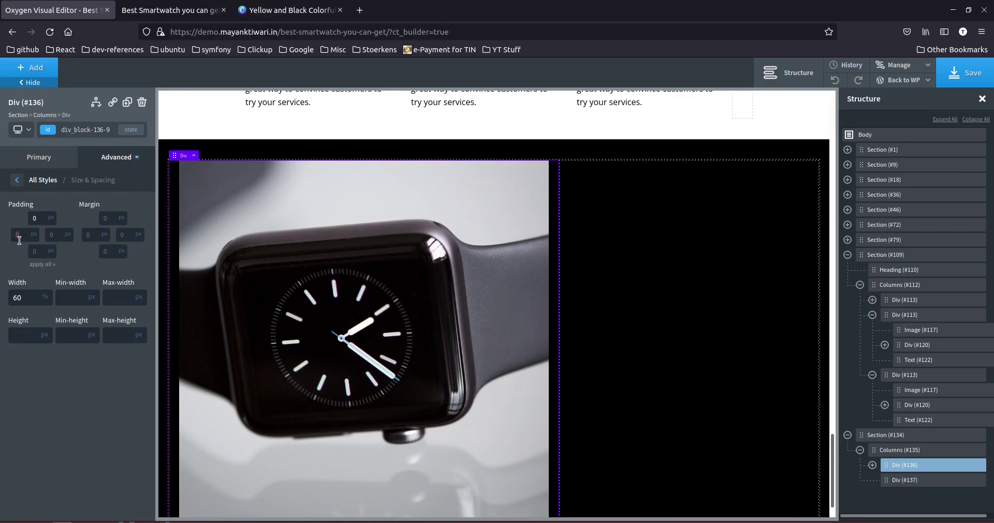
type("0")
key("Tab")
type("0")
key("Tab")
type("0")
Set the margin of the watch image's column to 0 on all four sides.
left_click(107, 218)
type("0")
key("Tab")
type("0")
key("Tab")
type("0")
key("Tab")
type("0")
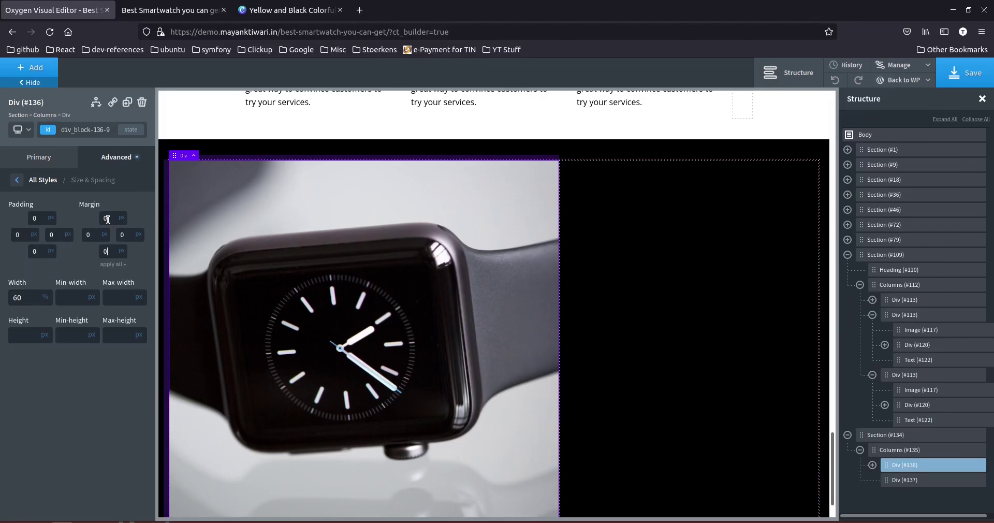
Set the black section's left, top and bottom container padding to 0.
left_click(880, 437)
left_click(117, 157)
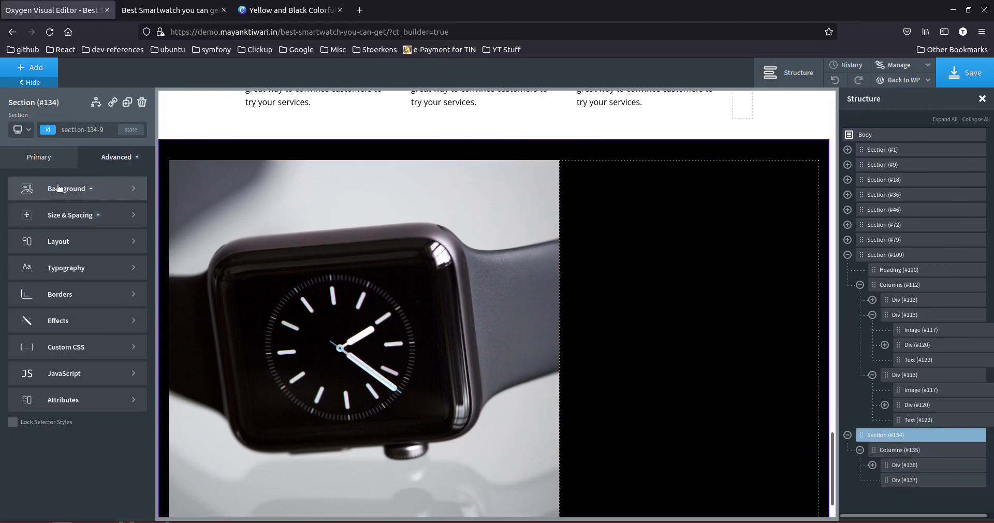
left_click(75, 212)
type("0")
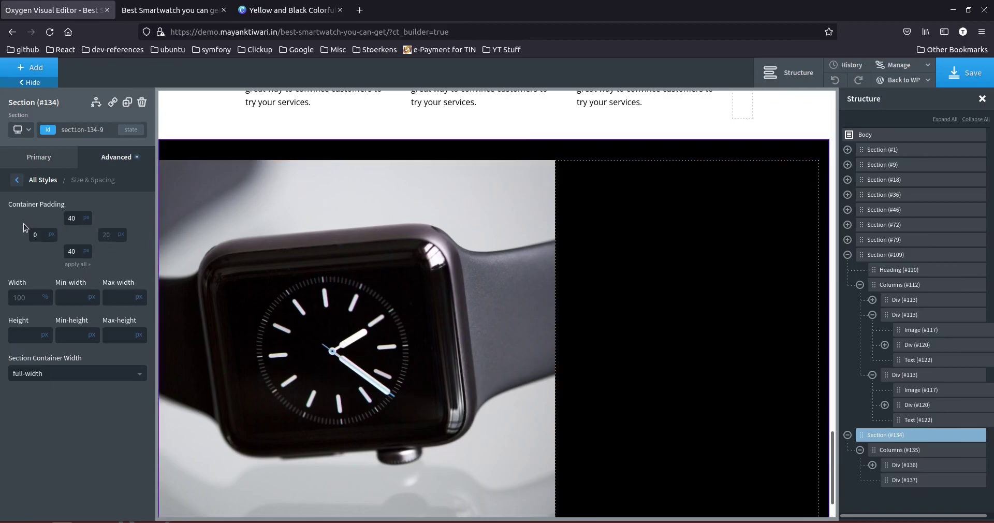
double_click(74, 219)
type("0")
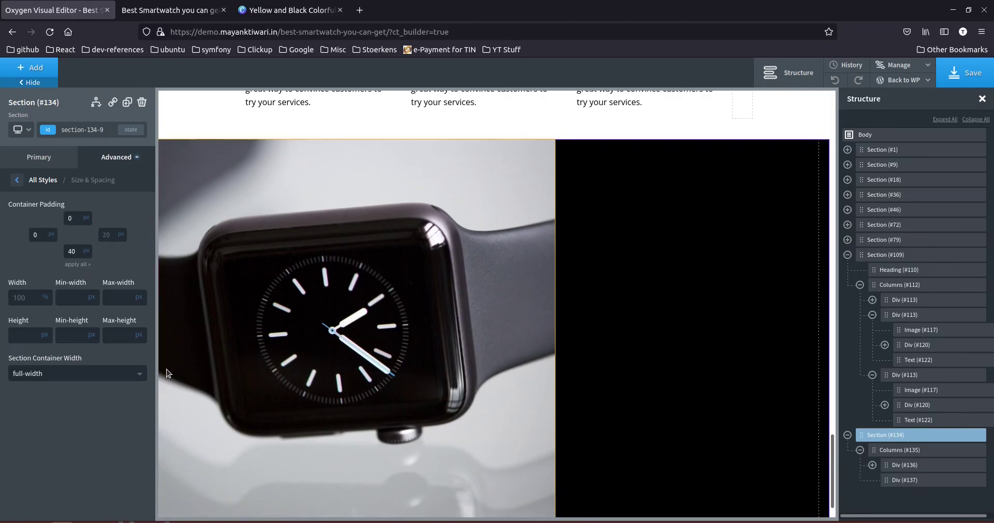
scroll(477, 448, "down", 1)
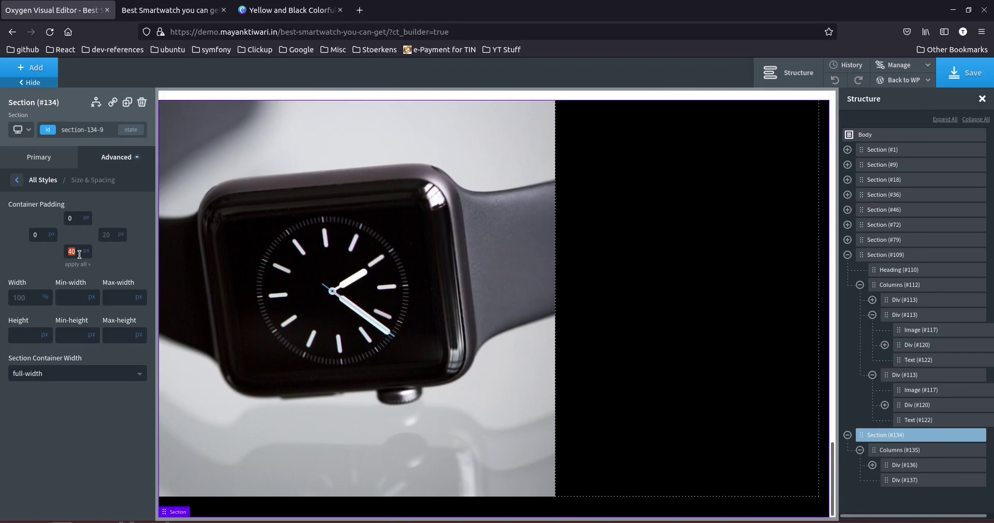
type("0")
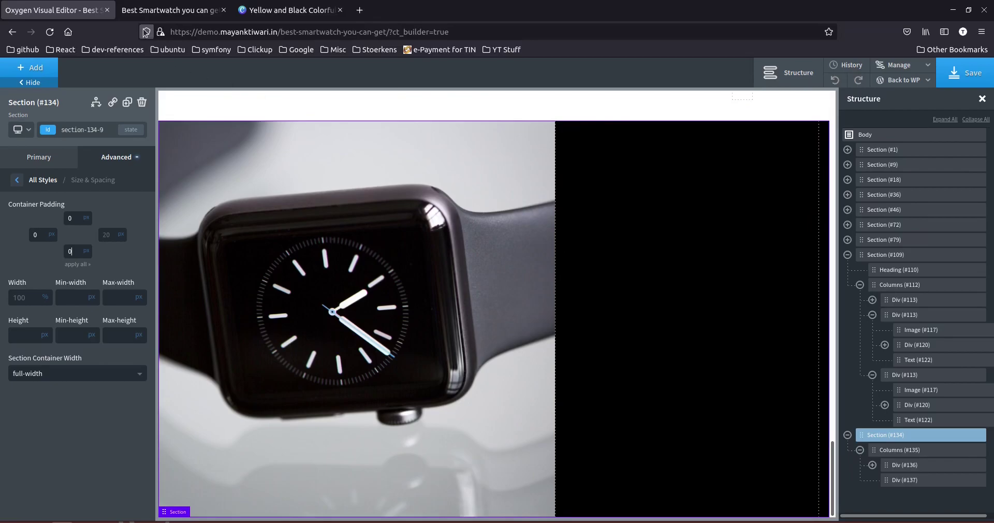
Copy the headline "Make every minute count. Seiz the day!" from the Canva design for the black section's second column.
left_click(901, 487)
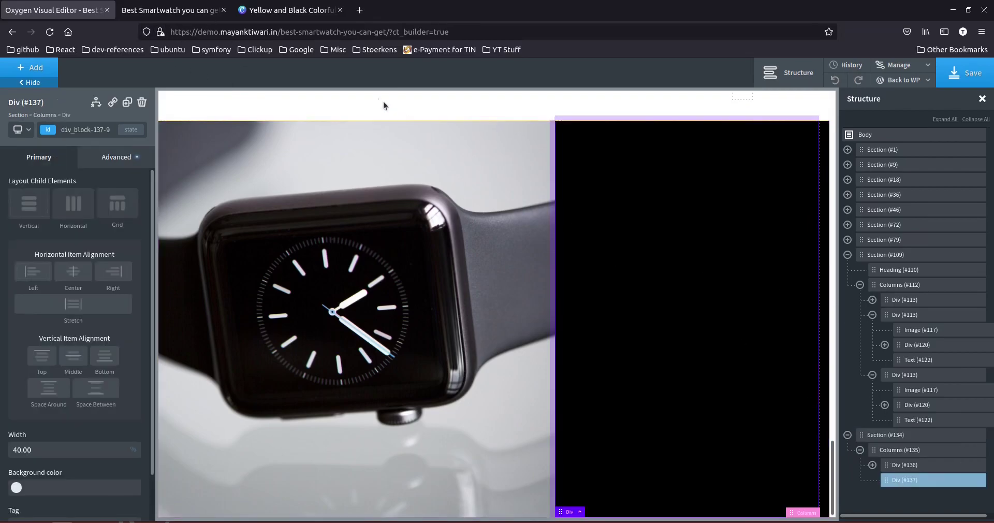
left_click(279, 10)
left_click(761, 215)
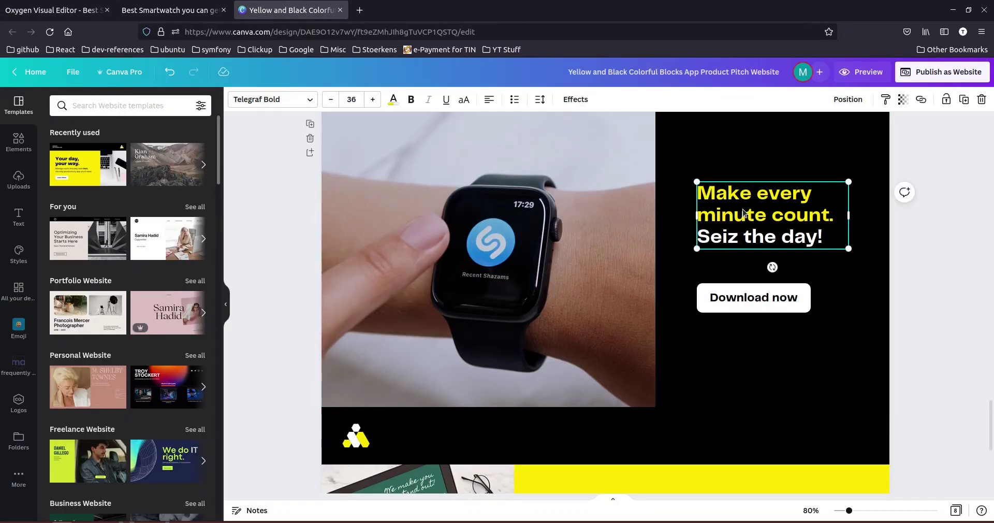
double_click(746, 214)
key("ctrl+c")
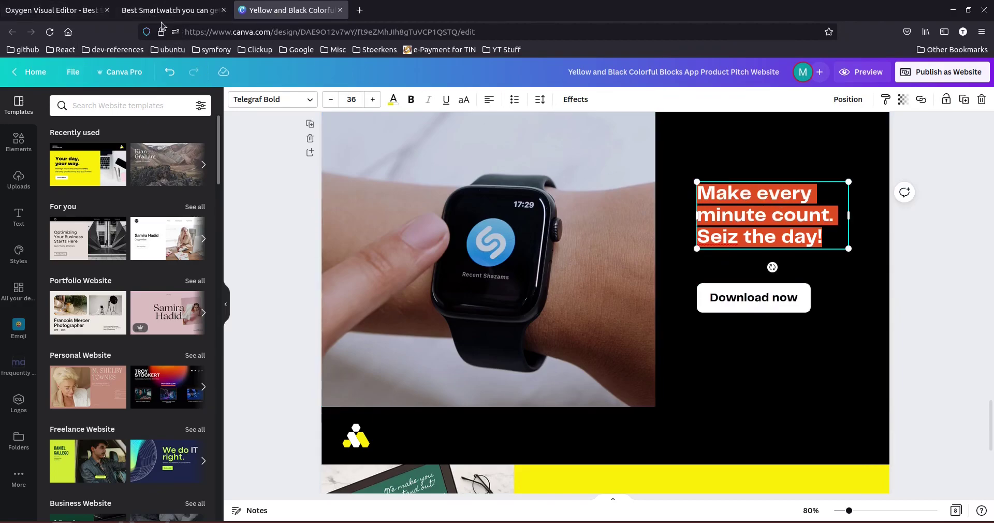
Back in Oxygen, add a heading to the second column containing the copied text "Make every minute count. Seiz the day!".
key("ctrl+Tab")
left_click(29, 68)
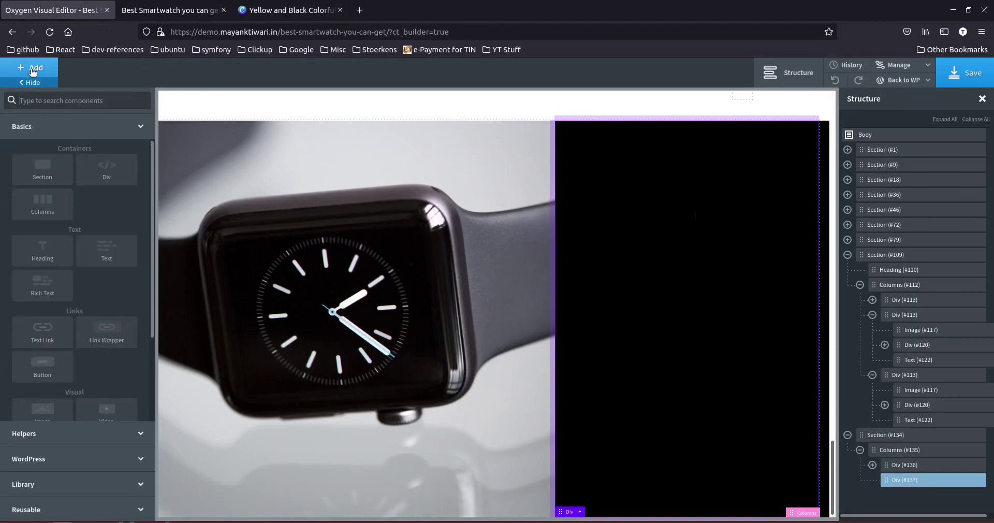
type("he")
left_click(73, 154)
double_click(627, 150)
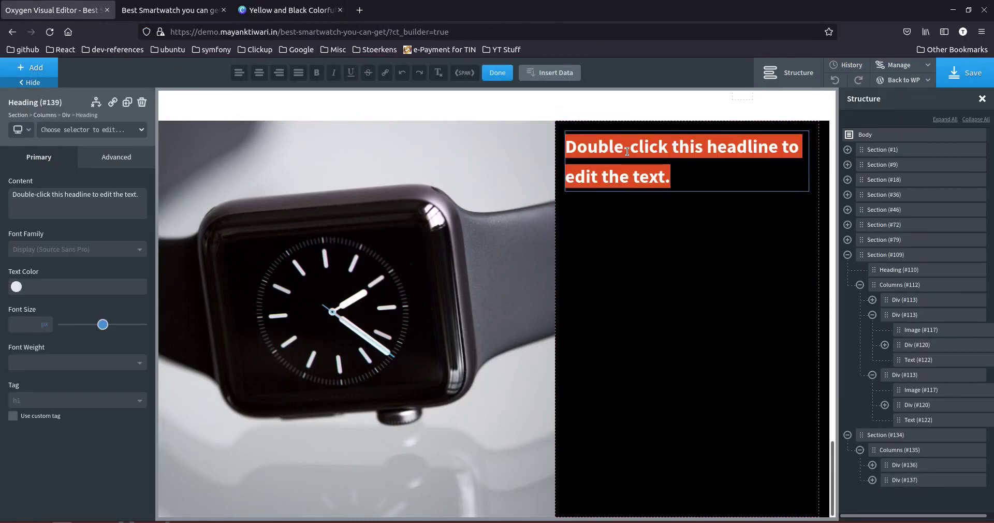
key("ctrl+v")
Turn "Make every minute count." in the heading into a span and color it landingpage yellow.
left_click_drag(780, 147, 463, 120)
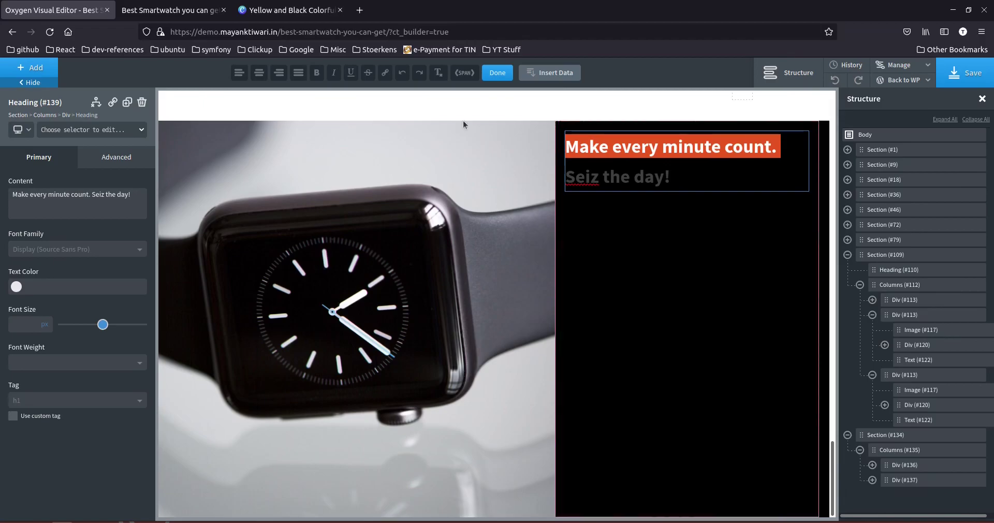
left_click(467, 72)
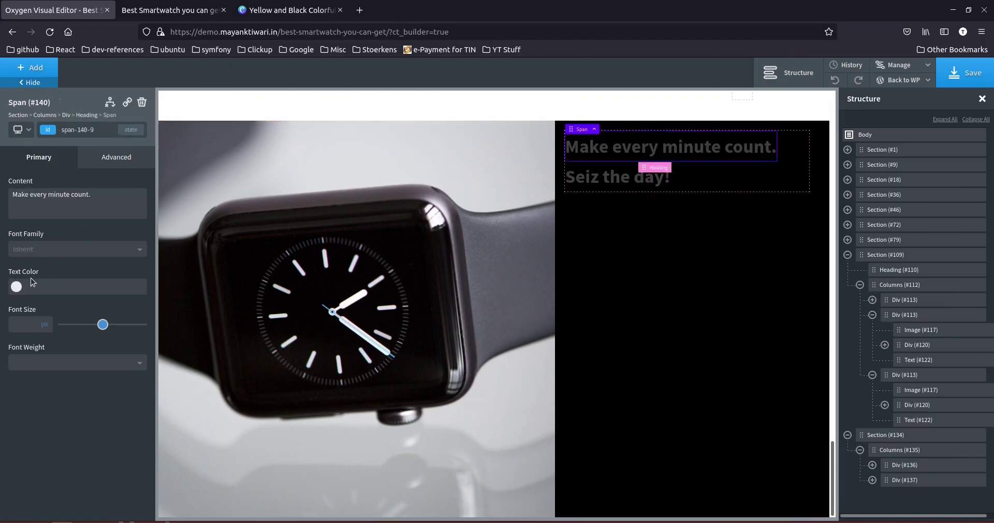
left_click(15, 287)
left_click(34, 417)
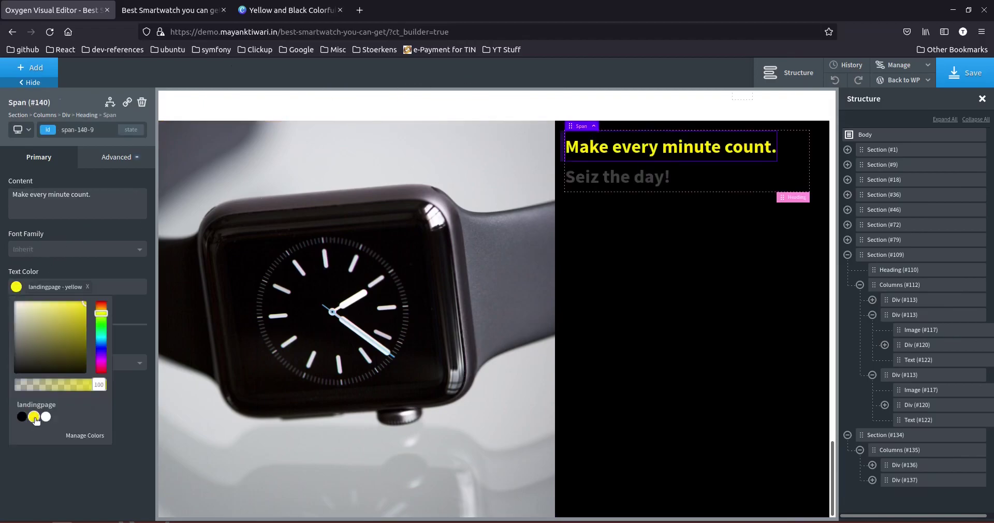
Set the whole heading's font size to 36 px, checking it against the headline in the Canva design.
left_click(637, 186)
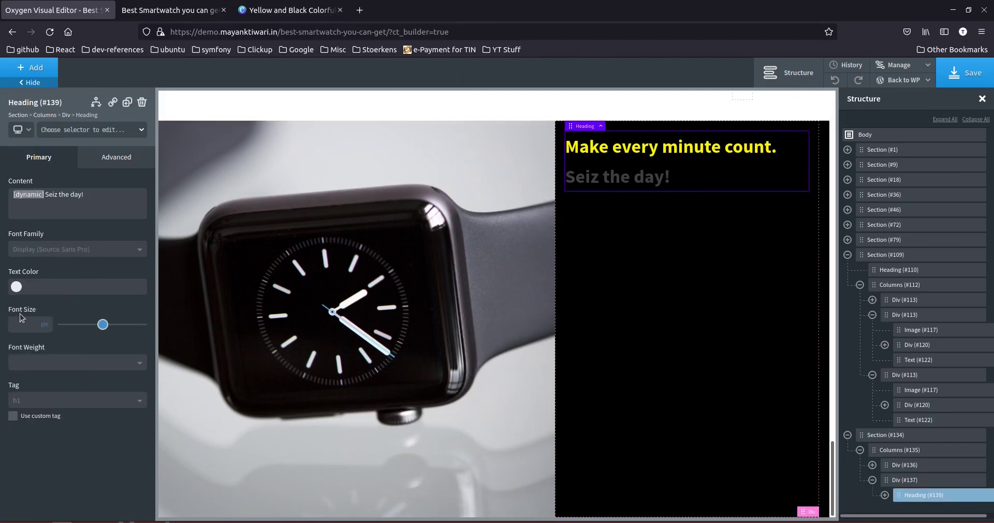
type("36")
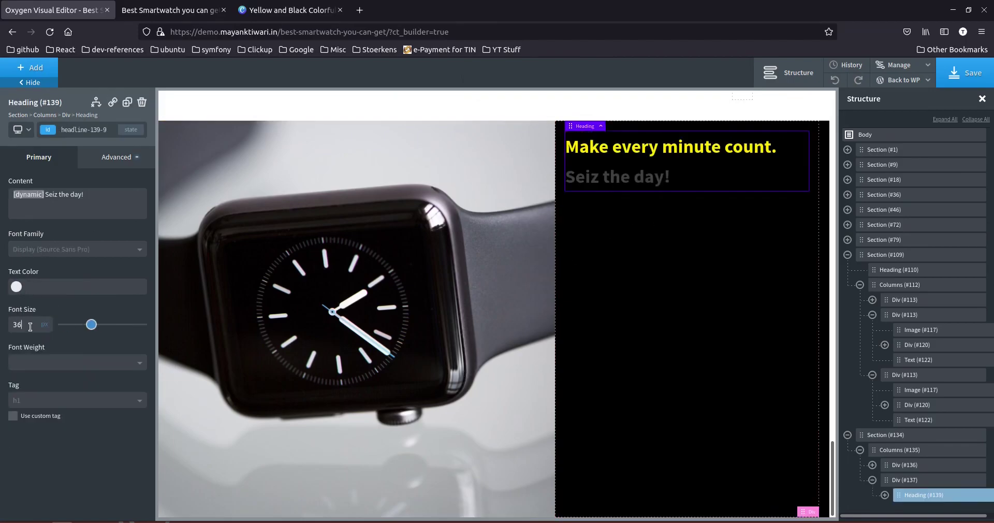
left_click(303, 14)
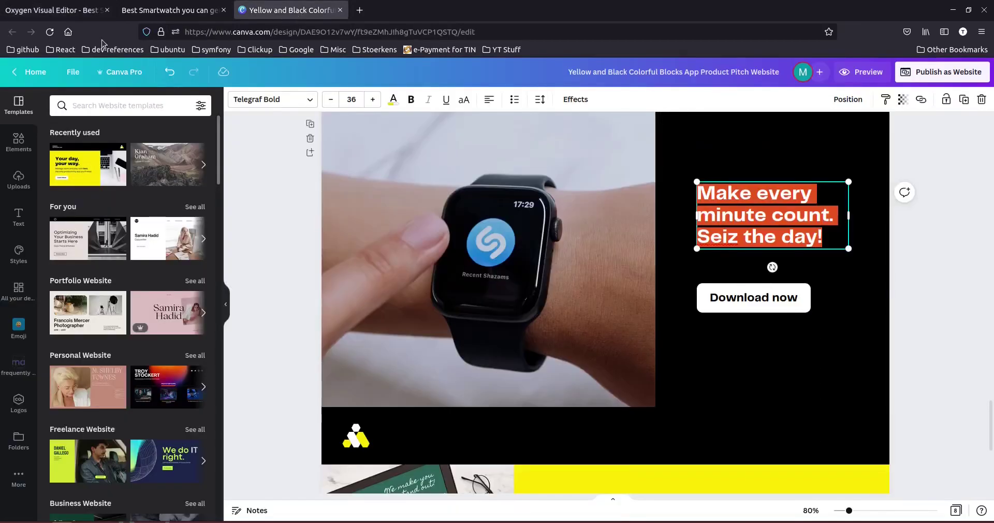
left_click(57, 14)
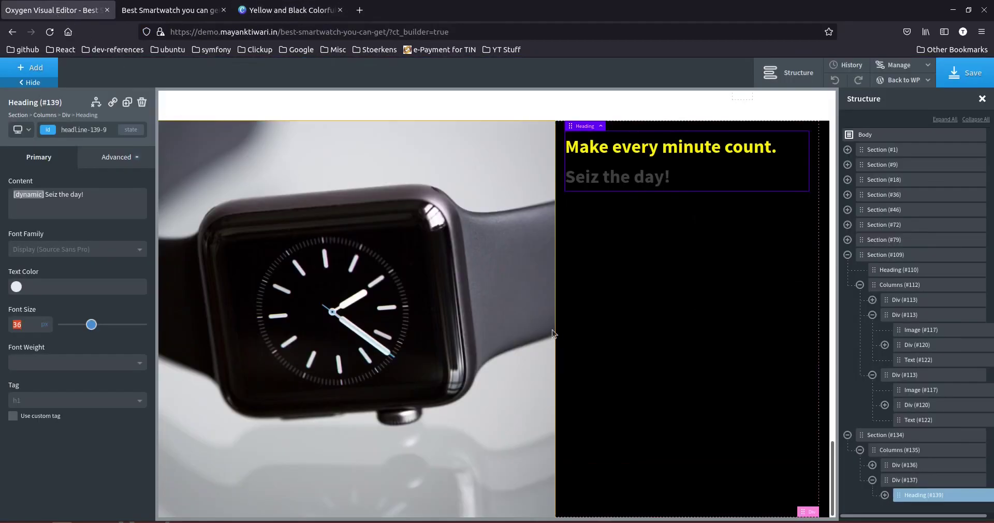
Duplicate the Free button from the pricing section and move the copy below the heading in the black section.
scroll(397, 327, "up", 10)
left_click(284, 321)
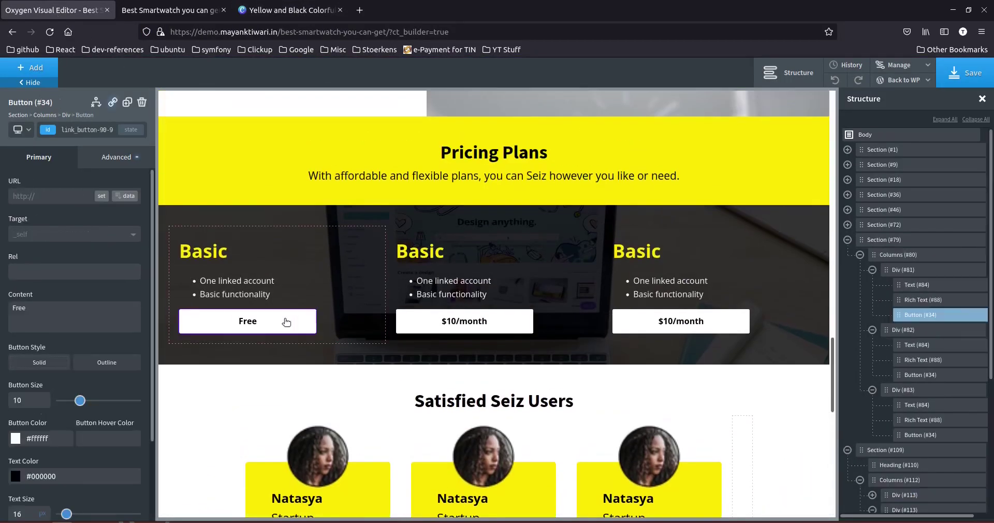
scroll(295, 326, "up", 2)
scroll(294, 324, "up", 6)
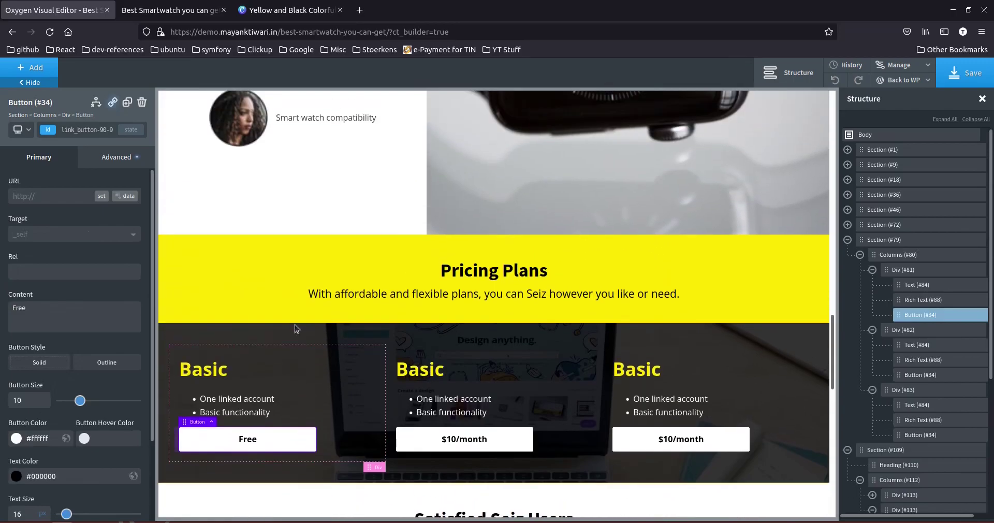
scroll(294, 324, "down", 7)
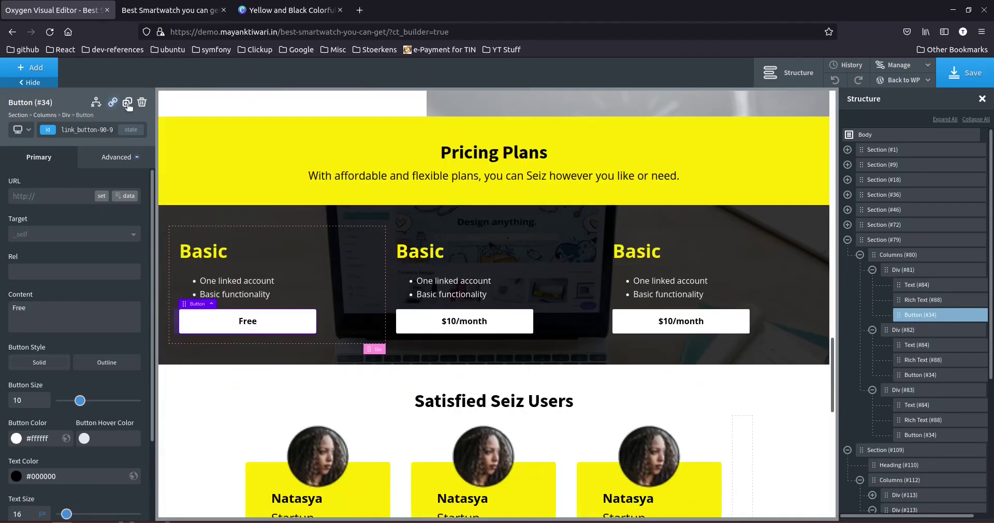
left_click(128, 104)
left_click_drag(271, 346, 645, 441)
scroll(644, 437, "down", 4)
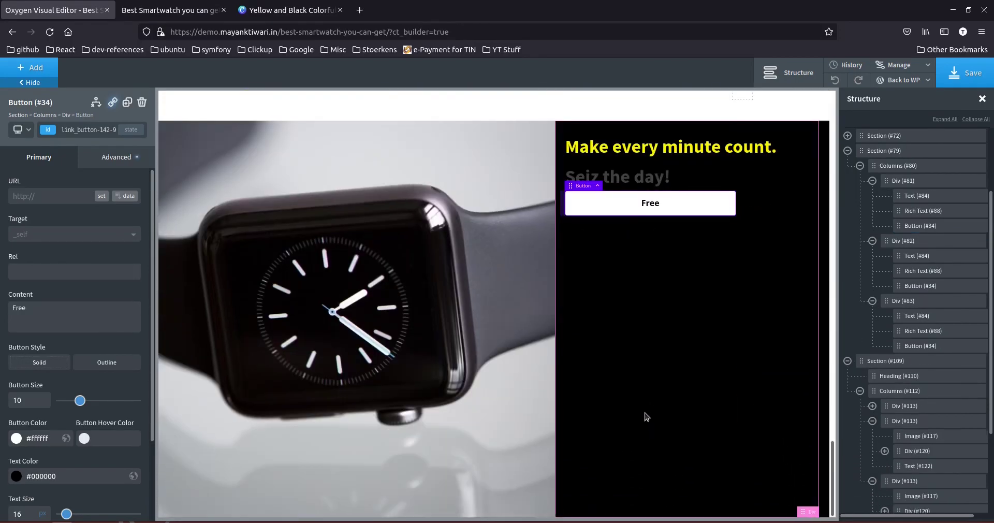
Vertically align the contents of the black section's second column to the middle, leaving the horizontal alignment unset.
scroll(671, 207, "up", 12)
scroll(322, 330, "down", 10)
left_click(660, 396)
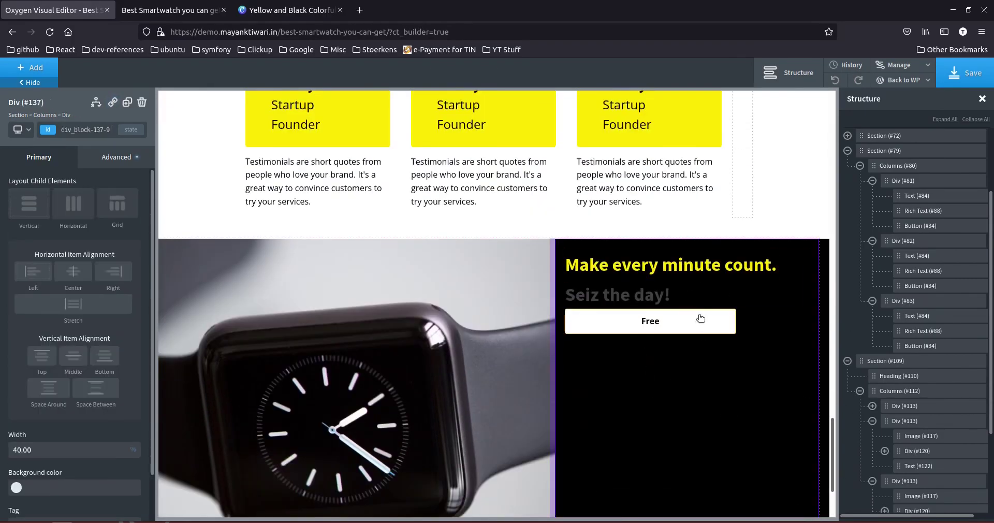
scroll(681, 407, "down", 2)
left_click(73, 273)
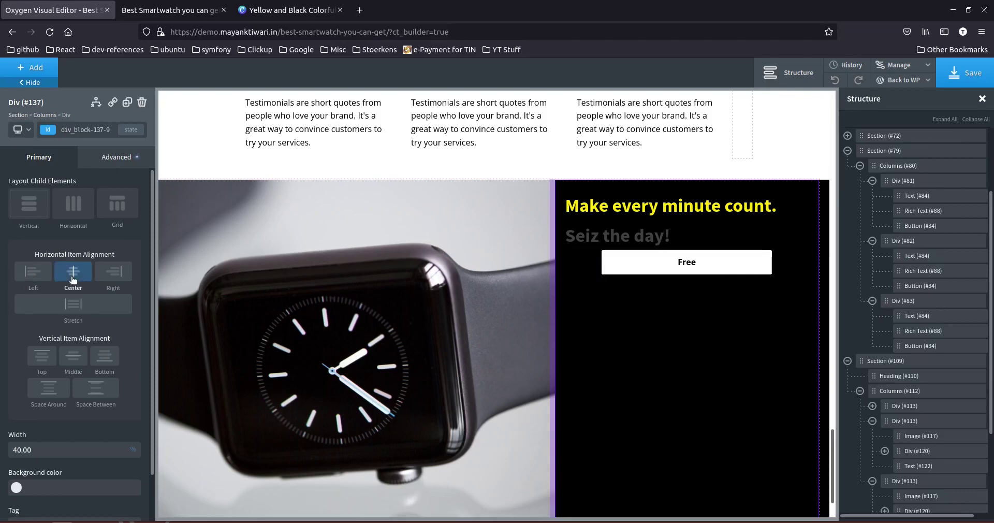
left_click(73, 279)
left_click(73, 346)
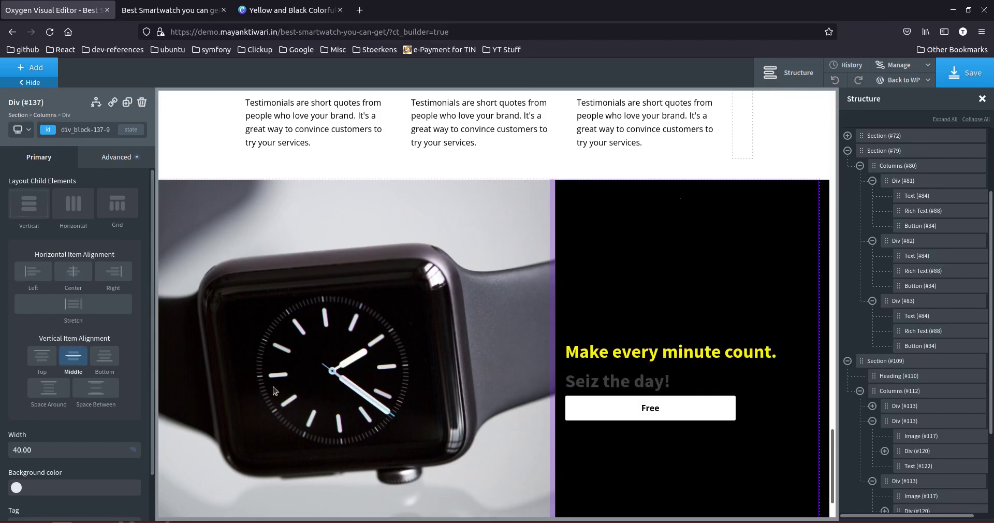
scroll(590, 376, "down", 2)
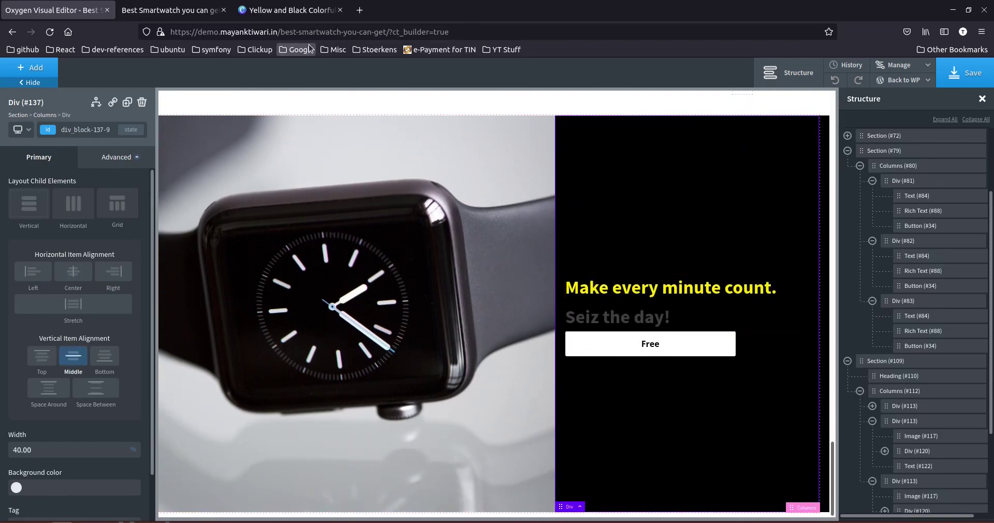
Color the heading text landingpage white and add a small gap between the heading and the Free button.
left_click(703, 313)
left_click(17, 289)
left_click(46, 416)
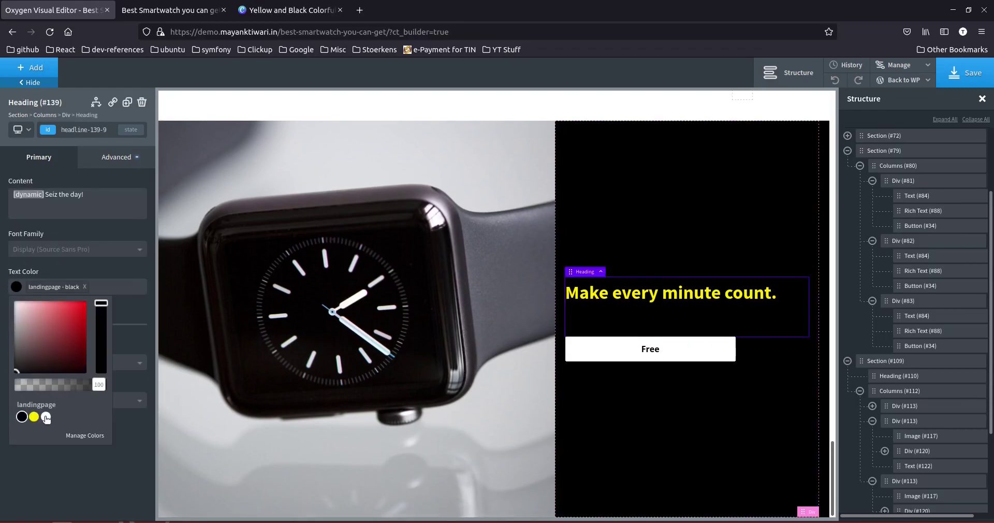
left_click(753, 388)
left_click(727, 355)
left_click(747, 331)
left_click_drag(749, 336, 746, 350)
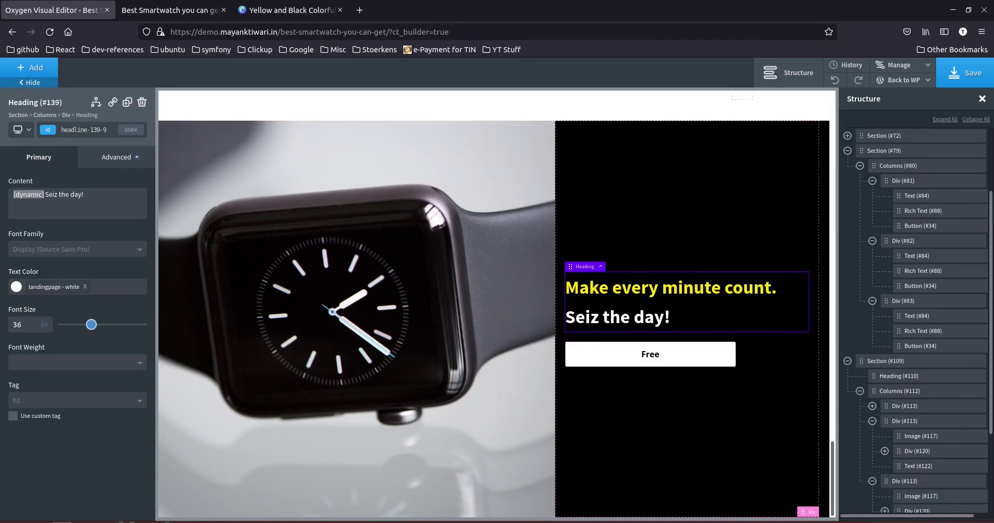
Compare the call-to-action section with the Canva design and bring up the live page preview.
left_click(291, 10)
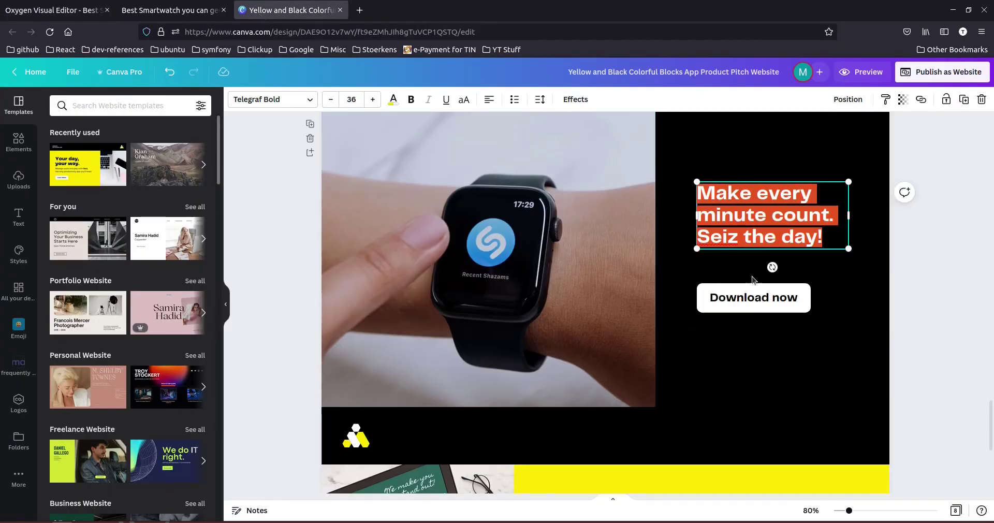
left_click(792, 331)
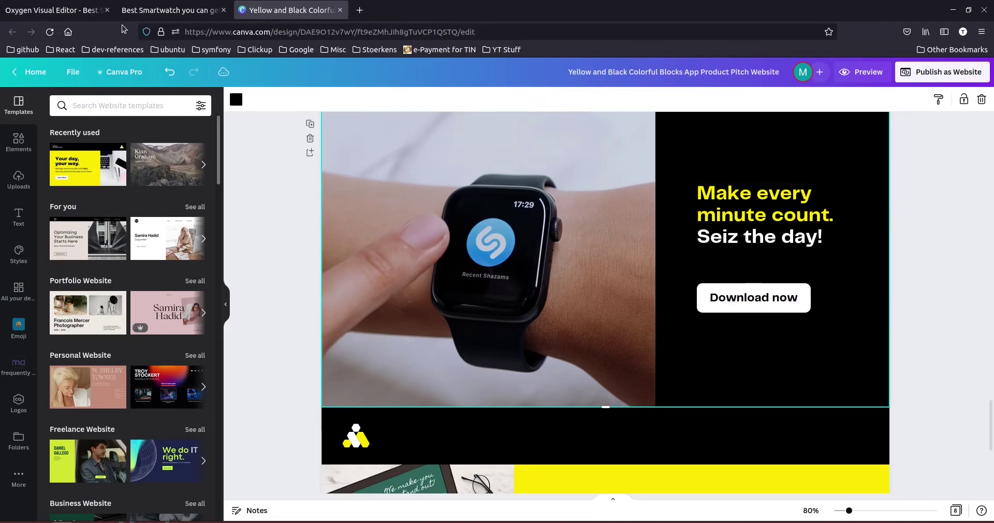
left_click(75, 13)
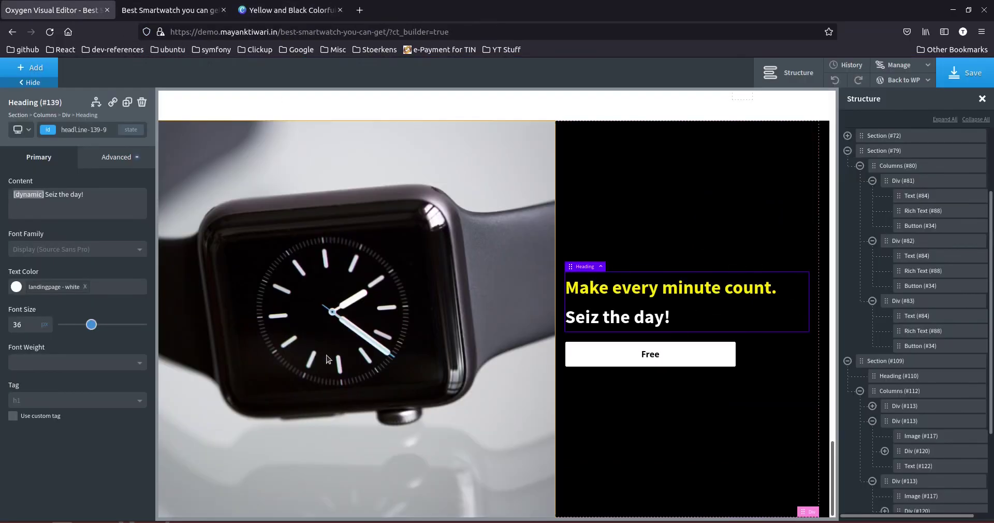
left_click(161, 12)
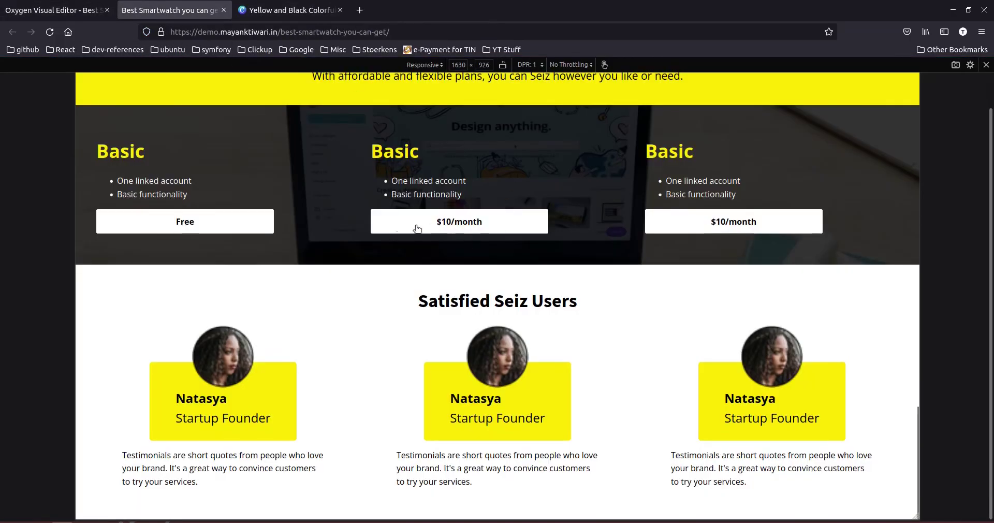
Close the live preview, check the Canva design's next sections, and add a full-width section below the call-to-action section in Oxygen.
left_click(223, 10)
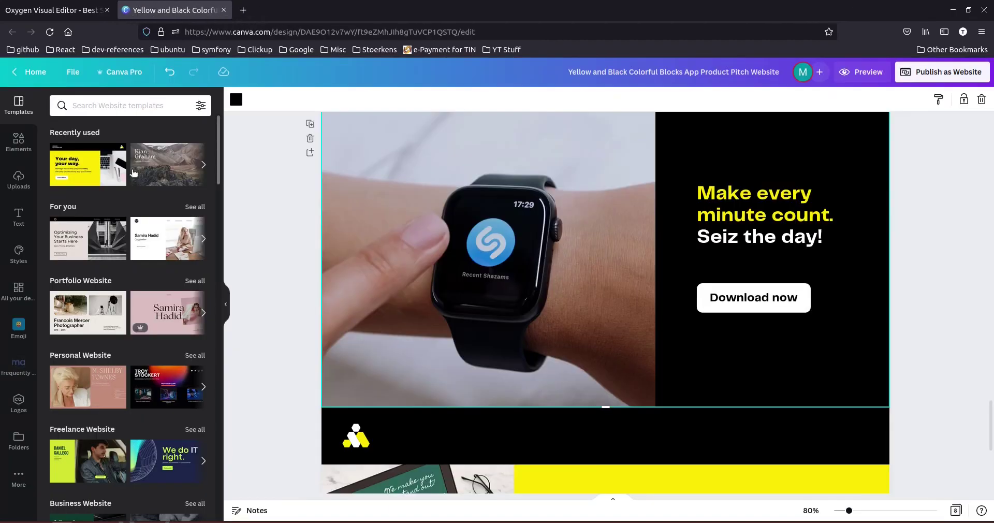
scroll(479, 249, "down", 3)
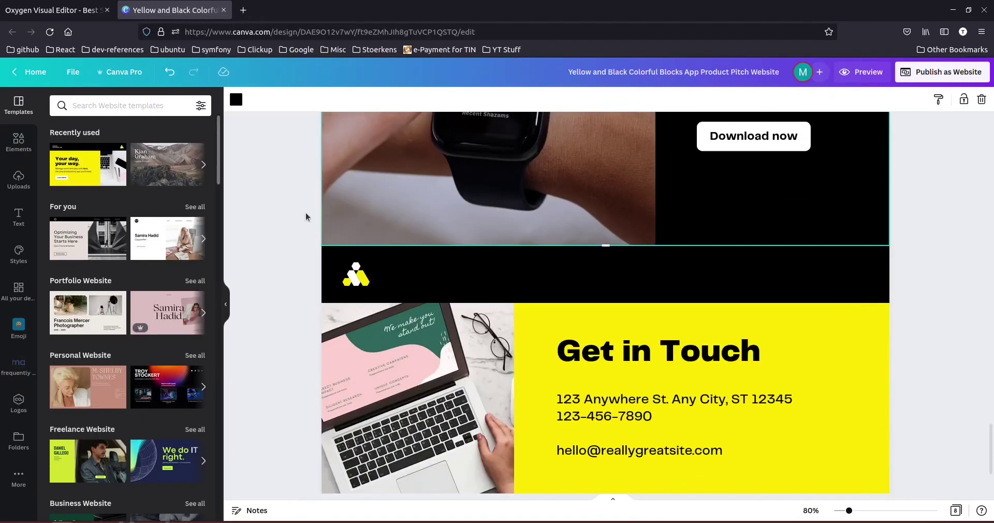
left_click(58, 10)
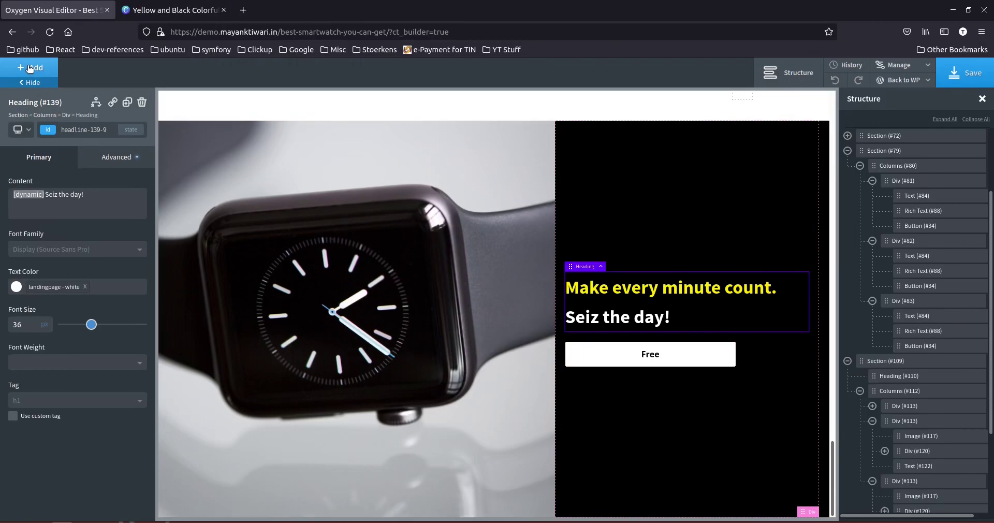
left_click(40, 72)
type("s")
left_click(101, 136)
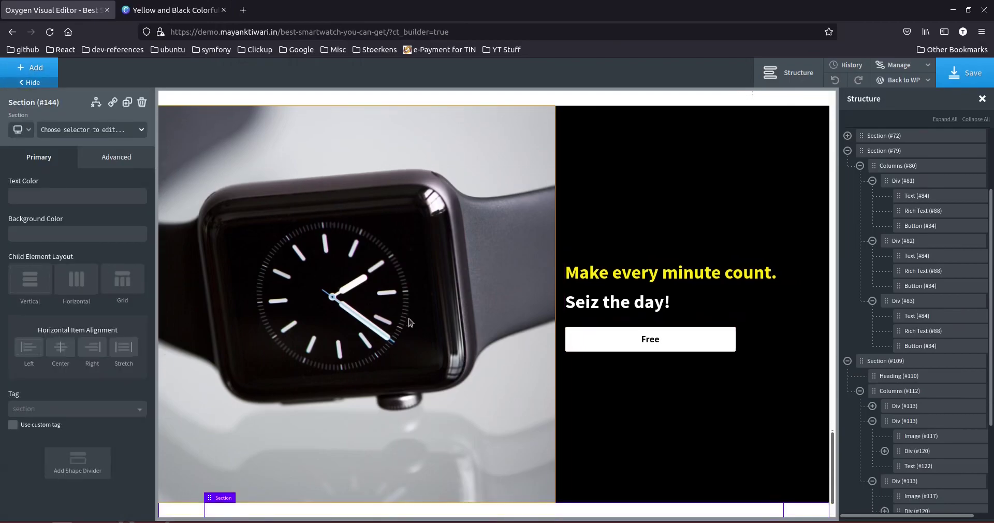
left_click(107, 158)
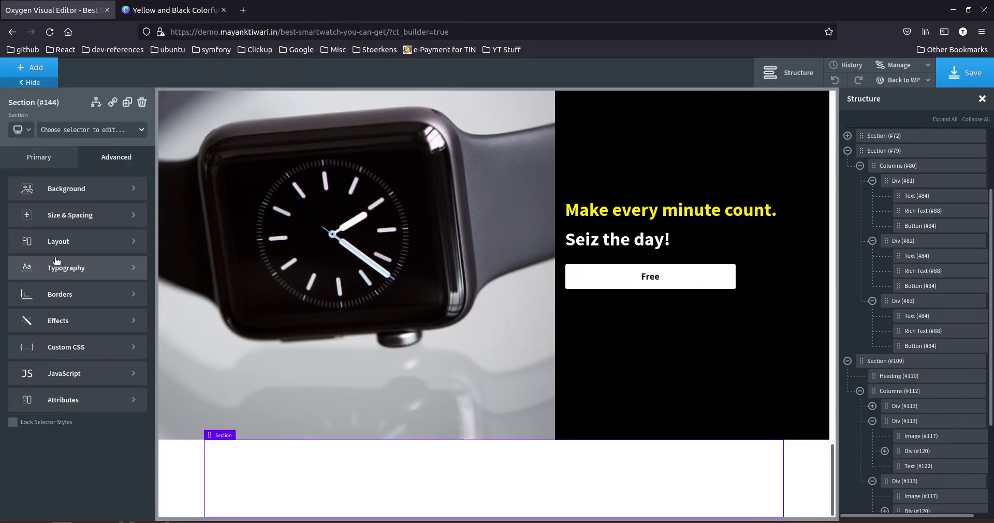
left_click(78, 219)
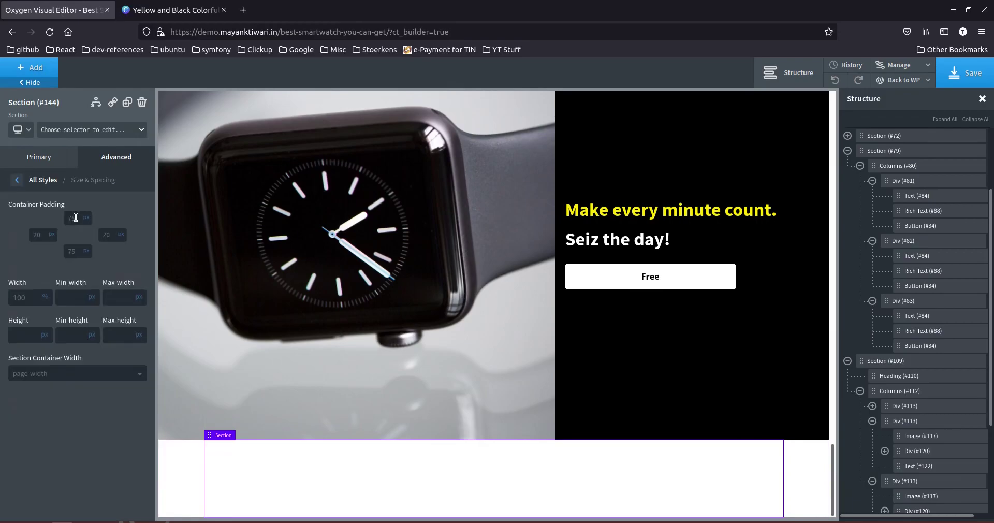
left_click(38, 373)
left_click(38, 400)
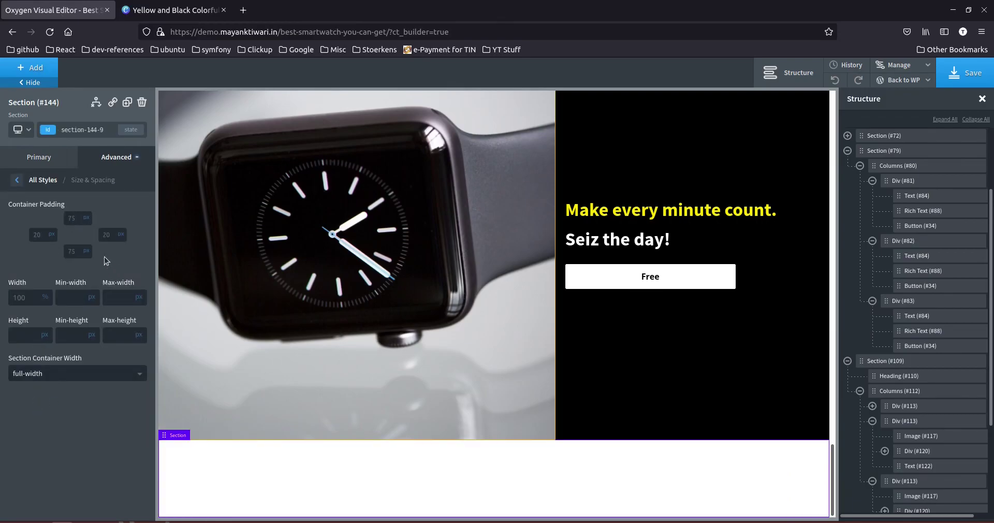
Add an image element to the new section and fill it with the white and yellow logo from the media library.
left_click(32, 67)
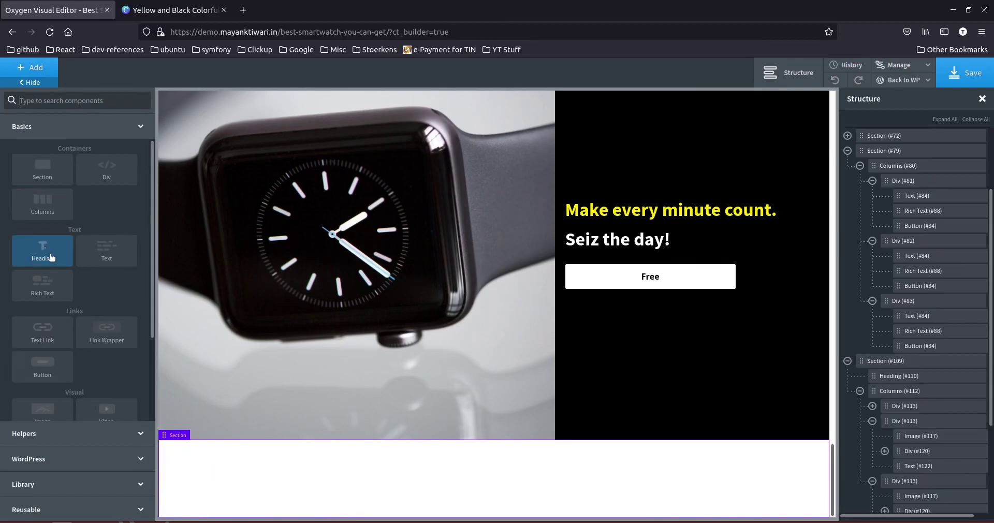
scroll(54, 367, "down", 1)
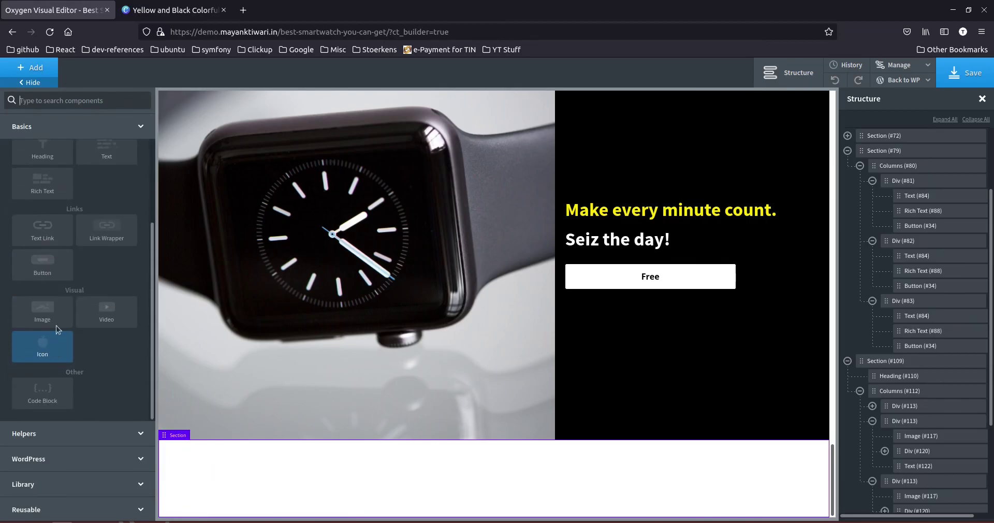
left_click(45, 103)
type("im")
left_click(48, 132)
left_click(98, 230)
left_click(474, 217)
left_click(927, 485)
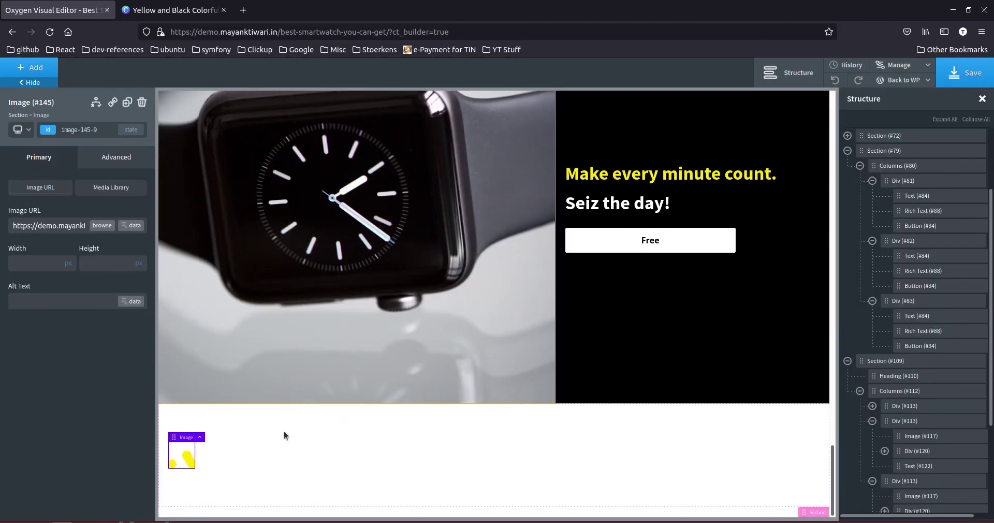
Set the logo section's background color to landingpage black.
left_click(185, 415)
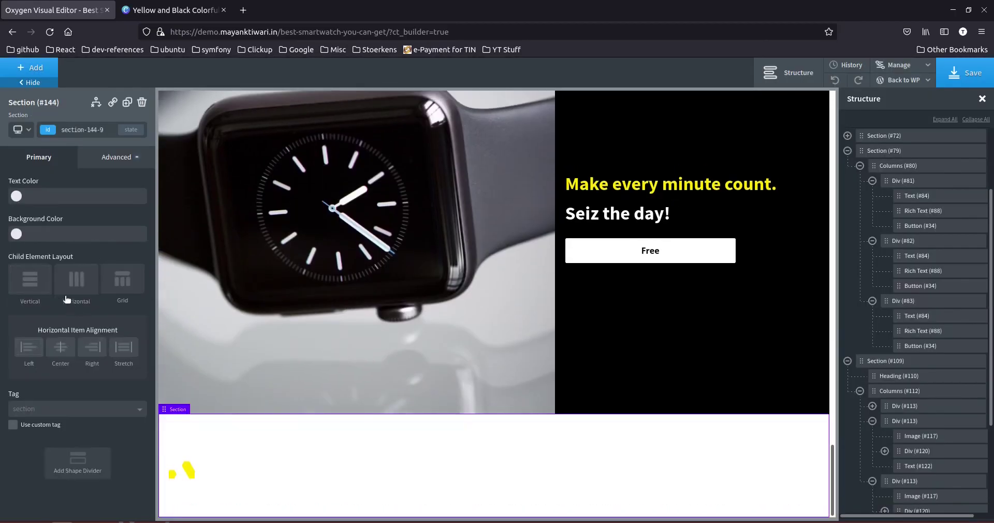
left_click(16, 234)
left_click(21, 365)
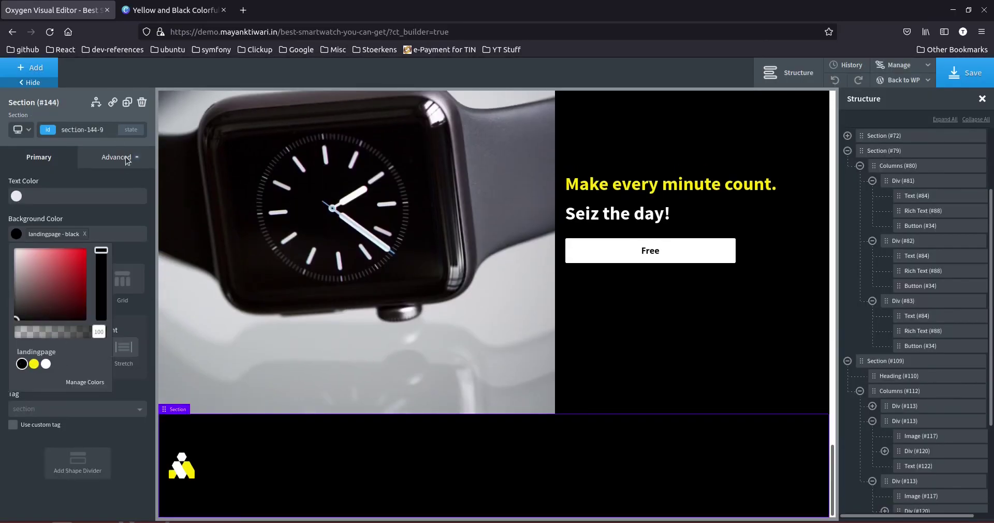
Set the logo section's top and bottom container padding to 40 px and save the page.
left_click(117, 157)
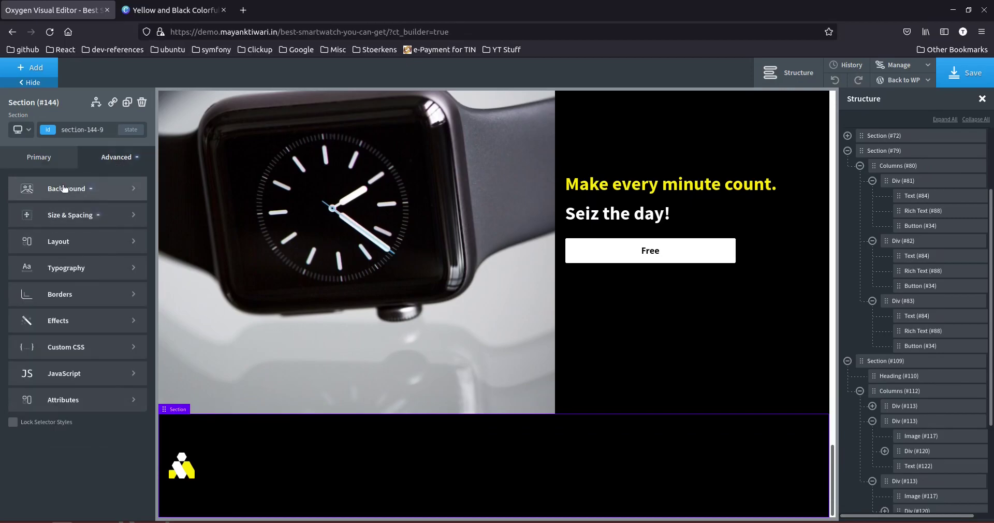
left_click(73, 217)
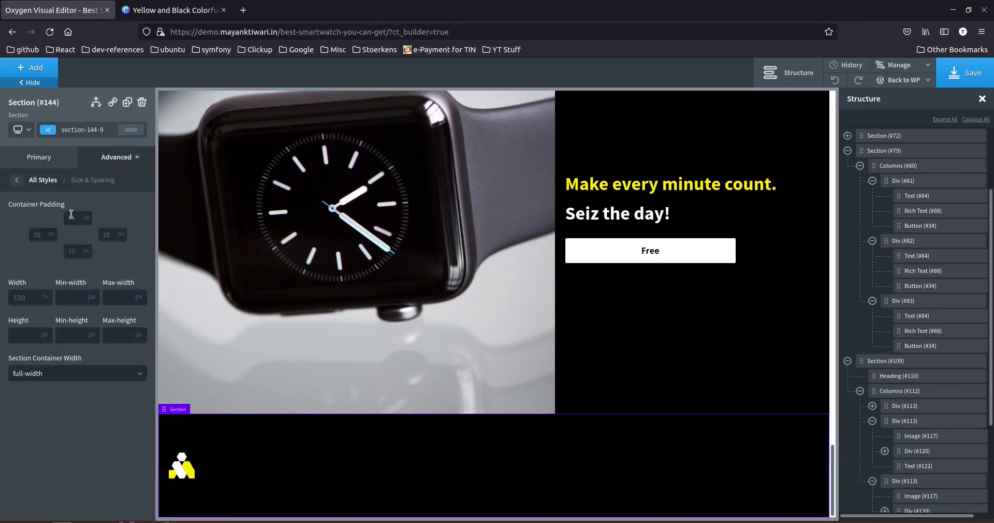
type("40")
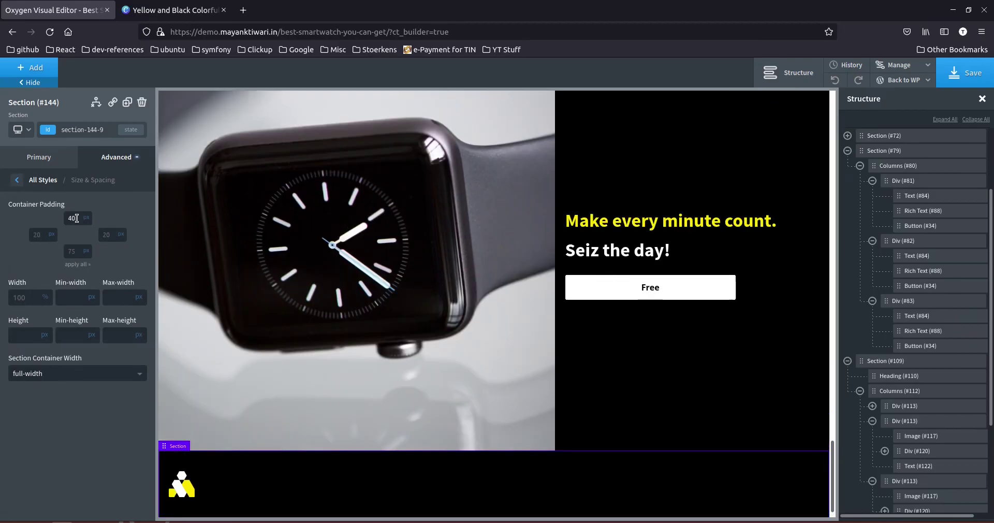
type("40")
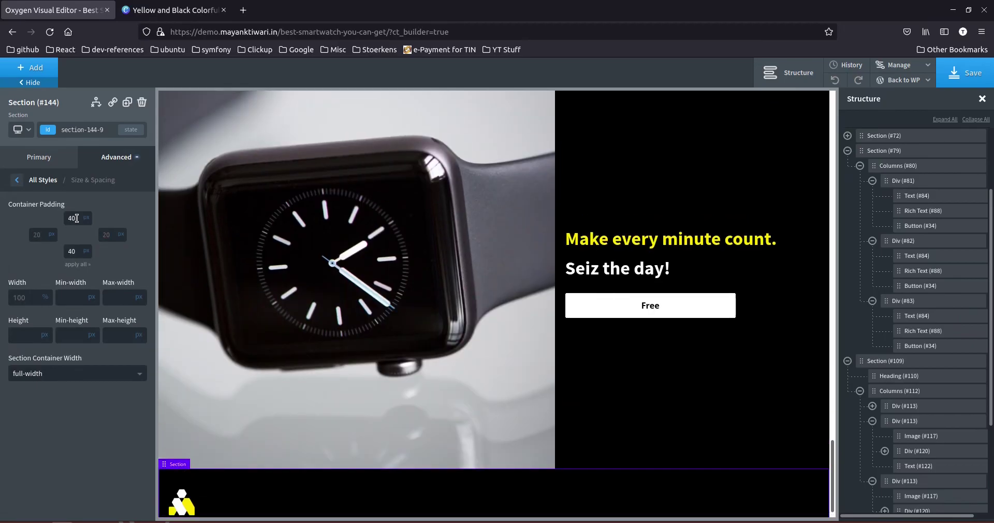
scroll(560, 319, "up", 20)
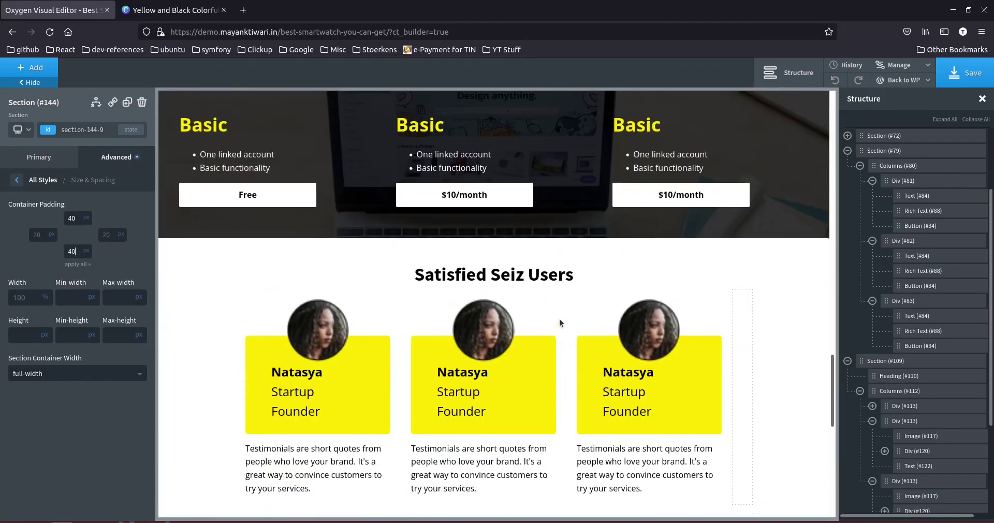
scroll(553, 285, "down", 20)
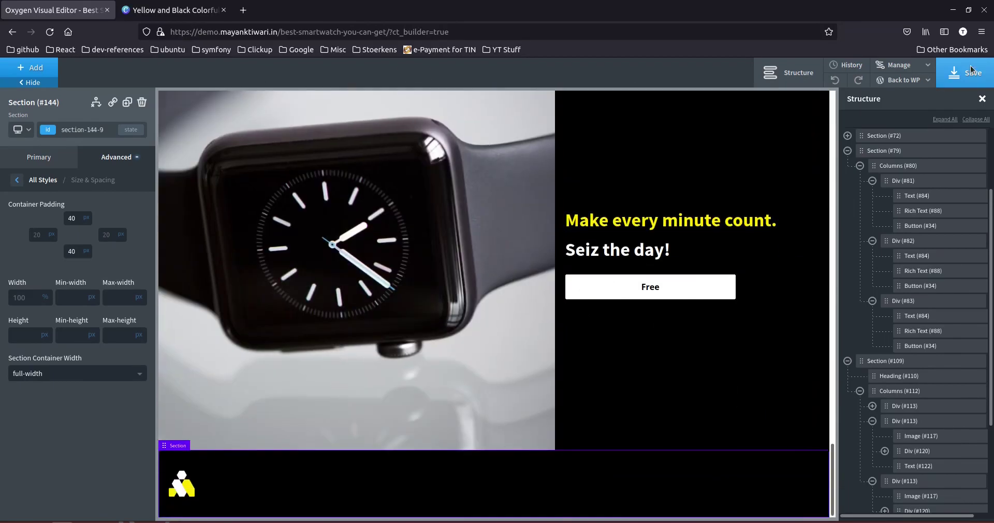
left_click(972, 71)
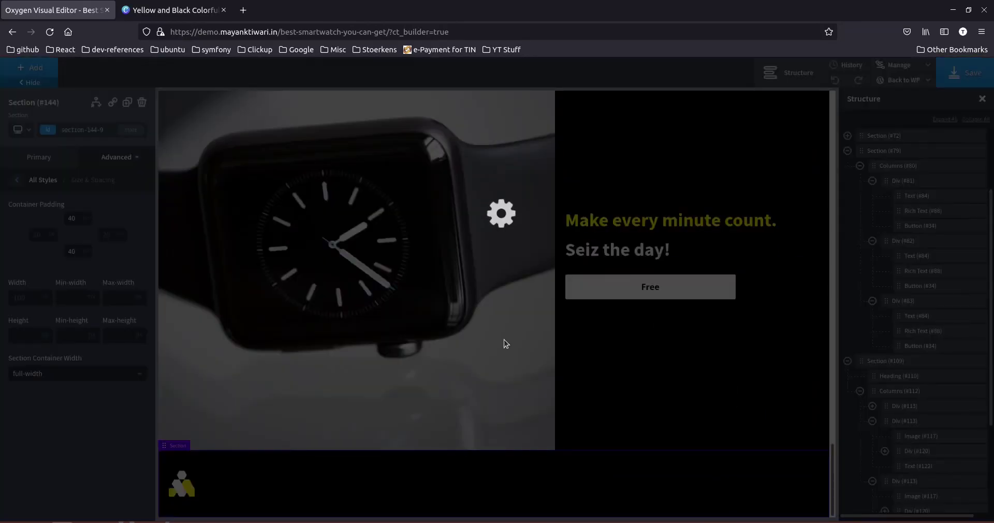
Check Canva's Get in Touch block, then duplicate the watch call-to-action section in Oxygen and move the copy below the logo section.
left_click(171, 10)
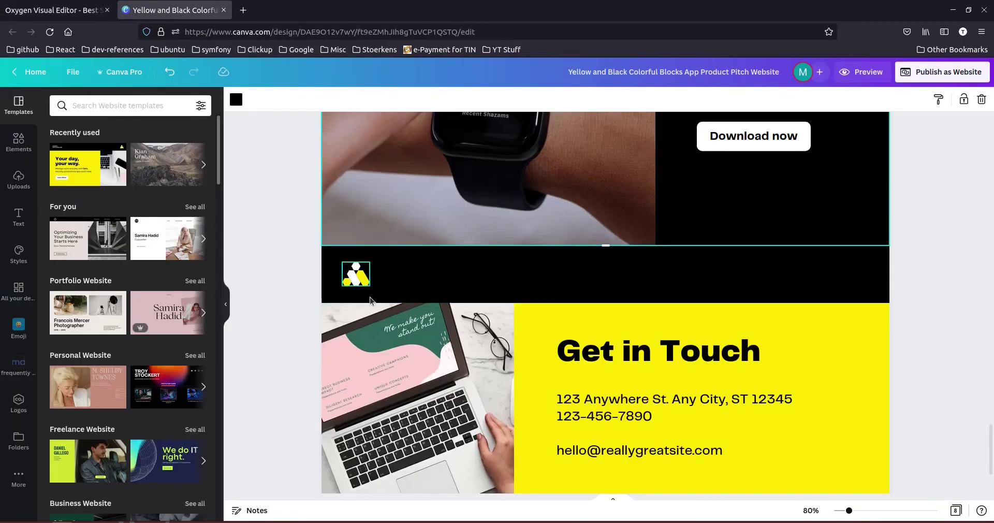
scroll(627, 319, "down", 3)
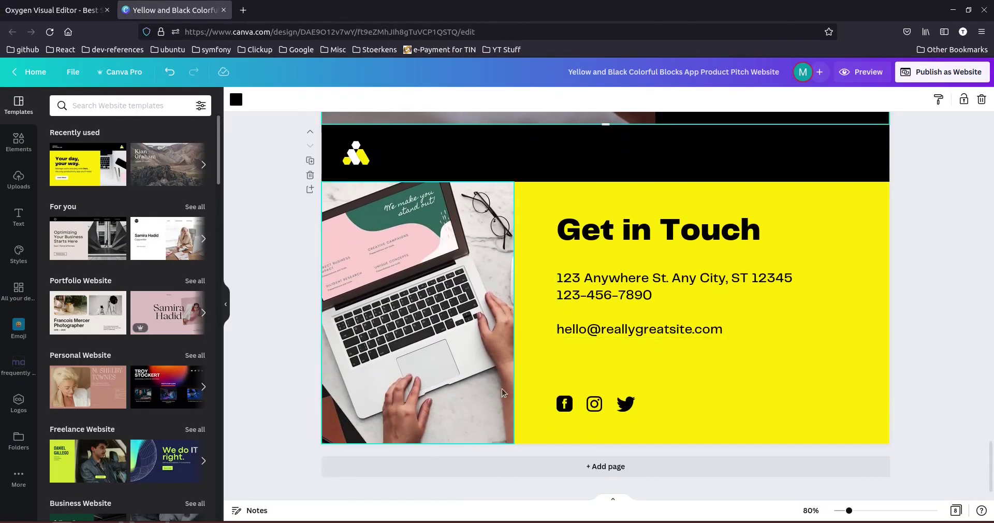
scroll(647, 196, "up", 2)
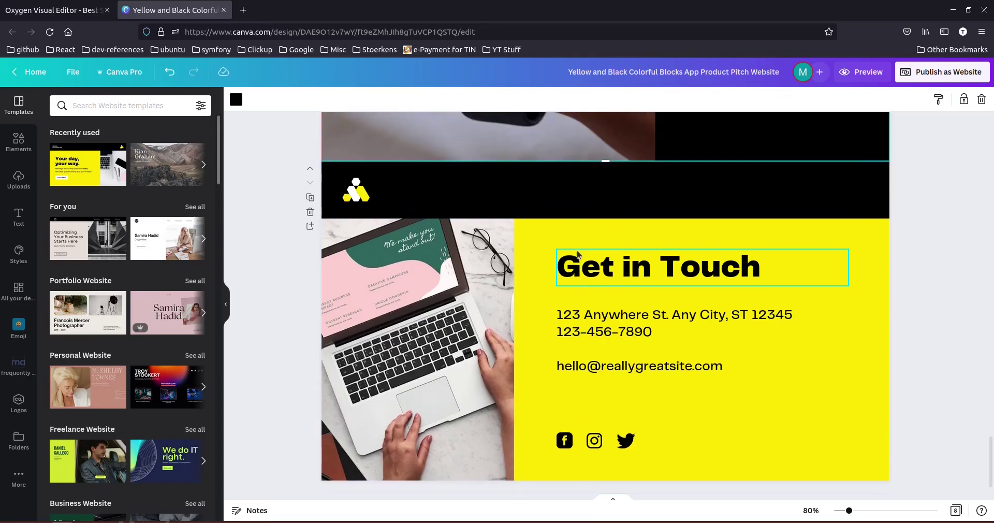
left_click(80, 17)
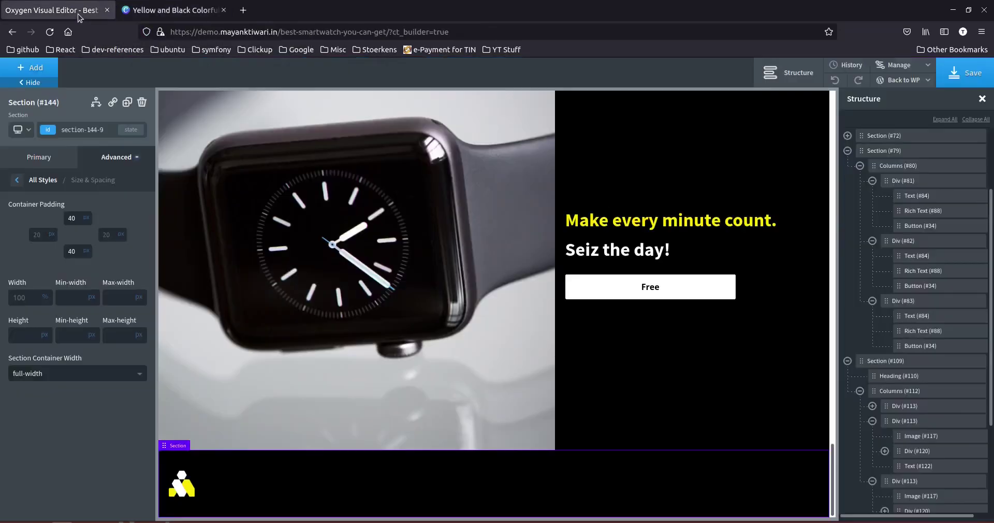
left_click(666, 390)
scroll(570, 331, "up", 3)
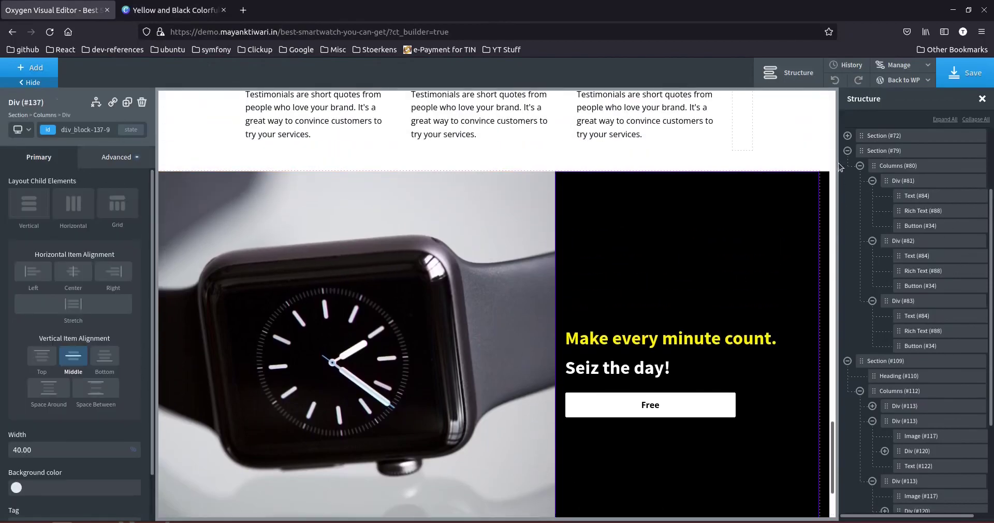
left_click(849, 152)
left_click(848, 234)
left_click(881, 272)
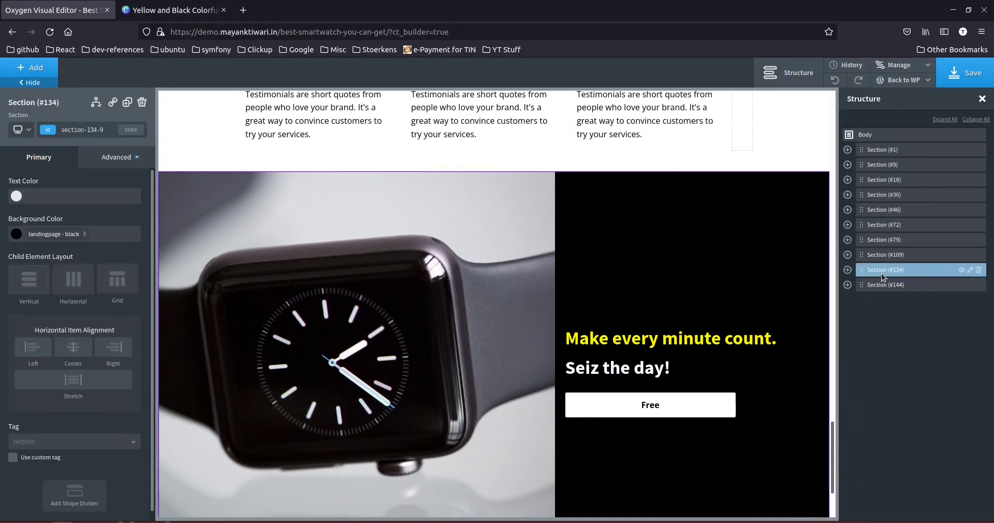
left_click(128, 103)
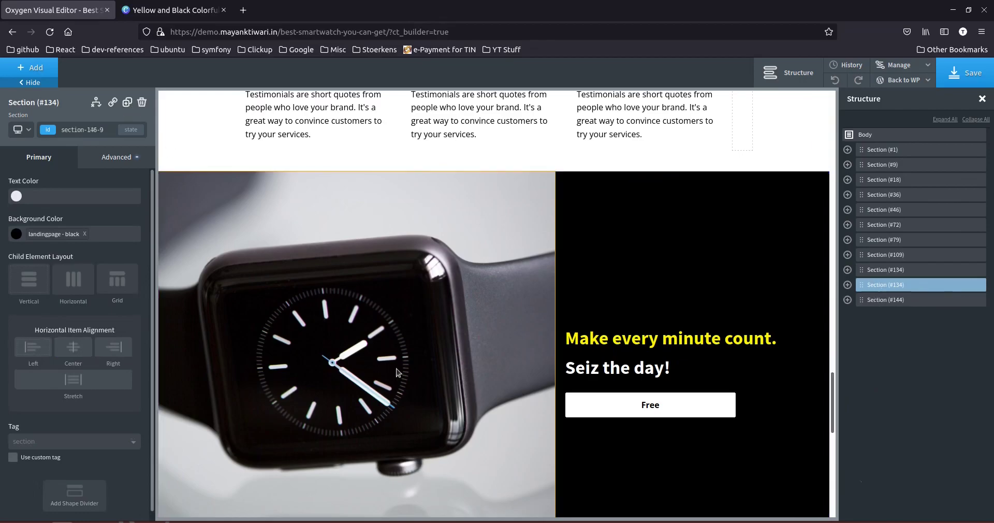
left_click_drag(862, 285, 865, 317)
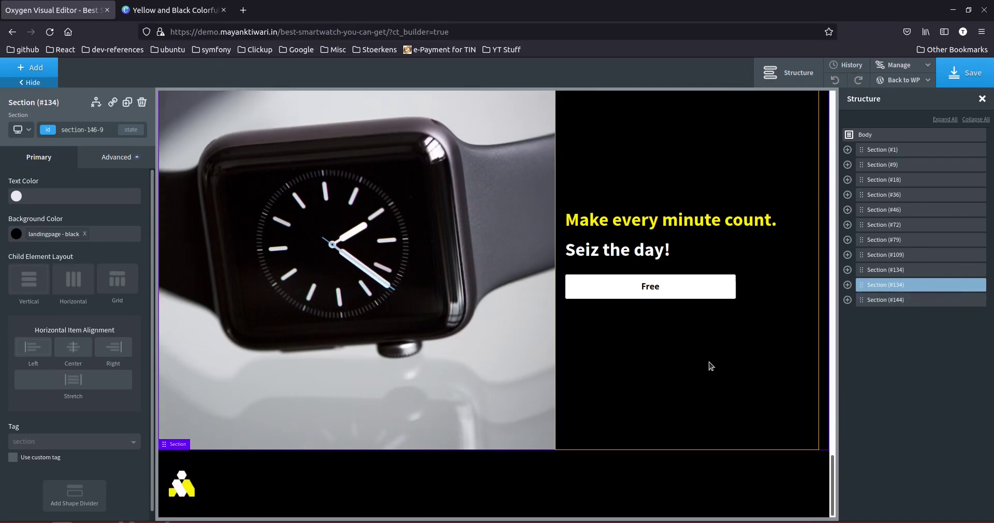
Set the copied section's background color to landingpage yellow.
left_click(16, 235)
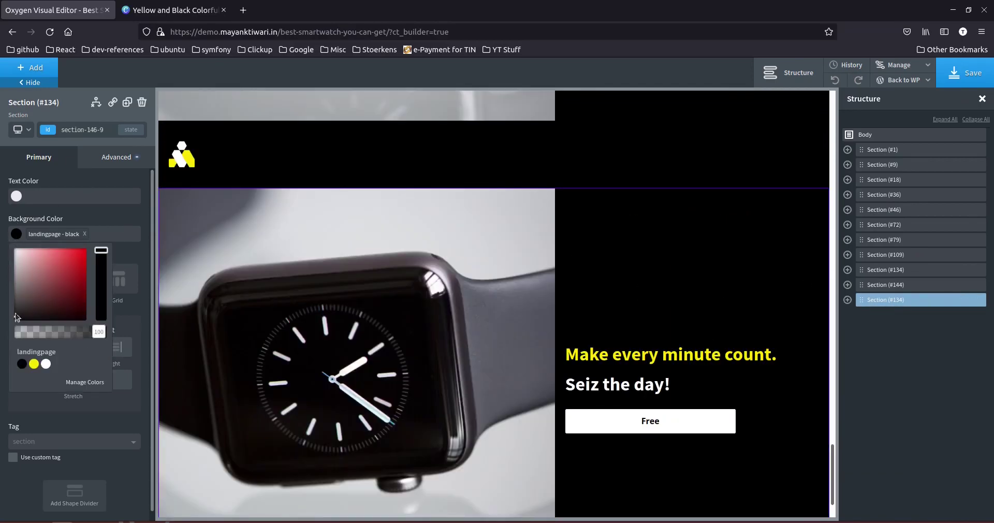
left_click(34, 364)
scroll(551, 400, "down", 2)
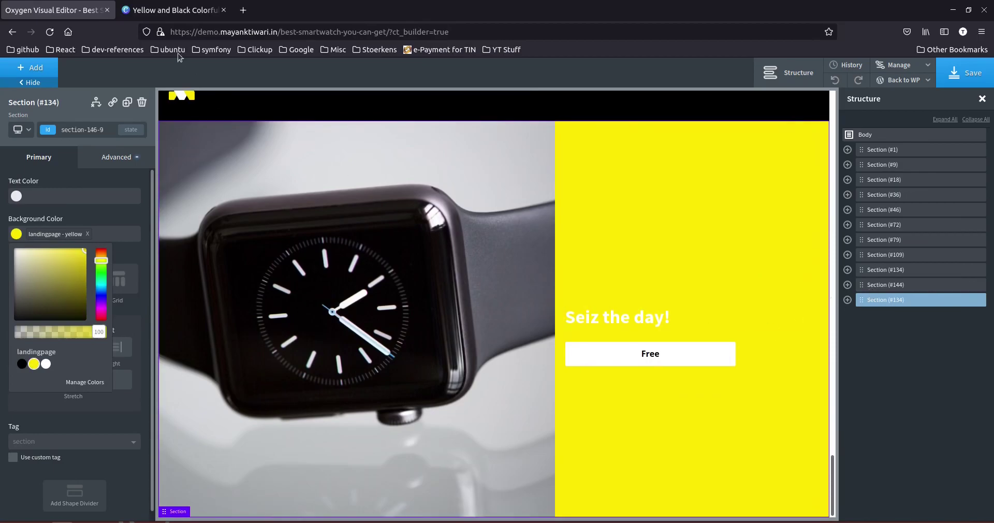
Set the yellow section's image column width to 40% and compare the column proportions with the Canva design.
left_click(188, 10)
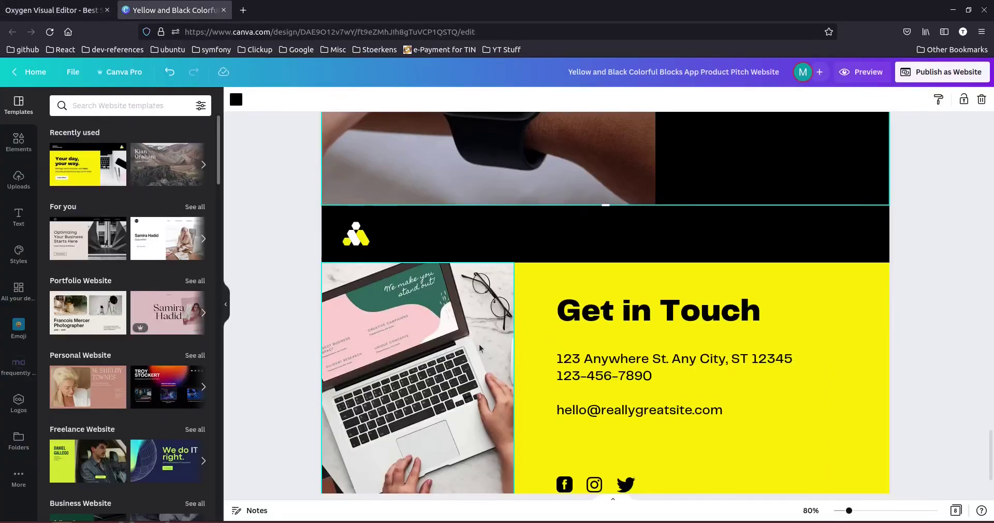
key("ctrl+Tab")
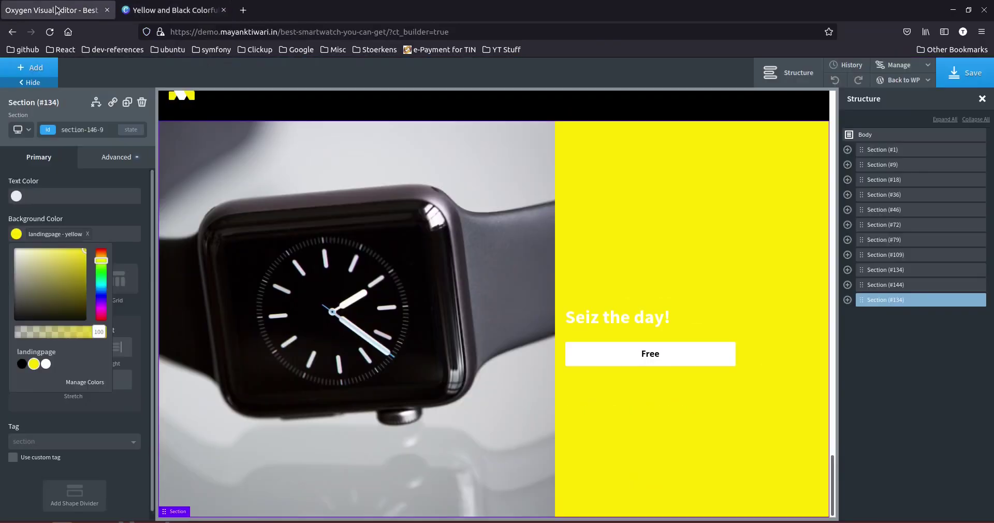
left_click(848, 300)
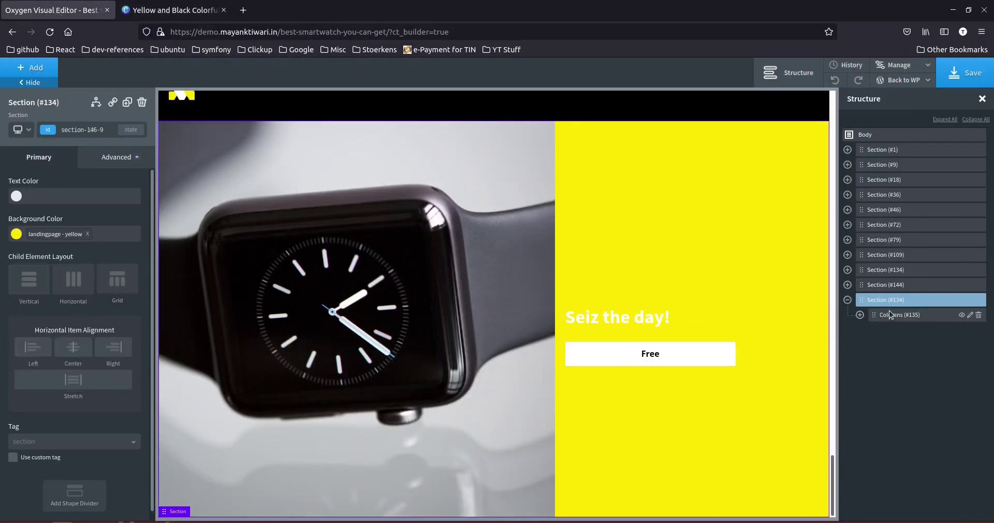
left_click(859, 315)
left_click(896, 331)
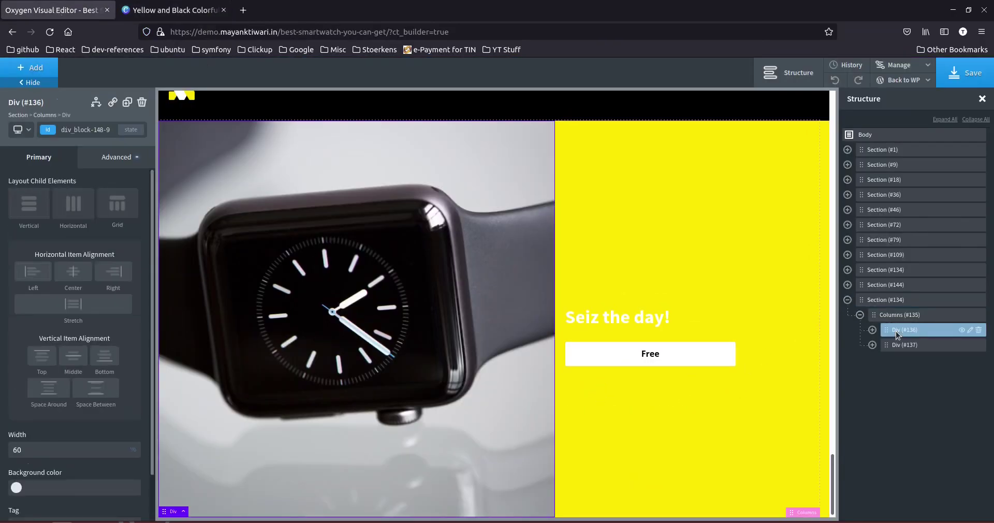
left_click(47, 448)
type("40")
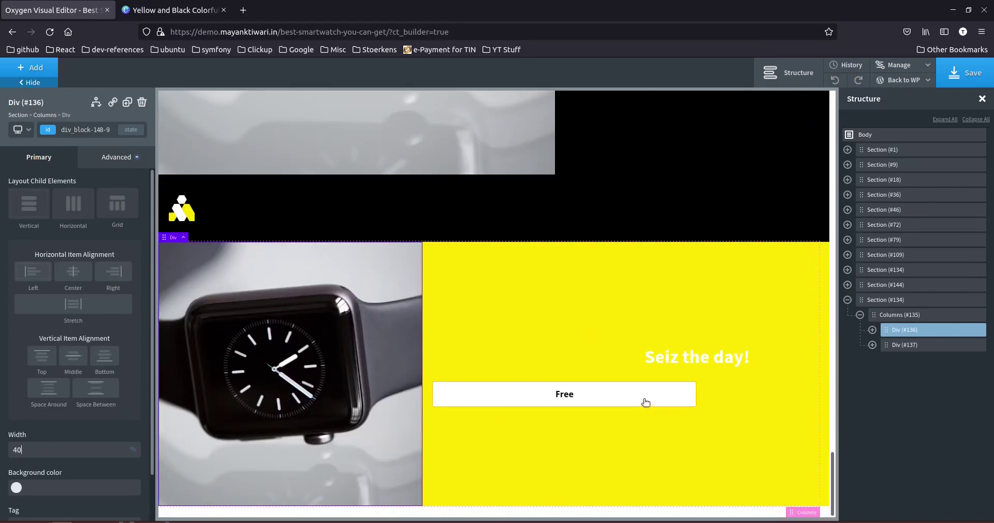
key("ctrl+Tab")
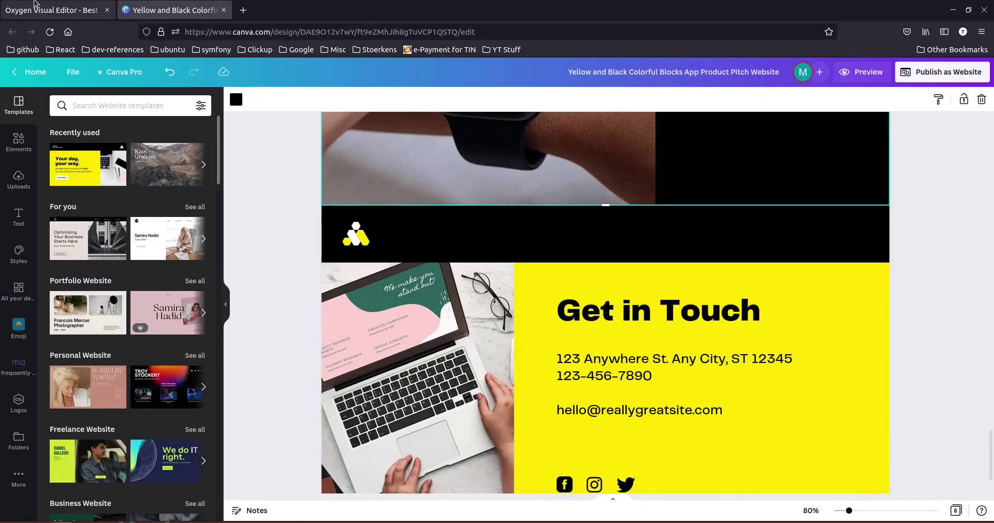
Back in Oxygen, replace the watch image in the yellow section with keyboardandmobile.png from the media library.
left_click(47, 11)
left_click(176, 269)
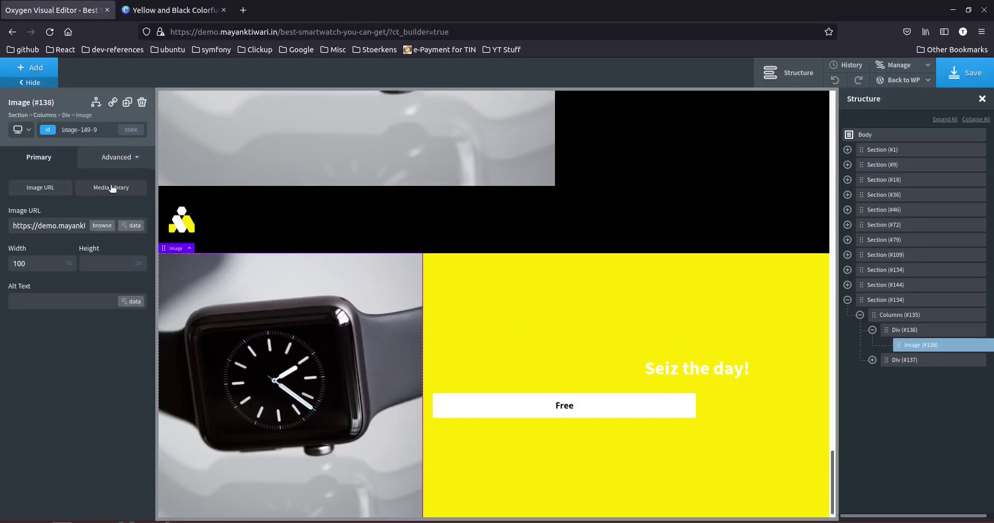
left_click(101, 226)
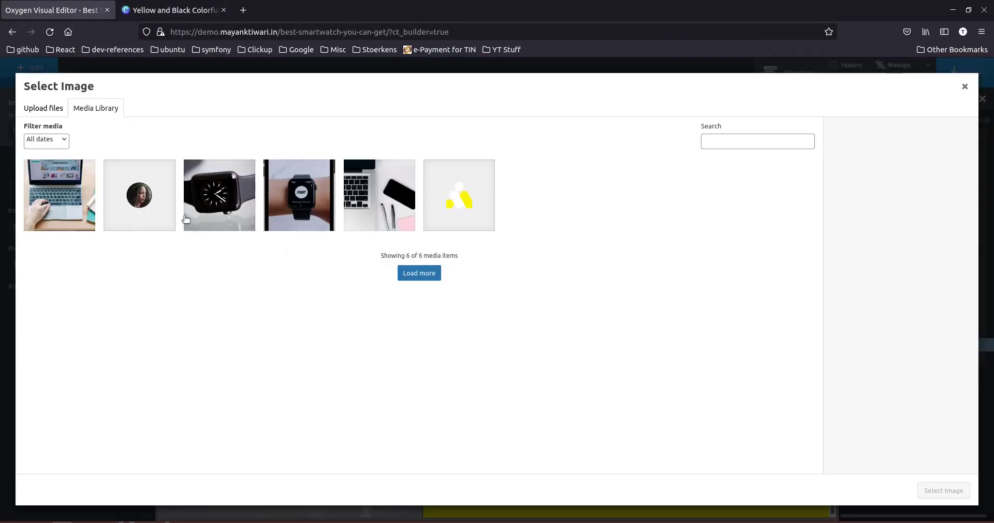
left_click(459, 195)
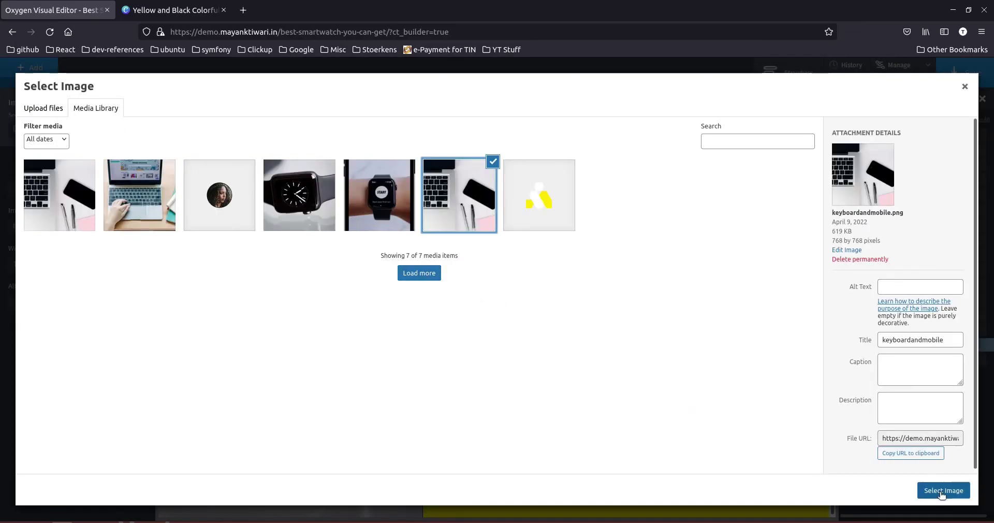
left_click(943, 490)
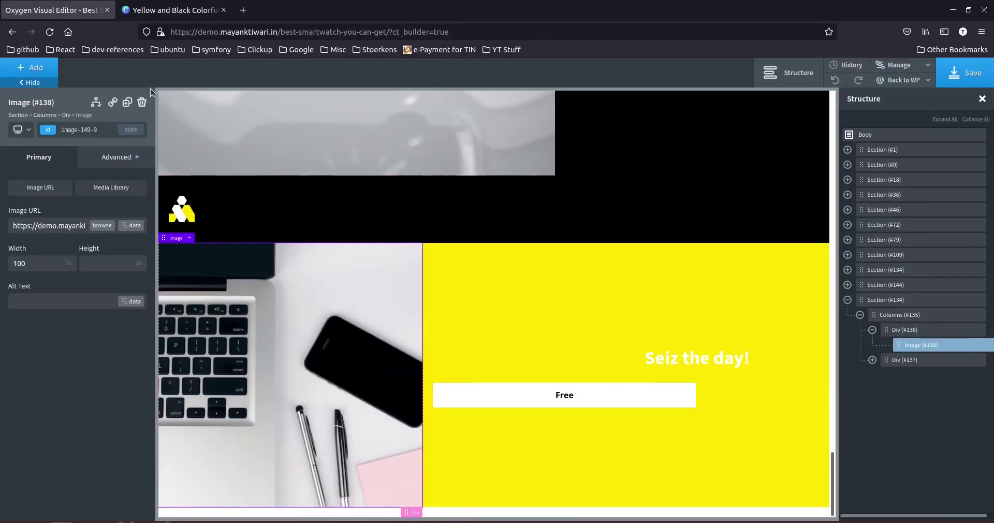
Open the yellow section's heading for editing, then select the Get in Touch heading text in the Canva design.
left_click(872, 360)
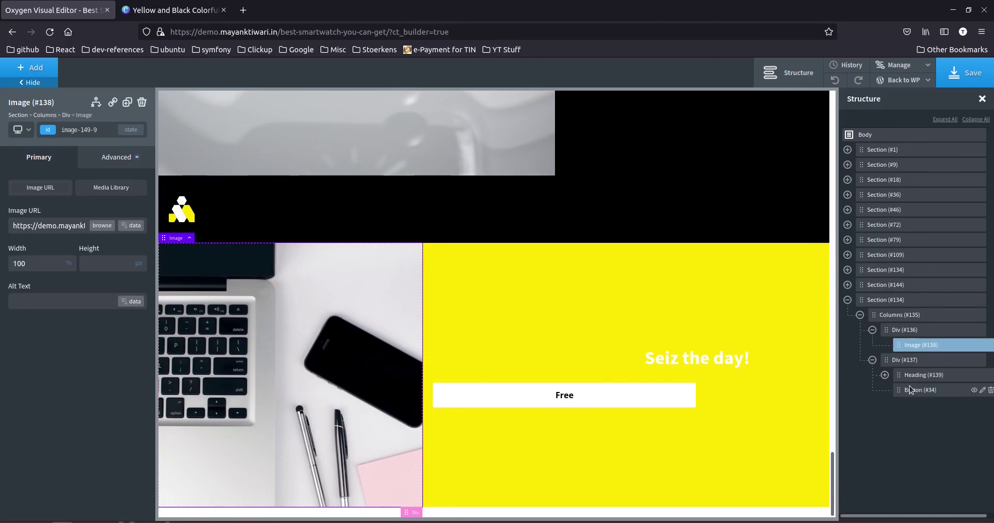
left_click(923, 375)
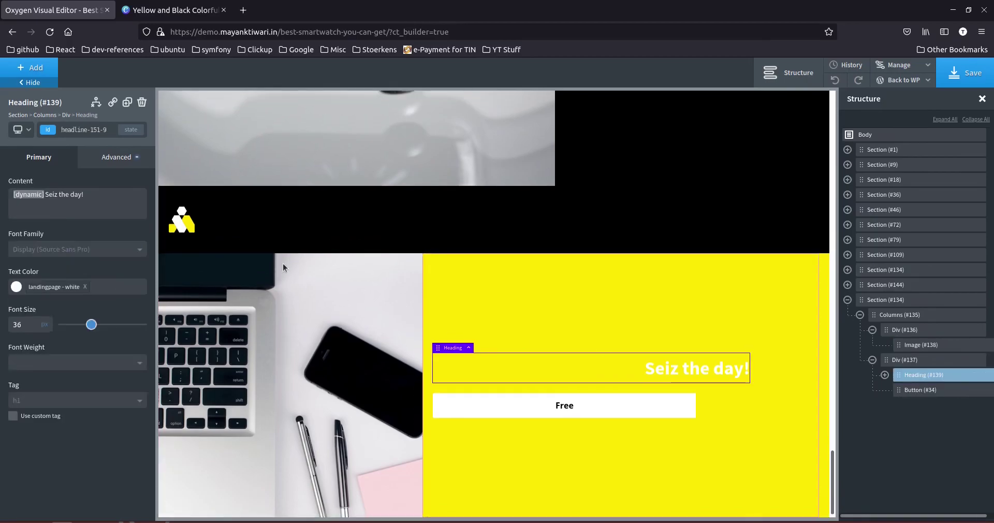
left_click(171, 10)
left_click(620, 311)
left_click(619, 309)
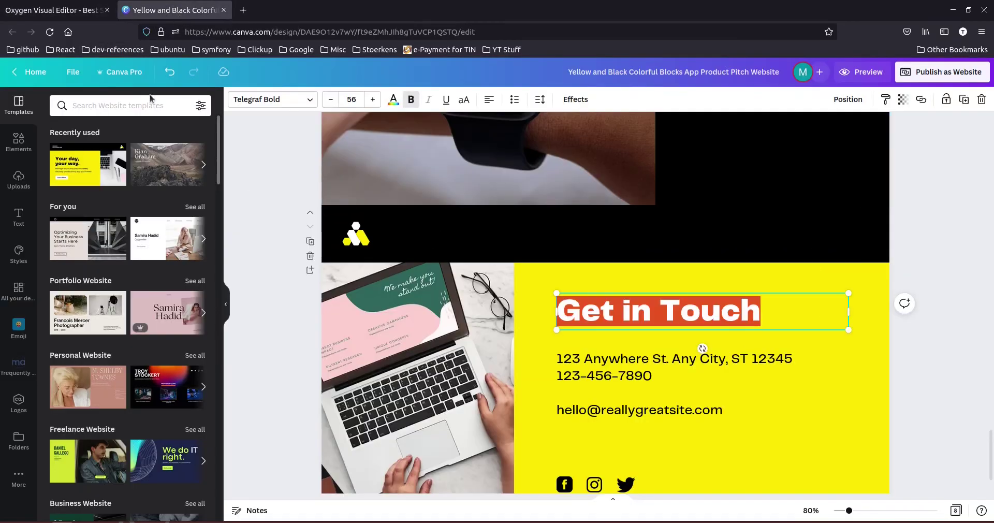
In Oxygen, delete the "Make every minute count." span from the yellow section's heading.
key("ctrl+Tab")
left_click(886, 375)
left_click(932, 390)
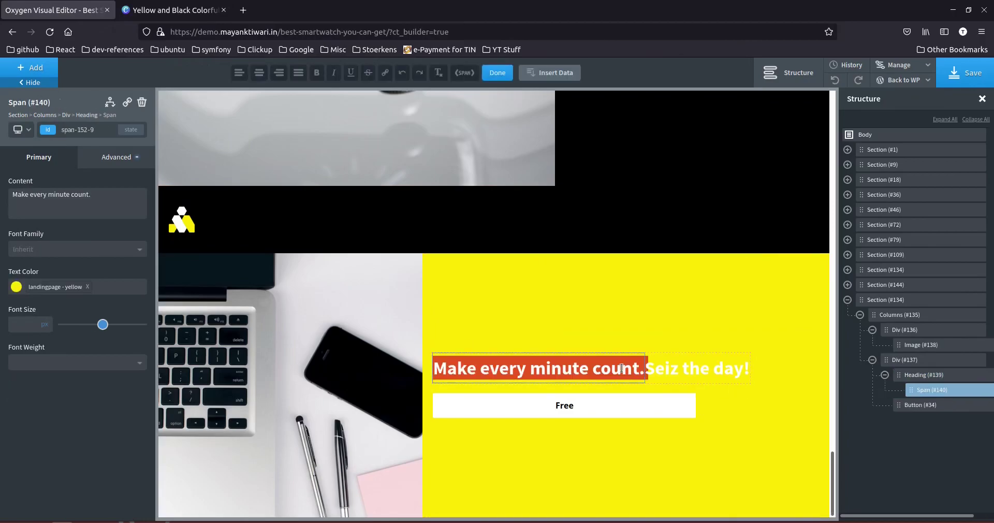
key("BackSpace")
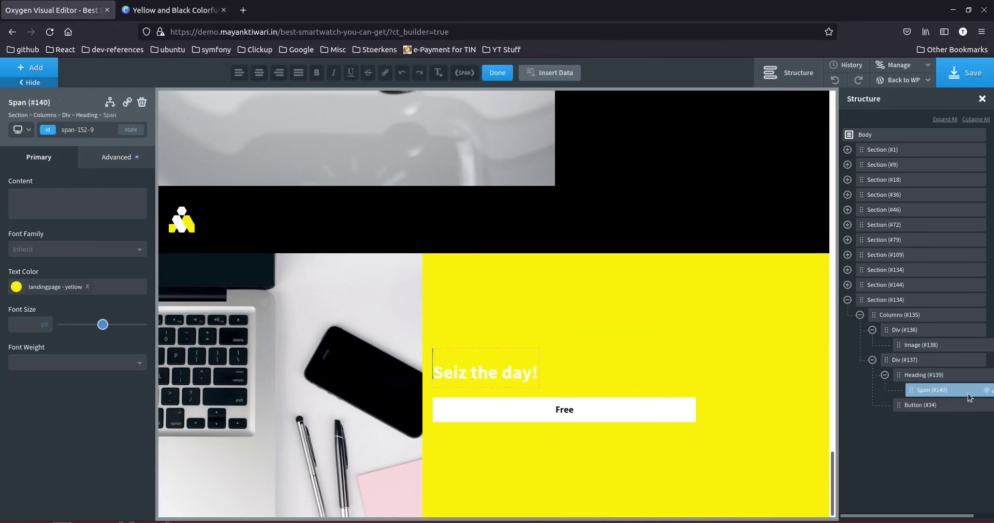
left_click_drag(906, 516, 925, 516)
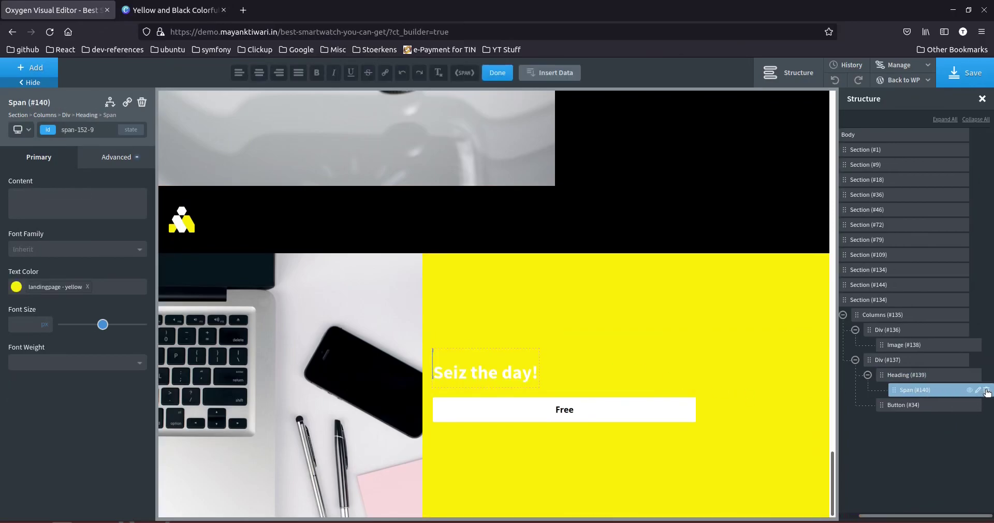
left_click(987, 392)
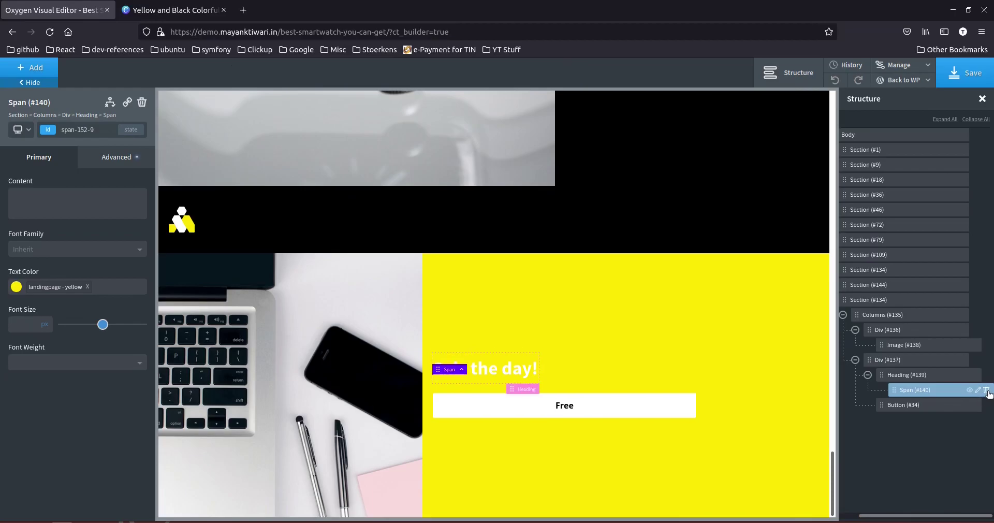
left_click(987, 391)
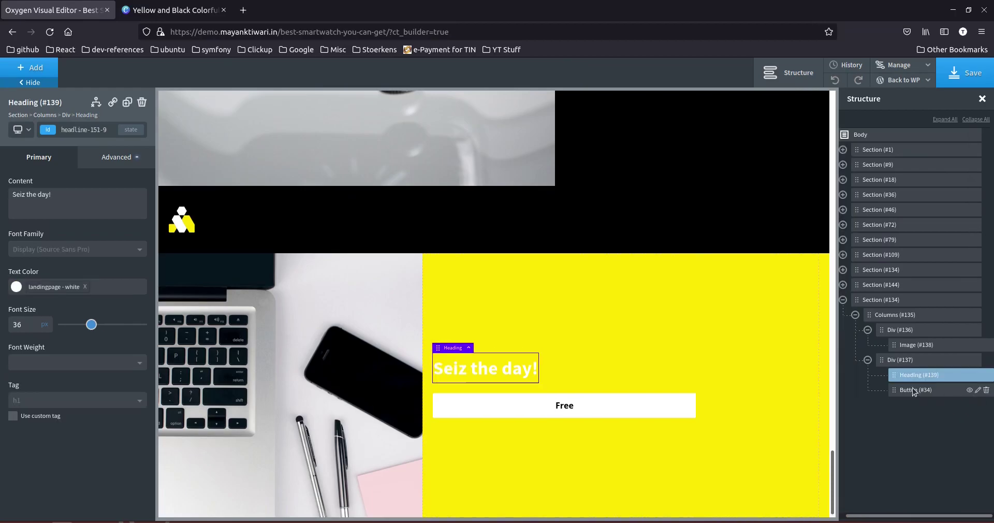
Replace the heading text with "Get in Touch" and set its text color to landingpage black.
double_click(515, 378)
type("Get in Touch")
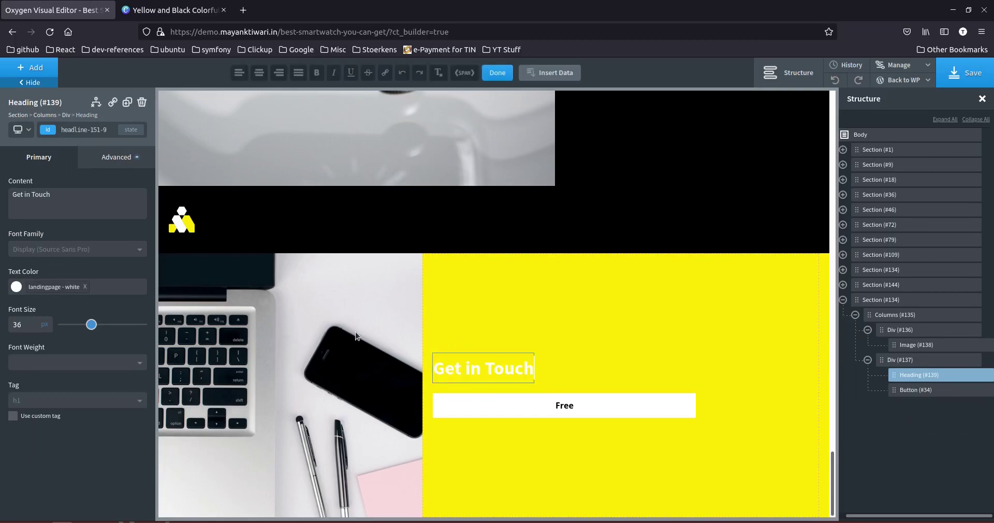
left_click(16, 286)
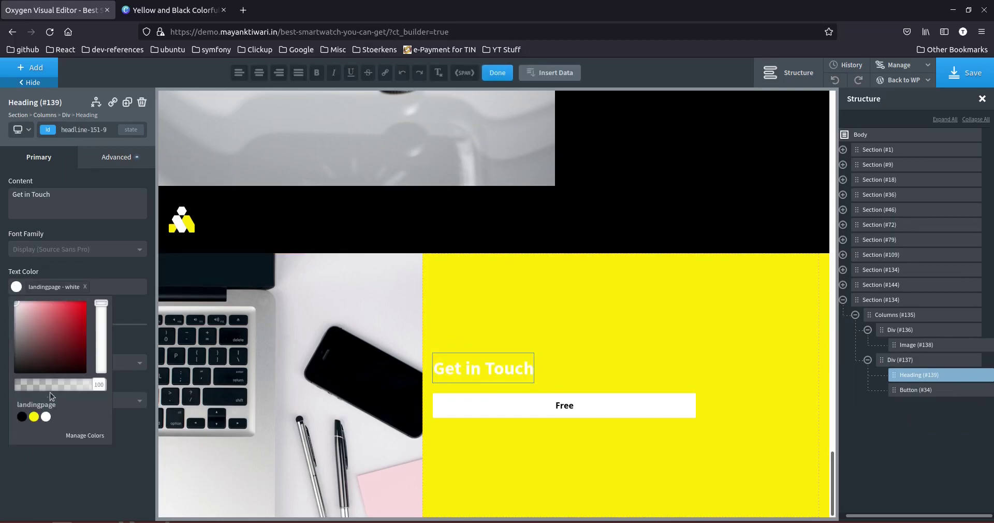
left_click(20, 417)
Check the heading size in the Canva design and set the Get in Touch heading's font size to 56 px.
left_click(155, 11)
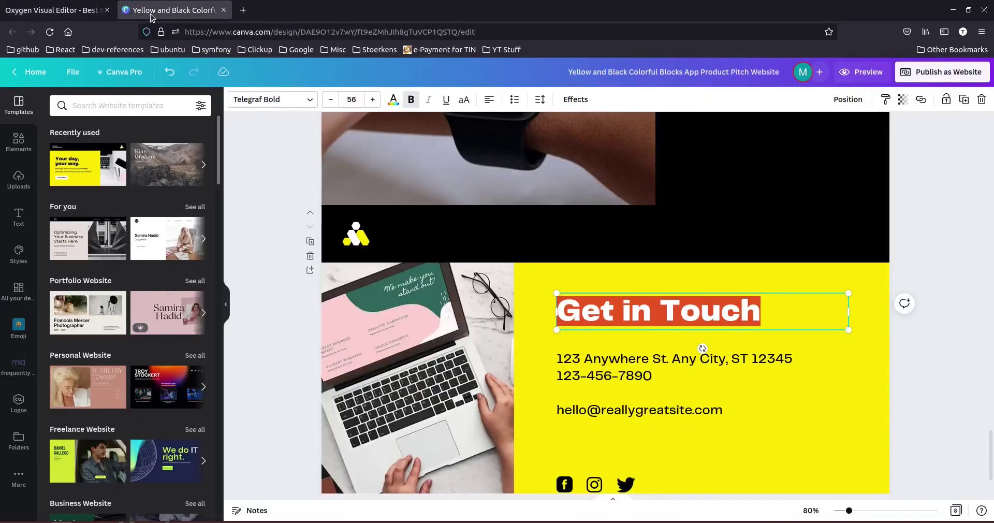
left_click(61, 14)
left_click(74, 223)
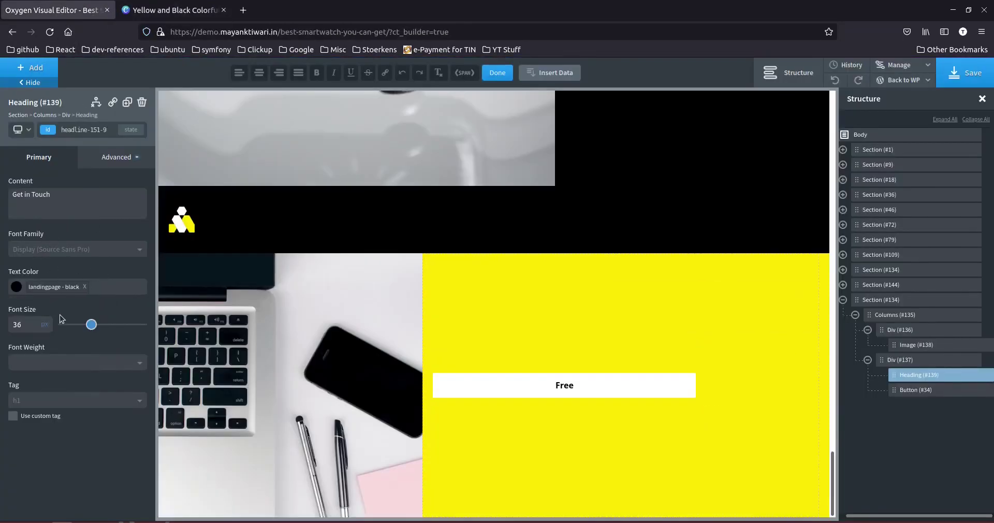
double_click(19, 325)
type("56")
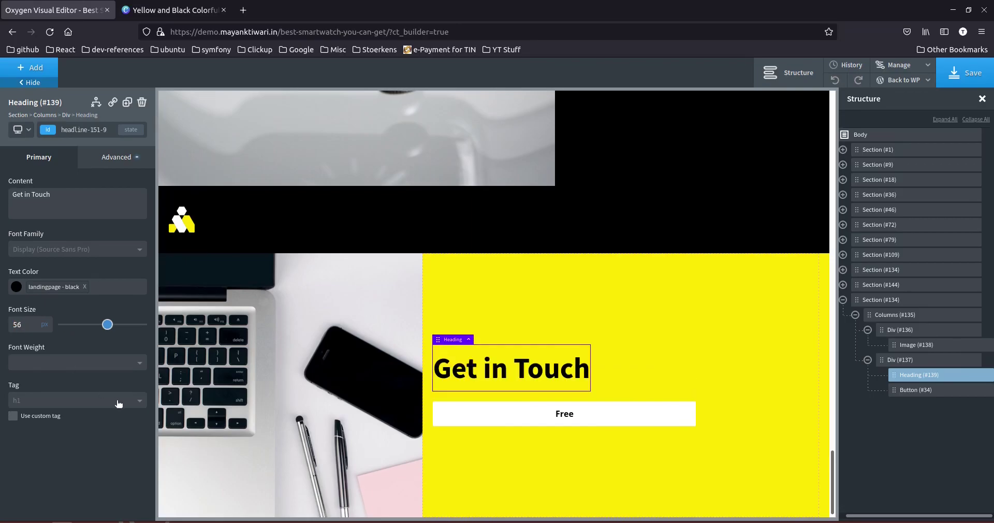
Following the Canva layout, widen the space between the image and the heading to 80 px and delete the Free button.
left_click(155, 12)
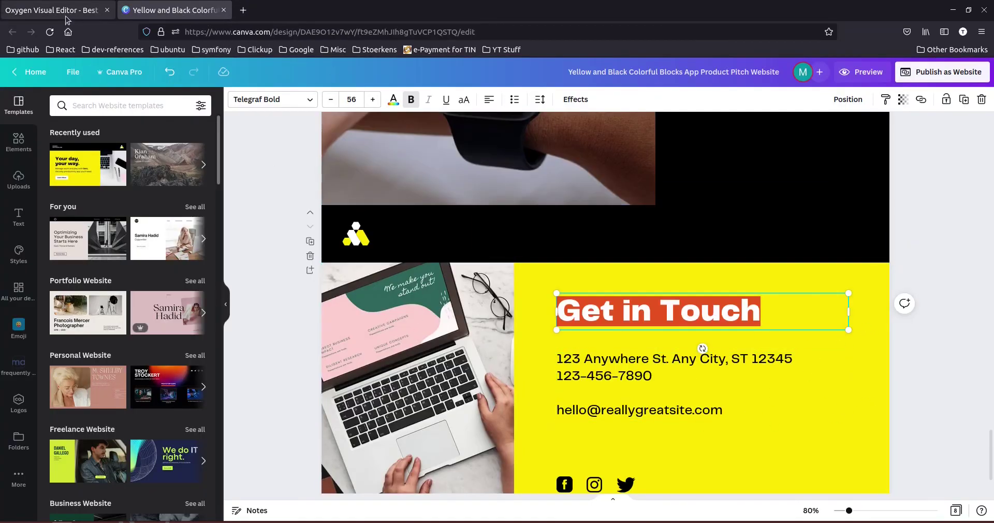
left_click(52, 10)
left_click(422, 358)
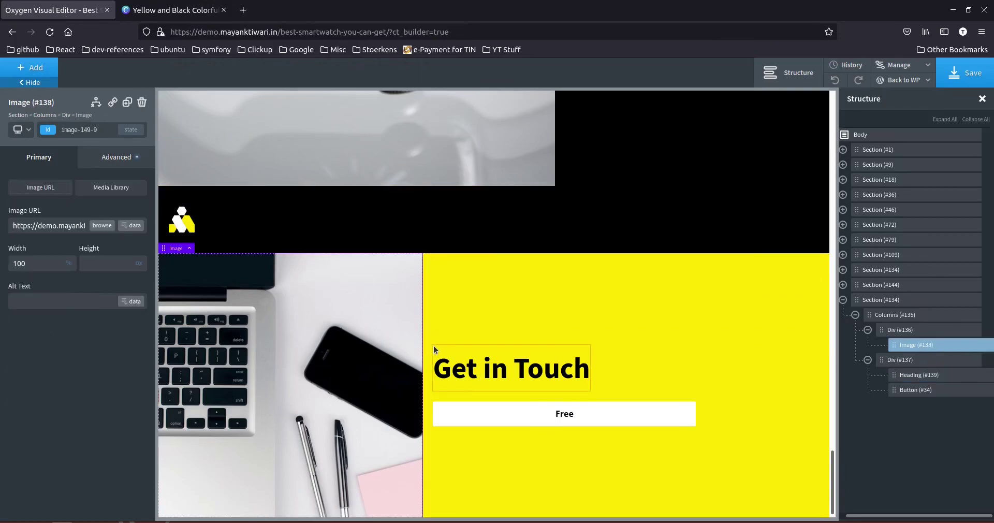
left_click_drag(436, 343, 467, 343)
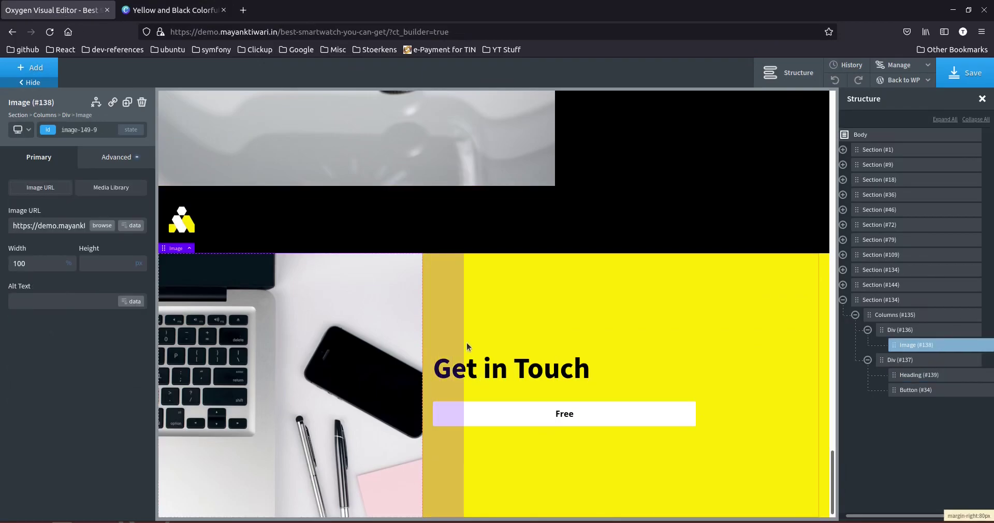
left_click(493, 413)
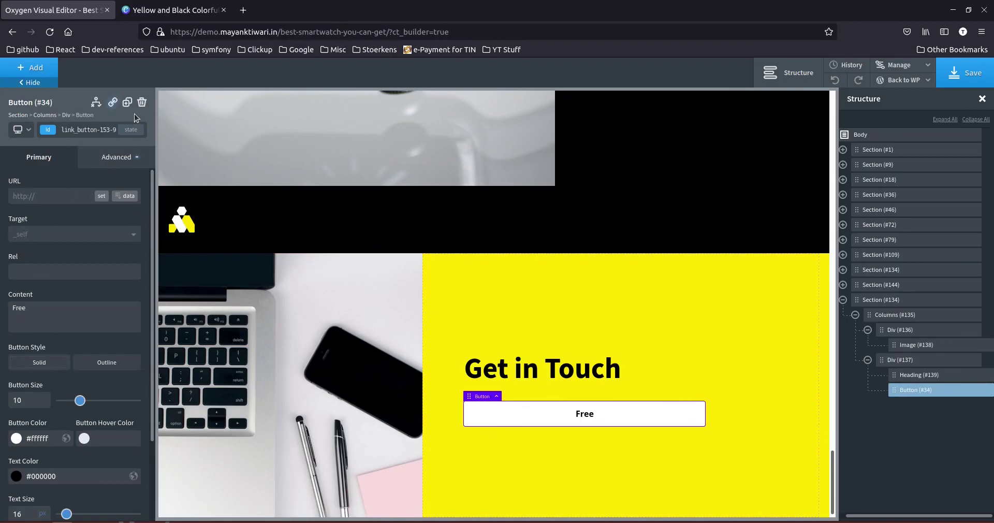
left_click(142, 103)
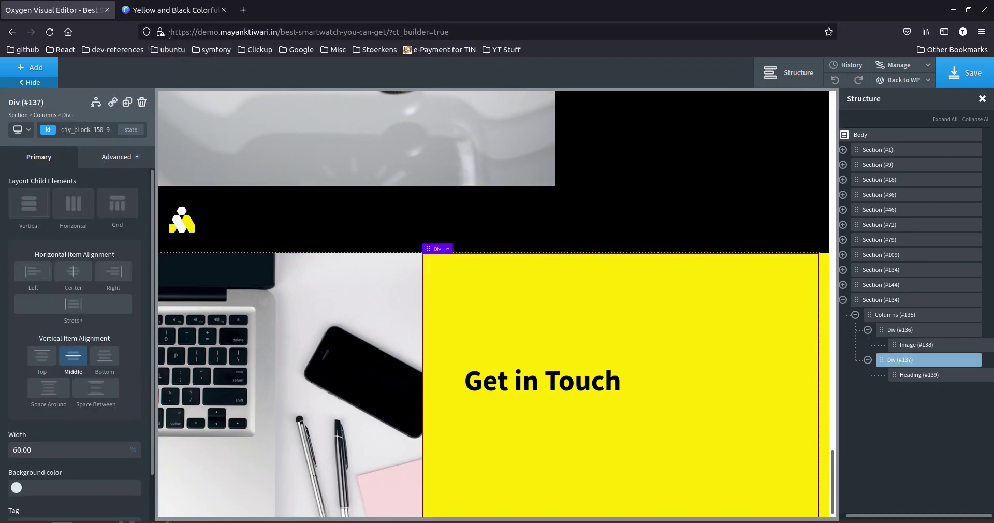
Copy the whole contact details text block under Get in Touch in Canva and return to Oxygen.
key("ctrl+Tab")
double_click(625, 373)
key("ctrl+a")
key("ctrl+c")
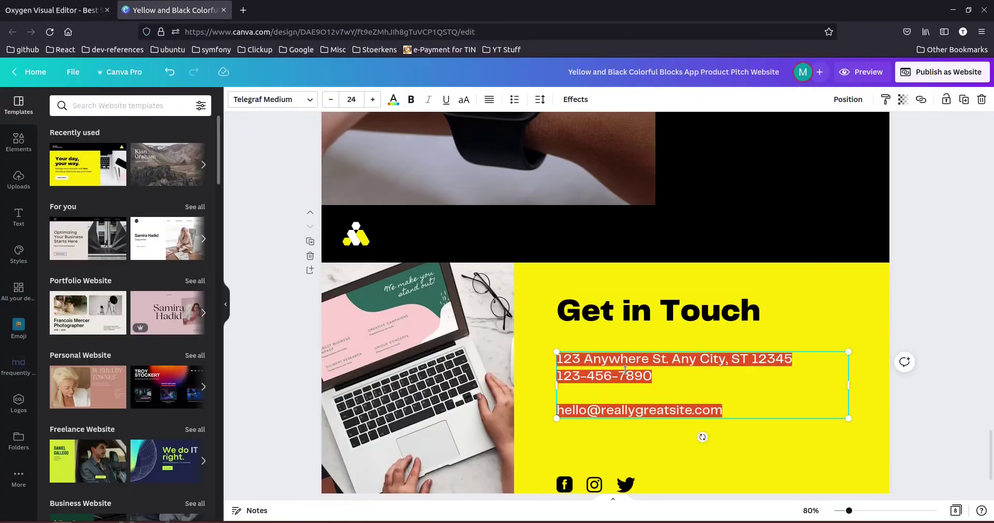
key("ctrl+Tab")
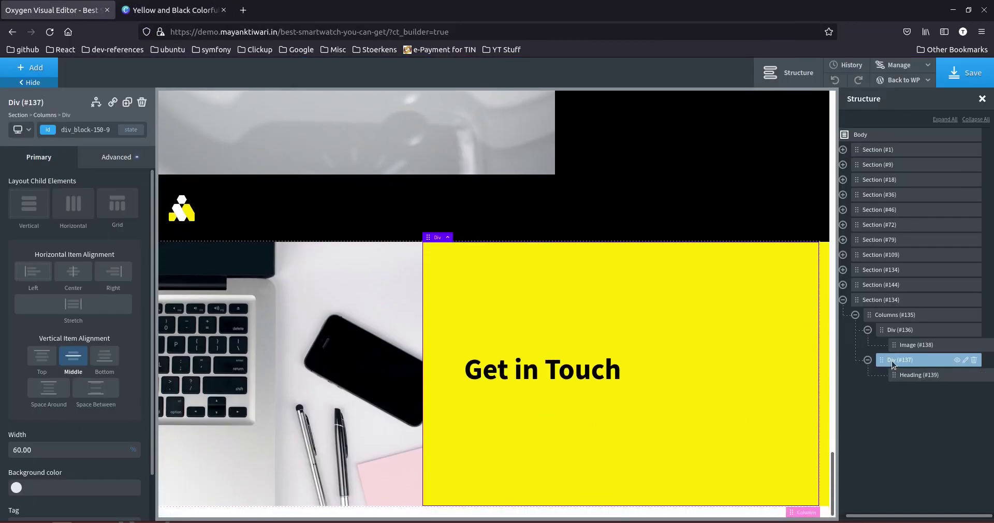
Add a Text element below the Get in Touch heading and paste the copied address, phone number and e-mail into it.
left_click(38, 67)
type("te")
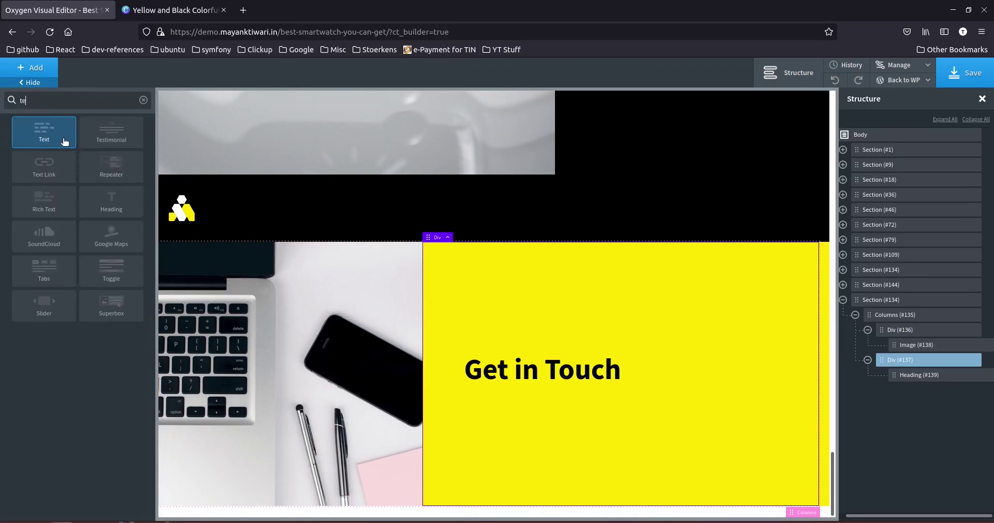
left_click(59, 141)
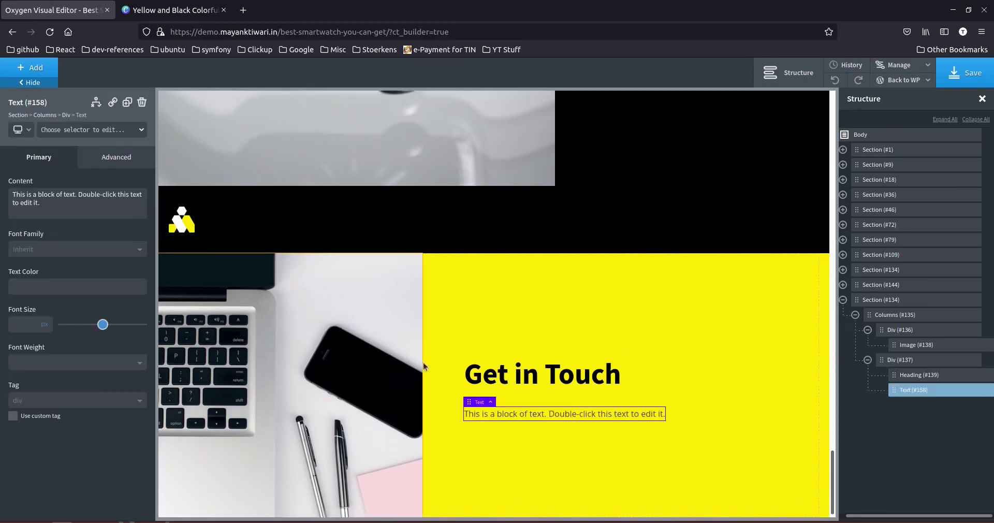
double_click(502, 413)
key("ctrl+v")
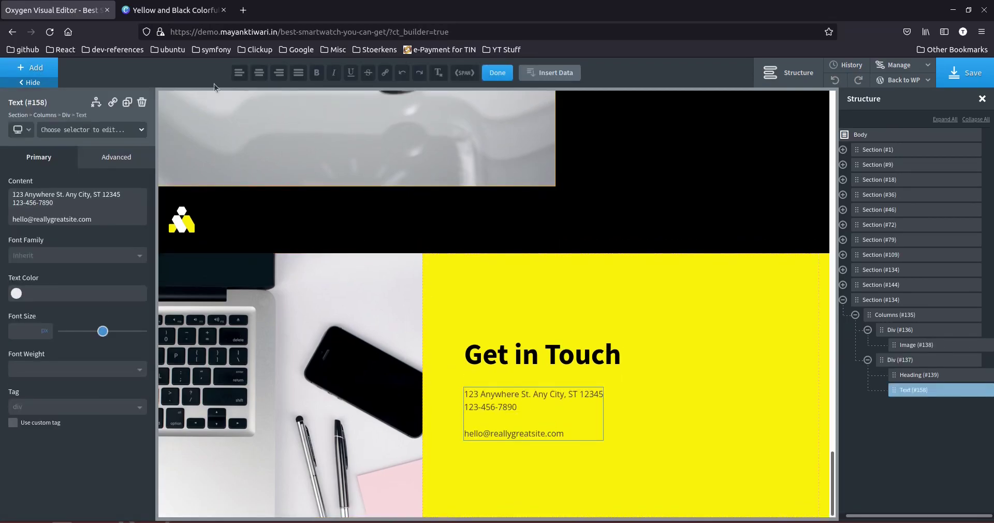
Check the contact text's size in Canva, then set the Oxygen text to landingpage black at 24 px.
left_click(171, 14)
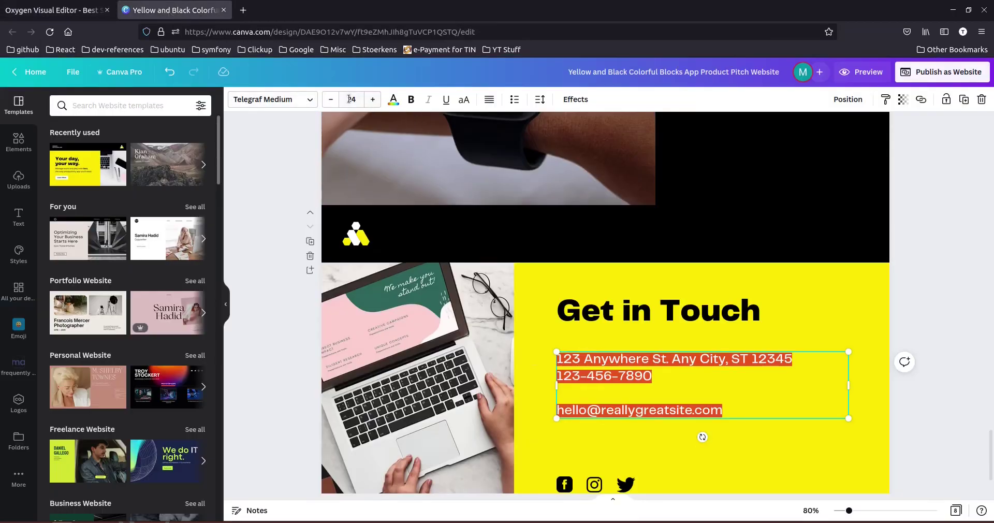
left_click(52, 10)
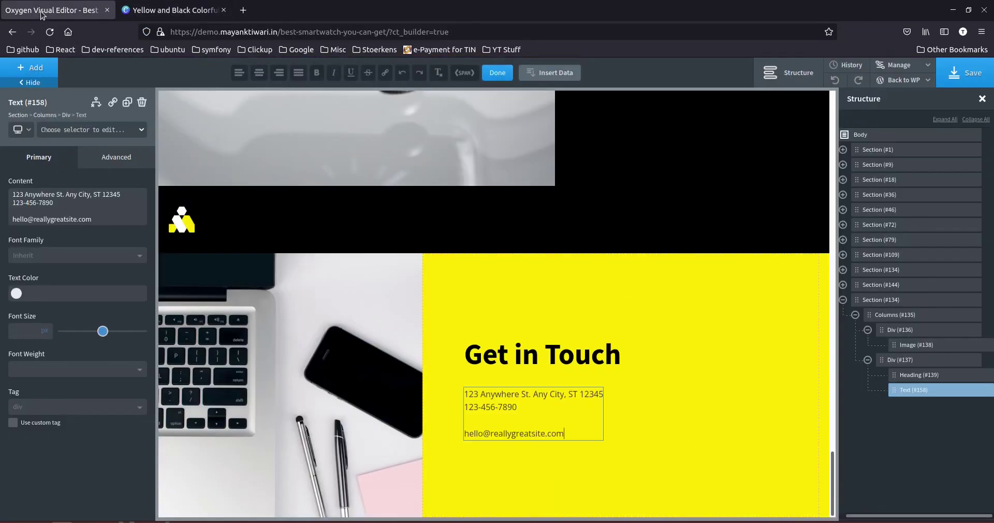
left_click(16, 294)
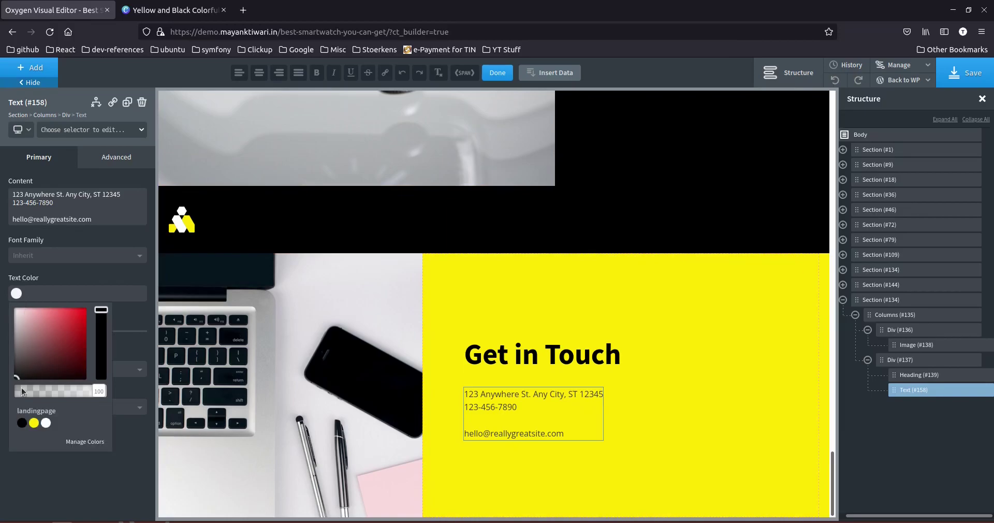
left_click(21, 423)
left_click(57, 283)
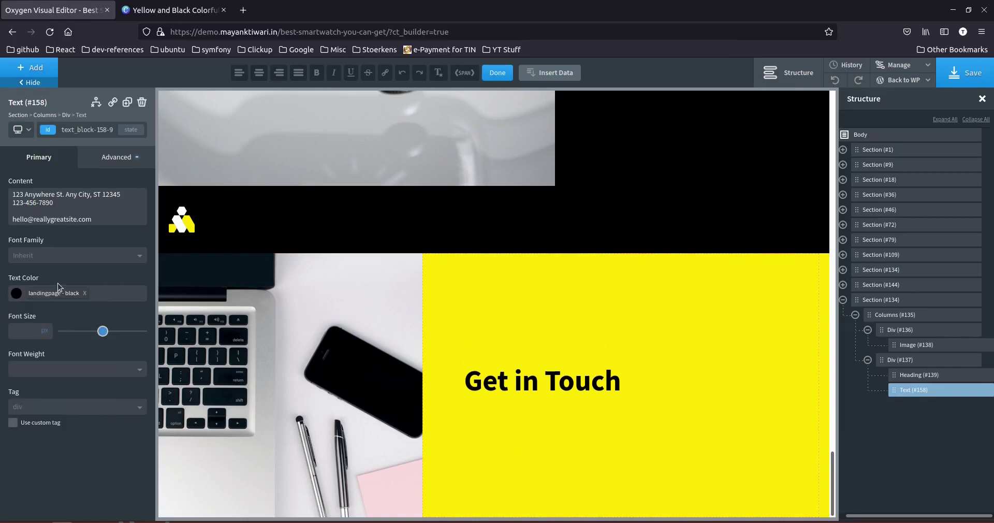
left_click(28, 332)
type("24")
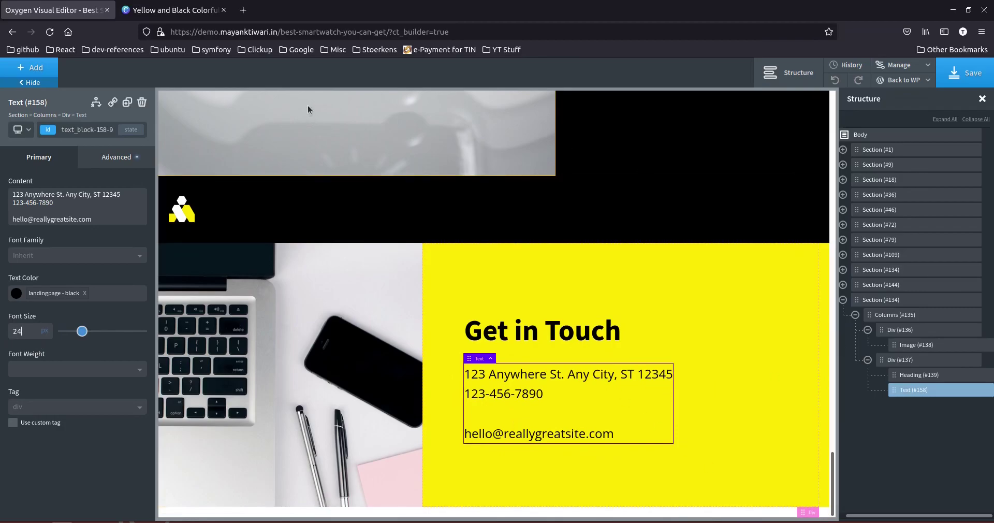
Check the footer layout in Canva, then add a Div below the contact text in the Oxygen Get in Touch column.
left_click(153, 15)
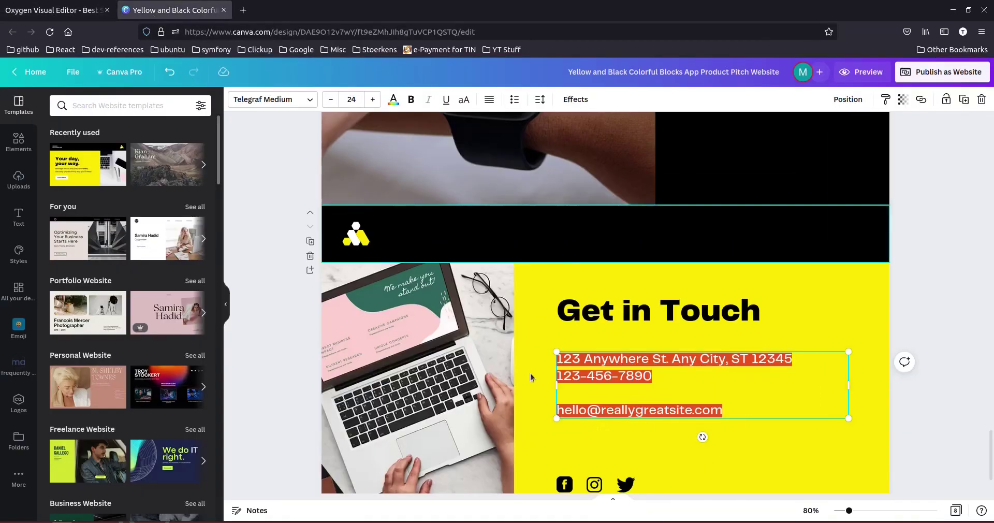
key("ctrl+Tab")
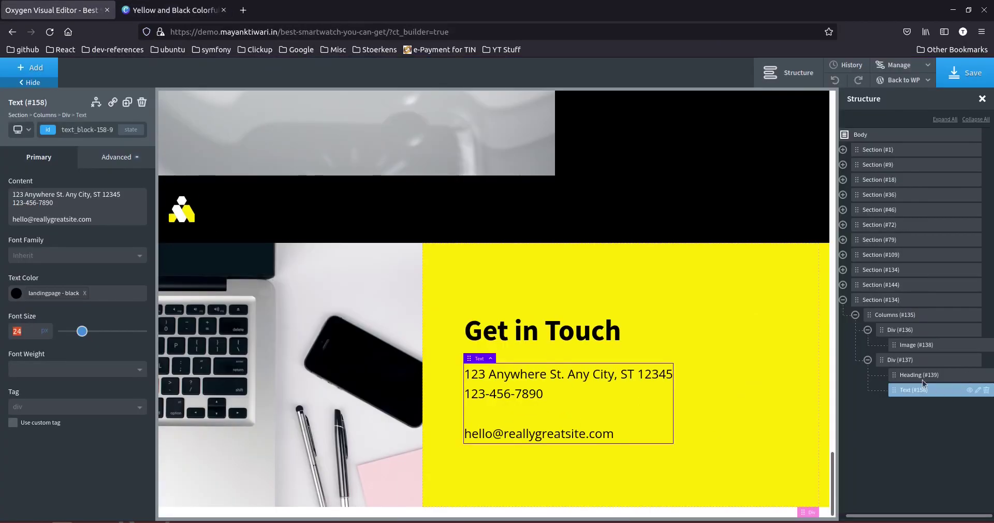
left_click(902, 360)
left_click(31, 68)
type("div")
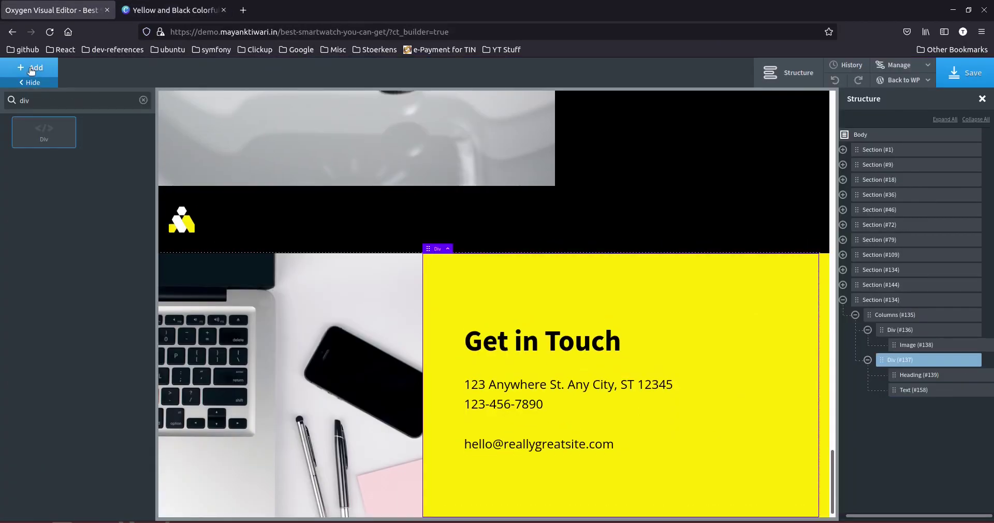
key("Return")
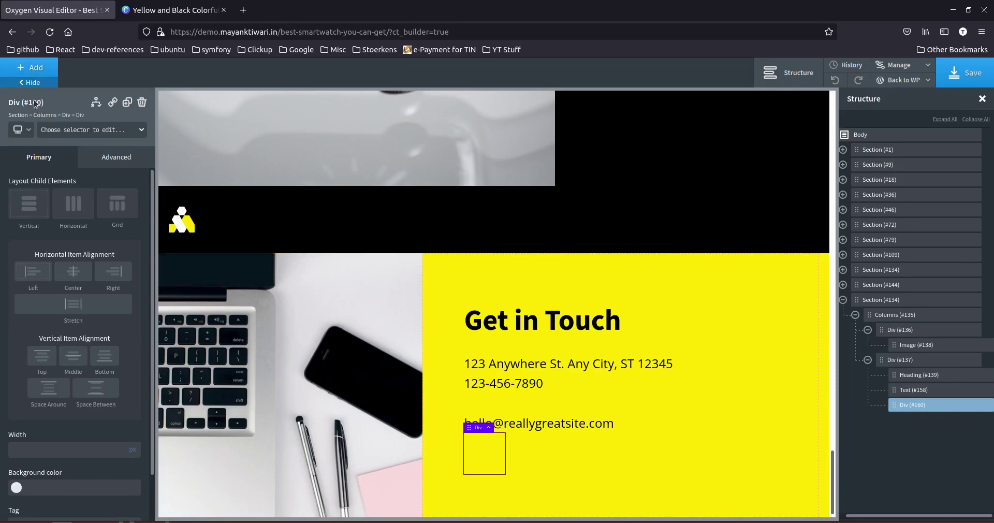
Add a Social Icons element inside the new Div and delete the stray thumbs-up icon above it.
left_click(27, 67)
type("soc")
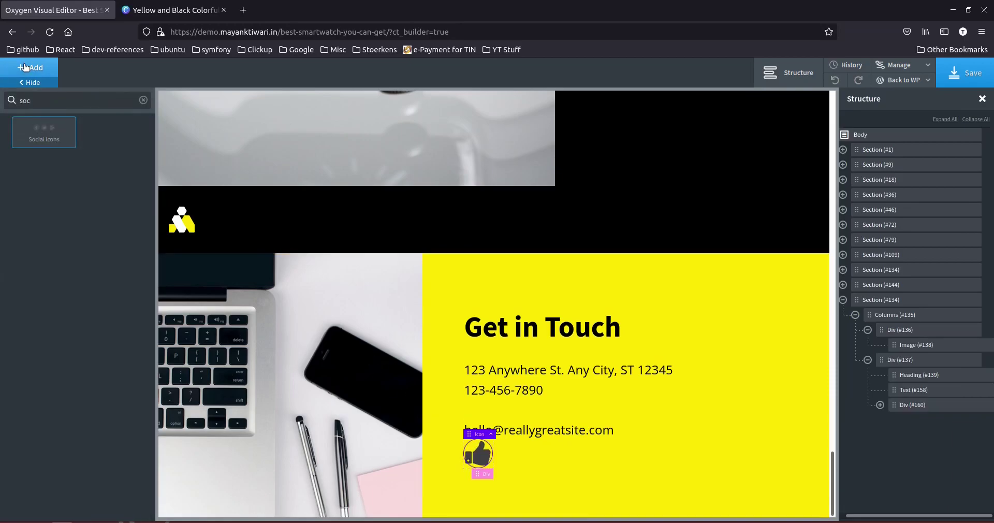
left_click(44, 132)
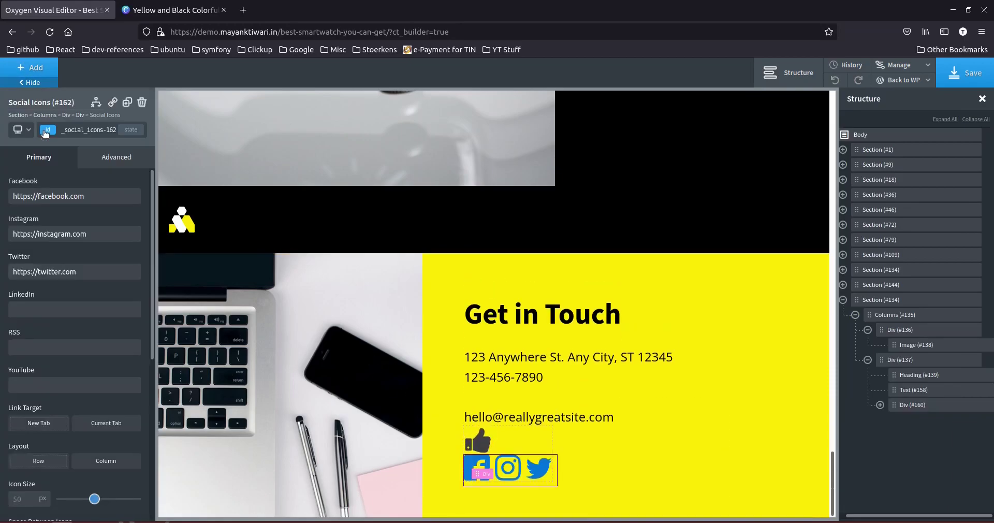
left_click(520, 443)
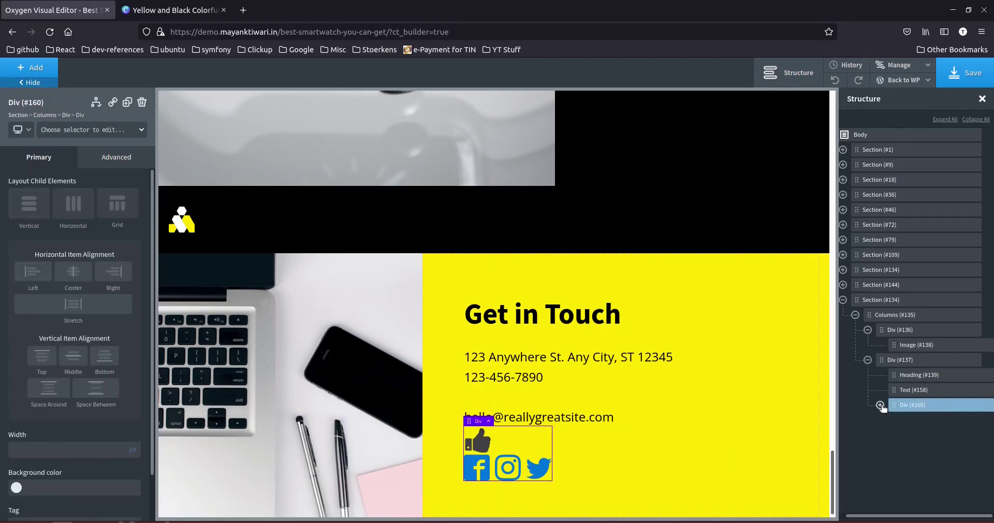
left_click(881, 405)
left_click(986, 420)
left_click(907, 420)
Compare the social icons with the Canva design and set the space between the icons to 42 px.
key("ctrl+Tab")
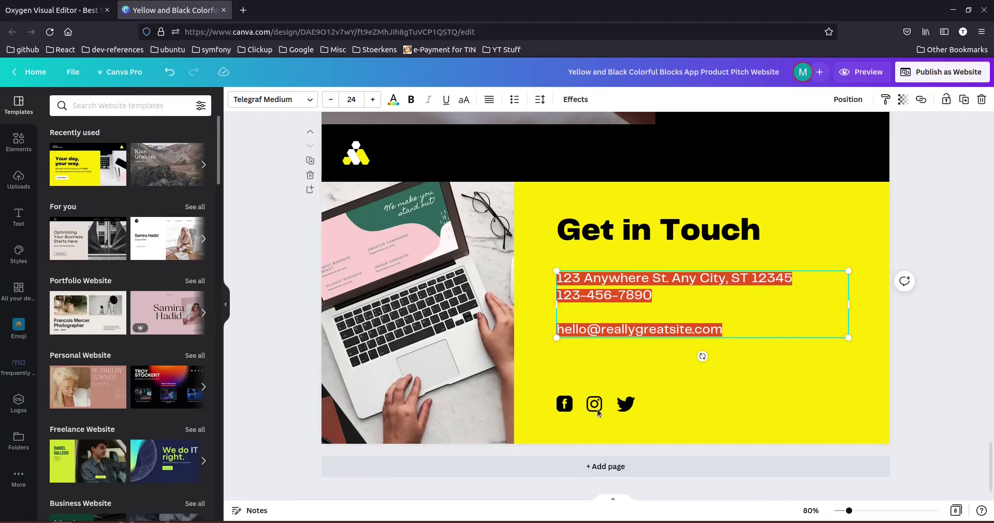
left_click(52, 10)
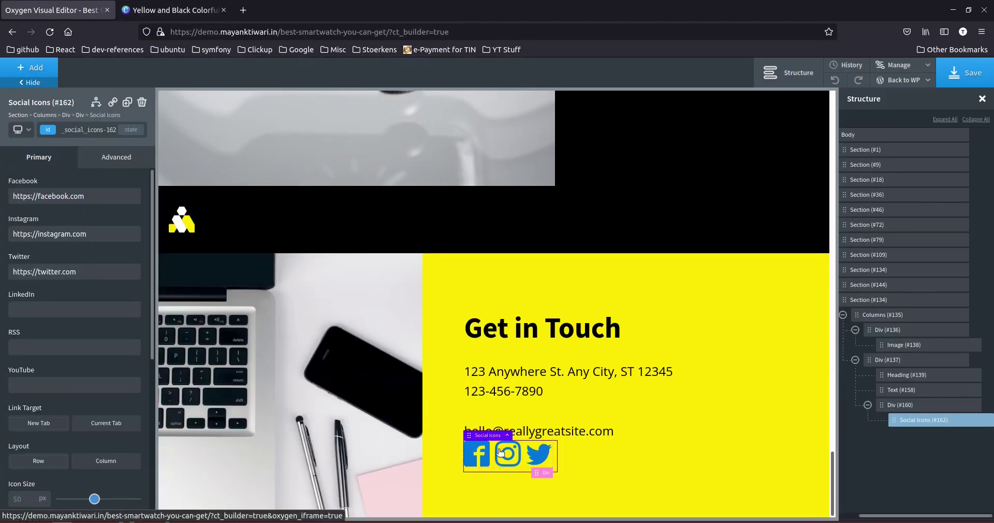
scroll(64, 409, "down", 5)
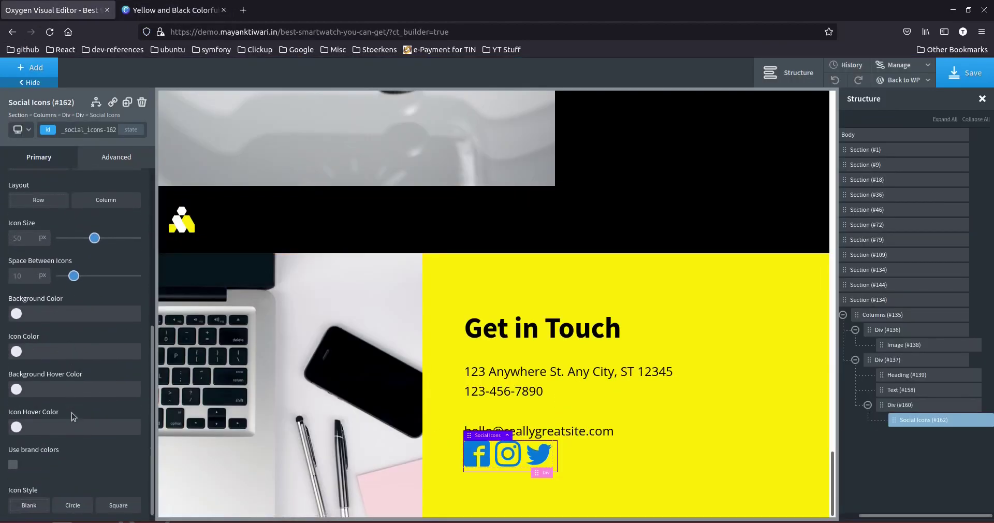
scroll(73, 401, "up", 1)
left_click_drag(74, 343, 115, 348)
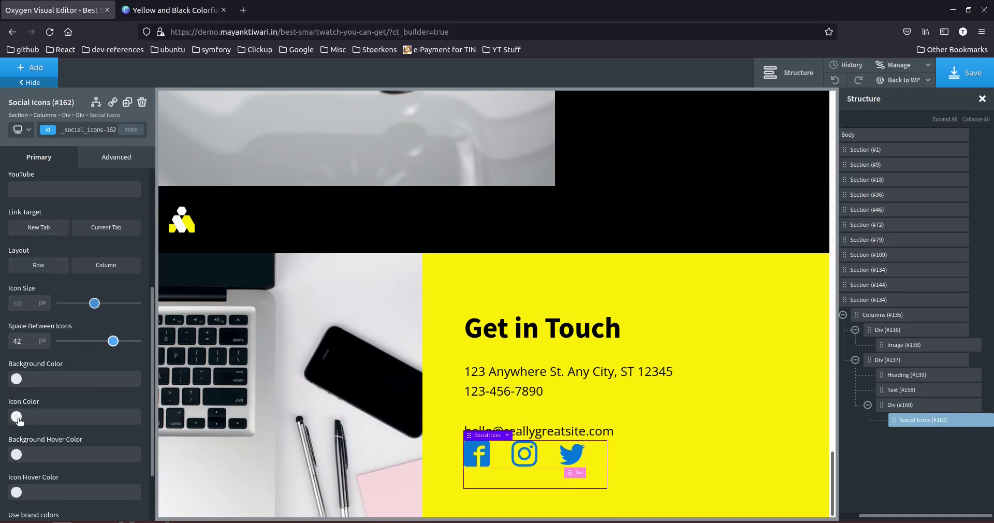
Set the social icons' icon color to the landingpage black global color.
left_click(17, 418)
left_click(105, 471)
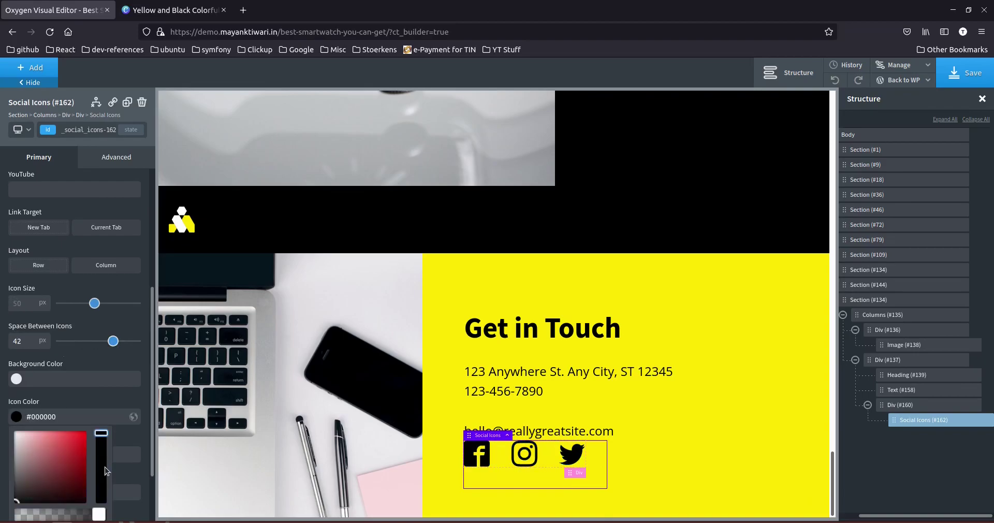
left_click(91, 402)
scroll(57, 357, "down", 2)
left_click(17, 343)
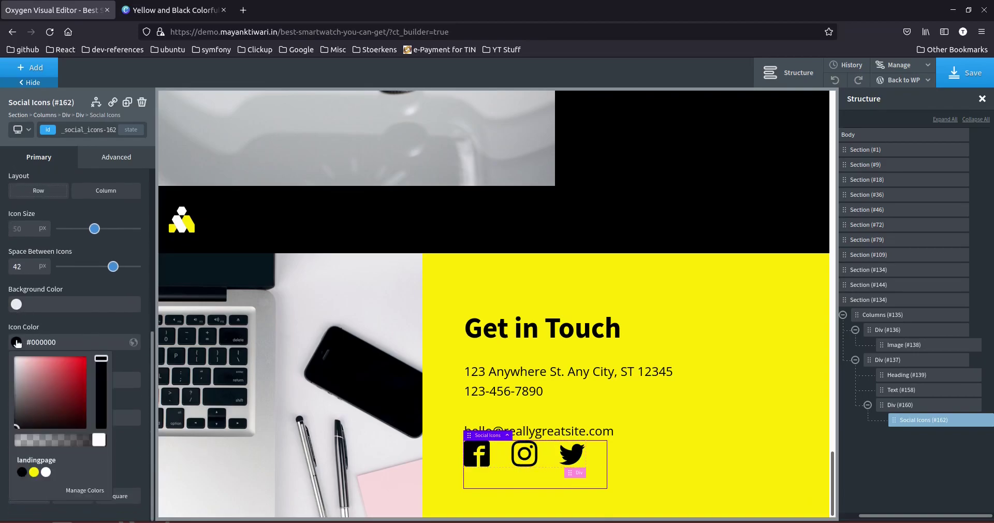
left_click(21, 473)
Reduce the social icons' size to 36 px, comparing it with the Facebook icon in Canva.
left_click(171, 10)
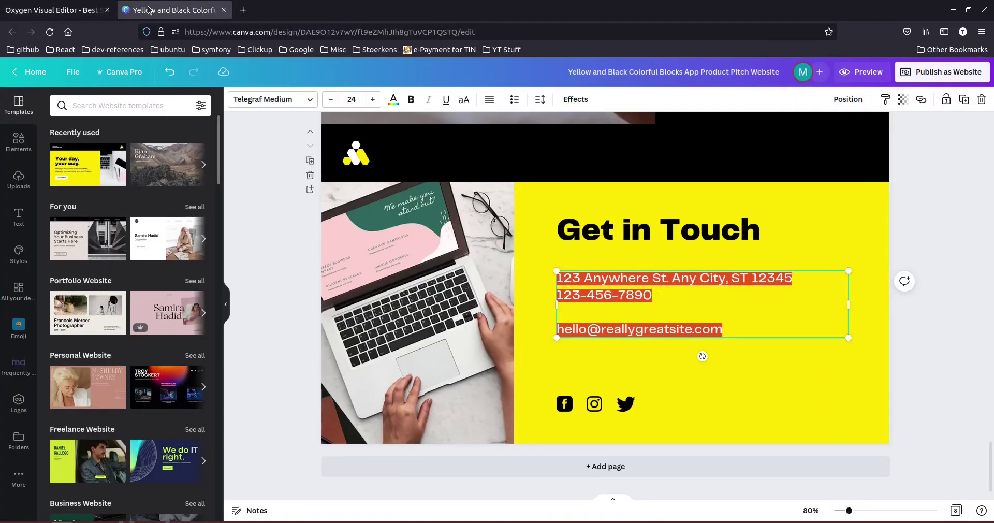
left_click(78, 13)
mouse_move(95, 228)
left_mouse_down()
mouse_move(75, 230)
mouse_move(84, 233)
left_mouse_up()
left_click(138, 14)
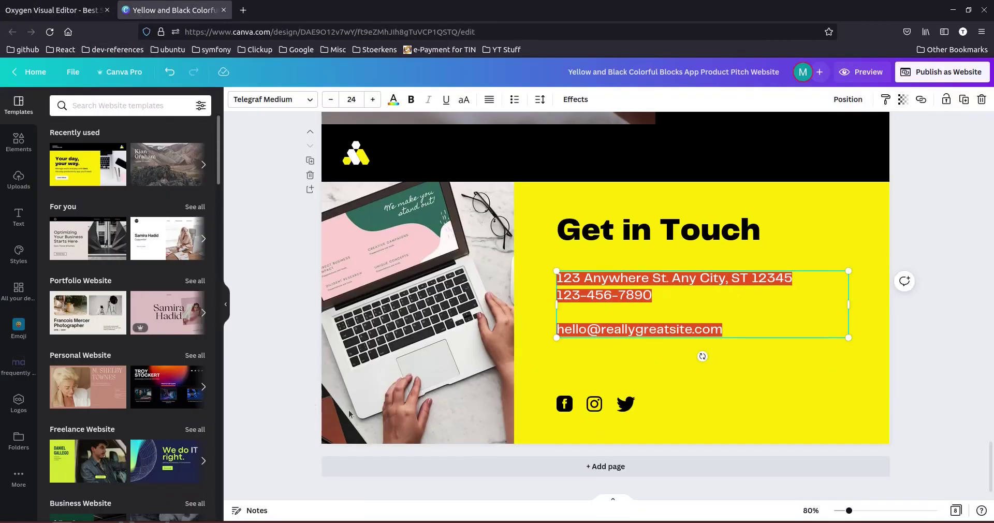
left_click(567, 408)
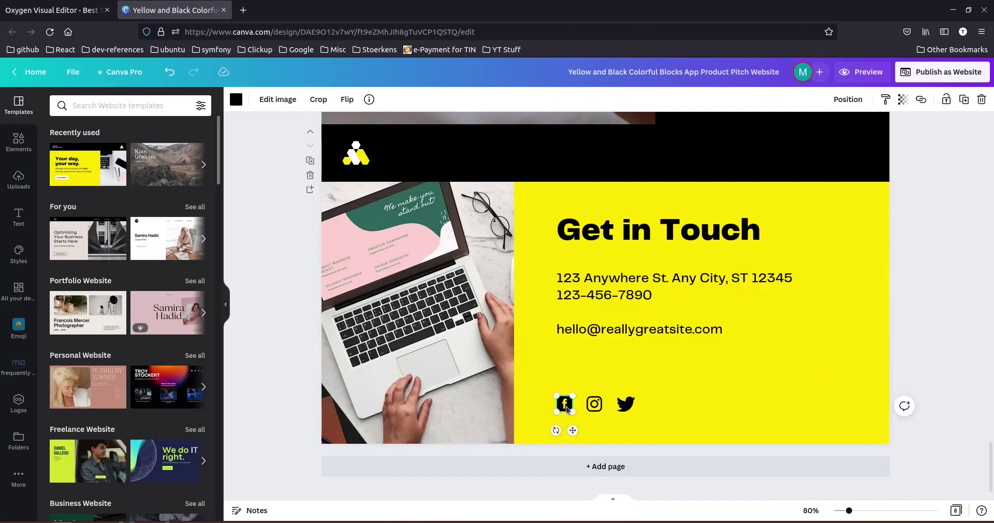
key("ctrl+Tab")
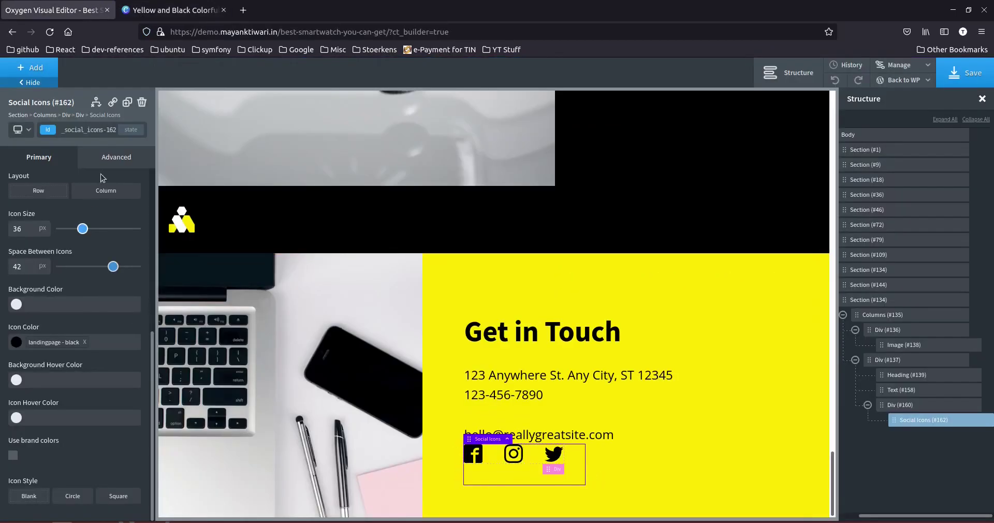
Give the Div around the social icons a top margin of 40 px.
left_click(115, 157)
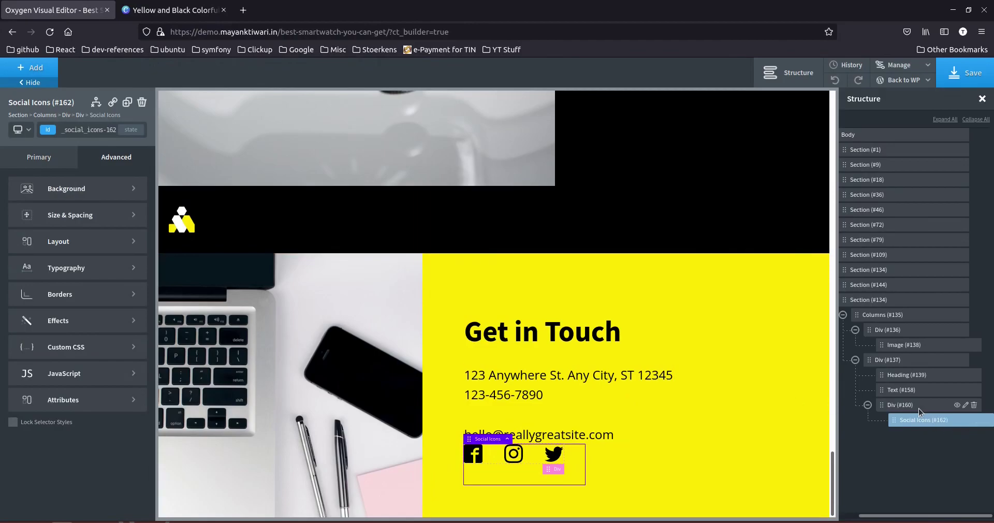
left_click(917, 407)
left_click(115, 158)
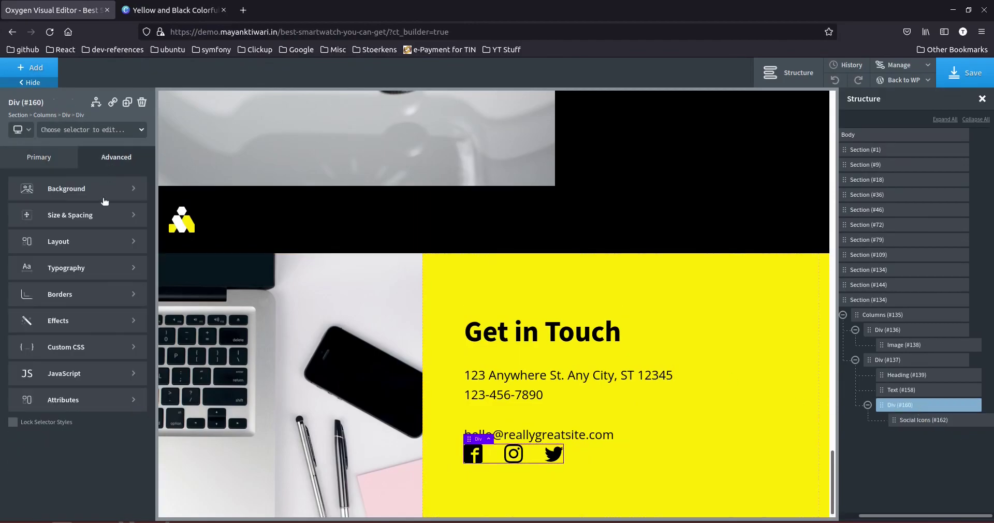
left_click(75, 220)
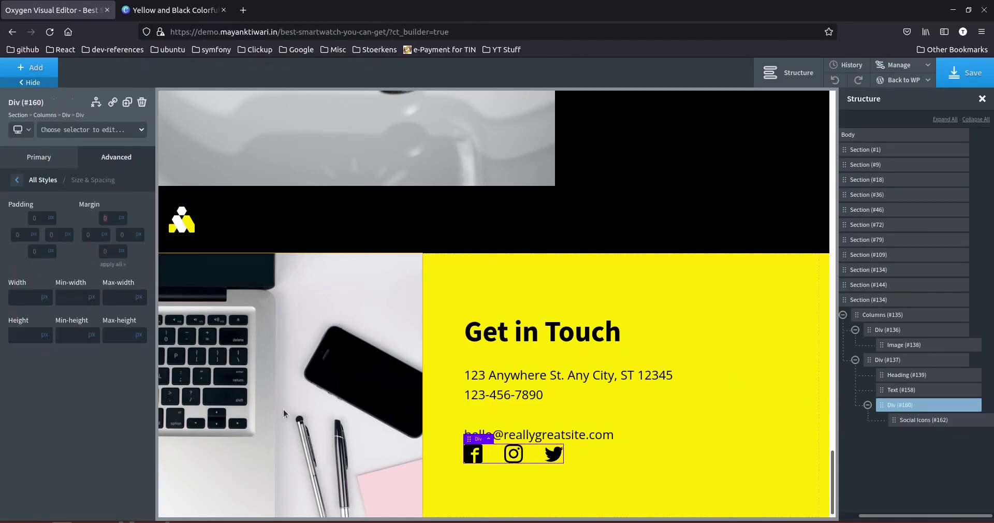
type("40")
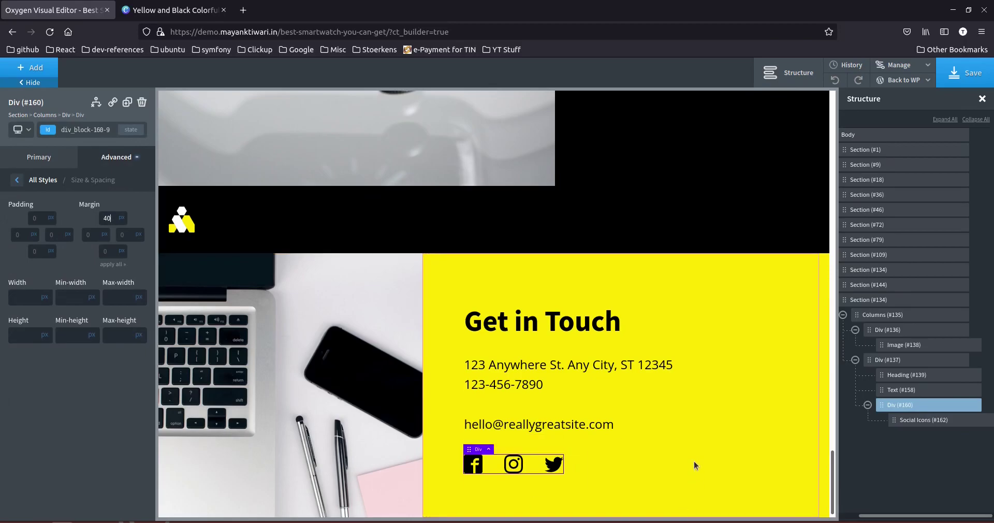
left_click(852, 484)
Save the Oxygen page and review it from the hero section down to the Get in Touch footer.
scroll(446, 364, "up", 15)
scroll(446, 364, "up", 15)
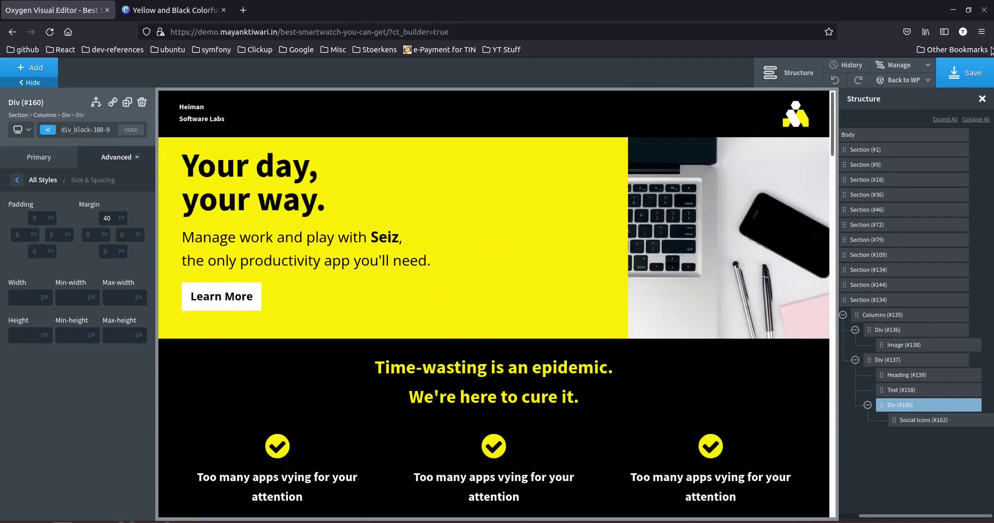
left_click(964, 73)
scroll(561, 344, "down", 20)
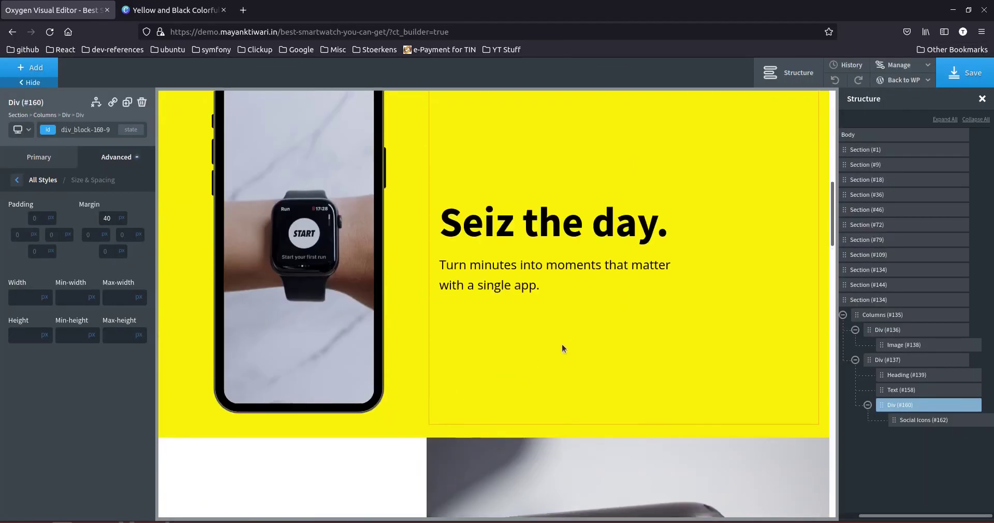
scroll(567, 348, "down", 10)
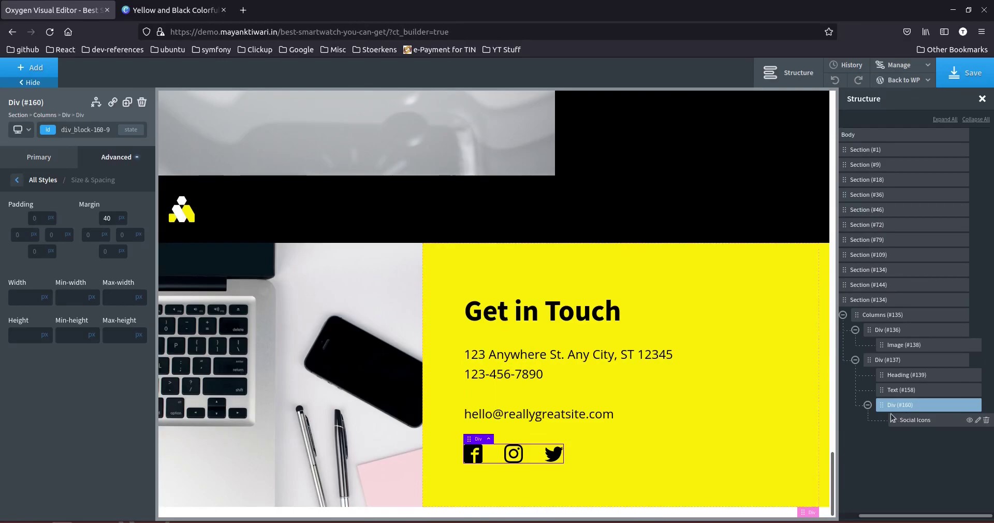
Add a Shortcode element to the Get in Touch column and move it between the contact text and the social icons Div.
left_click(884, 366)
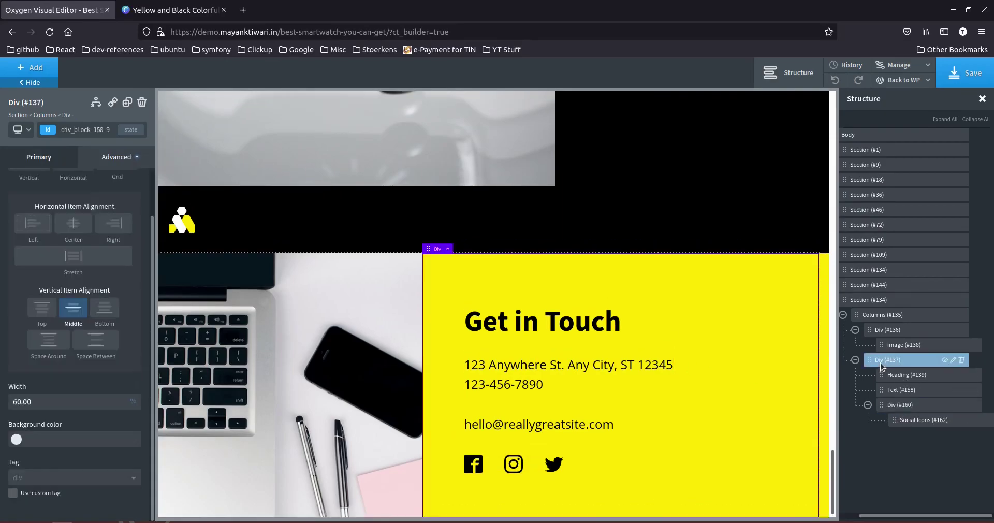
left_click(40, 71)
type("cod")
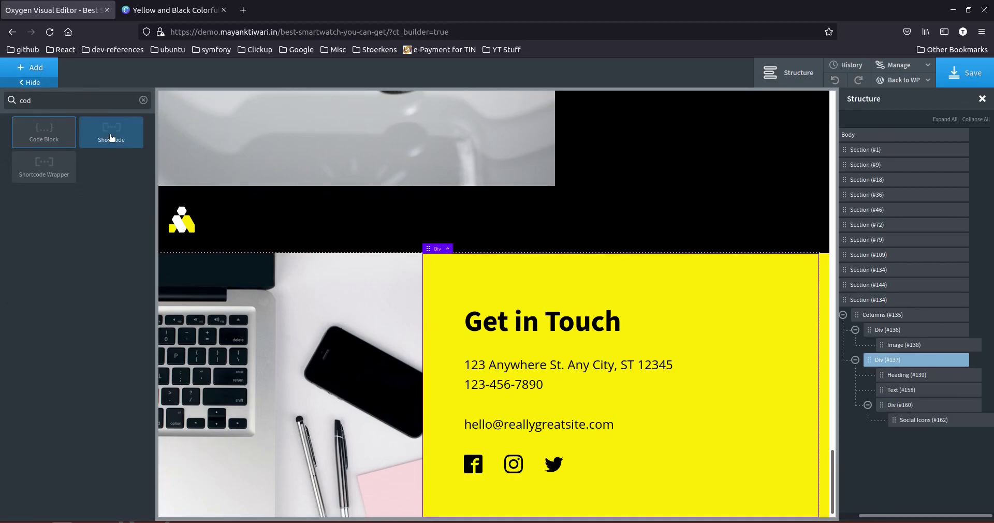
left_click(110, 137)
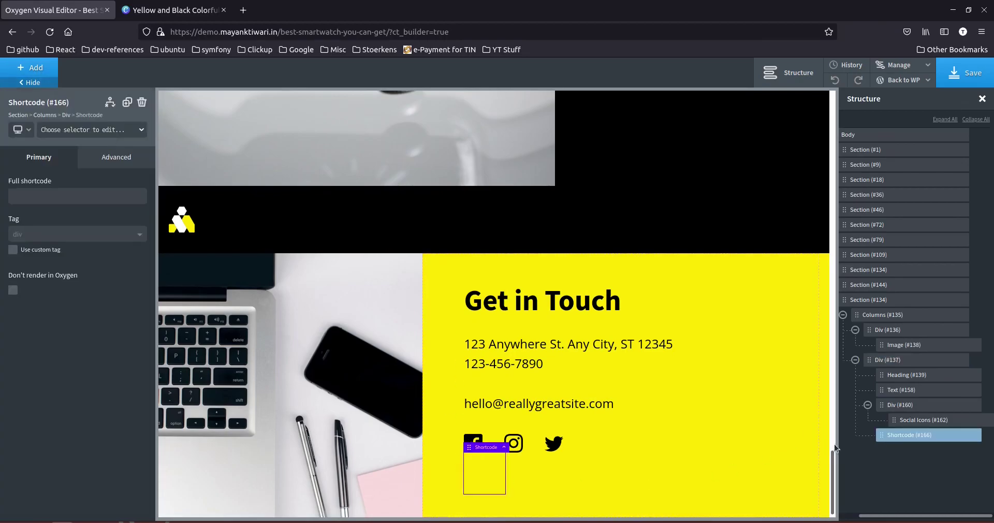
left_click_drag(881, 436, 883, 405)
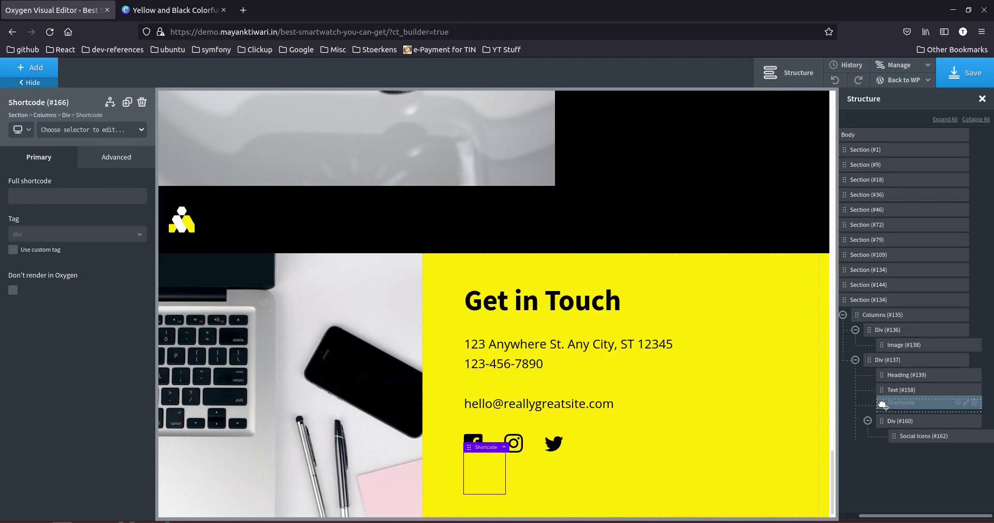
left_click_drag(883, 405, 883, 405)
Open the WPMautic settings in WordPress and copy the Mautic form embed shortcode example.
left_click(550, 384)
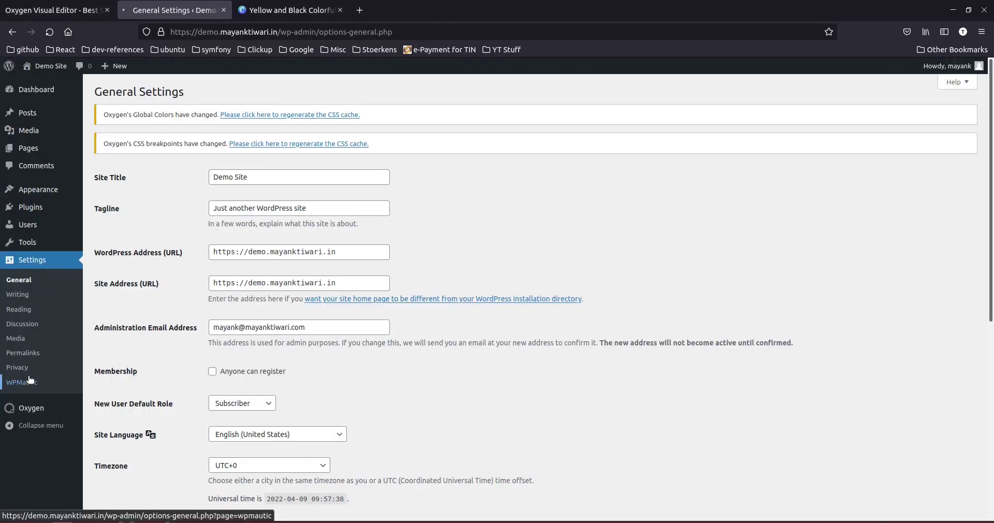
left_click(23, 383)
scroll(253, 439, "down", 3)
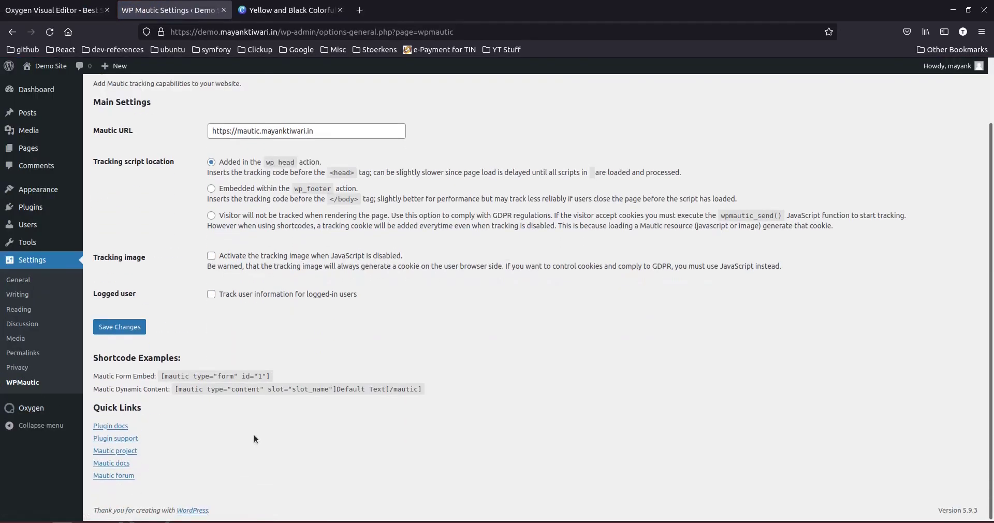
triple_click(200, 376)
left_click(191, 373)
left_click_drag(164, 376, 176, 389)
left_click(176, 389)
left_click_drag(270, 376, 160, 376)
key("ctrl+c")
Back in Oxygen, paste [mautic type="form" id="1"] as the Shortcode element's full shortcode and select its form ID.
left_click(72, 6)
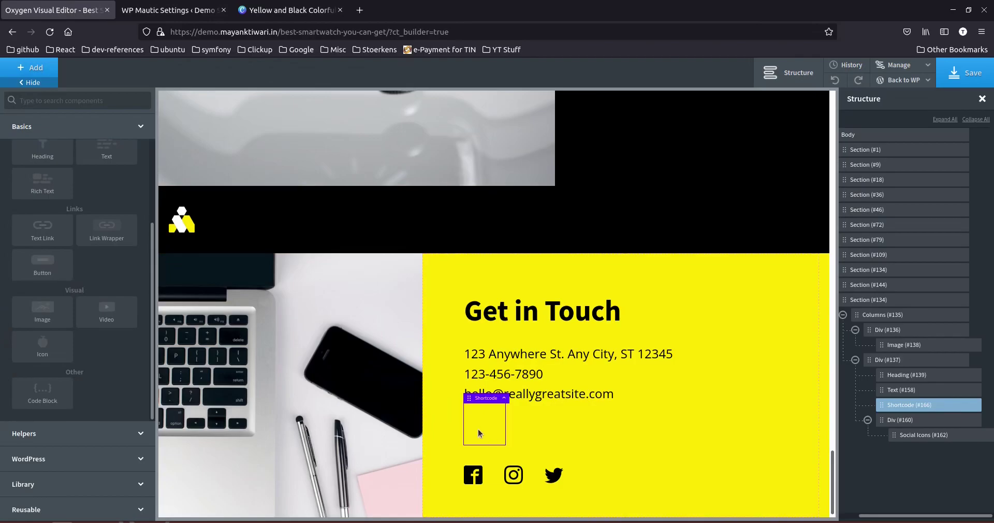
left_click(907, 410)
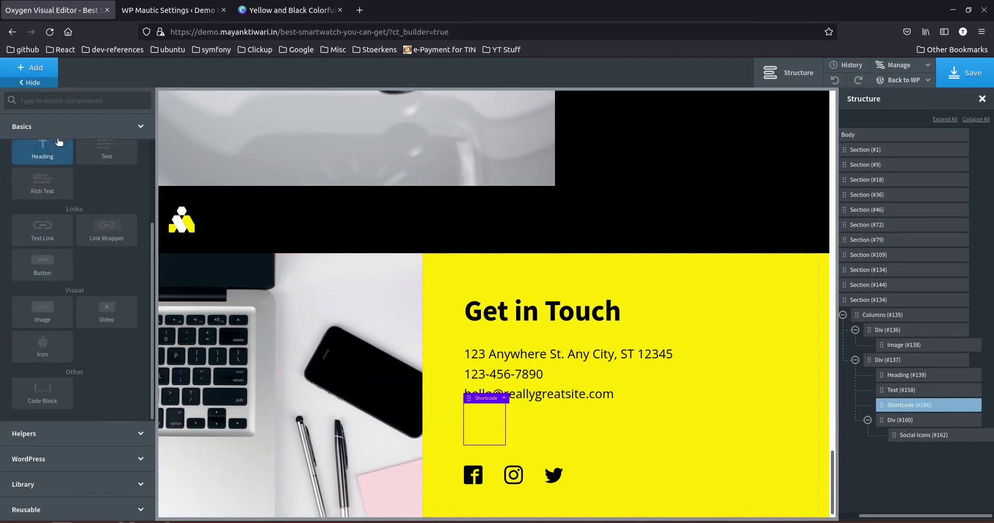
key("ctrl+v")
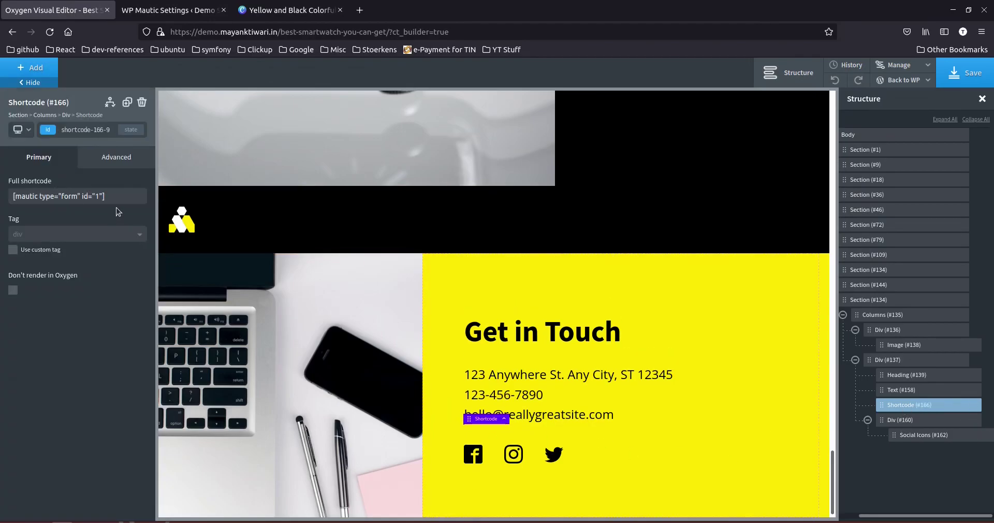
double_click(96, 196)
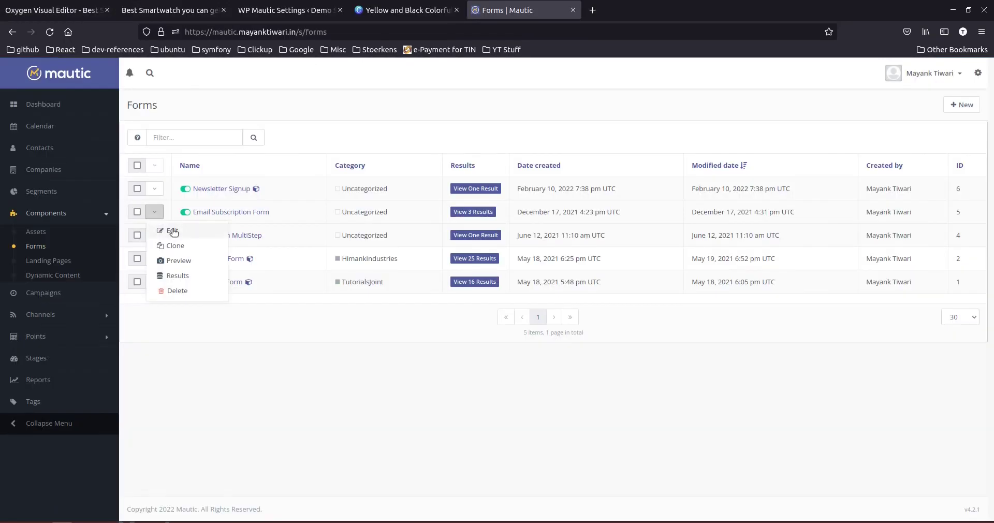
Edit the Mautic Email Subscription Form, clear its Oxygen theme, and save and close it.
left_click(176, 243)
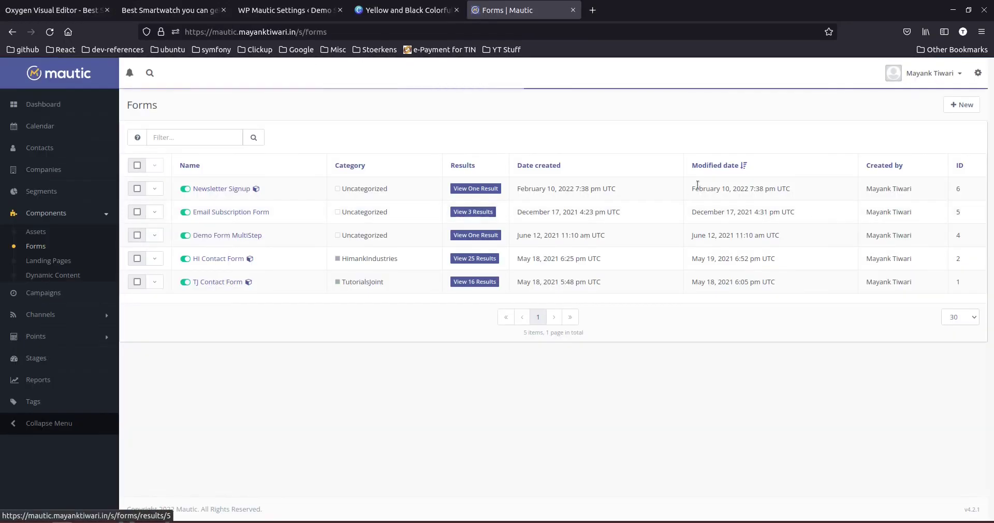
left_click(814, 404)
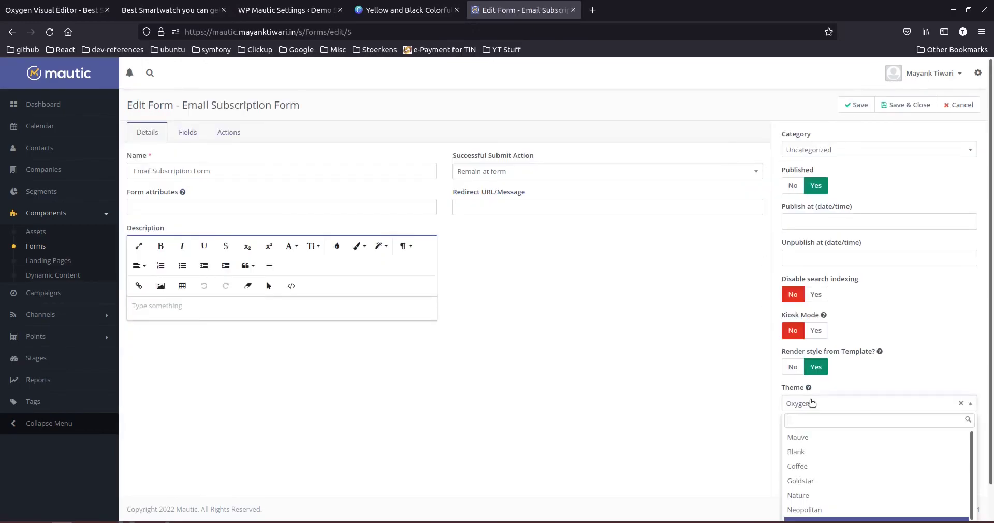
left_click(962, 405)
left_click(907, 105)
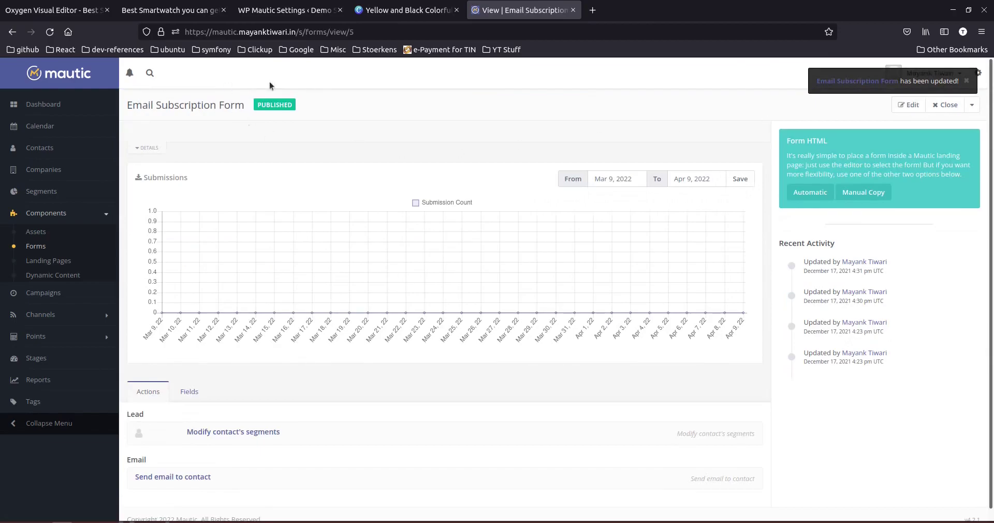
Save the page in Oxygen, then reload the live smartwatch page and check the newsletter form in the Get in Touch footer.
left_click(18, 15)
left_click(979, 67)
left_click(174, 10)
key("ctrl+r")
scroll(650, 222, "down", 20)
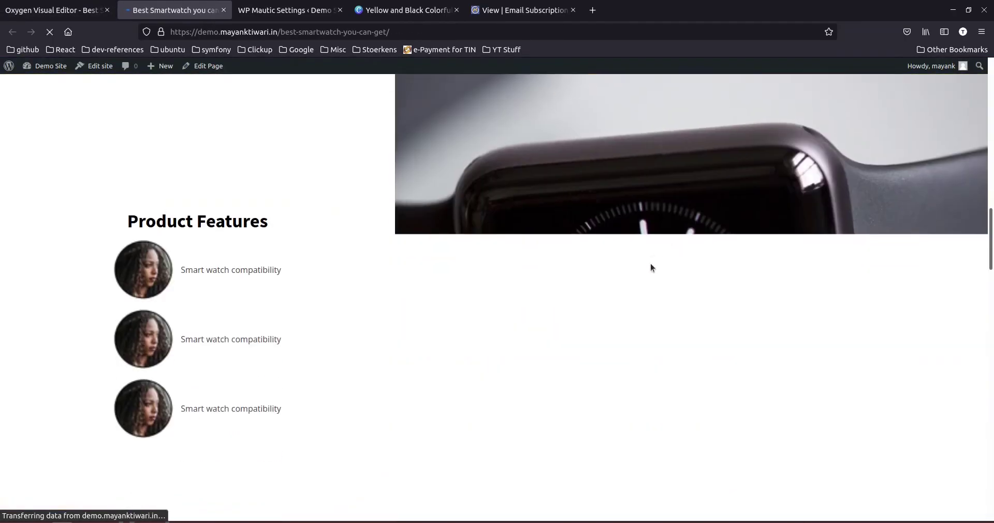
scroll(691, 290, "down", 10)
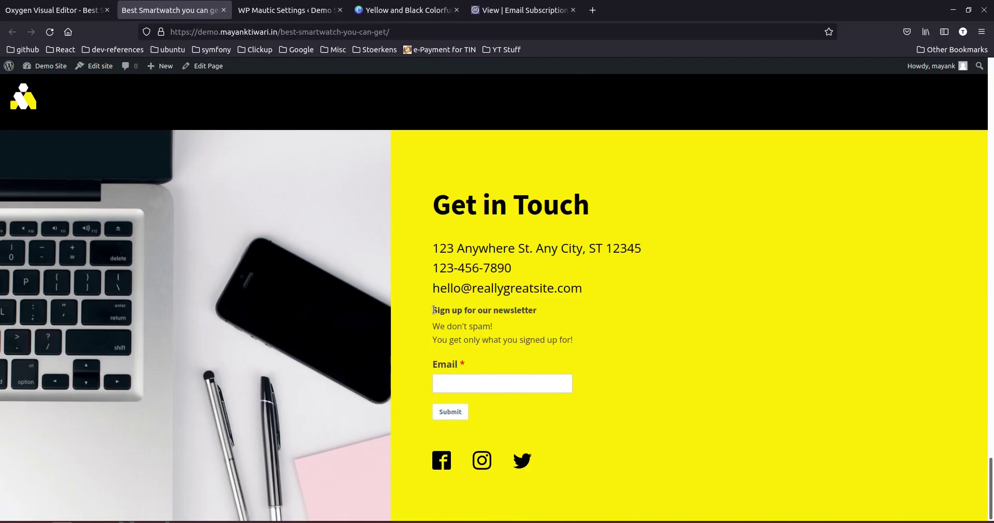
left_click_drag(434, 310, 588, 343)
left_click(588, 343)
Copy the live landing page's URL and start a new template email in Mautic.
left_click(239, 35)
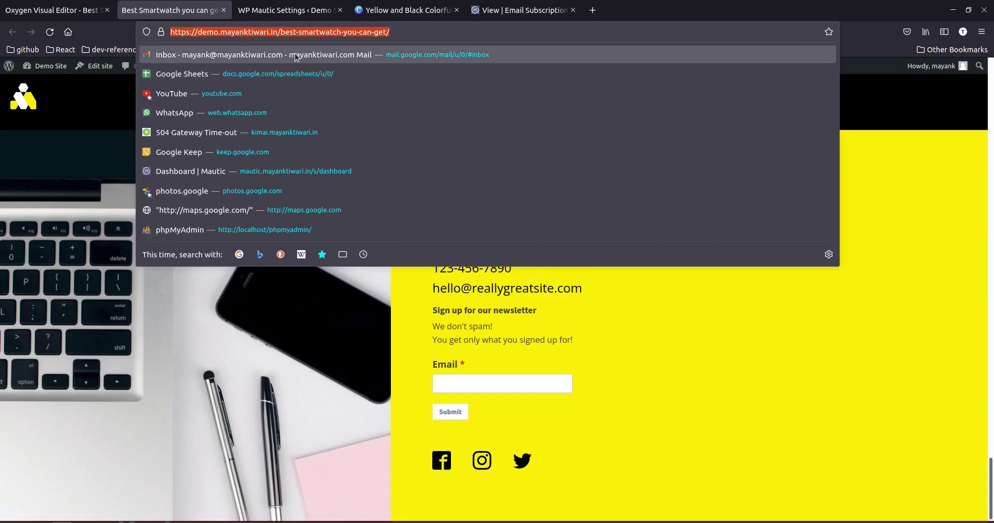
left_click(497, 10)
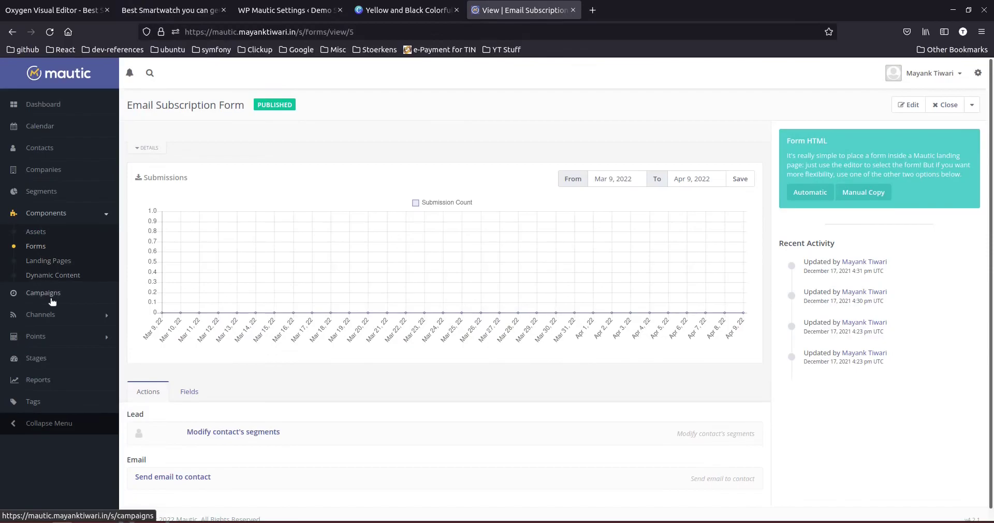
left_click(49, 317)
left_click(35, 290)
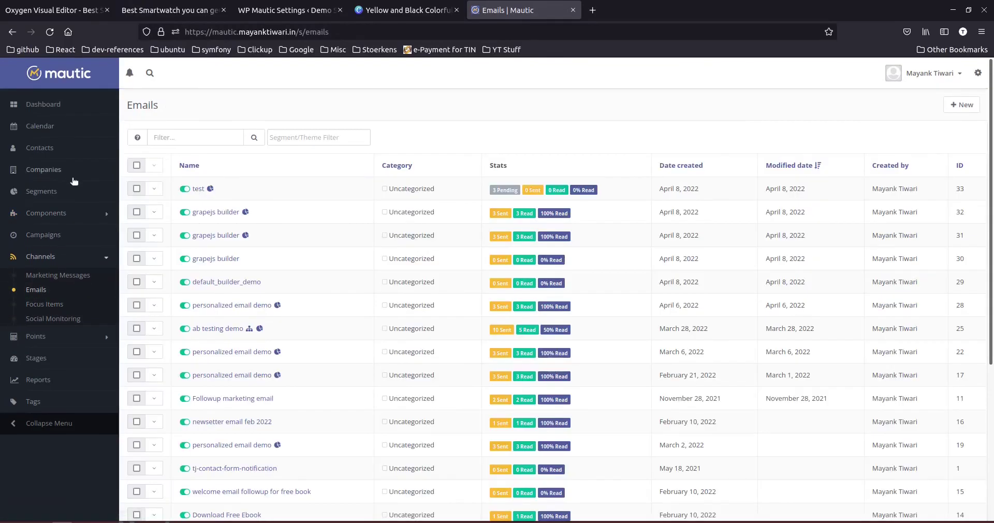
left_click(961, 107)
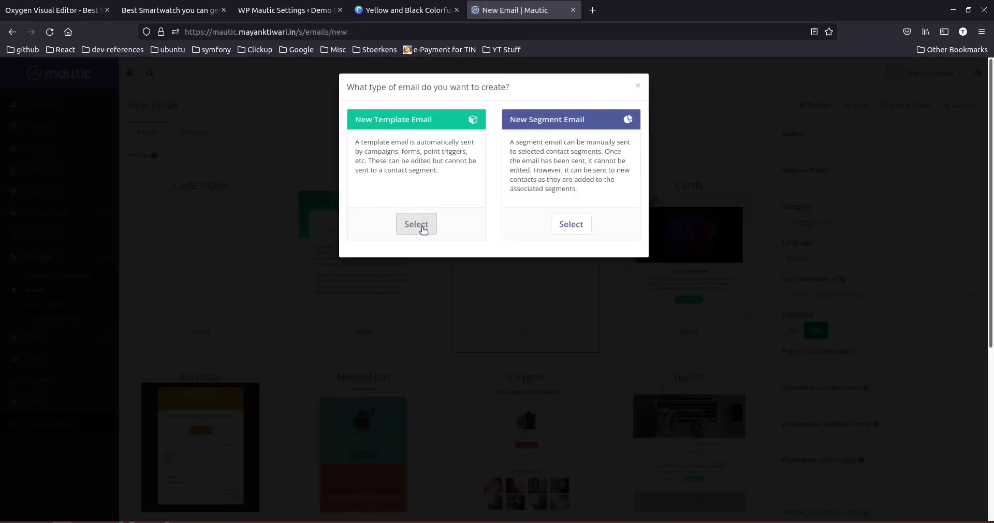
left_click(423, 229)
Preview the Cards theme, select it for the new template email, and open the email in the builder.
left_click(688, 317)
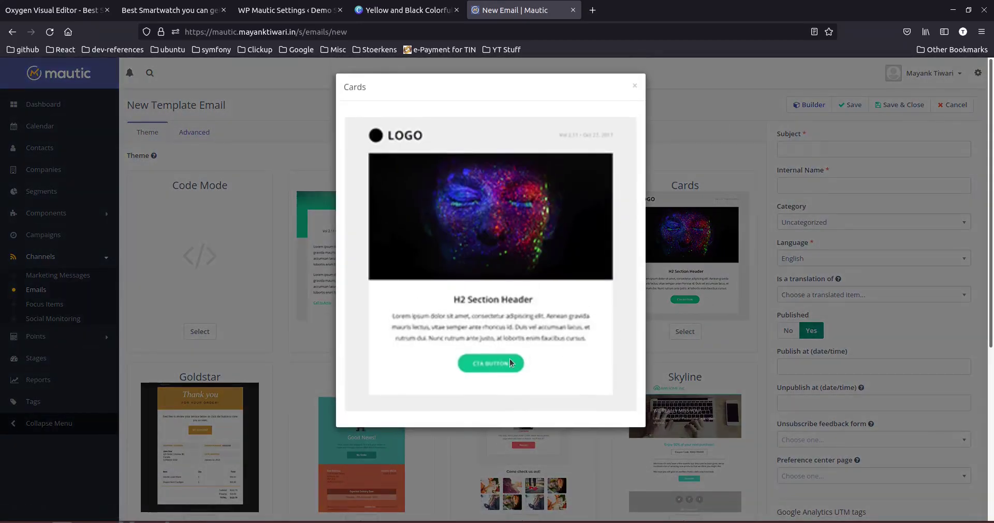
left_click(637, 87)
left_click(685, 332)
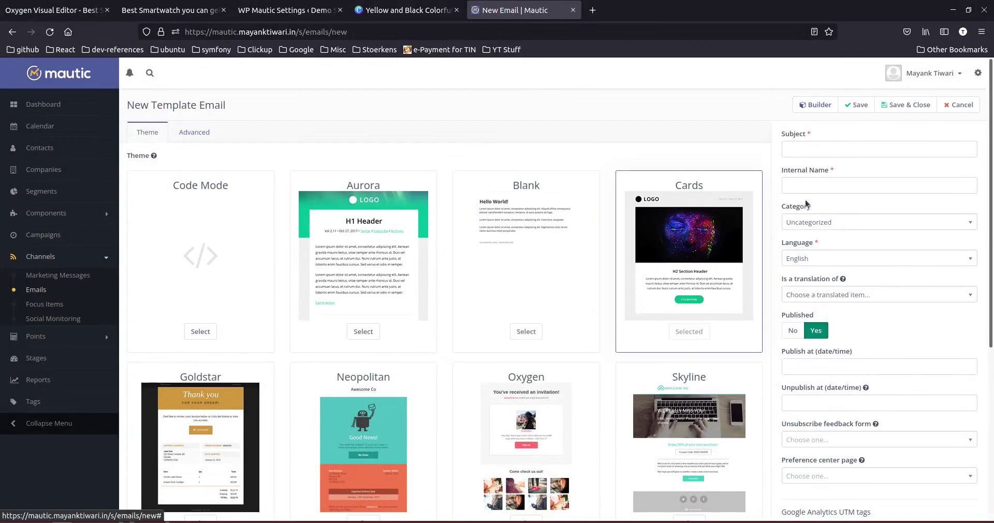
left_click(810, 104)
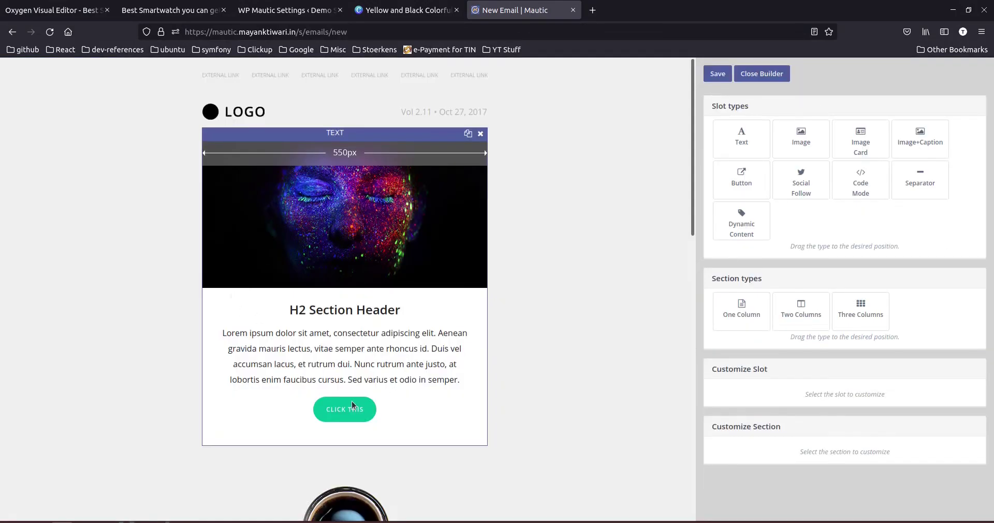
Edit the link of the Click This button in the text slot and paste the landing page's address as its URL.
left_click(352, 405)
scroll(732, 368, "down", 5)
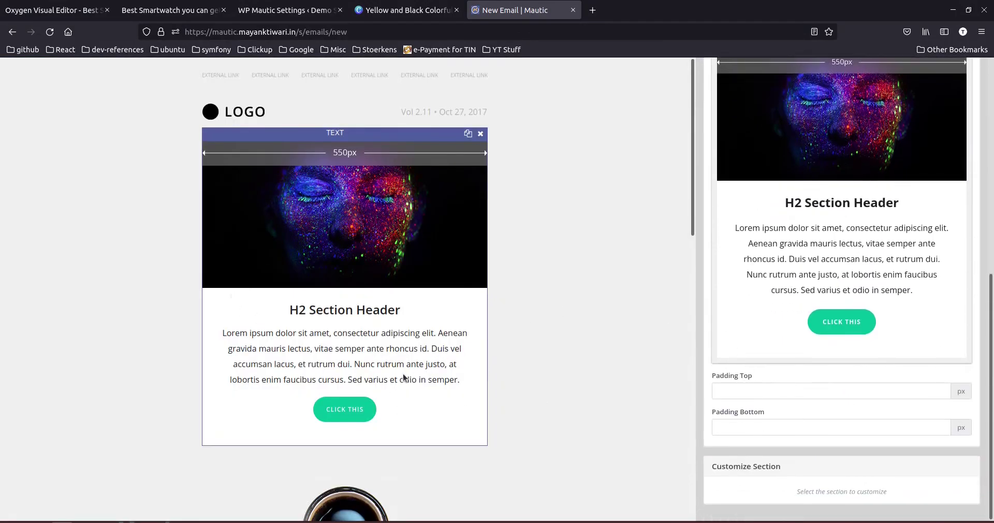
left_click(819, 369)
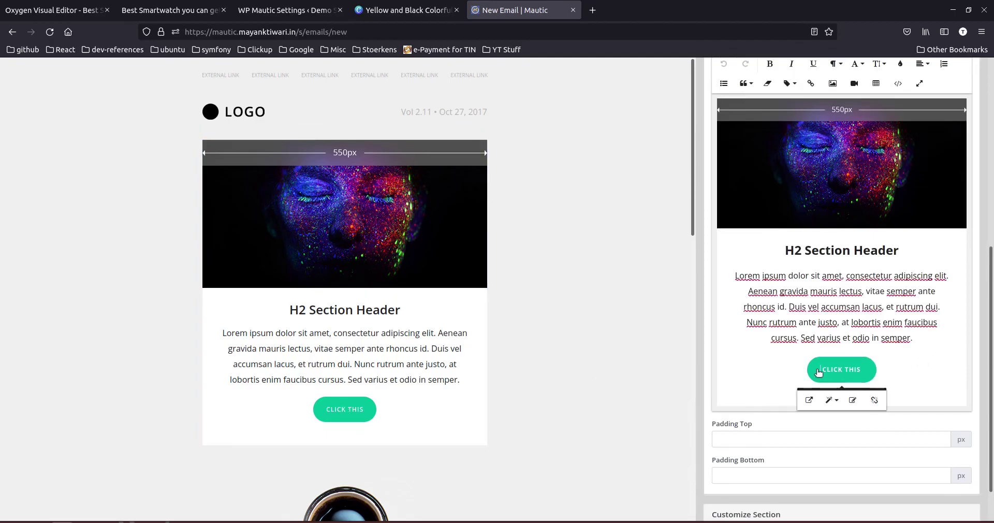
left_click(853, 399)
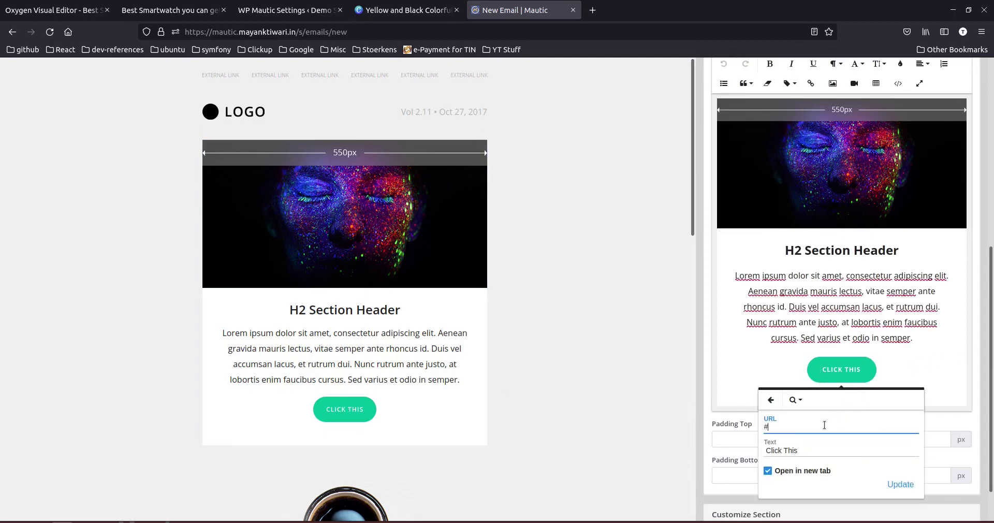
key("ctrl+v")
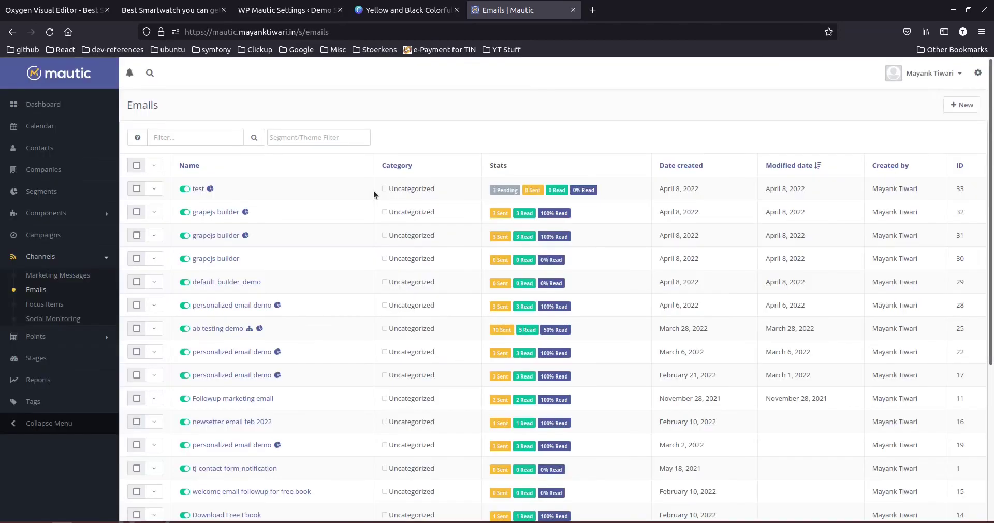